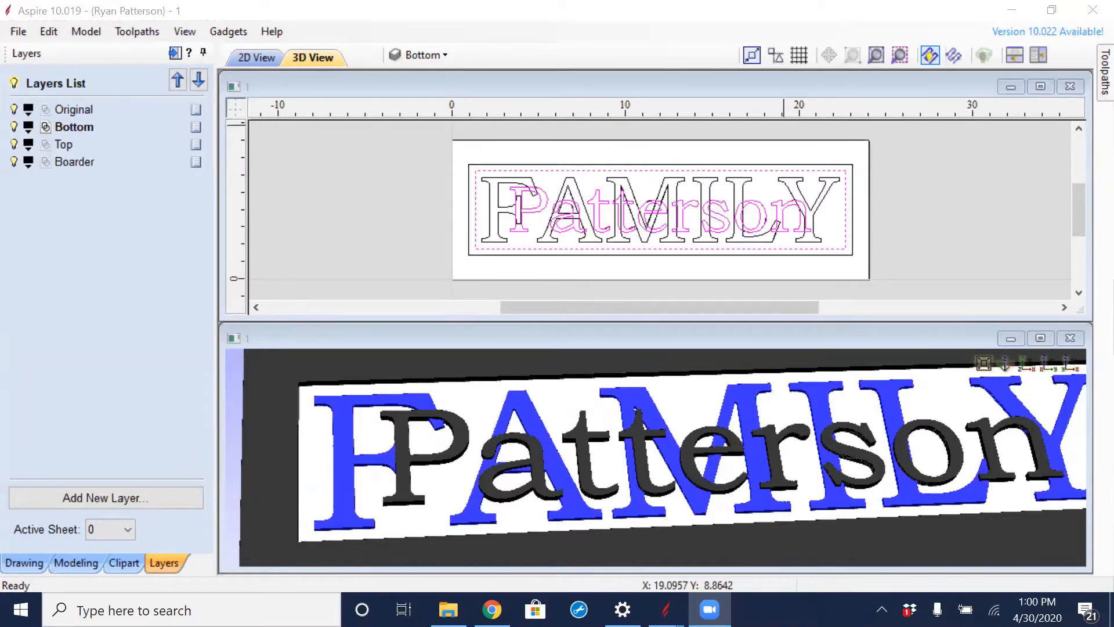
- Examine how the surname letters overlap the FAMILY letters in the sign's 3D preview and 2D vectors
{"action": "scroll", "coordinate": [604, 476], "scroll_direction": "up", "scroll_amount": 6}
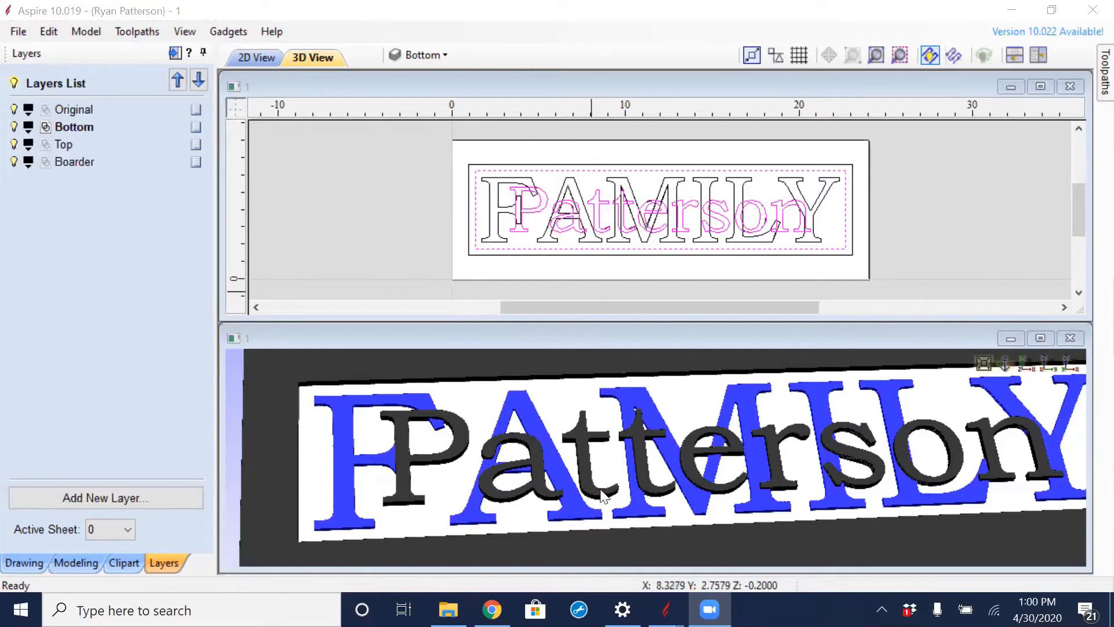
{"action": "left_click", "coordinate": [626, 467]}
{"action": "left_click_drag", "start_coordinate": [625, 467], "coordinate": [677, 421]}
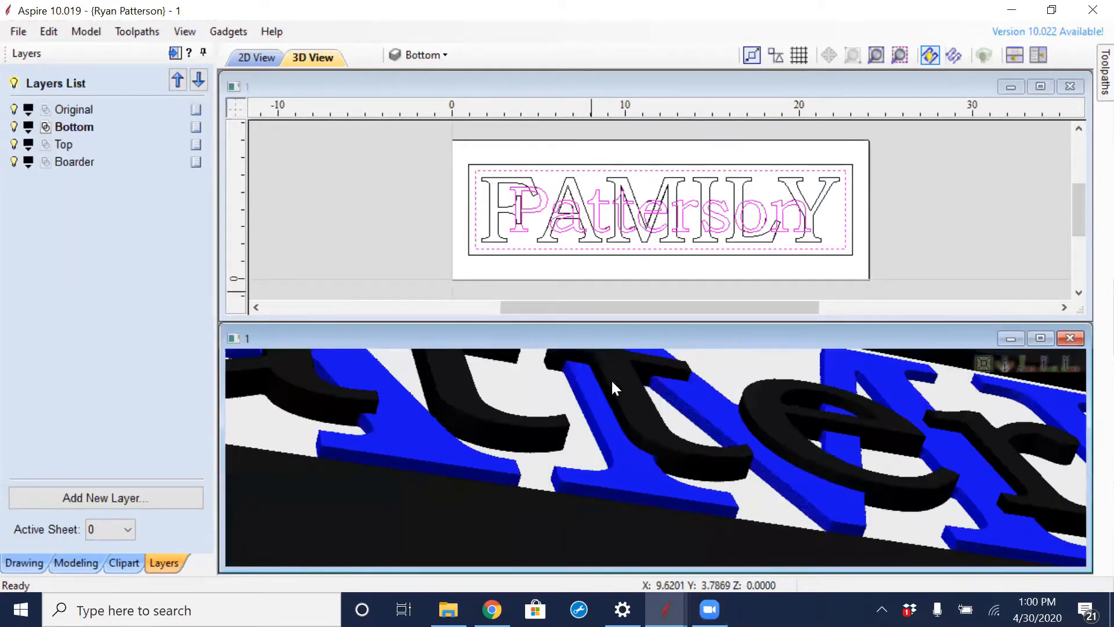
{"action": "scroll", "coordinate": [615, 400], "scroll_direction": "down", "scroll_amount": 1}
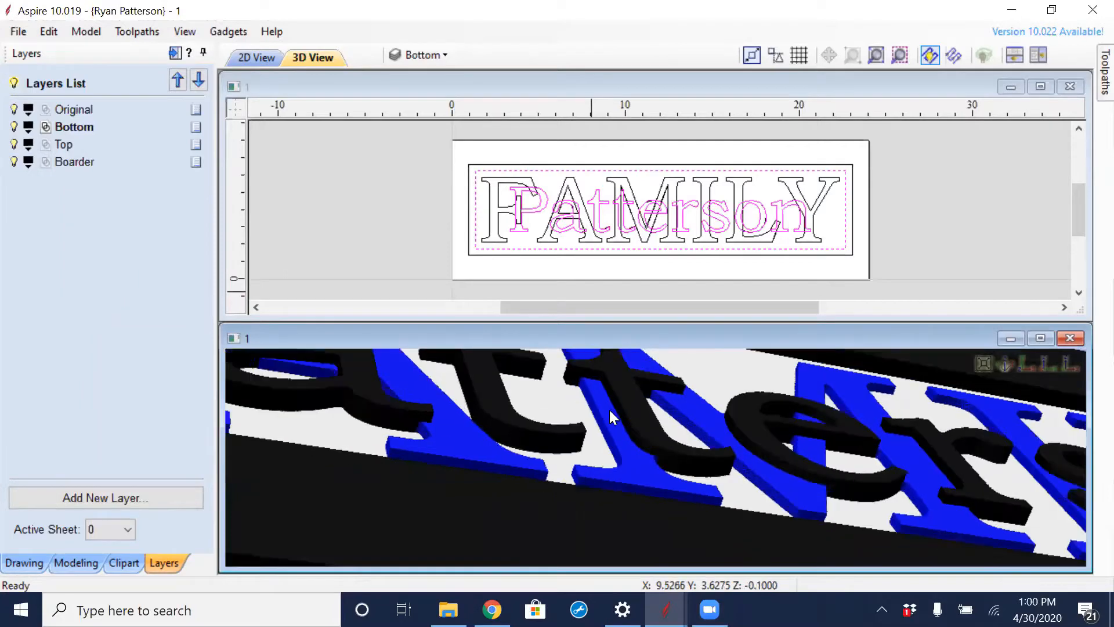
{"action": "scroll", "coordinate": [607, 408], "scroll_direction": "down", "scroll_amount": 1}
{"action": "scroll", "coordinate": [652, 168], "scroll_direction": "up", "scroll_amount": 3}
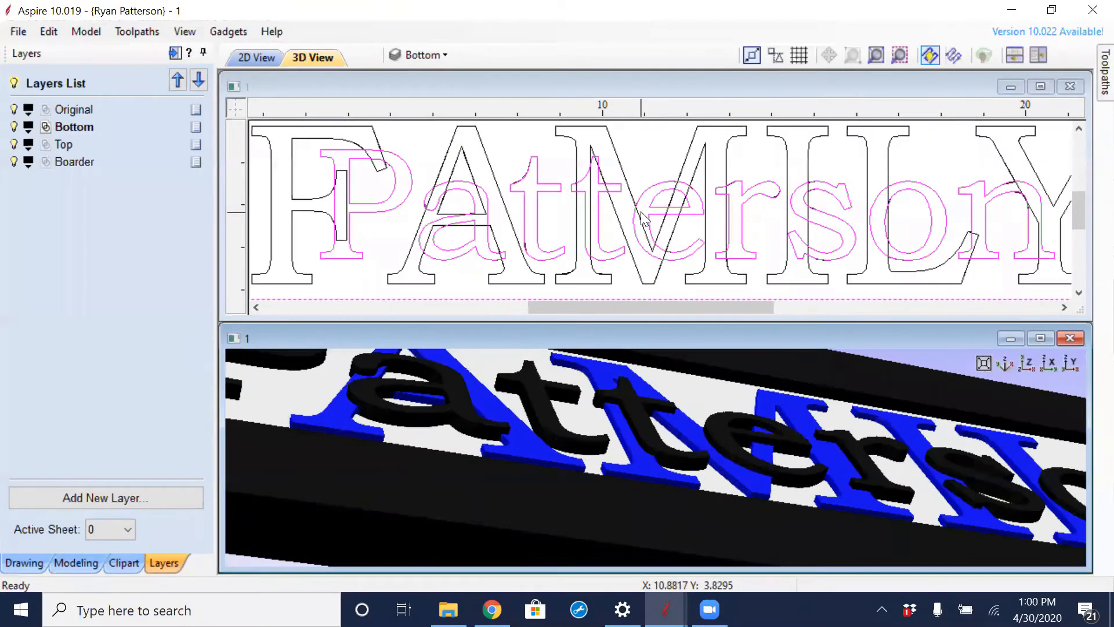
{"action": "left_click", "coordinate": [652, 168]}
{"action": "scroll", "coordinate": [673, 180], "scroll_direction": "down", "scroll_amount": 3}
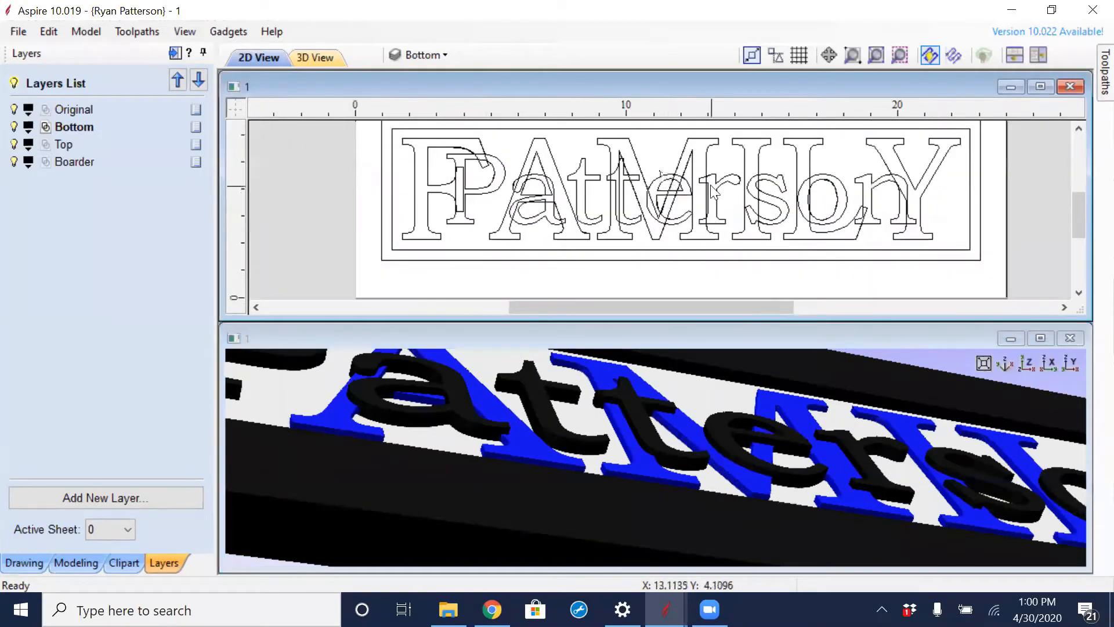
{"action": "scroll", "coordinate": [701, 197], "scroll_direction": "up", "scroll_amount": 1}
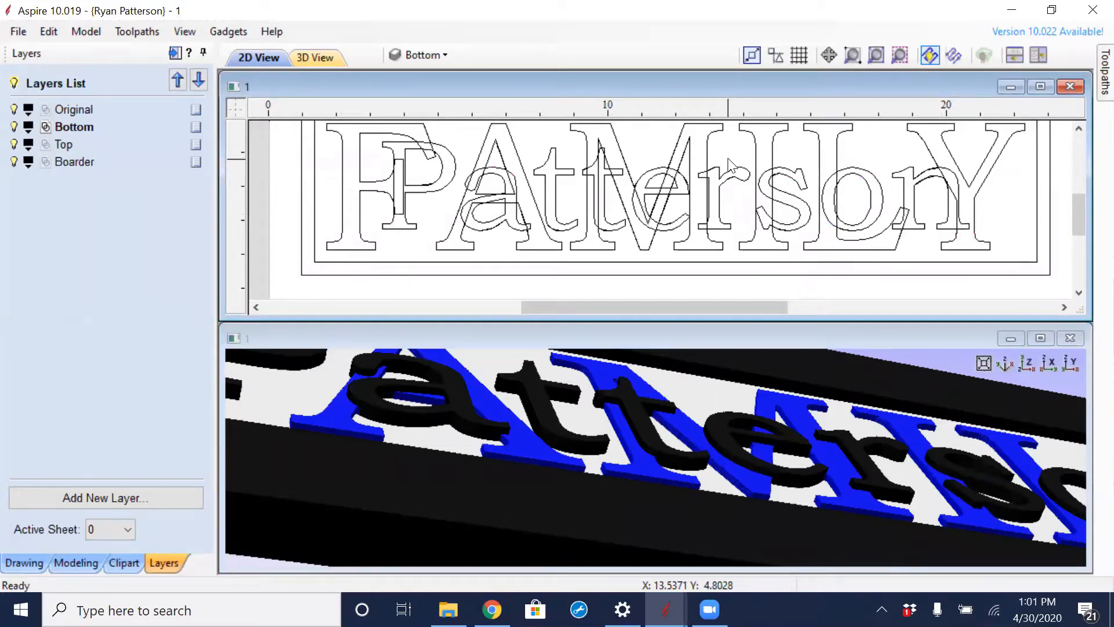
- Open a second, empty instance of Aspire
{"action": "left_click", "coordinate": [666, 609]}
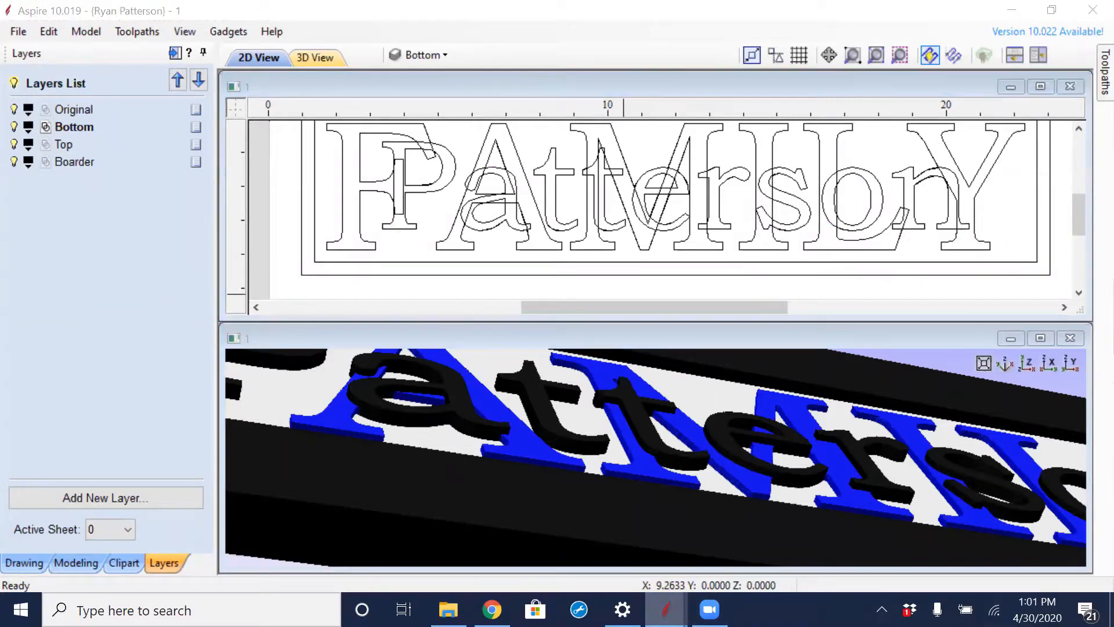
{"action": "right_click", "coordinate": [666, 609]}
{"action": "left_click", "coordinate": [619, 516]}
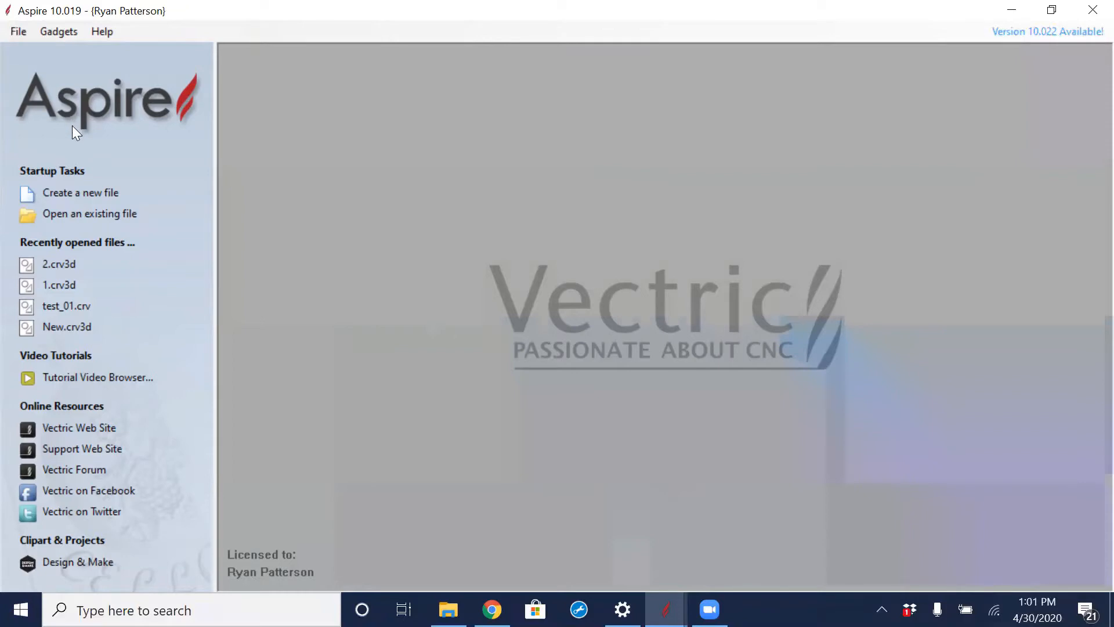
- Create a new job 24 inches wide, 8 inches high and 0.75 inches thick, with Z zero at the material surface
{"action": "left_click", "coordinate": [65, 196]}
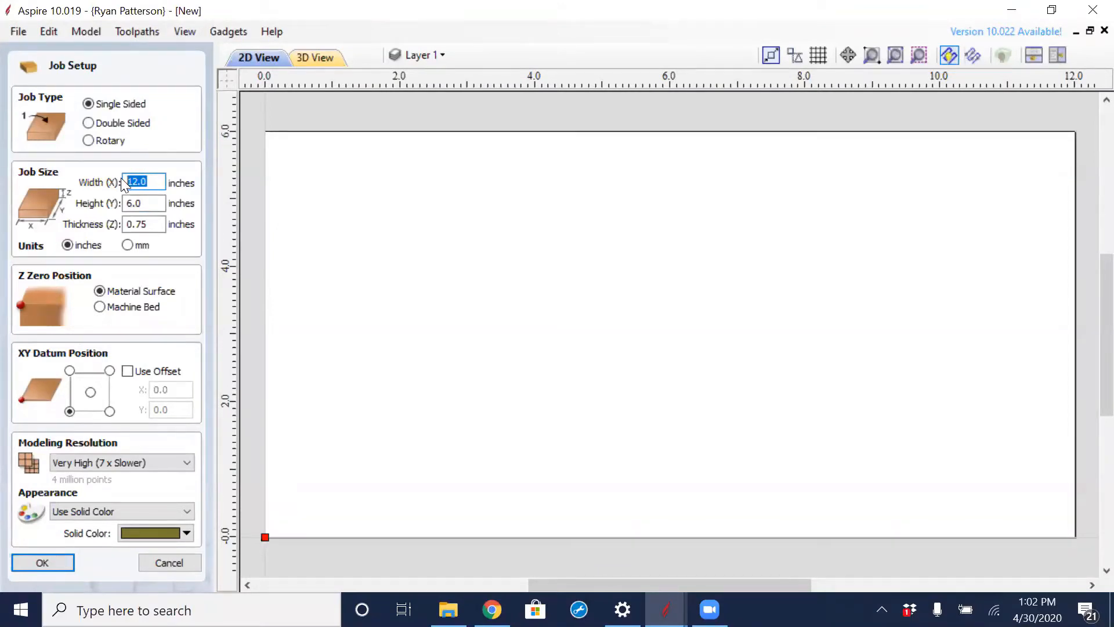
{"action": "type", "text": "24"}
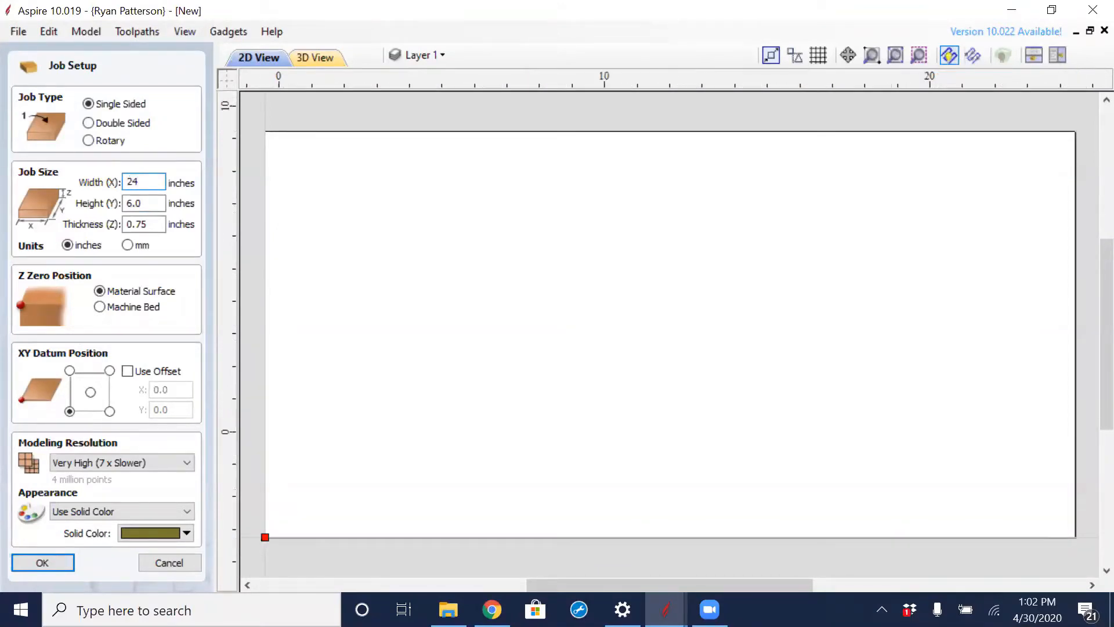
{"action": "key", "text": "Tab"}
{"action": "type", "text": "8"}
{"action": "key", "text": "Tab"}
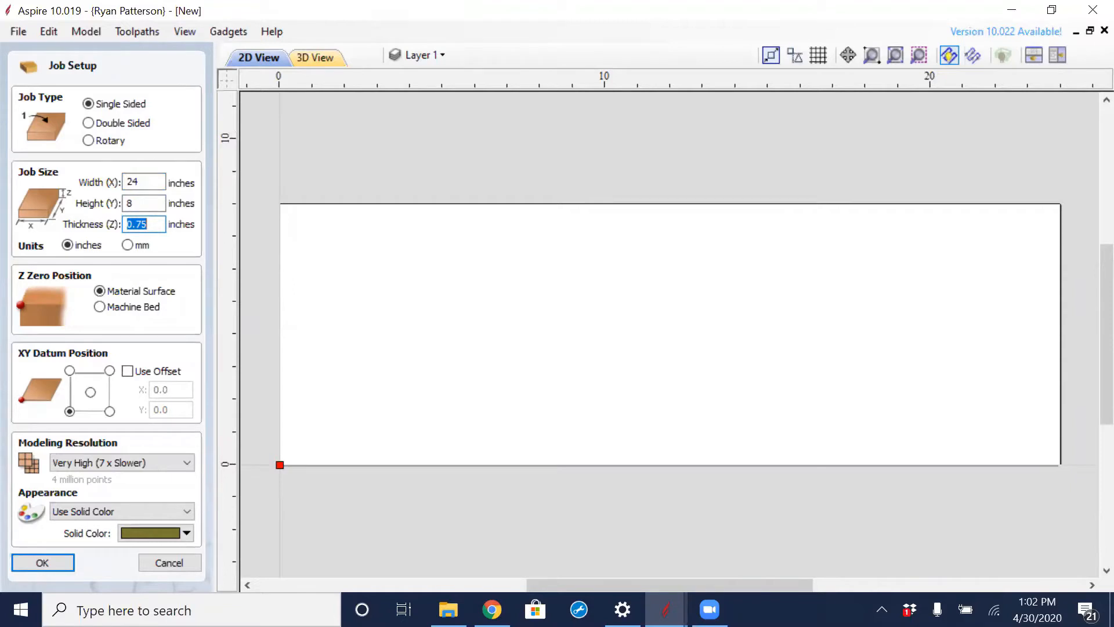
{"action": "left_click", "coordinate": [148, 224]}
{"action": "left_click", "coordinate": [100, 291]}
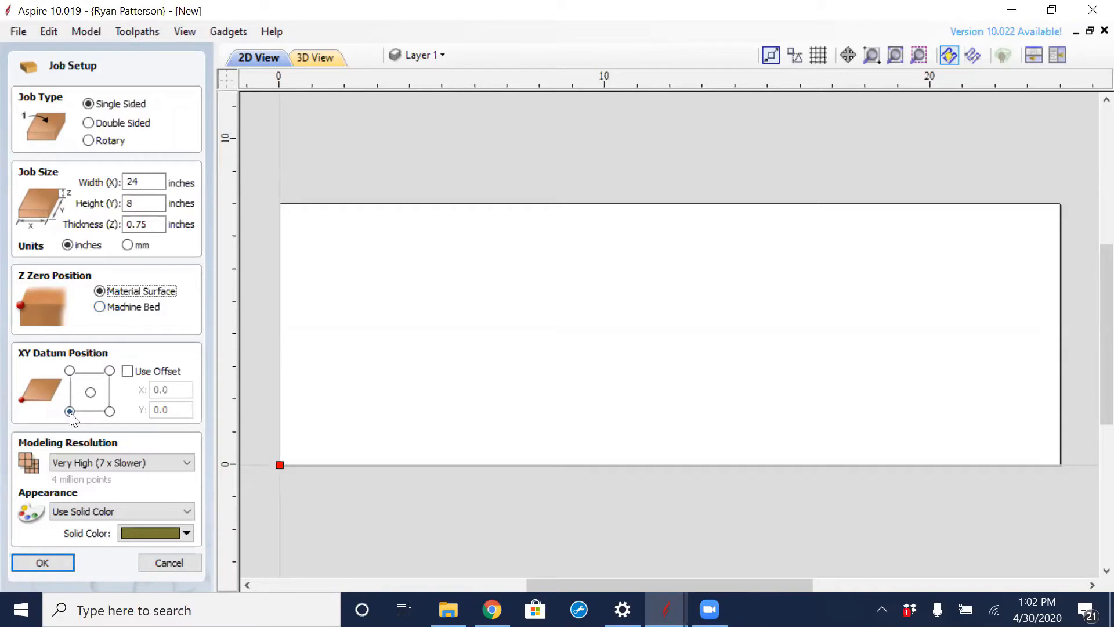
{"action": "left_click", "coordinate": [38, 563]}
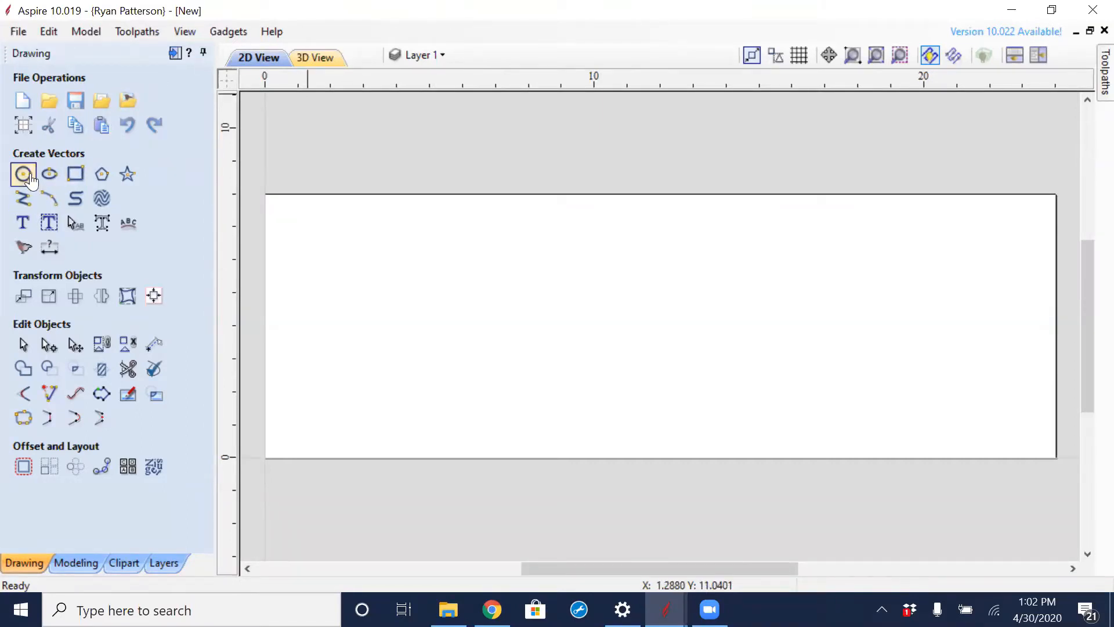
- Create a text object reading FAMILY in capital letters
{"action": "left_click", "coordinate": [24, 222]}
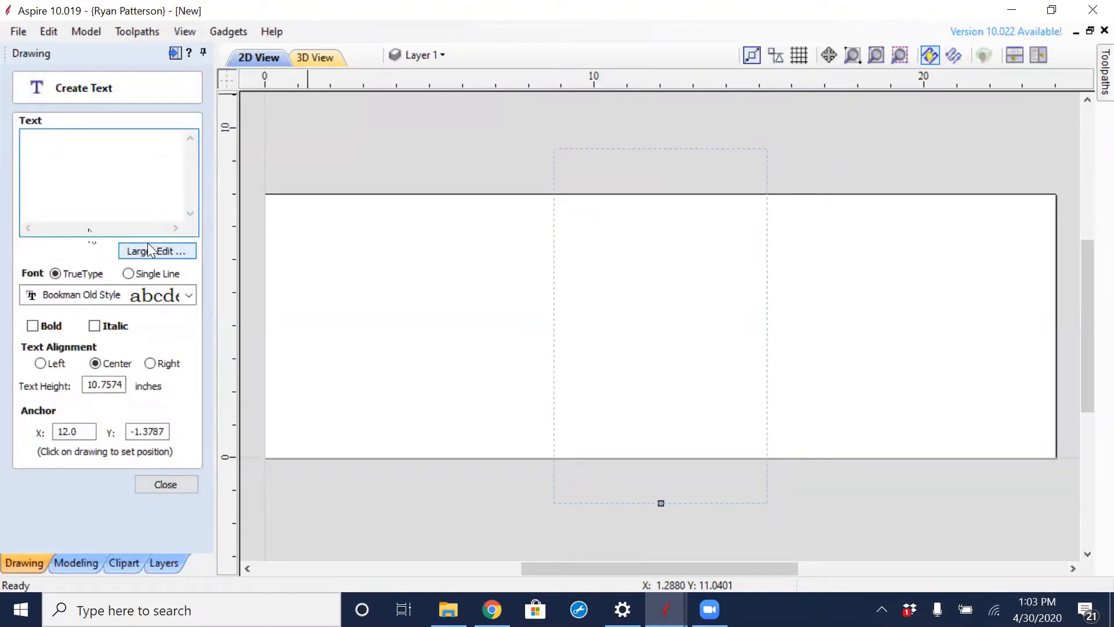
{"action": "type", "text": "Family"}
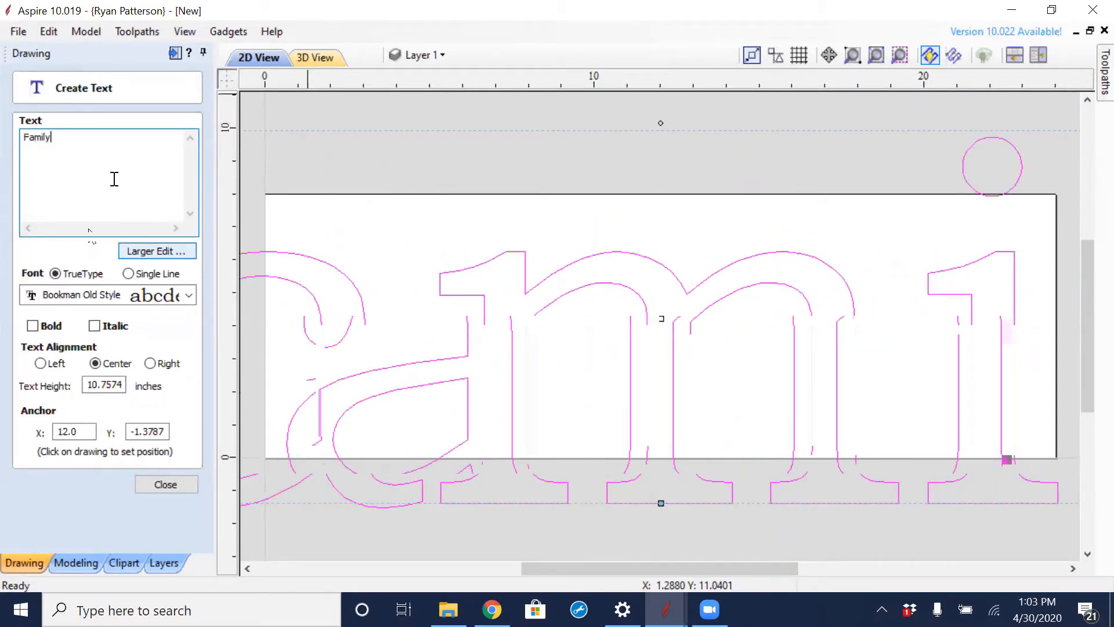
{"action": "left_click_drag", "start_coordinate": [67, 139], "coordinate": [3, 149]}
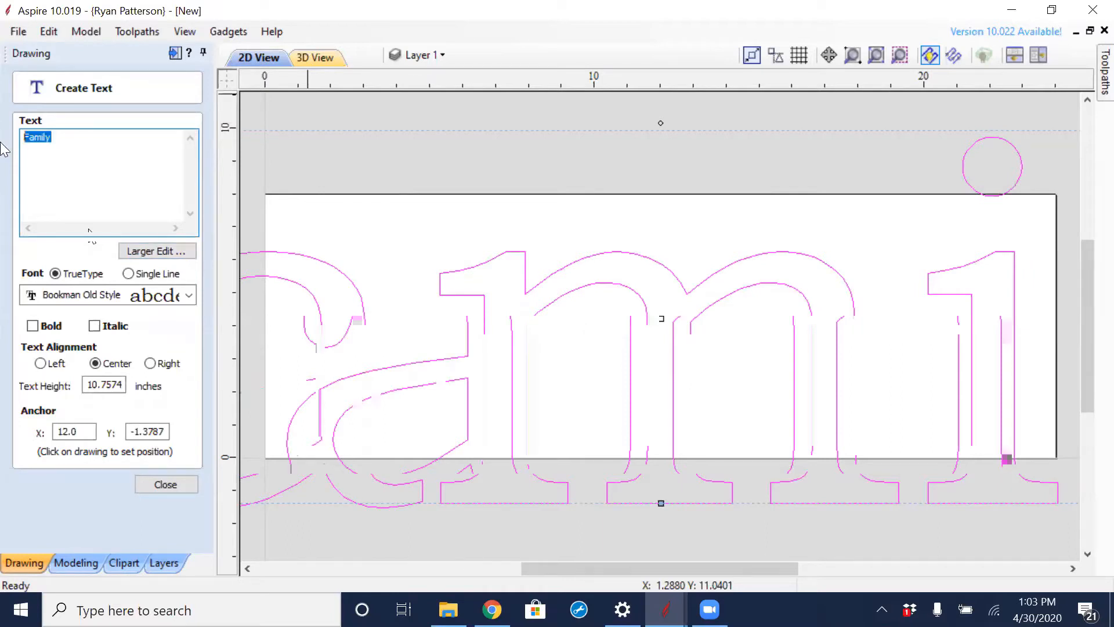
{"action": "type", "text": "FAMILY"}
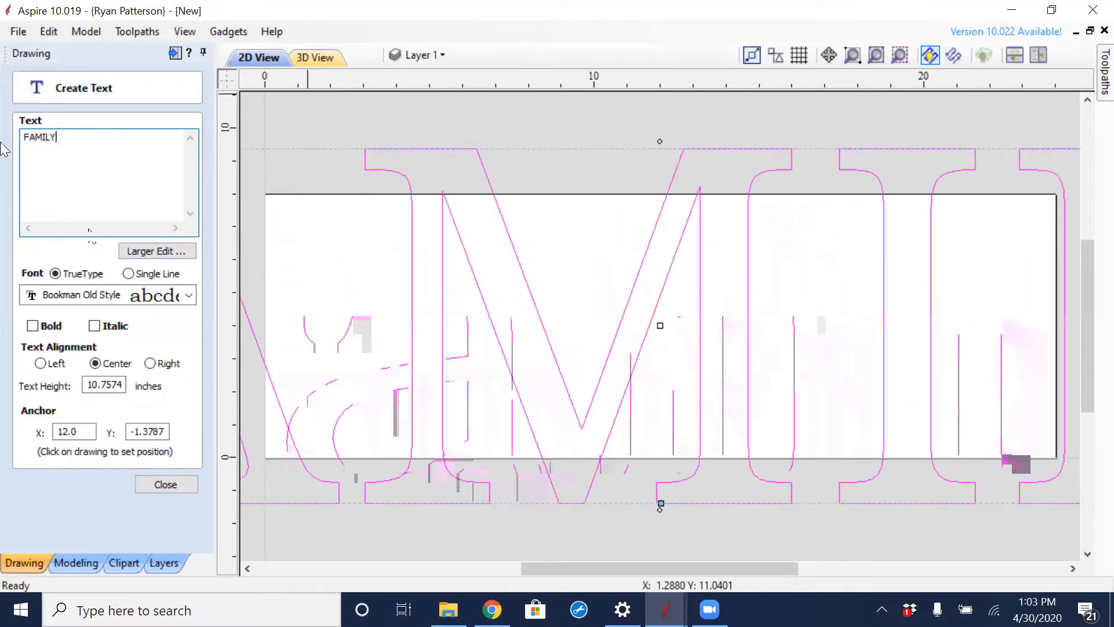
- Set the FAMILY text's height to 4 inches and finish the text
{"action": "scroll", "coordinate": [477, 302], "scroll_direction": "down", "scroll_amount": 3}
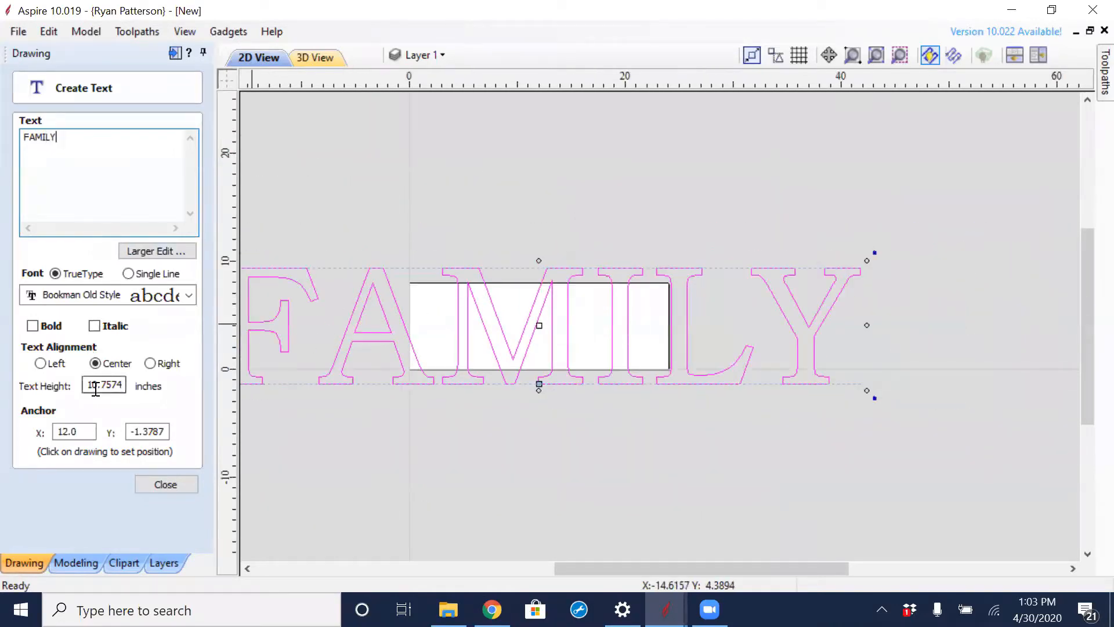
{"action": "double_click", "coordinate": [91, 384]}
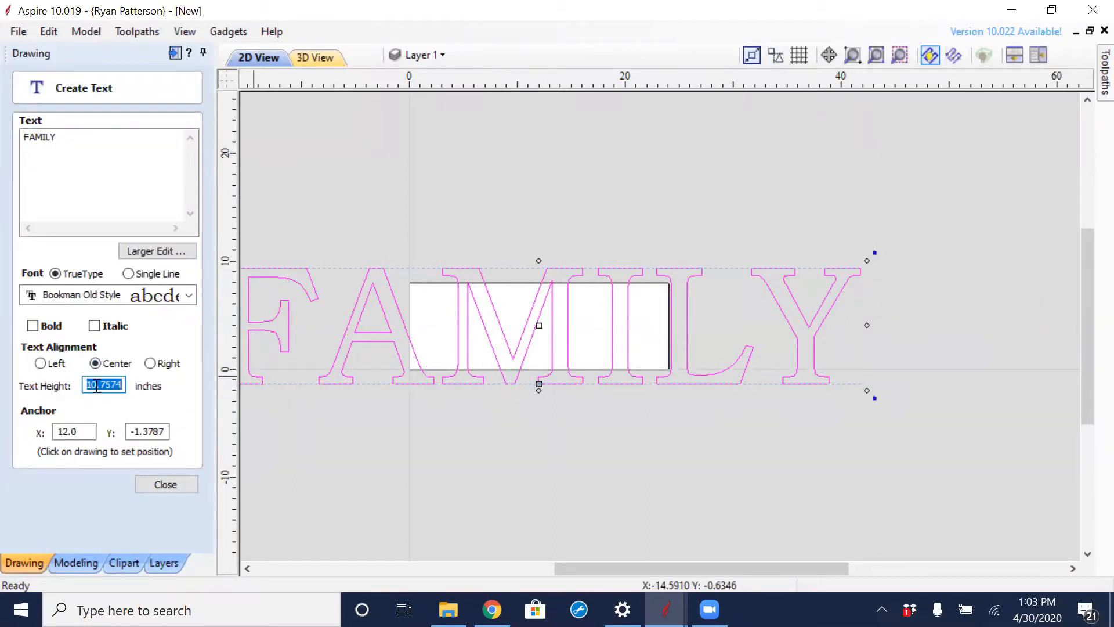
{"action": "type", "text": "4"}
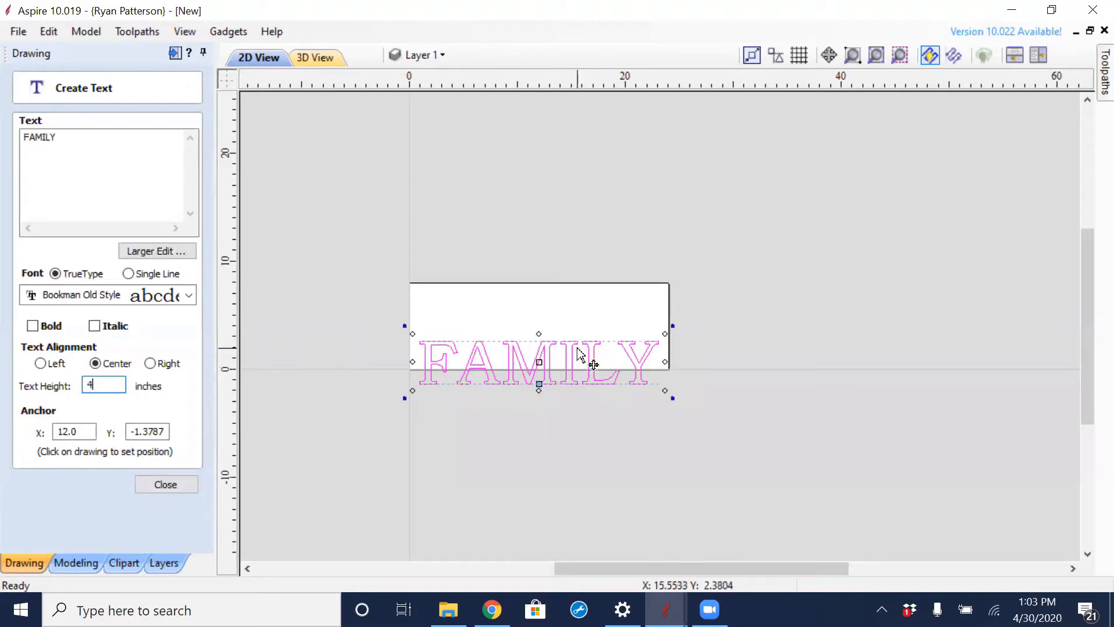
{"action": "double_click", "coordinate": [69, 433]}
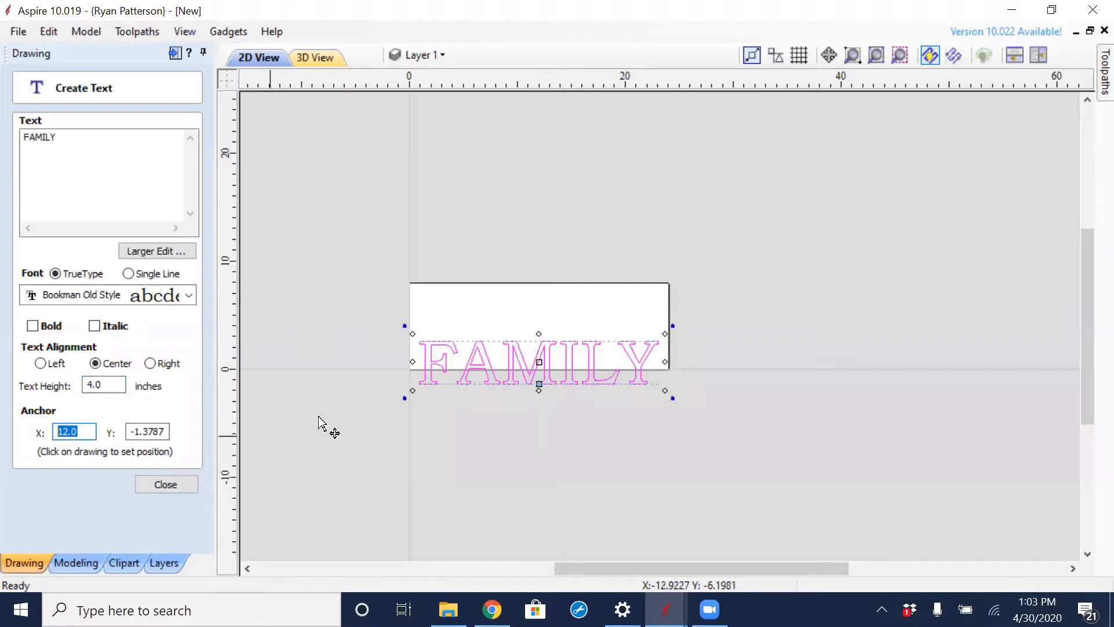
{"action": "left_click", "coordinate": [164, 483]}
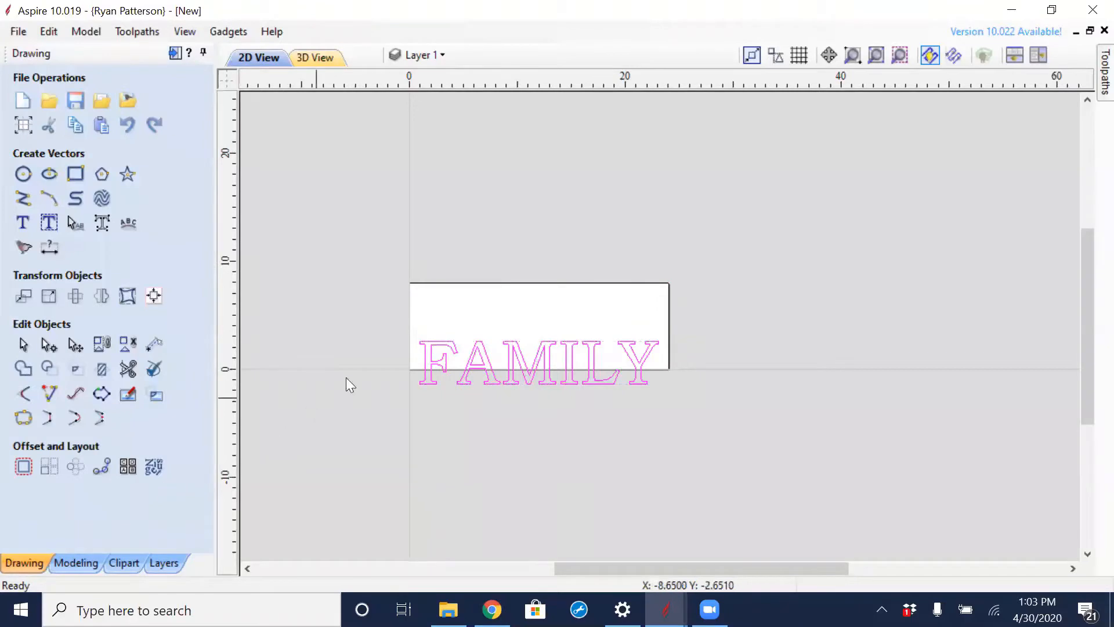
- Move the FAMILY text onto the material and center it on the material both horizontally and vertically
{"action": "left_click", "coordinate": [510, 357]}
{"action": "left_click_drag", "start_coordinate": [510, 358], "coordinate": [506, 325]}
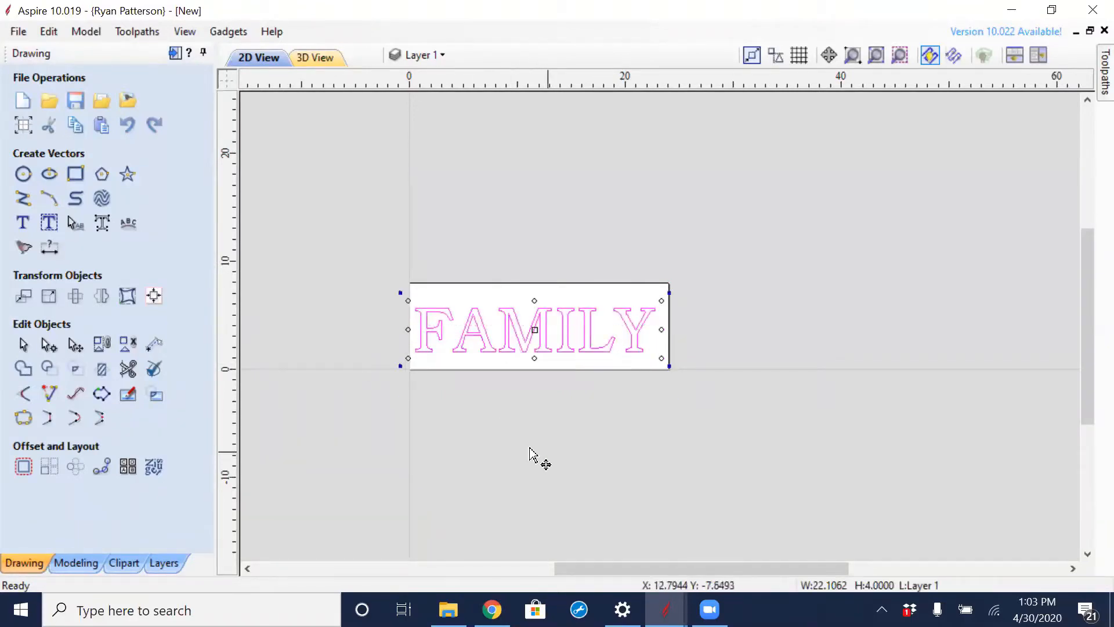
{"action": "left_click", "coordinate": [154, 297]}
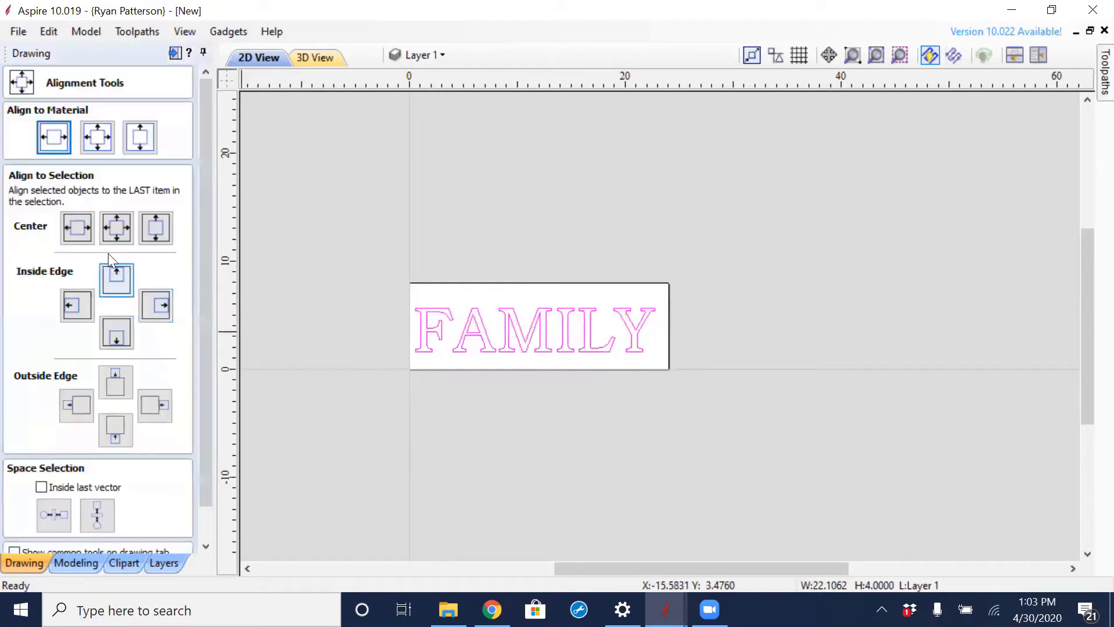
{"action": "left_click", "coordinate": [101, 139]}
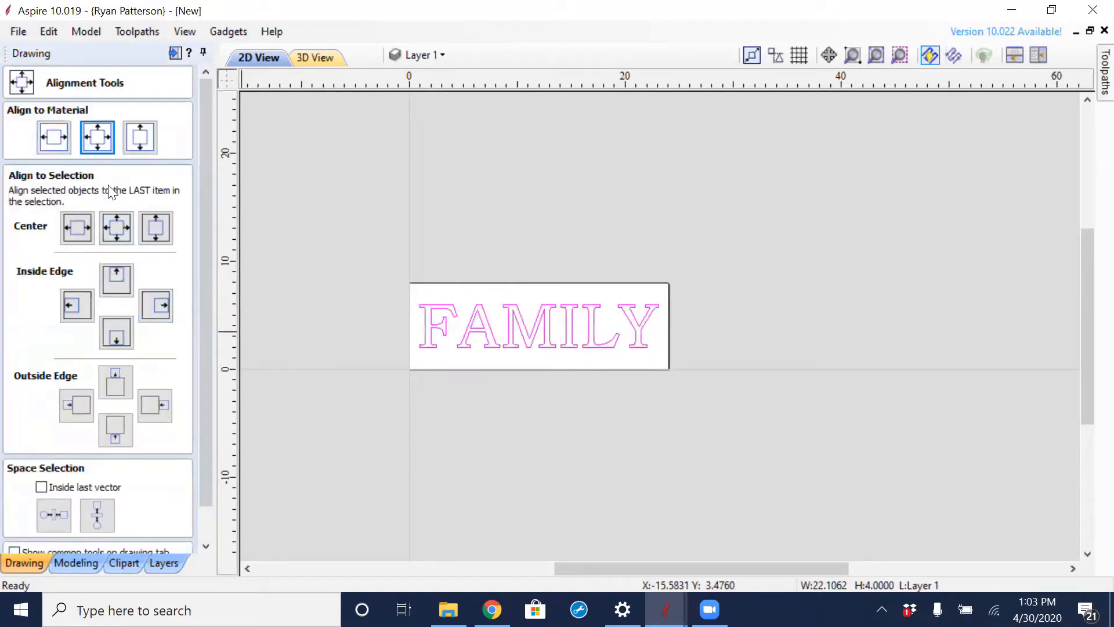
{"action": "left_click_drag", "start_coordinate": [209, 302], "coordinate": [231, 397]}
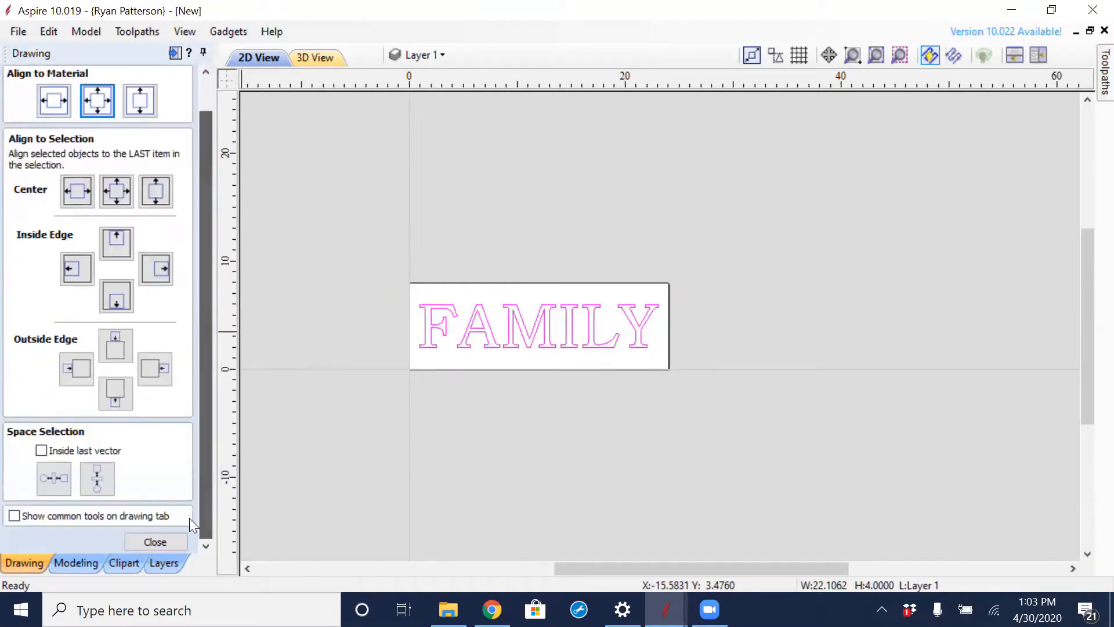
{"action": "left_click", "coordinate": [174, 537]}
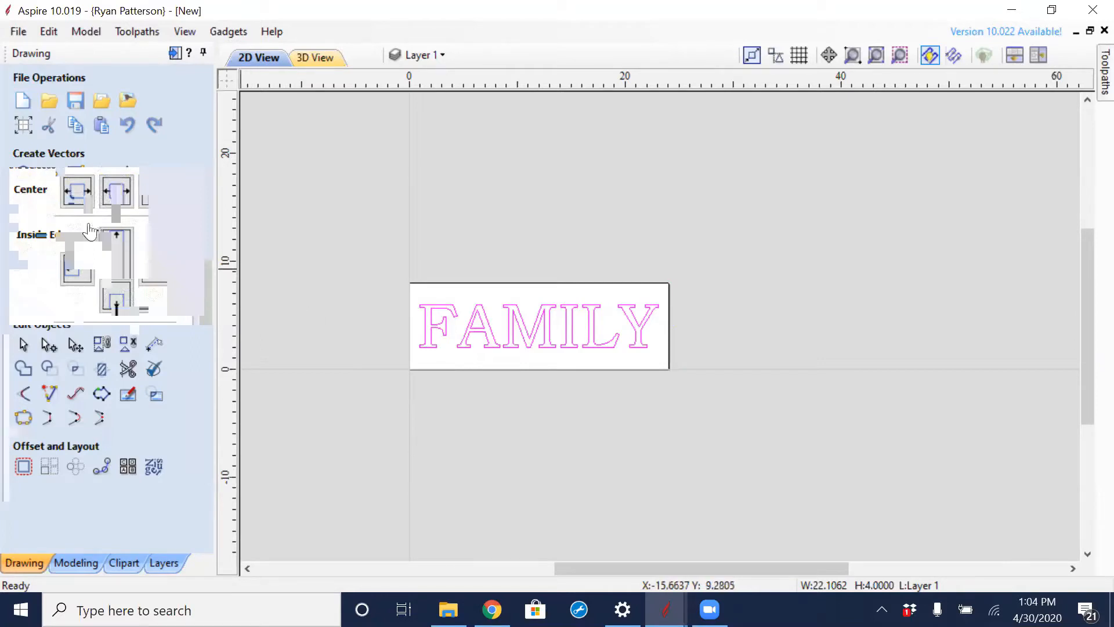
- Start a separate text object below the FAMILY lettering and enter the family's surname
{"action": "left_click", "coordinate": [23, 222]}
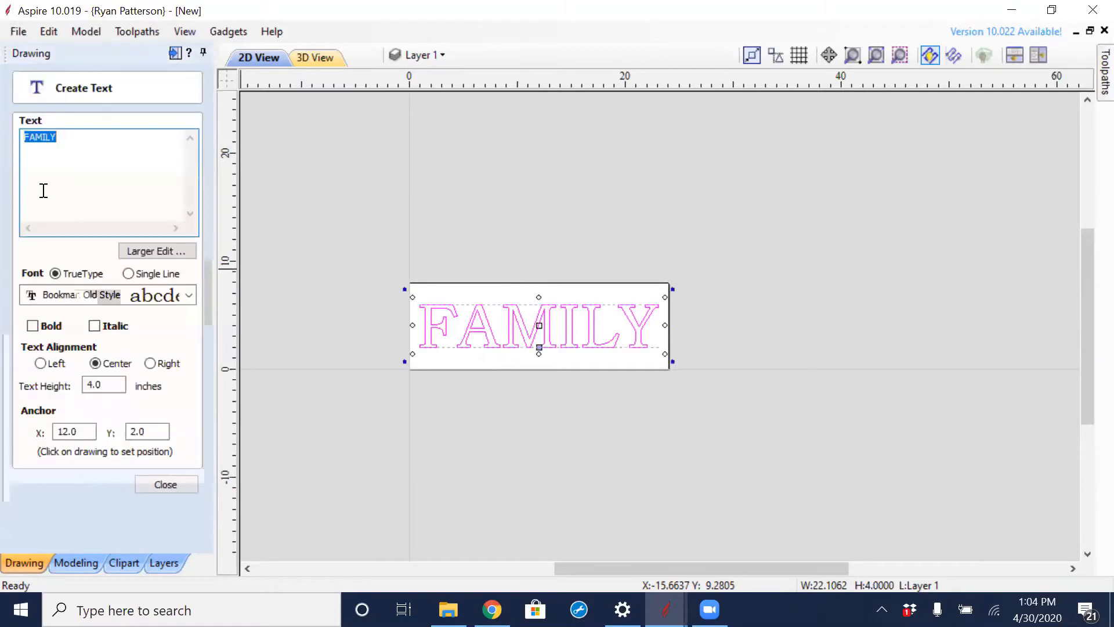
{"action": "left_click", "coordinate": [470, 366]}
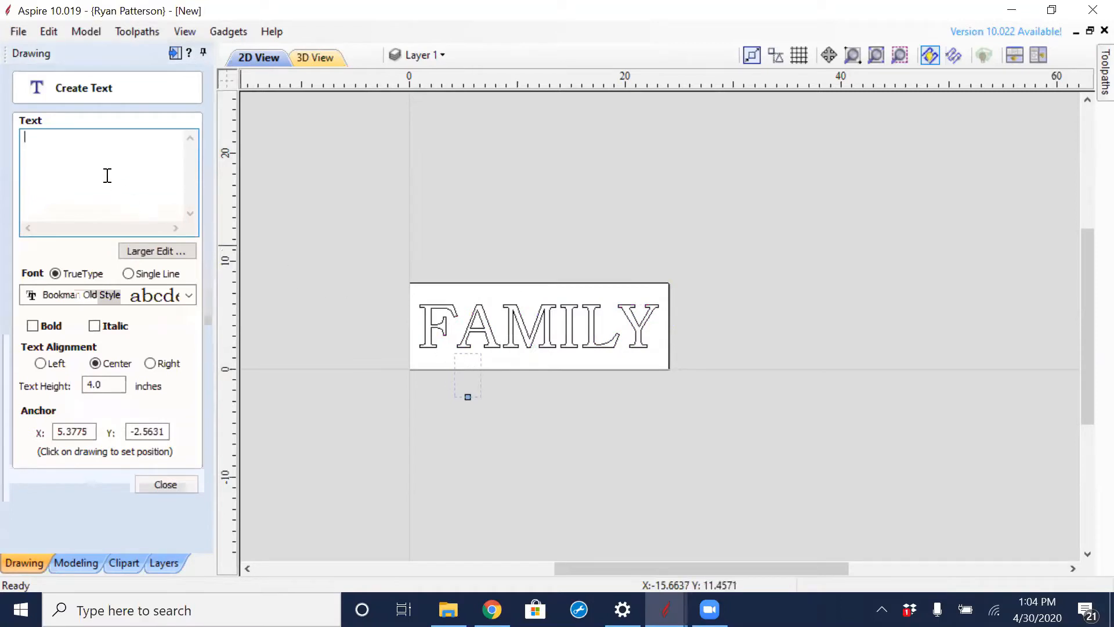
{"action": "type", "text": "Pat"}
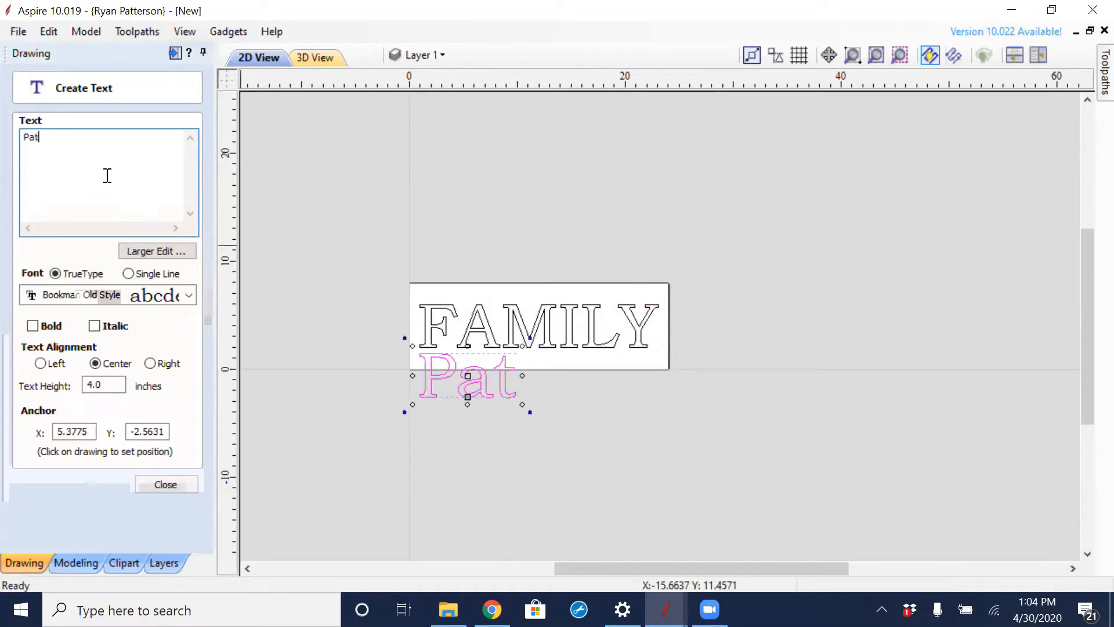
{"action": "type", "text": "terson"}
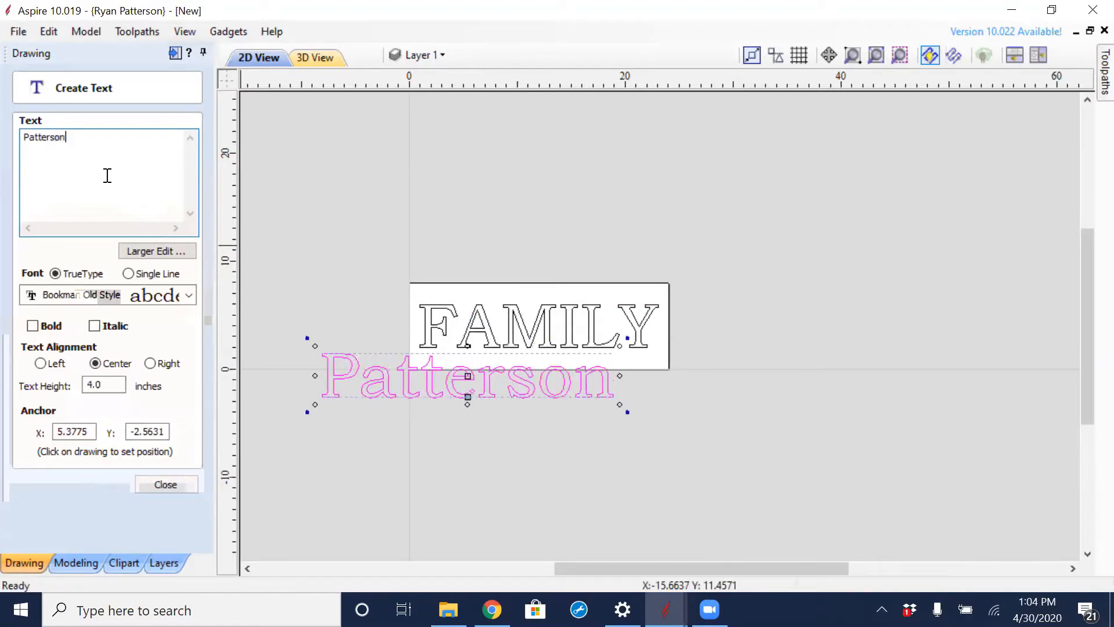
- Set the surname text's height to 2.5 inches and move it over the middle of the FAMILY lettering
{"action": "left_click_drag", "start_coordinate": [116, 384], "coordinate": [69, 381]}
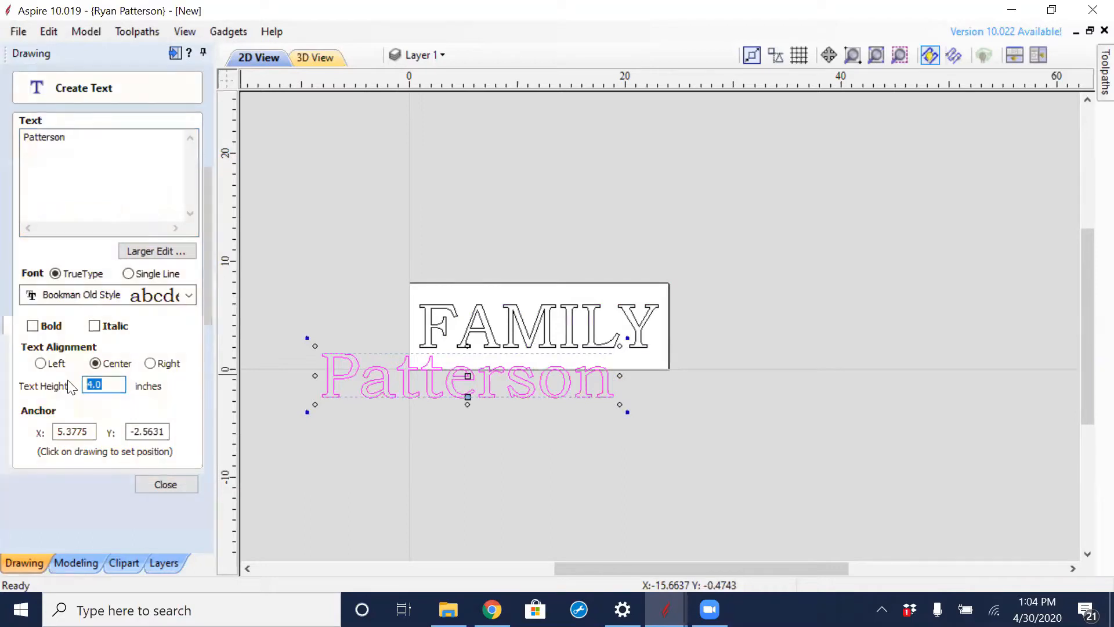
{"action": "type", "text": "2.5"}
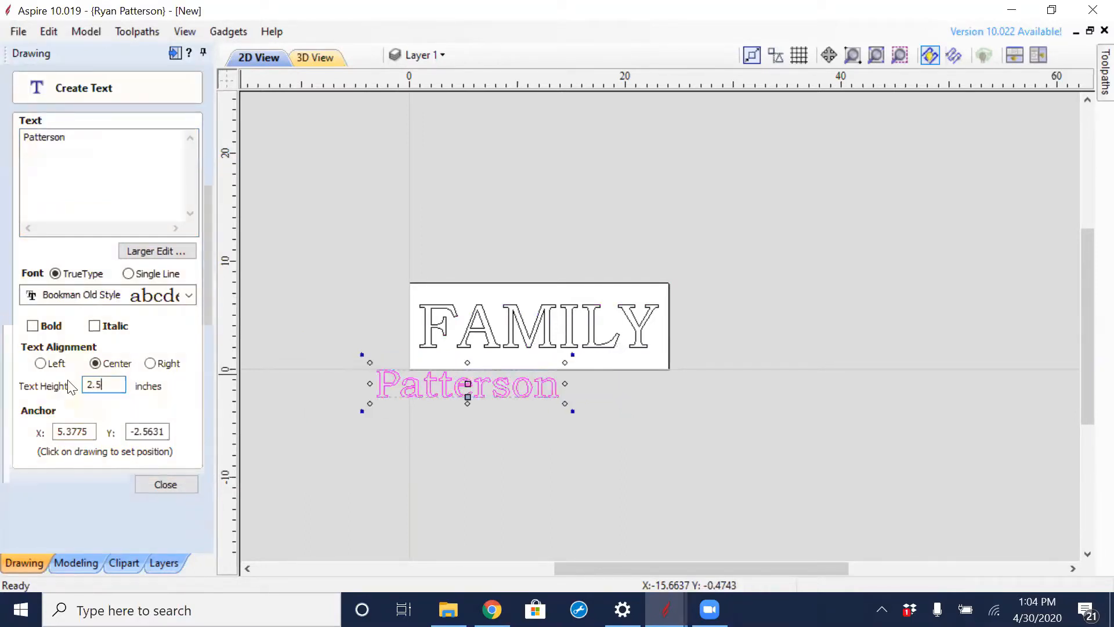
{"action": "key", "text": "Tab"}
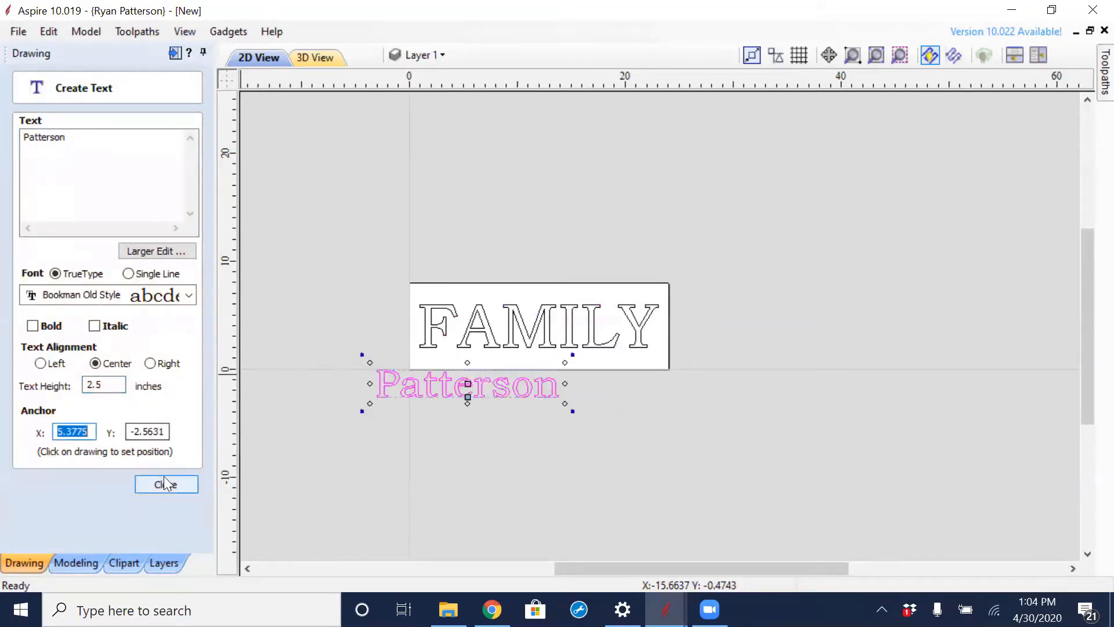
{"action": "left_click_drag", "start_coordinate": [439, 379], "coordinate": [510, 326]}
{"action": "scroll", "coordinate": [517, 344], "scroll_direction": "up", "scroll_amount": 3}
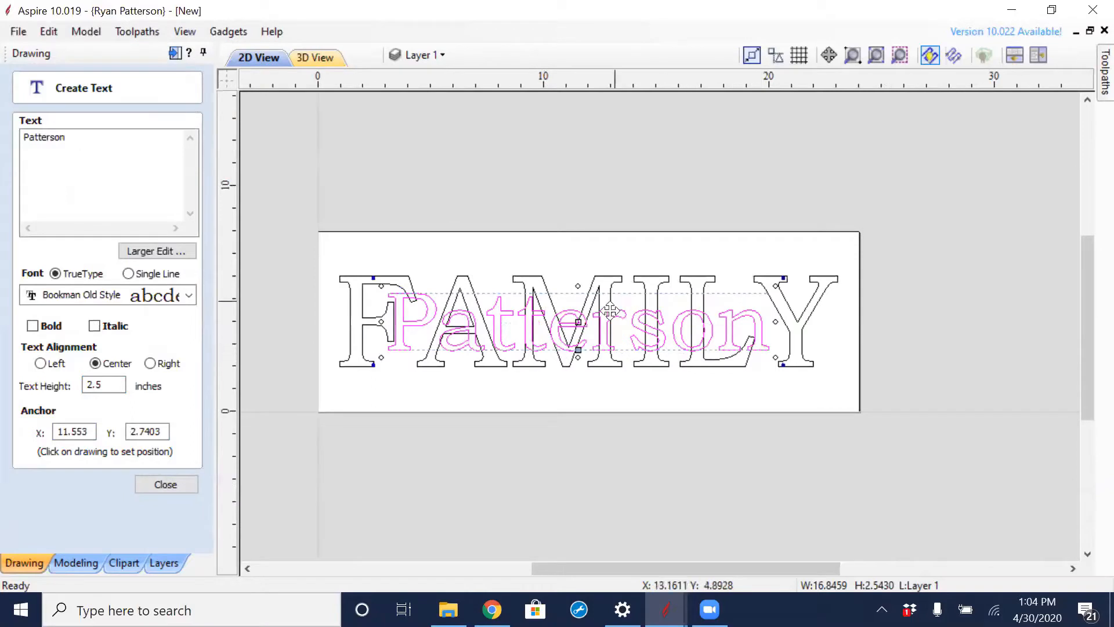
- Finish the surname text and move it toward the lower end of the FAMILY lettering, over the Y
{"action": "left_click", "coordinate": [161, 484]}
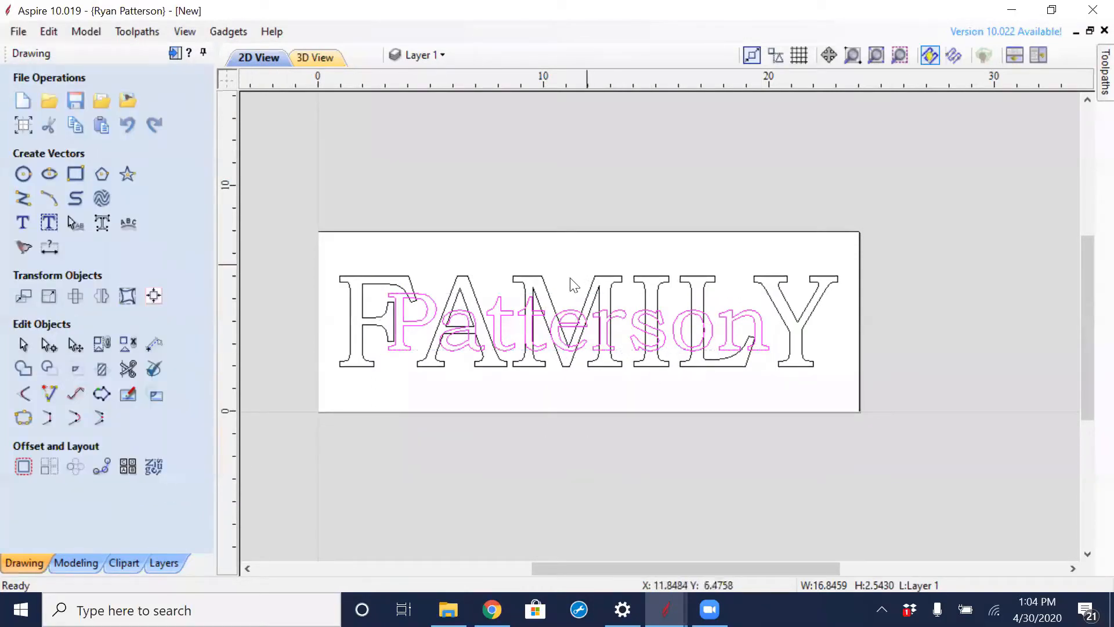
{"action": "left_click", "coordinate": [503, 318]}
{"action": "left_click", "coordinate": [492, 248]}
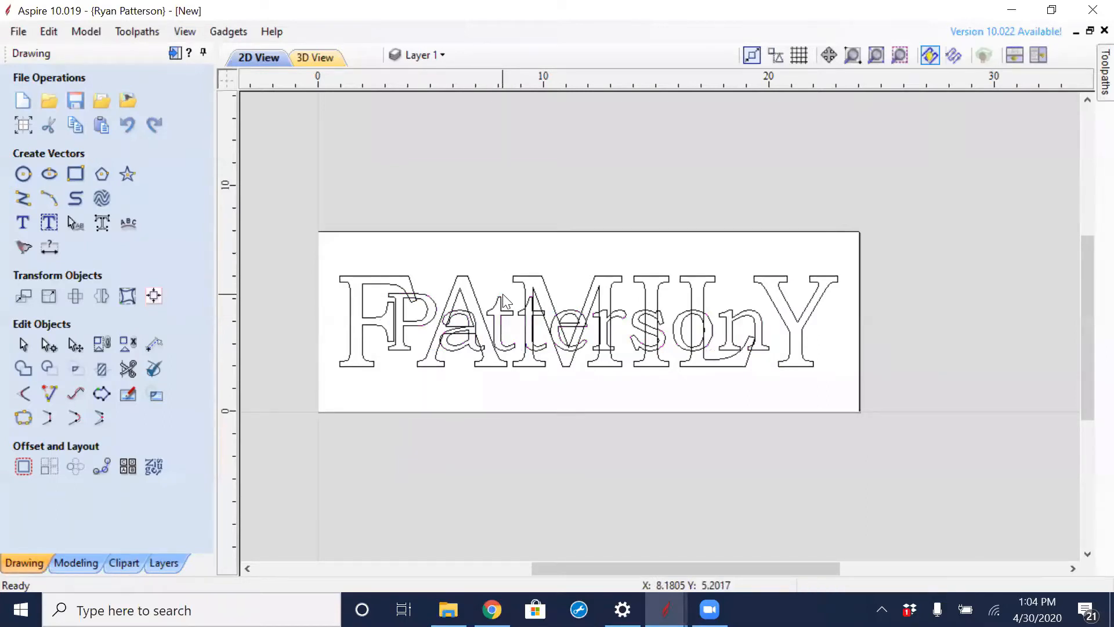
{"action": "left_click", "coordinate": [500, 312]}
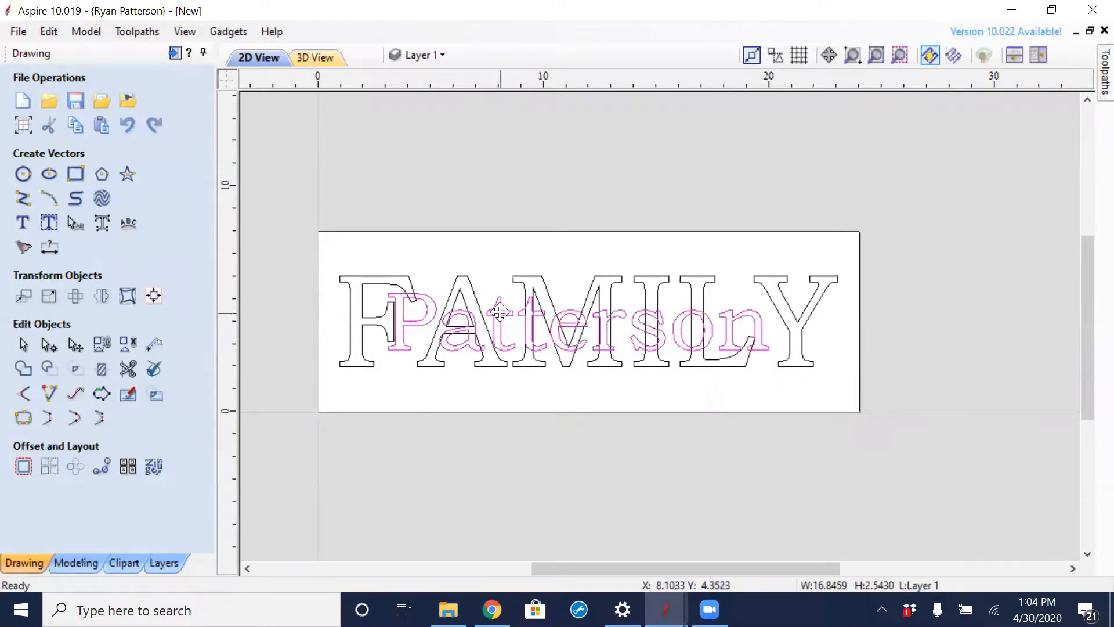
{"action": "left_click_drag", "start_coordinate": [500, 312], "coordinate": [566, 329]}
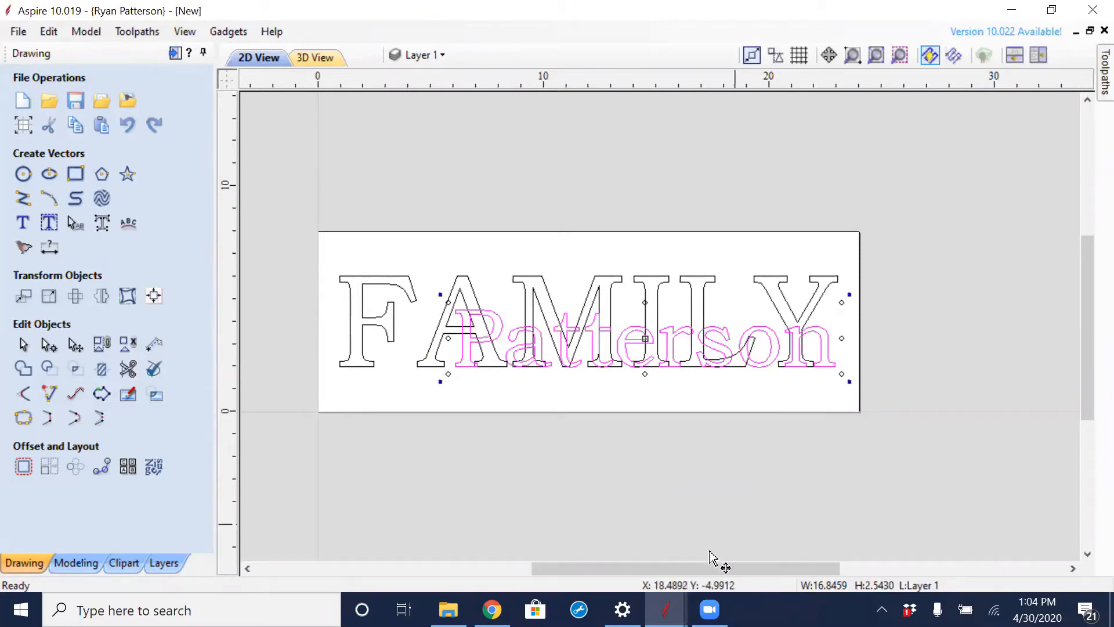
- Switch to the finished example sign in another Aspire window, examine its 3D view, and return to the new sign
{"action": "mouse_move", "coordinate": [667, 610]}
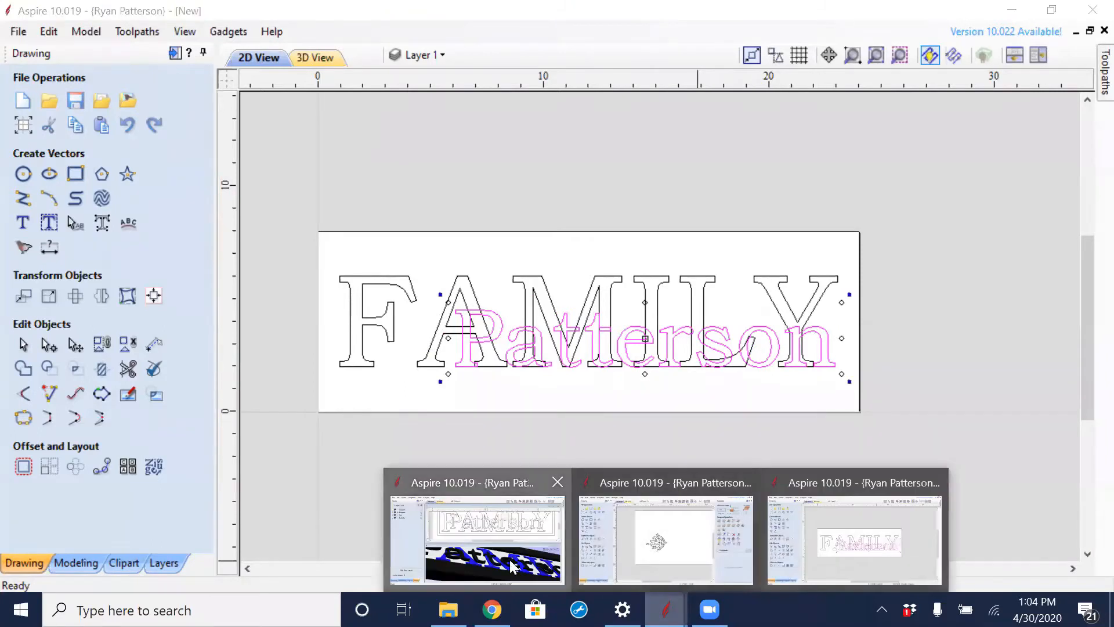
{"action": "left_click", "coordinate": [528, 559]}
{"action": "scroll", "coordinate": [620, 394], "scroll_direction": "down", "scroll_amount": 5}
{"action": "left_click_drag", "start_coordinate": [622, 399], "coordinate": [581, 447]}
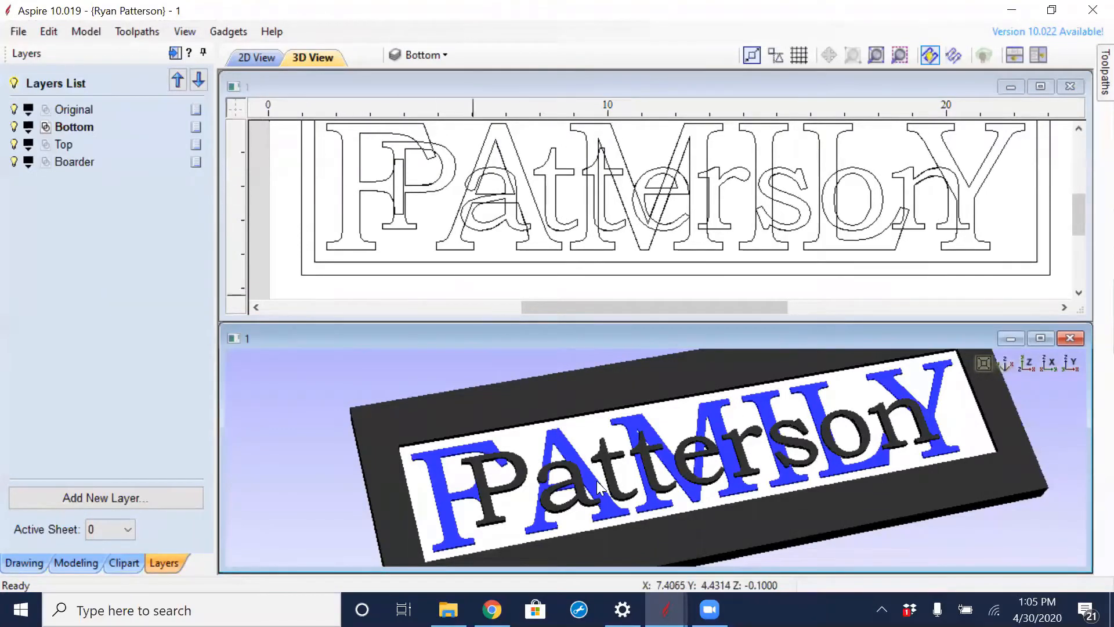
{"action": "left_click", "coordinate": [666, 609]}
{"action": "left_click", "coordinate": [845, 541]}
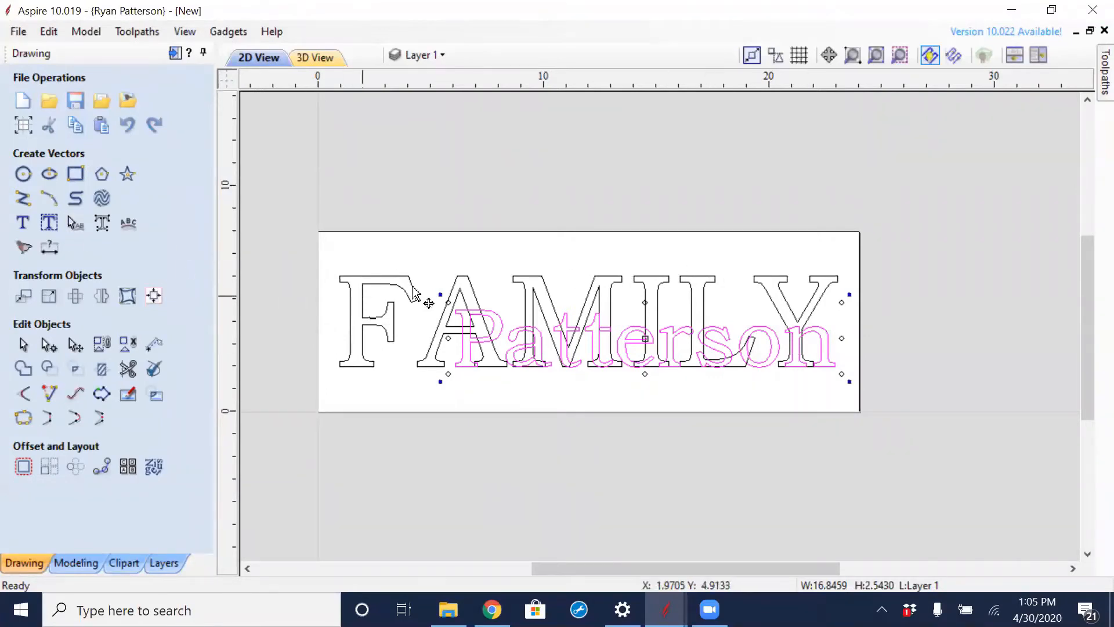
- Align the surname text to the inside right and inside bottom edges of the FAMILY text, and close the alignment tools
{"action": "left_click", "coordinate": [523, 292]}
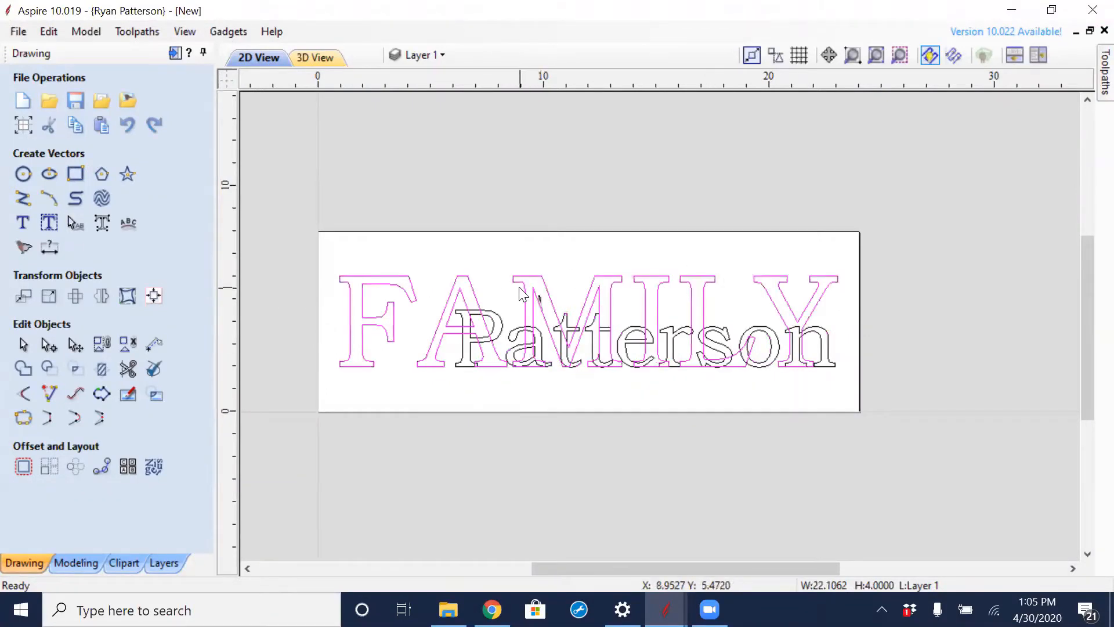
{"action": "left_click", "coordinate": [154, 296]}
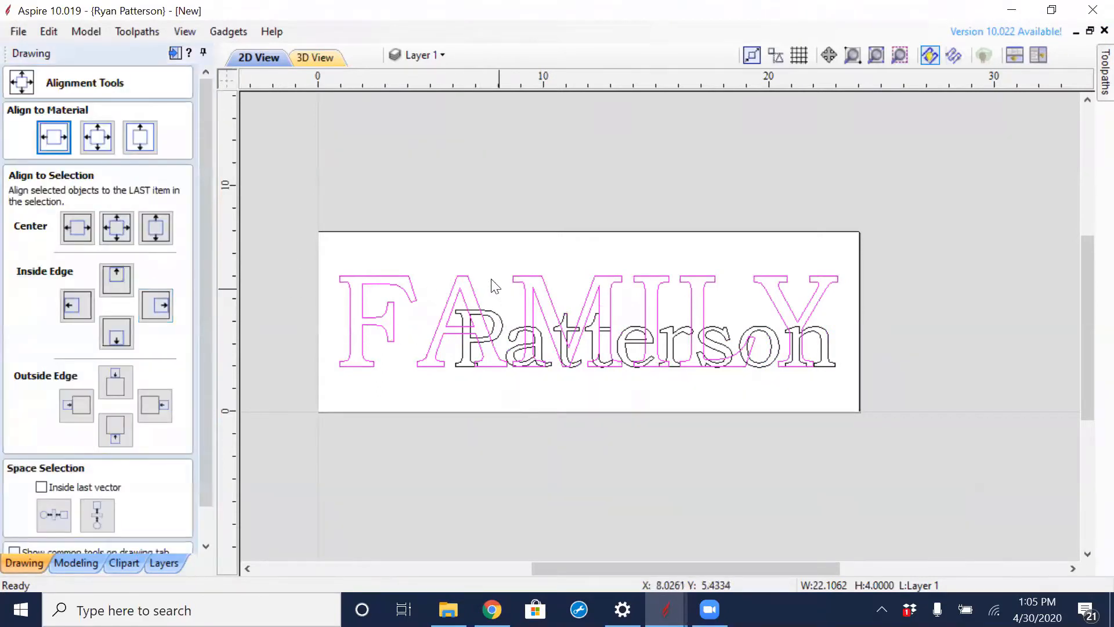
{"action": "left_click", "coordinate": [497, 316]}
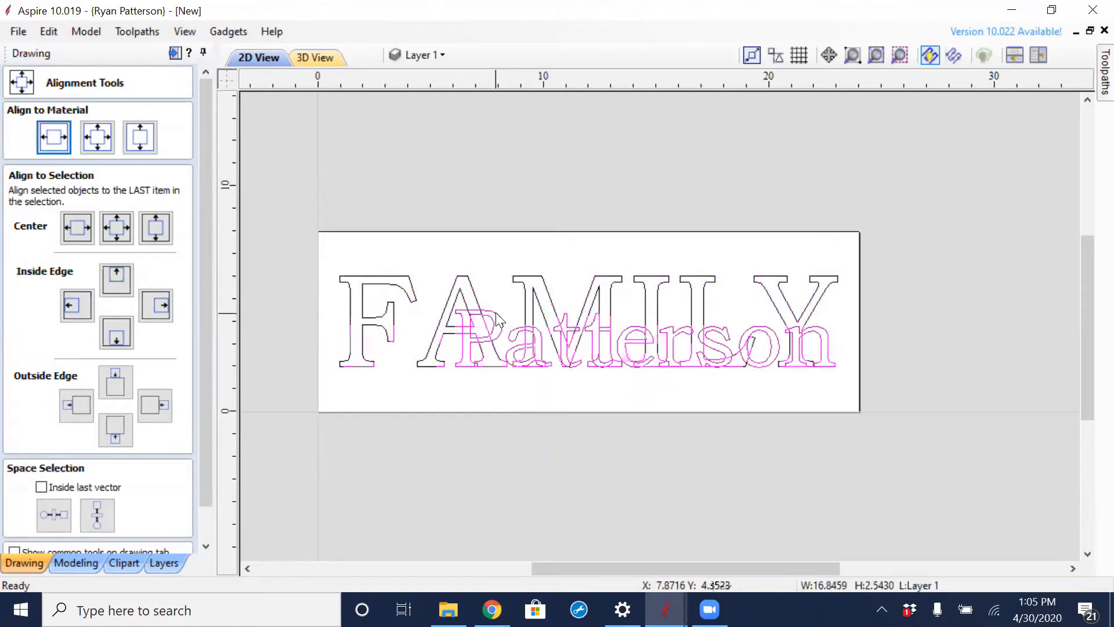
{"action": "left_click", "coordinate": [470, 287], "text": "shift"}
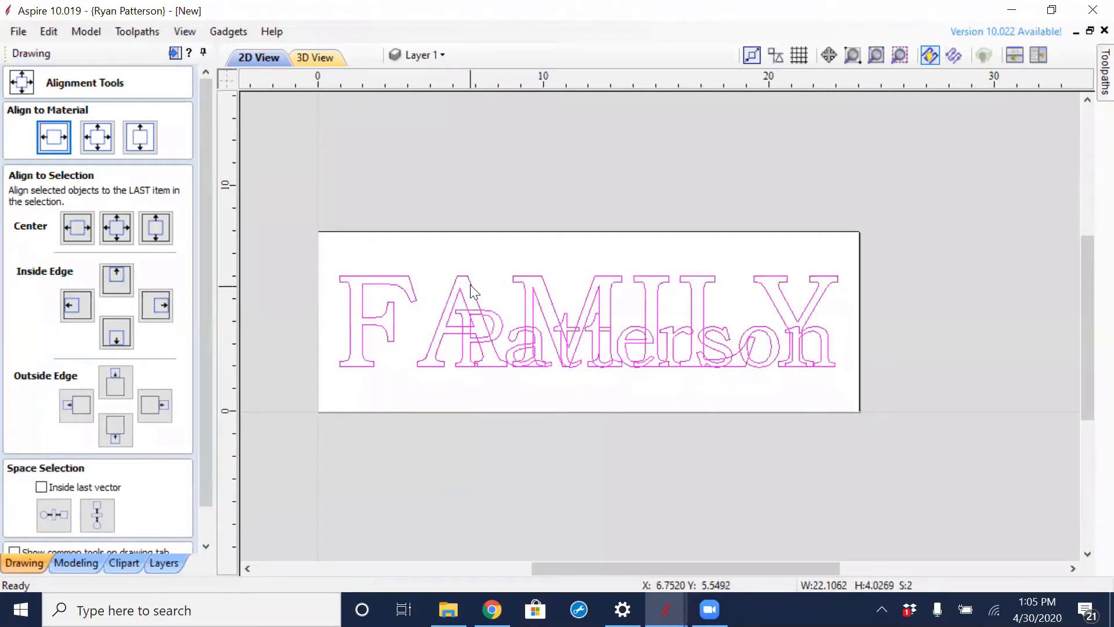
{"action": "left_click", "coordinate": [161, 300]}
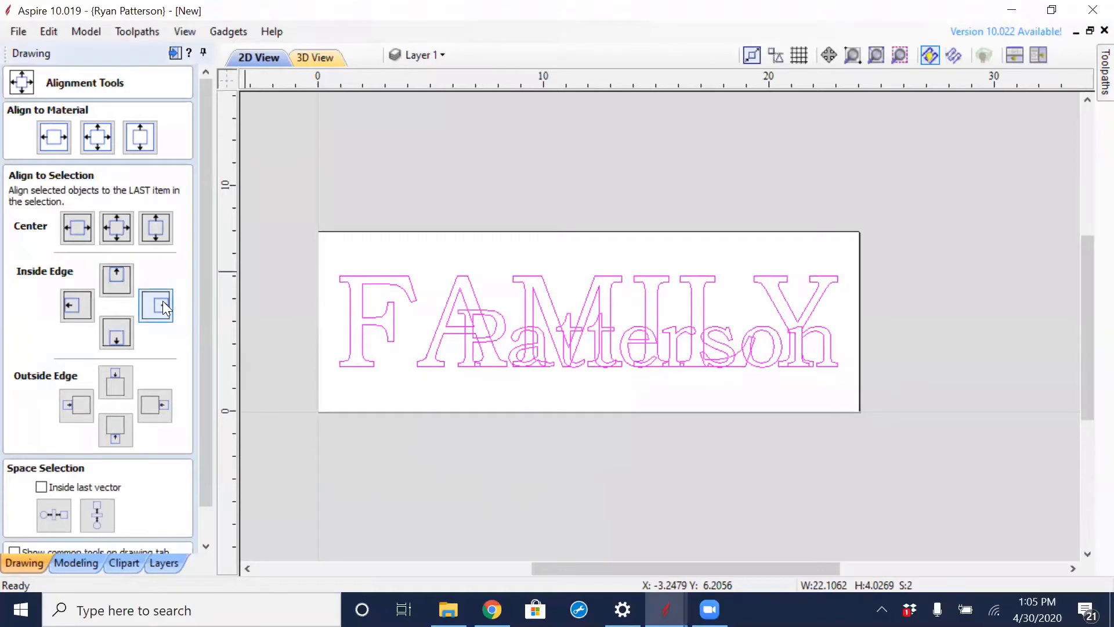
{"action": "left_click", "coordinate": [118, 328]}
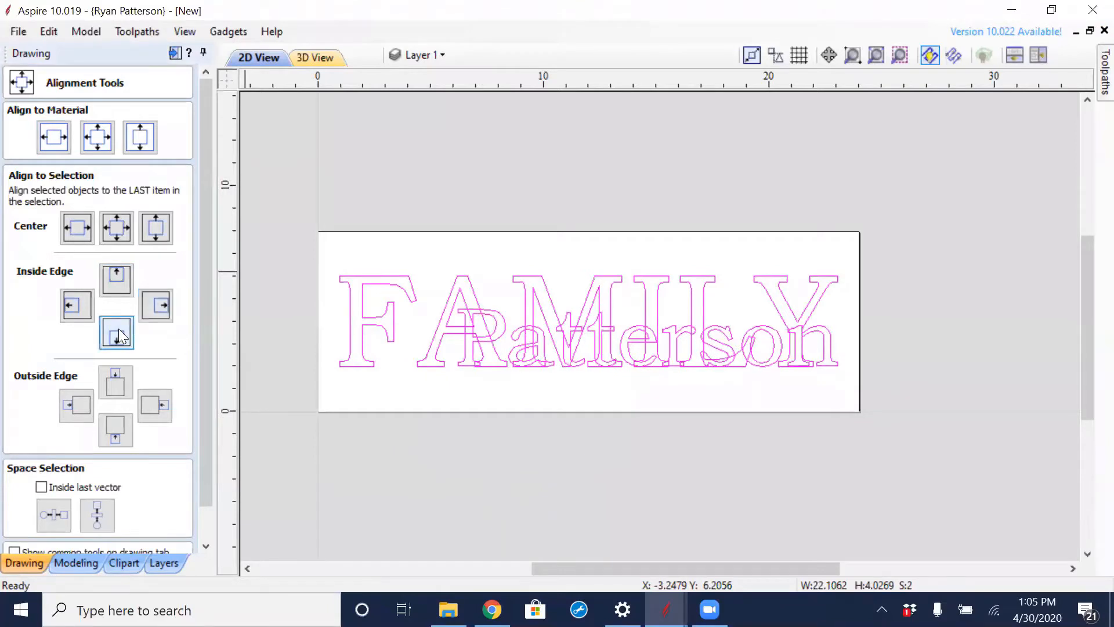
{"action": "left_click", "coordinate": [415, 391]}
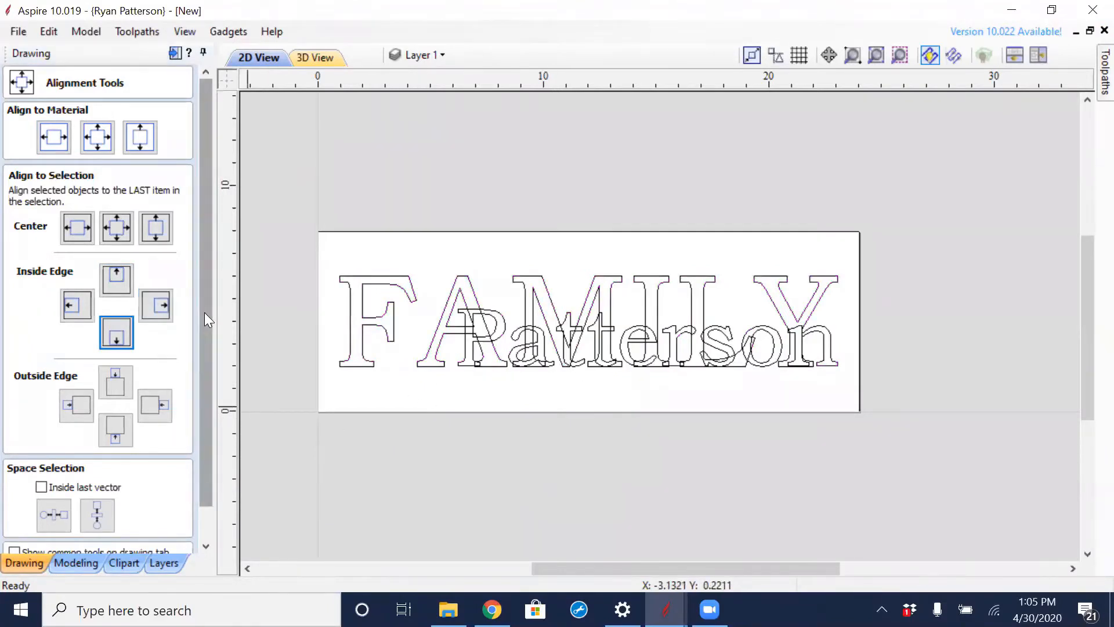
{"action": "scroll", "coordinate": [205, 312], "scroll_direction": "down", "scroll_amount": 2}
{"action": "left_click", "coordinate": [166, 546]}
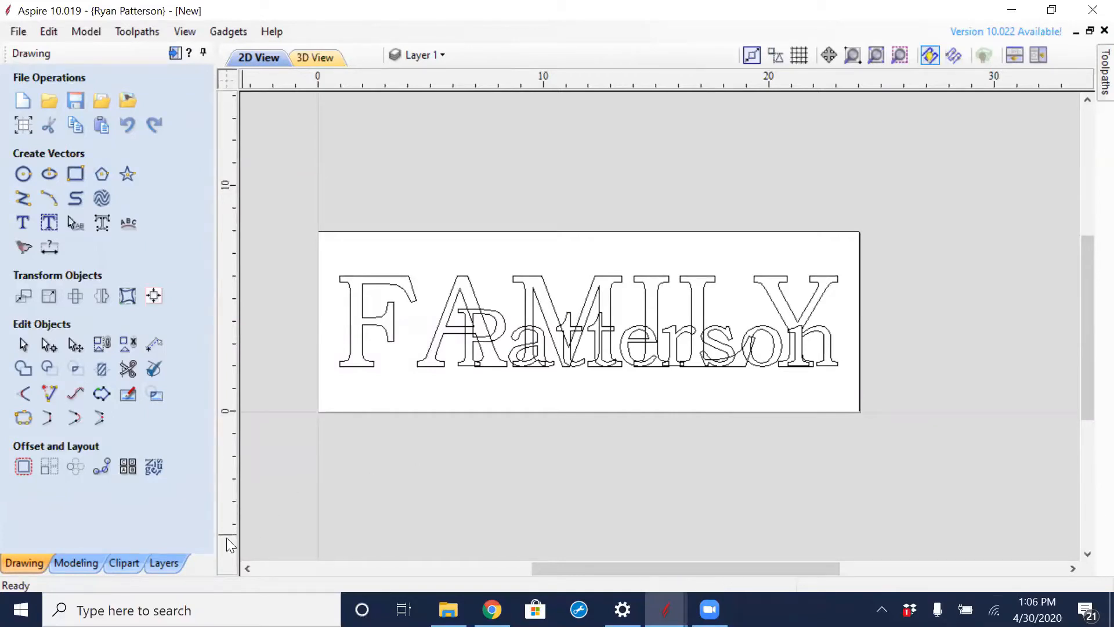
- Copy both text objects to a new layer named Safe and clear the selection
{"action": "left_click", "coordinate": [164, 562]}
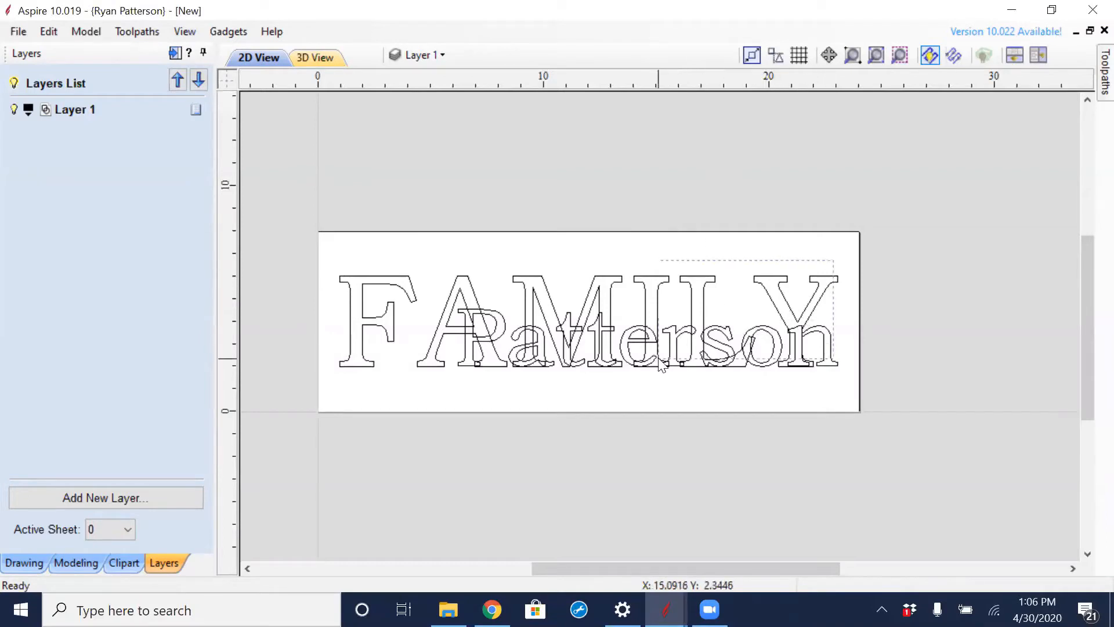
{"action": "key", "text": "ctrl+a"}
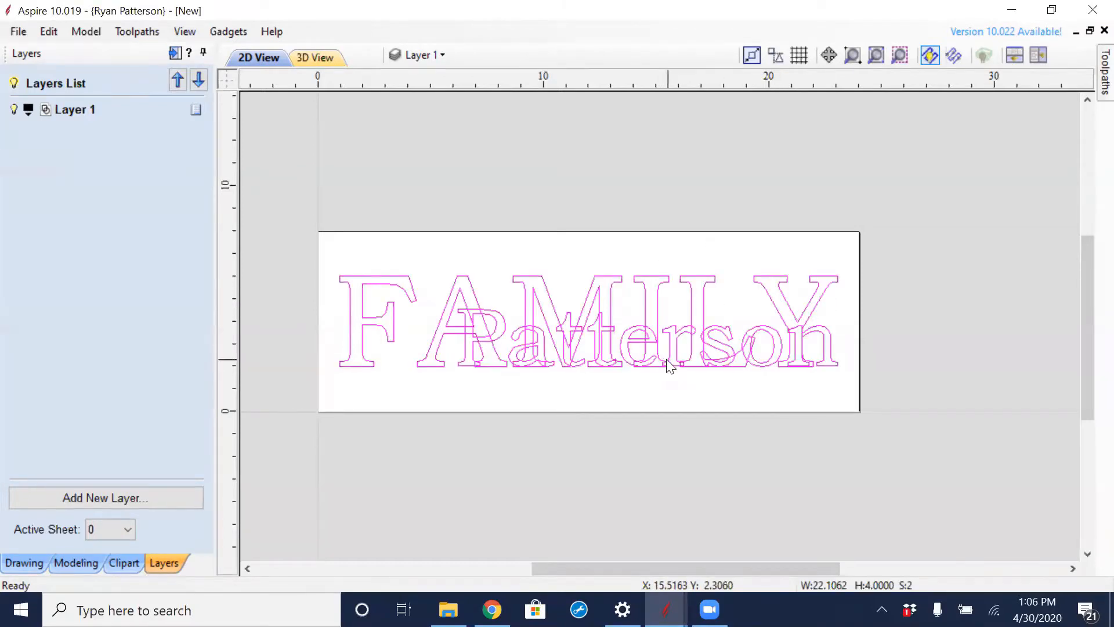
{"action": "right_click", "coordinate": [657, 314]}
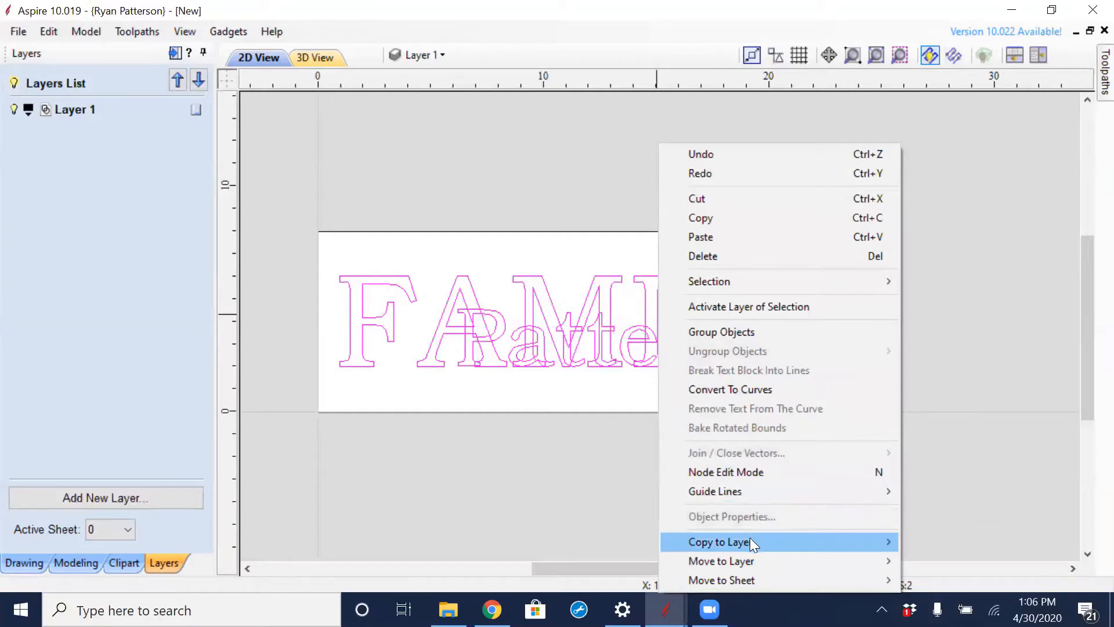
{"action": "mouse_move", "coordinate": [751, 541]}
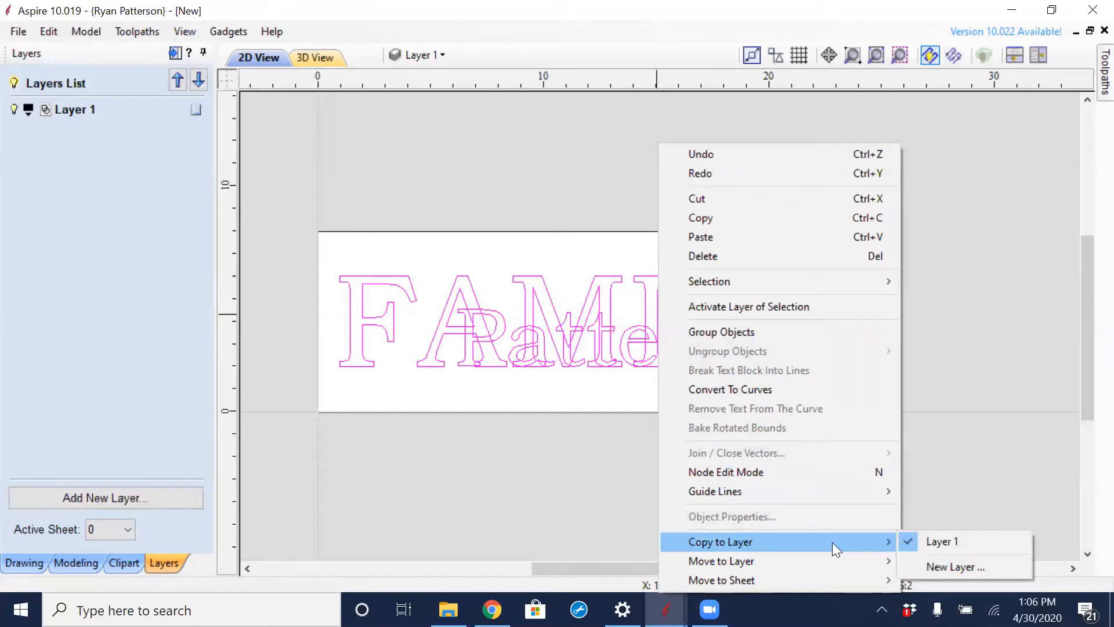
{"action": "left_click", "coordinate": [967, 567]}
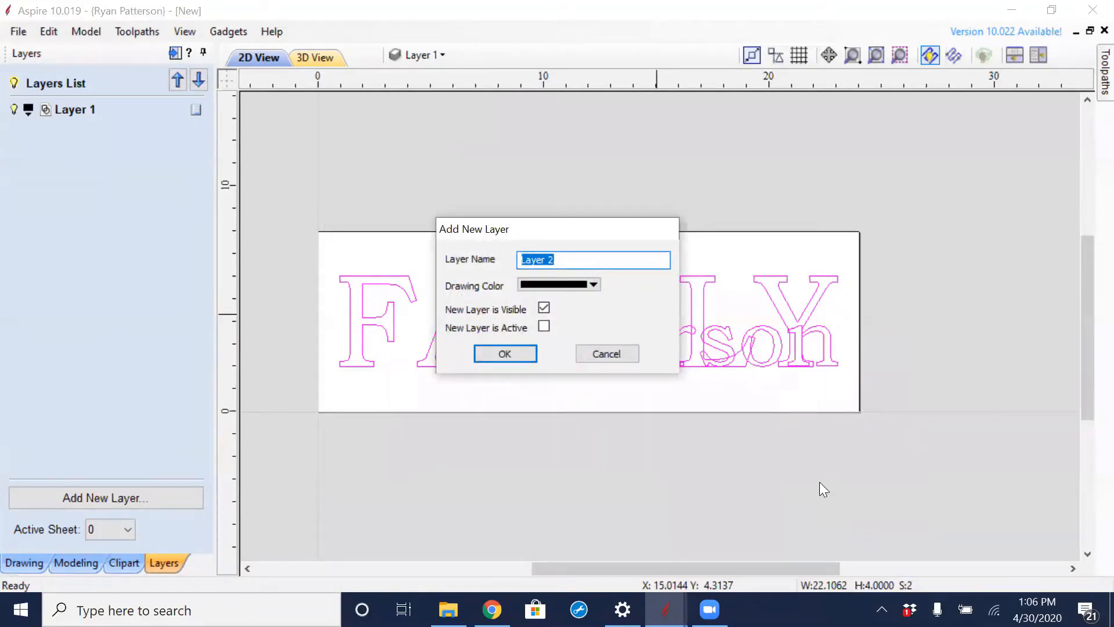
{"action": "type", "text": "Safe"}
{"action": "left_click", "coordinate": [519, 349]}
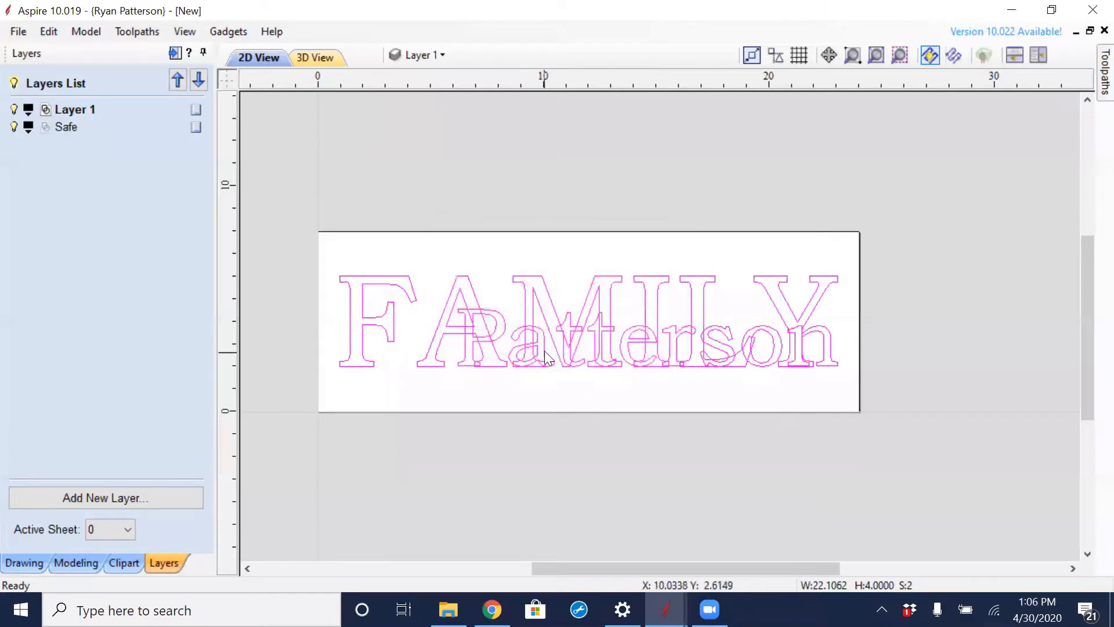
{"action": "left_click", "coordinate": [568, 270]}
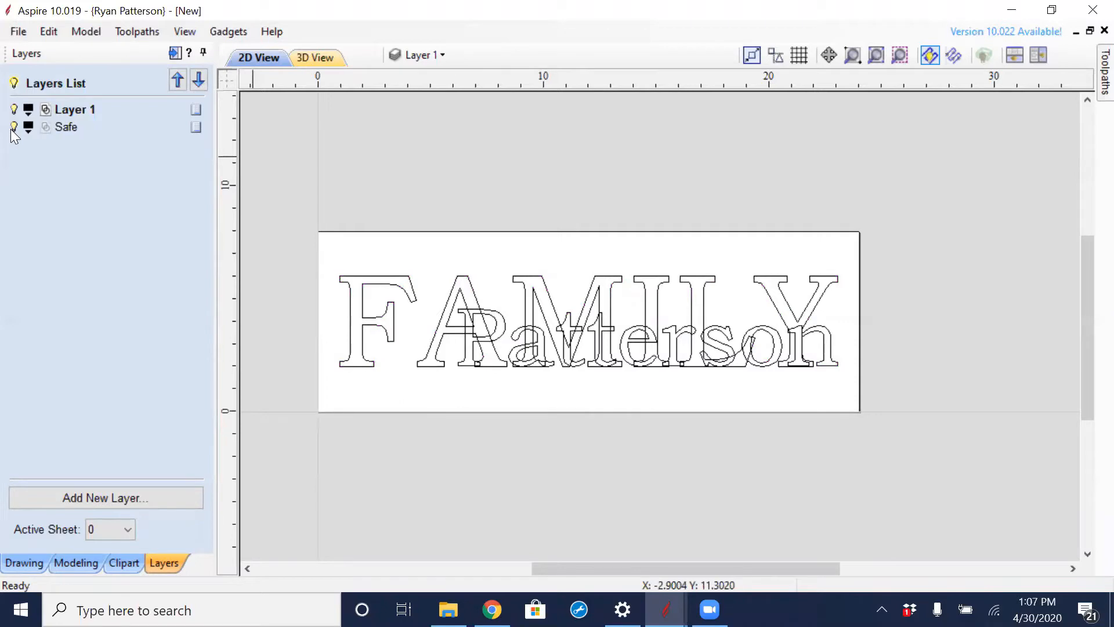
- Toggle the visibility of both layers to check their contents, leaving Safe hidden and Layer 1 shown
{"action": "left_click", "coordinate": [14, 109]}
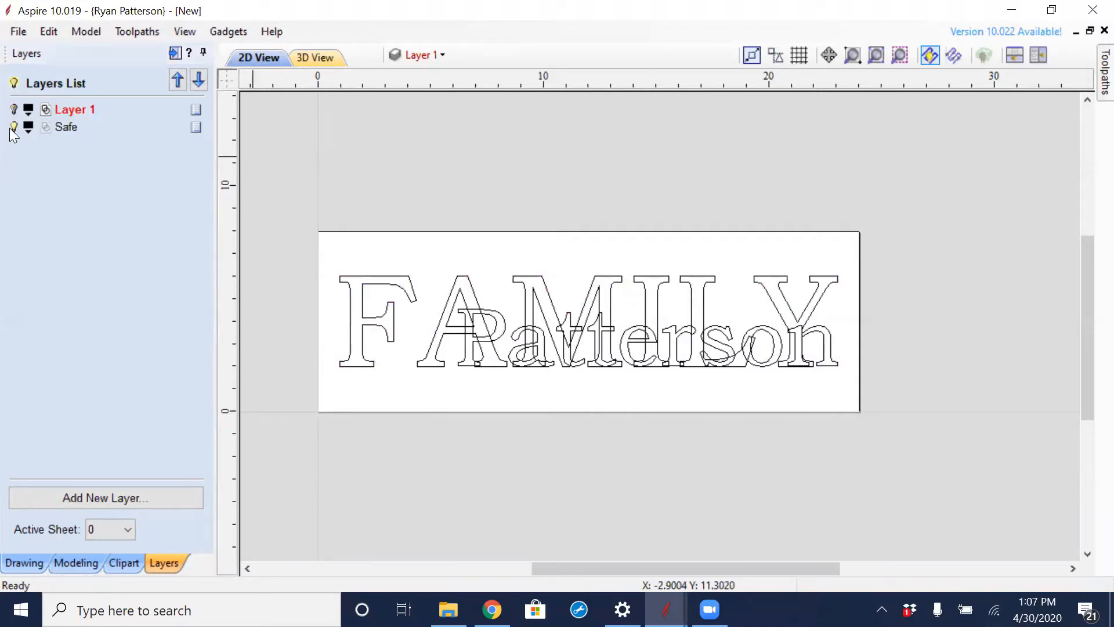
{"action": "left_click", "coordinate": [13, 127]}
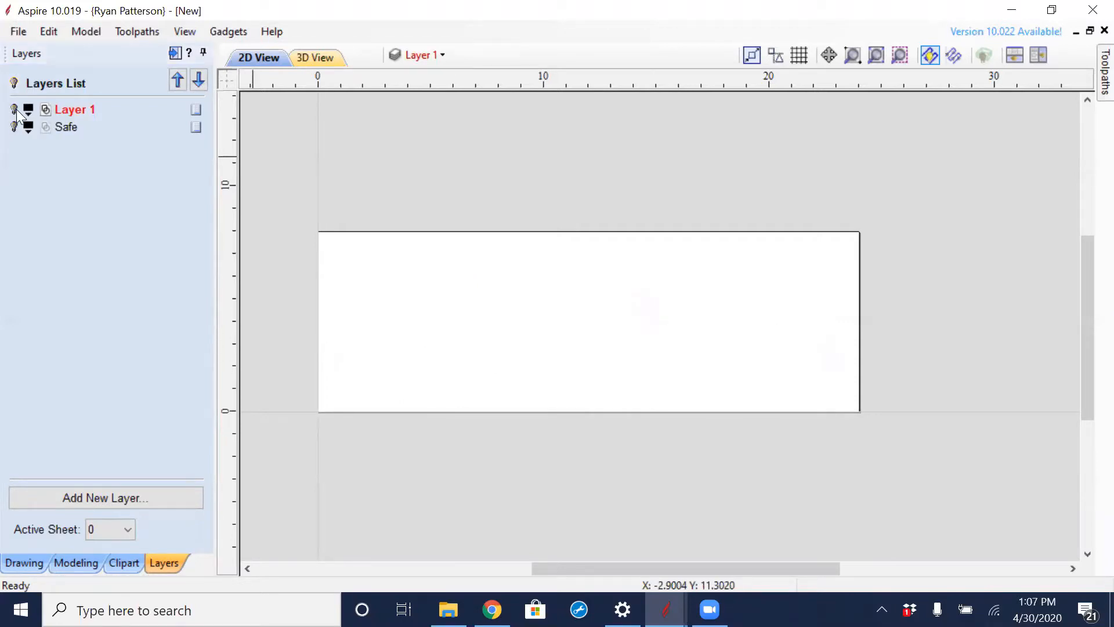
{"action": "left_click", "coordinate": [14, 109]}
{"action": "left_click", "coordinate": [13, 109]}
{"action": "left_click", "coordinate": [14, 127]}
{"action": "left_click", "coordinate": [14, 127]}
{"action": "left_click", "coordinate": [14, 109]}
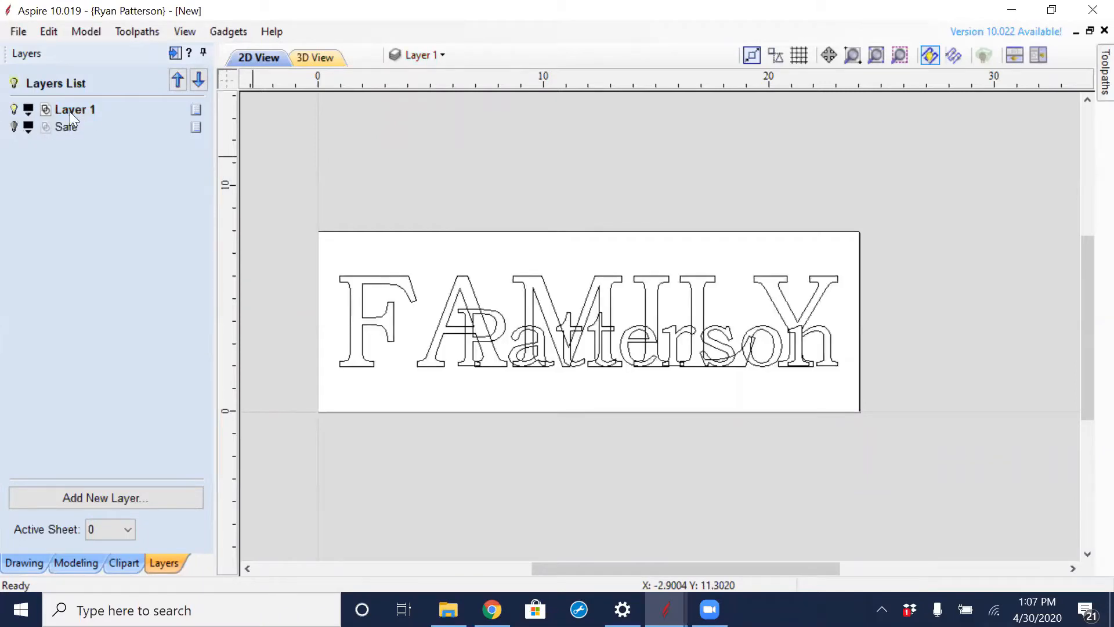
- Move the Safe layer above Layer 1 in the layer order and make Layer 1 active
{"action": "left_click", "coordinate": [71, 129]}
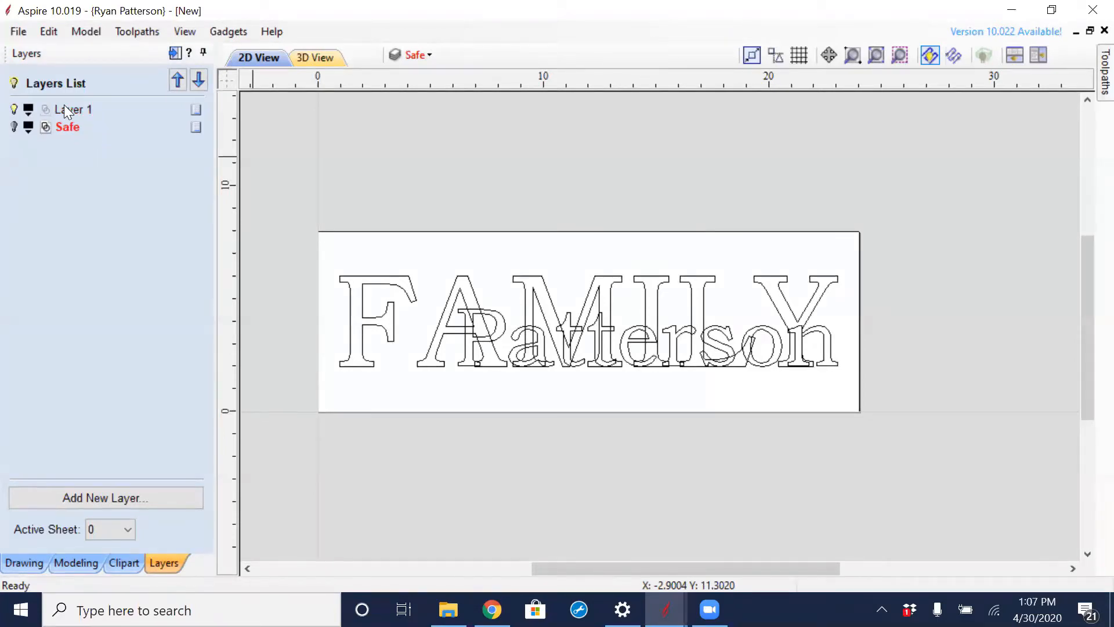
{"action": "left_click", "coordinate": [177, 80]}
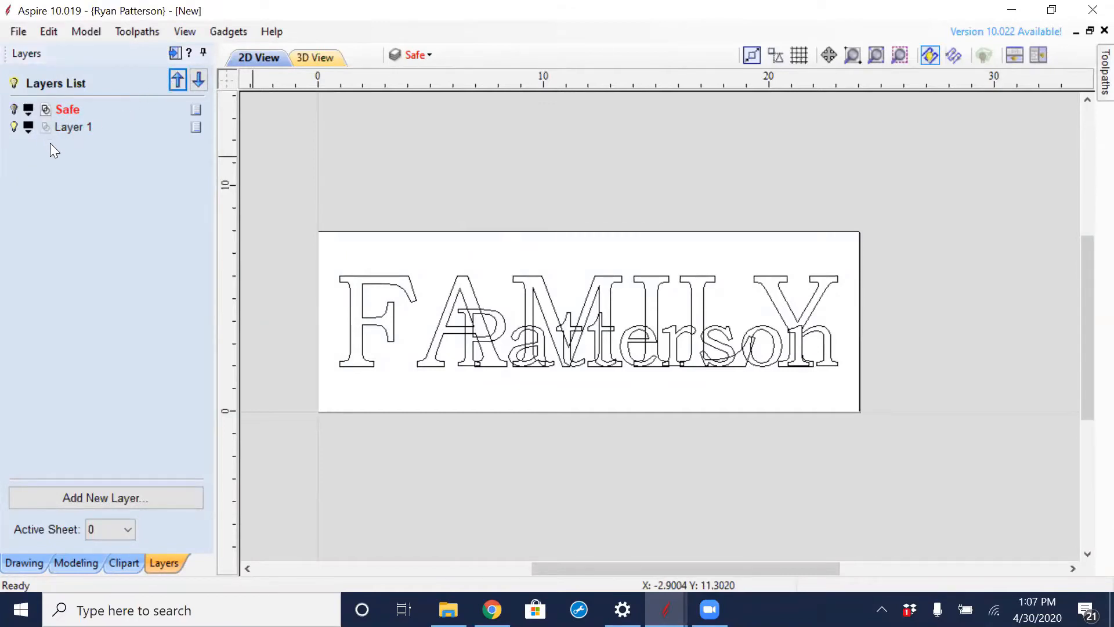
{"action": "left_click", "coordinate": [77, 127]}
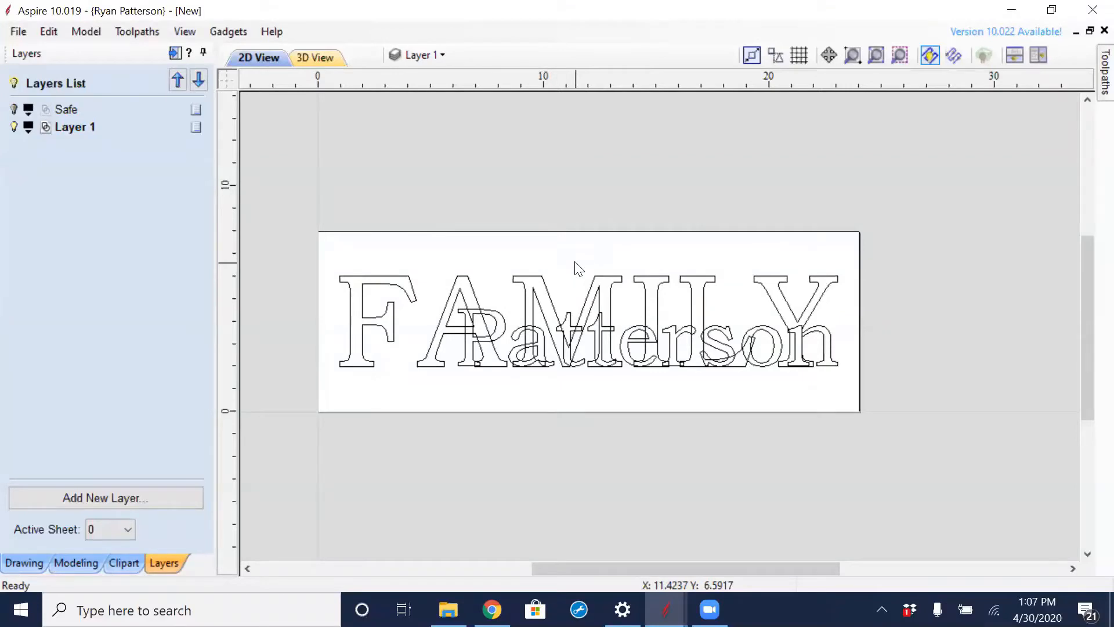
- Copy both text objects from Layer 1 to a new layer named Bottom, and hide that layer with Layer 1 active
{"action": "left_click_drag", "start_coordinate": [726, 259], "coordinate": [619, 401]}
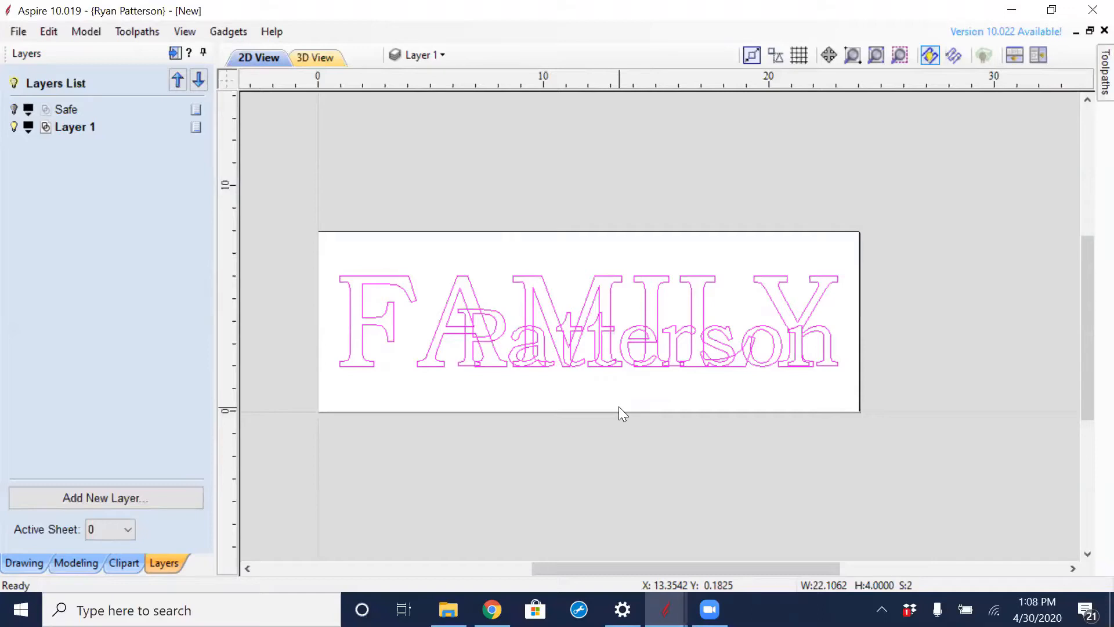
{"action": "right_click", "coordinate": [609, 275]}
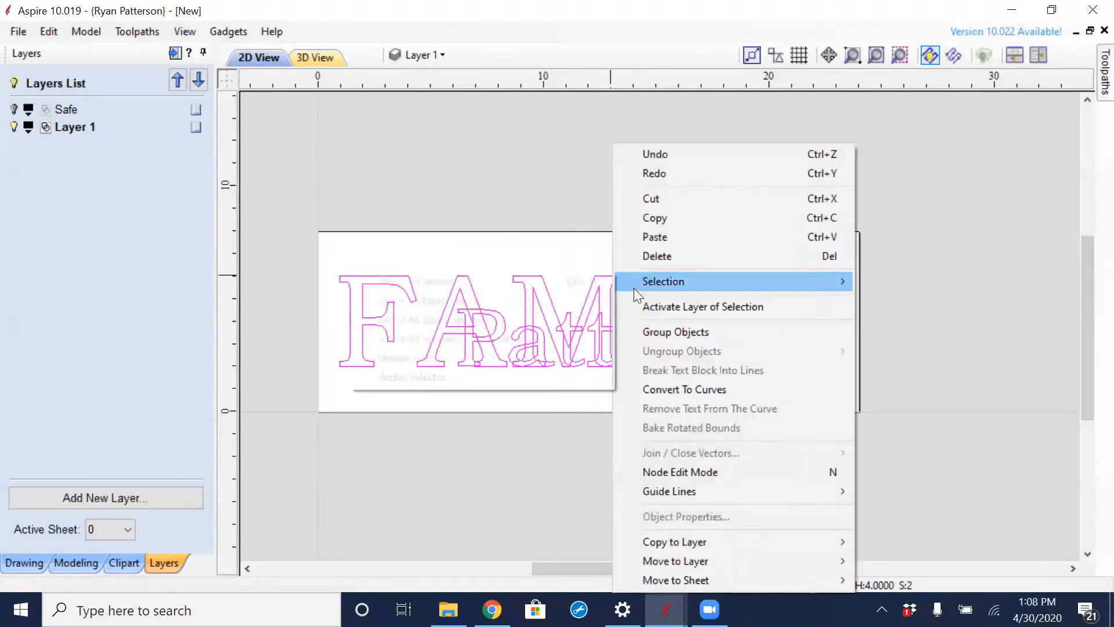
{"action": "mouse_move", "coordinate": [738, 539]}
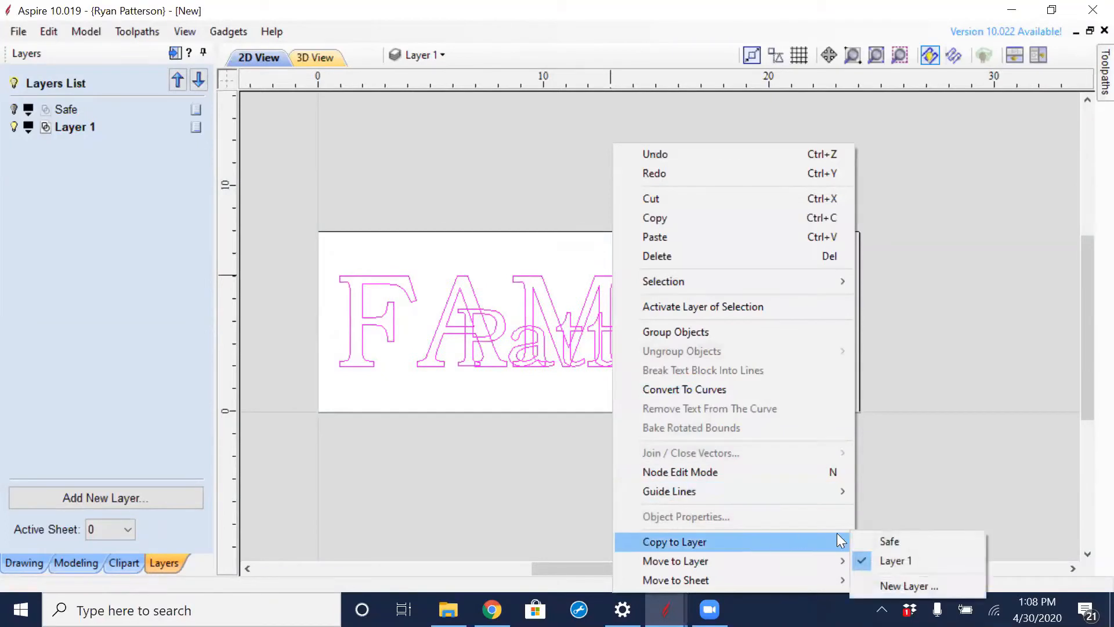
{"action": "left_click", "coordinate": [905, 585]}
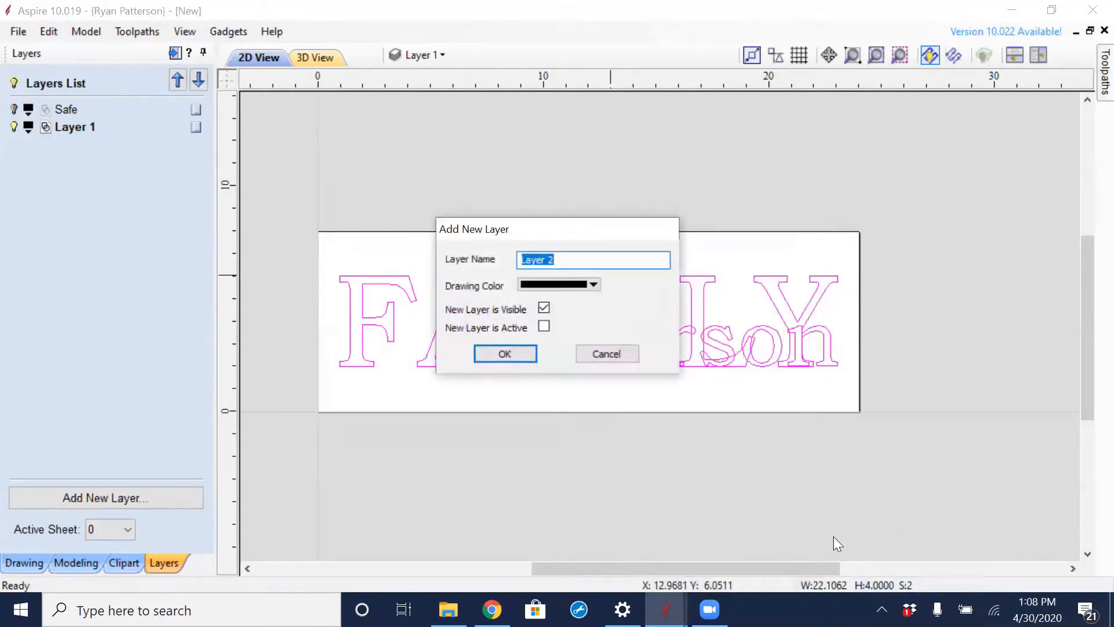
{"action": "type", "text": "Bottom"}
{"action": "left_click", "coordinate": [505, 354]}
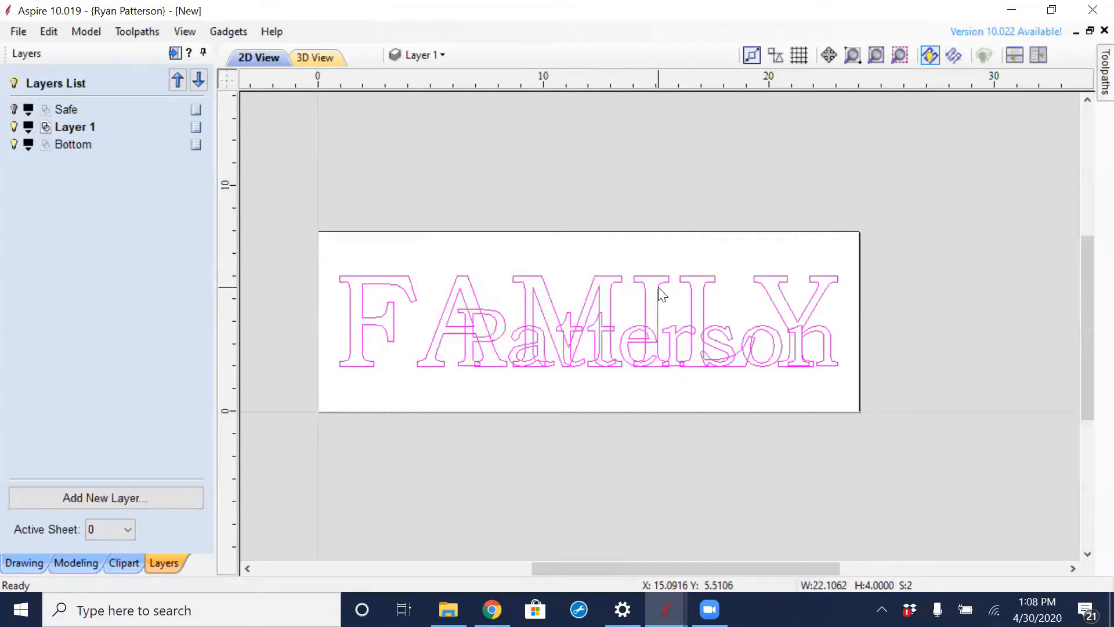
{"action": "left_click", "coordinate": [74, 145]}
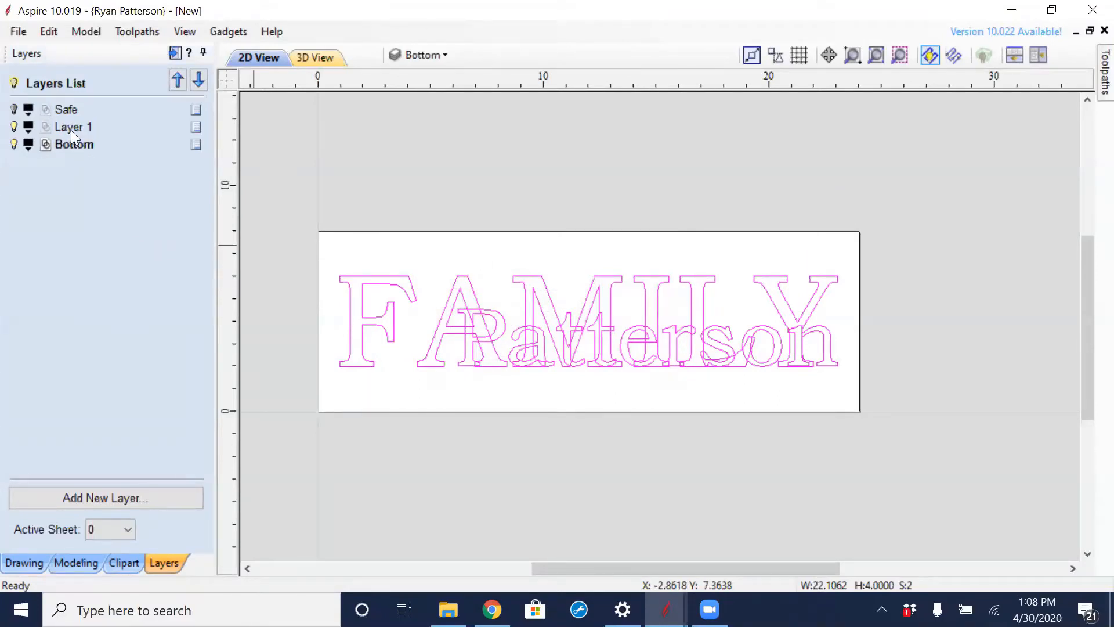
{"action": "left_click", "coordinate": [71, 127]}
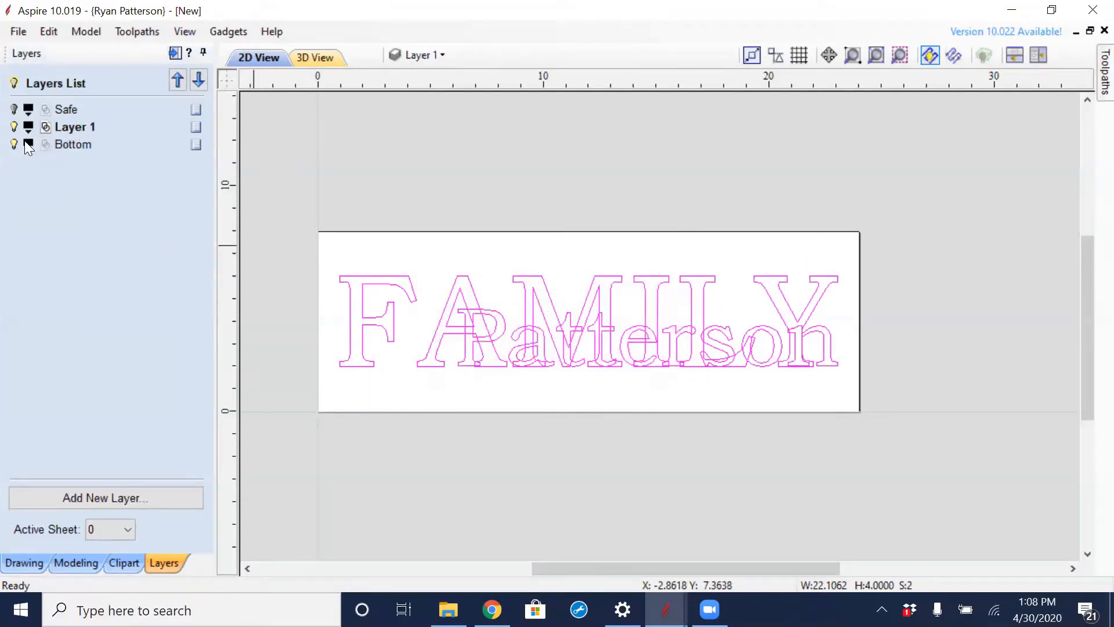
- Rename Layer 1 as Top and make the Bottom and Safe layers visible
{"action": "double_click", "coordinate": [83, 128]}
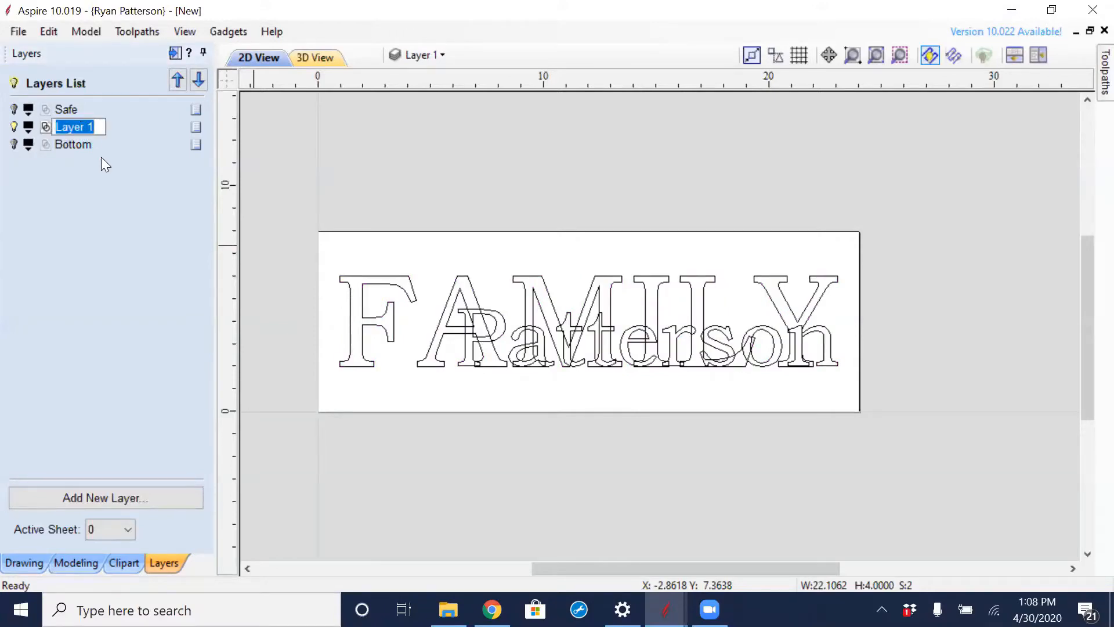
{"action": "type", "text": "Top"}
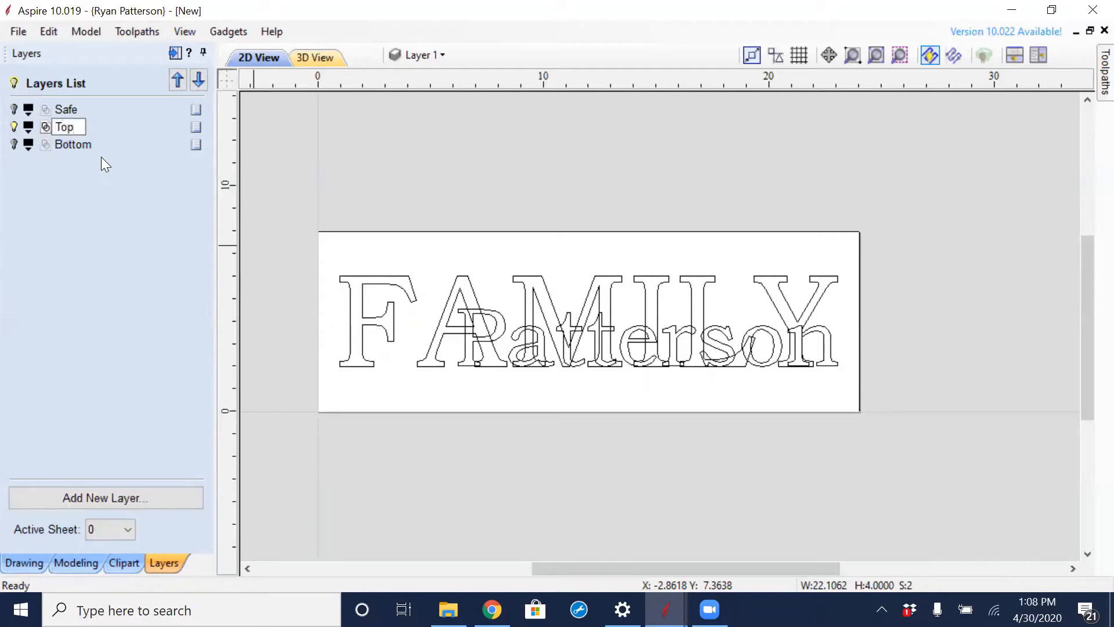
{"action": "key", "text": "Return"}
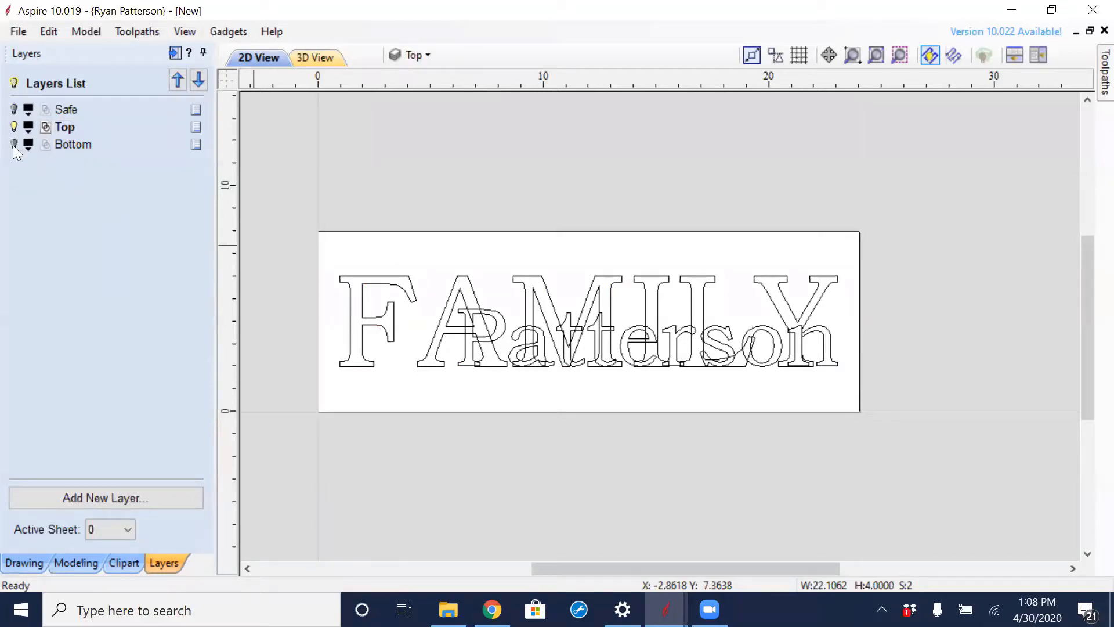
{"action": "left_click", "coordinate": [14, 144]}
{"action": "left_click", "coordinate": [14, 109]}
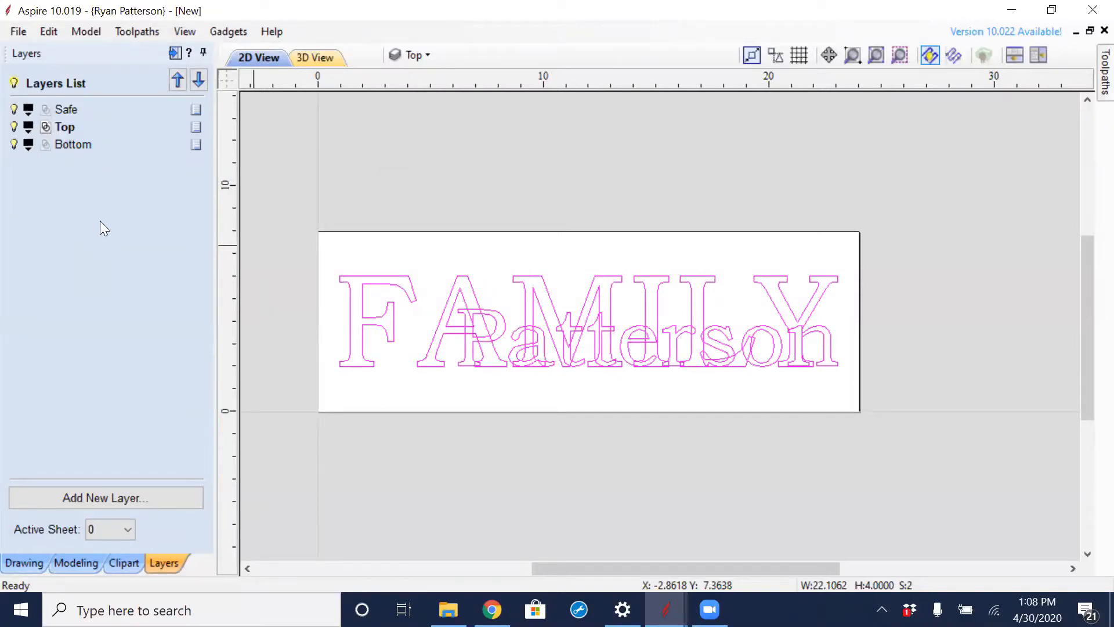
- Hide the Safe and Top layers and make Bottom the active layer
{"action": "left_click", "coordinate": [13, 109]}
{"action": "left_click", "coordinate": [14, 127]}
{"action": "left_click", "coordinate": [76, 145]}
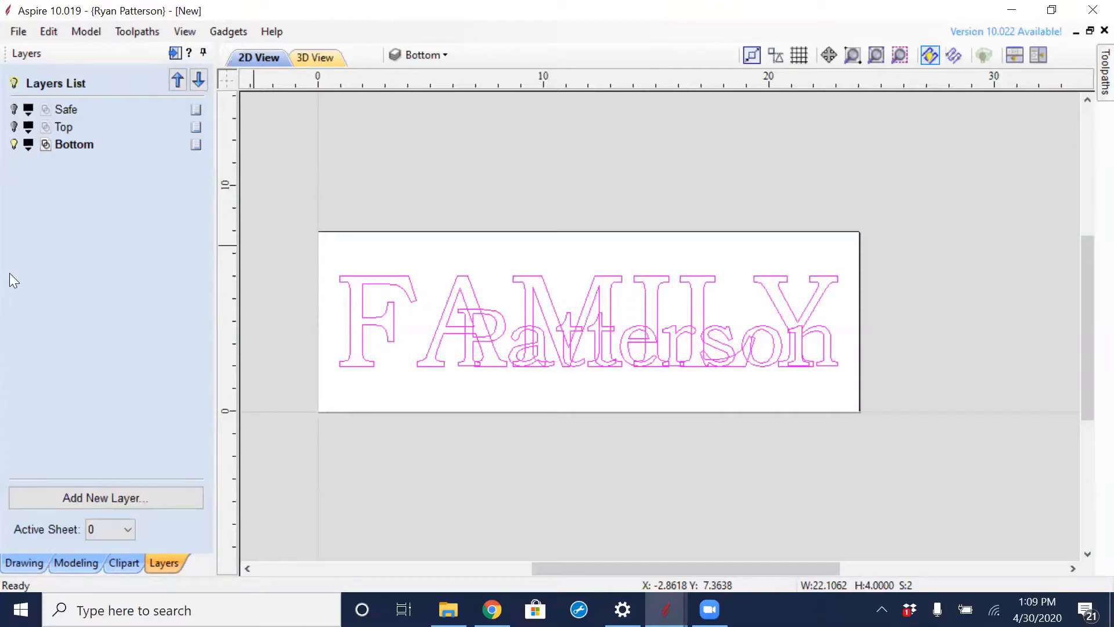
- Examine how the surname and FAMILY overlap on the Bottom layer by selecting each text in turn
{"action": "left_click", "coordinate": [22, 563]}
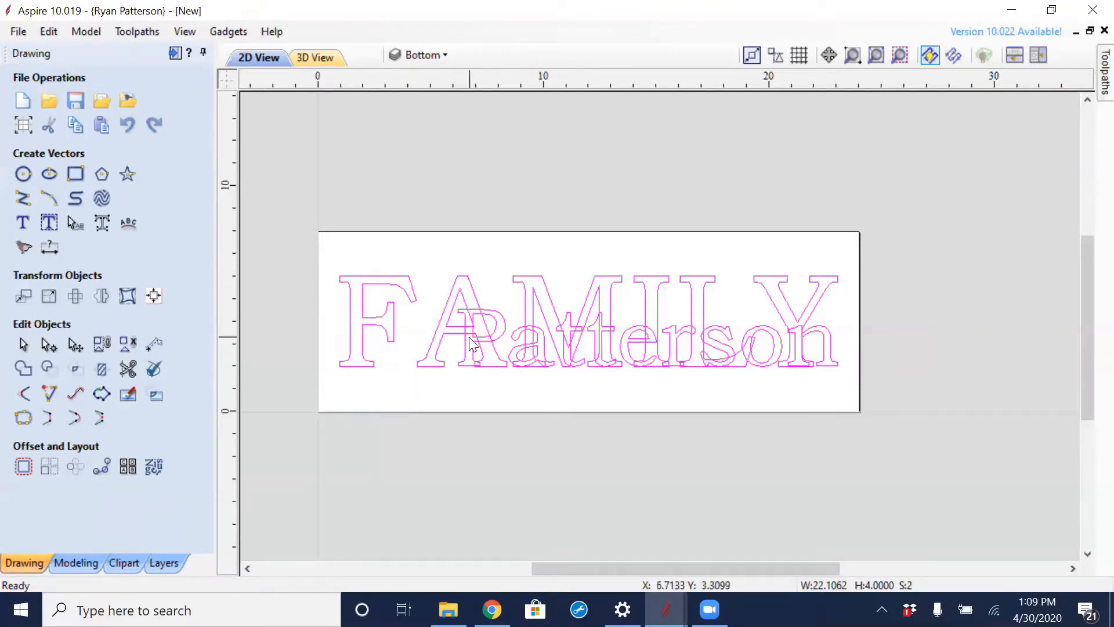
{"action": "scroll", "coordinate": [472, 351], "scroll_direction": "up", "scroll_amount": 3}
{"action": "scroll", "coordinate": [475, 354], "scroll_direction": "down", "scroll_amount": 2}
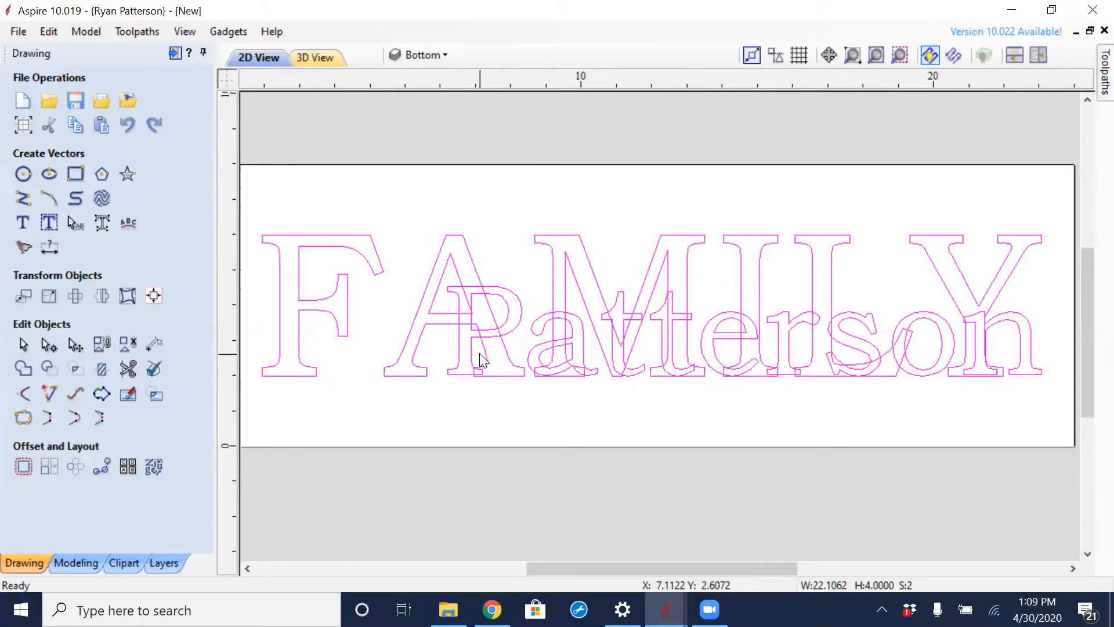
{"action": "left_click", "coordinate": [514, 299]}
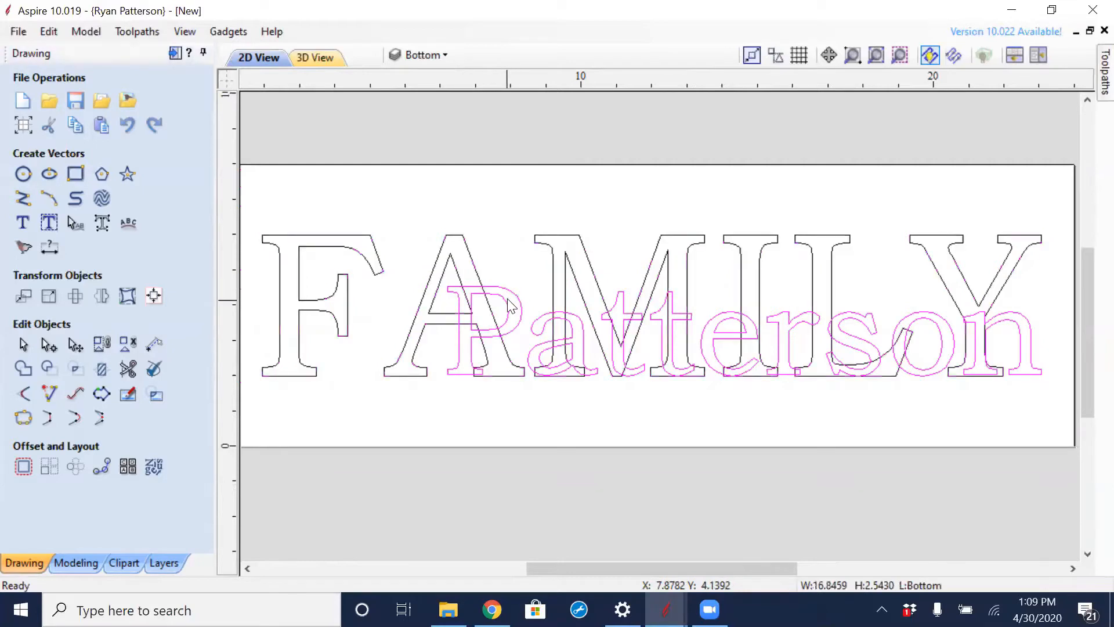
{"action": "left_click", "coordinate": [479, 264]}
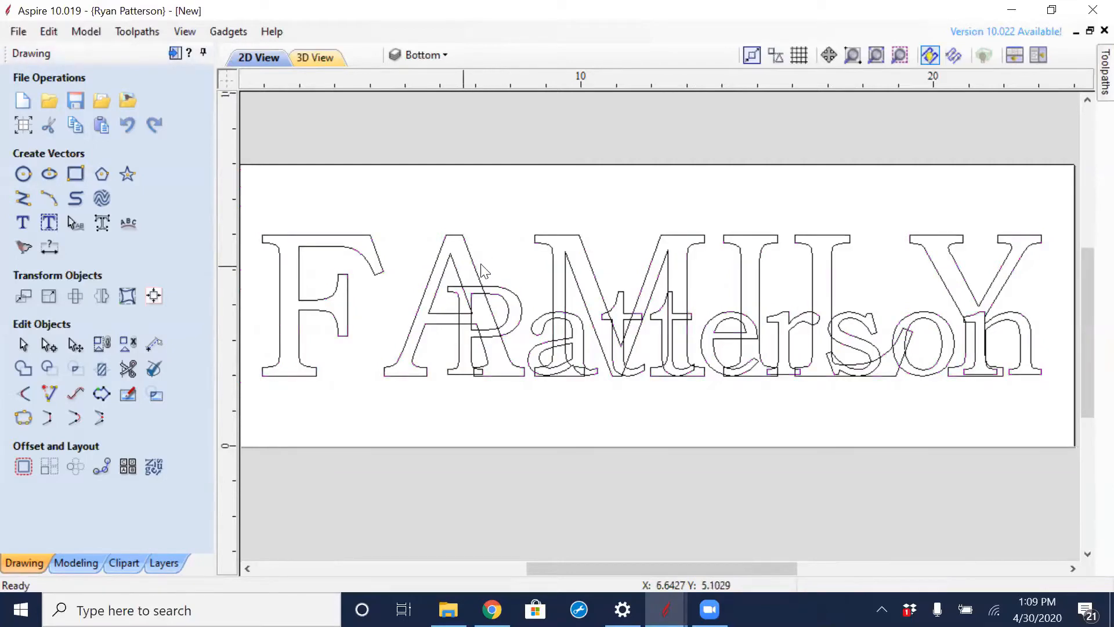
{"action": "left_click", "coordinate": [439, 255]}
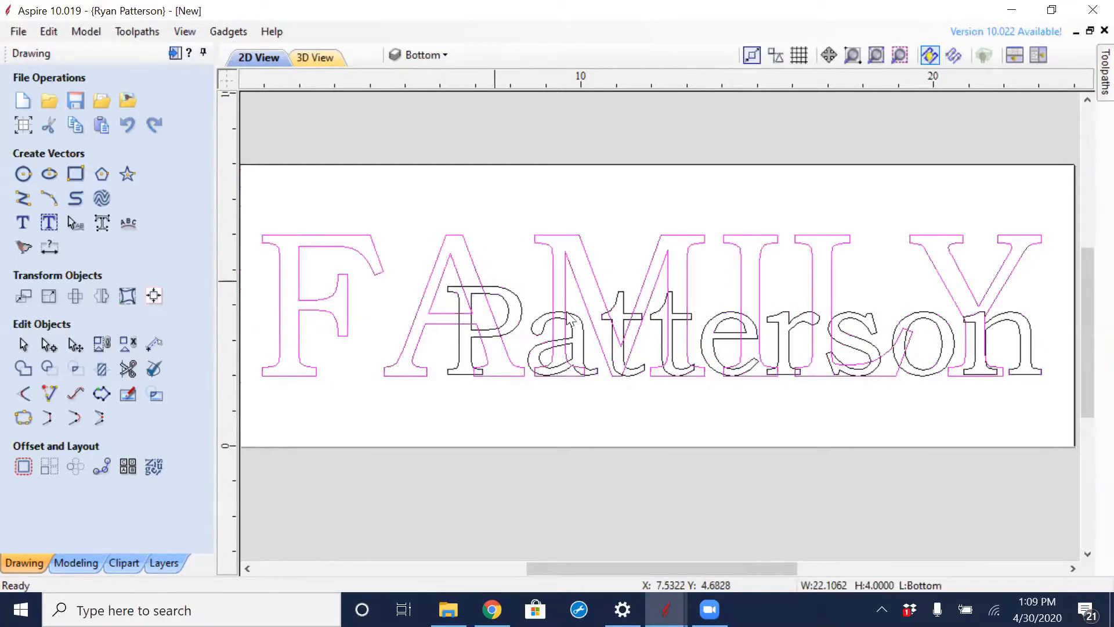
{"action": "left_click", "coordinate": [525, 281]}
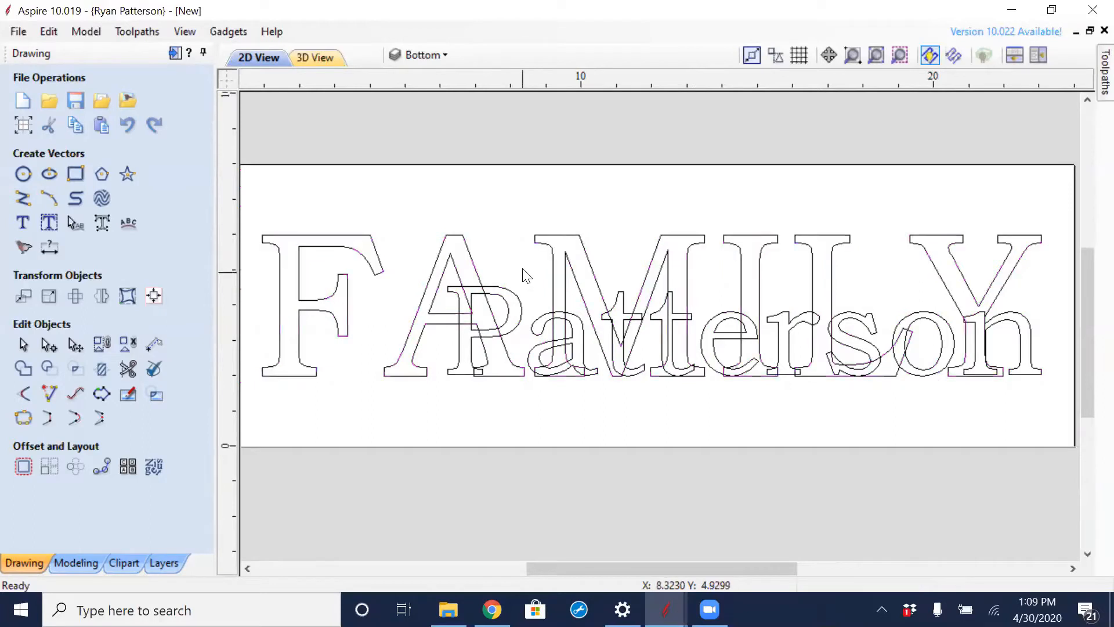
{"action": "left_click", "coordinate": [473, 316]}
{"action": "left_click", "coordinate": [492, 256]}
{"action": "left_click", "coordinate": [473, 266]}
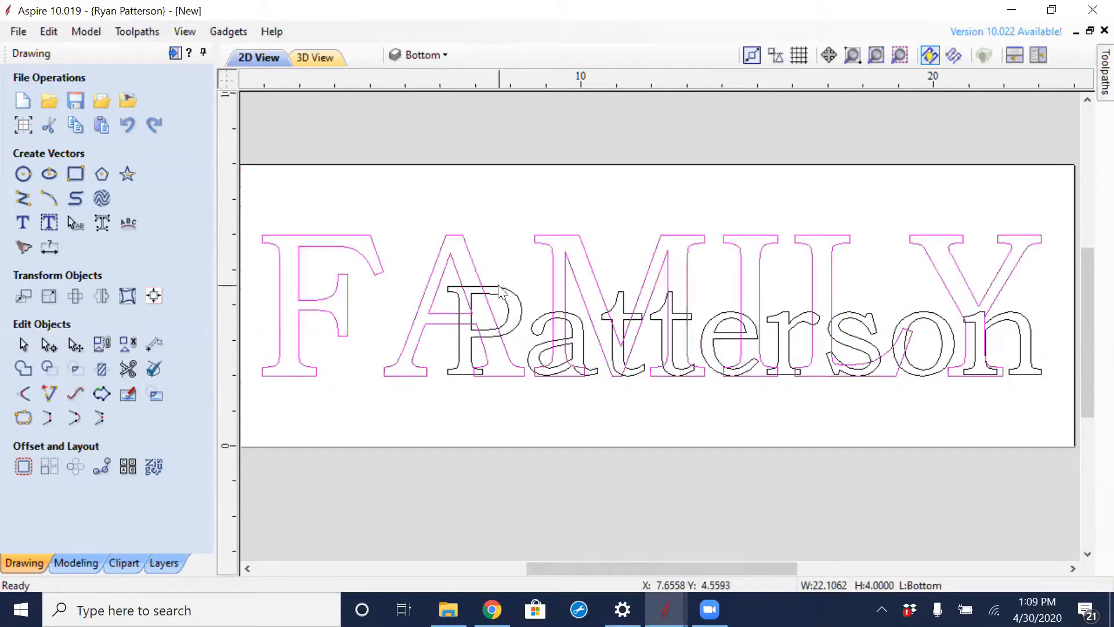
{"action": "left_click", "coordinate": [511, 285], "text": "shift"}
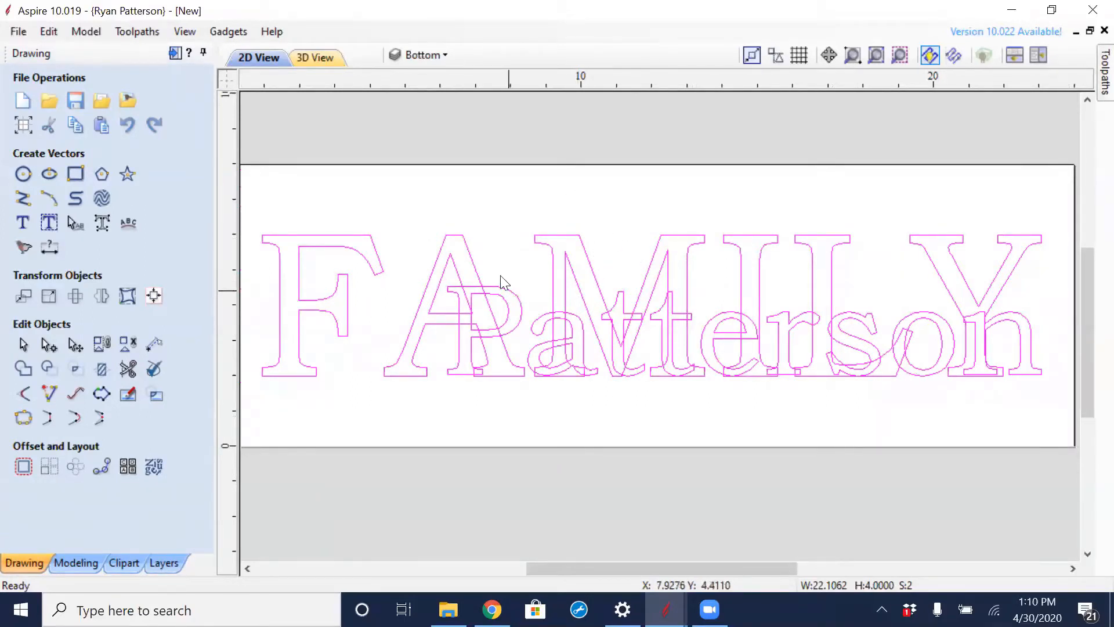
{"action": "left_click", "coordinate": [498, 253]}
{"action": "left_click", "coordinate": [500, 295]}
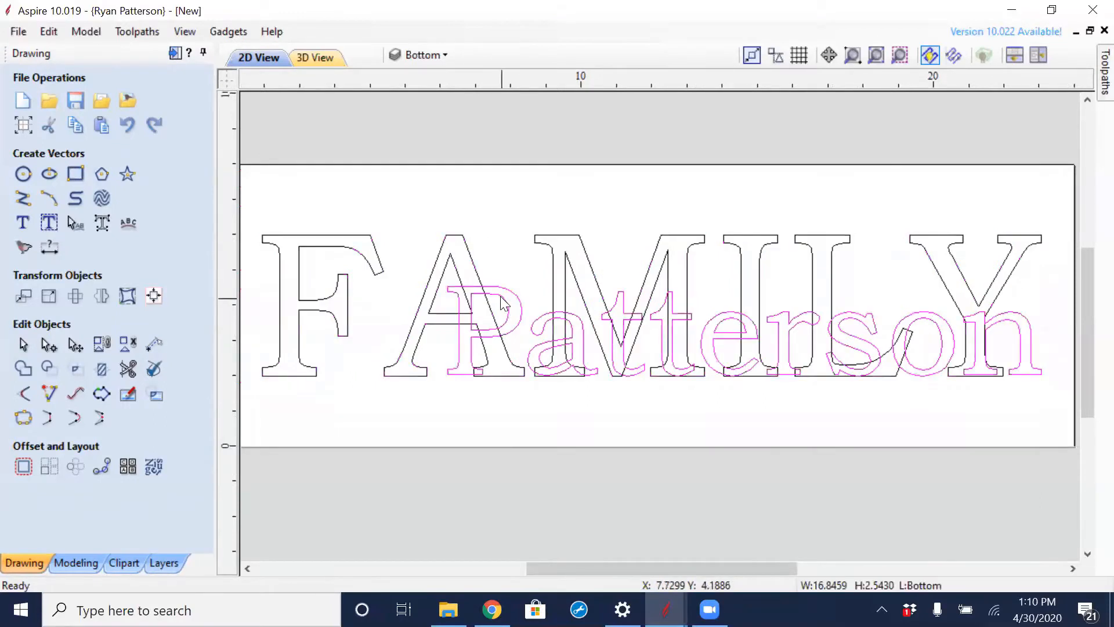
{"action": "left_click", "coordinate": [486, 270]}
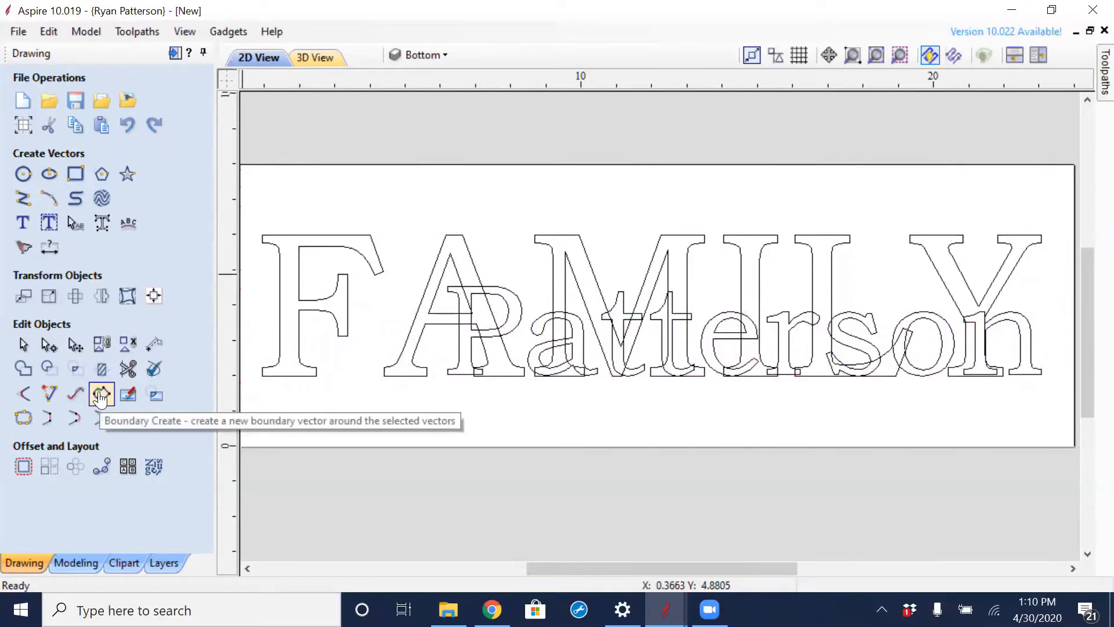
- Convert both text objects on the Bottom layer to curves and check that the letter P selects separately
{"action": "key", "text": "ctrl+a"}
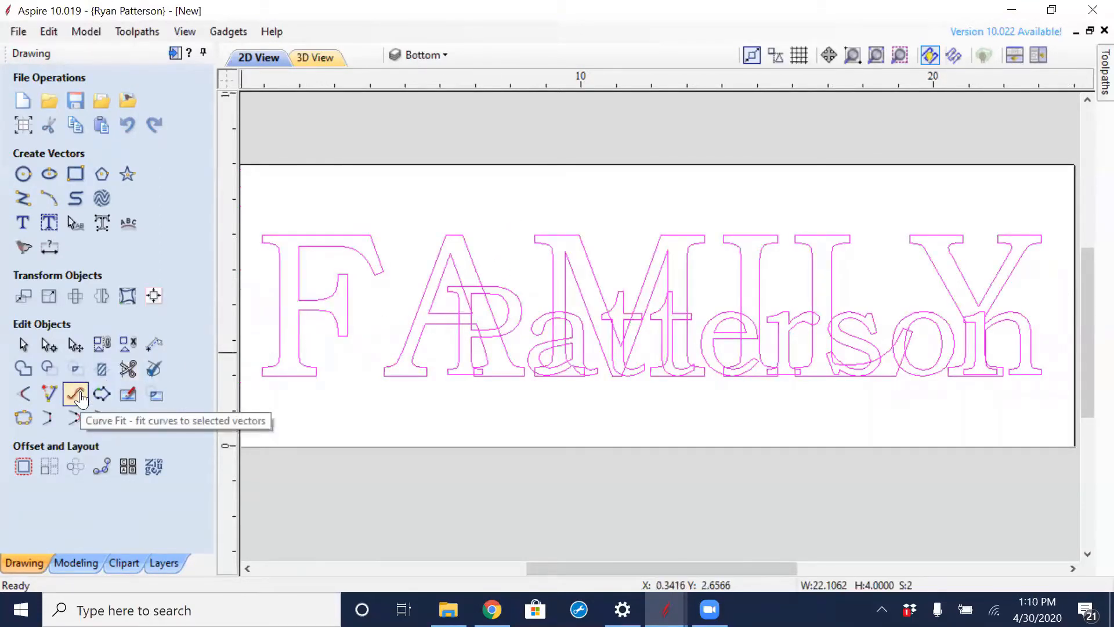
{"action": "left_click", "coordinate": [101, 226]}
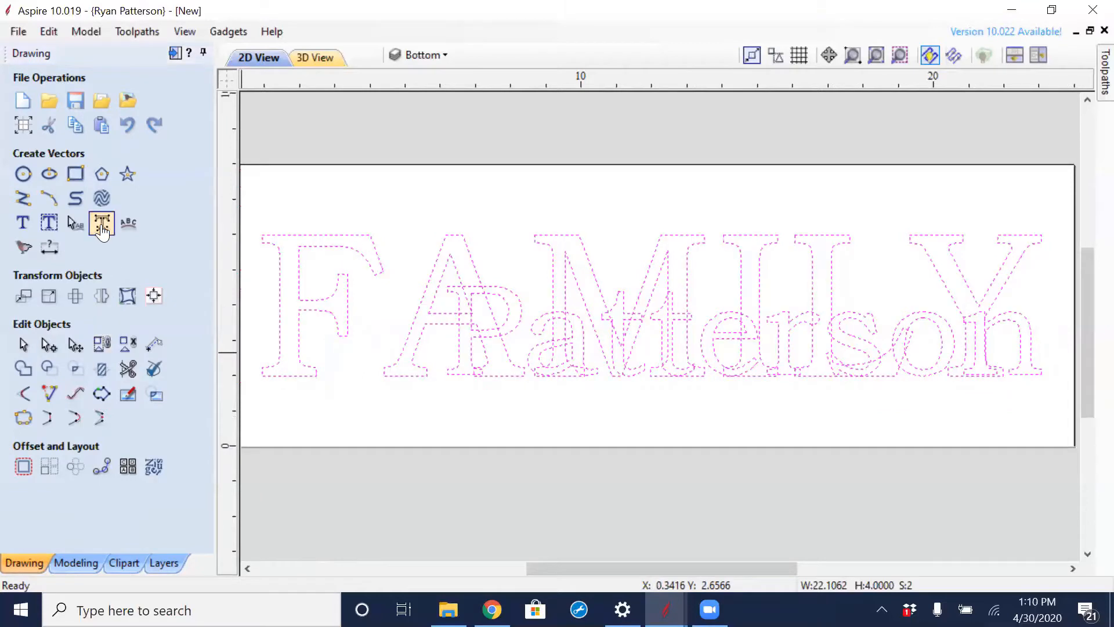
{"action": "left_click", "coordinate": [401, 220]}
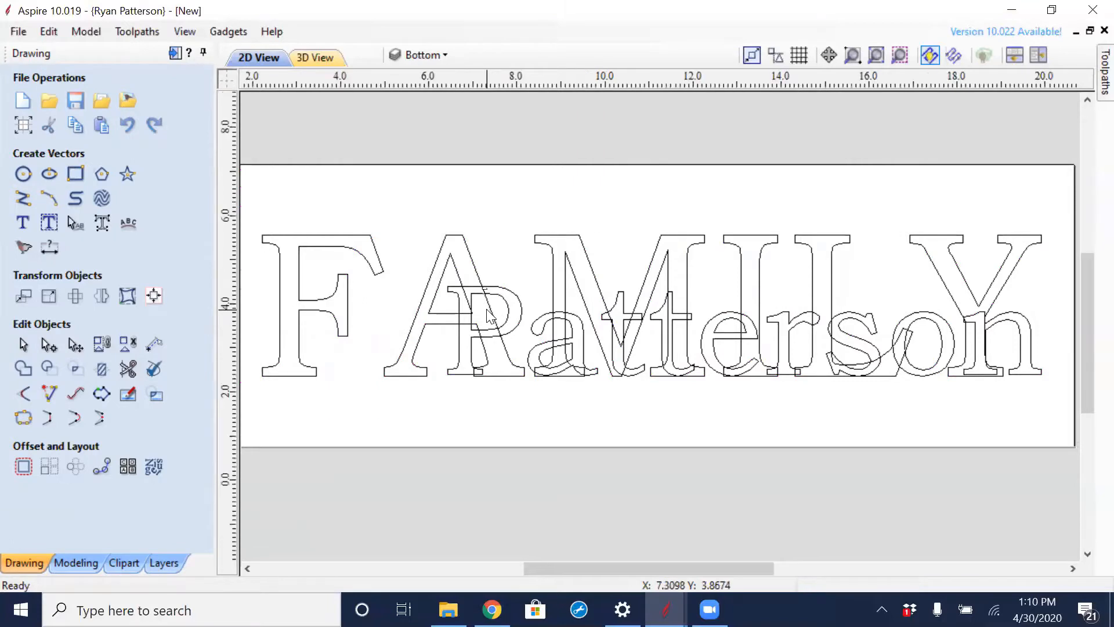
{"action": "scroll", "coordinate": [490, 316], "scroll_direction": "up", "scroll_amount": 2}
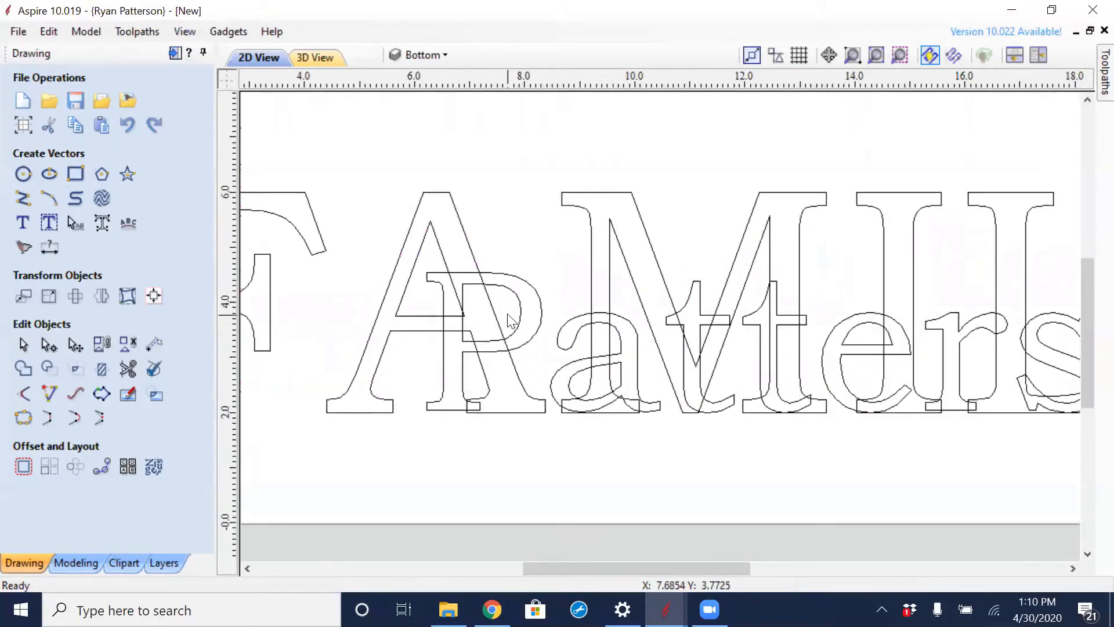
{"action": "left_click", "coordinate": [463, 282]}
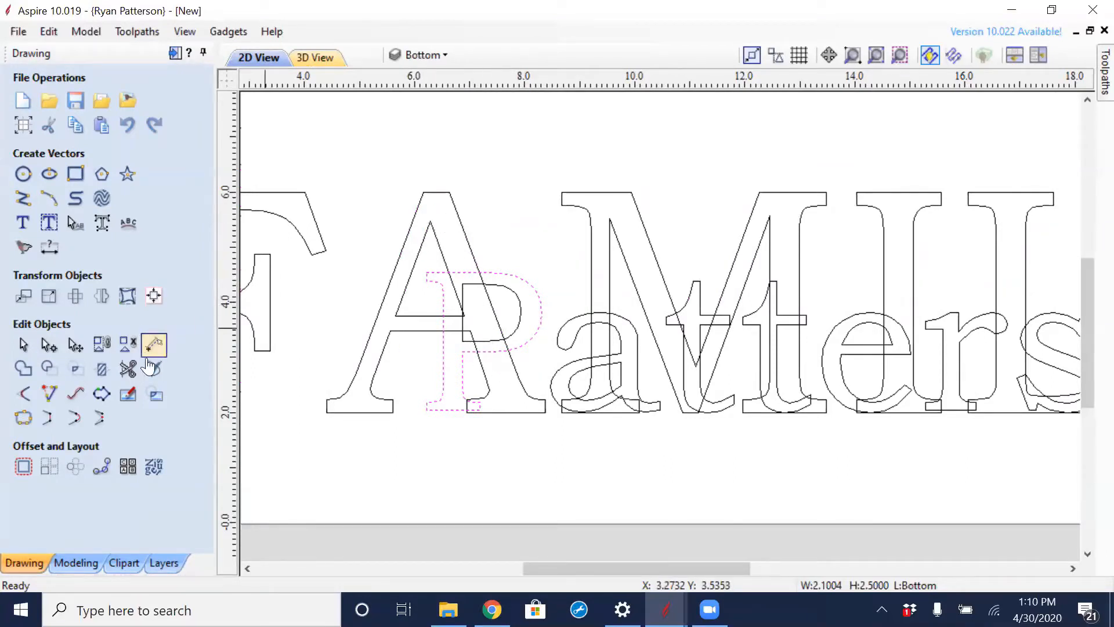
{"action": "left_click", "coordinate": [515, 380]}
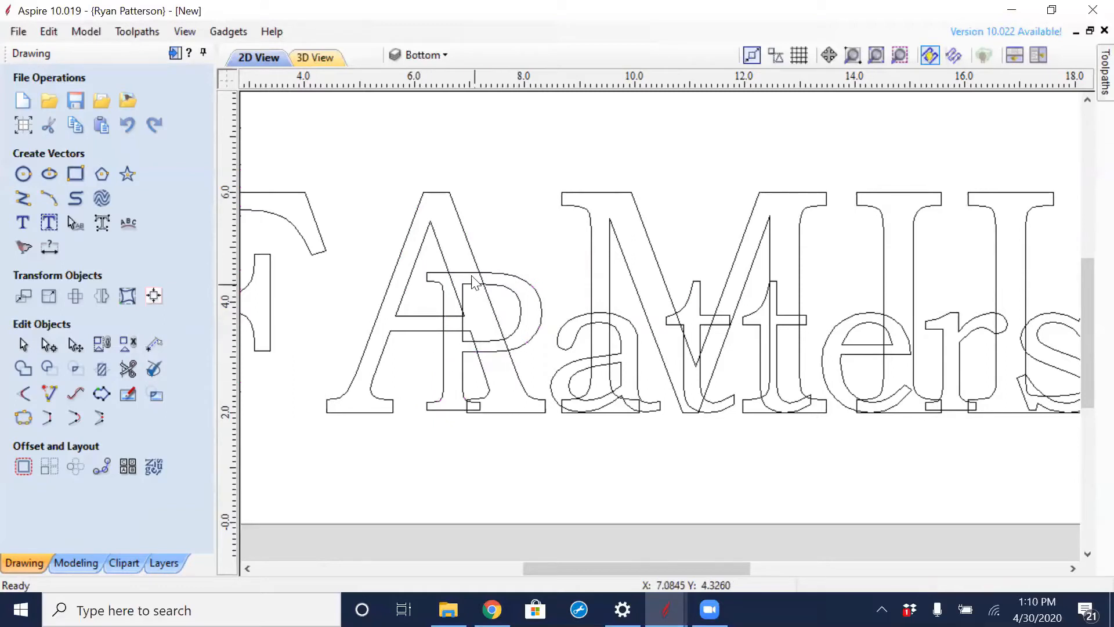
- Trim the overlapping sections where the A of FAMILY crosses the P of the surname with Interactive Vector Trim
{"action": "left_click", "coordinate": [128, 369]}
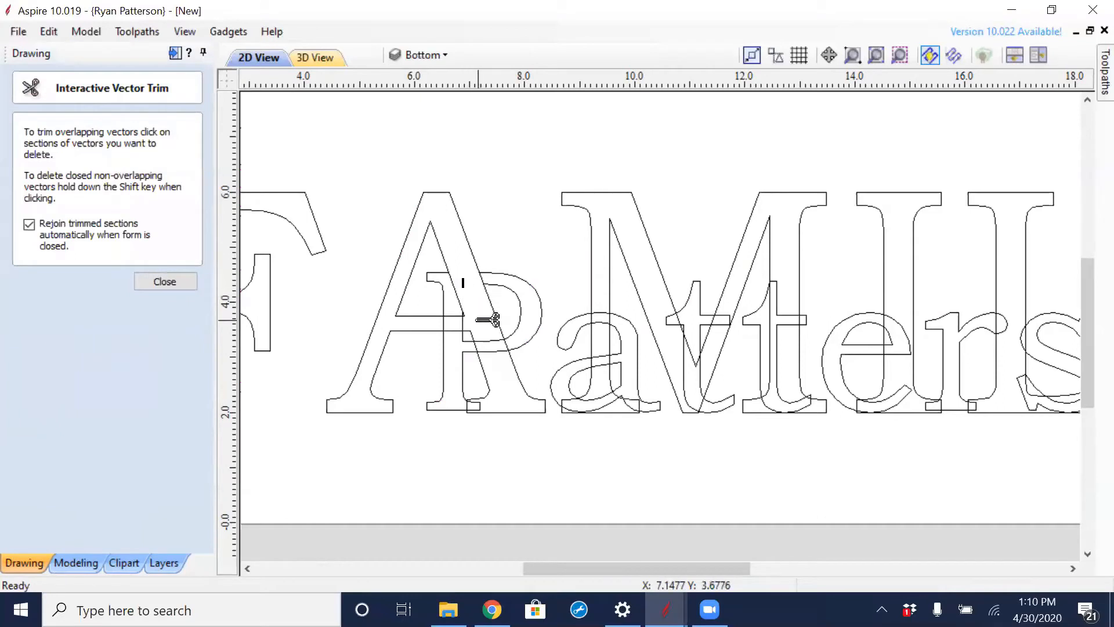
{"action": "scroll", "coordinate": [491, 321], "scroll_direction": "up", "scroll_amount": 3}
{"action": "left_click", "coordinate": [549, 378]}
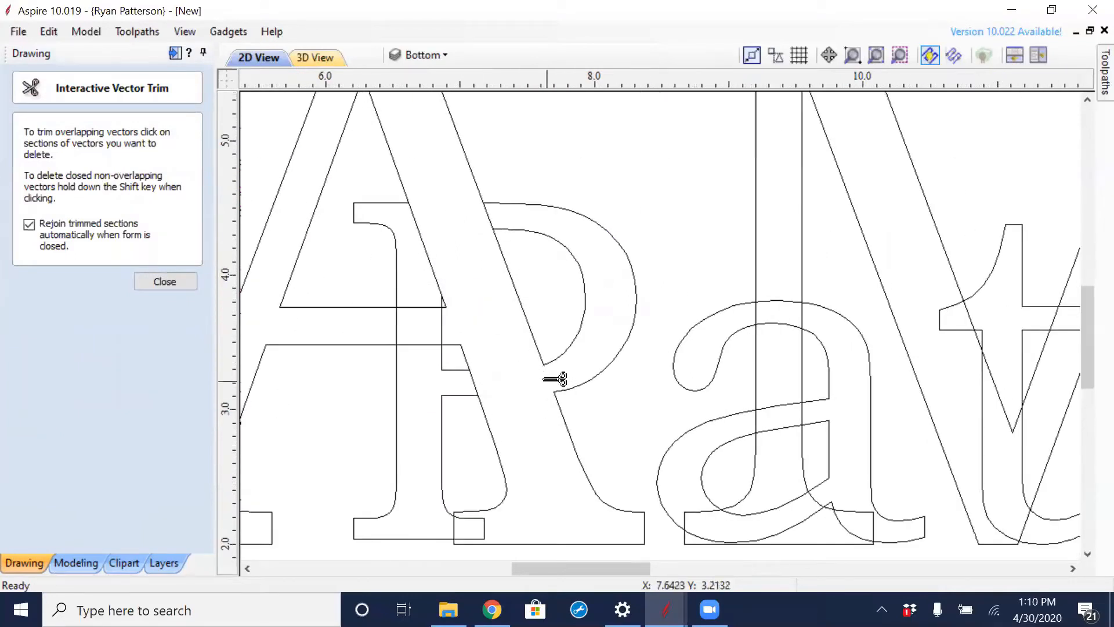
{"action": "left_click", "coordinate": [442, 325]}
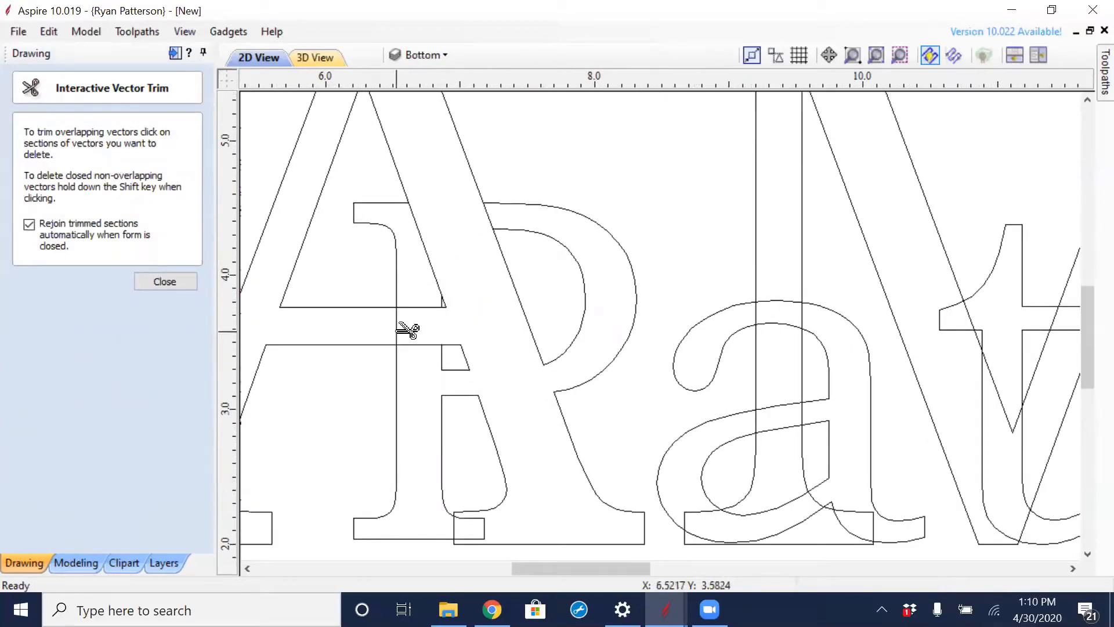
{"action": "left_click", "coordinate": [397, 325]}
{"action": "left_click", "coordinate": [409, 308]}
{"action": "left_click", "coordinate": [420, 345]}
{"action": "left_click", "coordinate": [433, 253]}
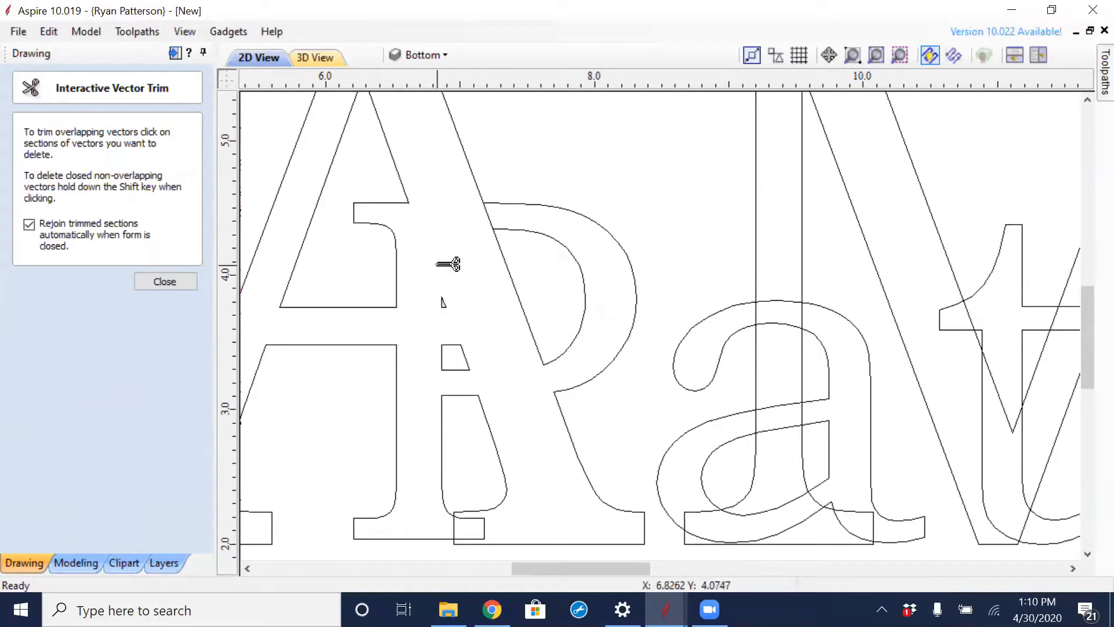
- Leave Interactive Vector Trim and undo the trims and the conversion of the texts to curves
{"action": "key", "text": "Escape"}
{"action": "scroll", "coordinate": [444, 290], "scroll_direction": "down", "scroll_amount": 1}
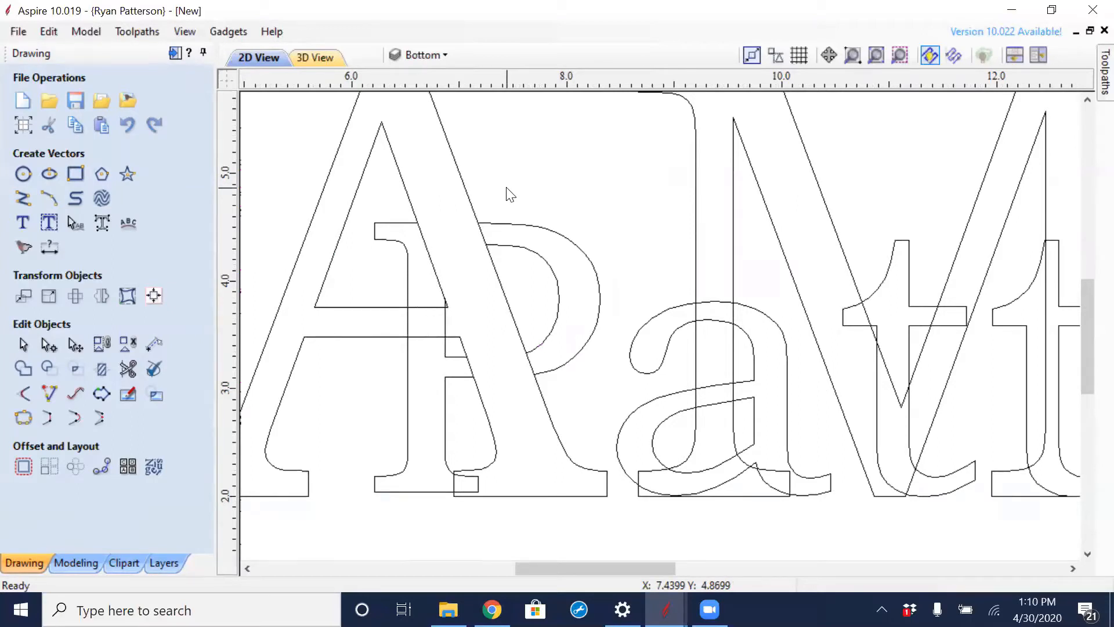
{"action": "left_click", "coordinate": [516, 222]}
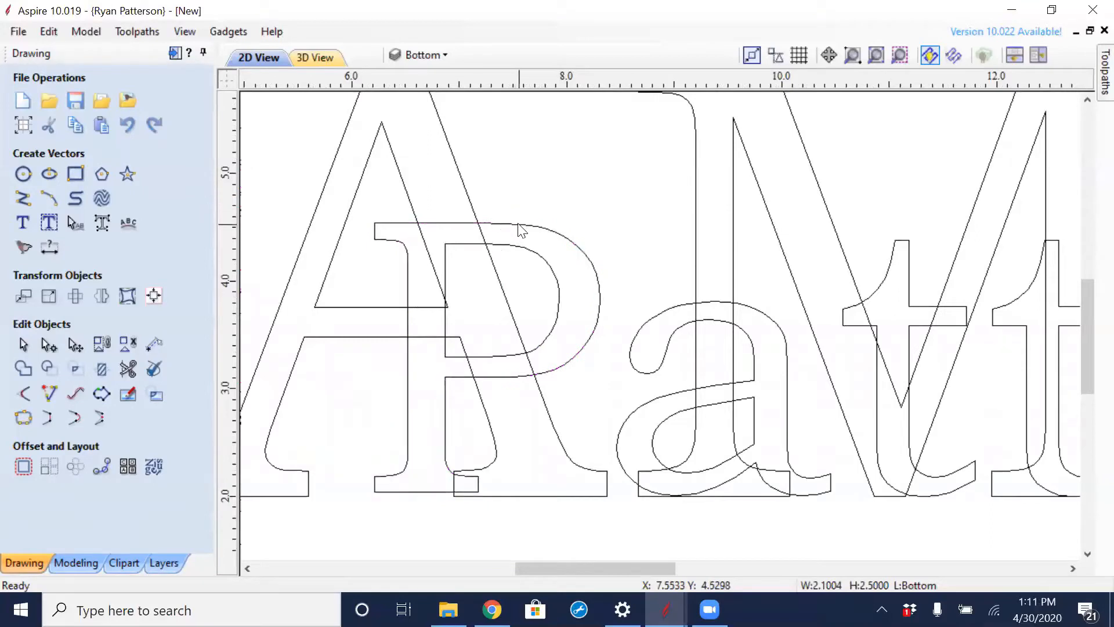
- Weld FAMILY and the surname on the Bottom layer into one outline, replacing the original text objects
{"action": "left_click", "coordinate": [467, 195]}
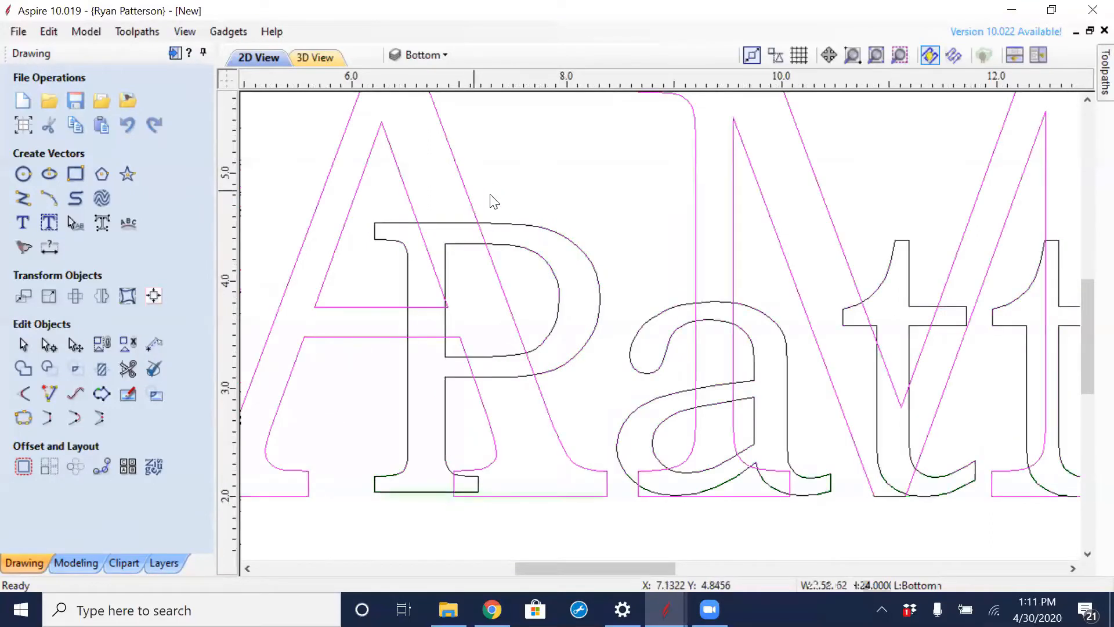
{"action": "scroll", "coordinate": [493, 200], "scroll_direction": "down", "scroll_amount": 3}
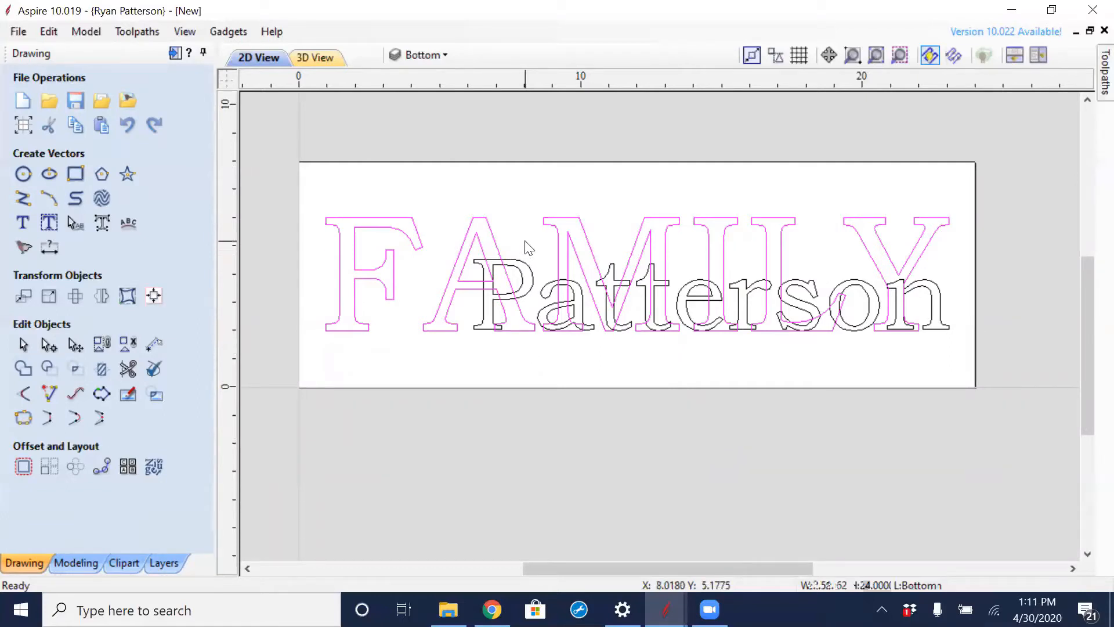
{"action": "left_click", "coordinate": [538, 305], "text": "shift"}
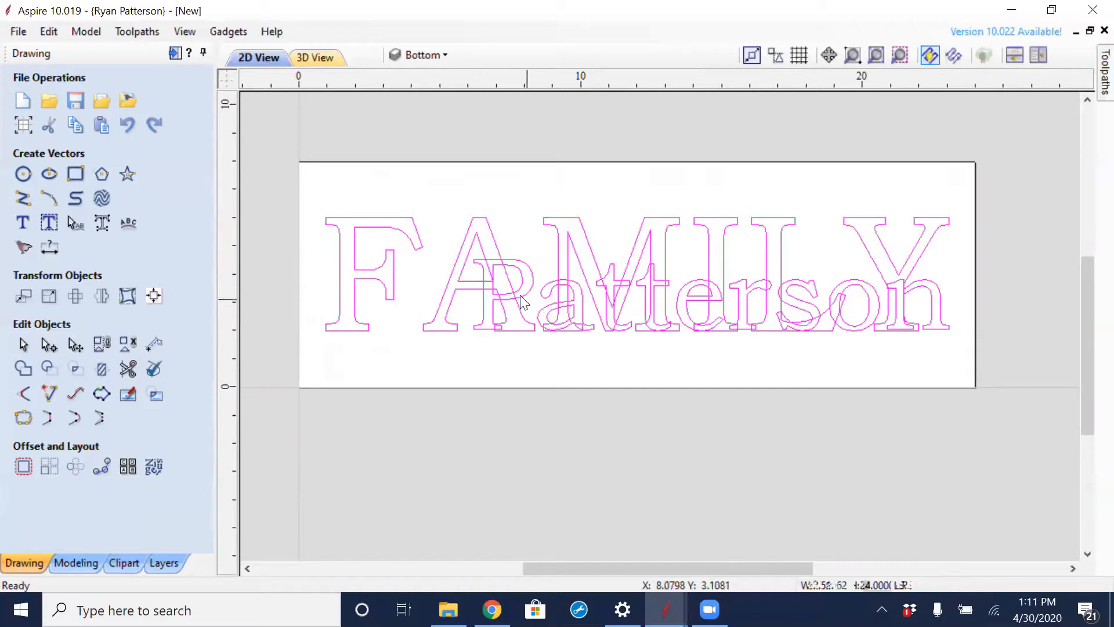
{"action": "left_click", "coordinate": [22, 369]}
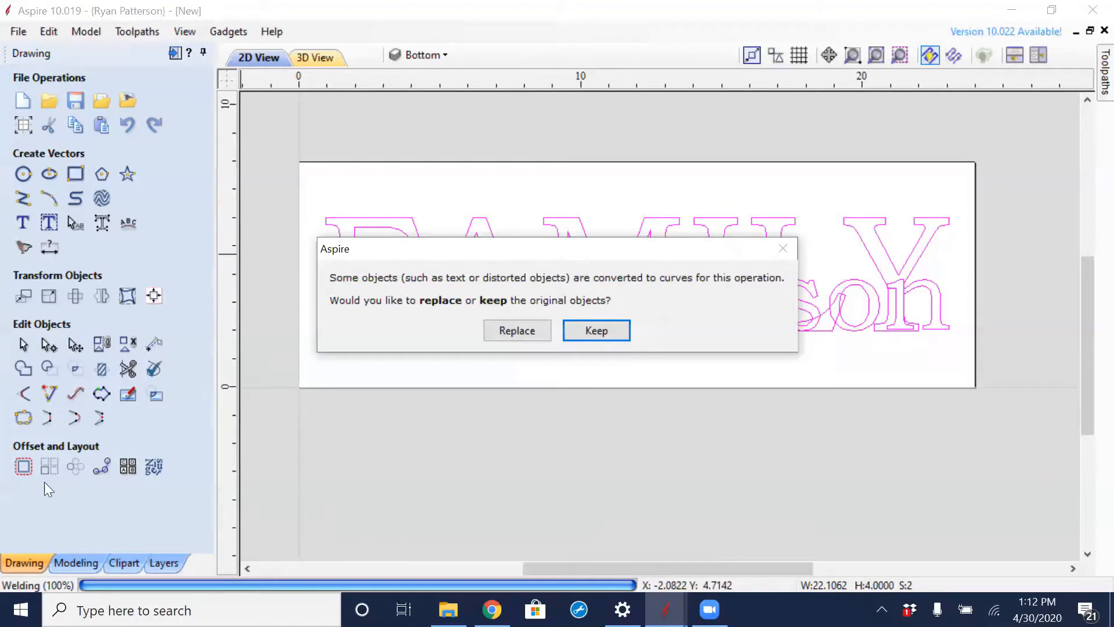
{"action": "left_click", "coordinate": [505, 328]}
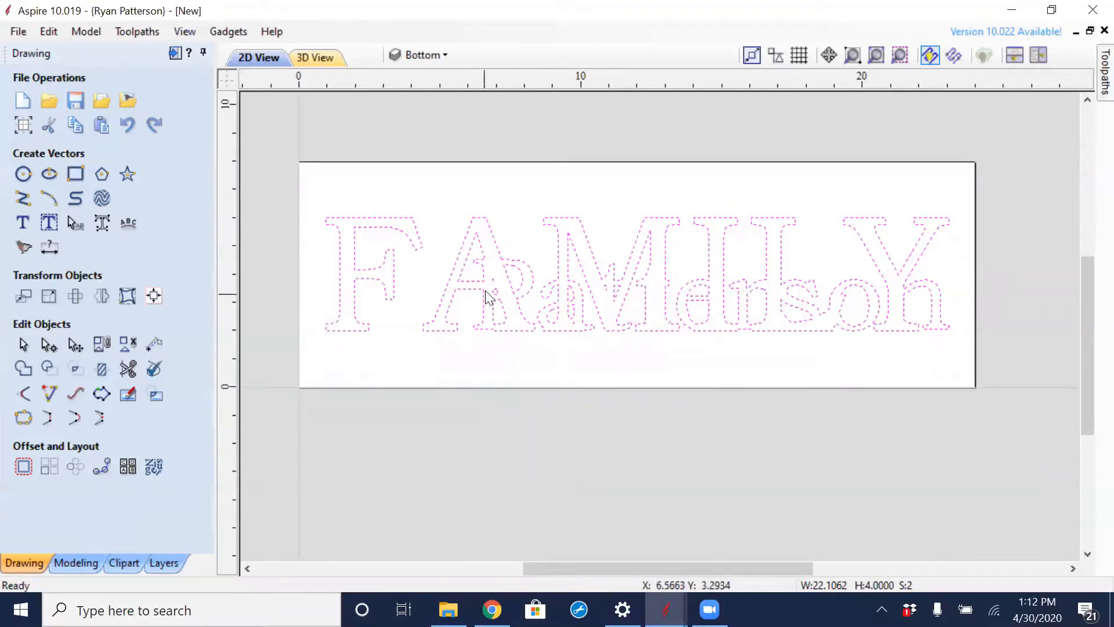
- Examine where the letters of FAMILY and the surname merge in the welded outline on the Bottom layer
{"action": "scroll", "coordinate": [539, 142], "scroll_direction": "up", "scroll_amount": 5}
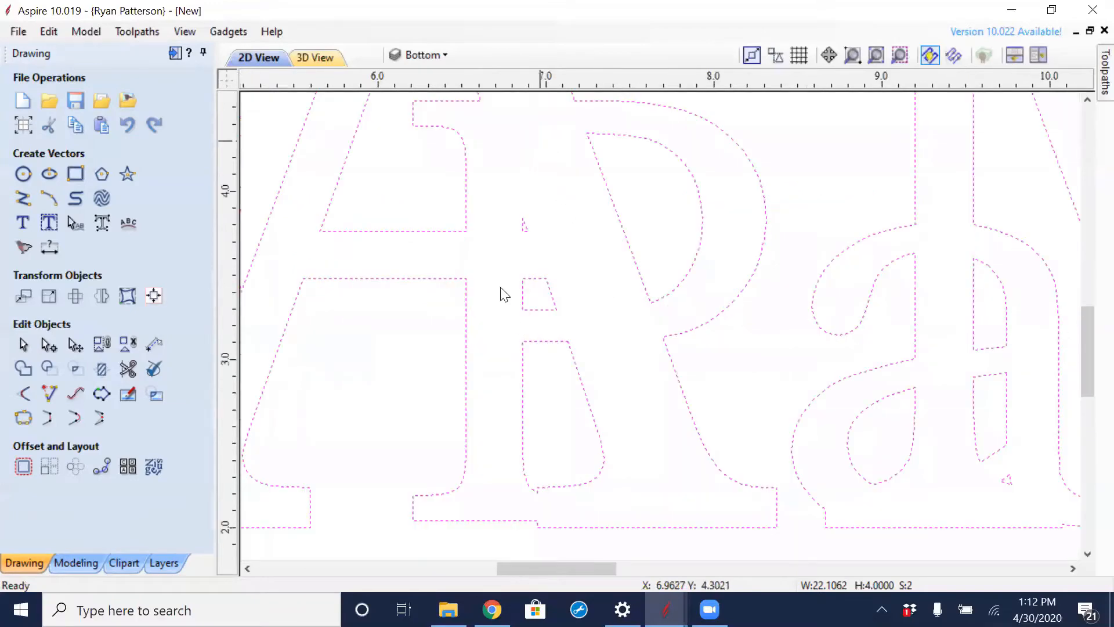
{"action": "scroll", "coordinate": [557, 145], "scroll_direction": "down", "scroll_amount": 2}
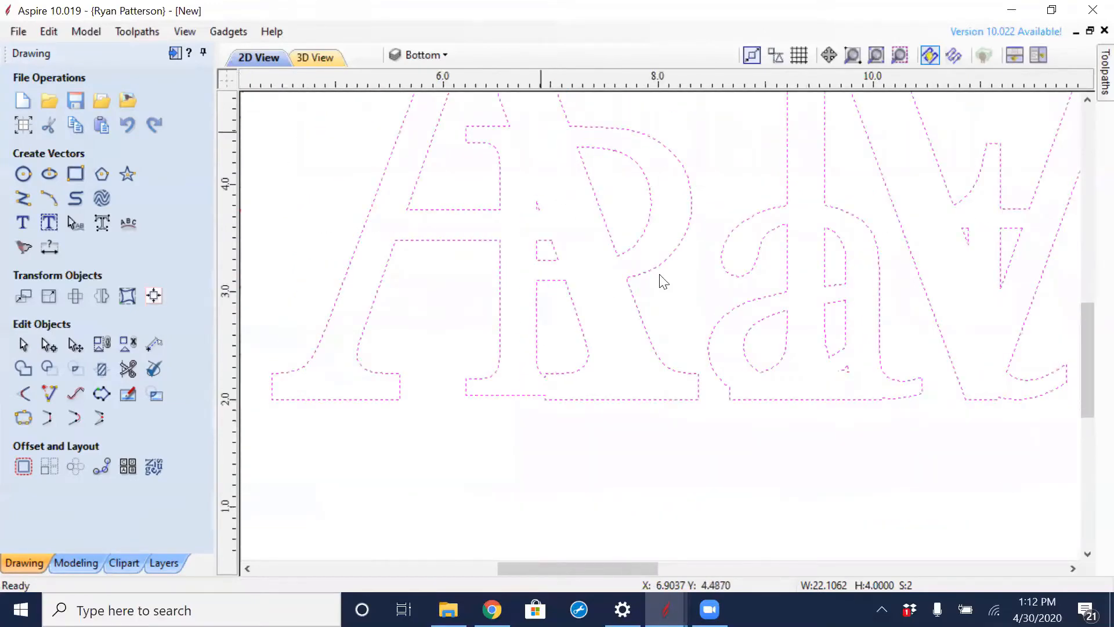
{"action": "scroll", "coordinate": [650, 307], "scroll_direction": "down", "scroll_amount": 1}
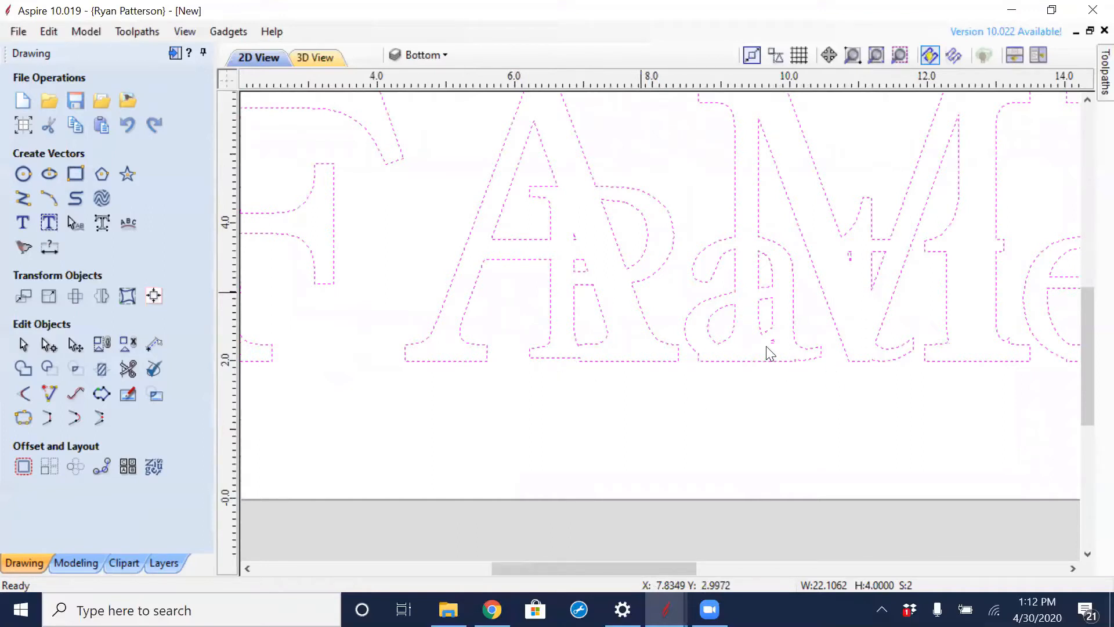
{"action": "scroll", "coordinate": [726, 302], "scroll_direction": "down", "scroll_amount": 2}
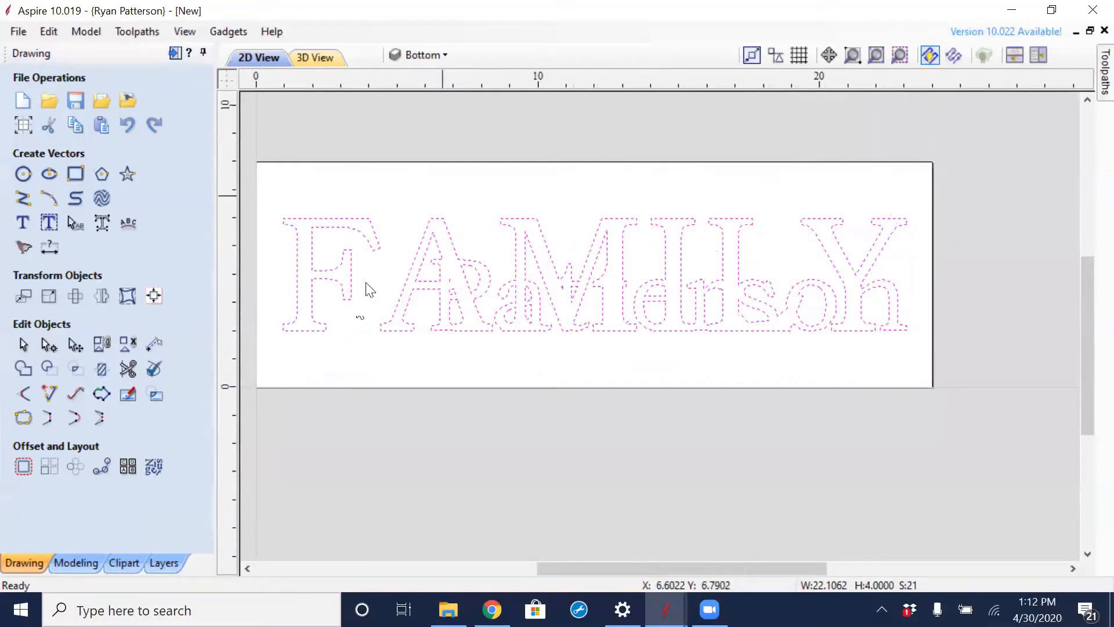
{"action": "scroll", "coordinate": [426, 332], "scroll_direction": "down", "scroll_amount": 1}
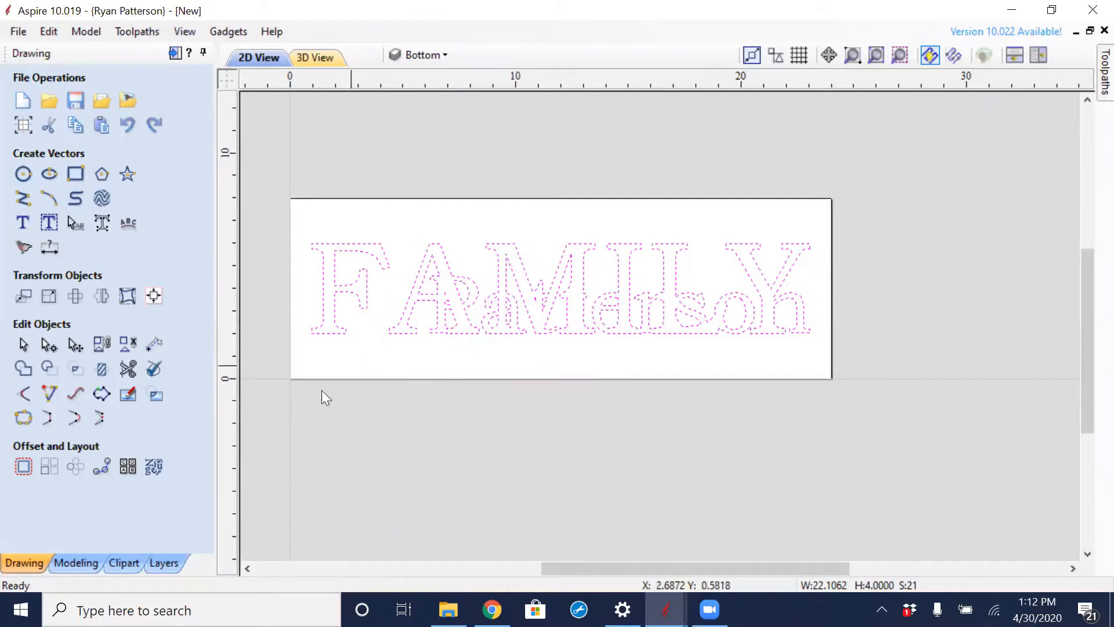
- With Bottom hidden and Top shown, delete FAMILY from the Top layer and make the Bottom layer visible again
{"action": "left_click", "coordinate": [164, 562]}
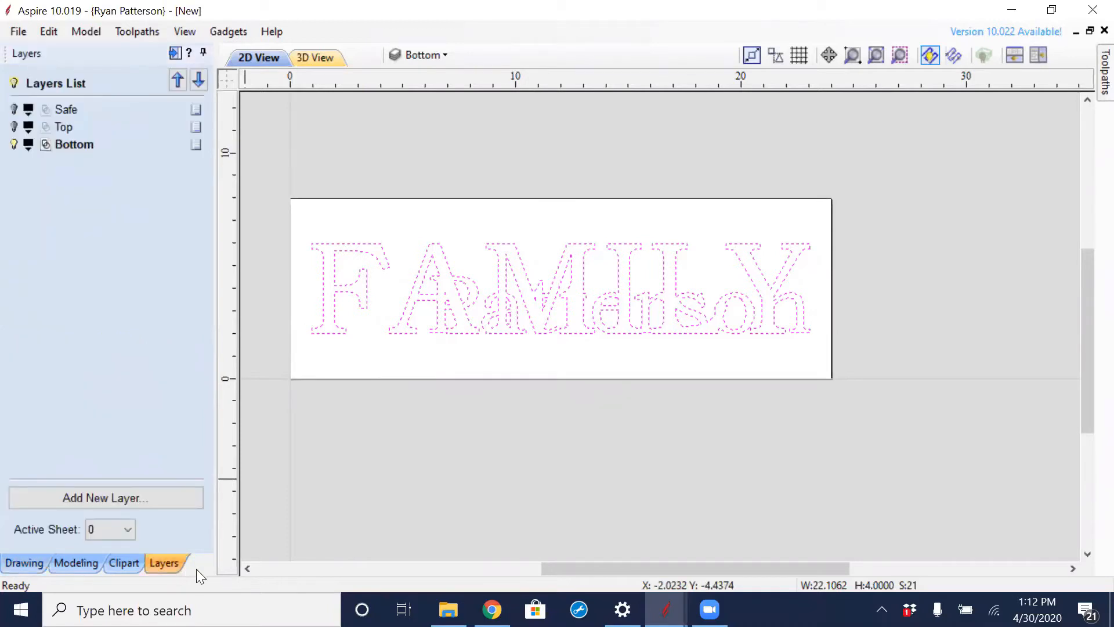
{"action": "left_click", "coordinate": [14, 144]}
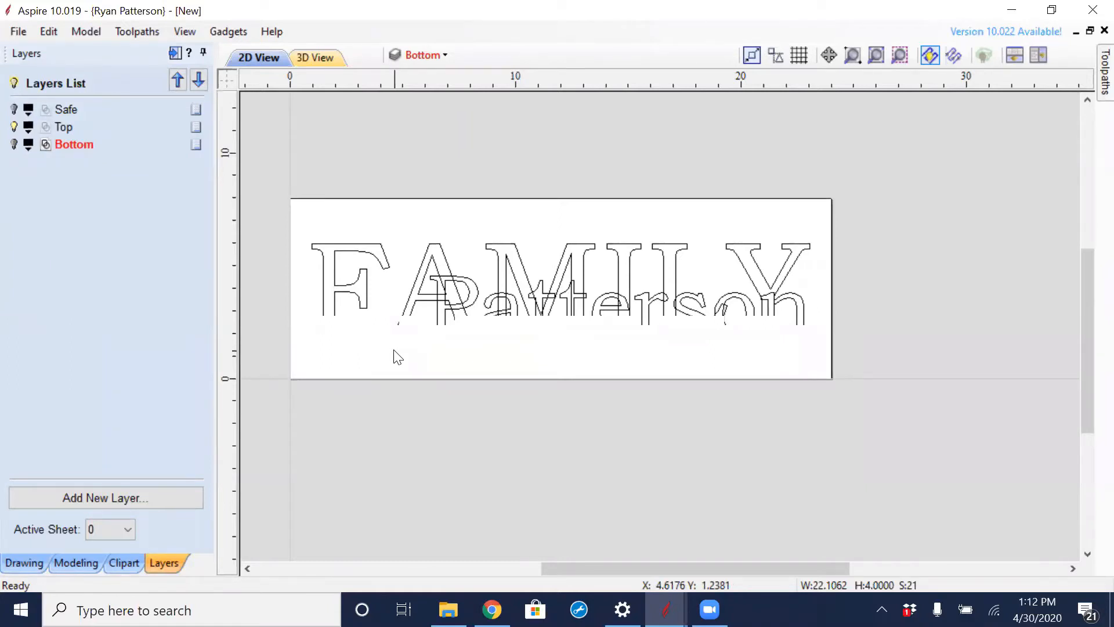
{"action": "left_click", "coordinate": [374, 258]}
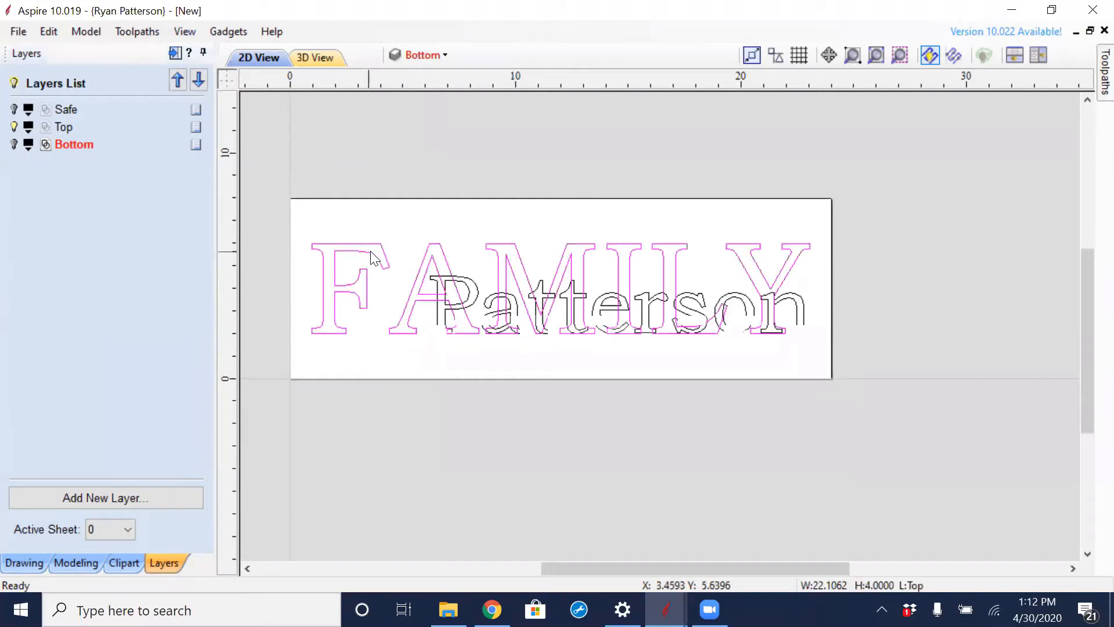
{"action": "key", "text": "Delete"}
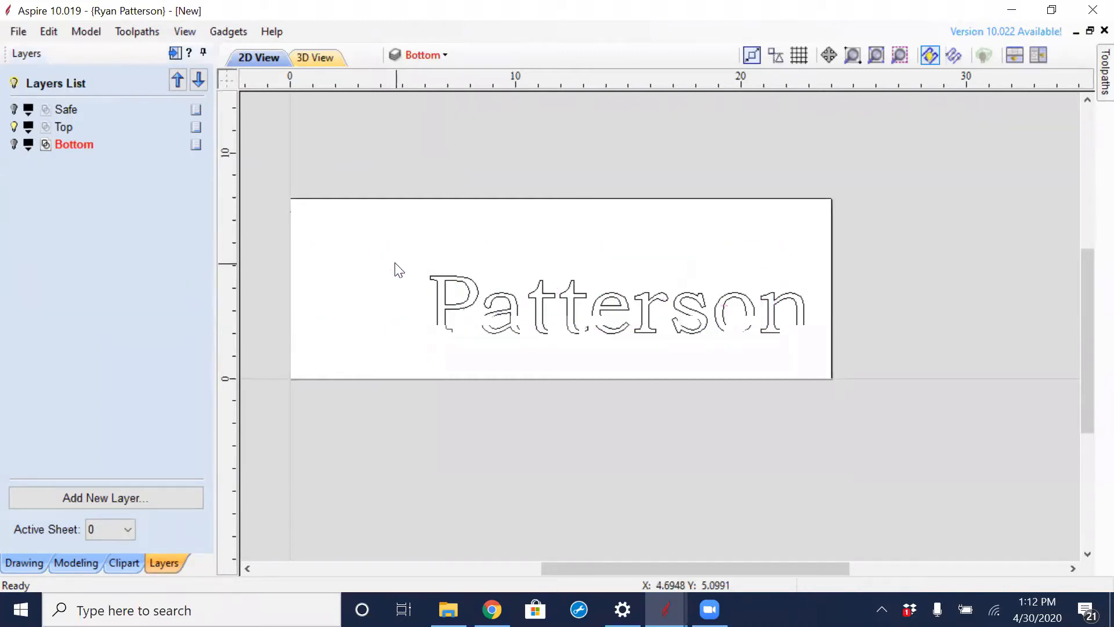
{"action": "left_click", "coordinate": [14, 144]}
- Inspect how the surname on the Top layer overlays the welded outline around the A and P
{"action": "scroll", "coordinate": [612, 359], "scroll_direction": "up", "scroll_amount": 3}
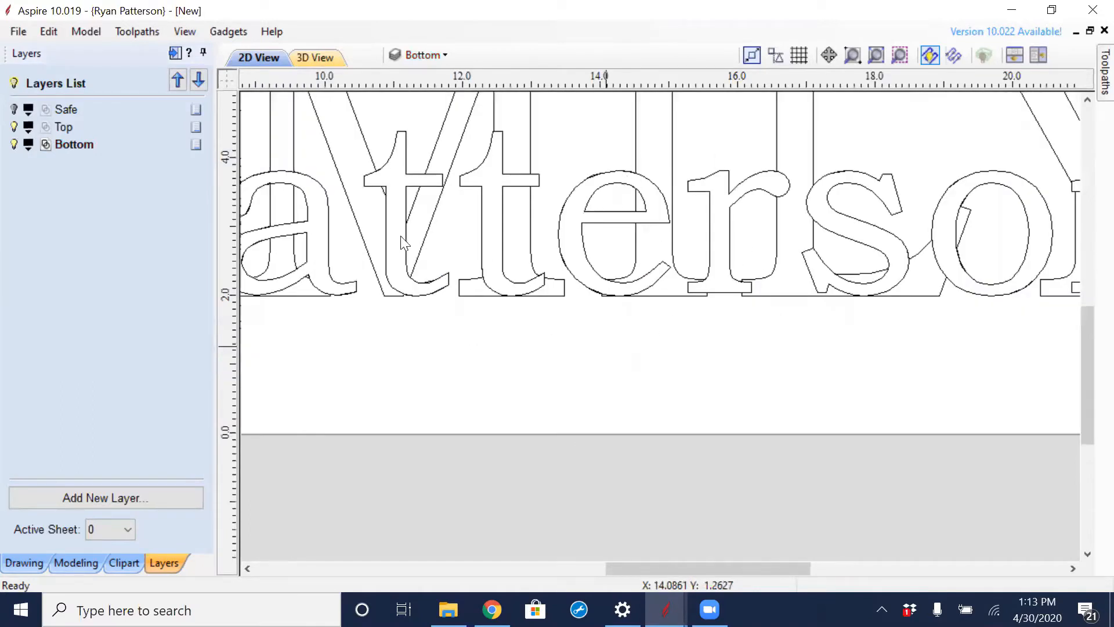
{"action": "middle_click_drag", "start_coordinate": [428, 247], "coordinate": [447, 244]}
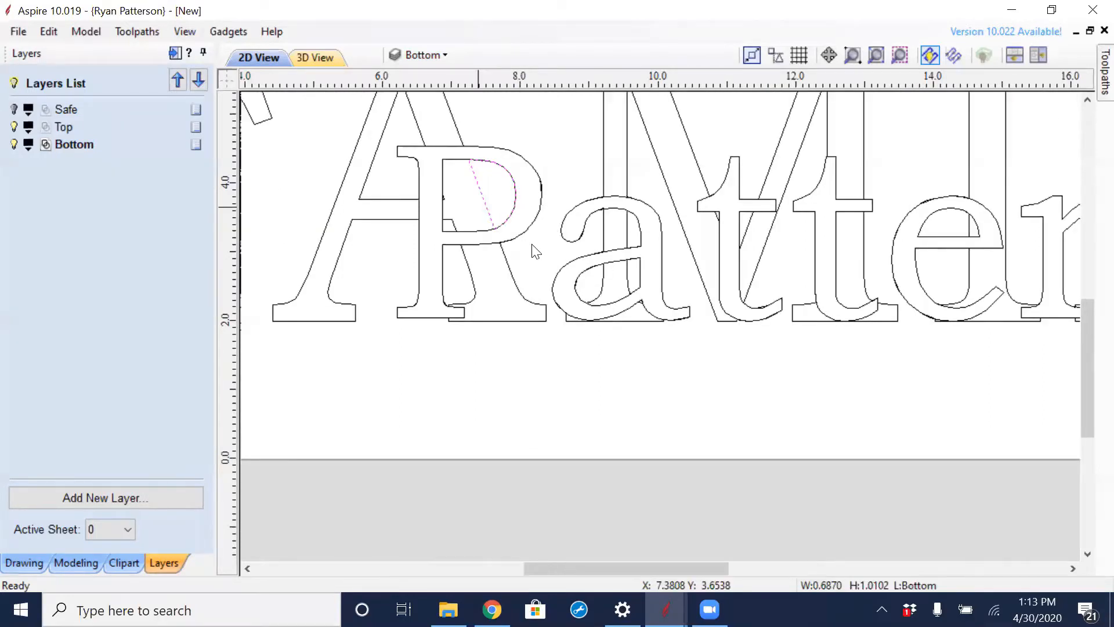
{"action": "left_click", "coordinate": [498, 235]}
{"action": "scroll", "coordinate": [485, 223], "scroll_direction": "down", "scroll_amount": 1}
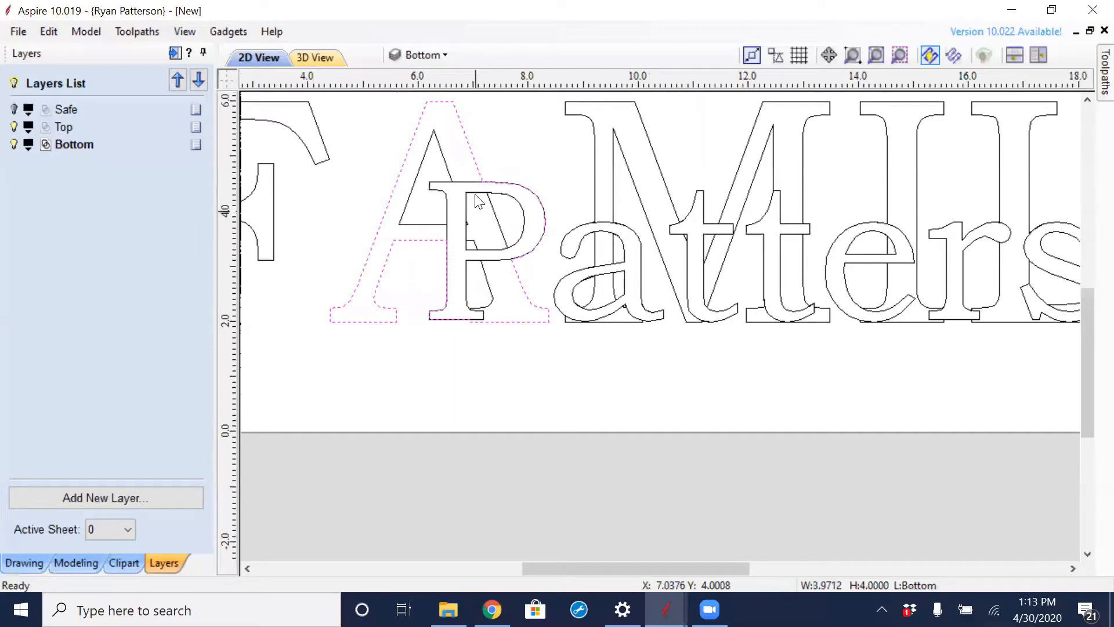
{"action": "left_click", "coordinate": [478, 203]}
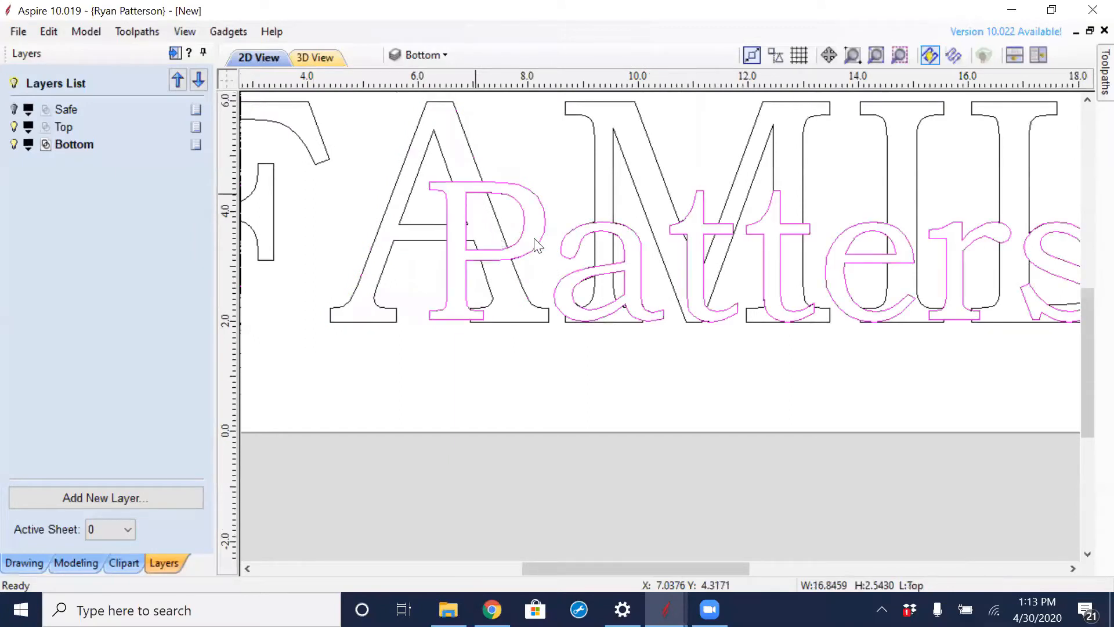
{"action": "scroll", "coordinate": [522, 260], "scroll_direction": "down", "scroll_amount": 2}
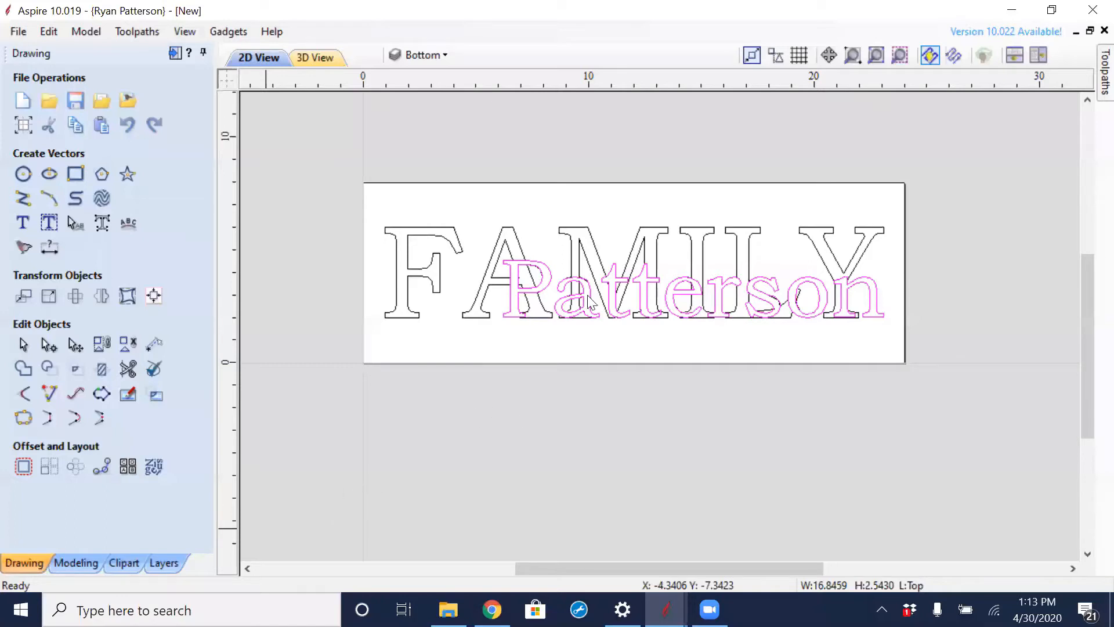
- Select all the lettering on both layers to read its overall width and height, and clear the selection
{"action": "left_click_drag", "start_coordinate": [677, 207], "coordinate": [578, 312]}
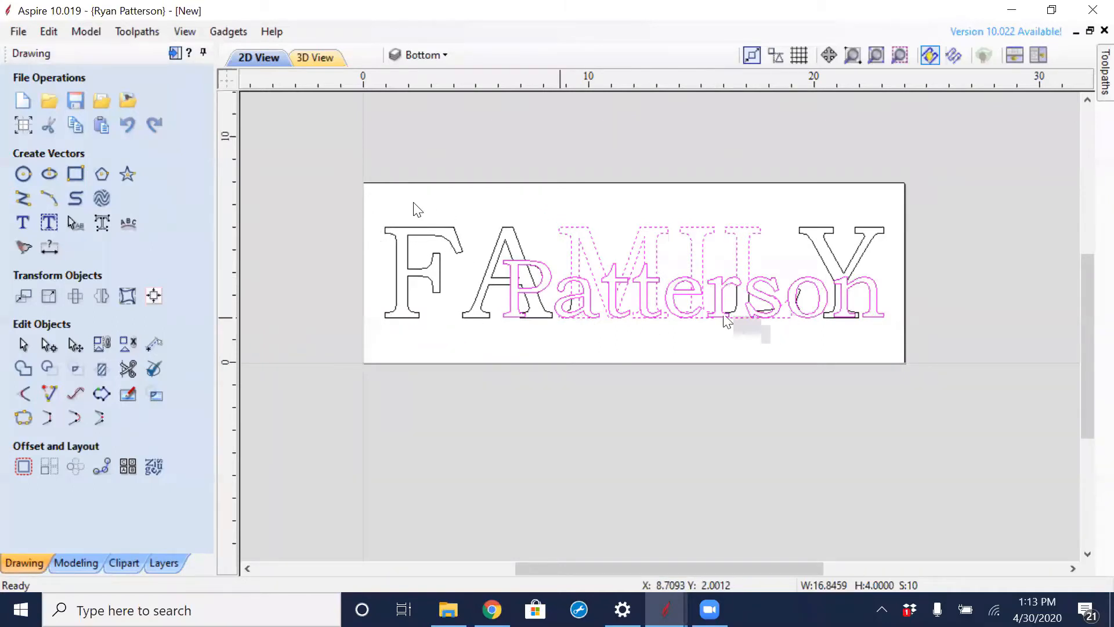
{"action": "left_click_drag", "start_coordinate": [374, 203], "coordinate": [903, 339]}
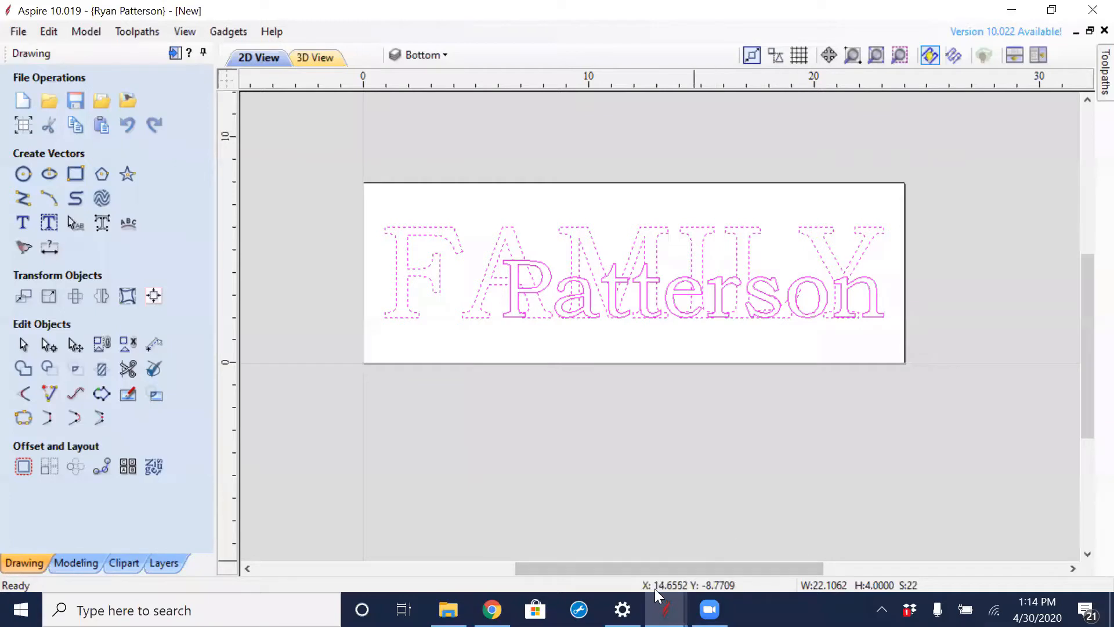
{"action": "left_click", "coordinate": [754, 432]}
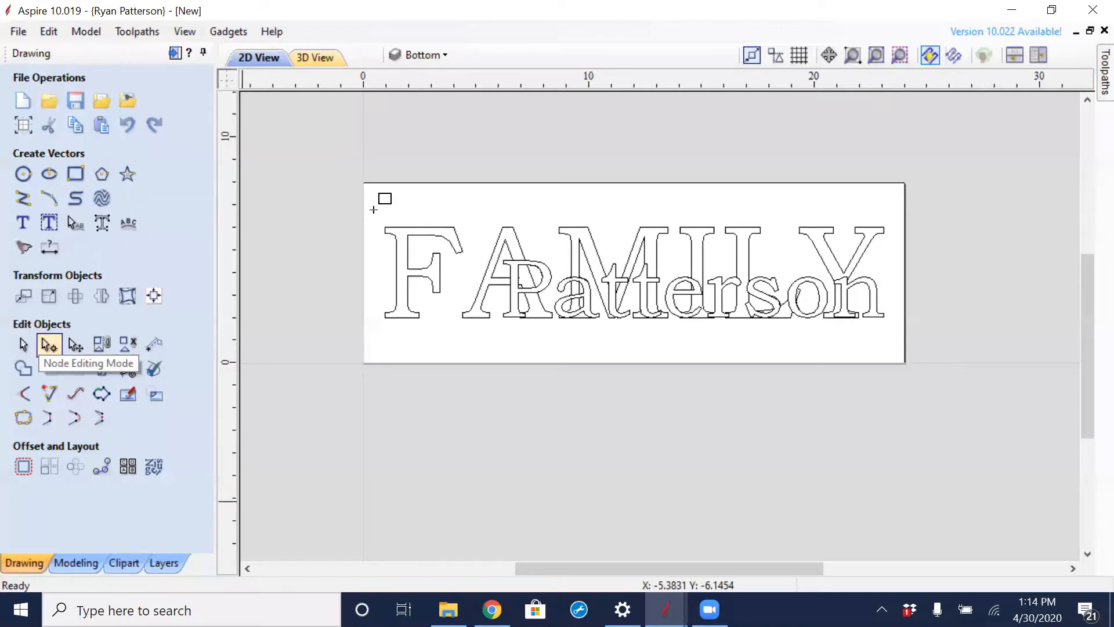
- Draw a square-cornered rectangle on the Bottom layer, 22.1062 inches wide and 4 inches high
{"action": "left_click", "coordinate": [75, 174]}
{"action": "left_click_drag", "start_coordinate": [375, 211], "coordinate": [852, 474]}
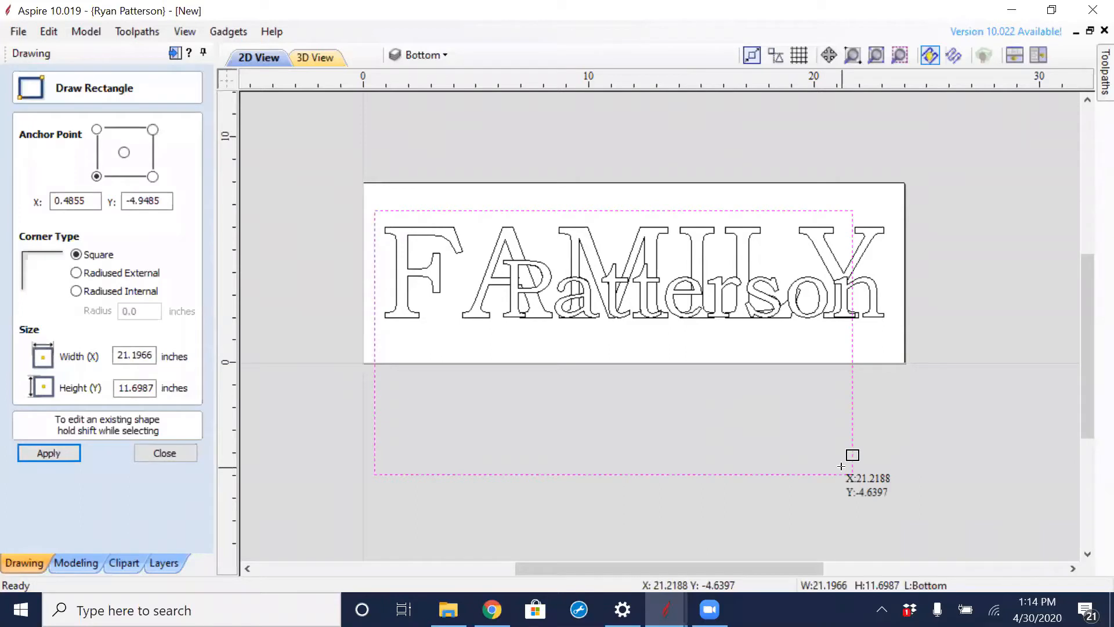
{"action": "left_click", "coordinate": [119, 356]}
{"action": "left_click_drag", "start_coordinate": [126, 355], "coordinate": [163, 373]}
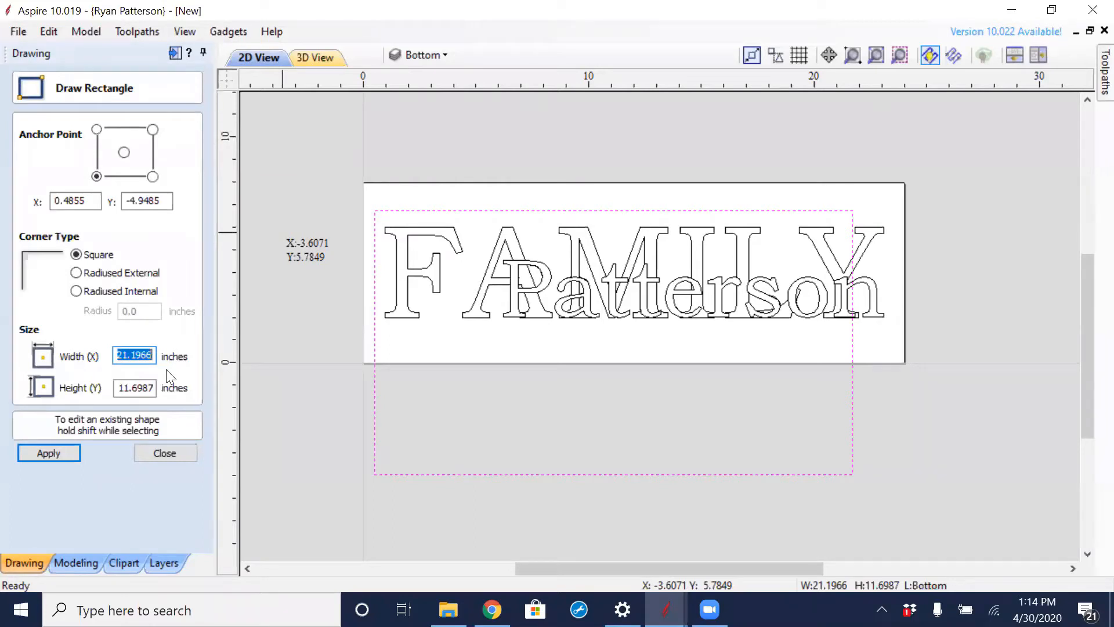
{"action": "type", "text": "22.1062"}
{"action": "key", "text": "Tab"}
{"action": "type", "text": "4"}
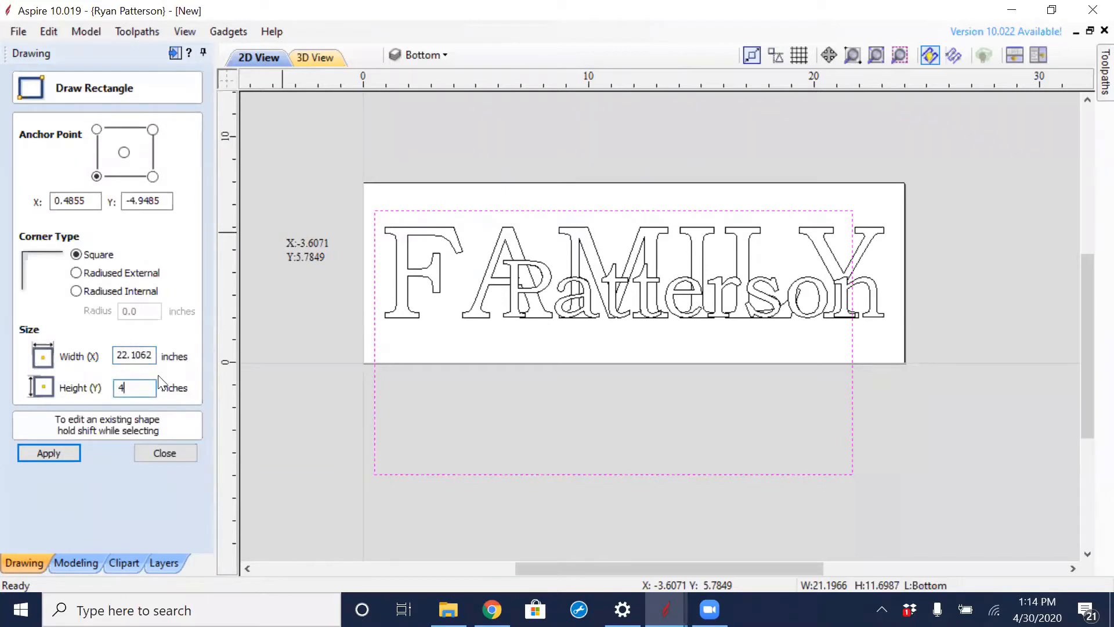
{"action": "left_click", "coordinate": [53, 451]}
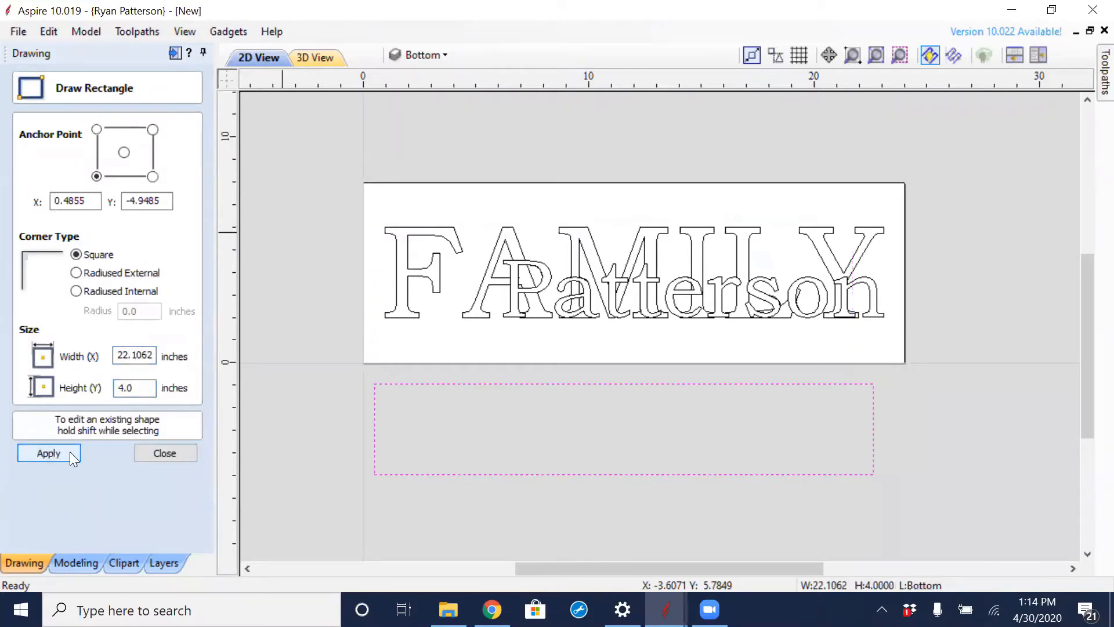
{"action": "left_click", "coordinate": [168, 453]}
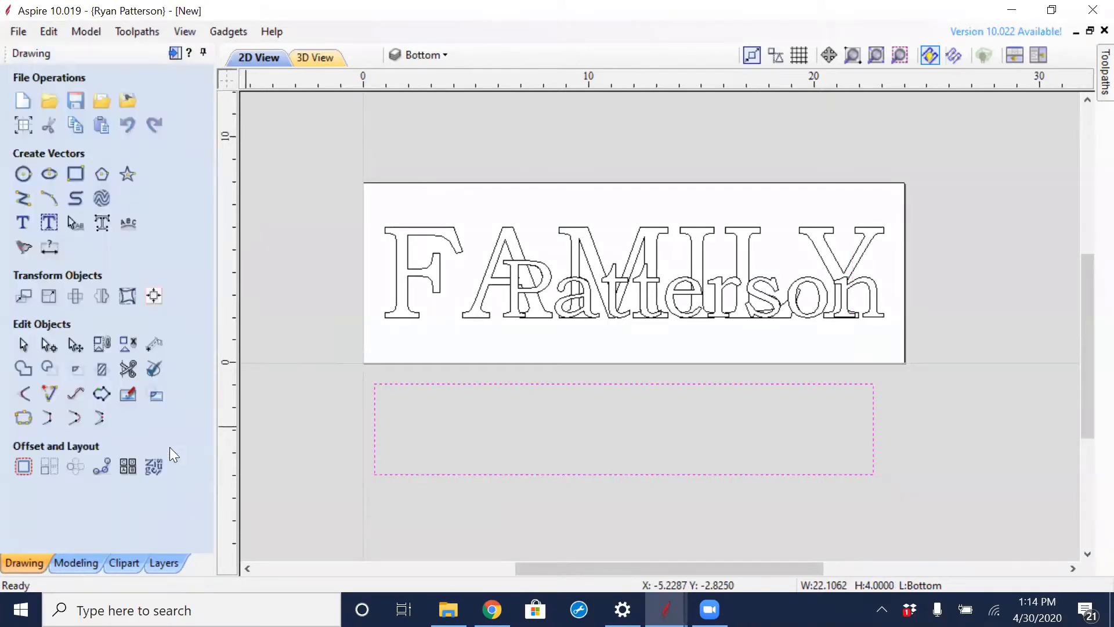
- Group all the FAMILY and surname vectors on the board into one object, leaving out the rectangle
{"action": "left_click", "coordinate": [562, 210]}
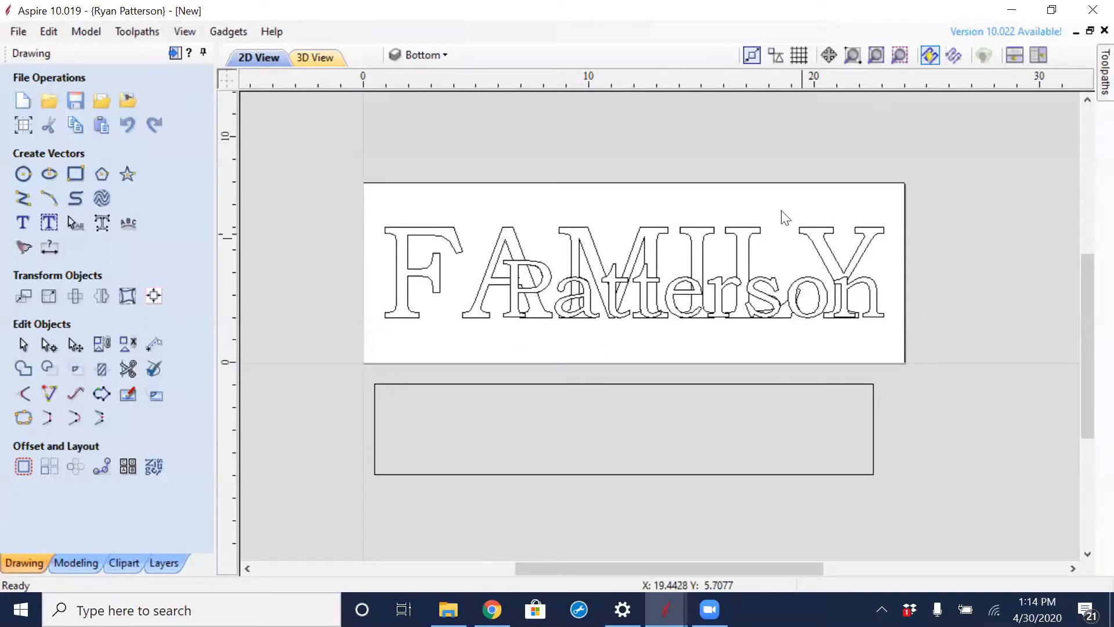
{"action": "left_click", "coordinate": [684, 225]}
{"action": "left_click_drag", "start_coordinate": [369, 199], "coordinate": [906, 336]}
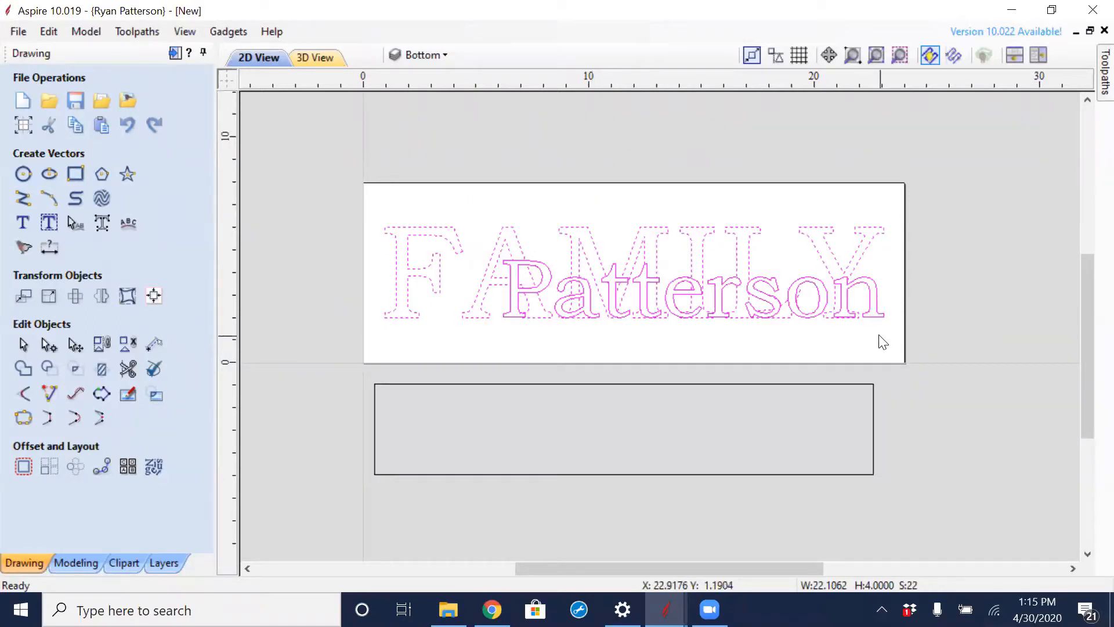
{"action": "left_click", "coordinate": [826, 413]}
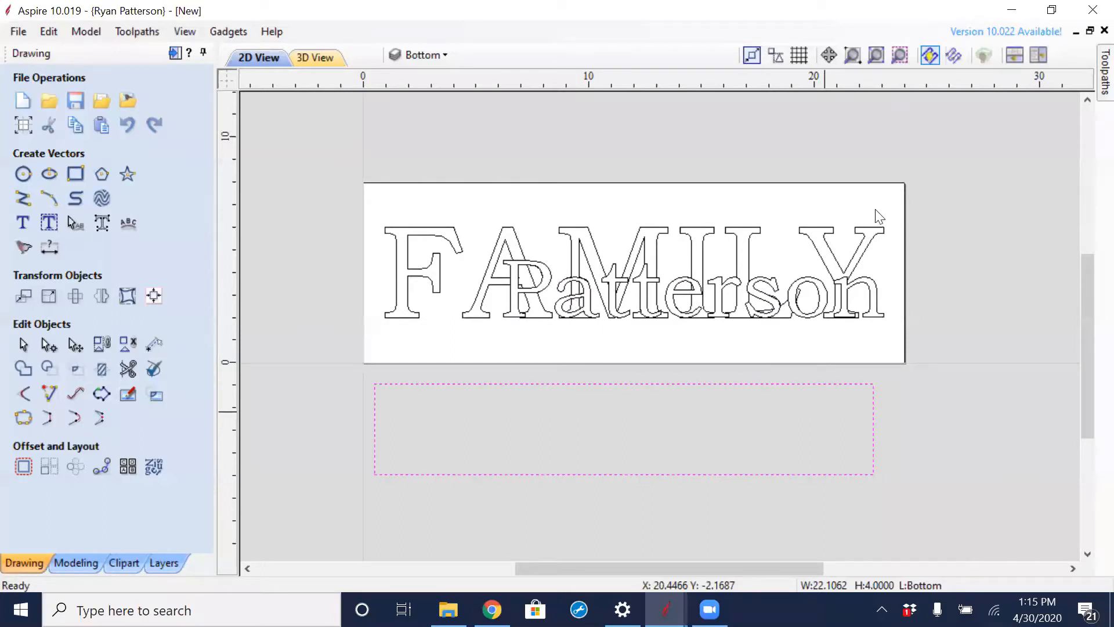
{"action": "left_click_drag", "start_coordinate": [885, 211], "coordinate": [543, 321]}
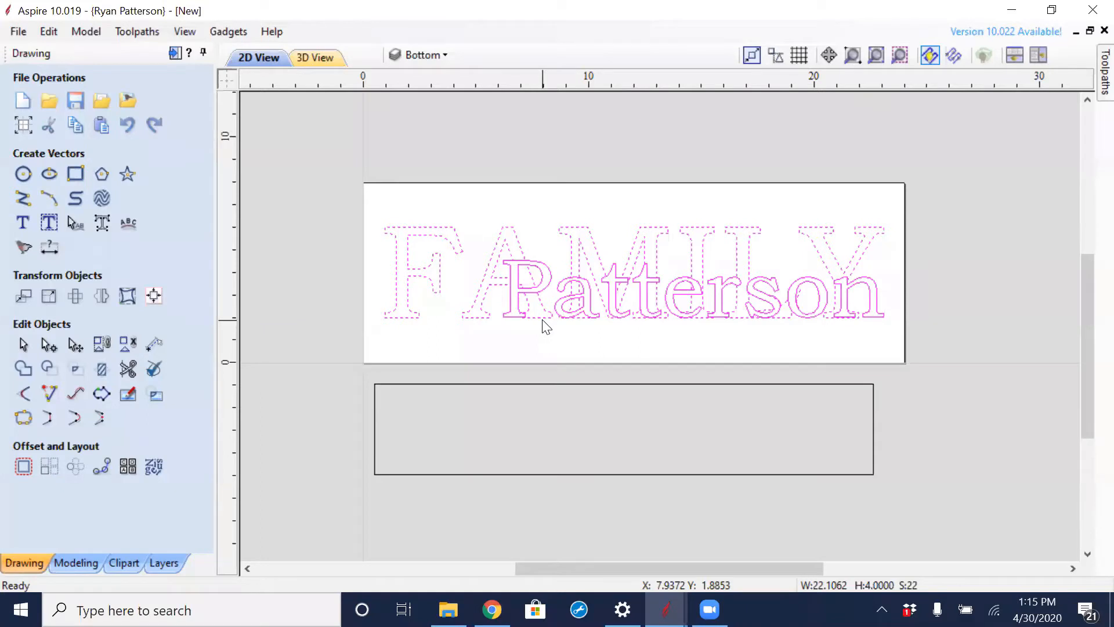
{"action": "left_click", "coordinate": [545, 326]}
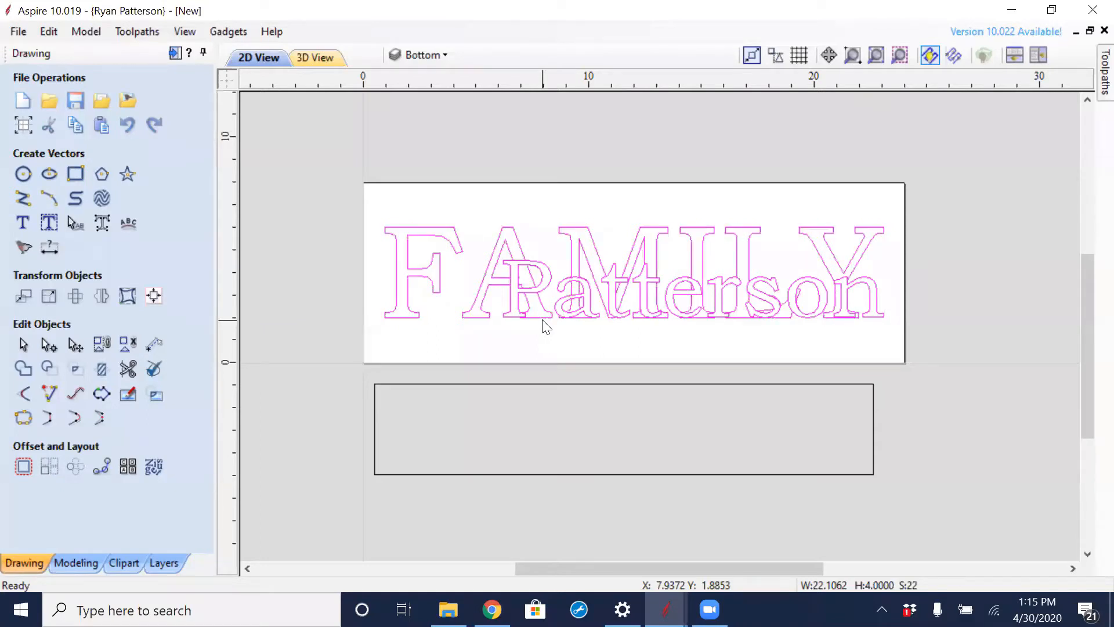
- Center the rectangle on the grouped lettering both horizontally and vertically
{"action": "left_click", "coordinate": [581, 383]}
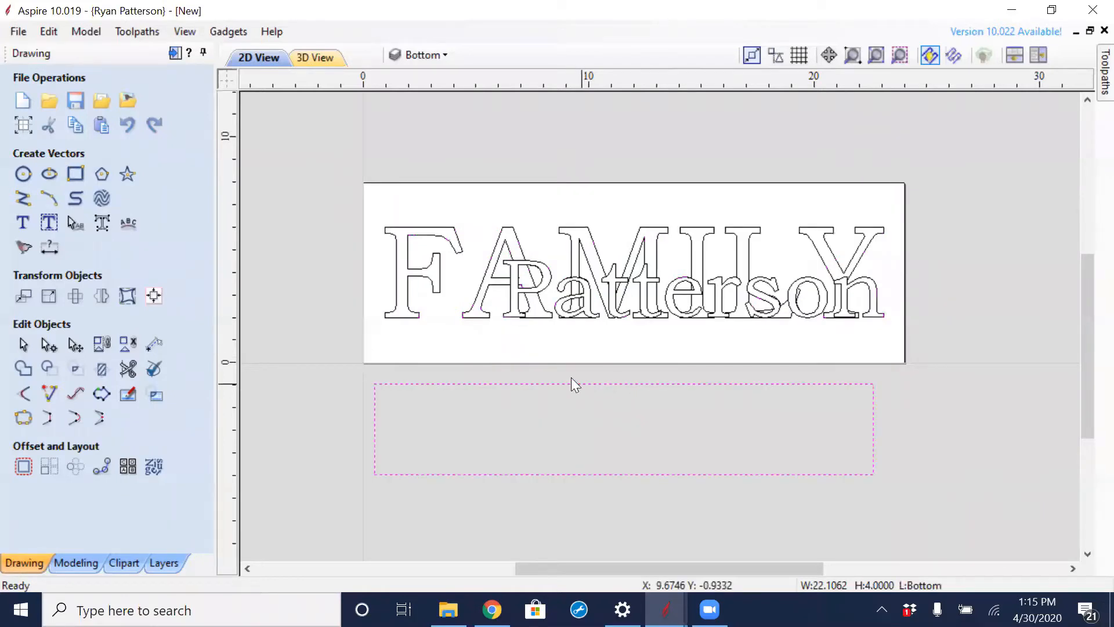
{"action": "left_click", "coordinate": [539, 321], "text": "shift"}
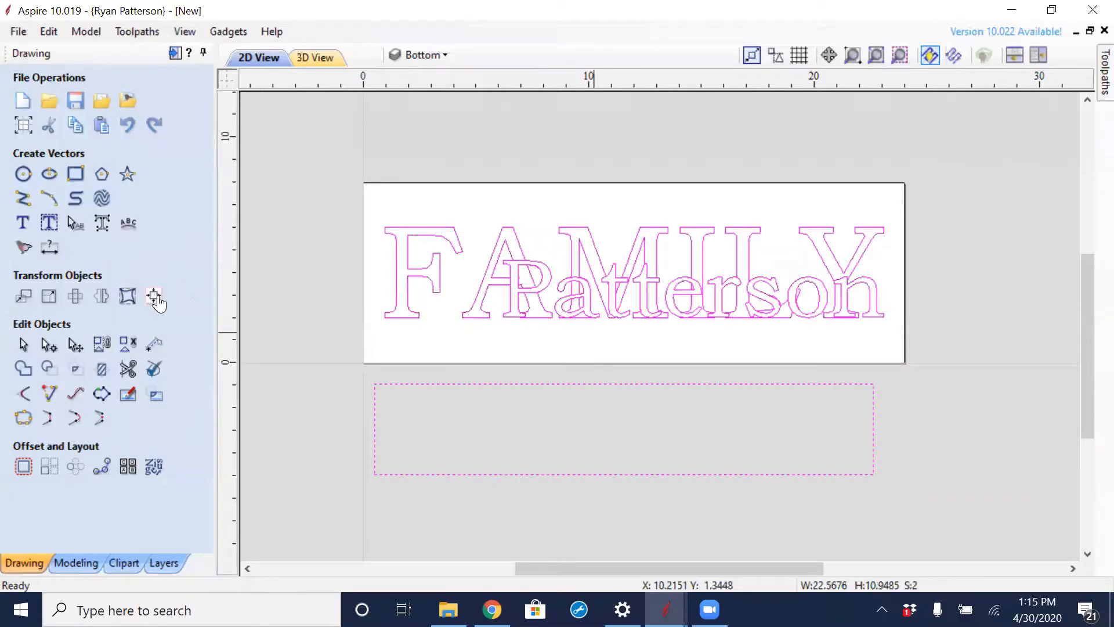
{"action": "left_click", "coordinate": [118, 225]}
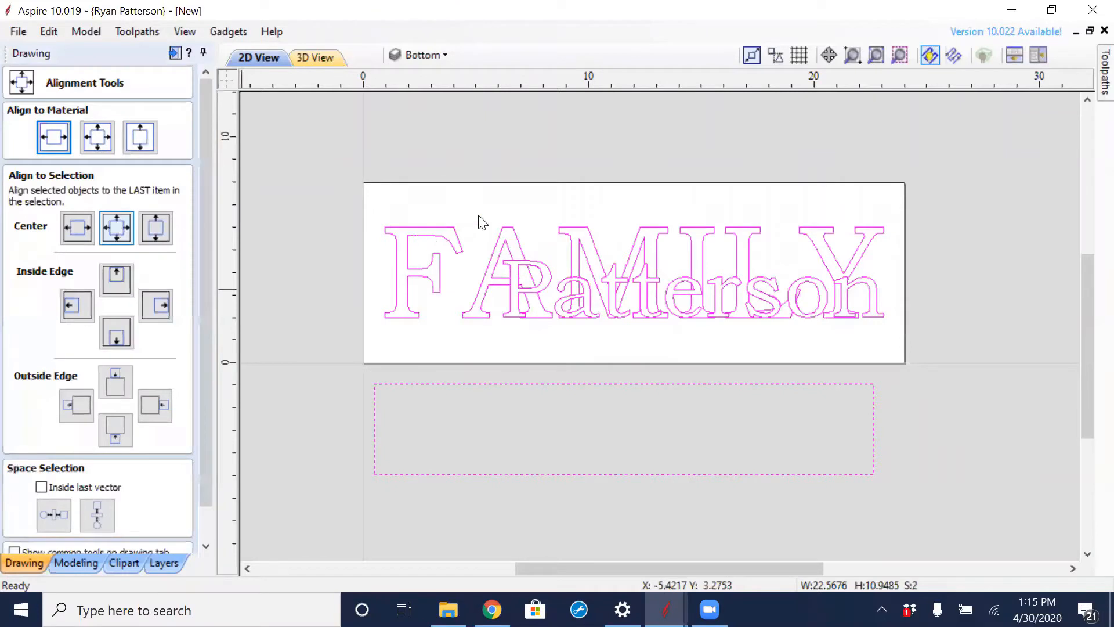
{"action": "left_click", "coordinate": [365, 219]}
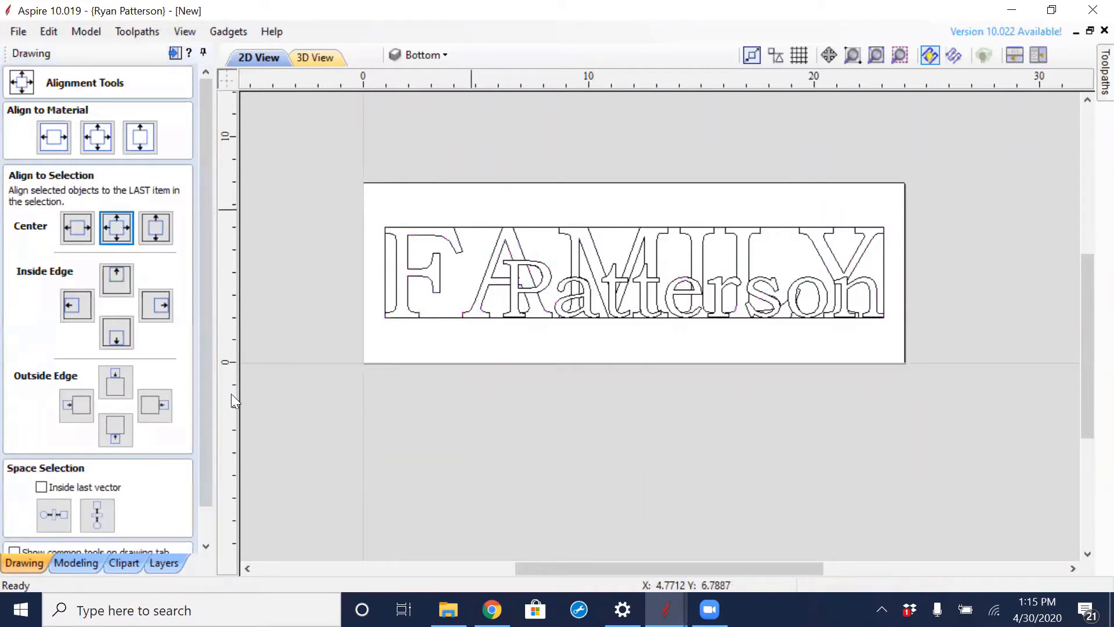
- Ungroup the lettering and check that the F outline and the inner triangle of the A select separately
{"action": "left_click", "coordinate": [490, 285]}
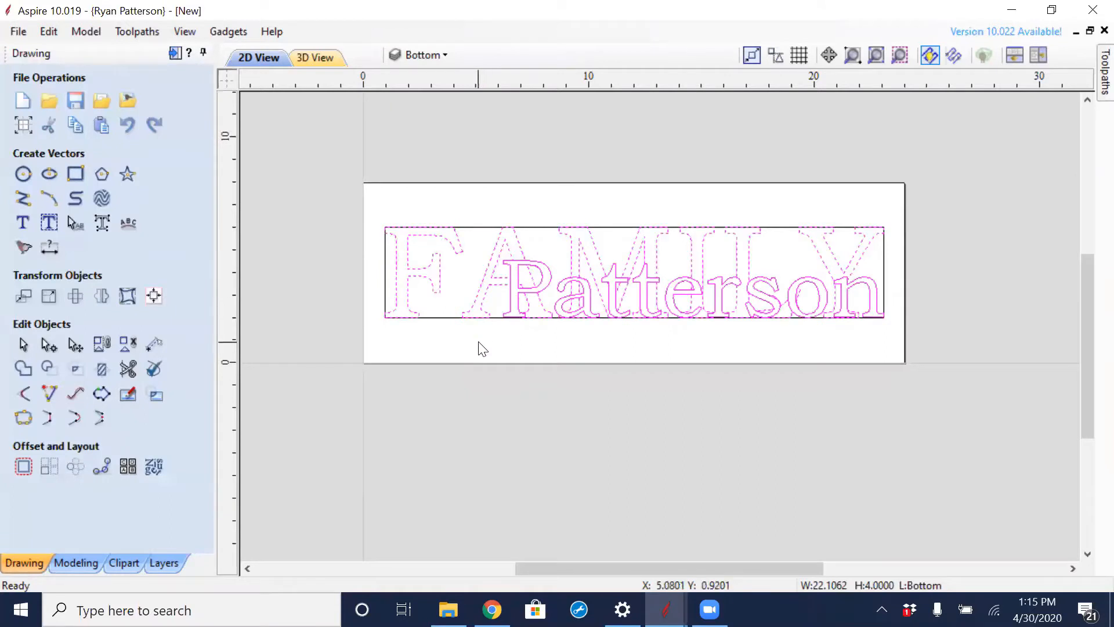
{"action": "left_click", "coordinate": [439, 286]}
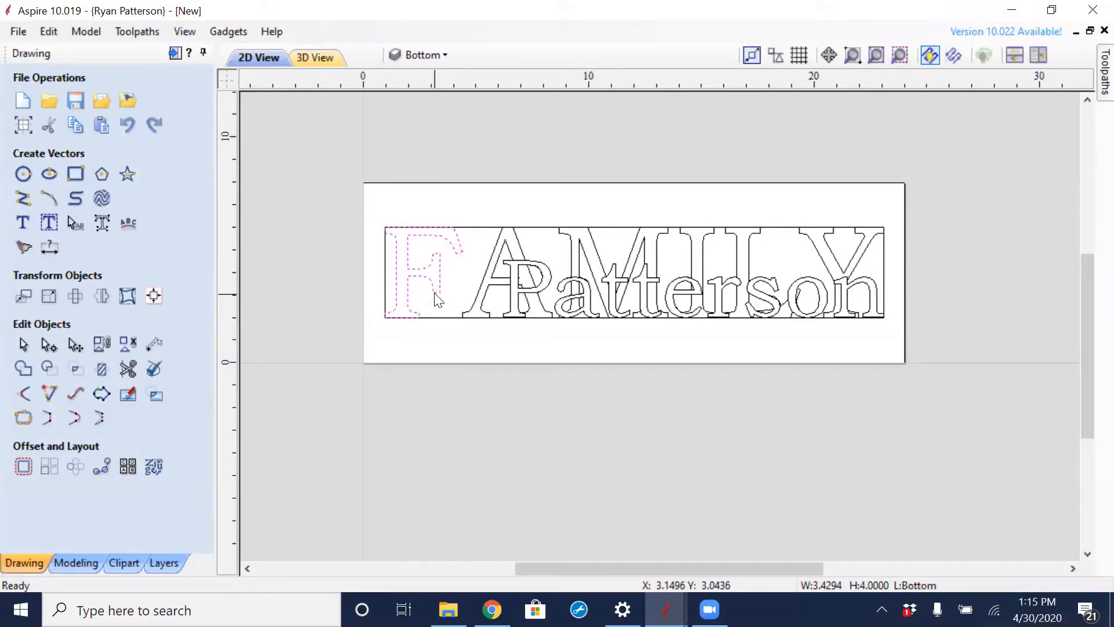
{"action": "left_click", "coordinate": [464, 266]}
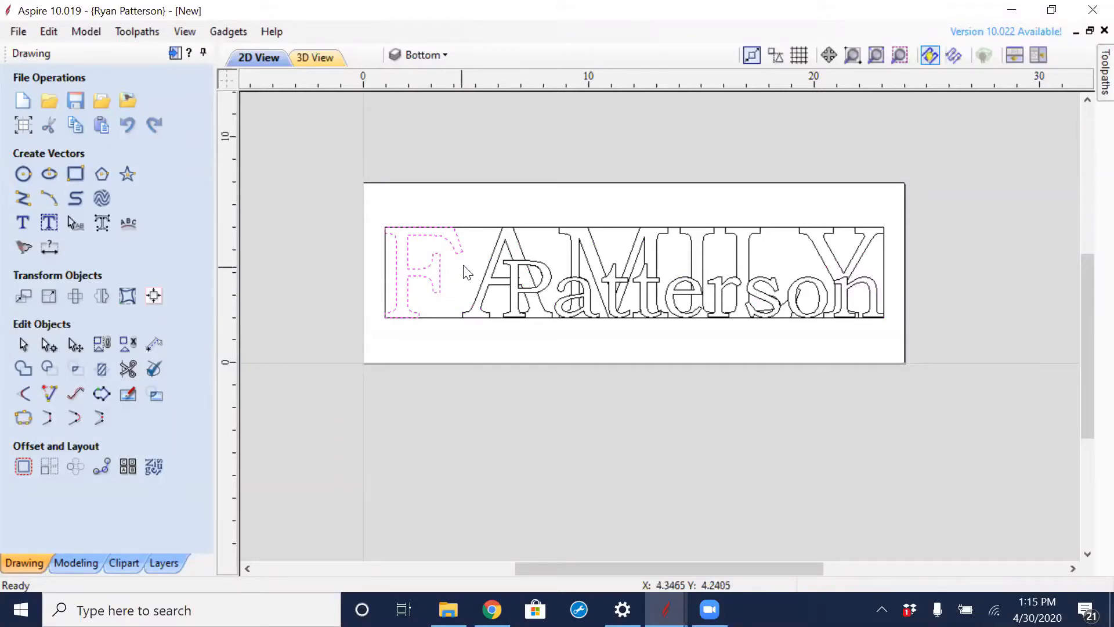
{"action": "left_click", "coordinate": [502, 247]}
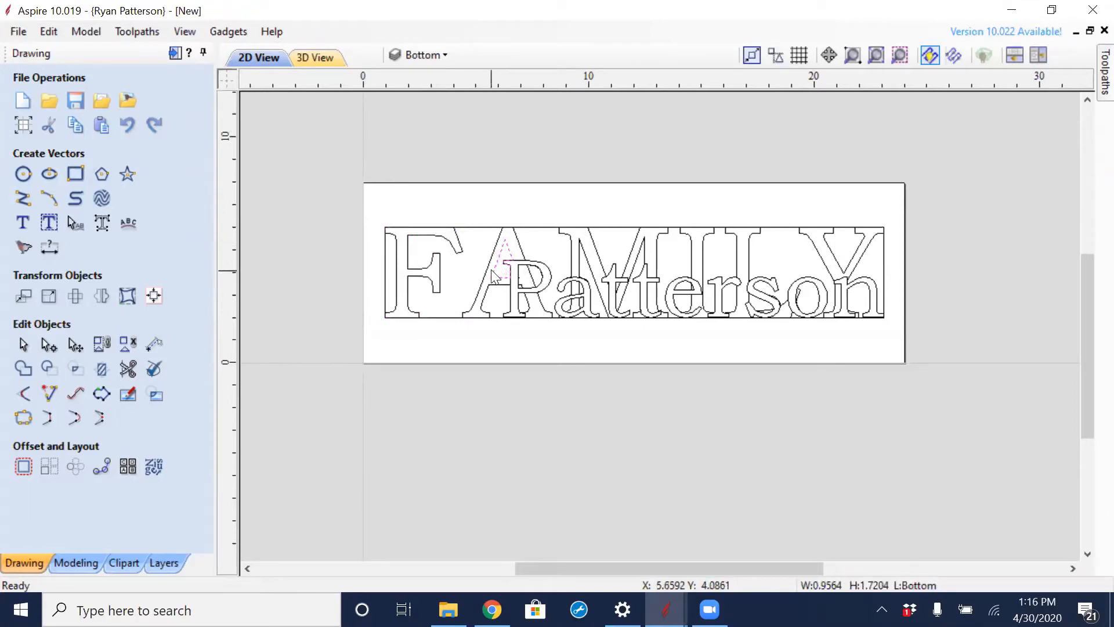
- Check that the surname lettering selects as one object over the FAMILY outlines, leaving nothing selected
{"action": "scroll", "coordinate": [515, 268], "scroll_direction": "up", "scroll_amount": 1}
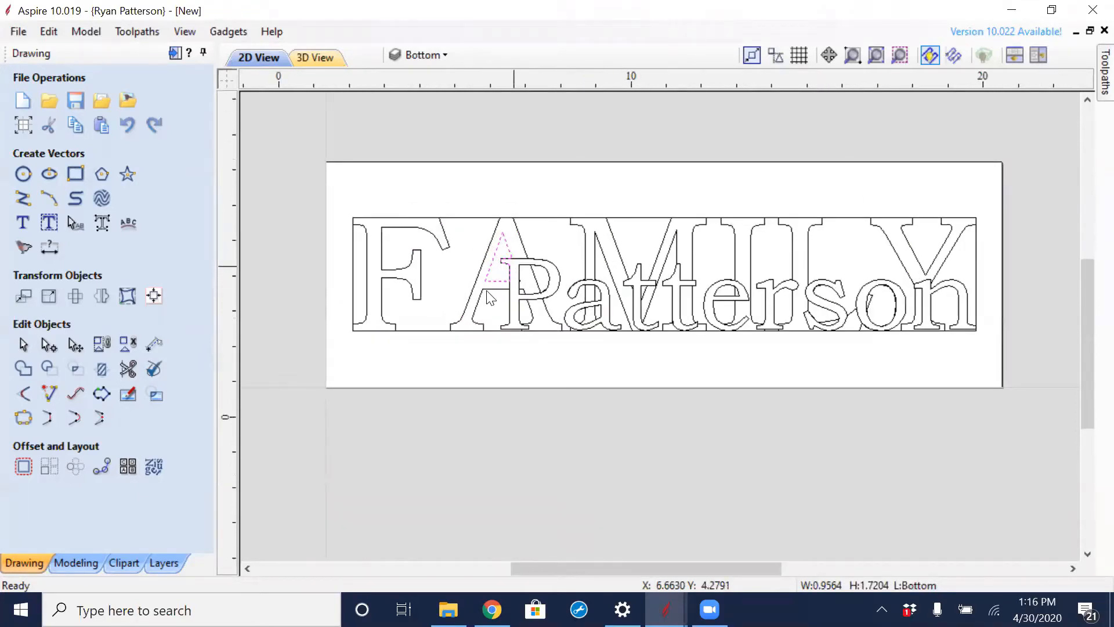
{"action": "scroll", "coordinate": [515, 268], "scroll_direction": "up", "scroll_amount": 1}
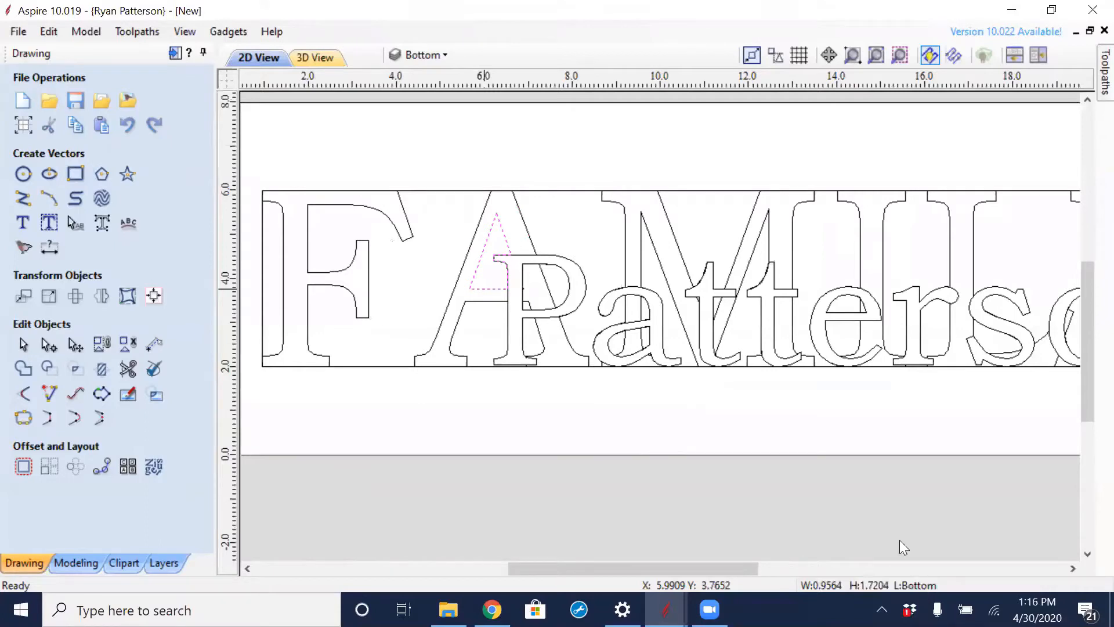
{"action": "left_click", "coordinate": [548, 322]}
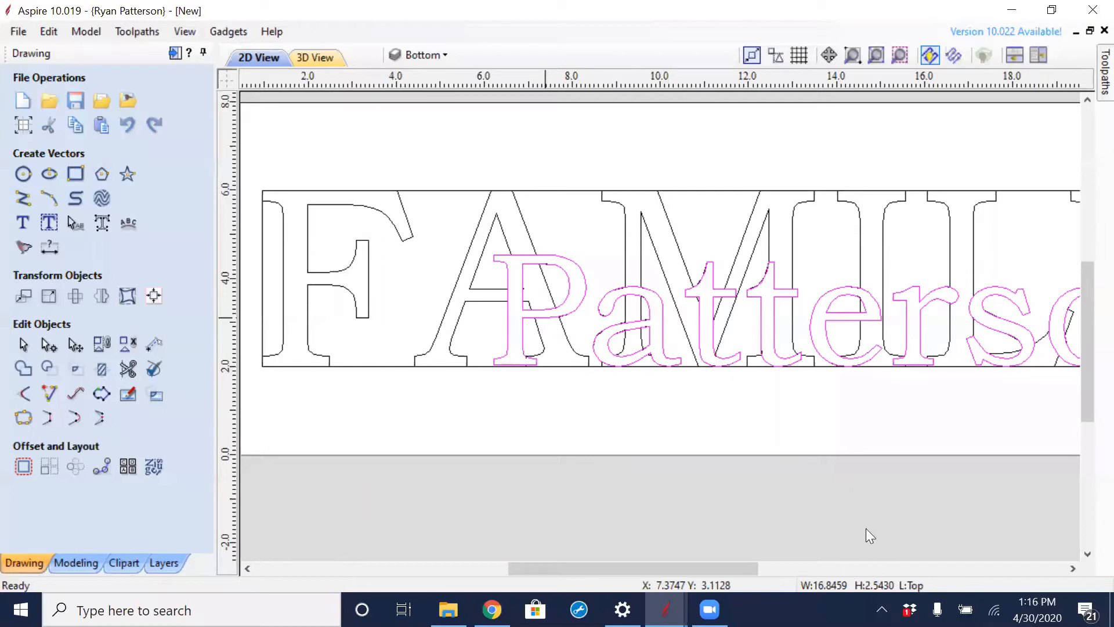
{"action": "left_click", "coordinate": [730, 374]}
{"action": "scroll", "coordinate": [730, 374], "scroll_direction": "down", "scroll_amount": 2}
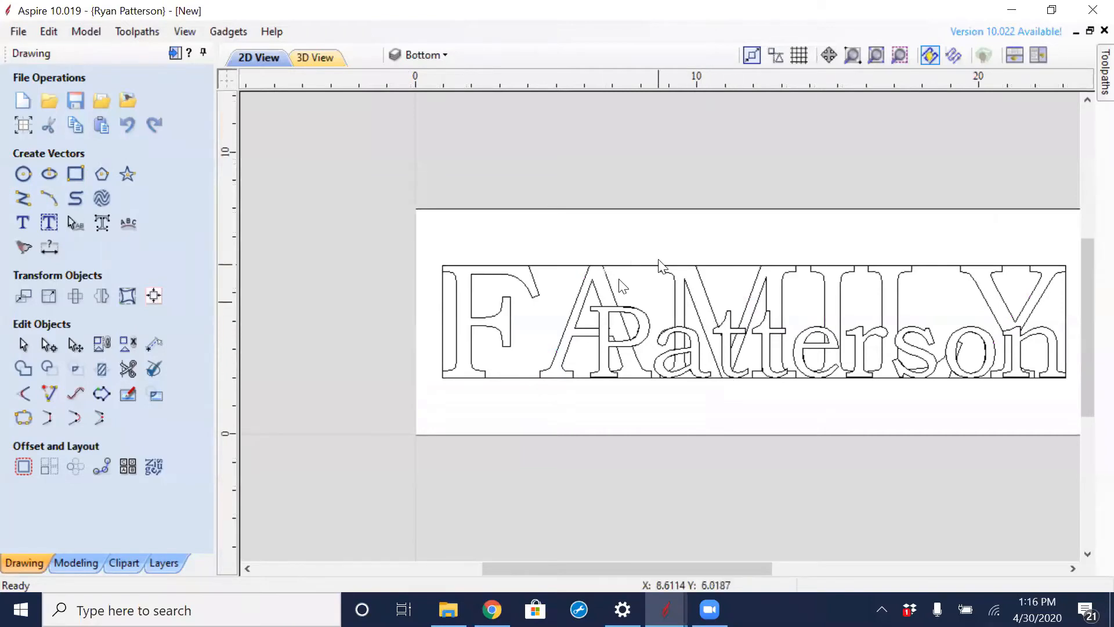
{"action": "middle_click_drag", "start_coordinate": [689, 324], "coordinate": [609, 305]}
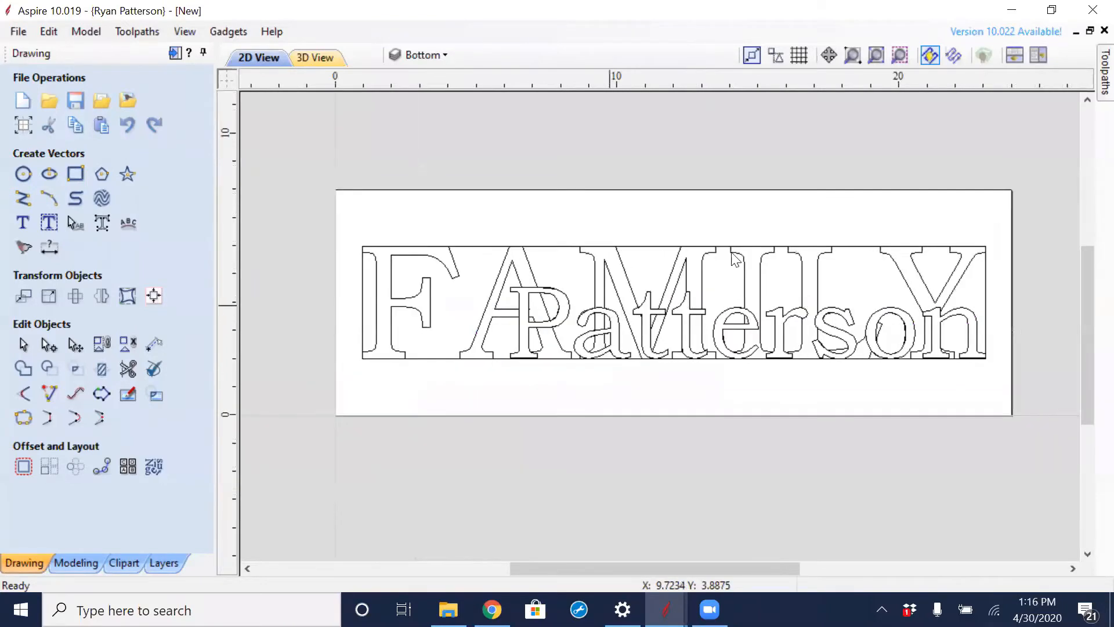
- Offset the rectangle outwards twice by 0.375 inches with sharp corners, and delete the original inner rectangle
{"action": "left_click", "coordinate": [617, 274]}
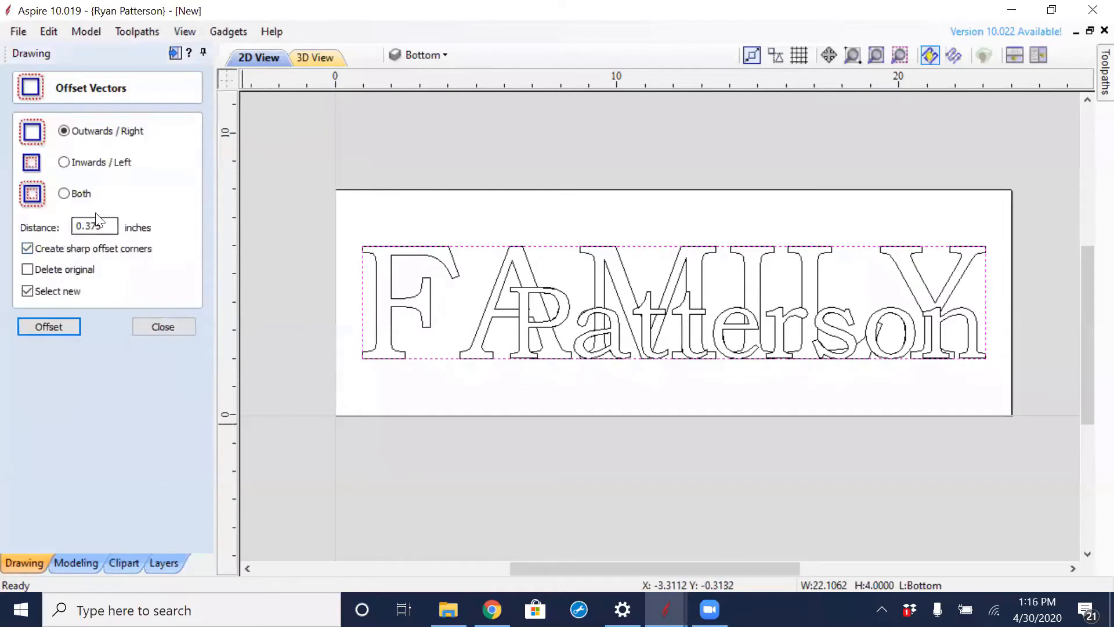
{"action": "left_click", "coordinate": [58, 327]}
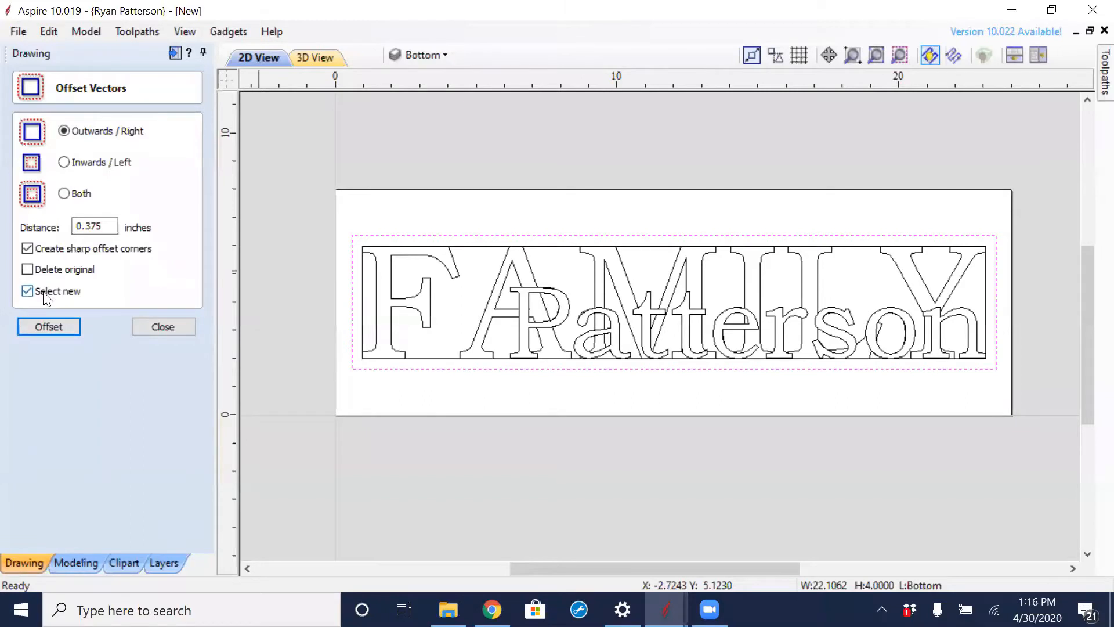
{"action": "left_click", "coordinate": [57, 328]}
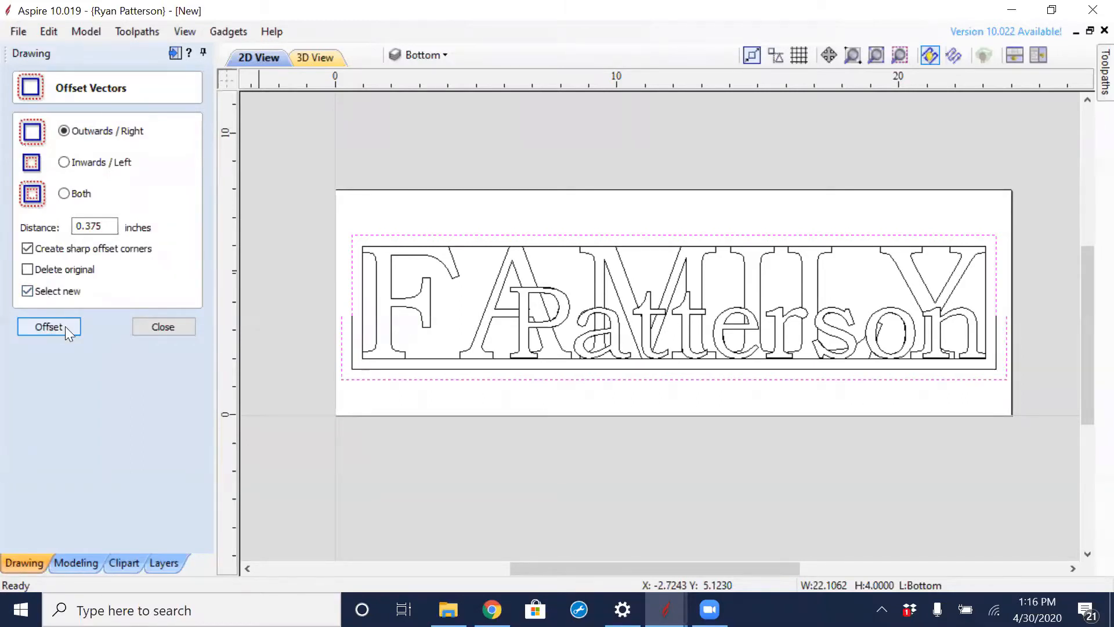
{"action": "left_click", "coordinate": [185, 326]}
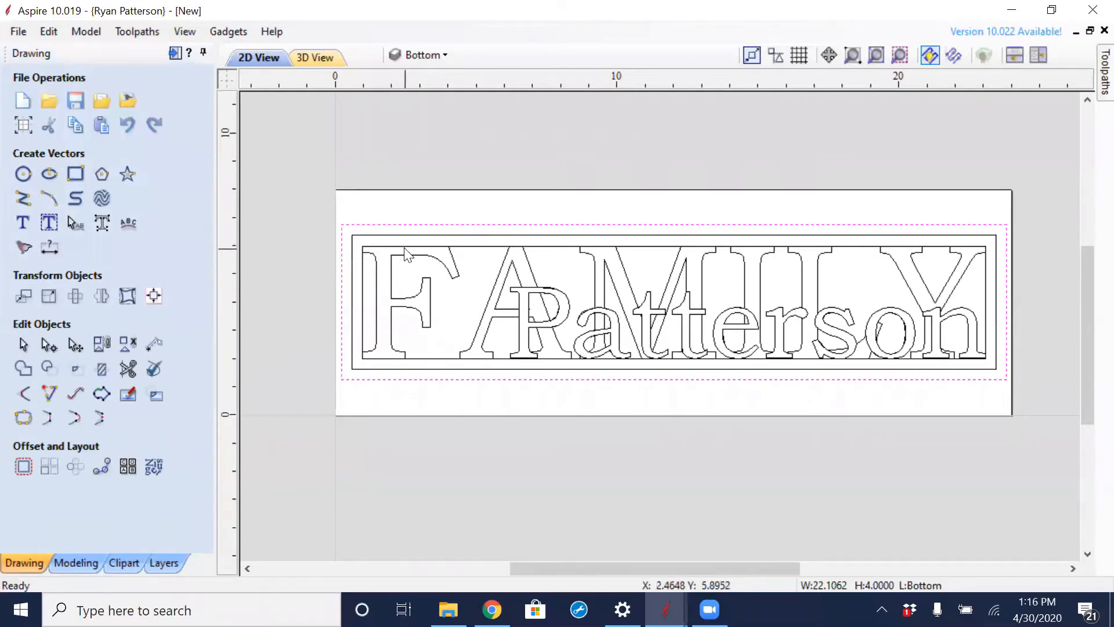
{"action": "left_click", "coordinate": [496, 251]}
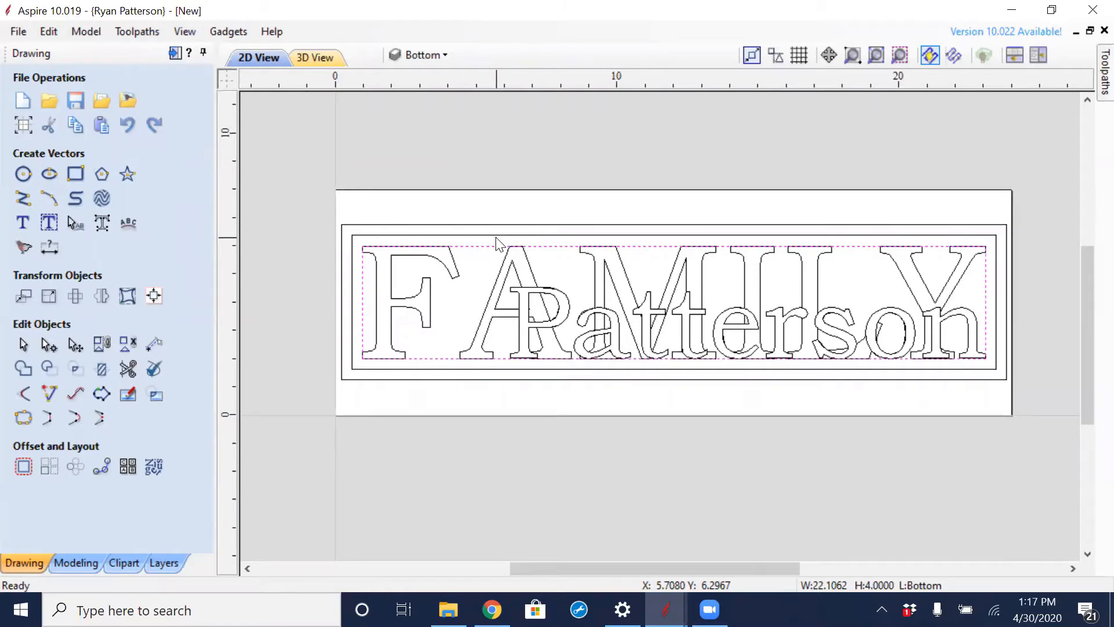
{"action": "key", "text": "Delete"}
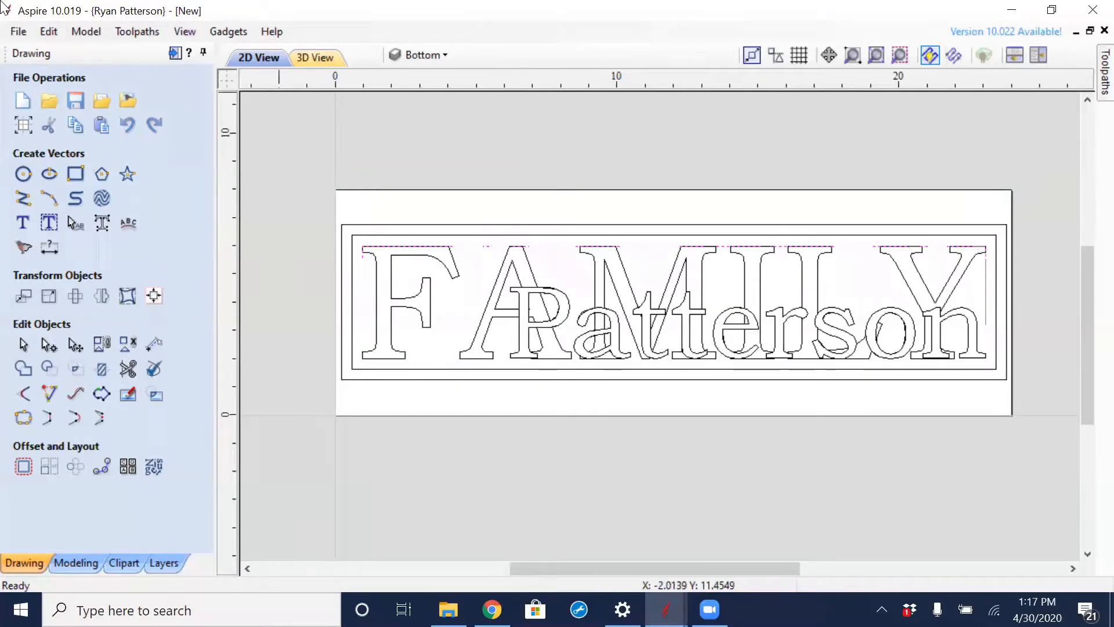
- Save the drawing as 3 in the StackText folder as an Aspire crv3d file
{"action": "left_click", "coordinate": [19, 32]}
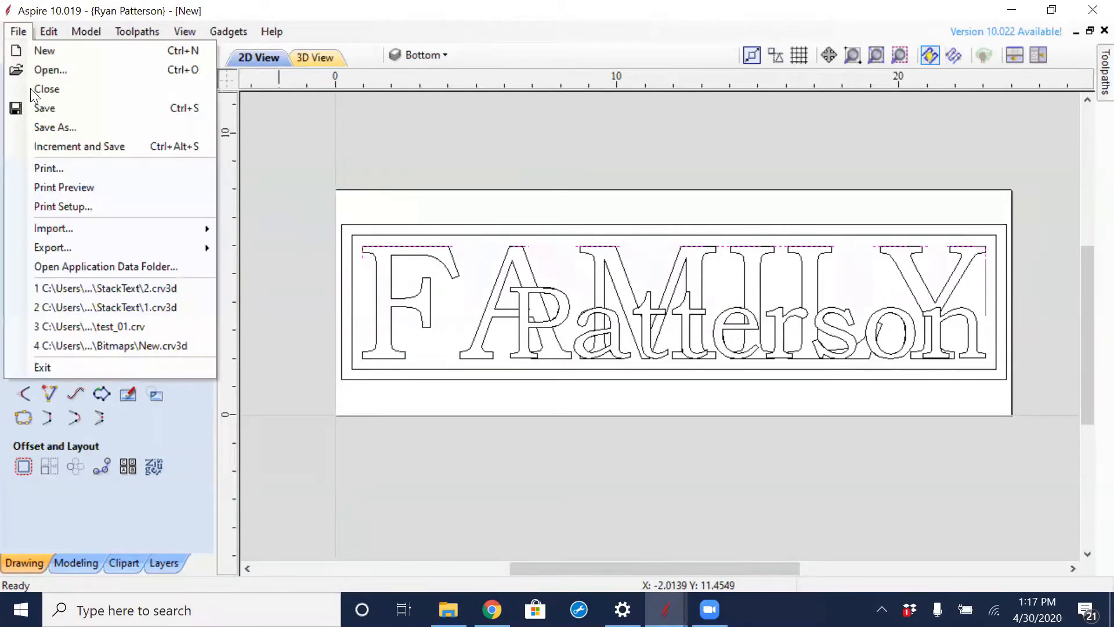
{"action": "left_click", "coordinate": [52, 114]}
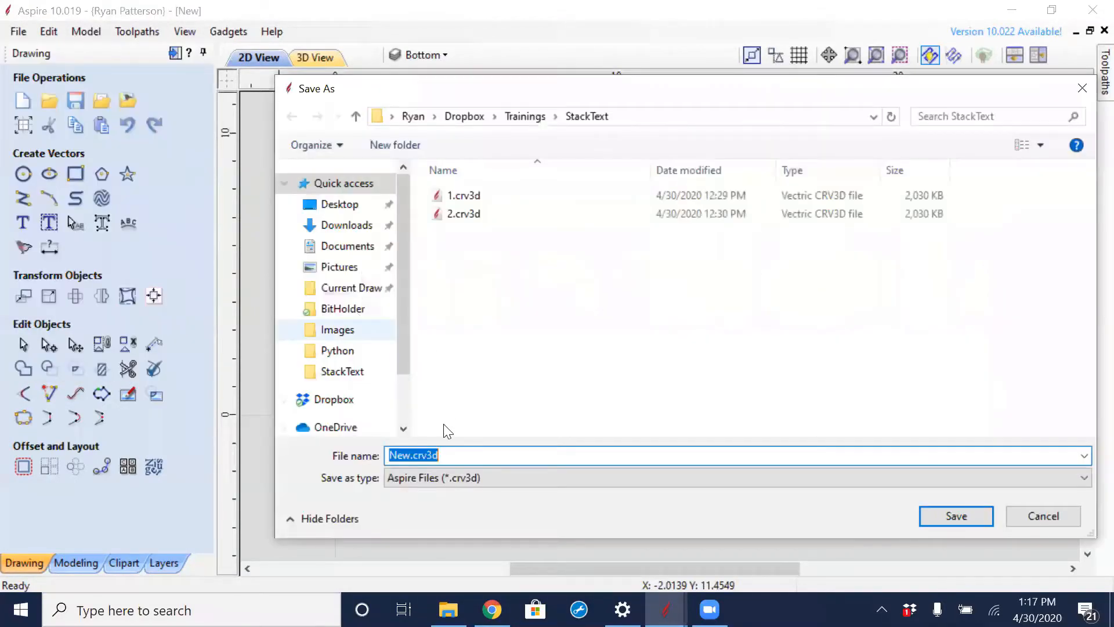
{"action": "left_click", "coordinate": [927, 513]}
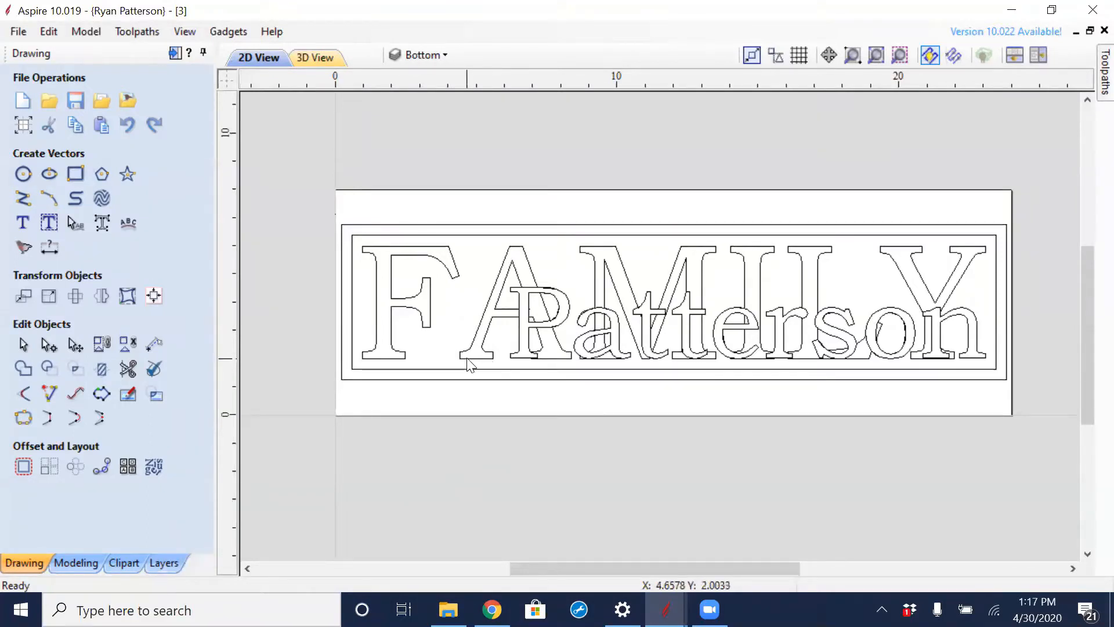
- Move the two border rectangles to a new visible layer named Boarder
{"action": "right_click", "coordinate": [444, 385]}
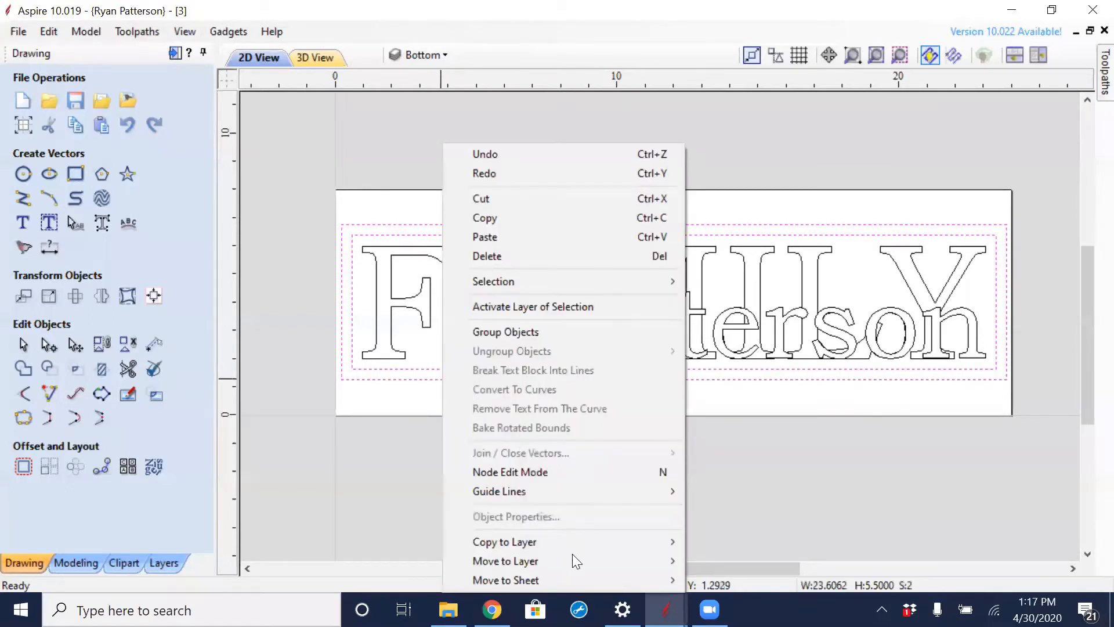
{"action": "mouse_move", "coordinate": [598, 561]}
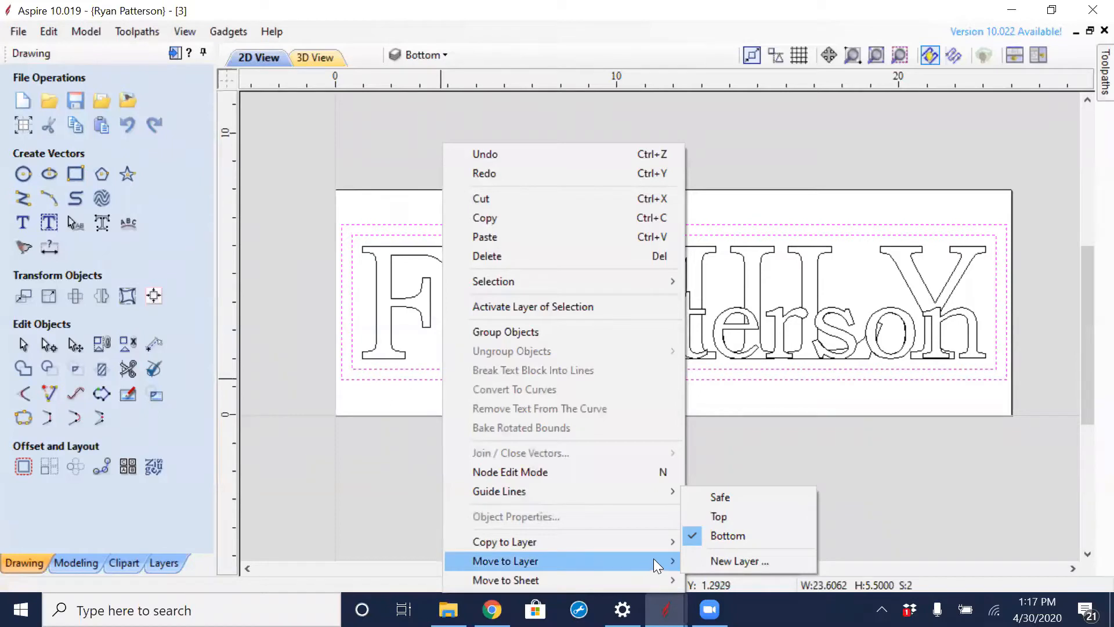
{"action": "left_click", "coordinate": [754, 562]}
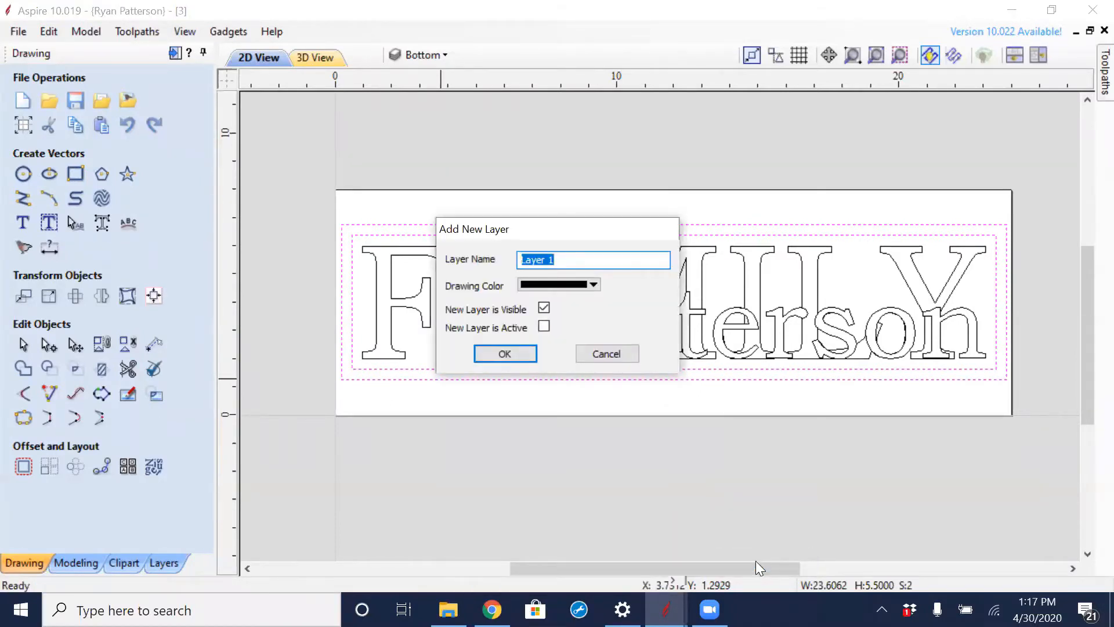
{"action": "type", "text": "Boarder"}
{"action": "left_click", "coordinate": [506, 353]}
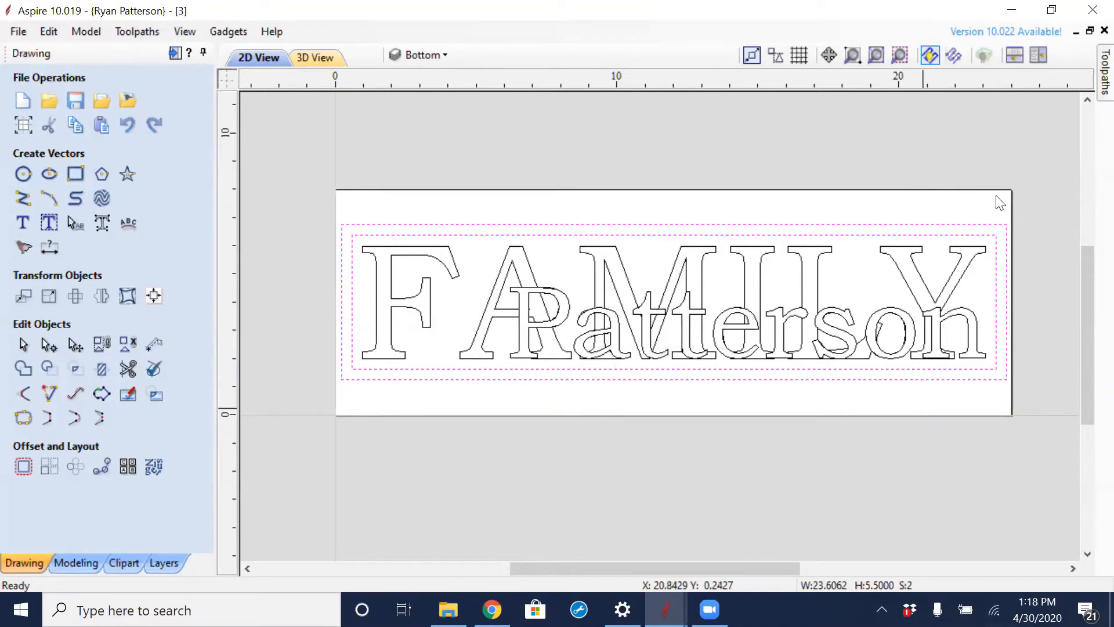
{"action": "left_click", "coordinate": [959, 208]}
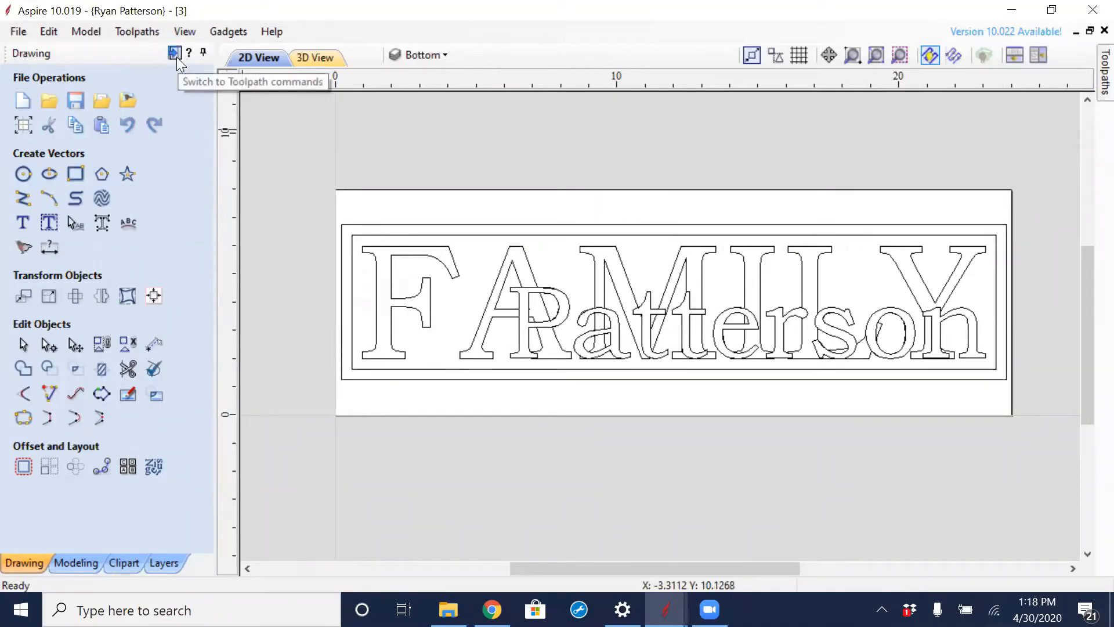
- Hide the Bottom layer and inspect the surname's letter shapes and narrow areas with the toolpath commands open
{"action": "left_click", "coordinate": [166, 563]}
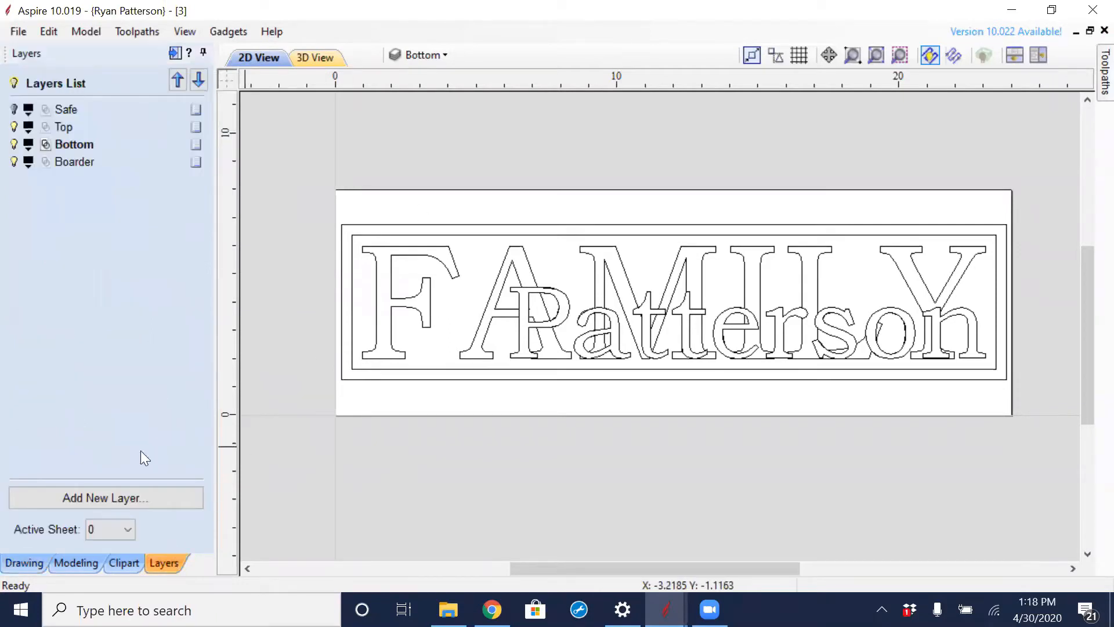
{"action": "left_click", "coordinate": [15, 145]}
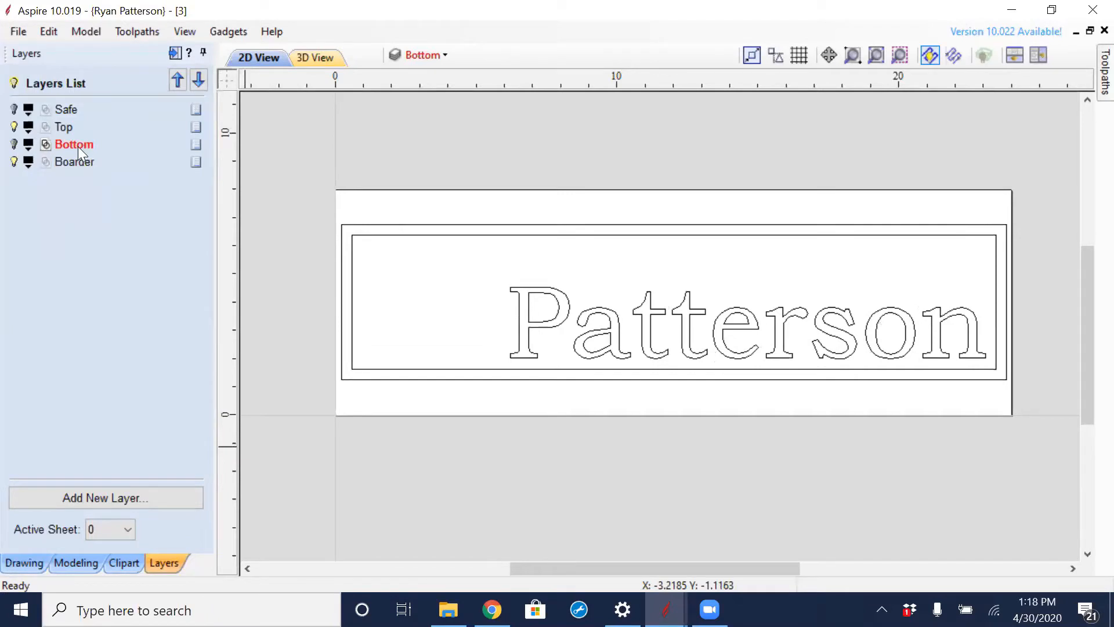
{"action": "left_click", "coordinate": [175, 53]}
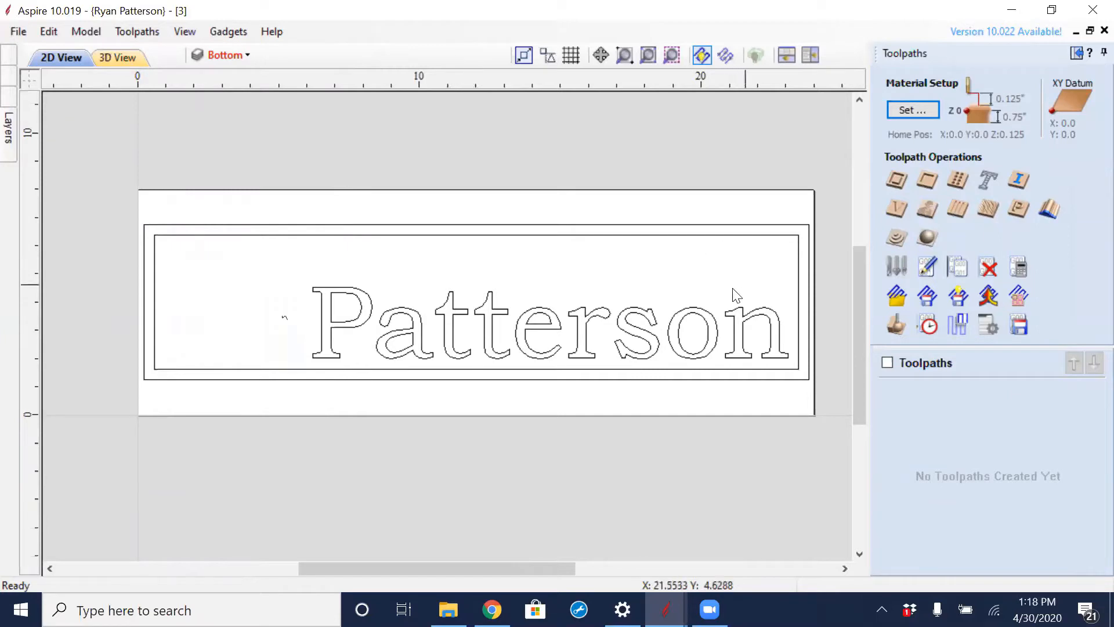
{"action": "scroll", "coordinate": [644, 317], "scroll_direction": "up", "scroll_amount": 2}
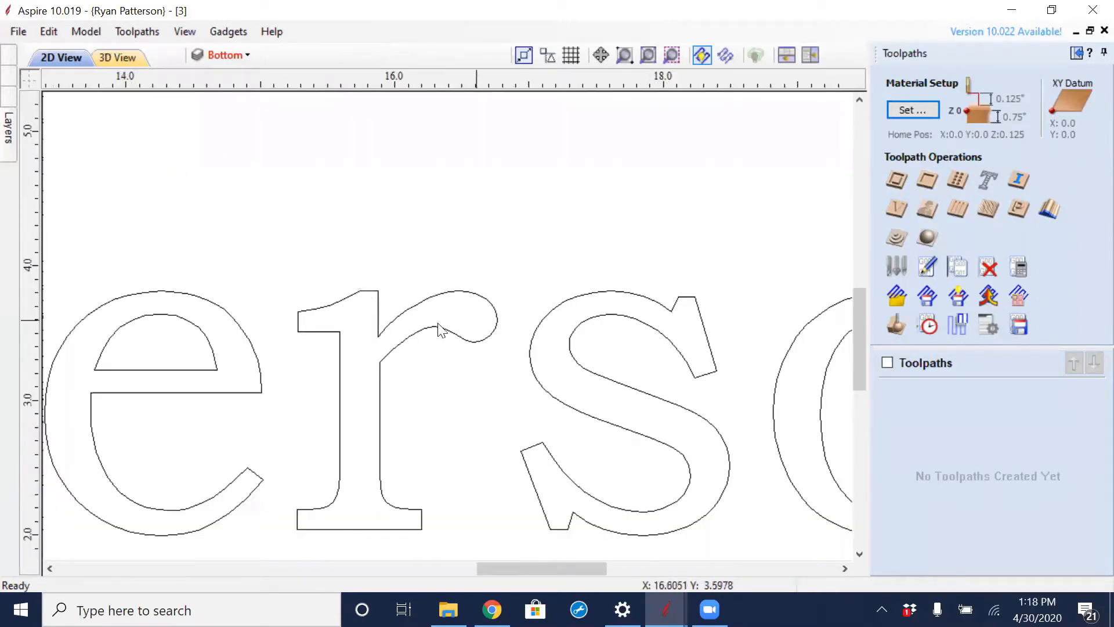
{"action": "scroll", "coordinate": [256, 362], "scroll_direction": "down", "scroll_amount": 2}
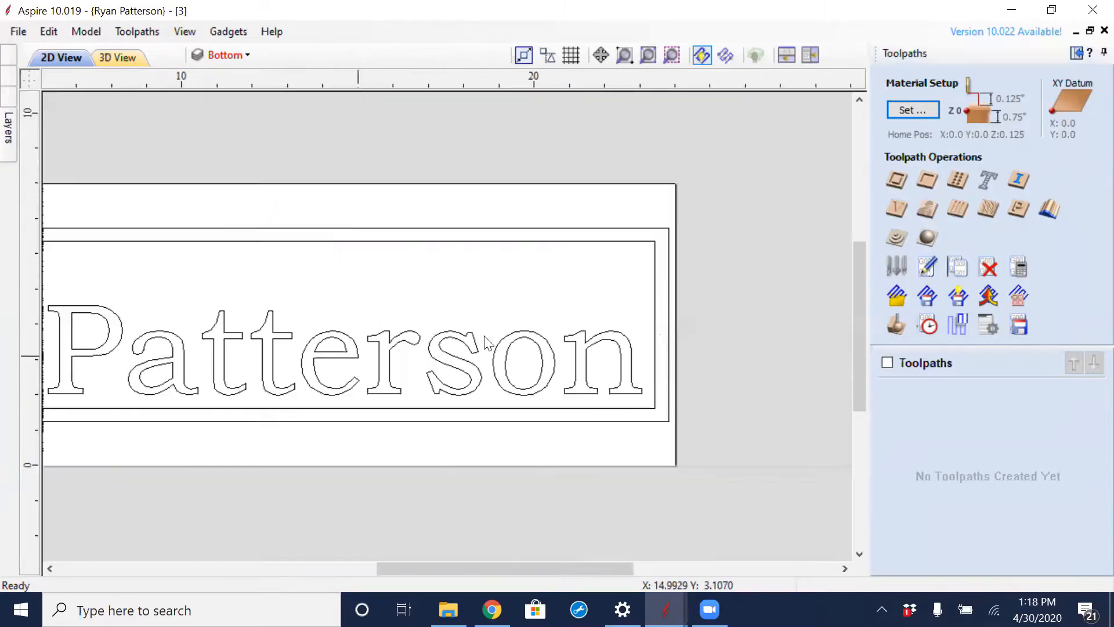
{"action": "scroll", "coordinate": [376, 290], "scroll_direction": "up", "scroll_amount": 1}
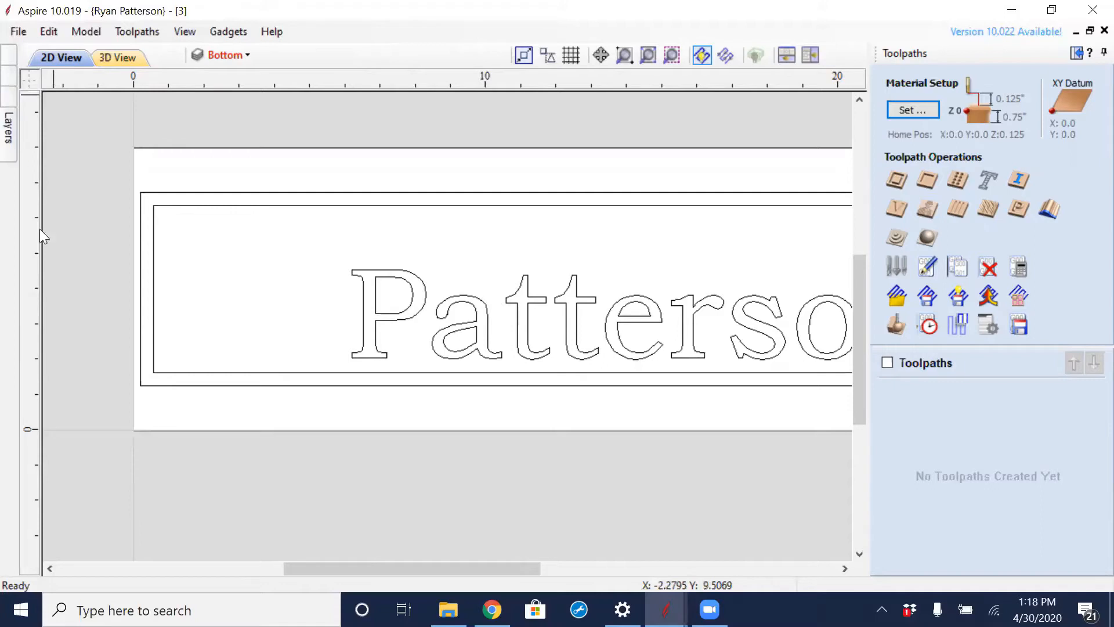
- Draw a 0.125 inch diameter circle just above the surname's first a, at about X 8.62, Y 4.32
{"action": "left_click", "coordinate": [1077, 54]}
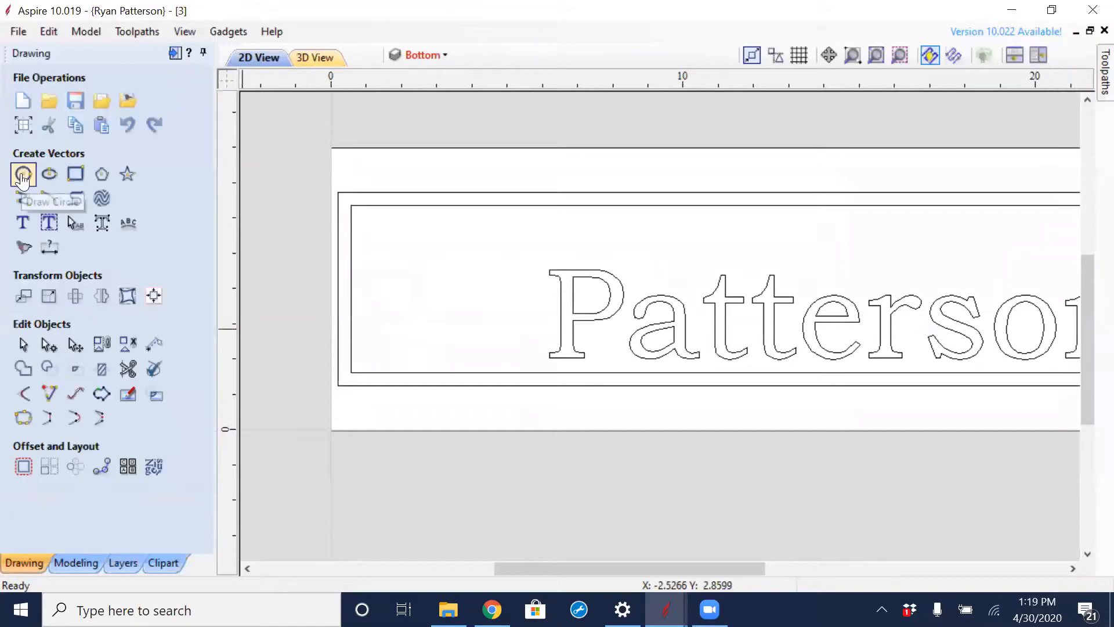
{"action": "left_click", "coordinate": [23, 173]}
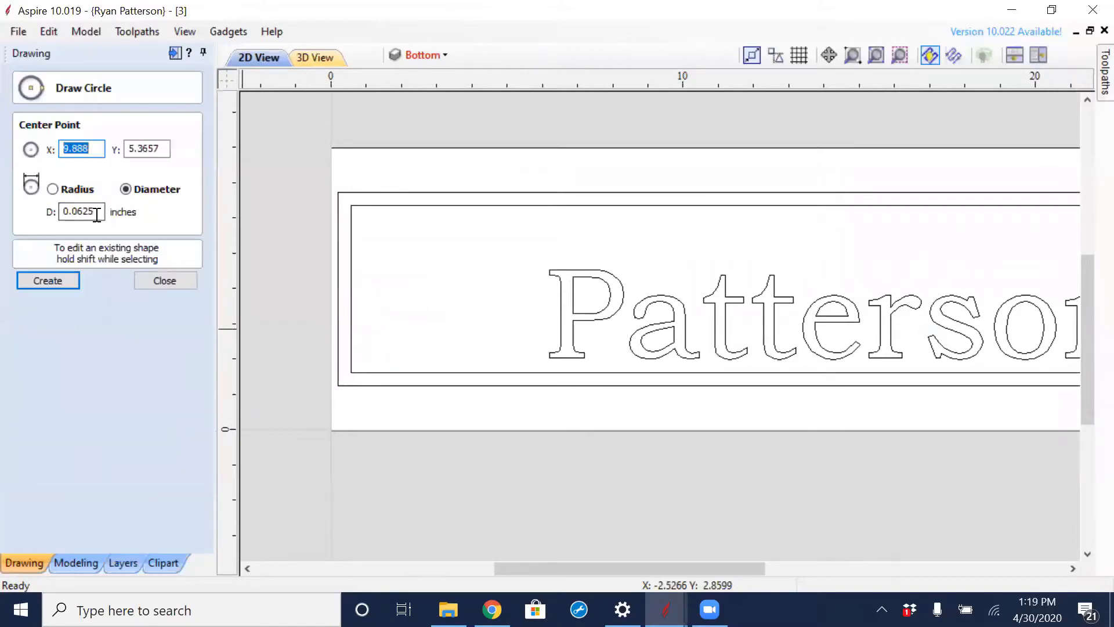
{"action": "left_click", "coordinate": [63, 281]}
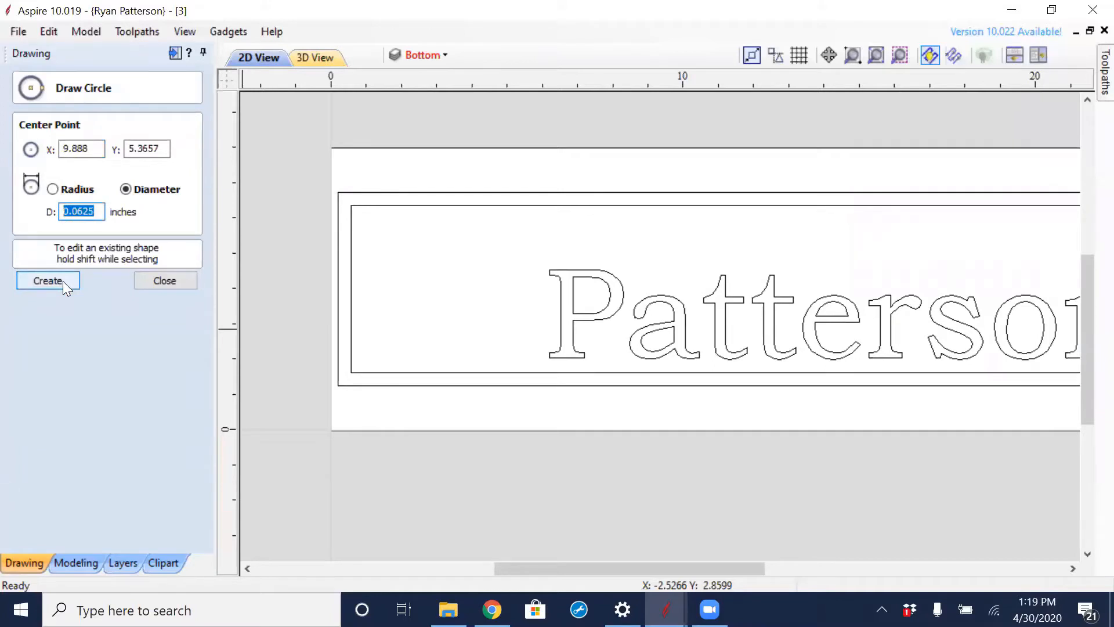
{"action": "type", "text": ".125"}
{"action": "left_click", "coordinate": [635, 277]}
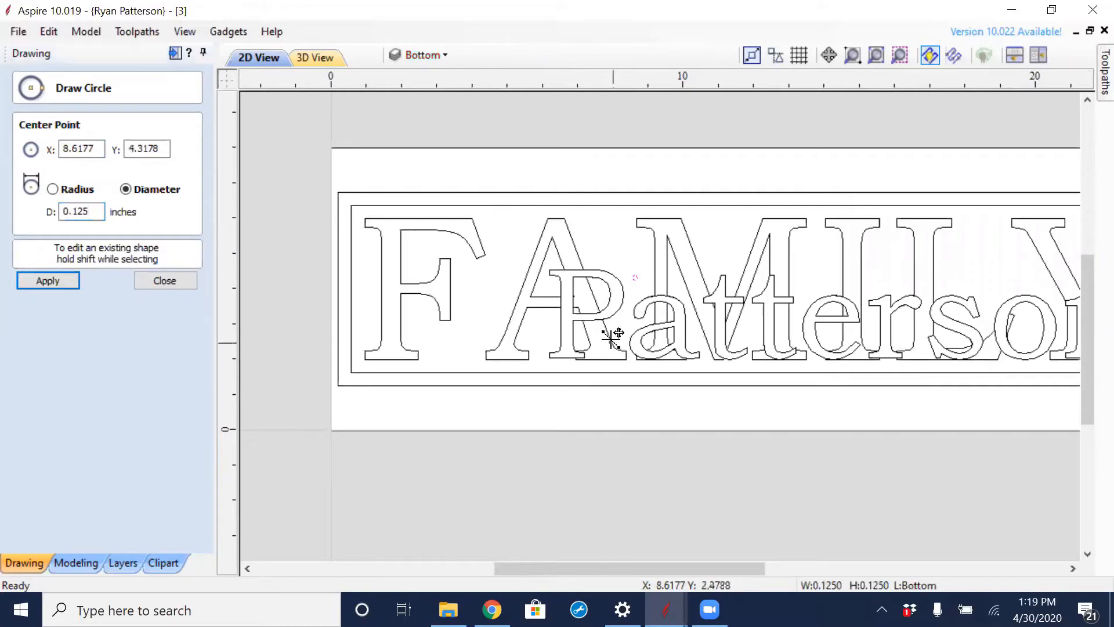
{"action": "left_click", "coordinate": [161, 280]}
- Move the small circle into the enclosed upper opening of the surname's e to compare it with the gap
{"action": "scroll", "coordinate": [615, 287], "scroll_direction": "up", "scroll_amount": 5}
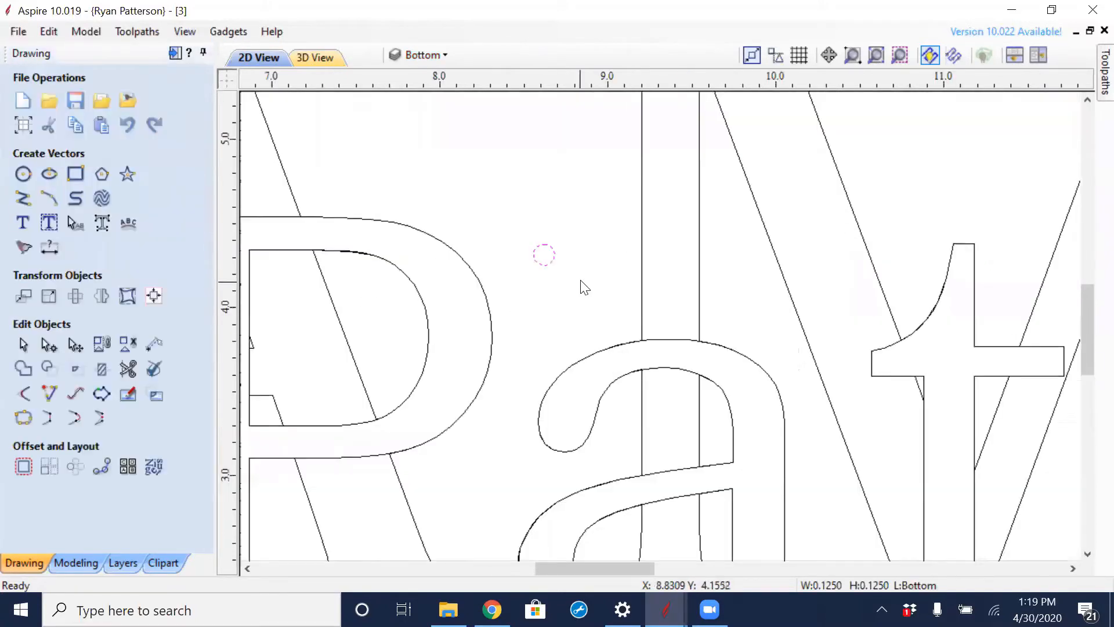
{"action": "left_click", "coordinate": [544, 253]}
{"action": "left_click_drag", "start_coordinate": [600, 317], "coordinate": [915, 230]}
{"action": "scroll", "coordinate": [899, 244], "scroll_direction": "down", "scroll_amount": 2}
{"action": "scroll", "coordinate": [905, 241], "scroll_direction": "down", "scroll_amount": 3}
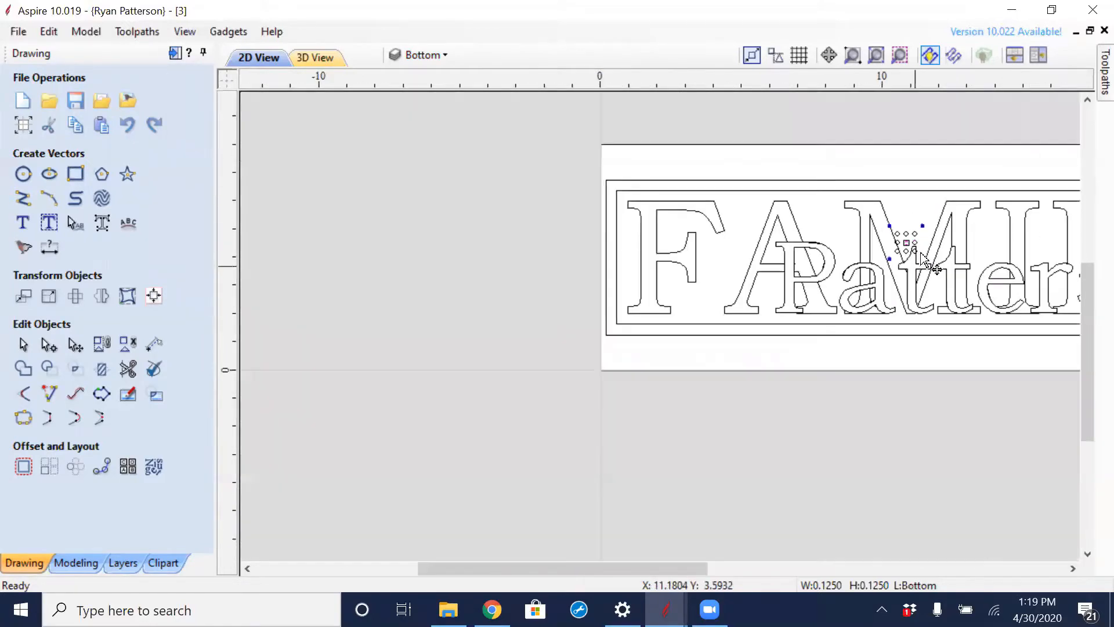
{"action": "scroll", "coordinate": [632, 229], "scroll_direction": "up", "scroll_amount": 2}
{"action": "scroll", "coordinate": [671, 220], "scroll_direction": "up", "scroll_amount": 1}
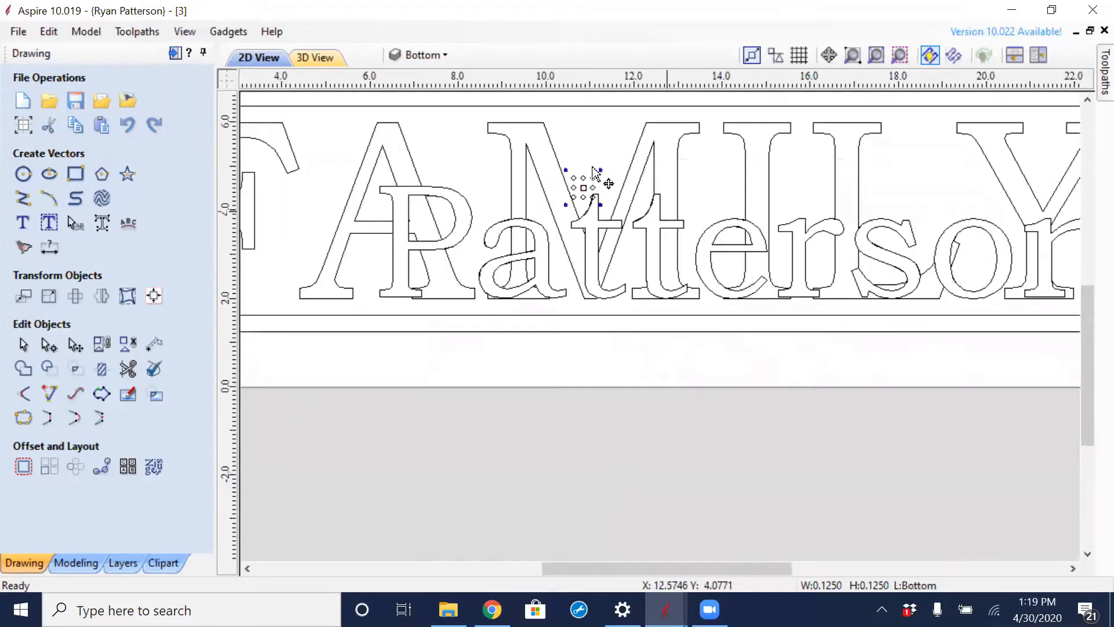
{"action": "left_click_drag", "start_coordinate": [582, 187], "coordinate": [606, 225]}
{"action": "scroll", "coordinate": [731, 238], "scroll_direction": "up", "scroll_amount": 6}
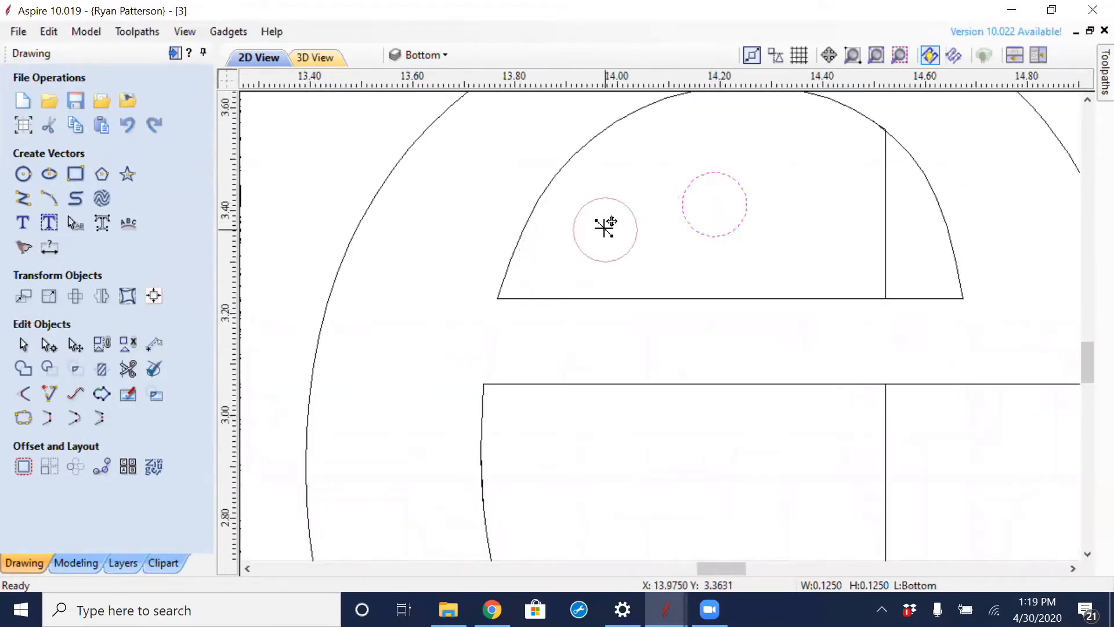
{"action": "scroll", "coordinate": [607, 225], "scroll_direction": "down", "scroll_amount": 4}
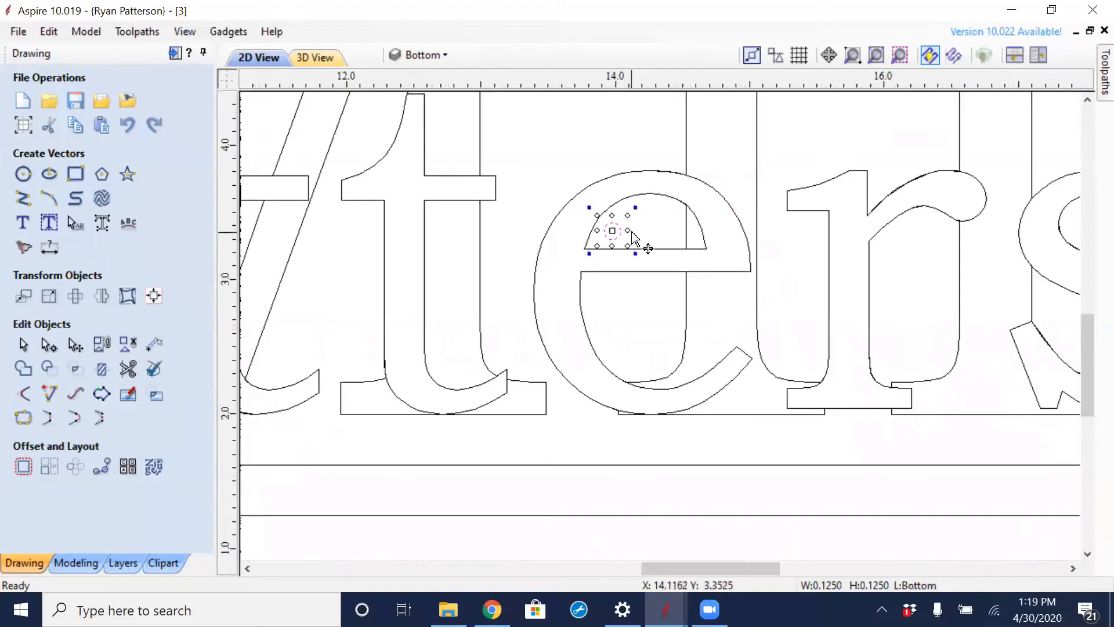
- Delete the small comparison circle from the upper opening of the surname's e
{"action": "key", "text": "Delete"}
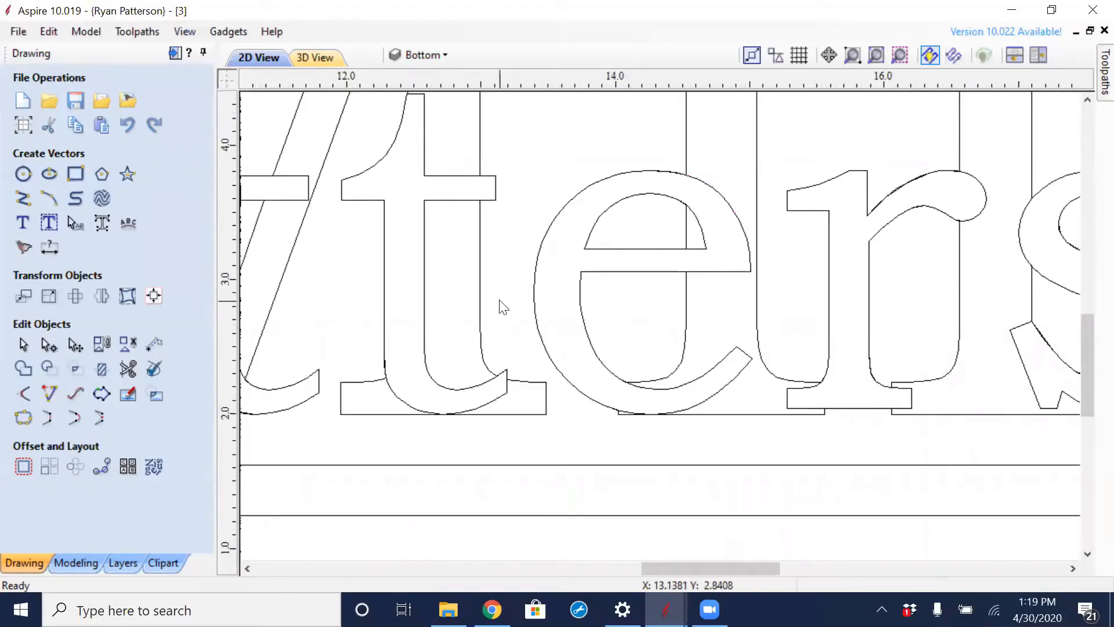
{"action": "scroll", "coordinate": [503, 310], "scroll_direction": "down", "scroll_amount": 4}
{"action": "scroll", "coordinate": [502, 311], "scroll_direction": "down", "scroll_amount": 3}
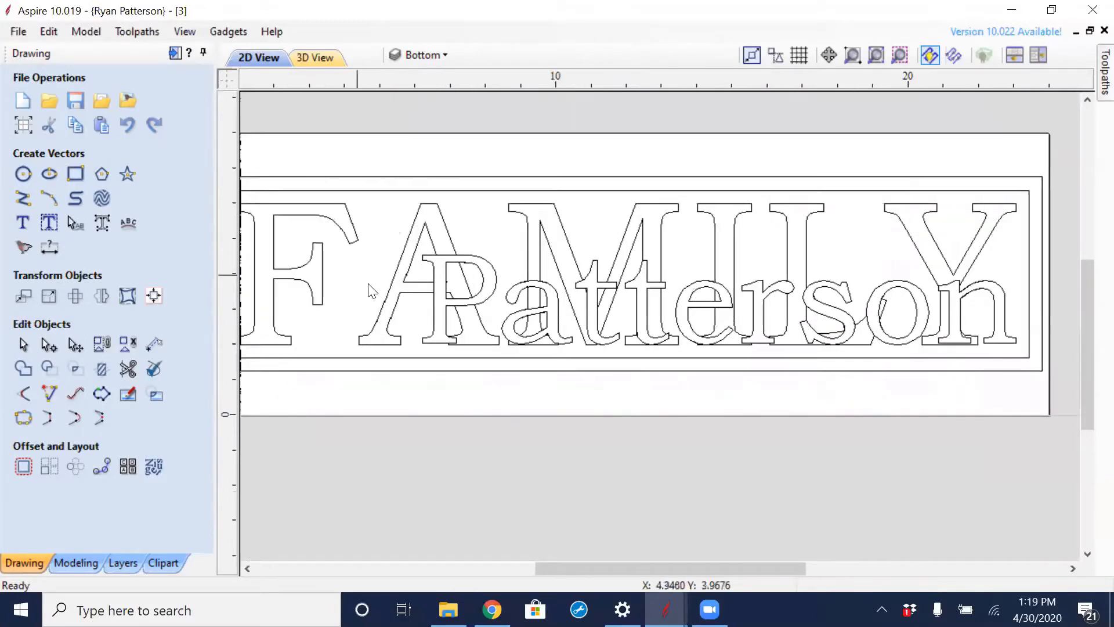
{"action": "scroll", "coordinate": [371, 292], "scroll_direction": "down", "scroll_amount": 2}
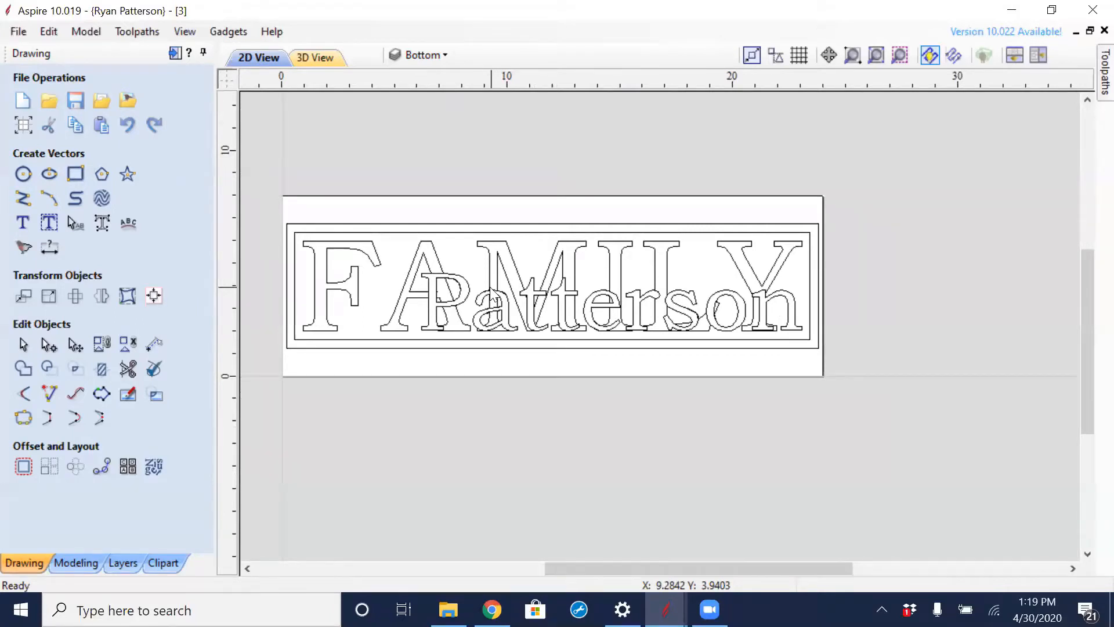
- Hide the Bottom layer and make Top the active layer
{"action": "left_click", "coordinate": [120, 559]}
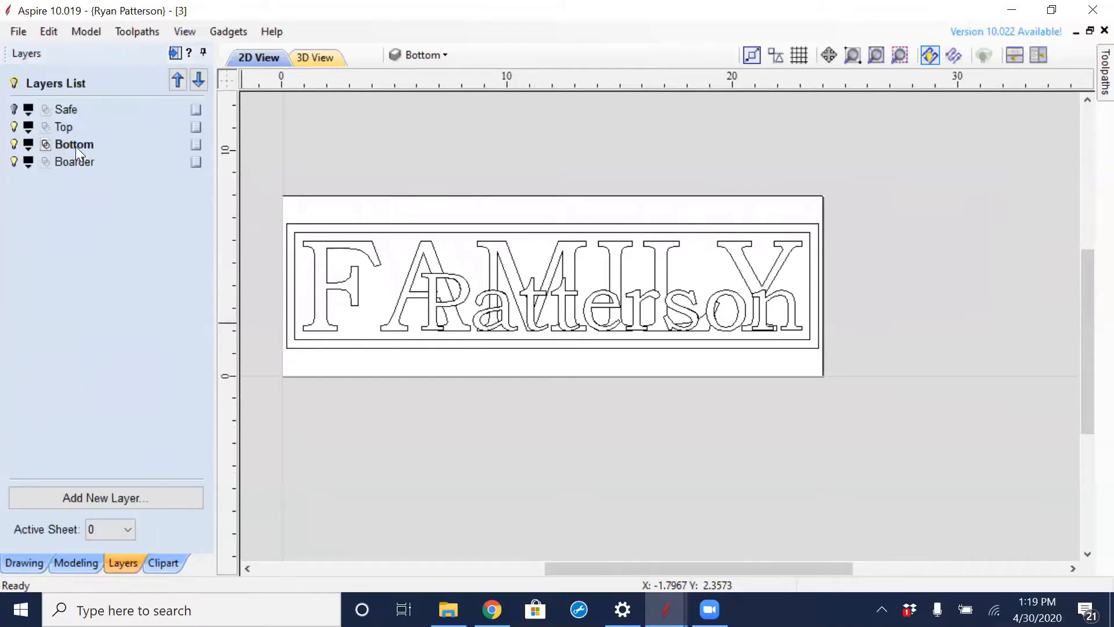
{"action": "left_click", "coordinate": [14, 144]}
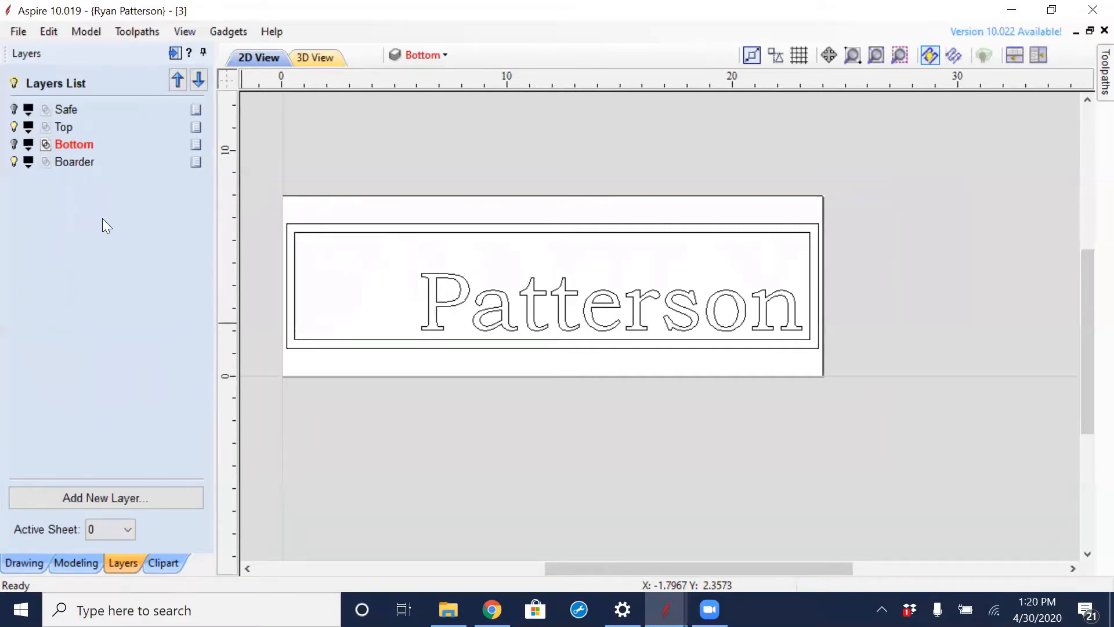
{"action": "left_click", "coordinate": [67, 132]}
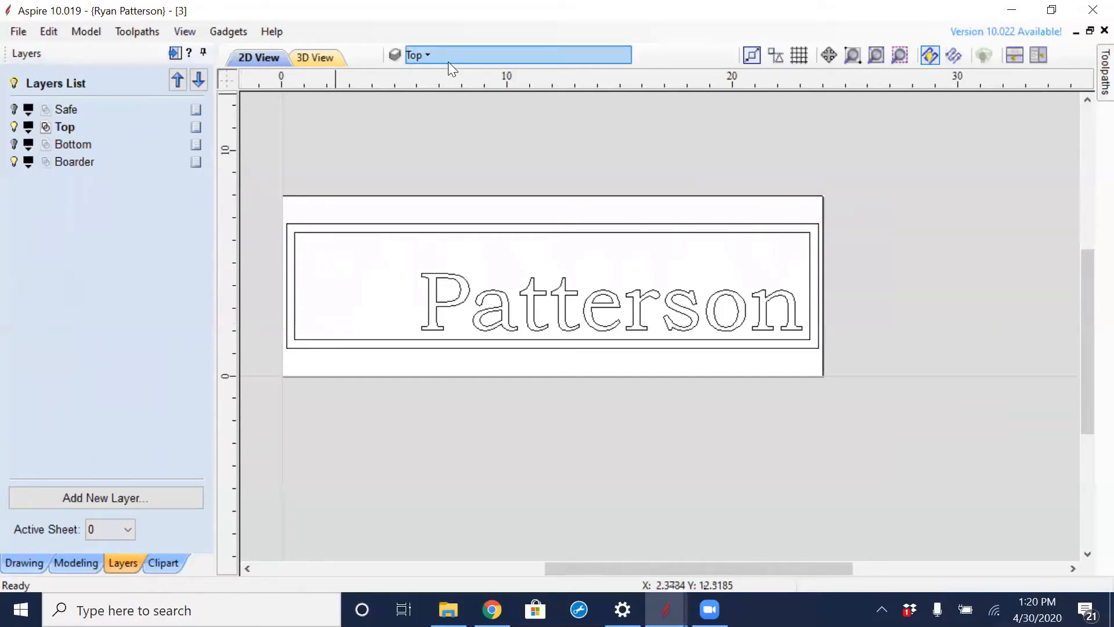
{"action": "left_click", "coordinate": [426, 55]}
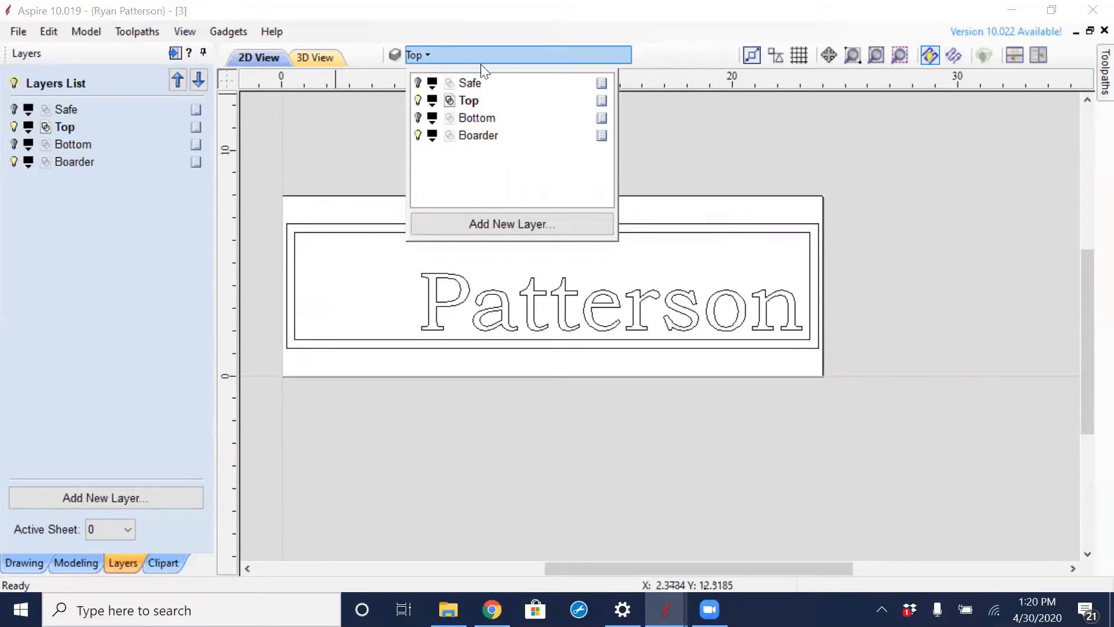
- Switch to the toolpath commands and select the inner border rectangle together with the surname lettering
{"action": "left_click", "coordinate": [174, 54]}
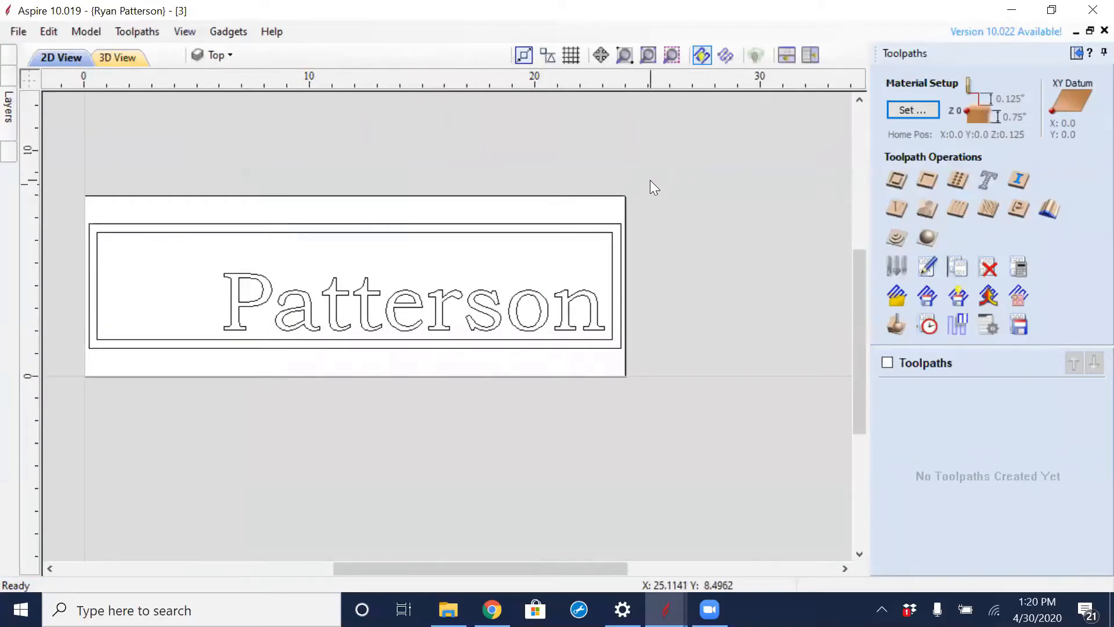
{"action": "left_click", "coordinate": [612, 256]}
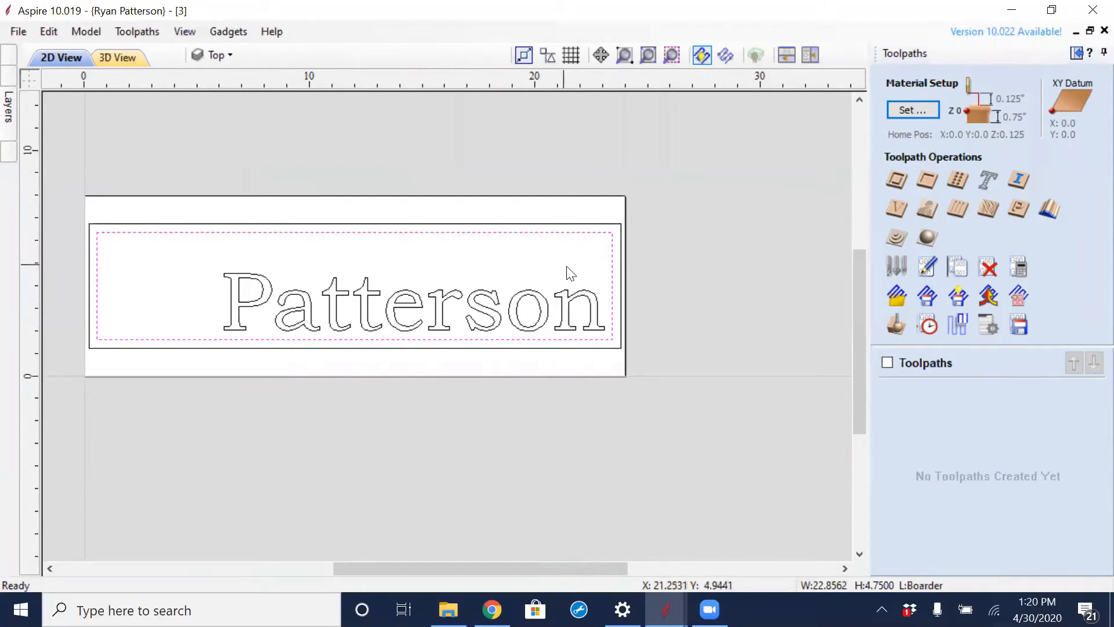
{"action": "left_click", "coordinate": [498, 313], "text": "shift"}
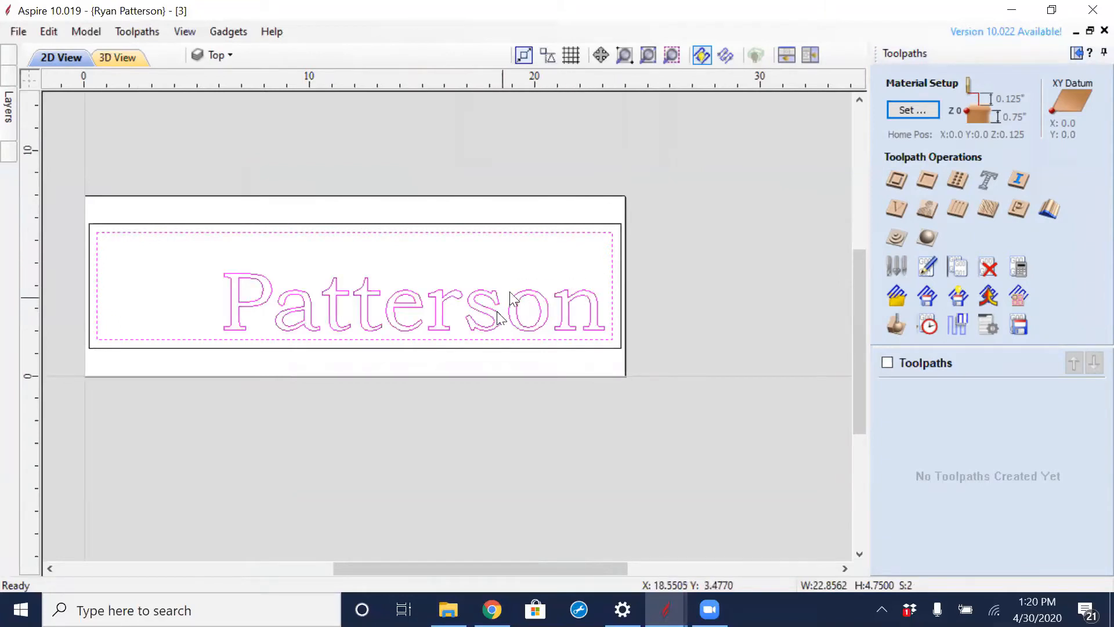
- Start a pocket toolpath for the selected vectors and assign the 1/8" end mill as its main tool
{"action": "left_click", "coordinate": [929, 183]}
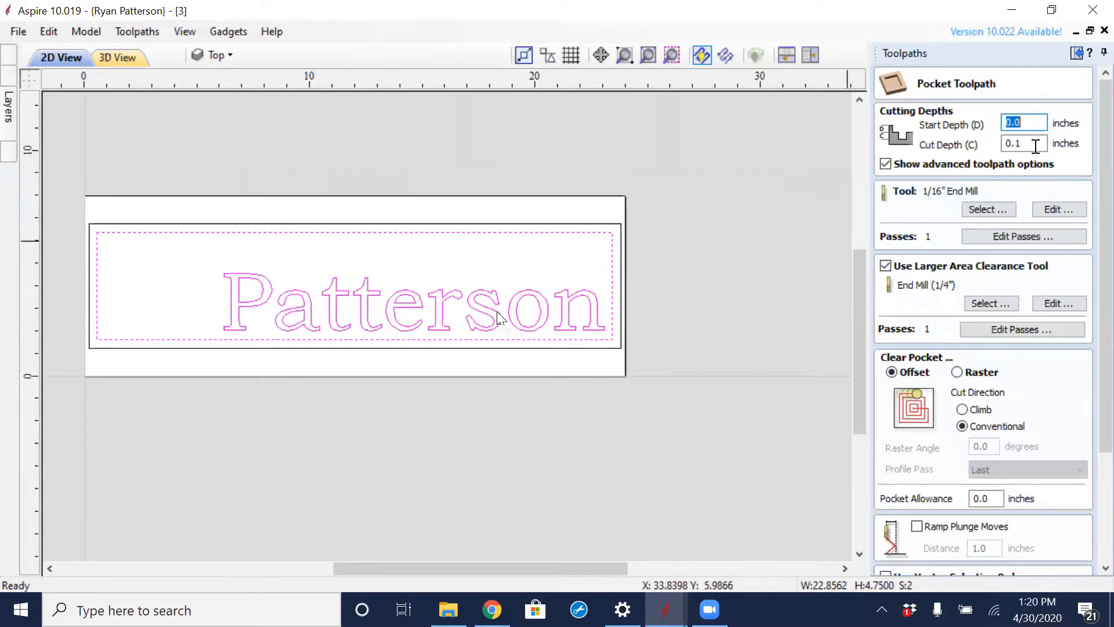
{"action": "left_click", "coordinate": [991, 210]}
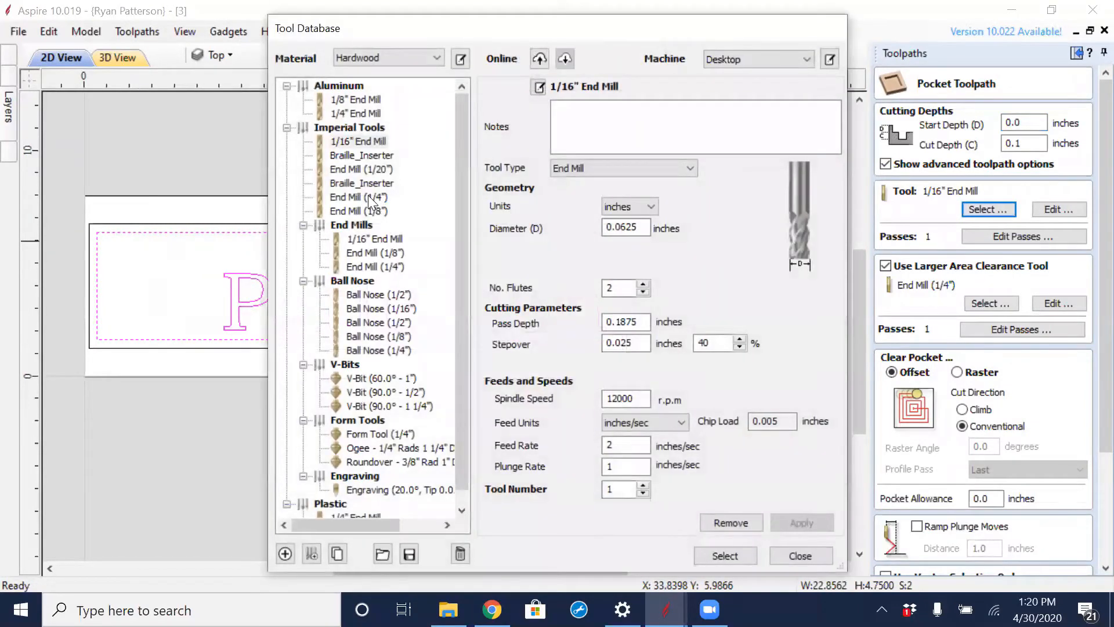
{"action": "left_click", "coordinate": [350, 212]}
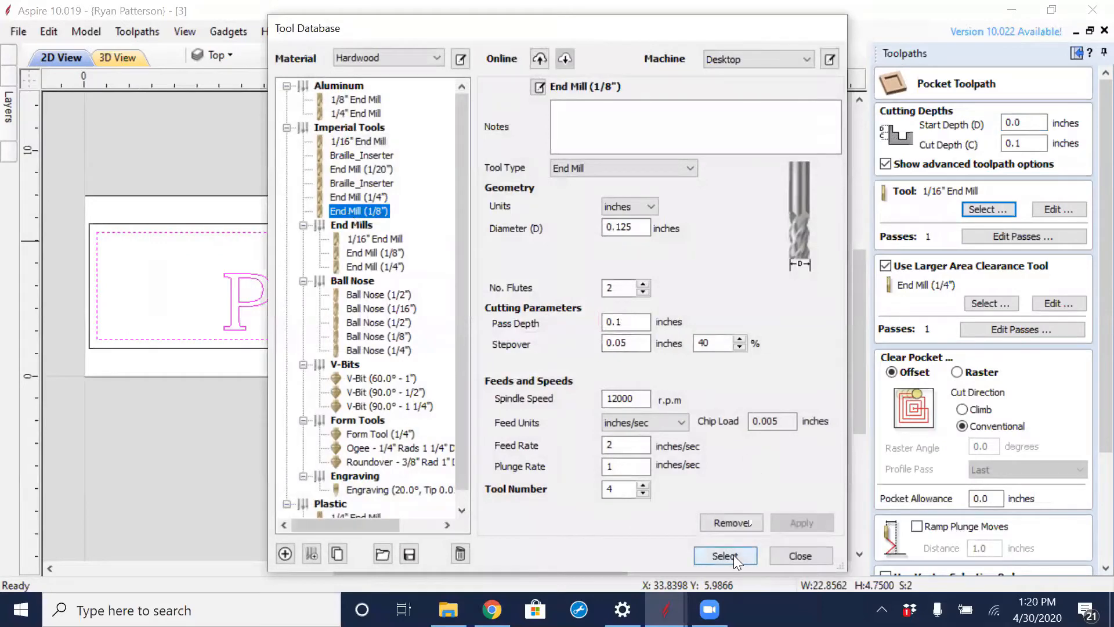
{"action": "left_click", "coordinate": [727, 555]}
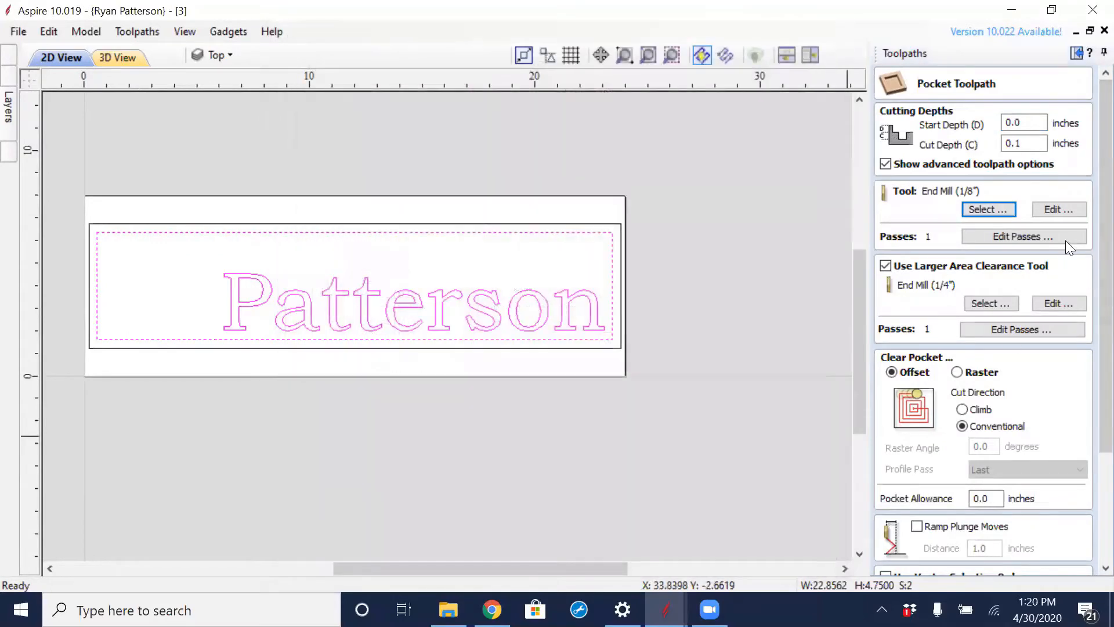
- Name the pocket toolpath Top and calculate it
{"action": "scroll", "coordinate": [1086, 229], "scroll_direction": "down", "scroll_amount": 5}
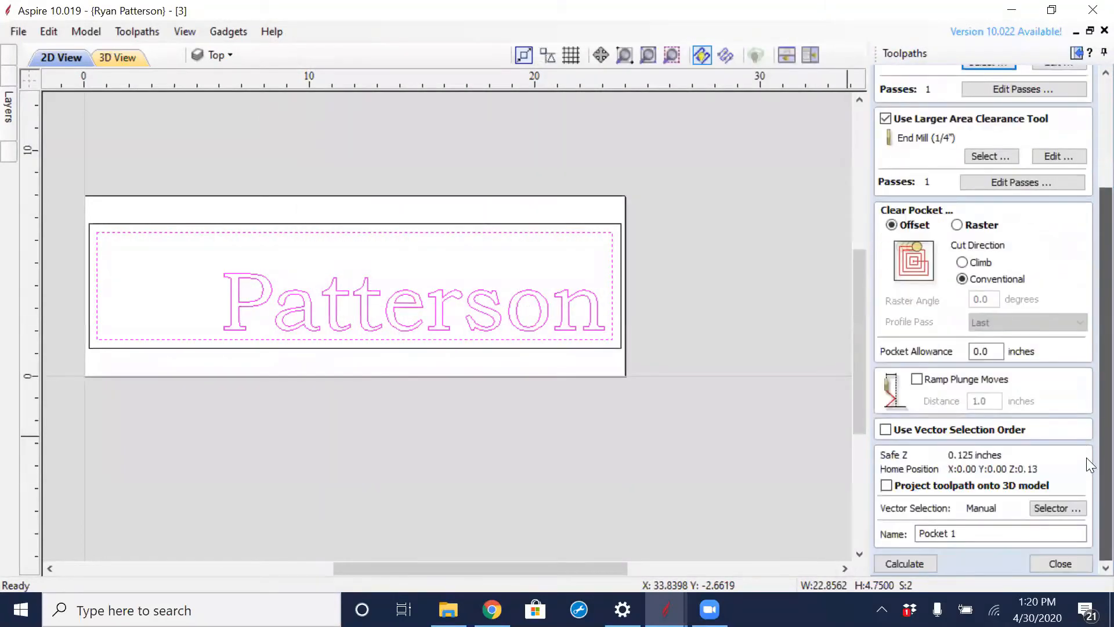
{"action": "left_click_drag", "start_coordinate": [967, 532], "coordinate": [880, 533]}
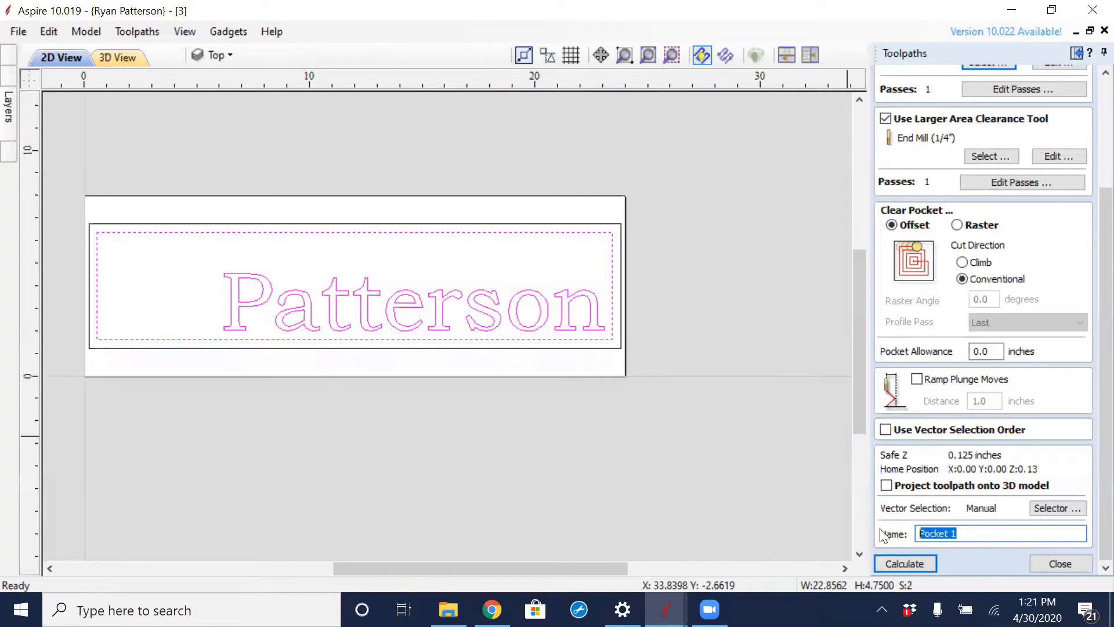
{"action": "type", "text": "Top"}
{"action": "left_click", "coordinate": [916, 565]}
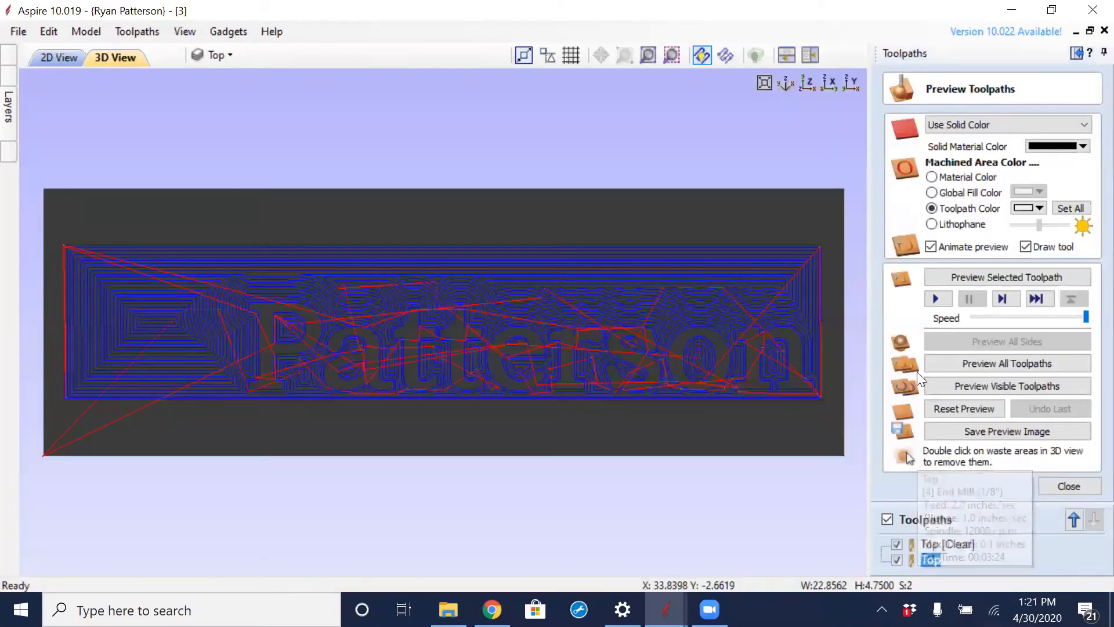
- Preview all toolpaths on the 3D board and check the carved surname from an angled view
{"action": "left_click_drag", "start_coordinate": [655, 391], "coordinate": [616, 348]}
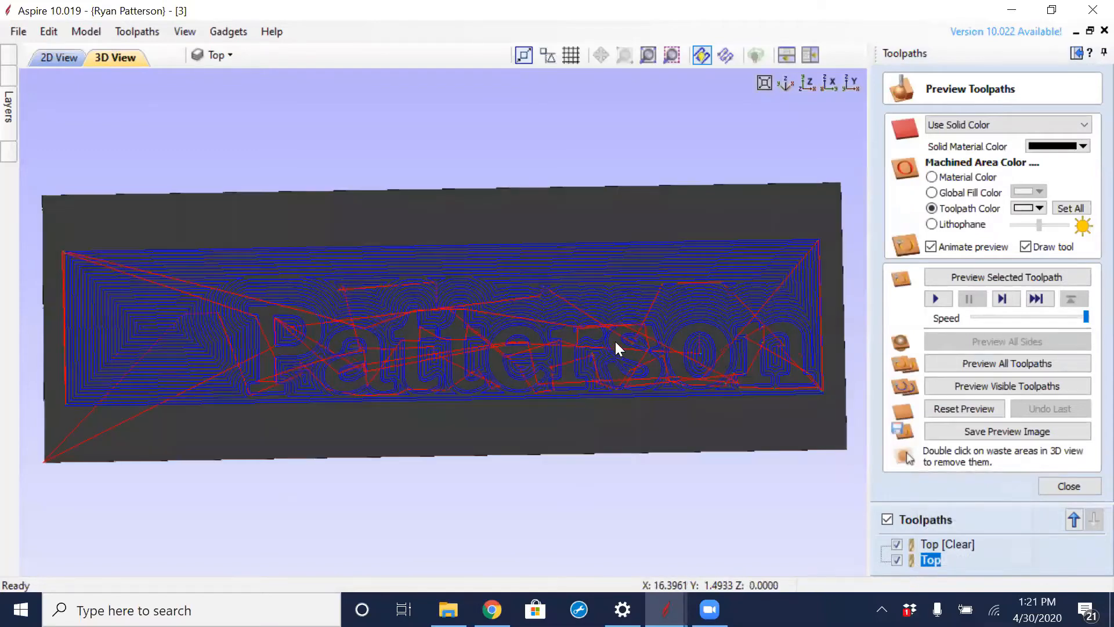
{"action": "left_click", "coordinate": [998, 366]}
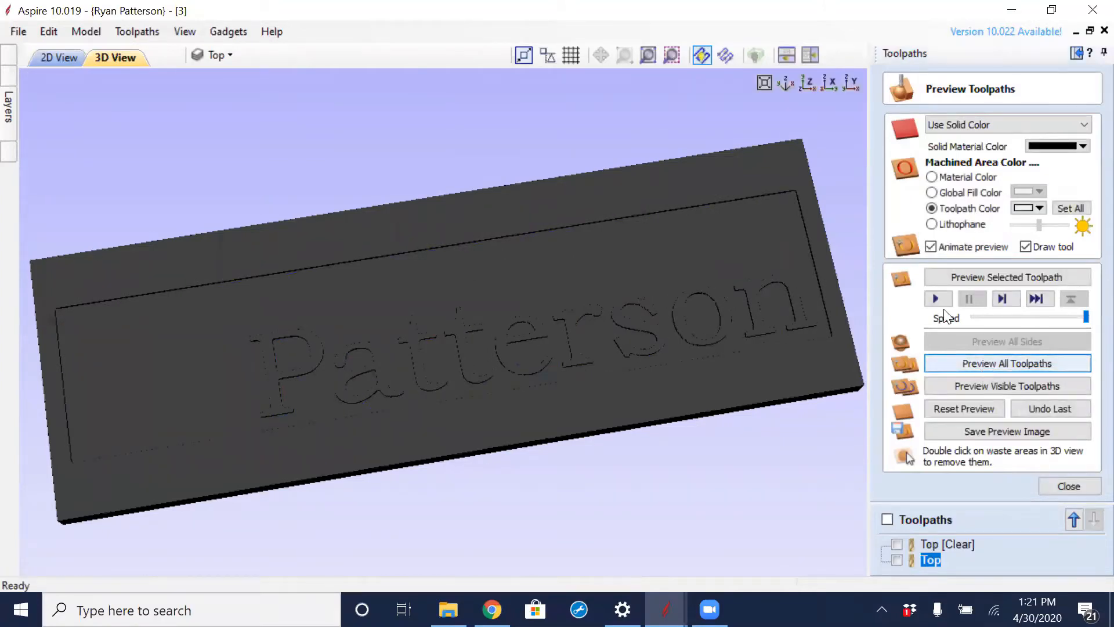
{"action": "left_click_drag", "start_coordinate": [549, 390], "coordinate": [561, 316]}
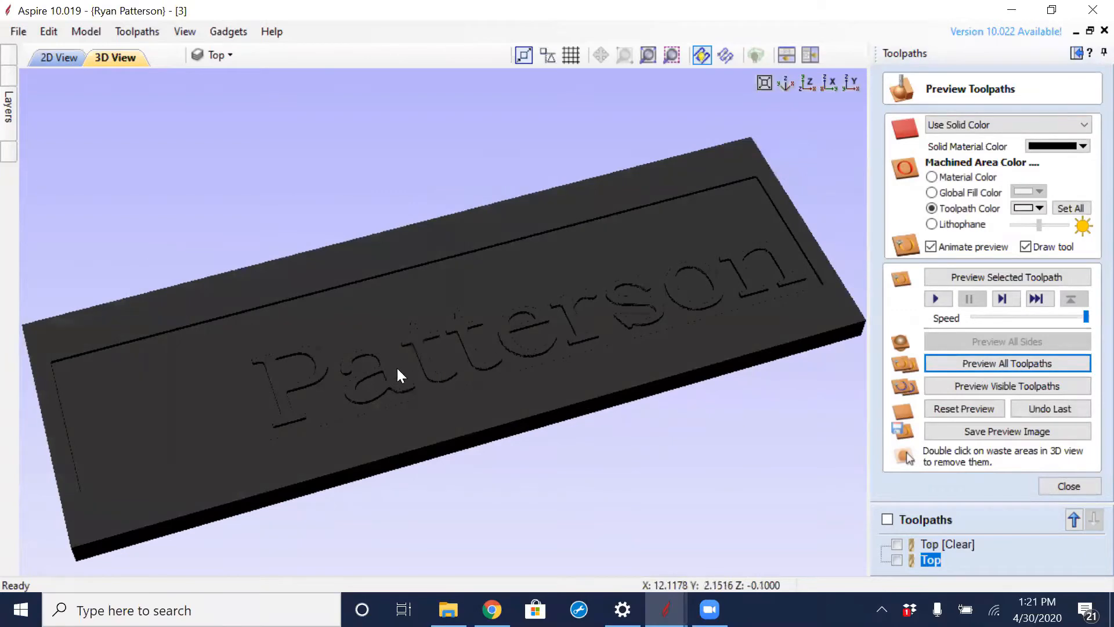
{"action": "scroll", "coordinate": [397, 367], "scroll_direction": "up", "scroll_amount": 5}
{"action": "scroll", "coordinate": [534, 370], "scroll_direction": "down", "scroll_amount": 5}
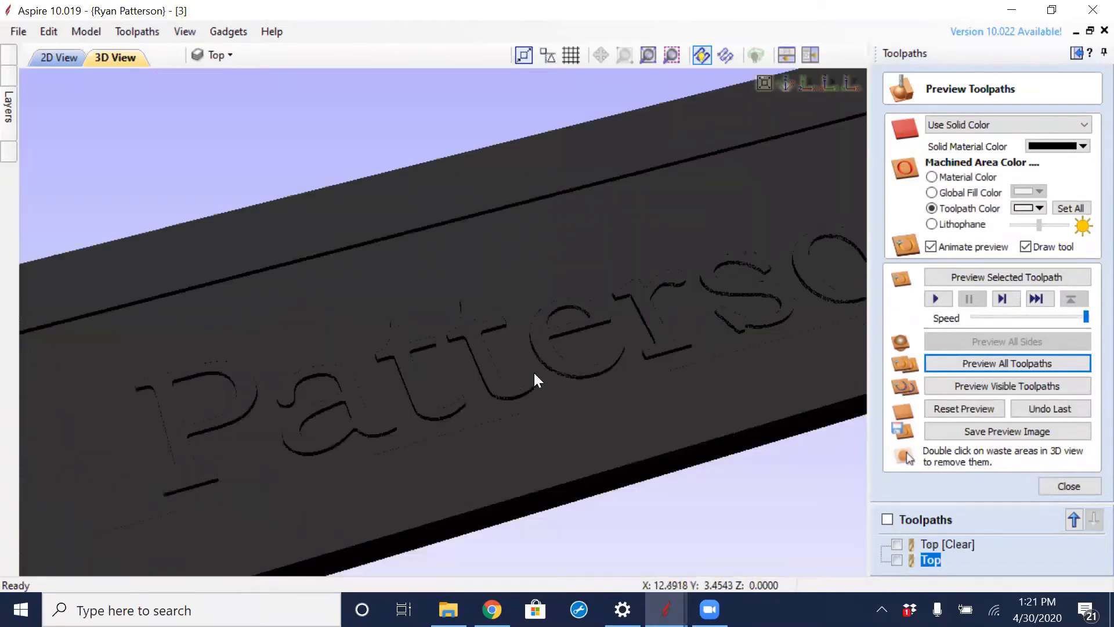
{"action": "scroll", "coordinate": [731, 427], "scroll_direction": "down", "scroll_amount": 2}
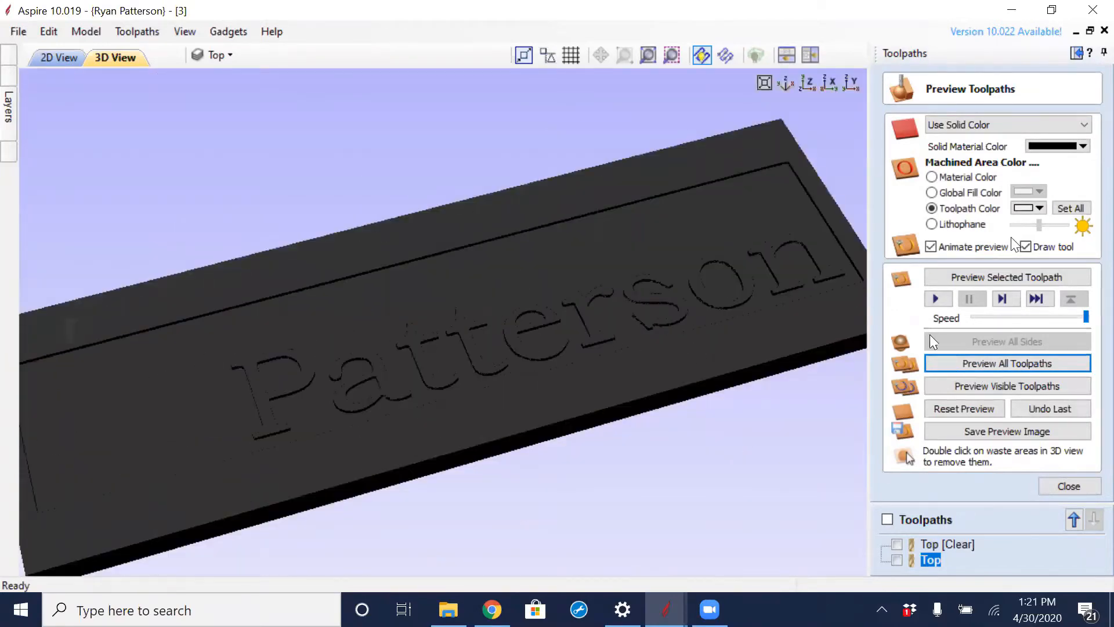
{"action": "scroll", "coordinate": [657, 388], "scroll_direction": "down", "scroll_amount": 2}
{"action": "left_click_drag", "start_coordinate": [658, 387], "coordinate": [678, 423]}
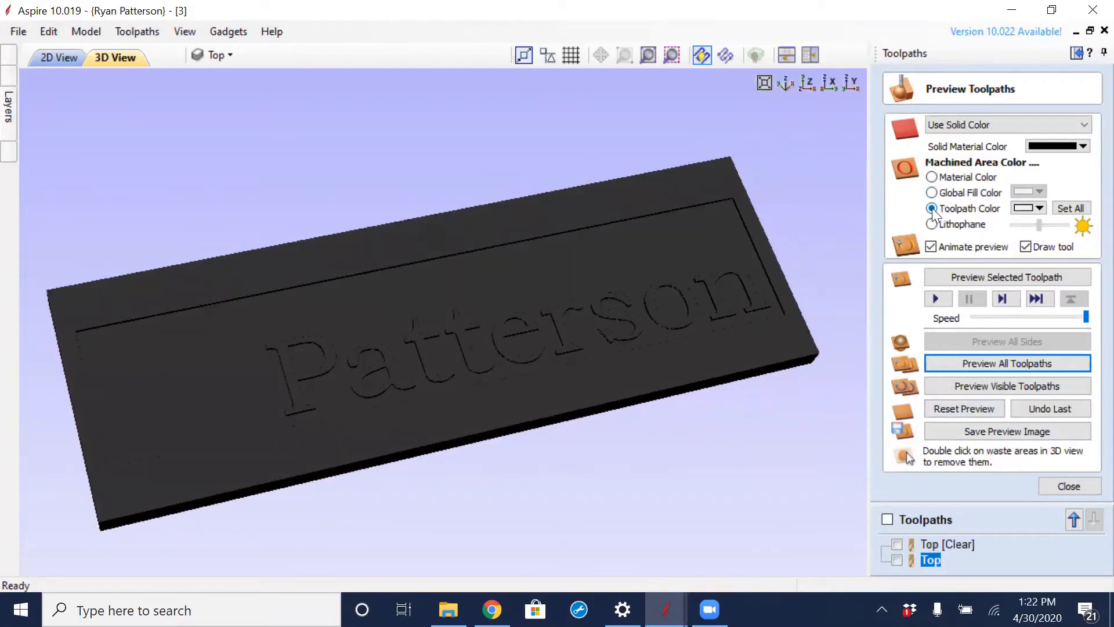
- Color the machined area by toolpath and set the Top toolpath's color to Gold
{"action": "left_click", "coordinate": [931, 177]}
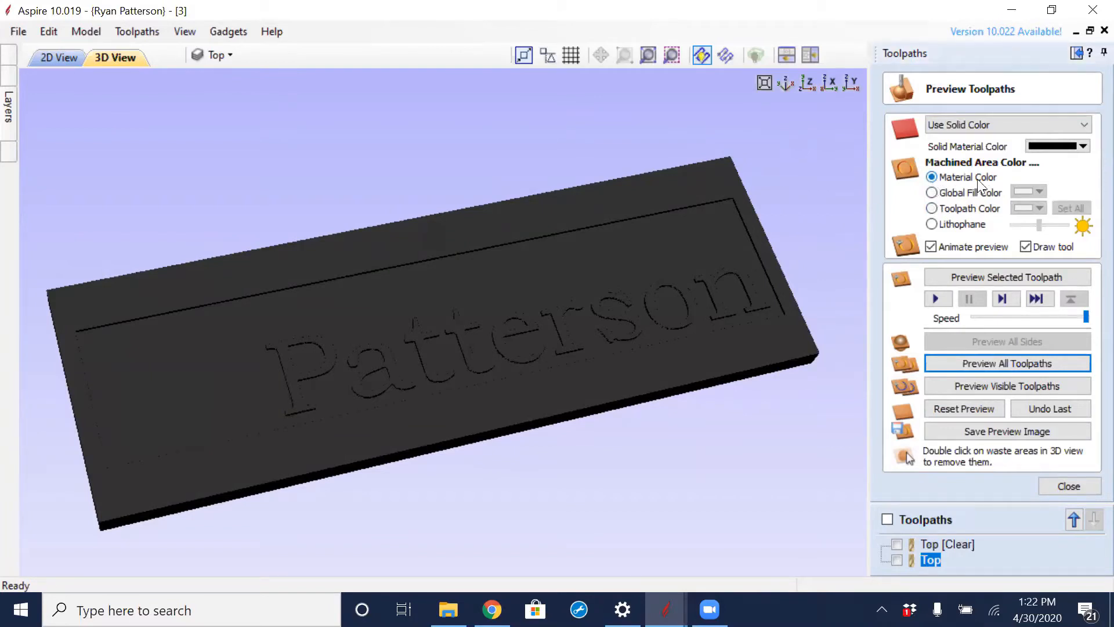
{"action": "left_click", "coordinate": [932, 209]}
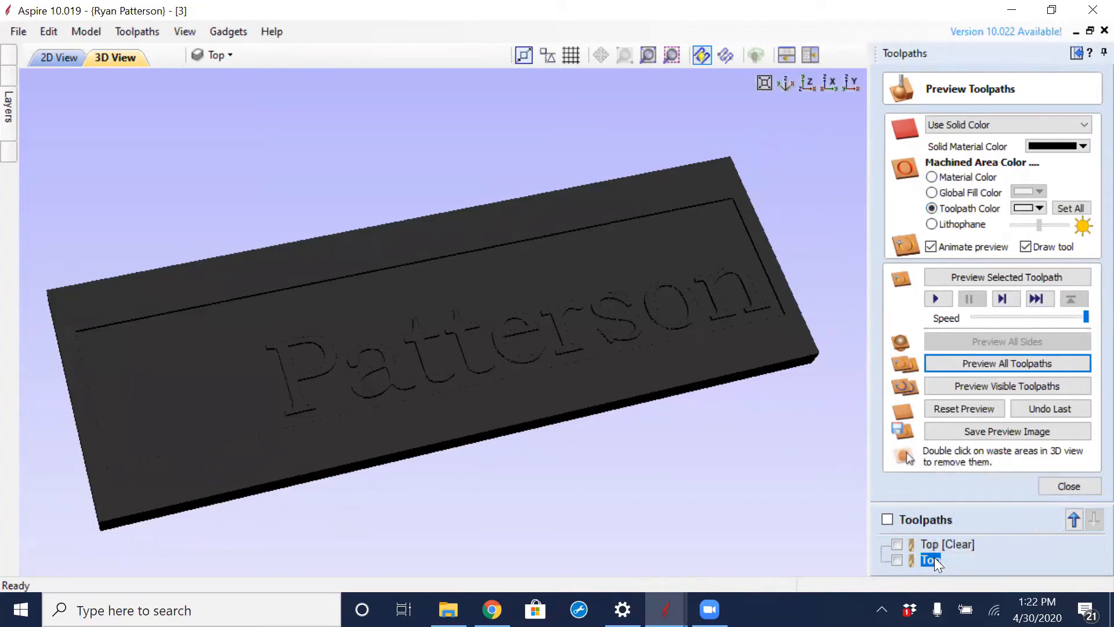
{"action": "left_click", "coordinate": [1039, 208]}
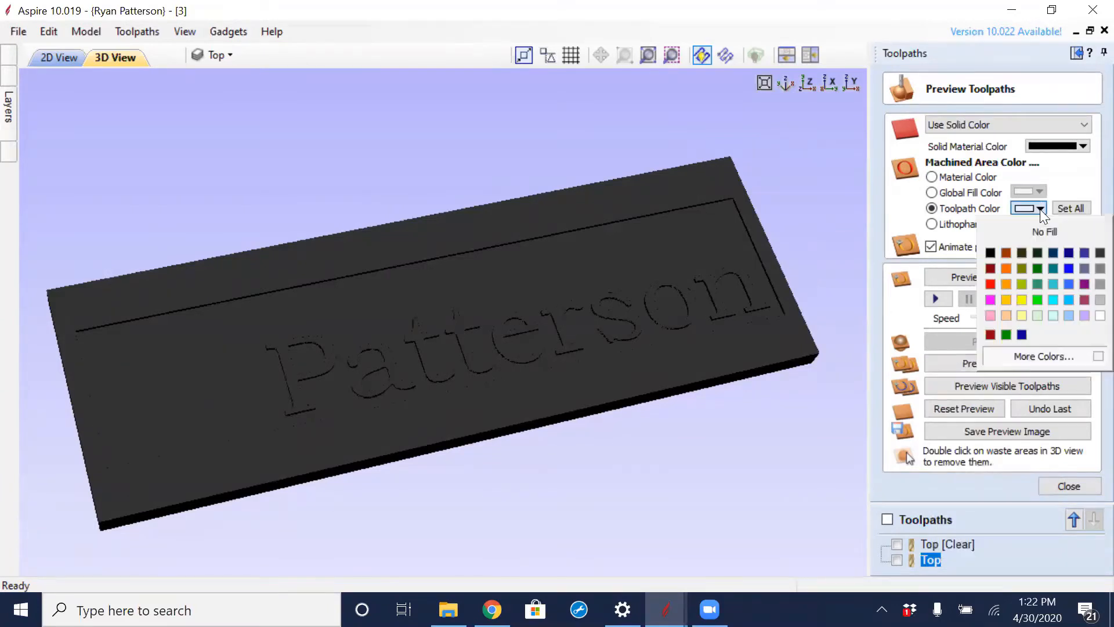
{"action": "left_click", "coordinate": [1005, 299]}
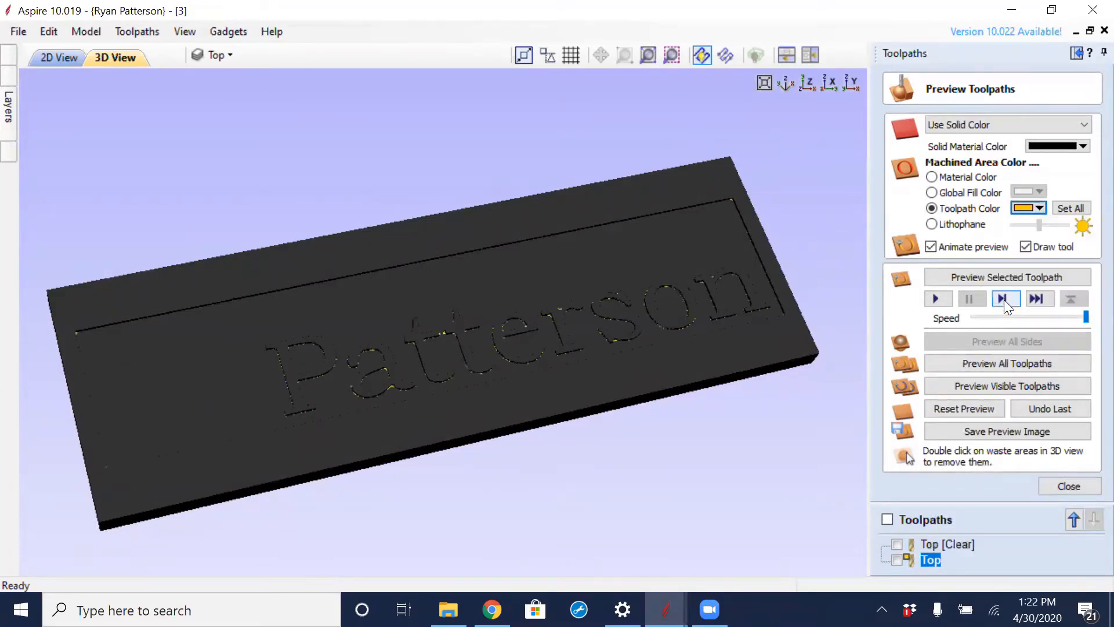
- Set the Top [Clear] toolpath's machined area color to Gold
{"action": "scroll", "coordinate": [632, 312], "scroll_direction": "up", "scroll_amount": 4}
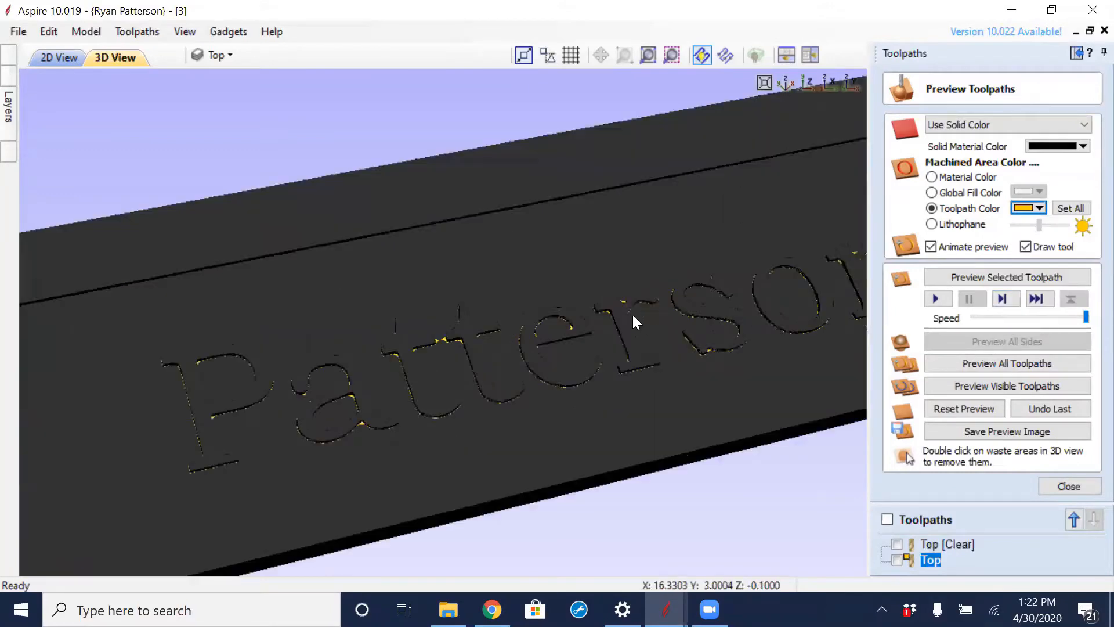
{"action": "left_click_drag", "start_coordinate": [544, 381], "coordinate": [495, 430]}
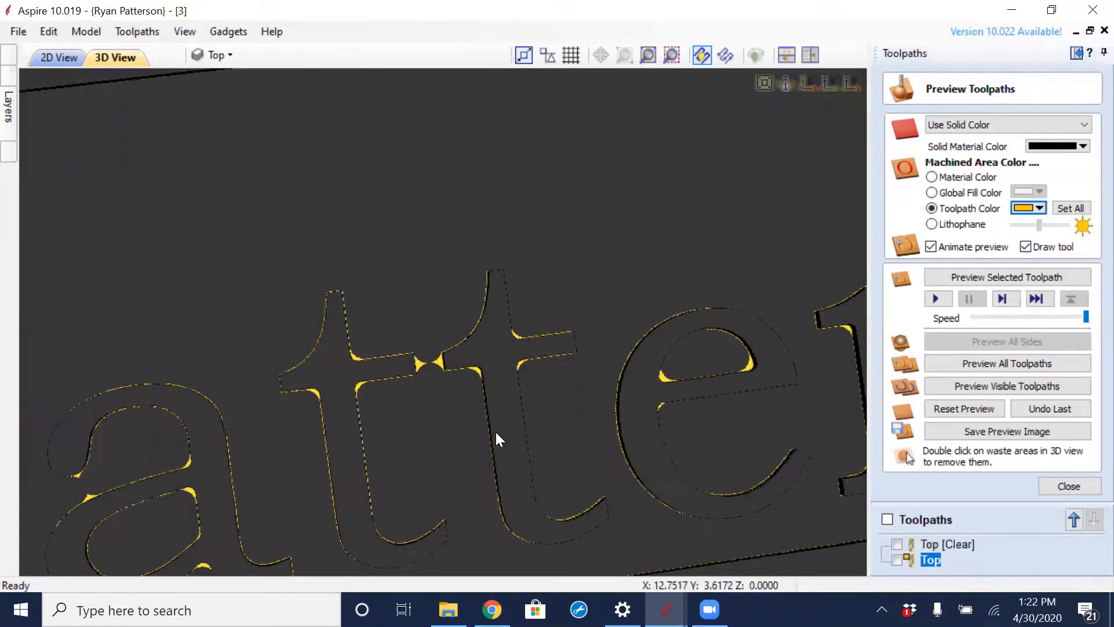
{"action": "scroll", "coordinate": [416, 345], "scroll_direction": "up", "scroll_amount": 2}
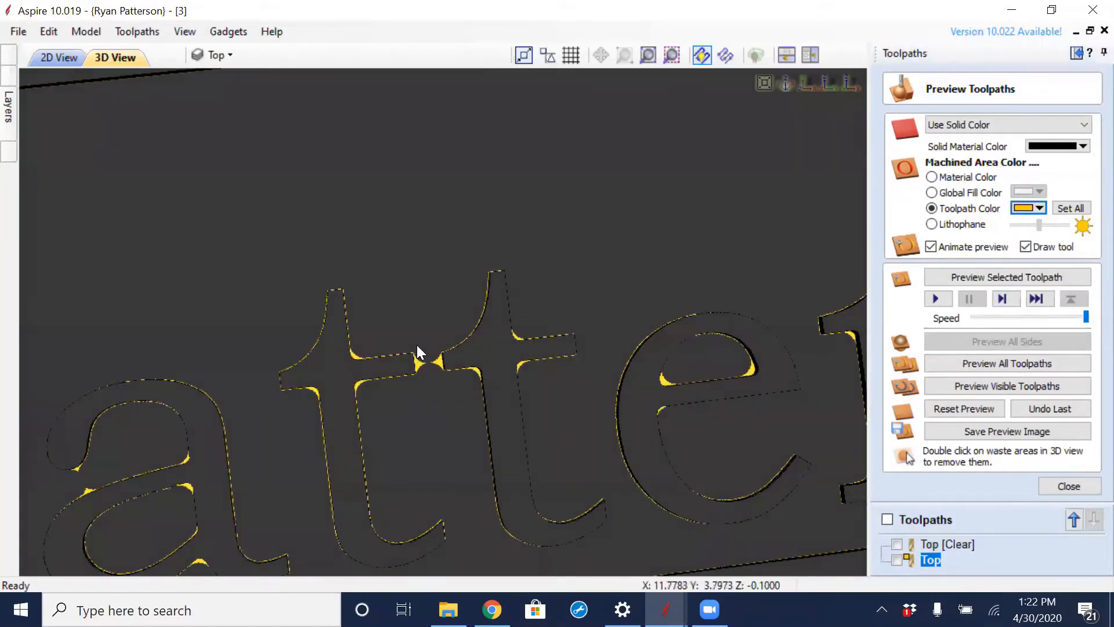
{"action": "left_click", "coordinate": [933, 546]}
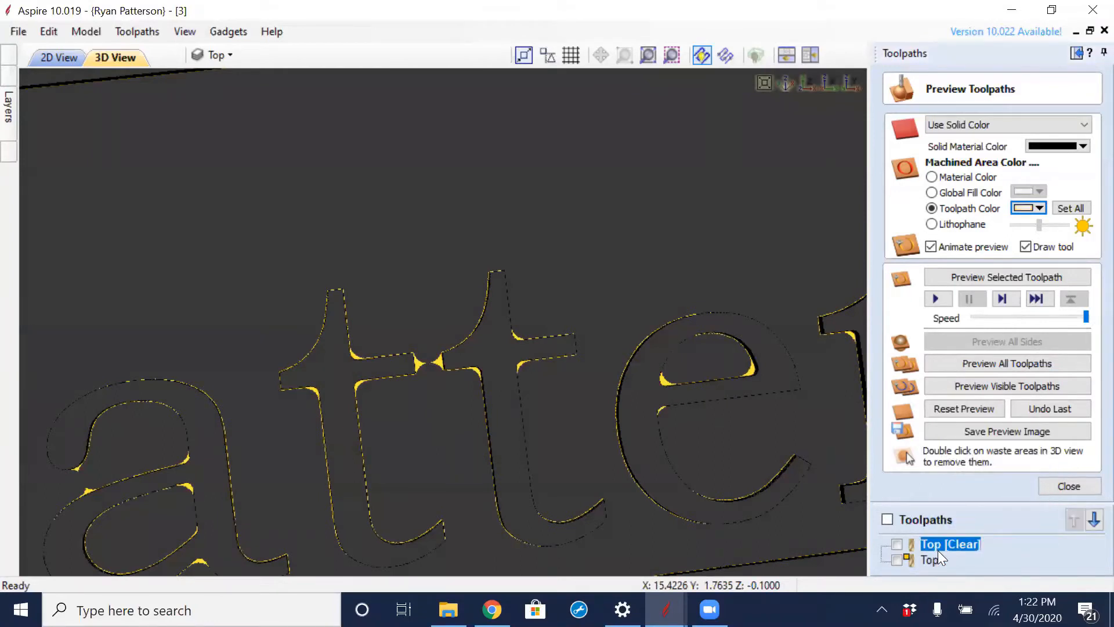
{"action": "left_click", "coordinate": [1038, 209]}
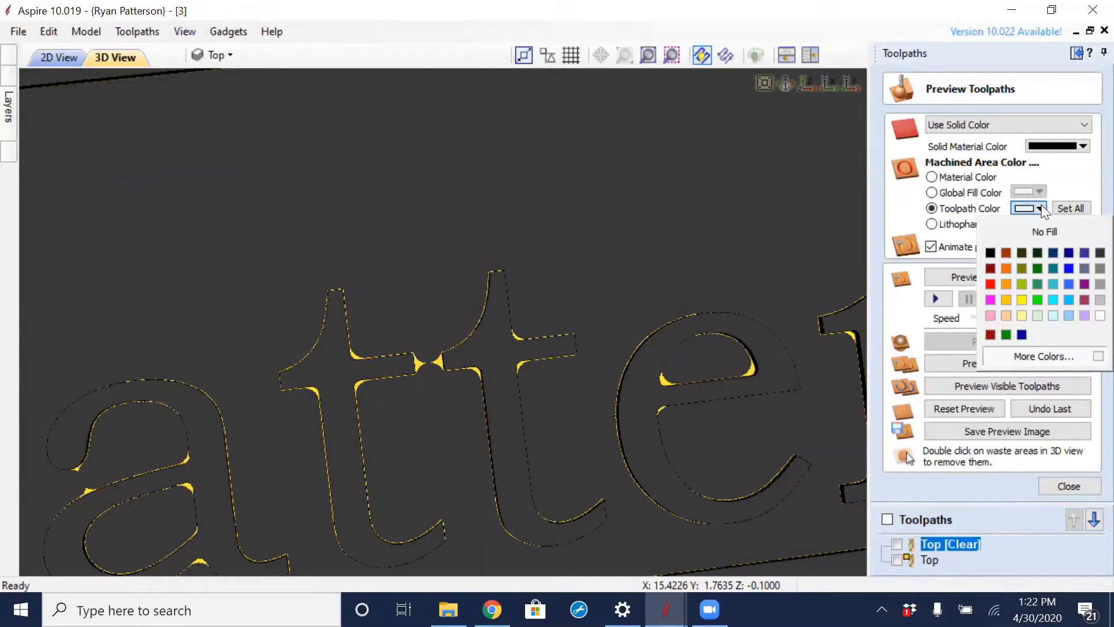
{"action": "left_click", "coordinate": [1006, 299]}
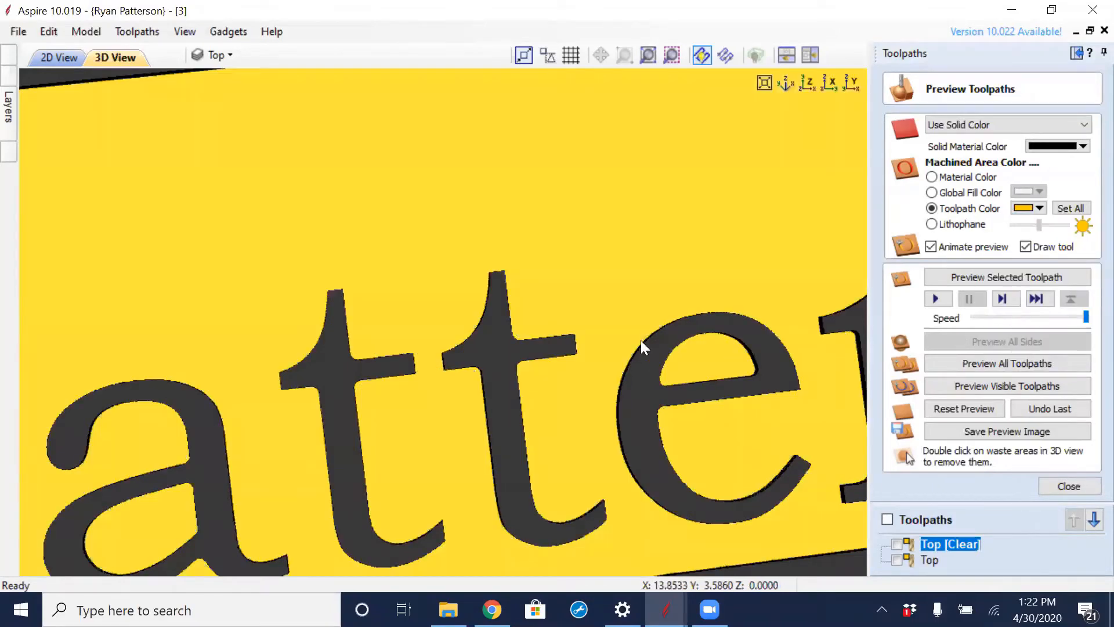
- Examine the pocketed gap between the surname's two t's and the surrounding letter edges in the 3D preview
{"action": "scroll", "coordinate": [610, 319], "scroll_direction": "down", "scroll_amount": 3}
{"action": "scroll", "coordinate": [667, 334], "scroll_direction": "down", "scroll_amount": 3}
{"action": "left_click_drag", "start_coordinate": [693, 211], "coordinate": [407, 387]}
{"action": "scroll", "coordinate": [407, 387], "scroll_direction": "up", "scroll_amount": 5}
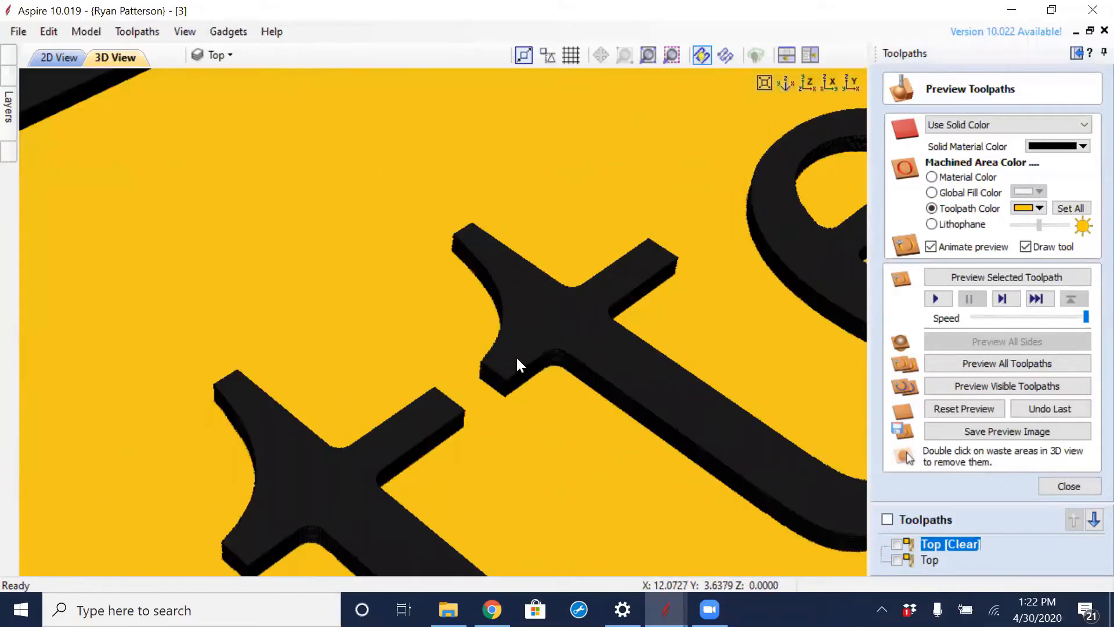
{"action": "scroll", "coordinate": [529, 400], "scroll_direction": "down", "scroll_amount": 5}
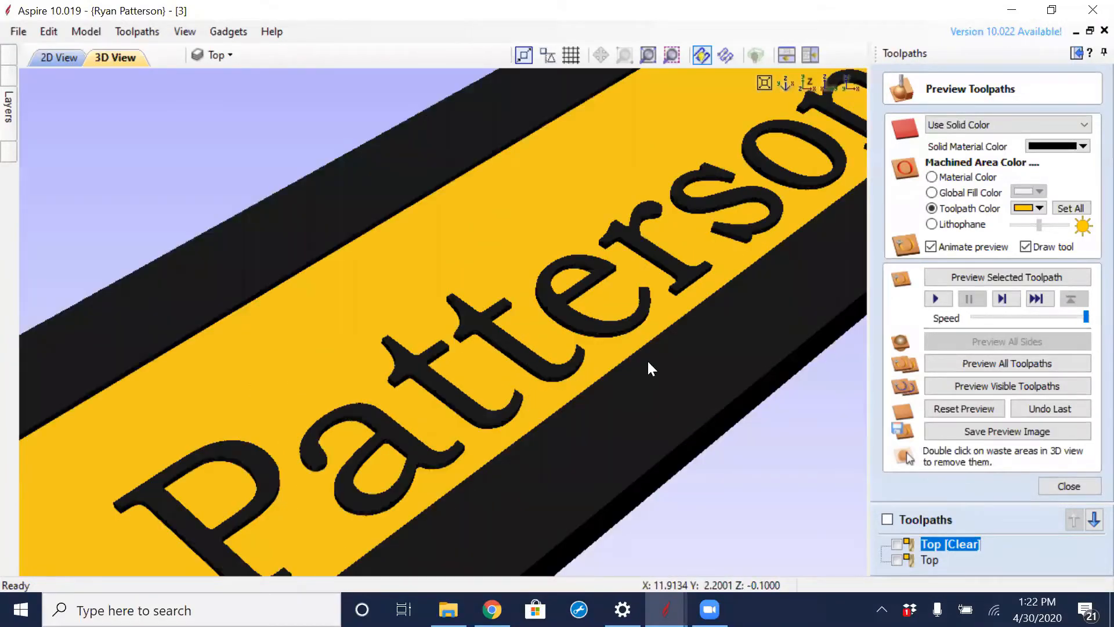
- In the 2D view, hide the Top layer, then show the Bottom layer and make it the active layer
{"action": "scroll", "coordinate": [648, 361], "scroll_direction": "down", "scroll_amount": 3}
{"action": "left_click_drag", "start_coordinate": [729, 357], "coordinate": [619, 467]}
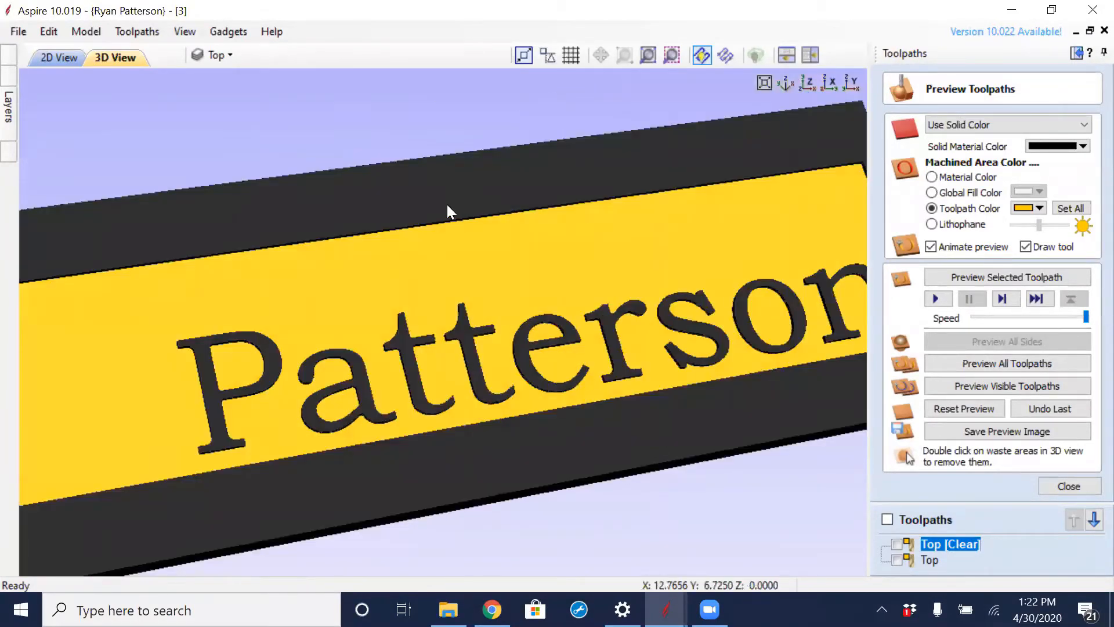
{"action": "scroll", "coordinate": [252, 117], "scroll_direction": "down", "scroll_amount": 3}
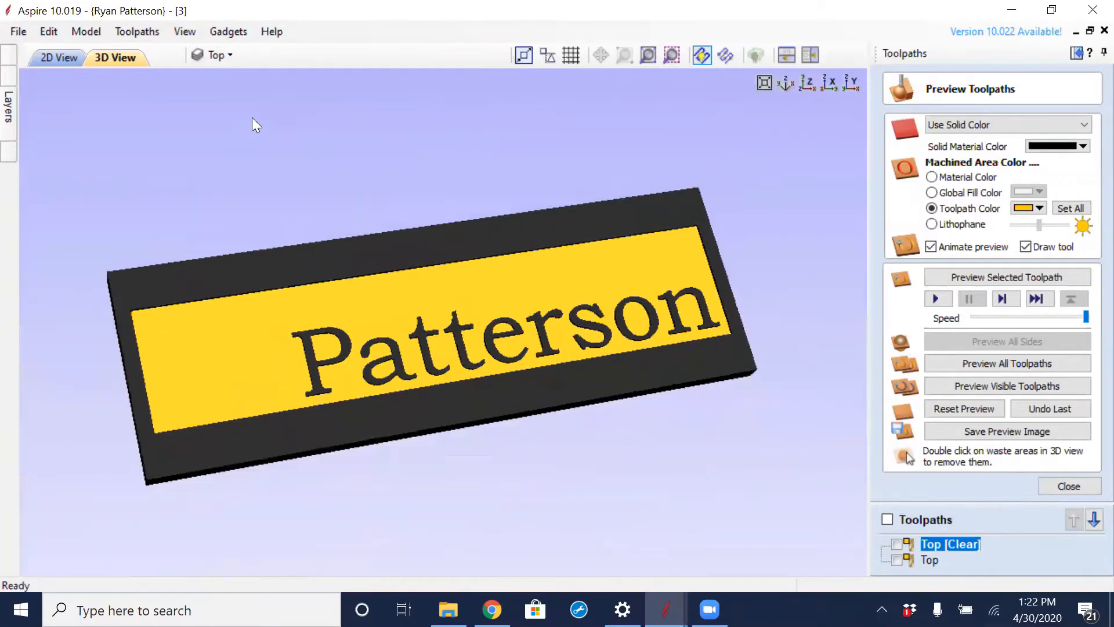
{"action": "left_click", "coordinate": [60, 58]}
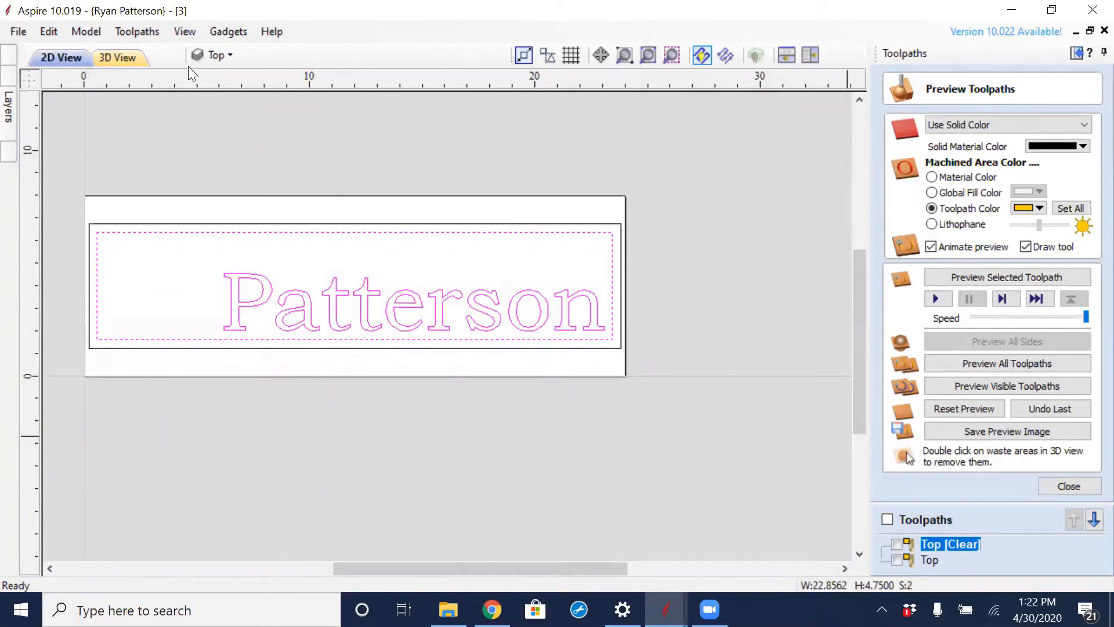
{"action": "left_click", "coordinate": [231, 53]}
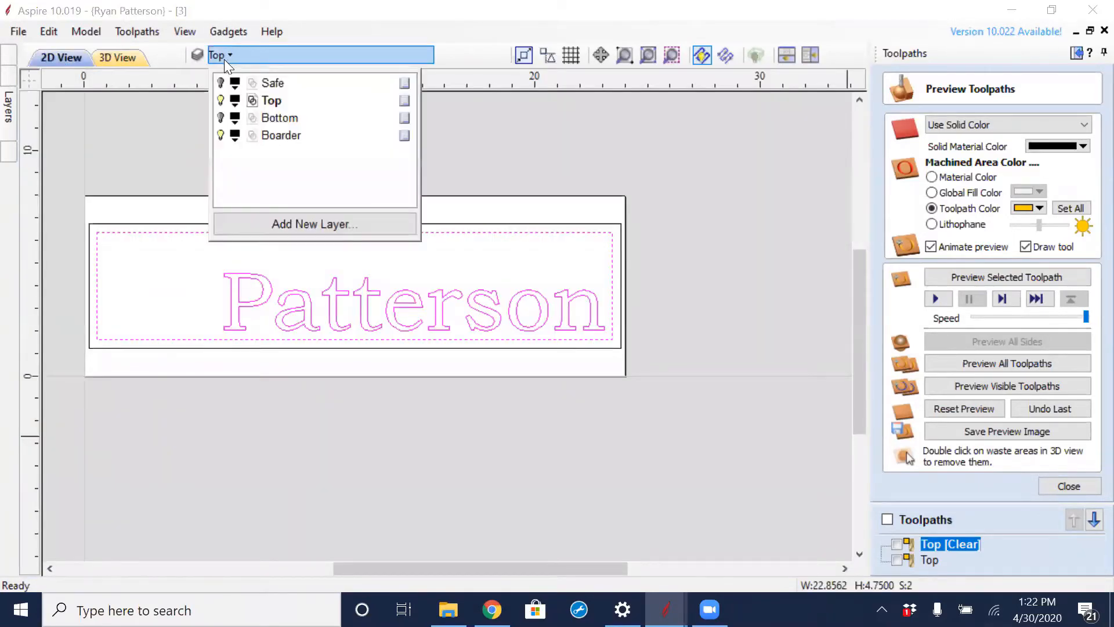
{"action": "left_click", "coordinate": [220, 100]}
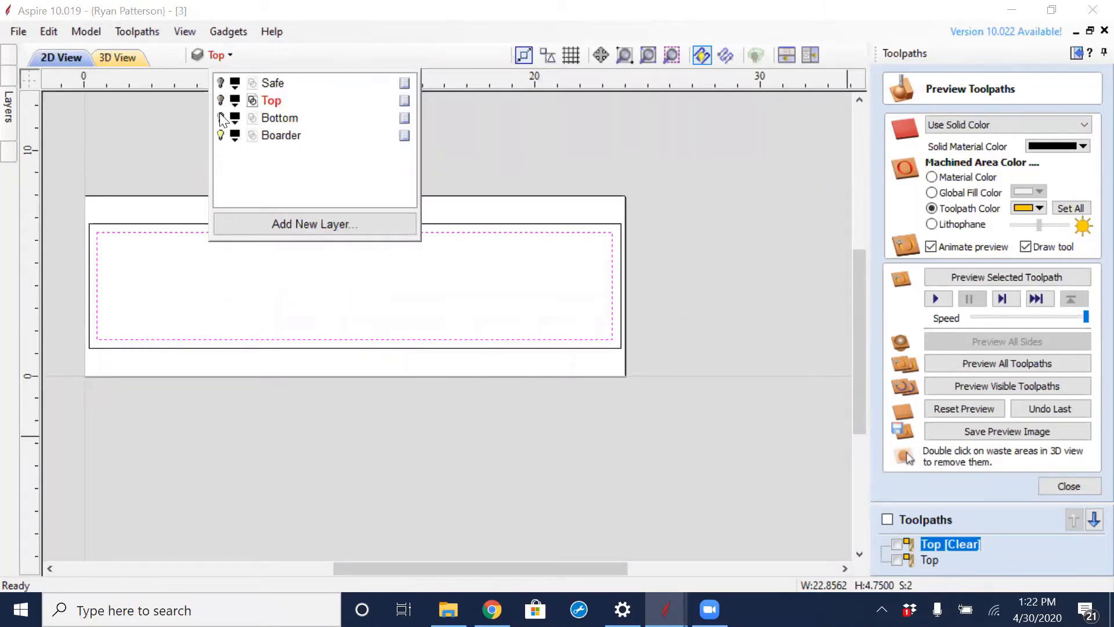
{"action": "left_click", "coordinate": [221, 118]}
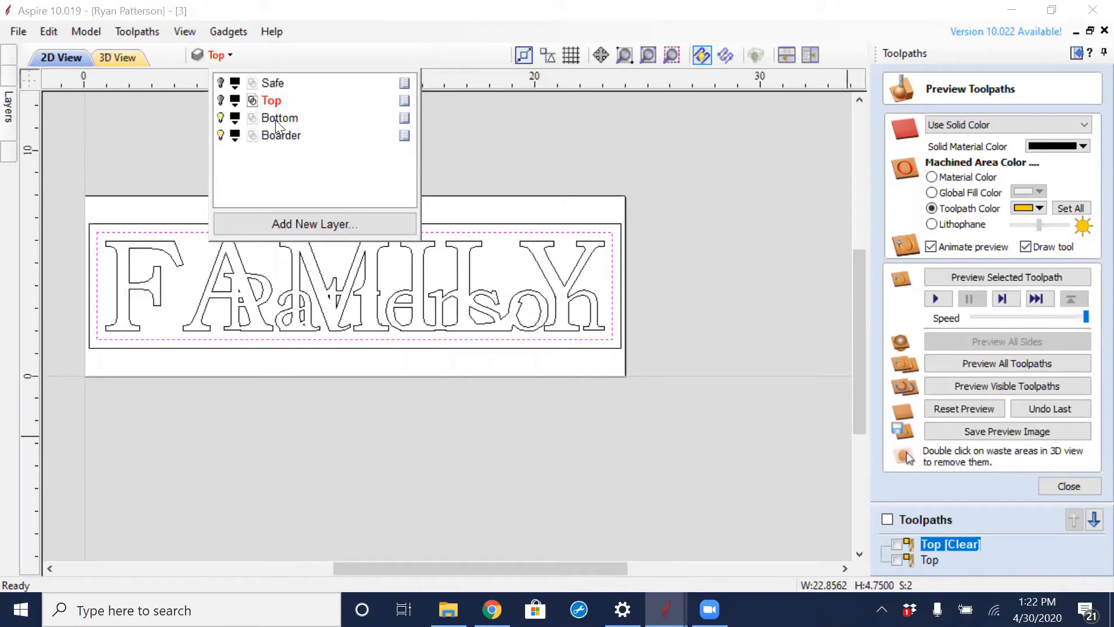
{"action": "left_click", "coordinate": [275, 119]}
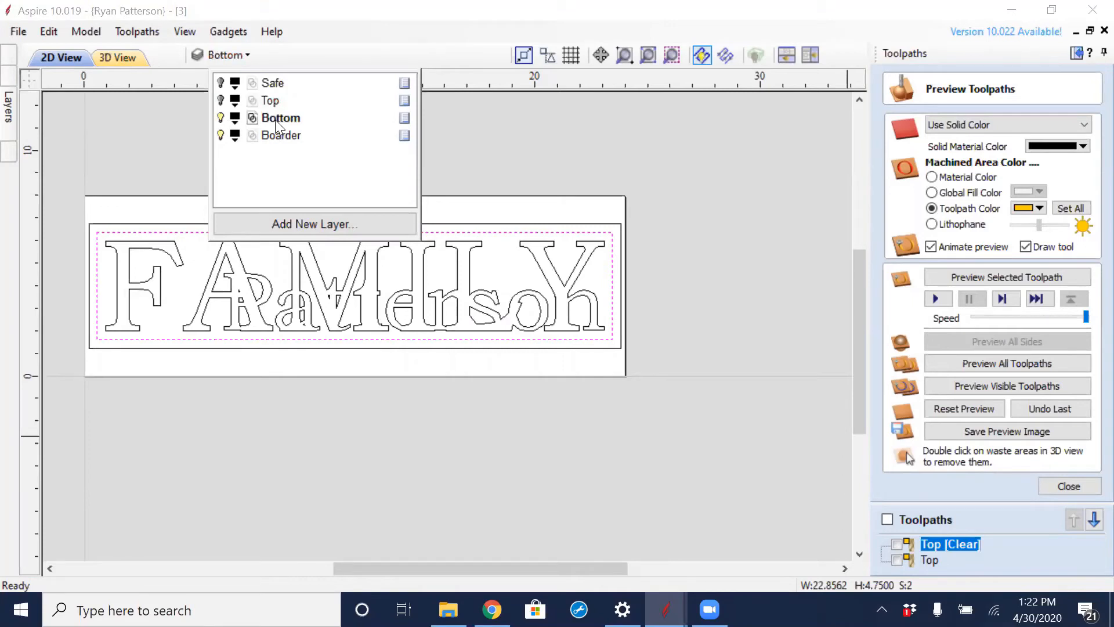
{"action": "left_click", "coordinate": [469, 148]}
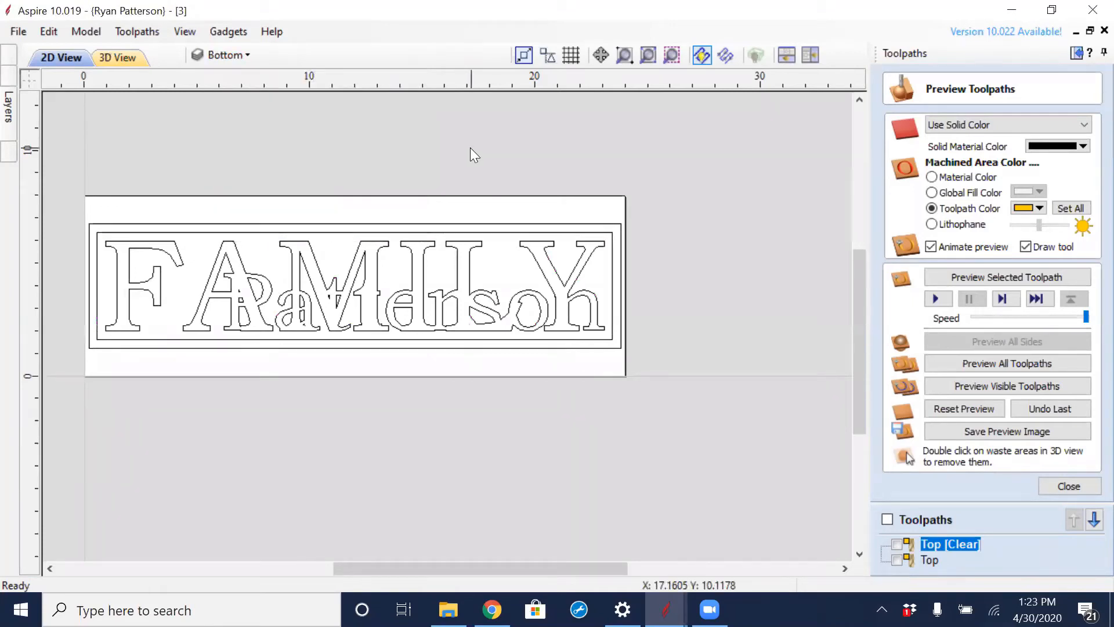
- Start a new pocket toolpath and select the inner border together with the merged FAMILY and surname outlines
{"action": "left_click", "coordinate": [1083, 486]}
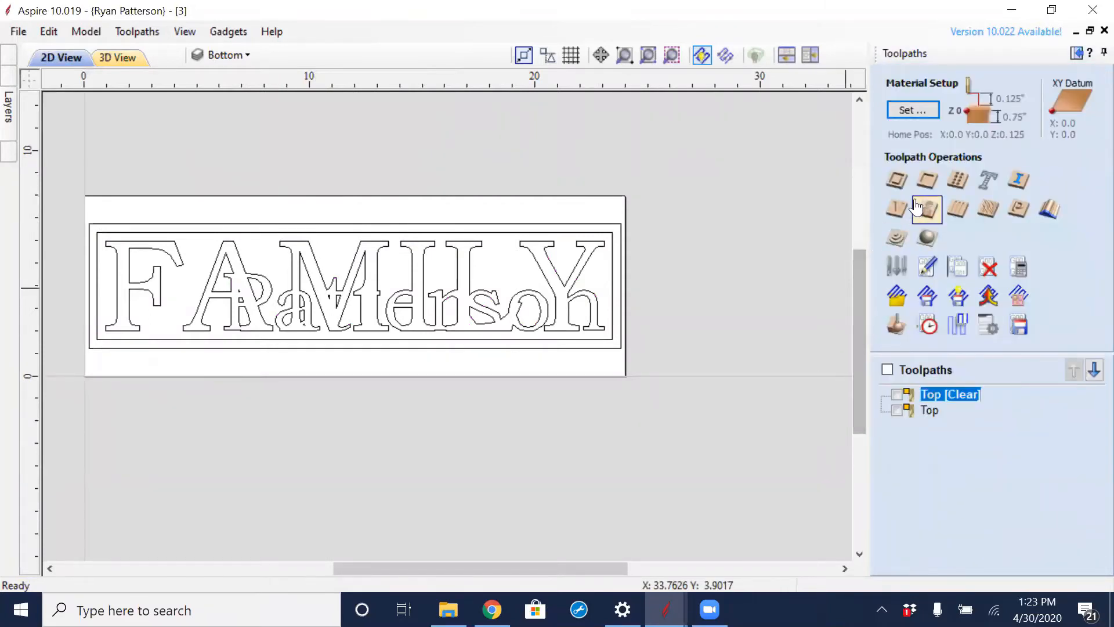
{"action": "left_click", "coordinate": [927, 183]}
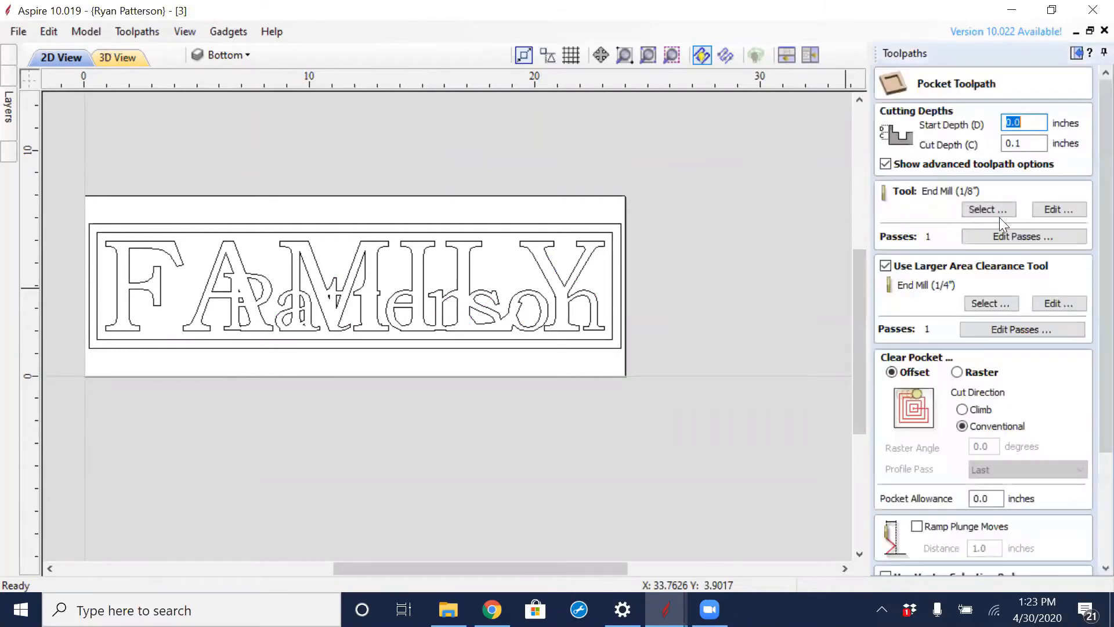
{"action": "left_click", "coordinate": [523, 234]}
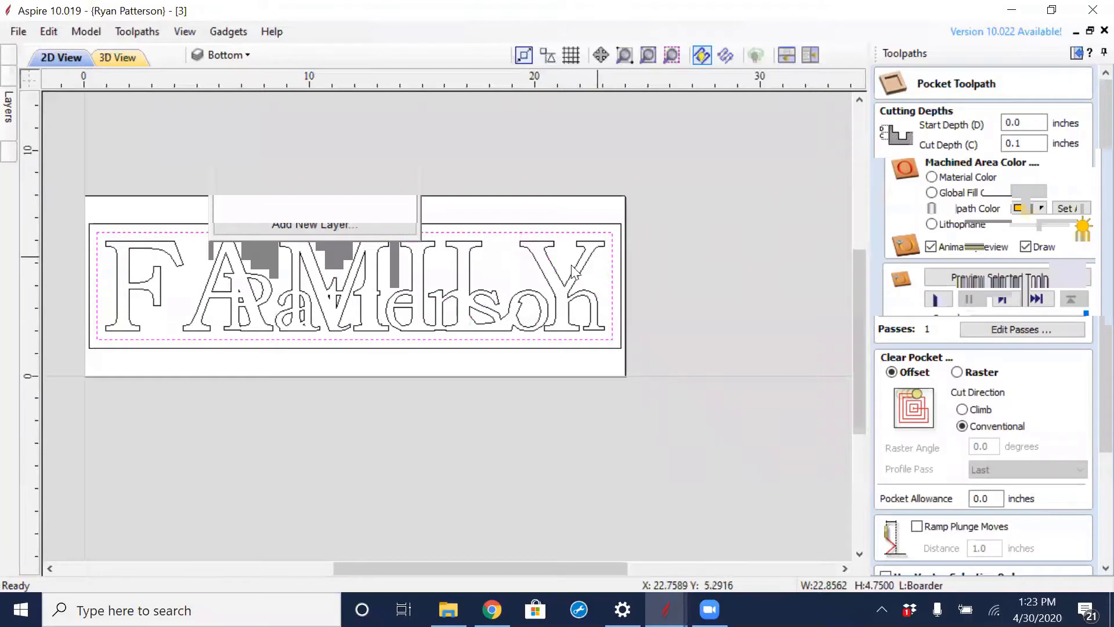
{"action": "left_click_drag", "start_coordinate": [597, 256], "coordinate": [102, 336]}
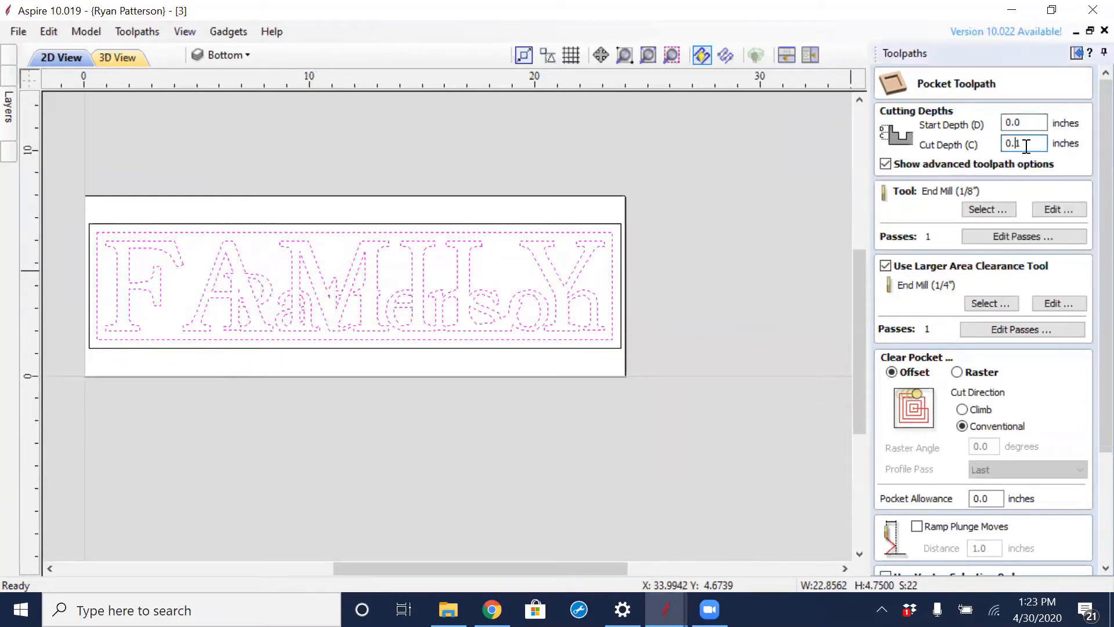
- Set the pocket toolpath's start depth to 0.1 inches
{"action": "left_click_drag", "start_coordinate": [1018, 145], "coordinate": [1031, 142]}
{"action": "left_click", "coordinate": [1026, 123]}
{"action": "key", "text": "BackSpace"}
{"action": "type", "text": "1"}
- Name the pocket toolpath Bottom and calculate it
{"action": "scroll", "coordinate": [1087, 149], "scroll_direction": "down", "scroll_amount": 3}
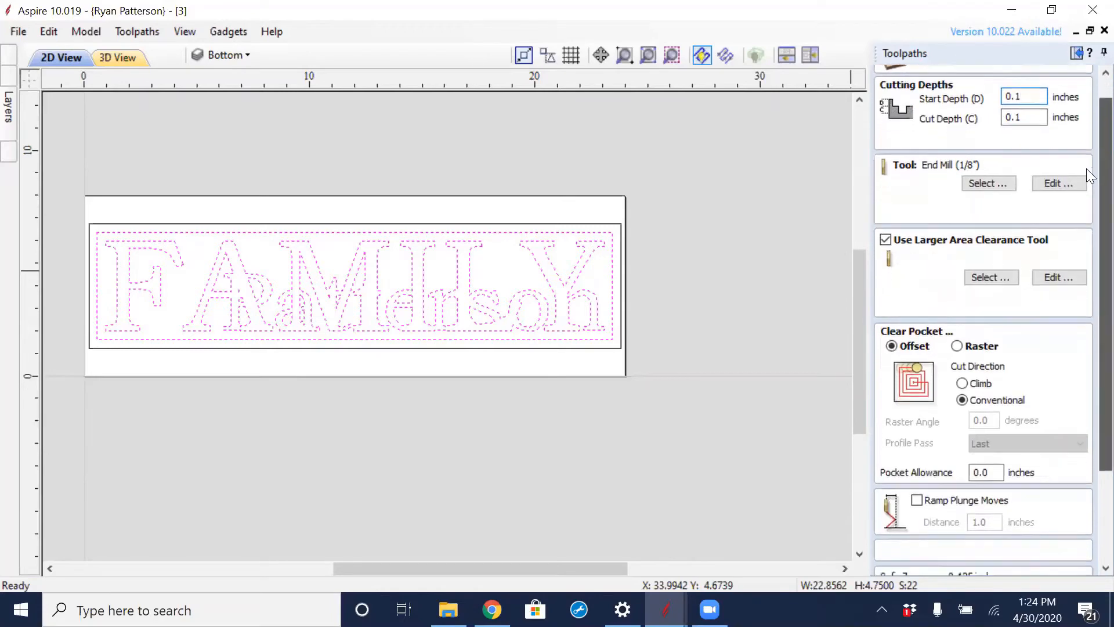
{"action": "scroll", "coordinate": [1089, 256], "scroll_direction": "down", "scroll_amount": 2}
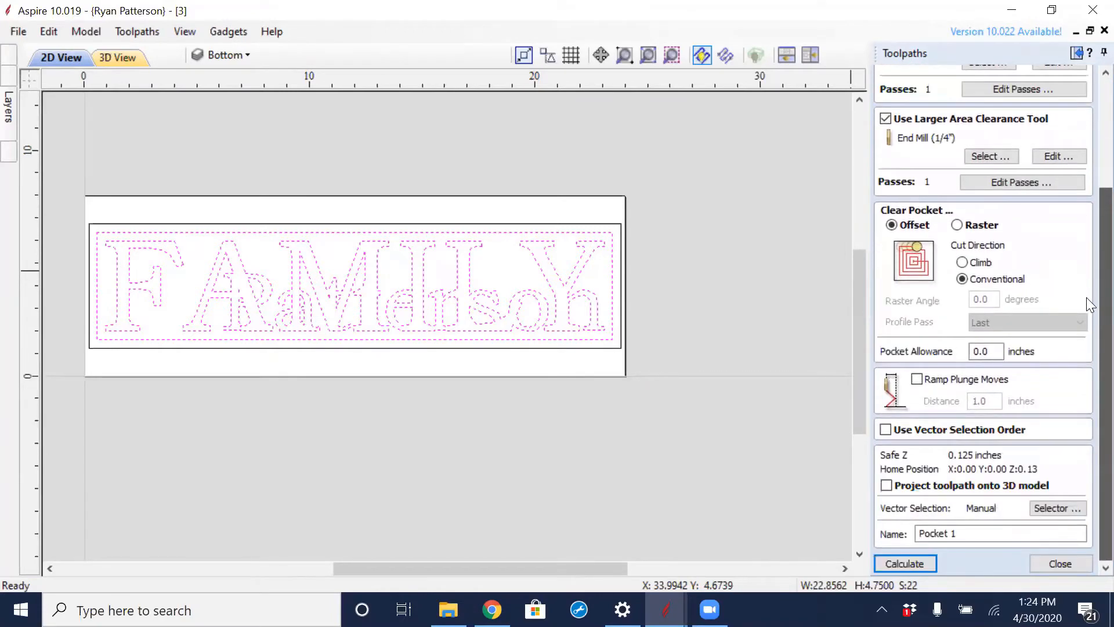
{"action": "left_click_drag", "start_coordinate": [968, 532], "coordinate": [898, 542]}
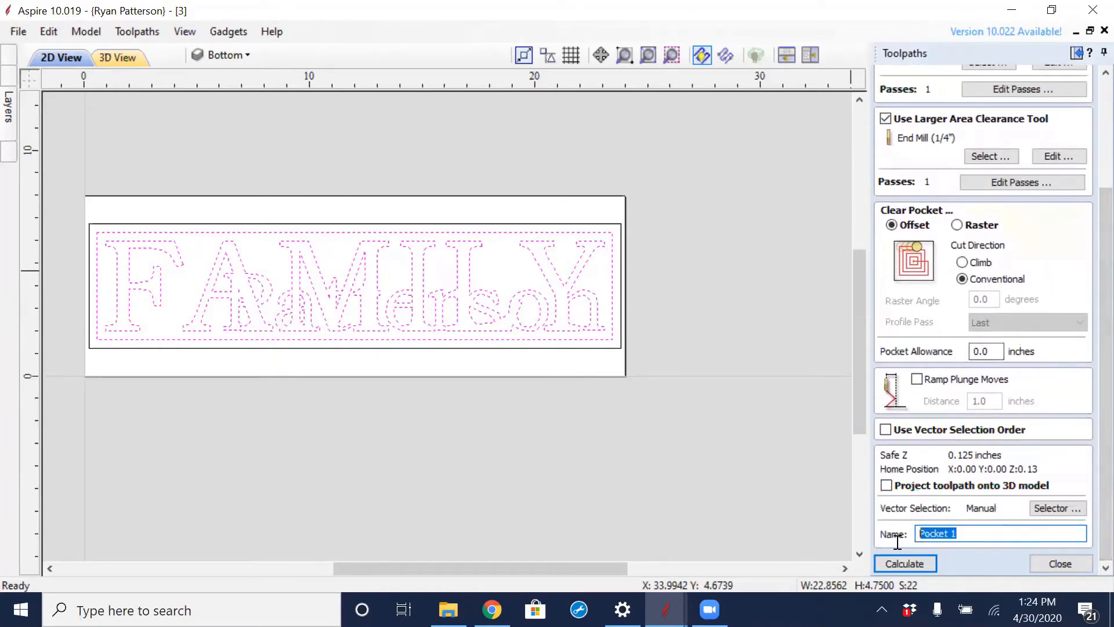
{"action": "type", "text": "Bottom"}
{"action": "left_click", "coordinate": [919, 561]}
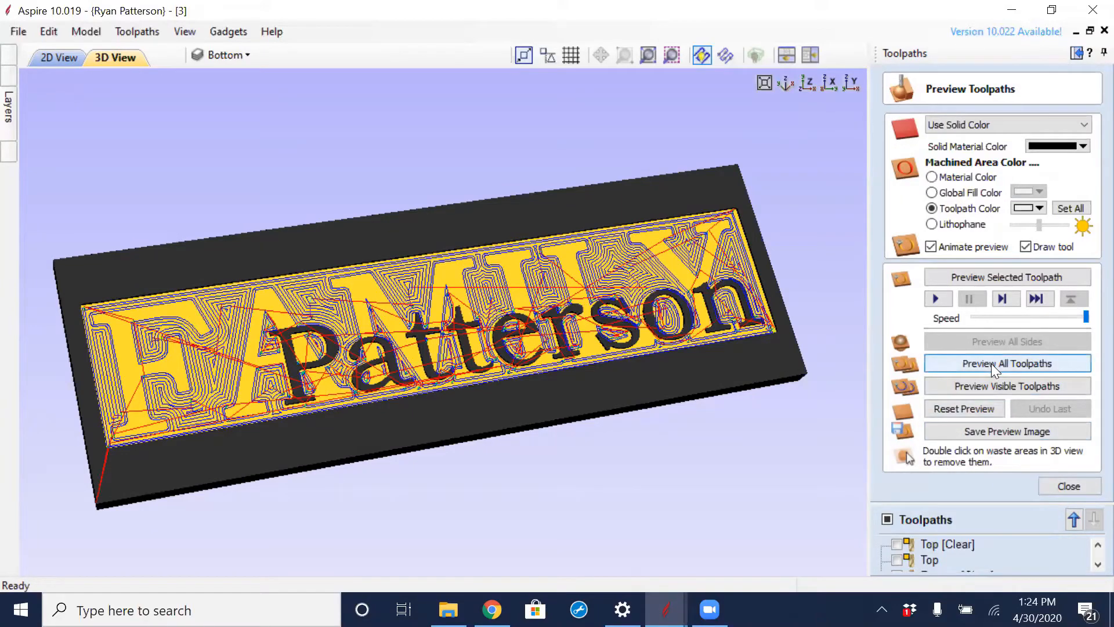
- Preview the visible Bottom toolpaths on the 3D board
{"action": "left_click", "coordinate": [980, 393]}
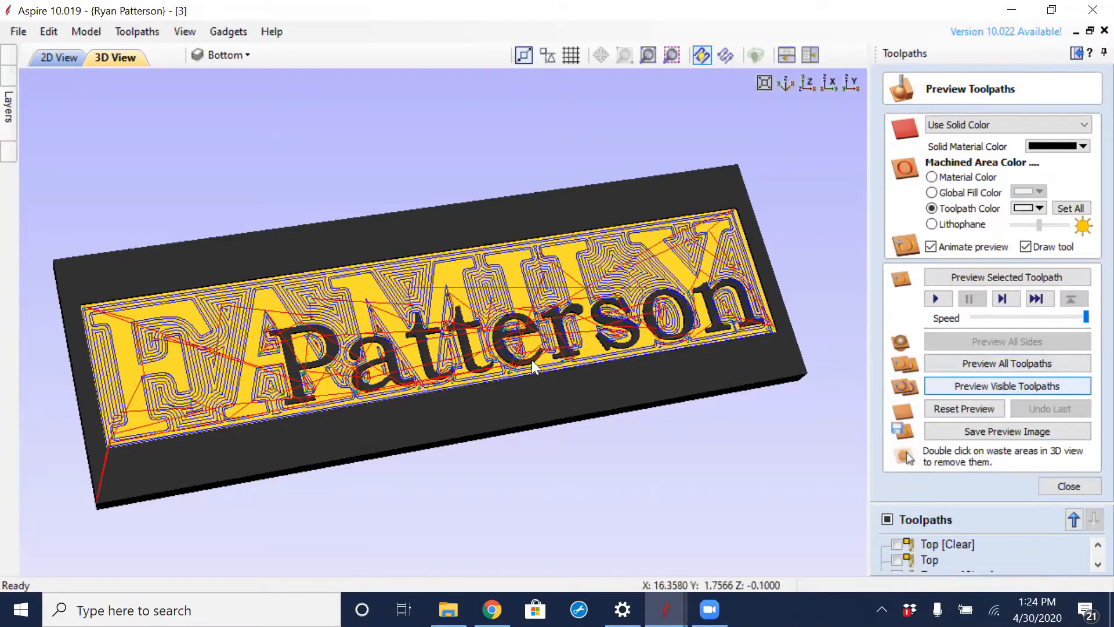
{"action": "left_click", "coordinate": [976, 409]}
{"action": "left_click", "coordinate": [988, 385]}
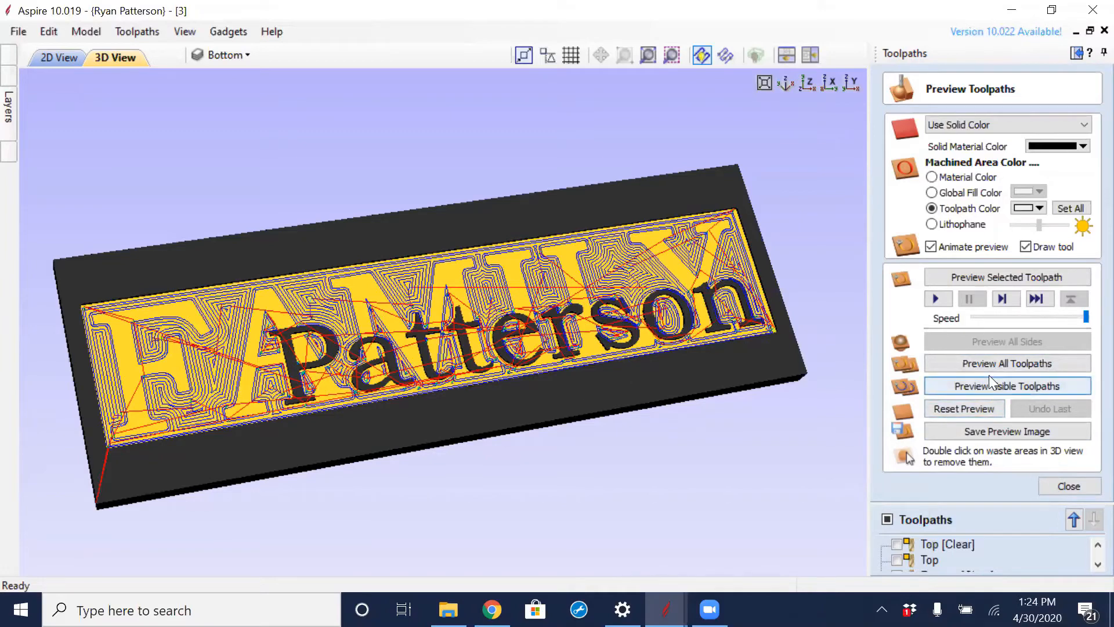
{"action": "left_click", "coordinate": [987, 410]}
{"action": "left_click", "coordinate": [996, 388]}
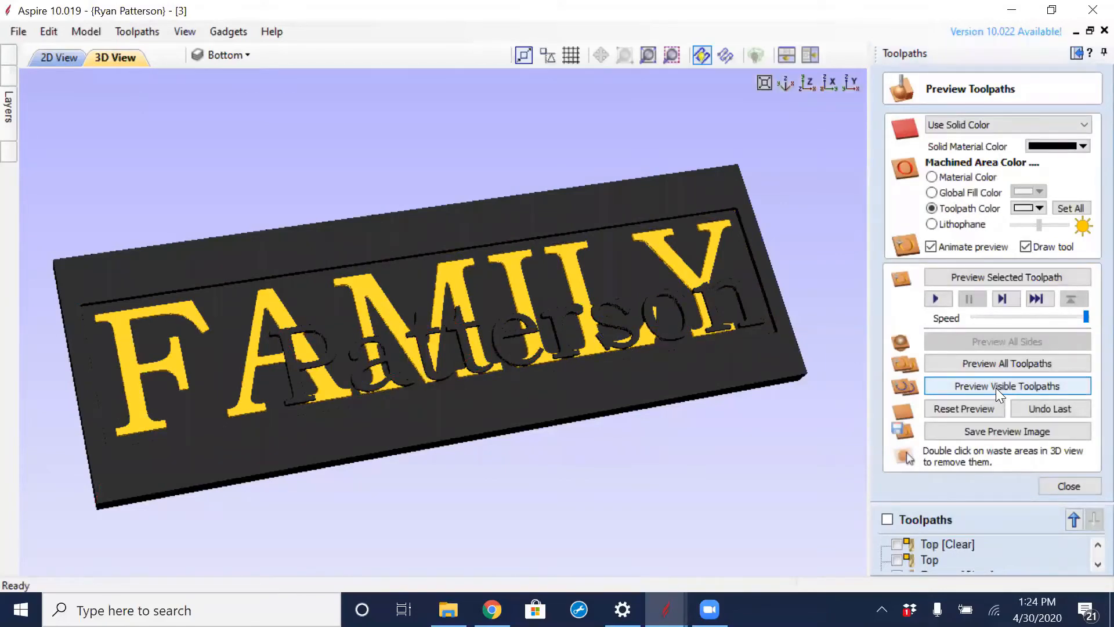
- Set the Bottom [Clear] toolpath's machined area color to blue, after trying green
{"action": "left_click", "coordinate": [1097, 564]}
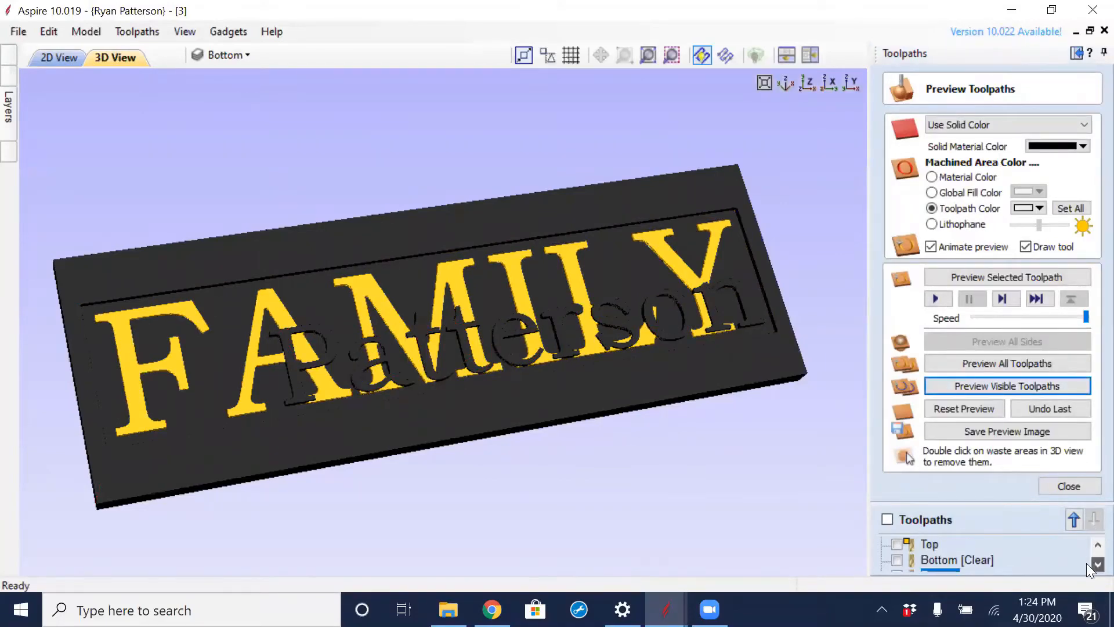
{"action": "double_click", "coordinate": [935, 558]}
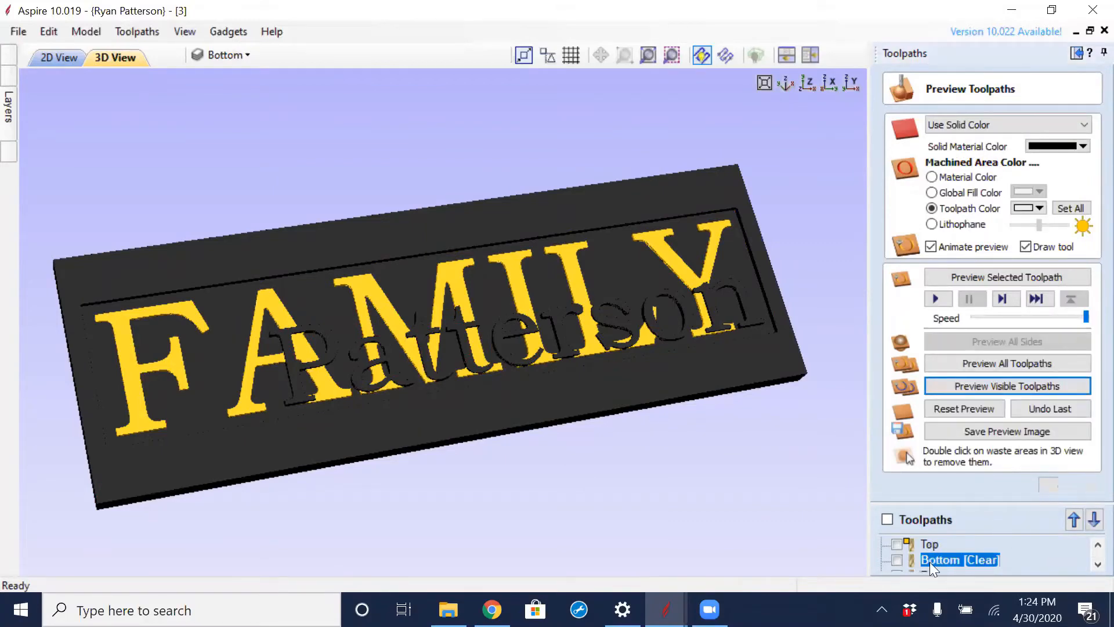
{"action": "left_click", "coordinate": [1040, 208]}
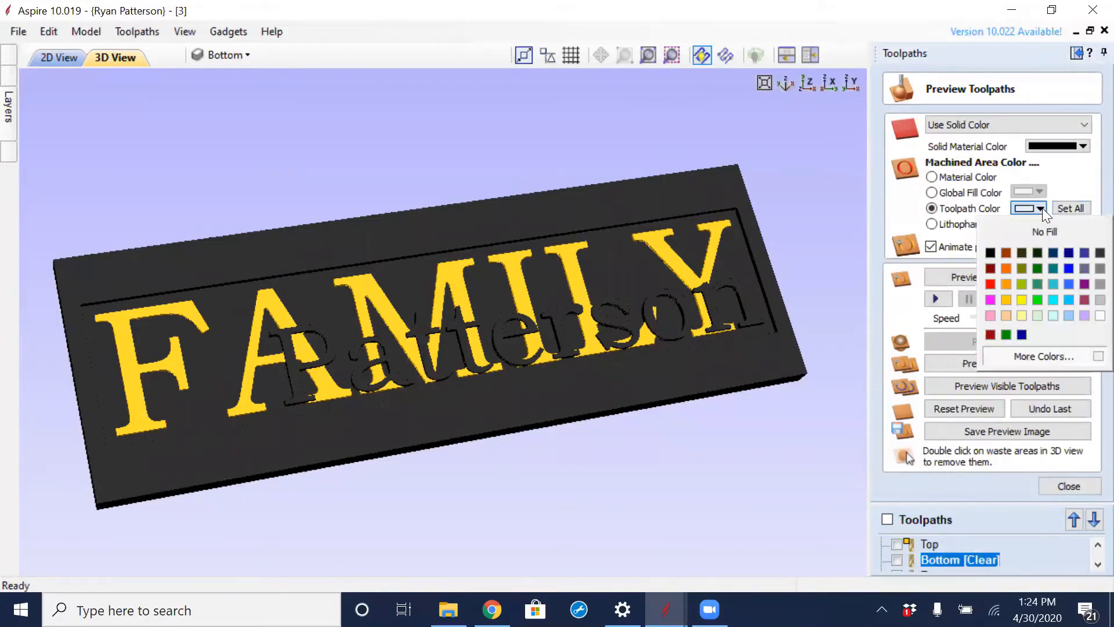
{"action": "left_click", "coordinate": [1037, 299]}
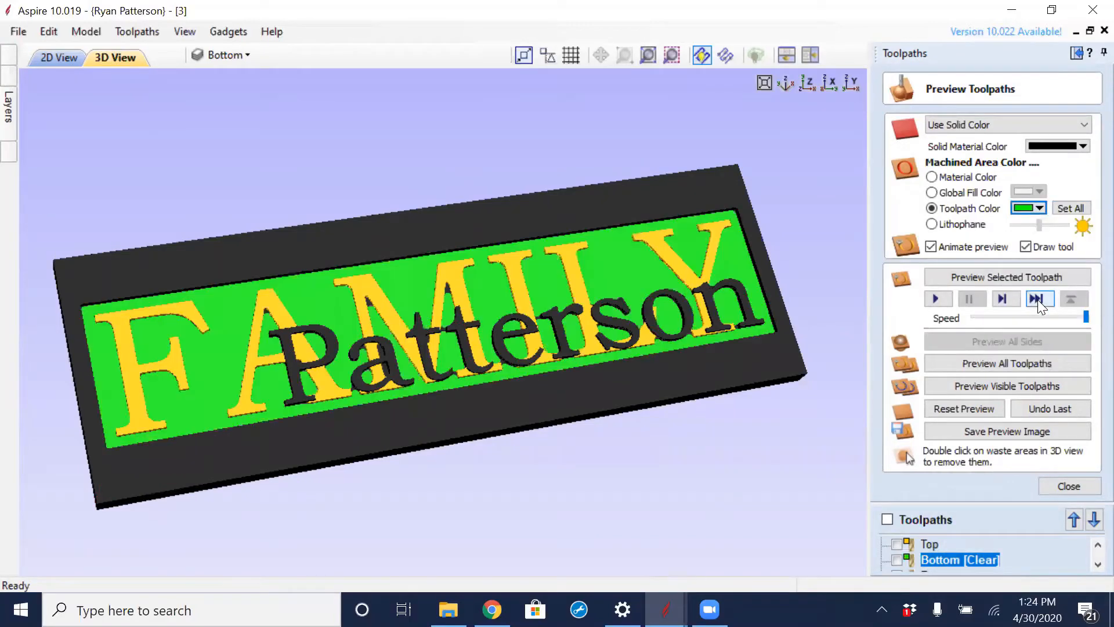
{"action": "left_click", "coordinate": [1041, 209]}
{"action": "left_click", "coordinate": [1065, 266]}
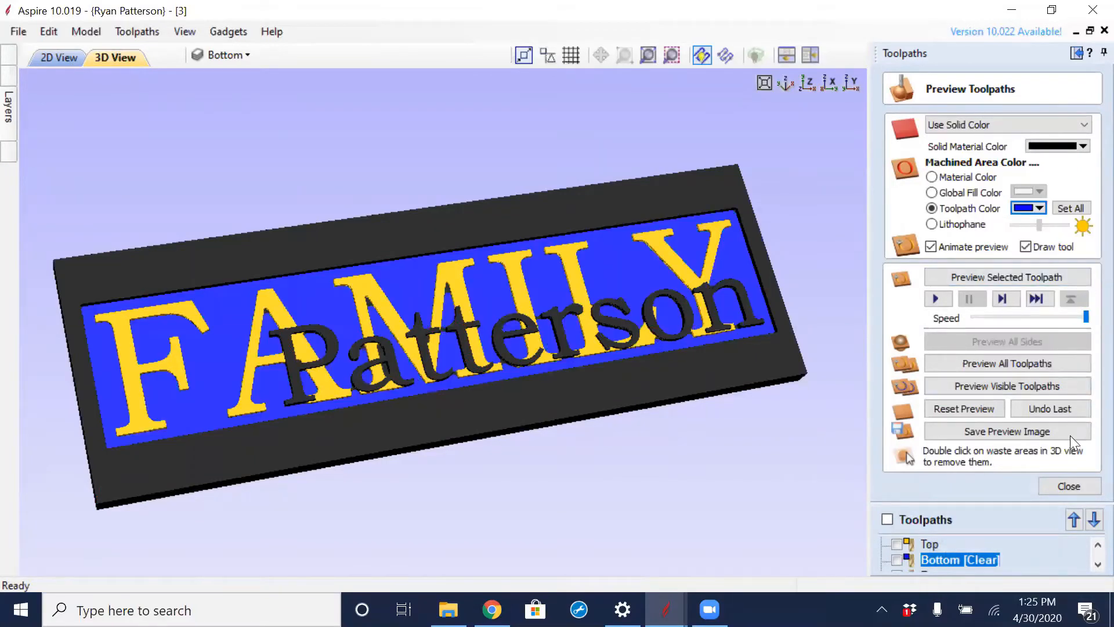
- Set the Bottom toolpath's machined area color to blue
{"action": "scroll", "coordinate": [1087, 564], "scroll_direction": "down", "scroll_amount": 1}
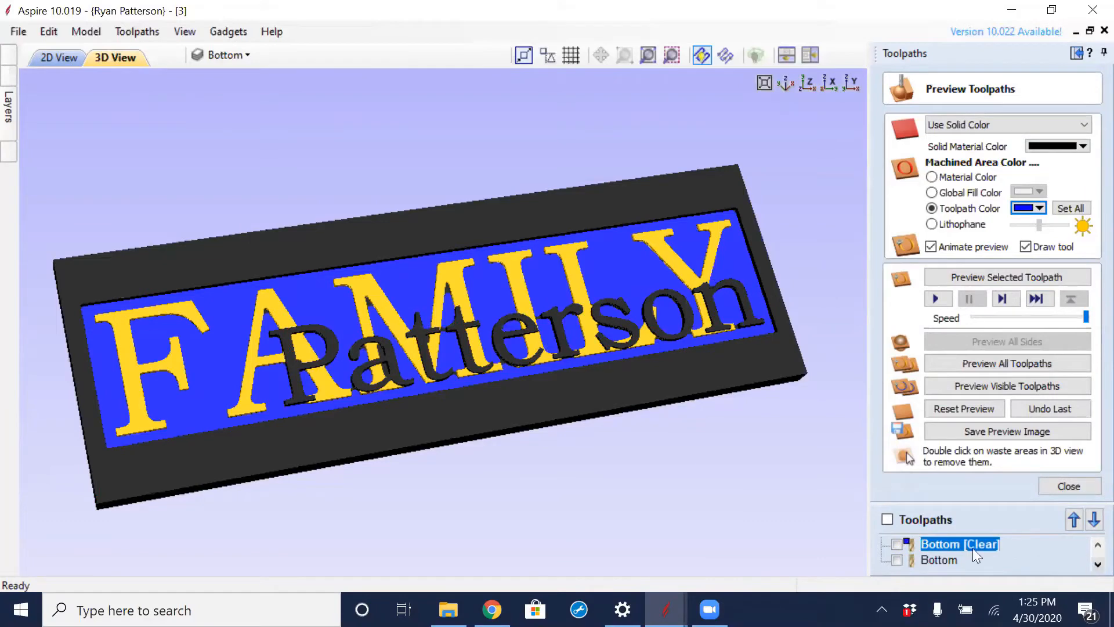
{"action": "left_click", "coordinate": [943, 558]}
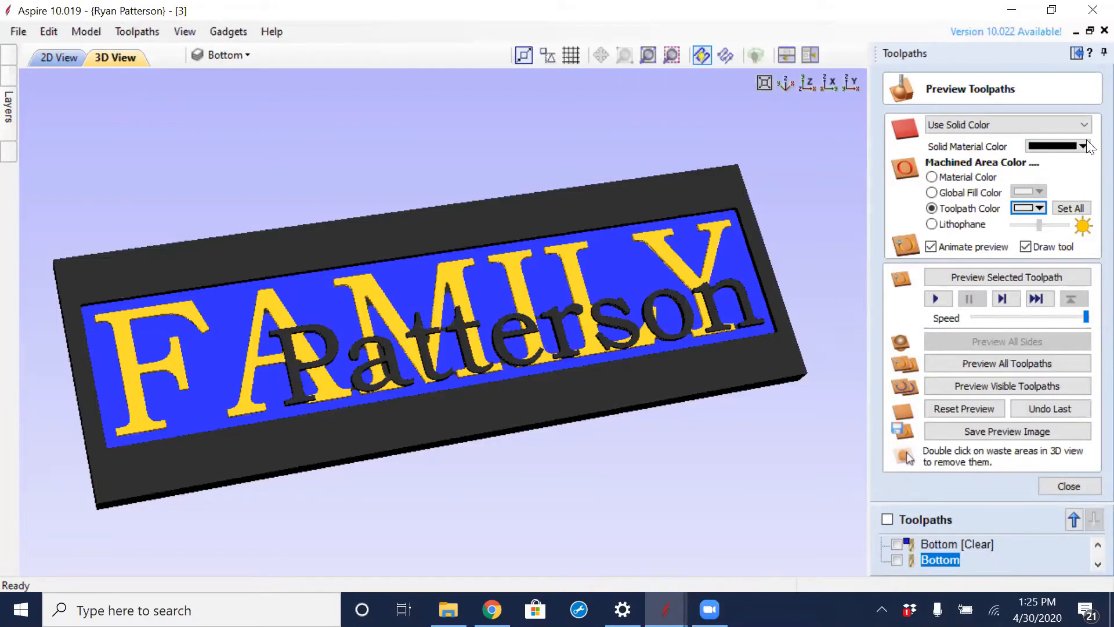
{"action": "left_click", "coordinate": [1040, 208]}
{"action": "left_click", "coordinate": [1066, 270]}
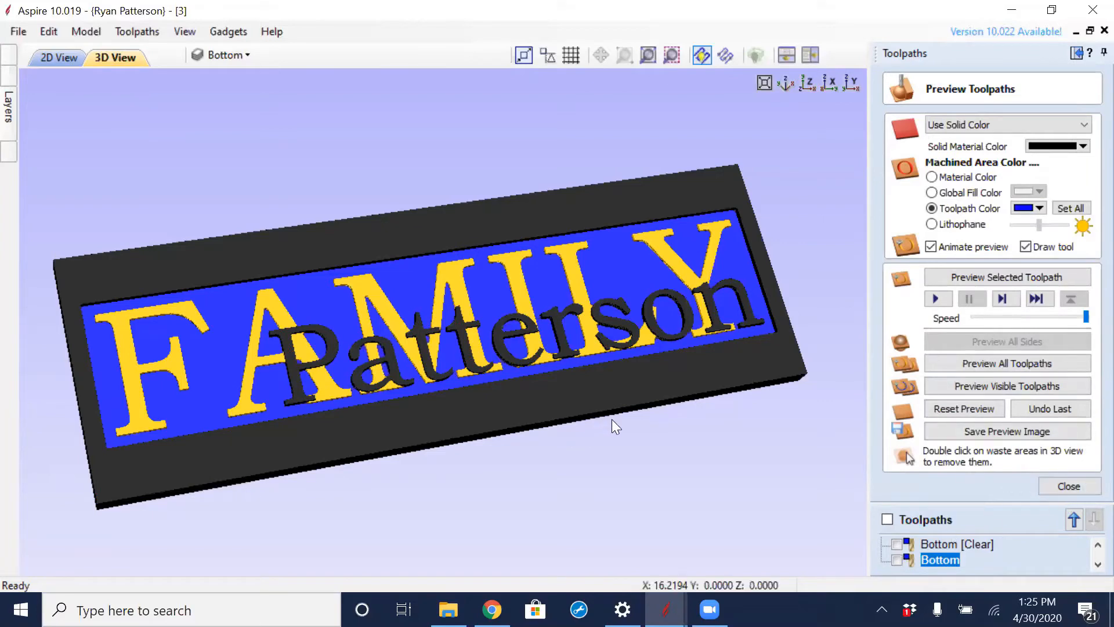
- Examine the layered surname and FAMILY letters up close around the two t's in the 3D preview
{"action": "scroll", "coordinate": [624, 336], "scroll_direction": "up", "scroll_amount": 5}
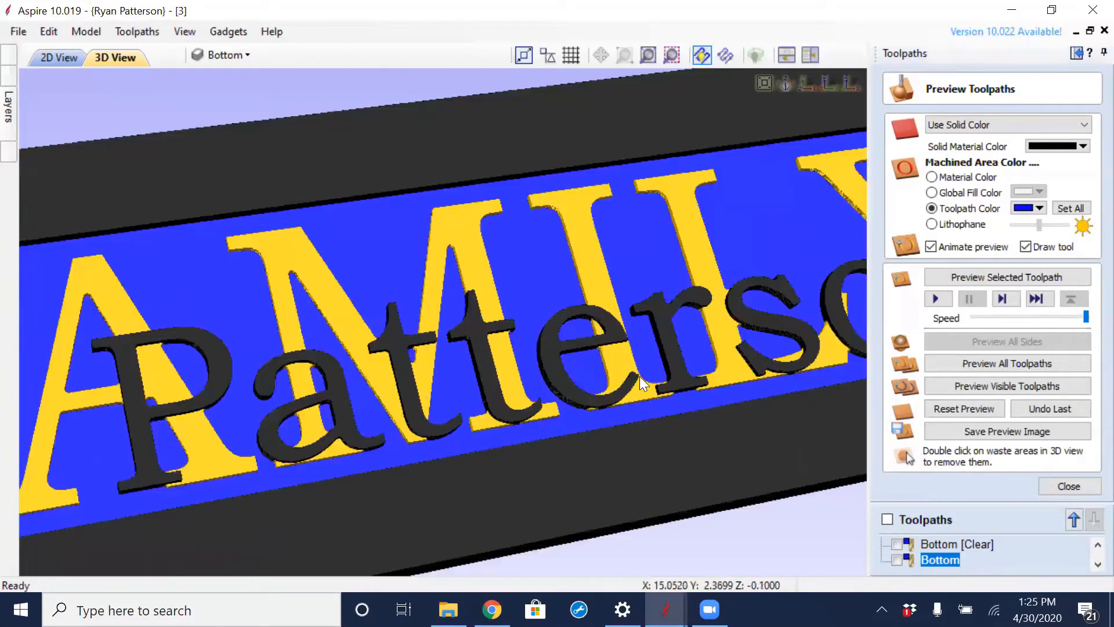
{"action": "scroll", "coordinate": [653, 195], "scroll_direction": "down", "scroll_amount": 5}
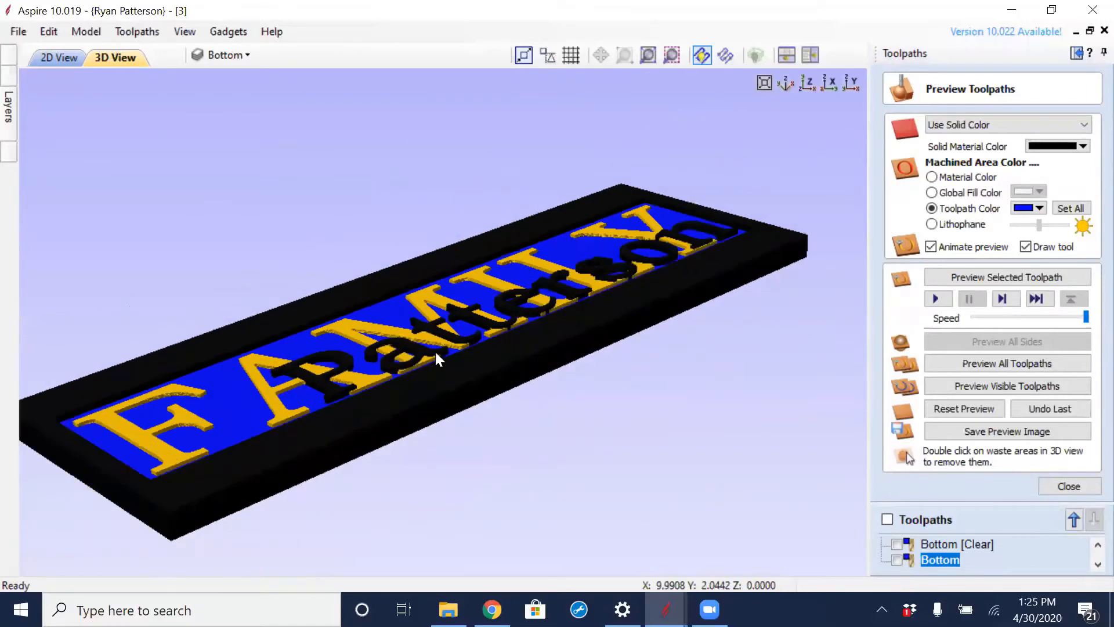
{"action": "scroll", "coordinate": [434, 349], "scroll_direction": "up", "scroll_amount": 5}
{"action": "scroll", "coordinate": [438, 329], "scroll_direction": "up", "scroll_amount": 2}
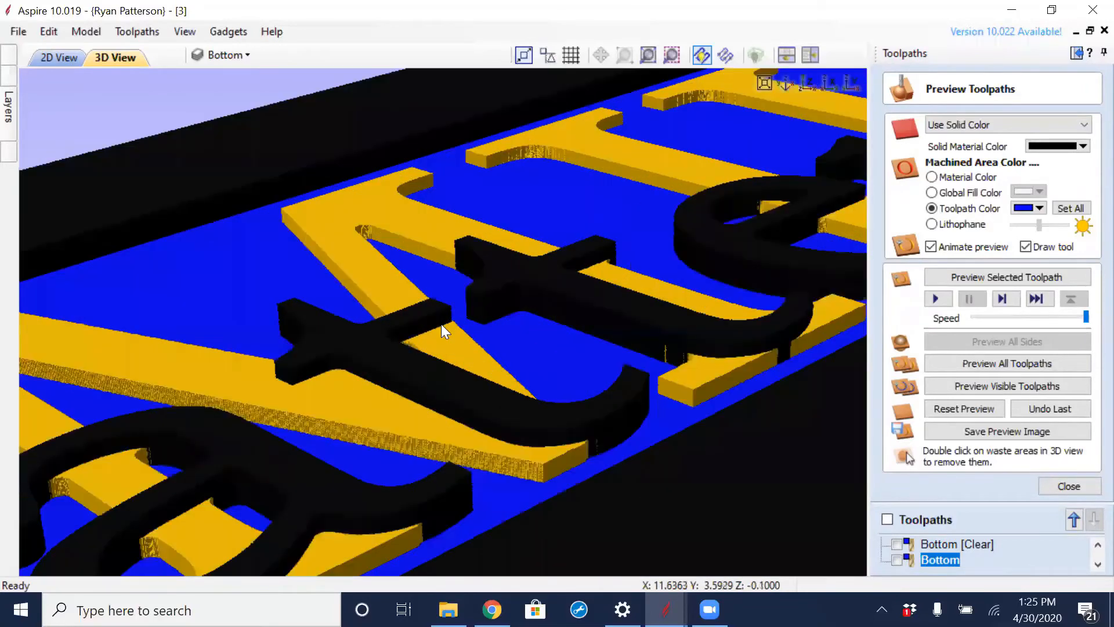
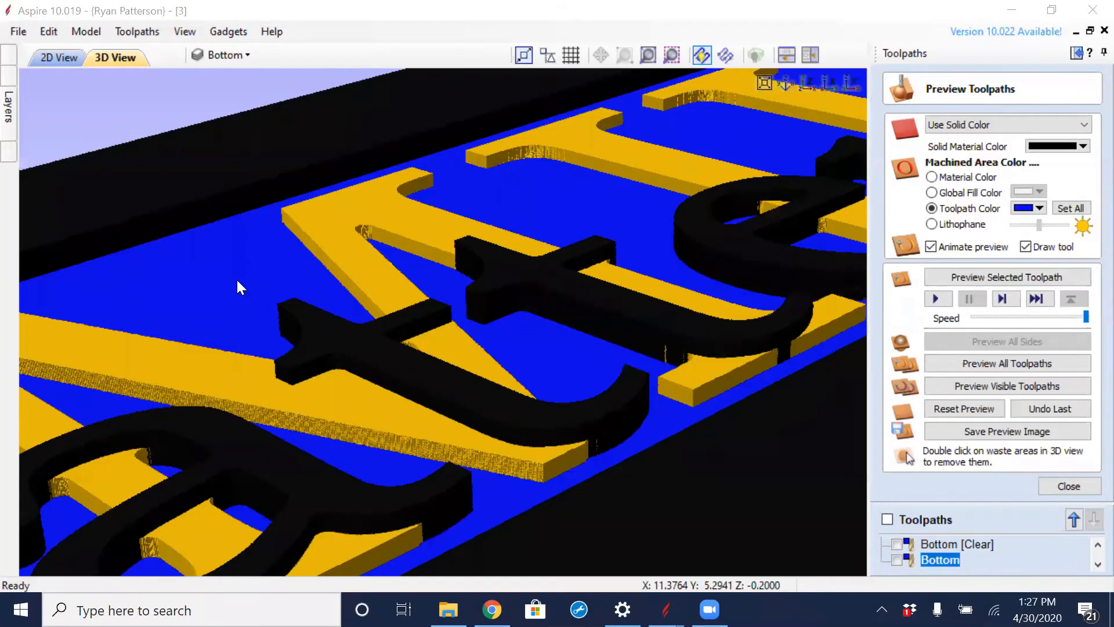
- Return to the 2D design, dock the layer list beside it and collapse the toolpath settings
{"action": "scroll", "coordinate": [357, 214], "scroll_direction": "down", "scroll_amount": 4}
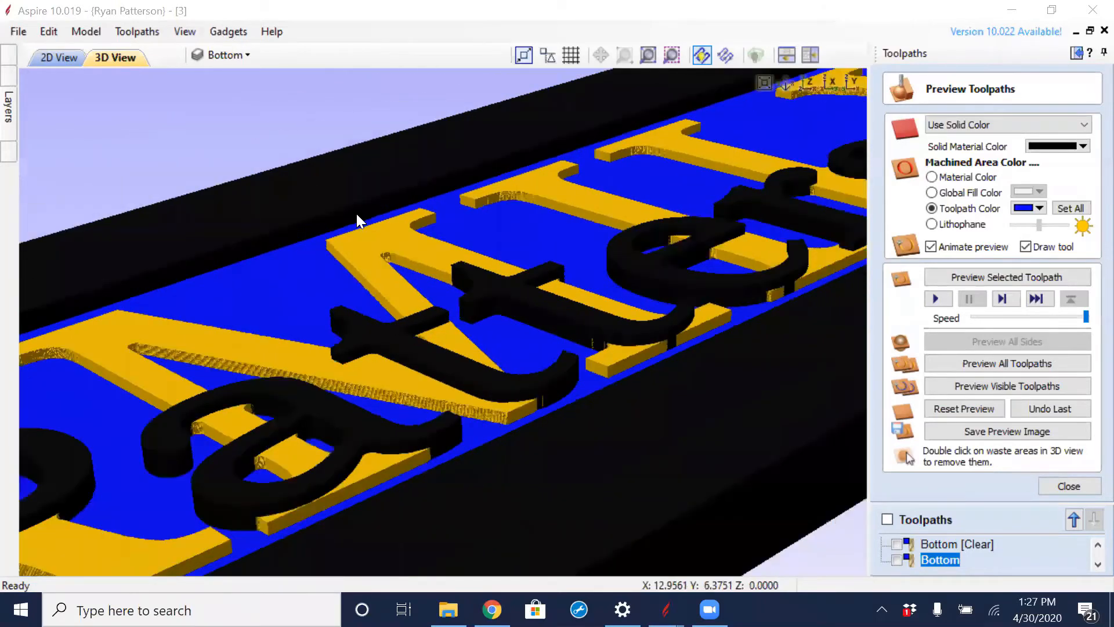
{"action": "left_click_drag", "start_coordinate": [515, 191], "coordinate": [525, 282]}
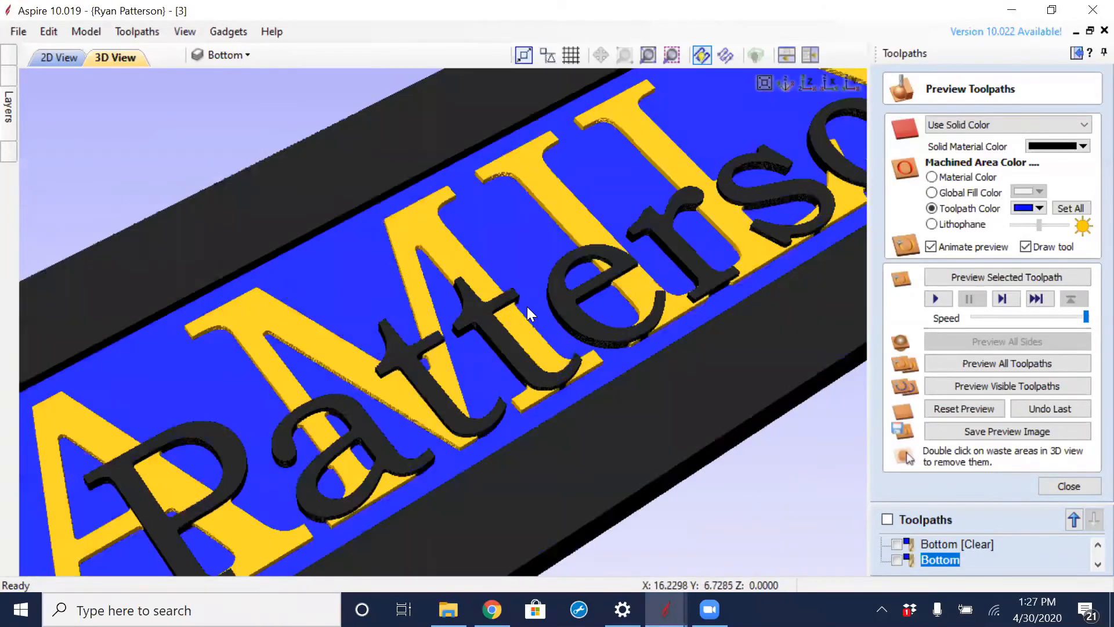
{"action": "left_click", "coordinate": [61, 58]}
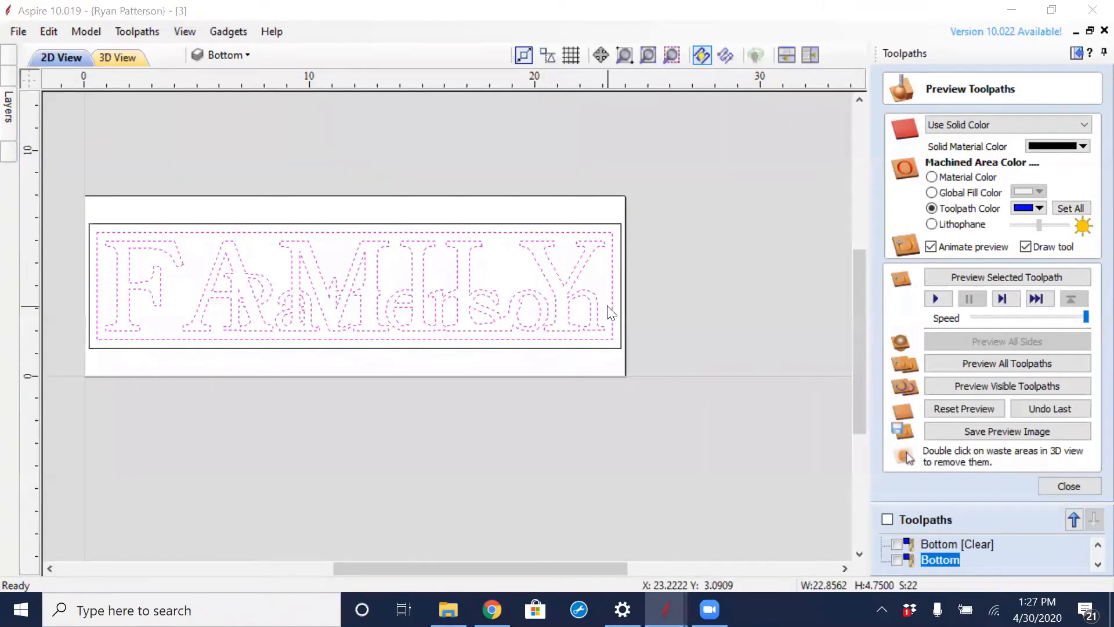
{"action": "middle_click_drag", "start_coordinate": [376, 413], "coordinate": [516, 422]}
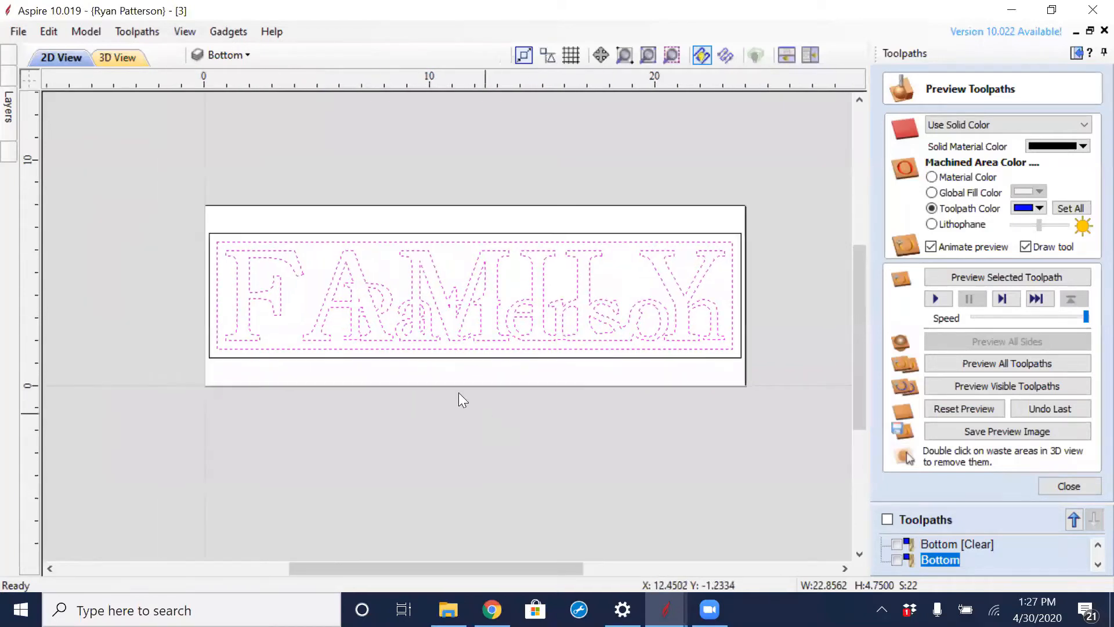
{"action": "mouse_move", "coordinate": [10, 107]}
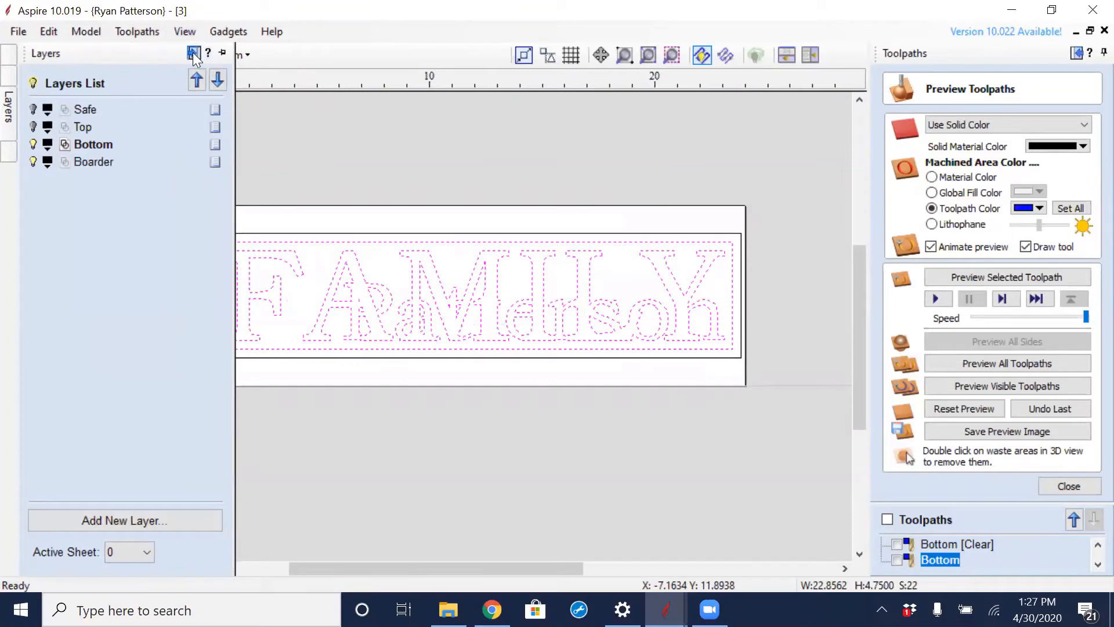
{"action": "left_click", "coordinate": [1074, 54]}
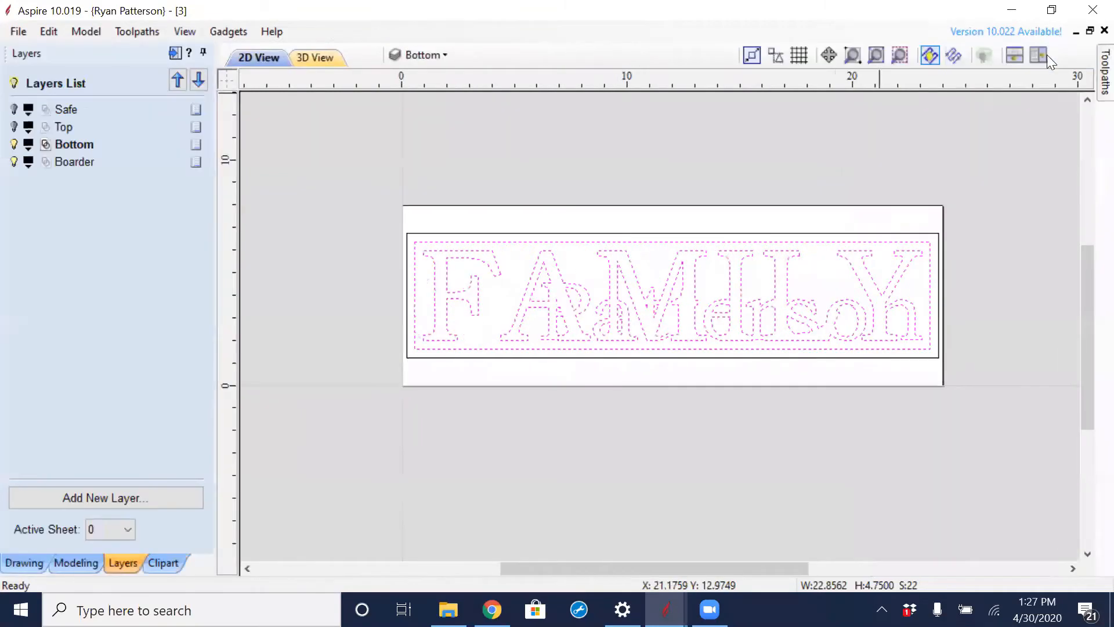
- Set the job height to 12 inches in the job setup
{"action": "left_click", "coordinate": [26, 563]}
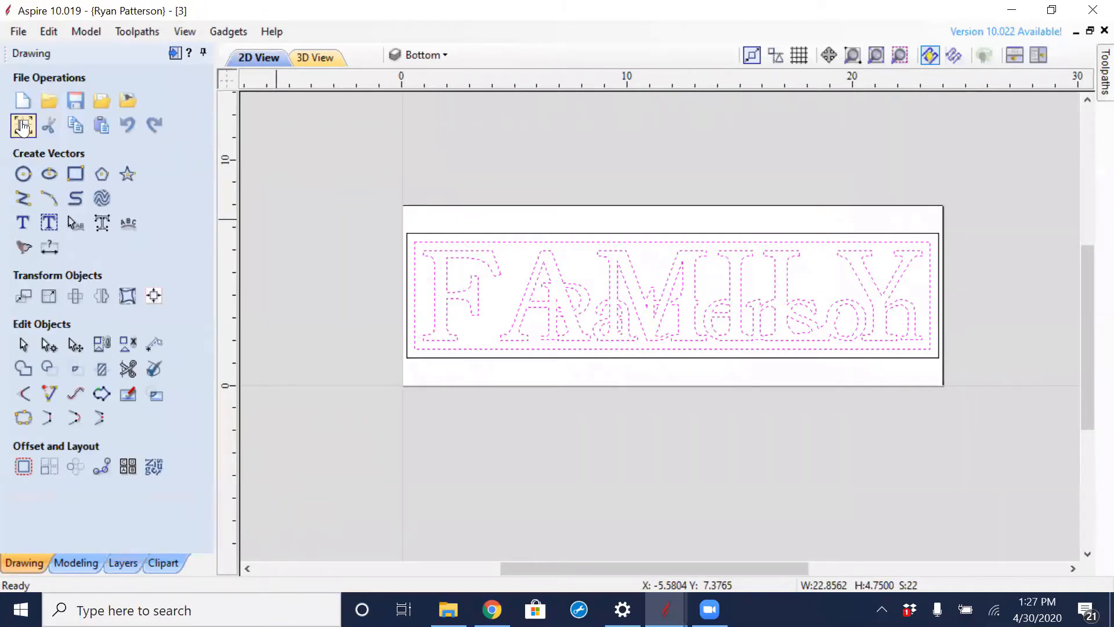
{"action": "left_click", "coordinate": [23, 124]}
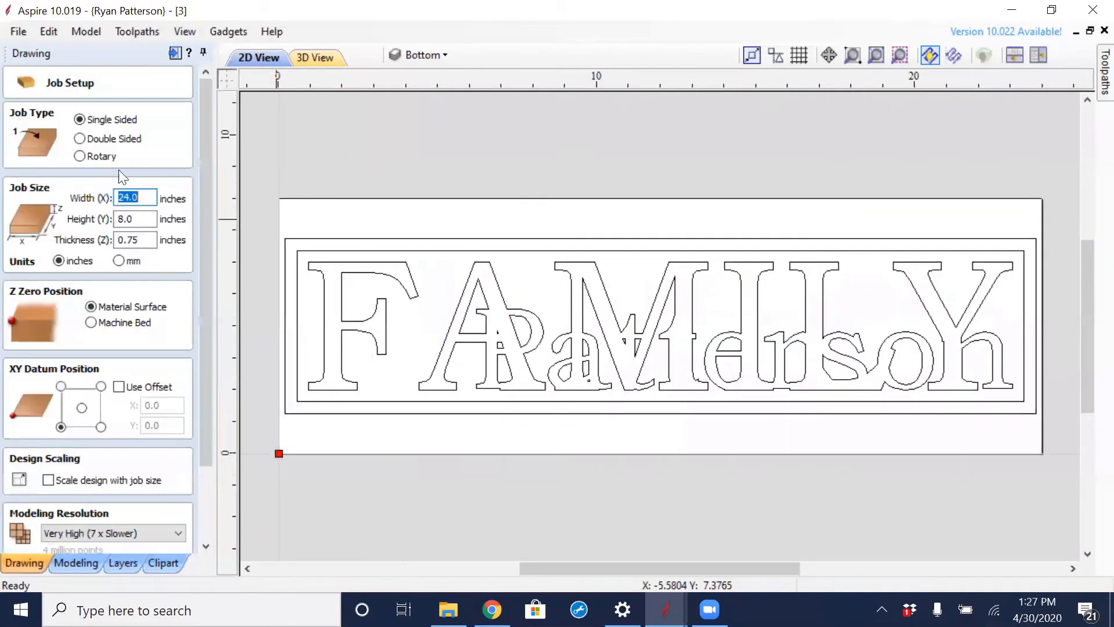
{"action": "double_click", "coordinate": [147, 219]}
{"action": "type", "text": "12"}
{"action": "key", "text": "Tab"}
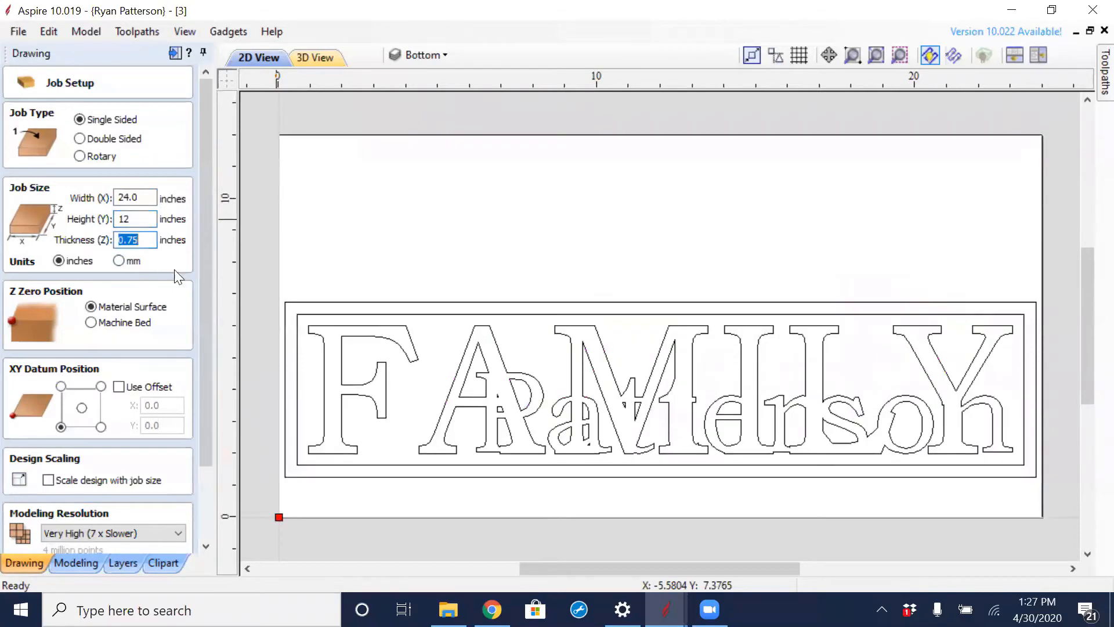
{"action": "scroll", "coordinate": [203, 269], "scroll_direction": "down", "scroll_amount": 3}
{"action": "left_click", "coordinate": [49, 542]}
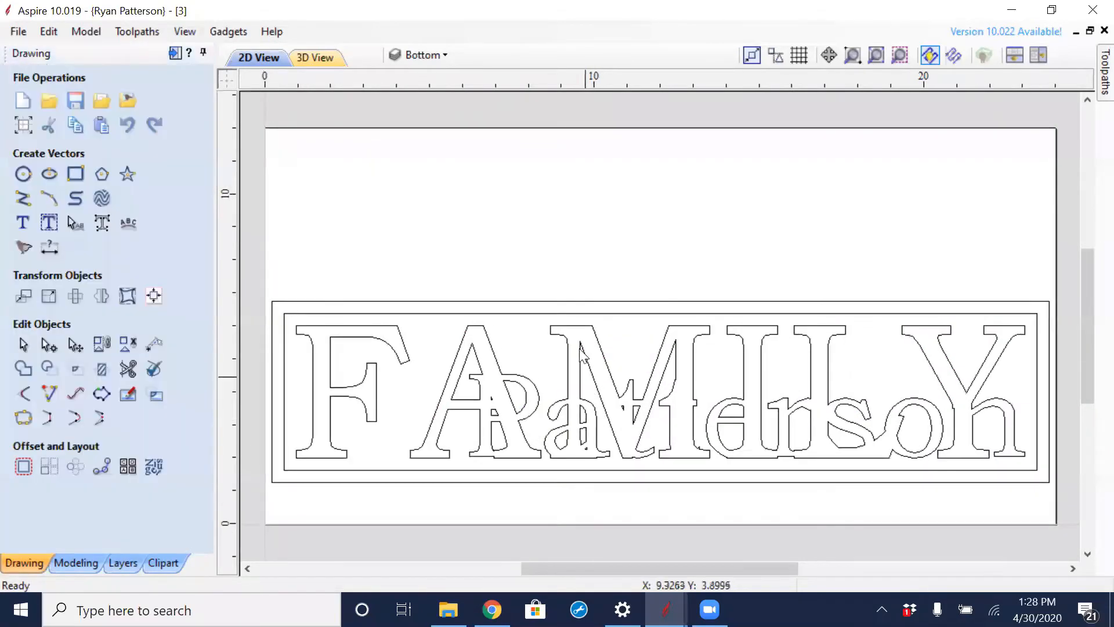
- Center the lettering and both borders together on the material
{"action": "left_click_drag", "start_coordinate": [376, 298], "coordinate": [908, 444]}
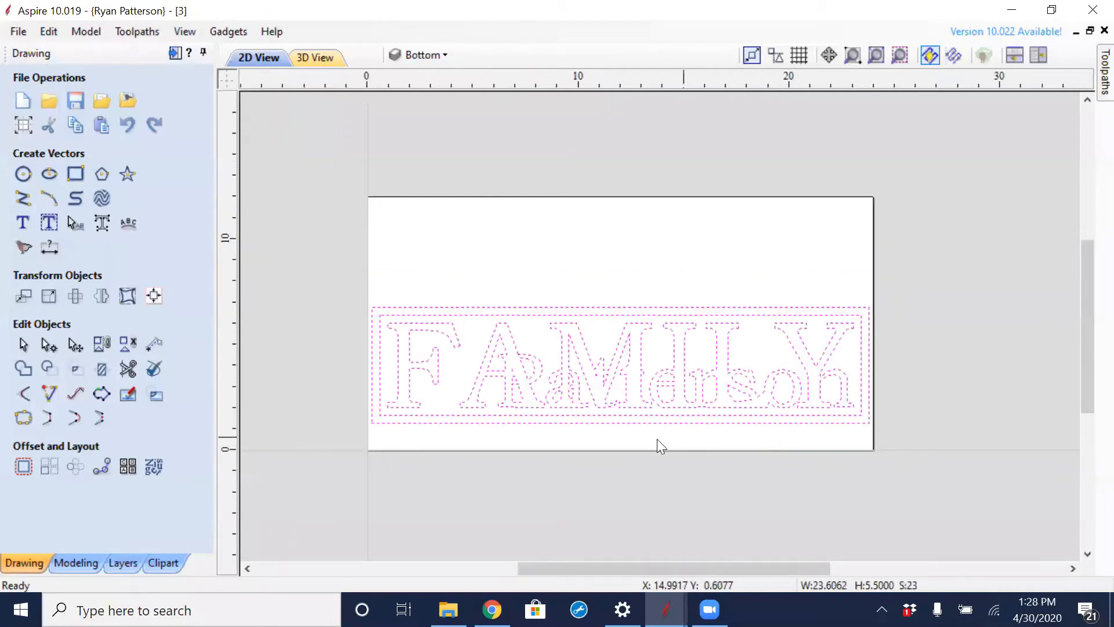
{"action": "left_click", "coordinate": [155, 299]}
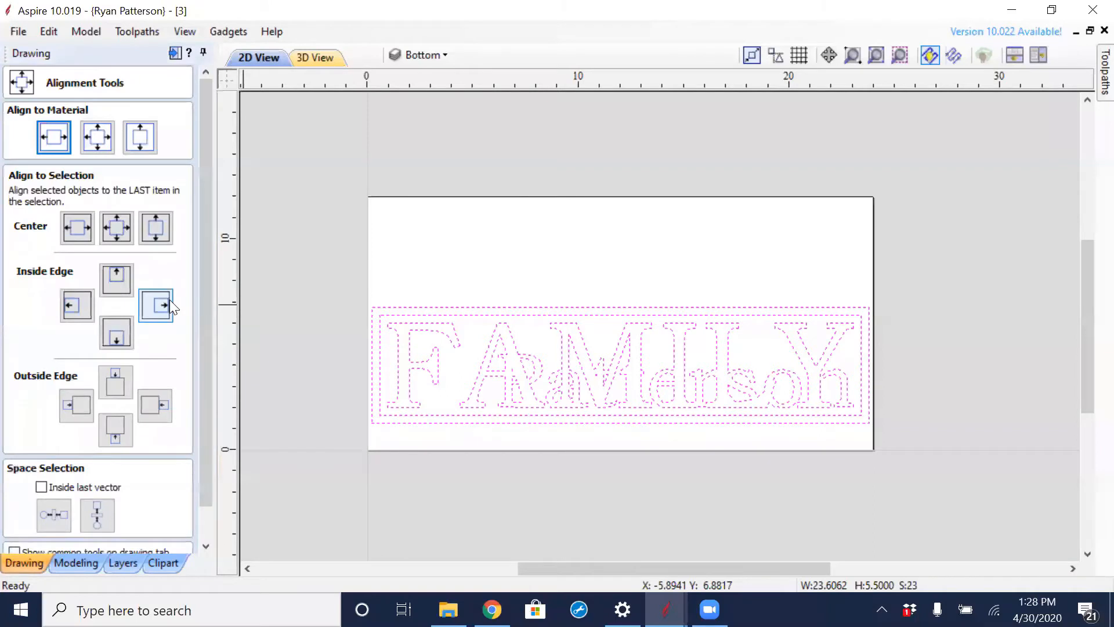
{"action": "left_click", "coordinate": [115, 226]}
{"action": "key", "text": "ctrl+z"}
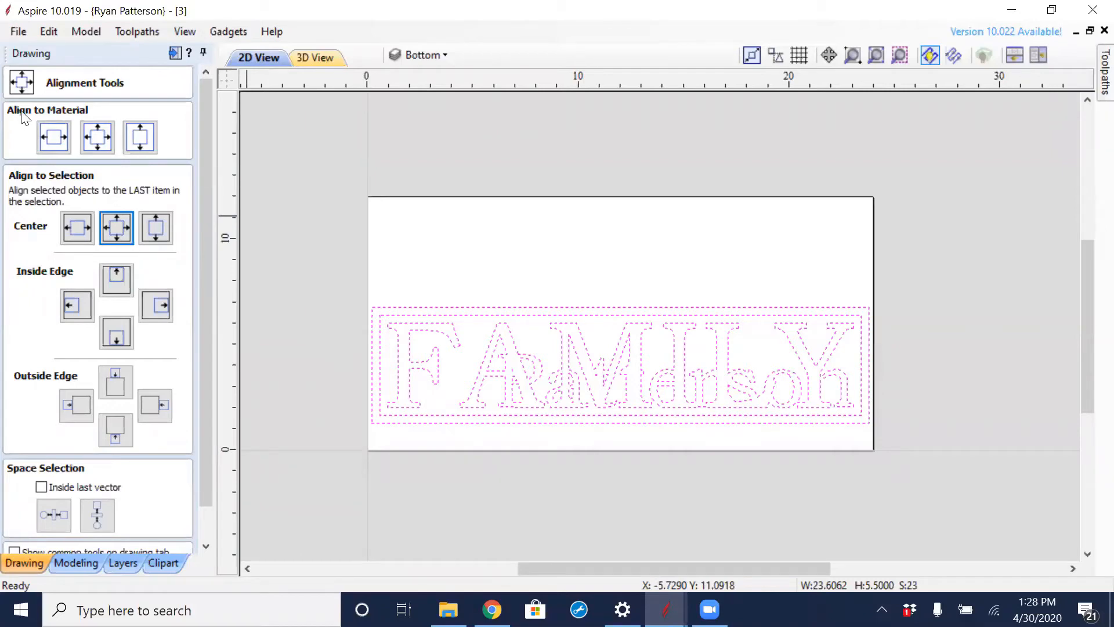
{"action": "left_click", "coordinate": [97, 138]}
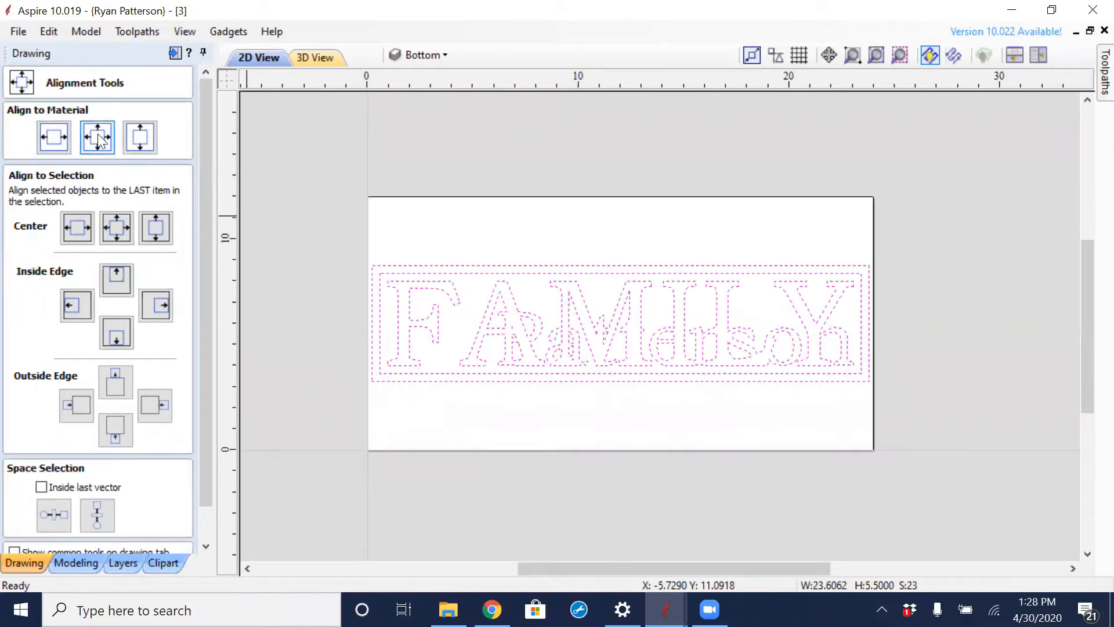
{"action": "left_click", "coordinate": [530, 412]}
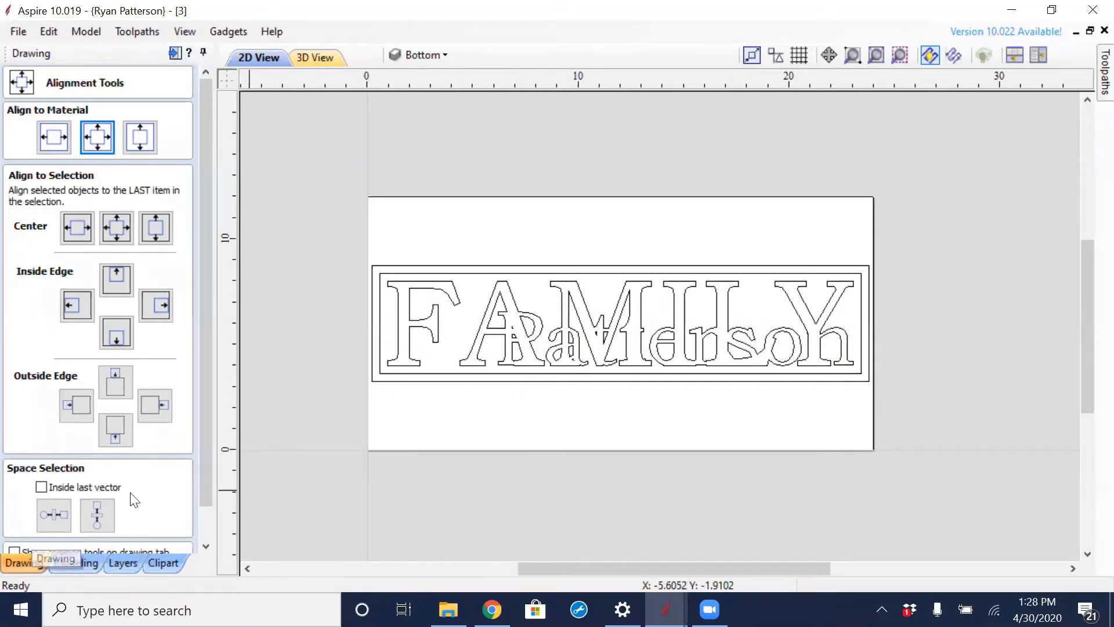
{"action": "left_click_drag", "start_coordinate": [201, 406], "coordinate": [196, 526]}
{"action": "left_click", "coordinate": [156, 539]}
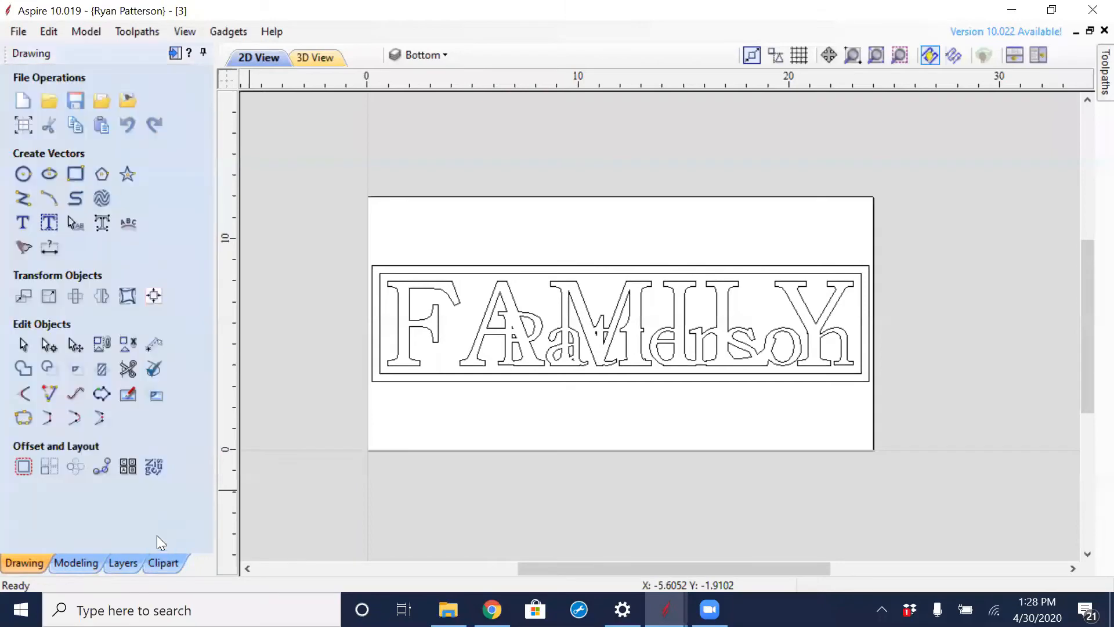
- Add the text P and enlarge it to about 8.5 inches tall over the M of FAMILY
{"action": "left_click", "coordinate": [24, 226]}
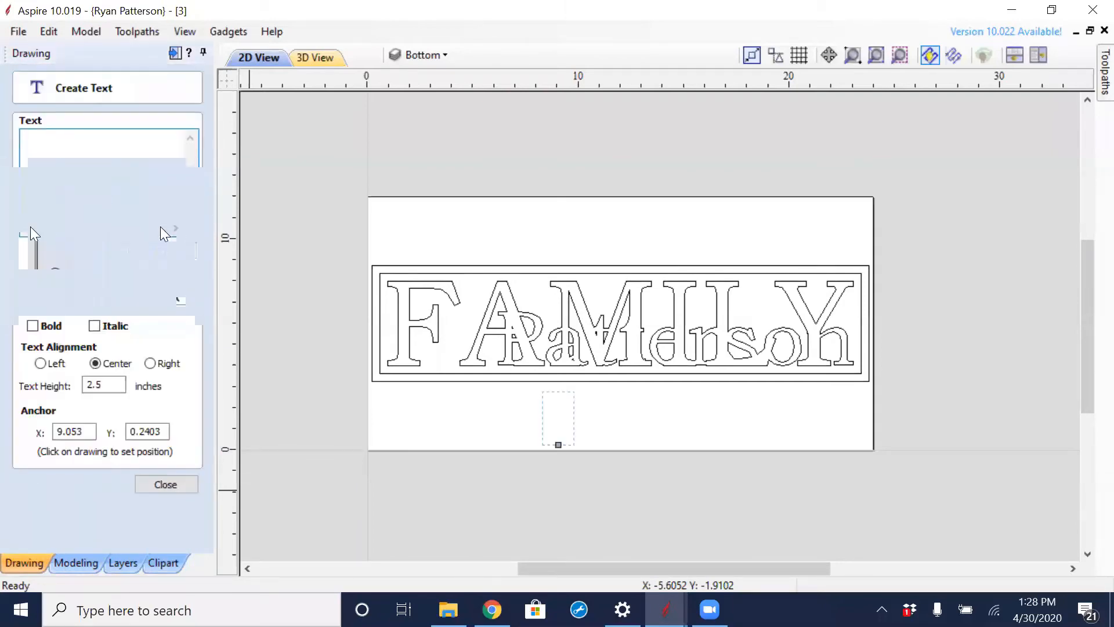
{"action": "type", "text": "P"}
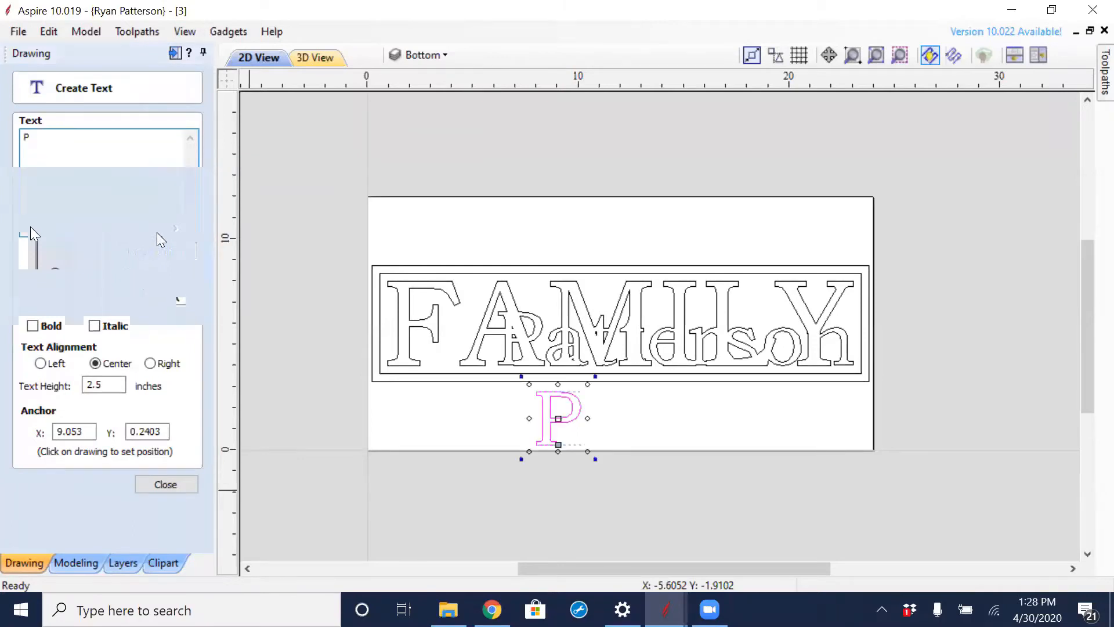
{"action": "left_click", "coordinate": [185, 487]}
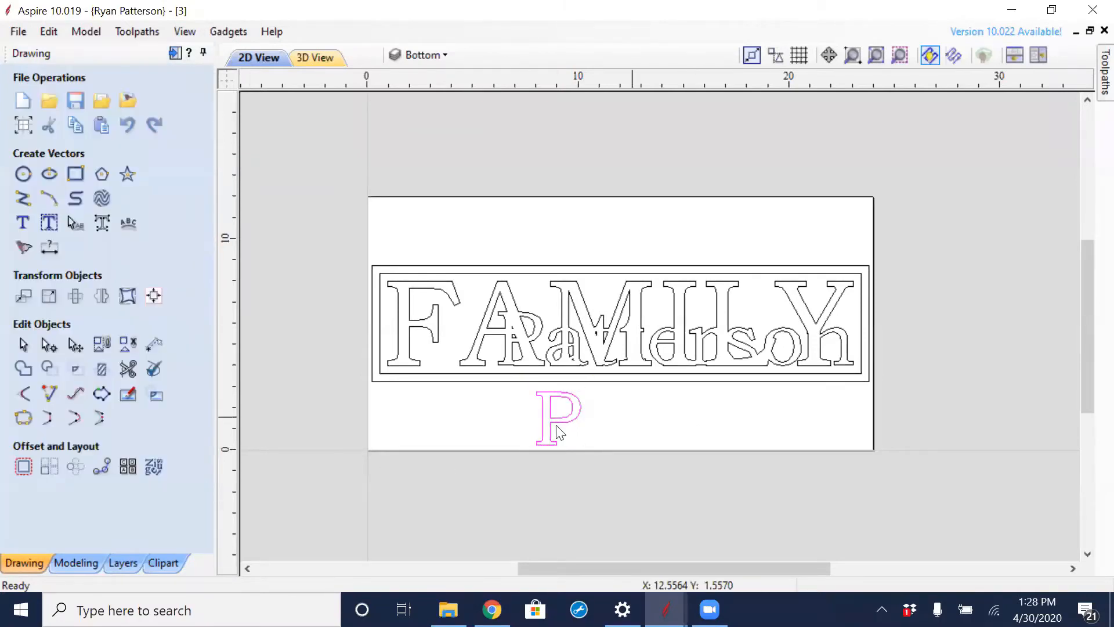
{"action": "left_click_drag", "start_coordinate": [559, 433], "coordinate": [721, 262]}
{"action": "left_click_drag", "start_coordinate": [586, 426], "coordinate": [599, 387]}
{"action": "left_click", "coordinate": [663, 435]}
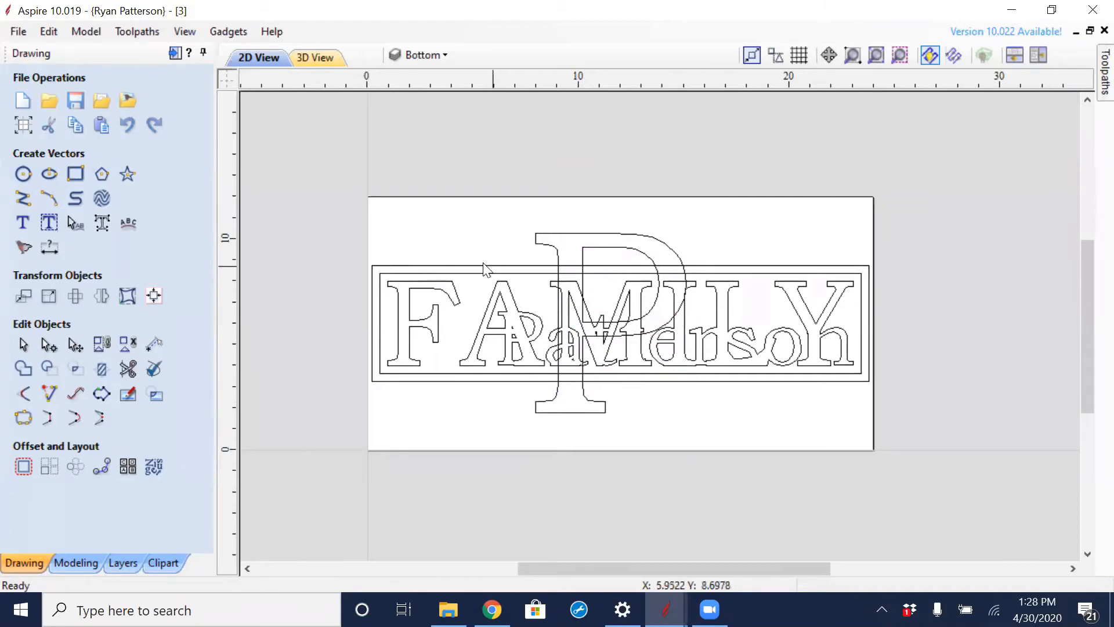
- Delete the outer border and stretch the inner border evenly up and down to about 9.6 inches tall
{"action": "left_click", "coordinate": [466, 265]}
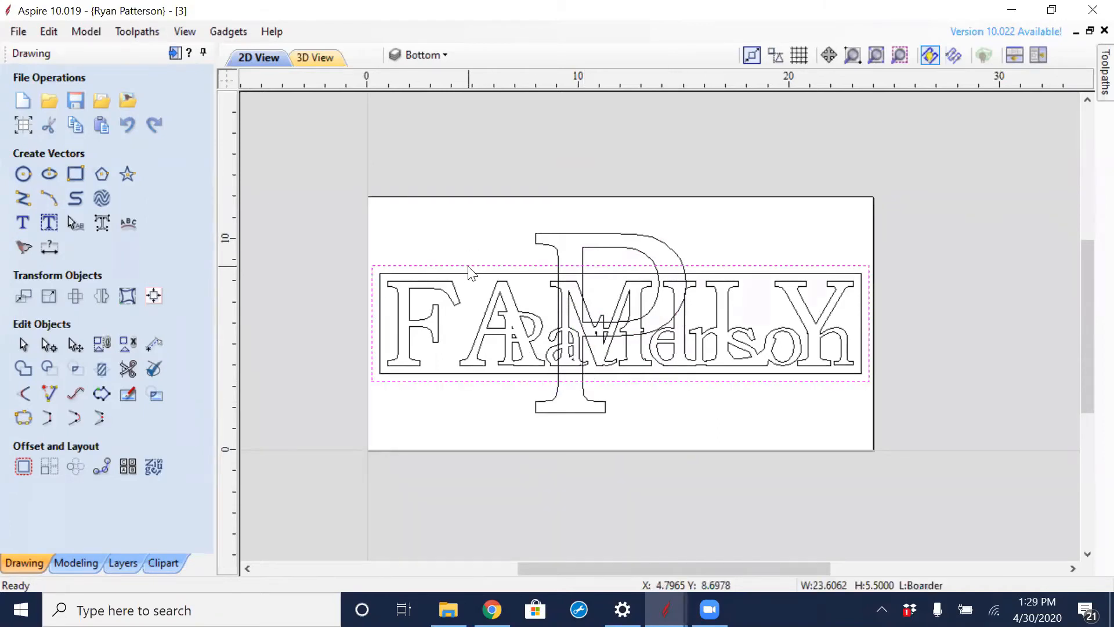
{"action": "key", "text": "Delete"}
{"action": "left_click", "coordinate": [473, 273]}
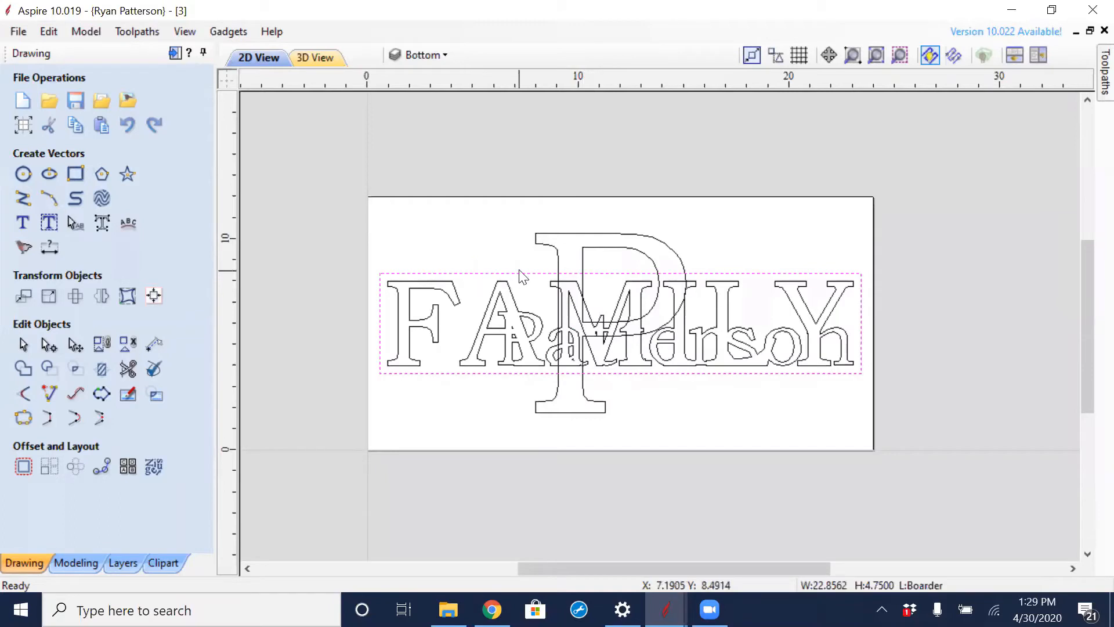
{"action": "left_click", "coordinate": [520, 272]}
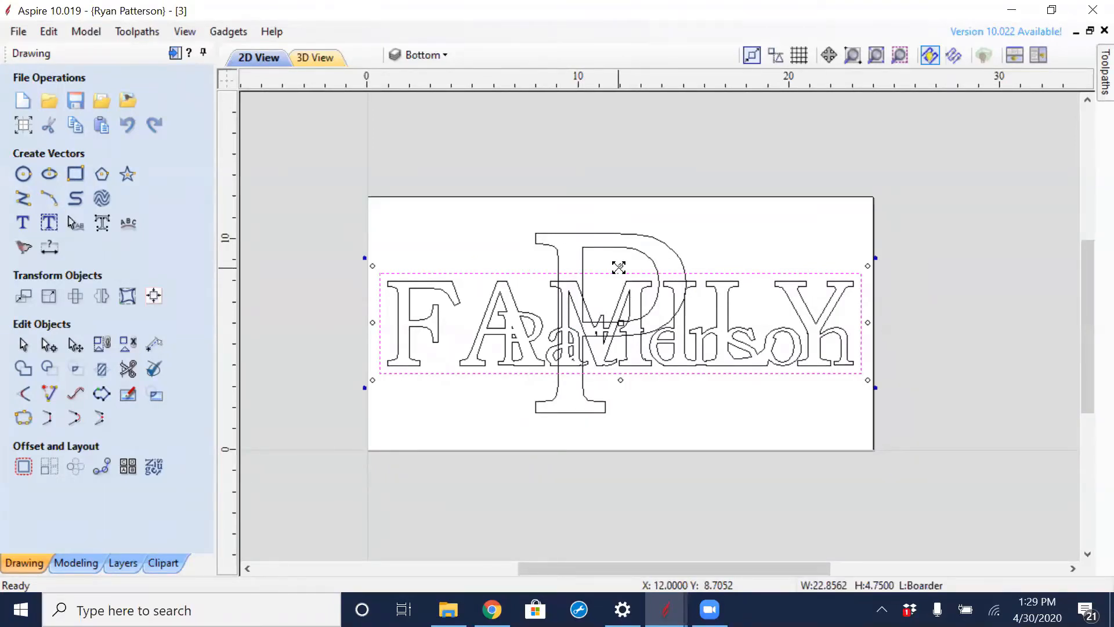
{"action": "left_click_drag", "start_coordinate": [619, 267], "coordinate": [627, 219]}
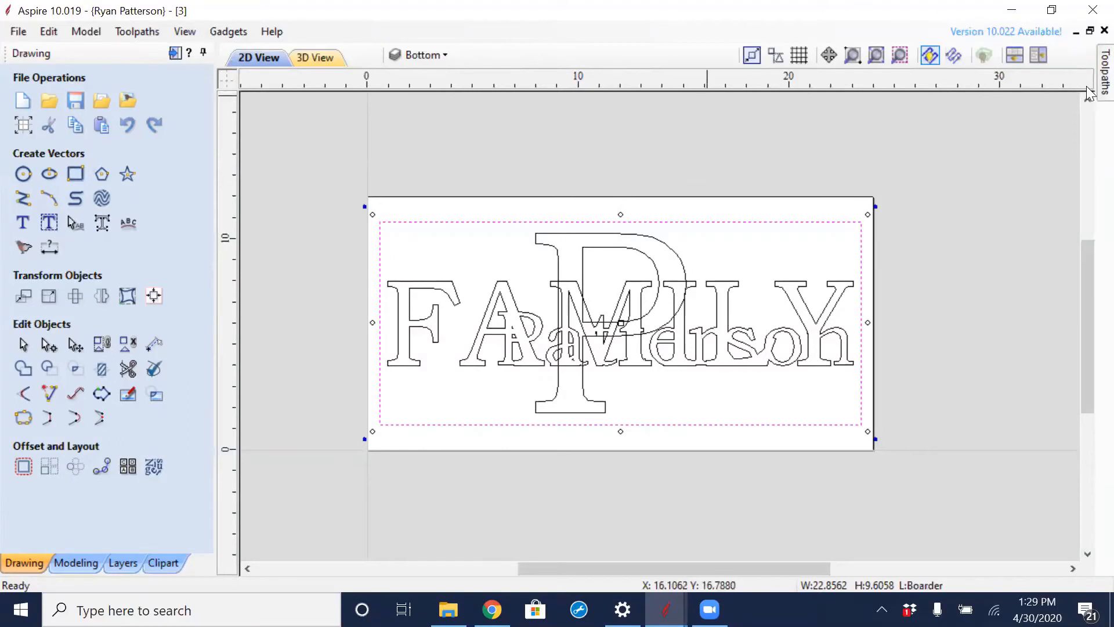
- Recalculate all toolpaths for the changed border, checking them over the design and hiding them again
{"action": "mouse_move", "coordinate": [1100, 80]}
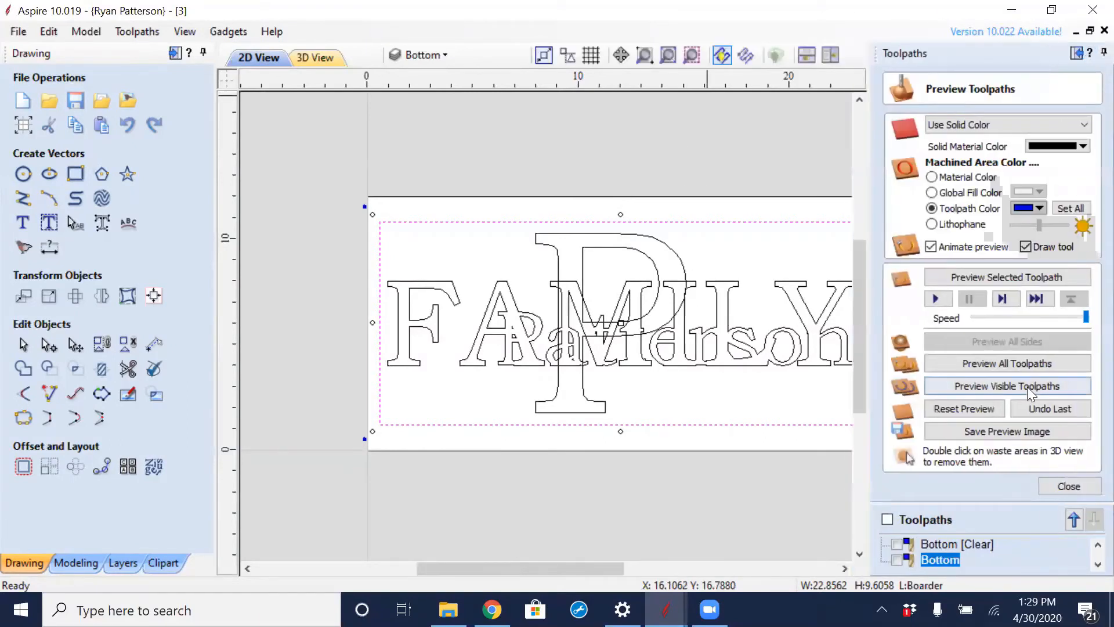
{"action": "left_click", "coordinate": [887, 519]}
{"action": "middle_click_drag", "start_coordinate": [731, 468], "coordinate": [631, 441]}
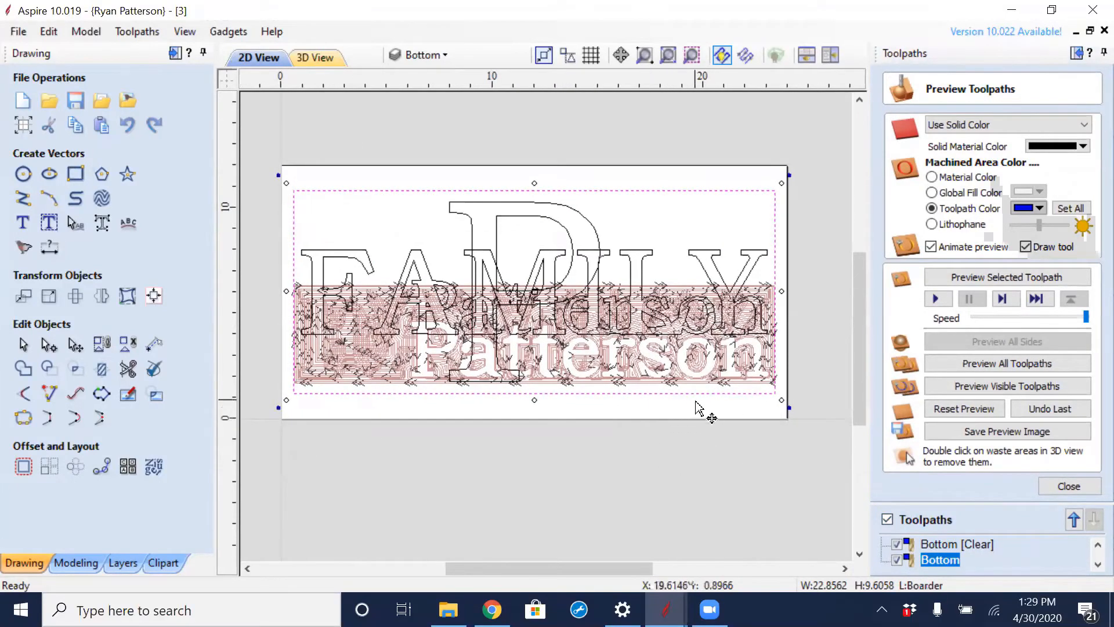
{"action": "left_click", "coordinate": [1069, 487]}
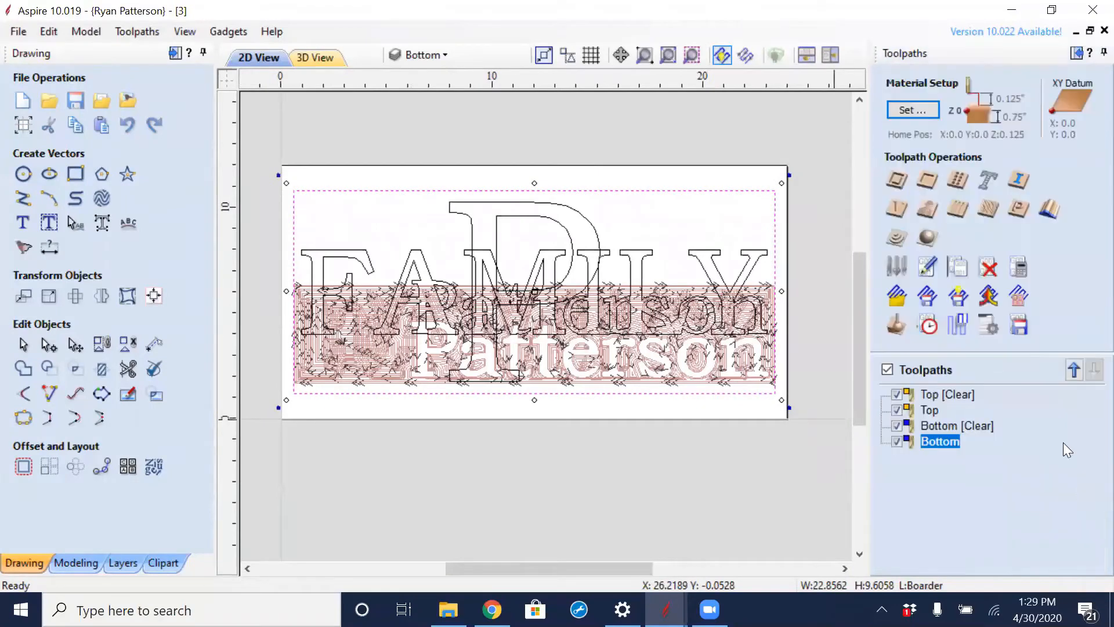
{"action": "left_click", "coordinate": [1023, 276]}
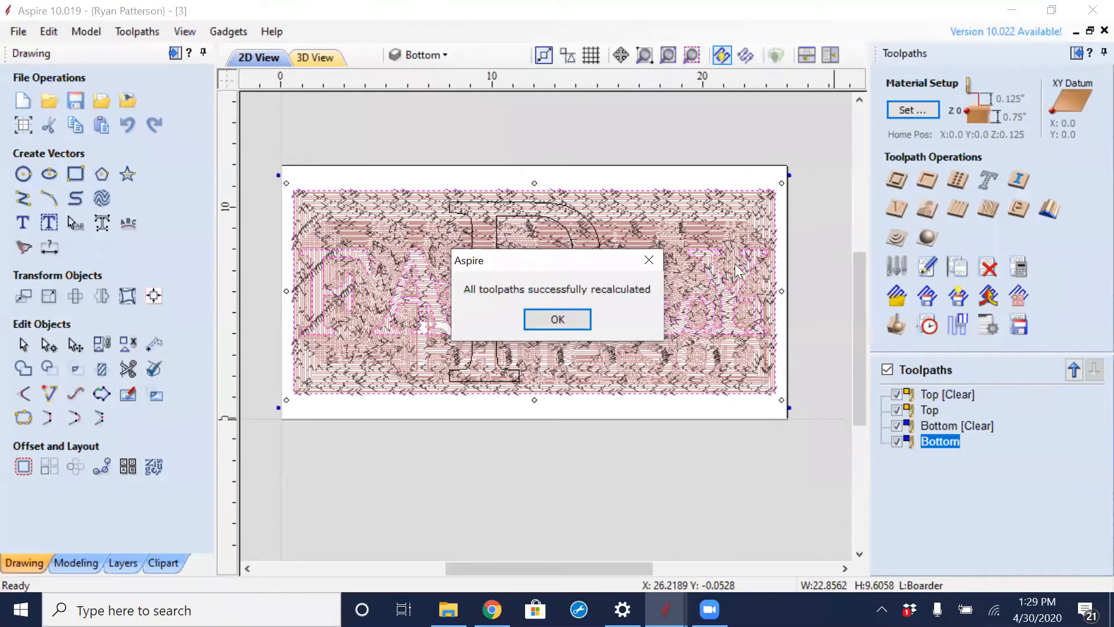
{"action": "left_click", "coordinate": [585, 319]}
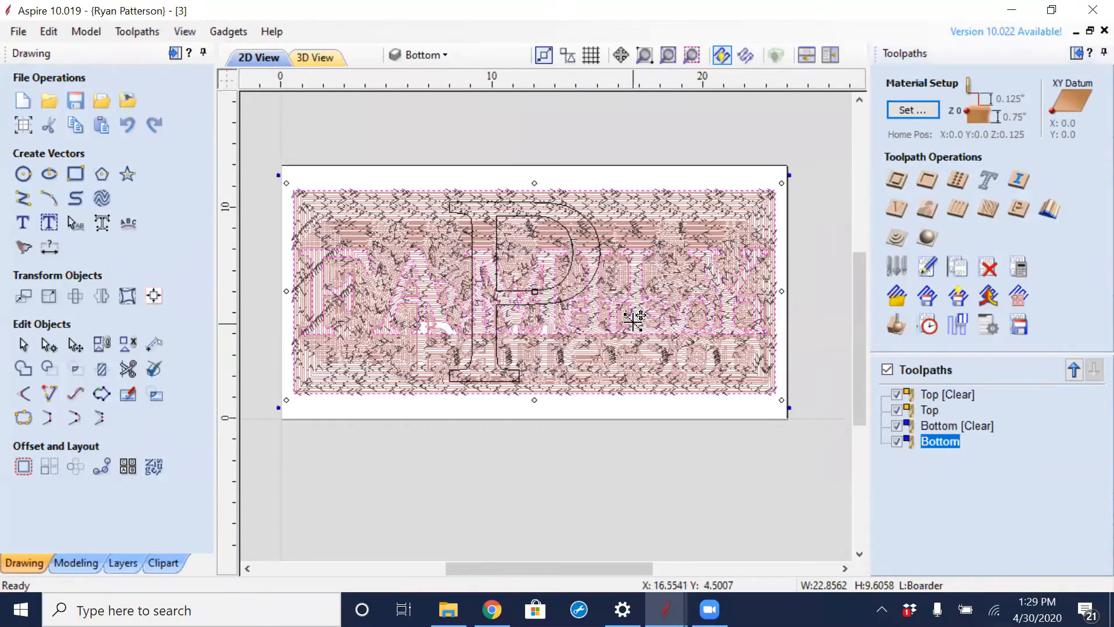
{"action": "left_click", "coordinate": [887, 370]}
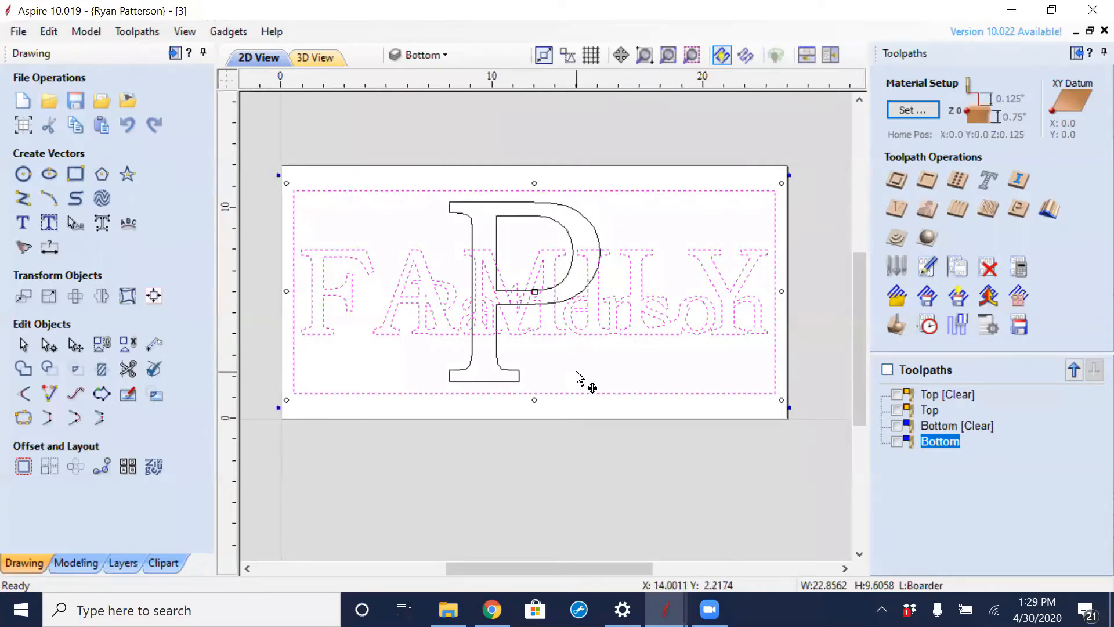
- Hide the Boarder layer and copy the FAMILY lettering, the surname and the big P to a new layer named Base
{"action": "left_click", "coordinate": [132, 563]}
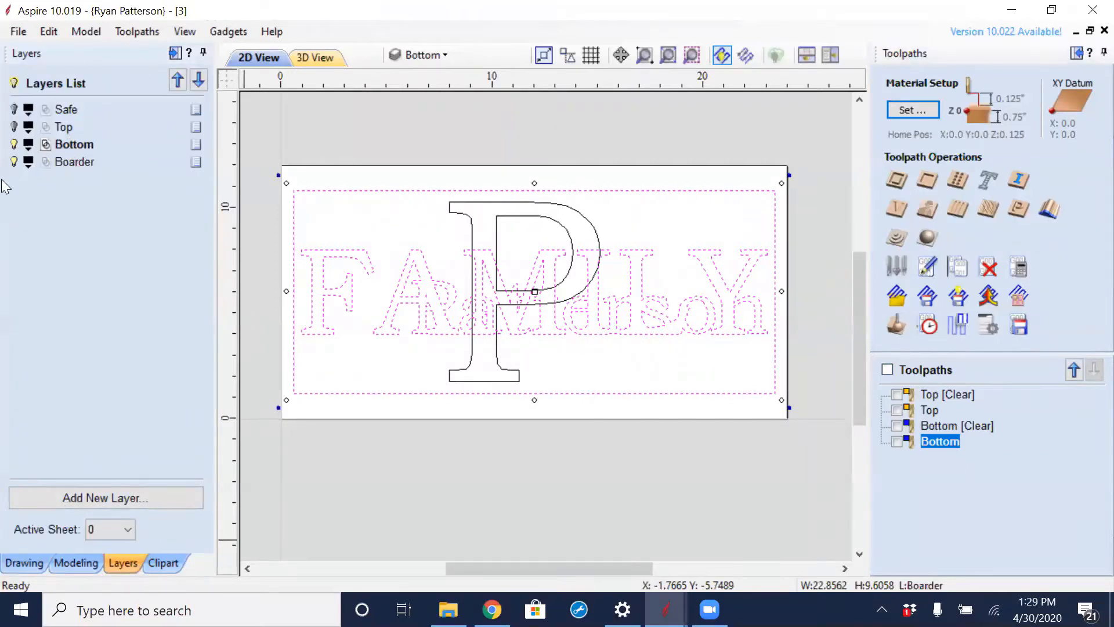
{"action": "left_click", "coordinate": [15, 163]}
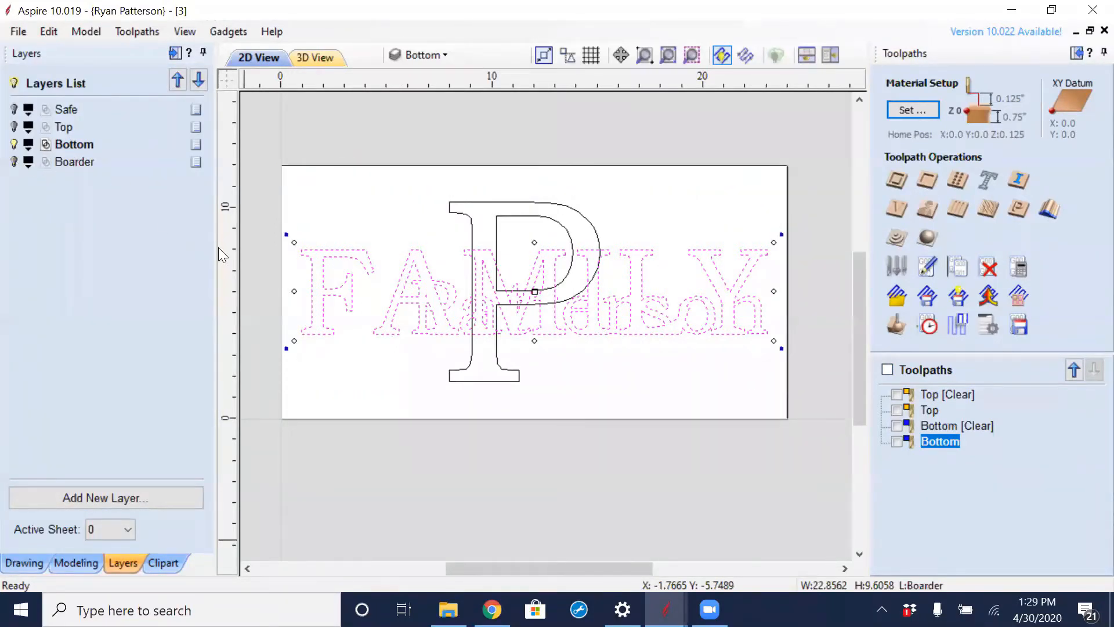
{"action": "left_click", "coordinate": [683, 200]}
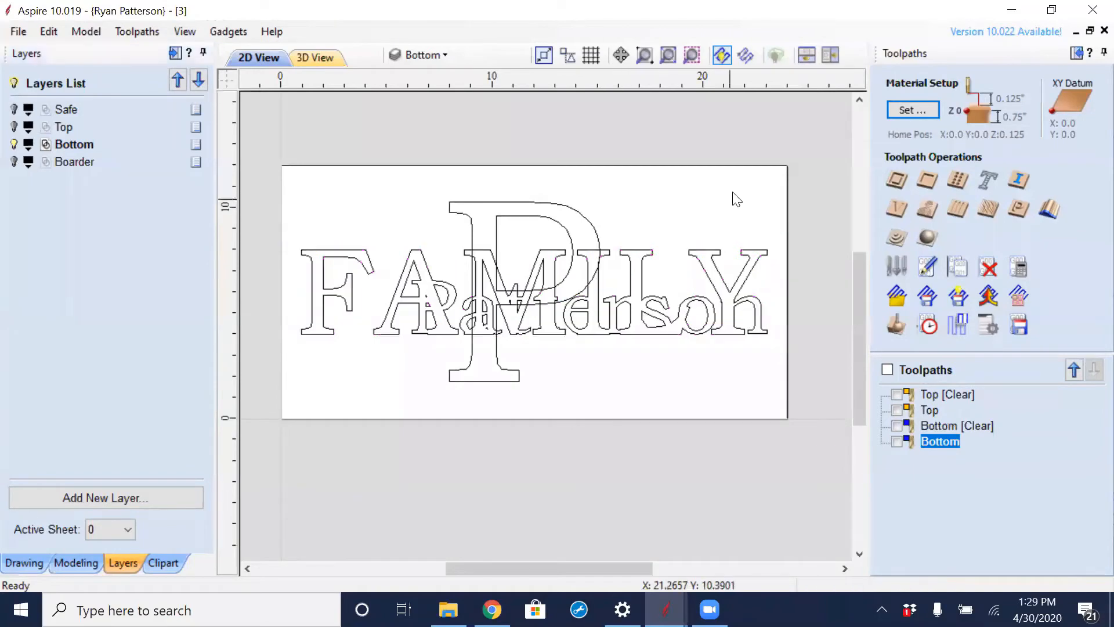
{"action": "left_click_drag", "start_coordinate": [734, 196], "coordinate": [369, 403]}
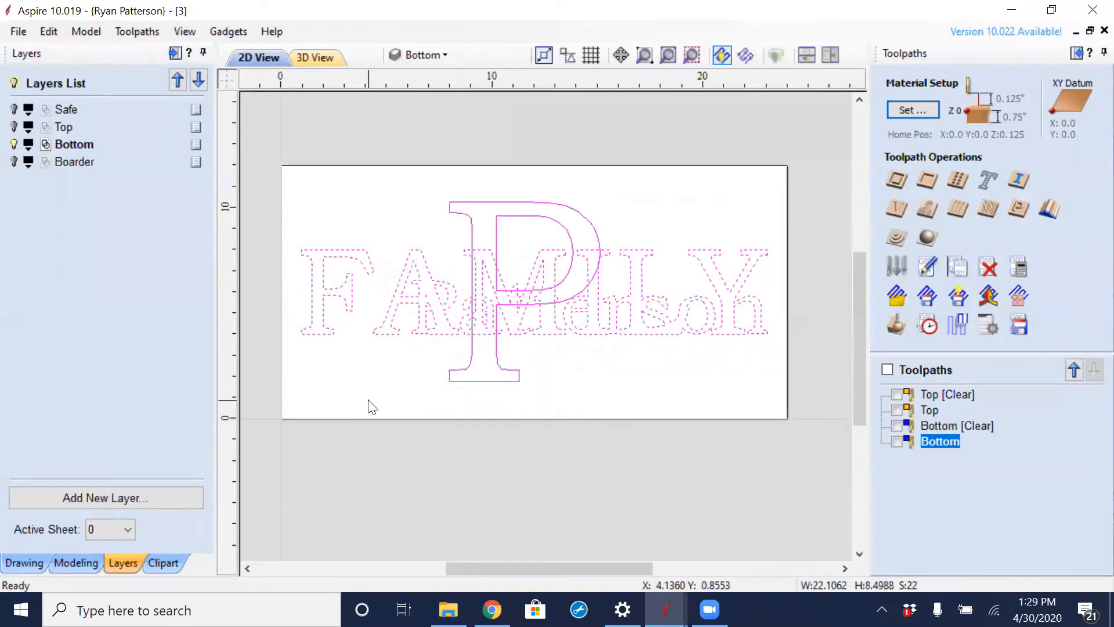
{"action": "right_click", "coordinate": [539, 303]}
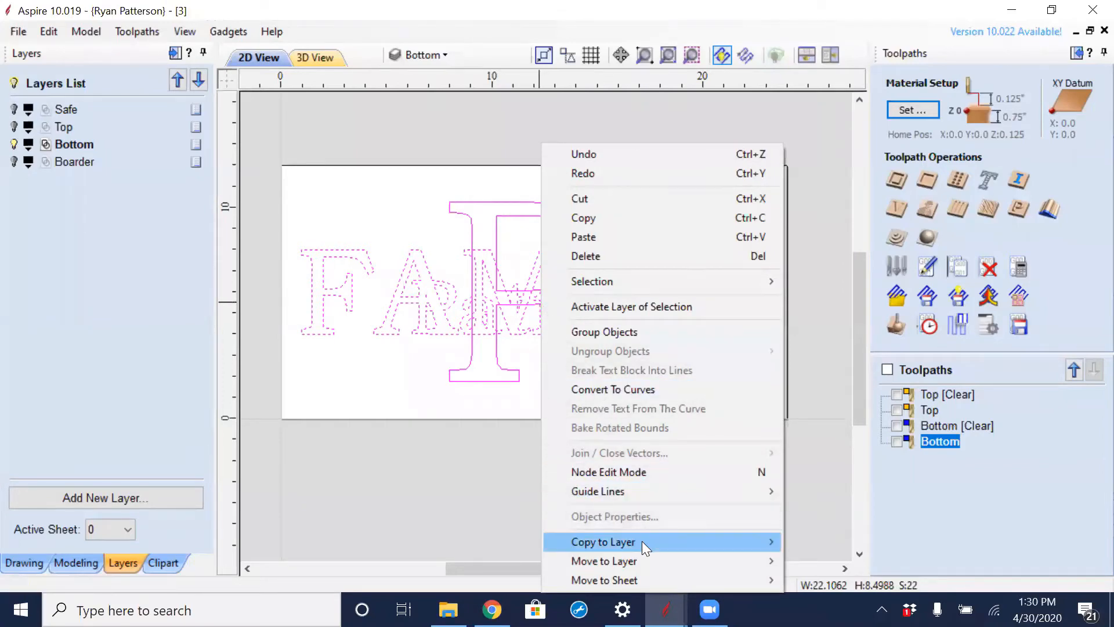
{"action": "mouse_move", "coordinate": [659, 542]}
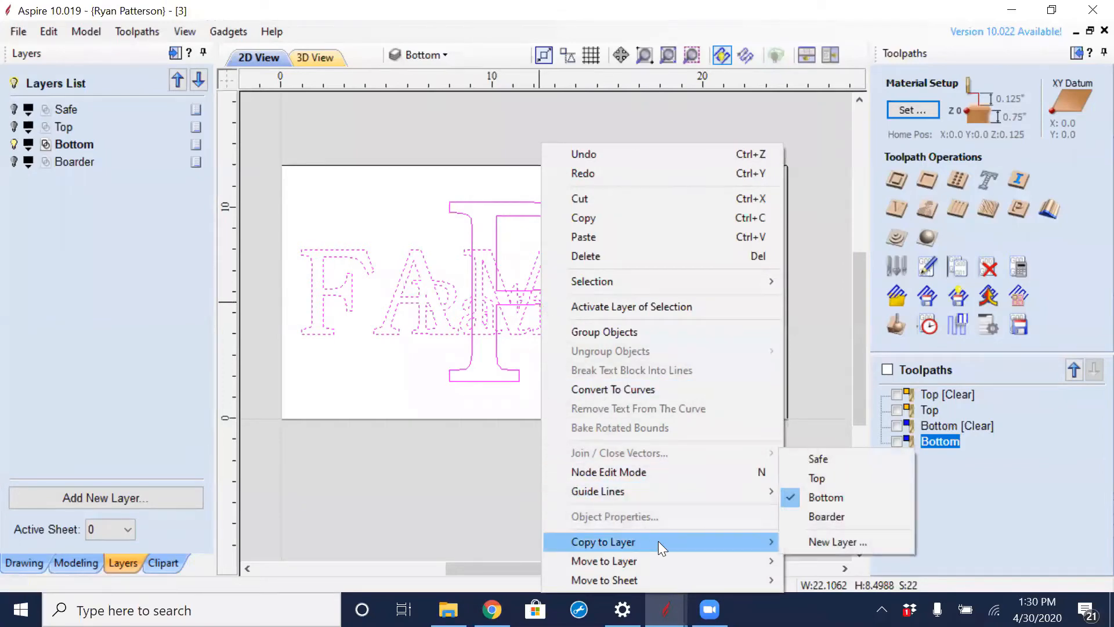
{"action": "left_click", "coordinate": [872, 543]}
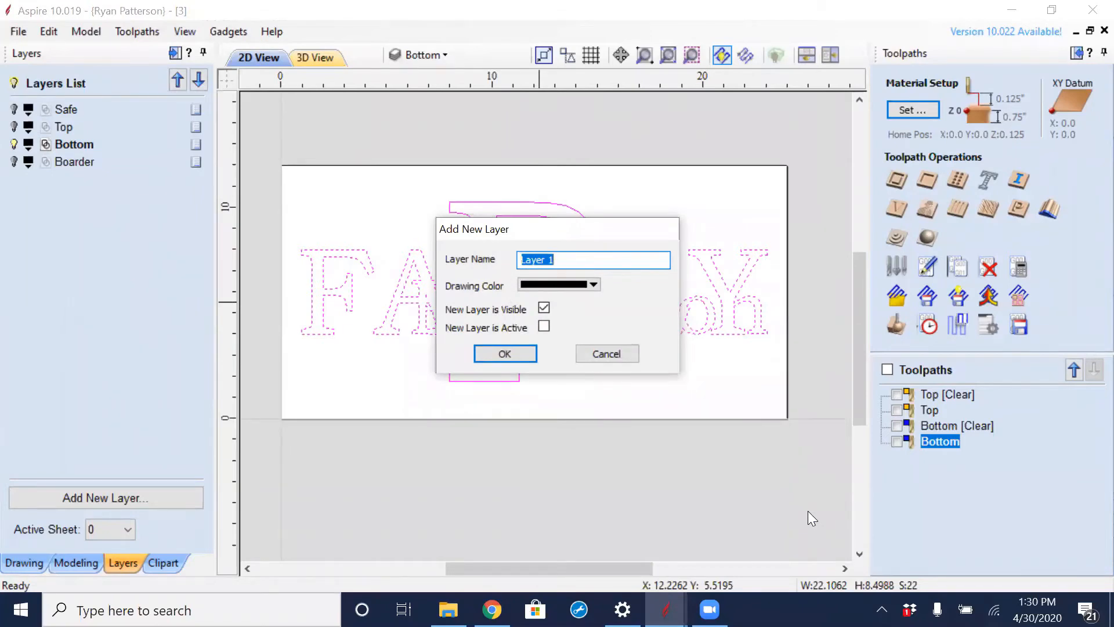
{"action": "type", "text": "Base"}
{"action": "left_click", "coordinate": [505, 354]}
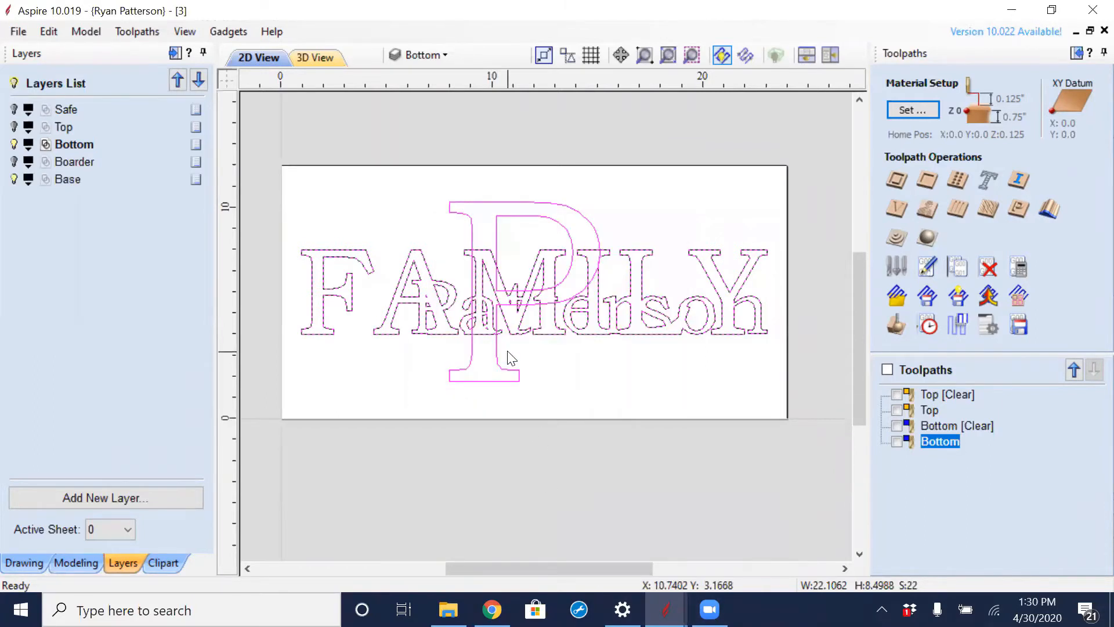
- Hide the Bottom layer, make Base the active layer and clear the selection
{"action": "left_click", "coordinate": [14, 144]}
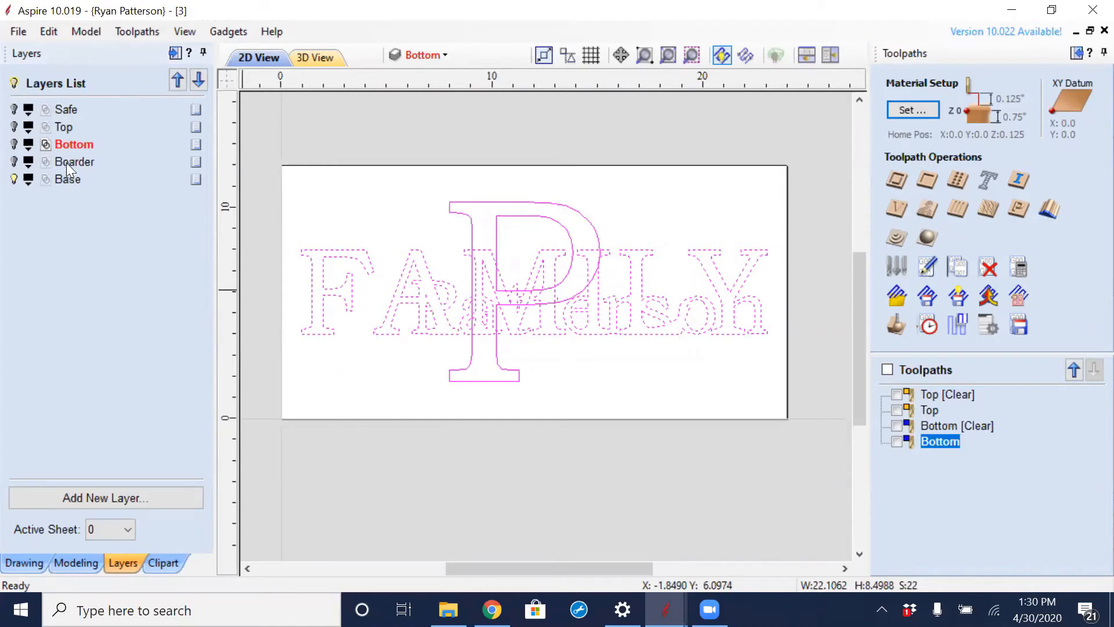
{"action": "left_click", "coordinate": [67, 180]}
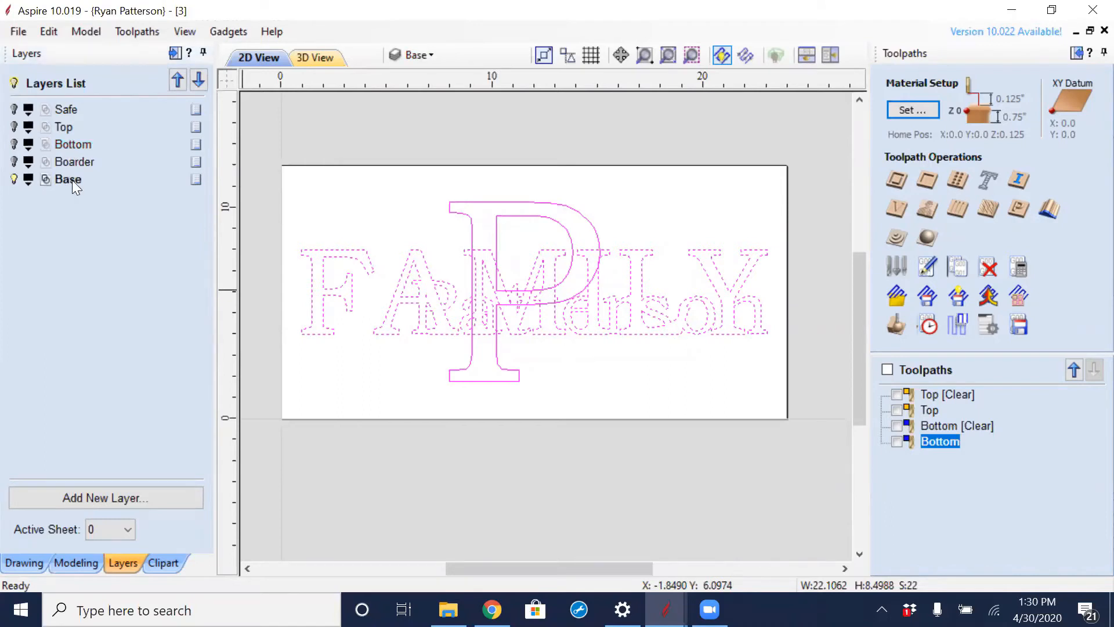
{"action": "left_click", "coordinate": [584, 364]}
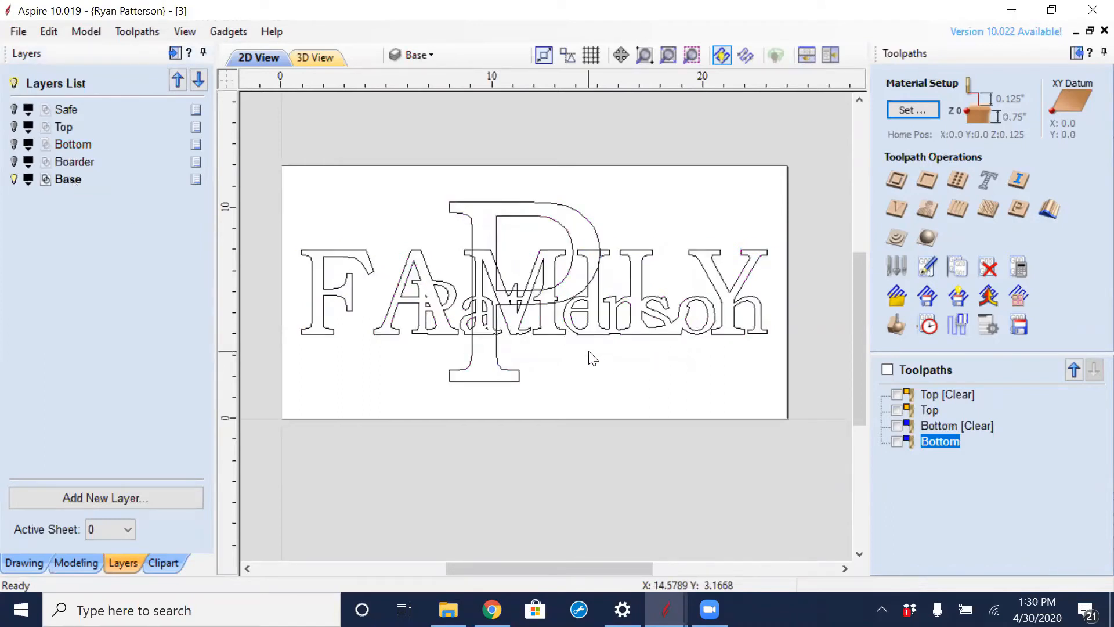
- Try welding the ungrouped lettering and the big P into one outline, replacing the original objects, and undo it
{"action": "left_click", "coordinate": [24, 563]}
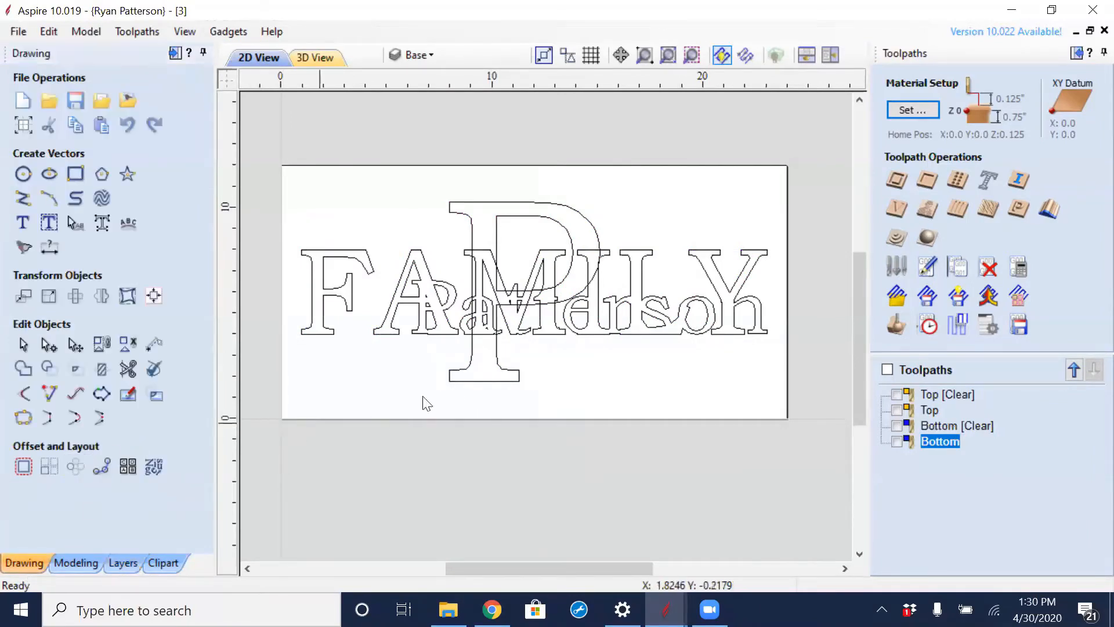
{"action": "left_click_drag", "start_coordinate": [659, 204], "coordinate": [534, 237]}
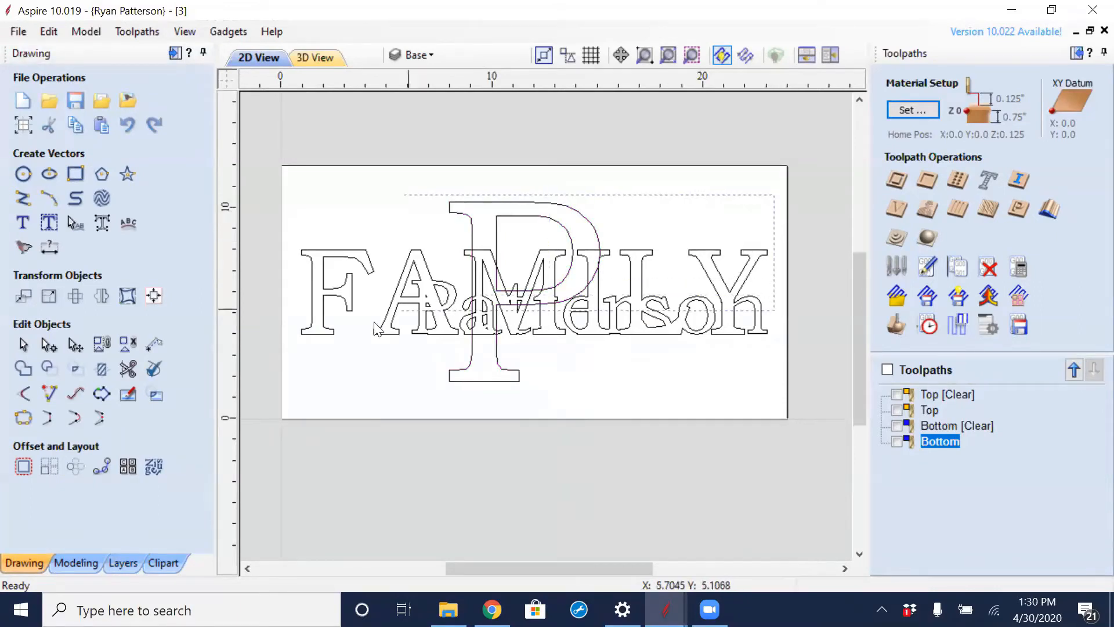
{"action": "left_click_drag", "start_coordinate": [771, 196], "coordinate": [301, 413]}
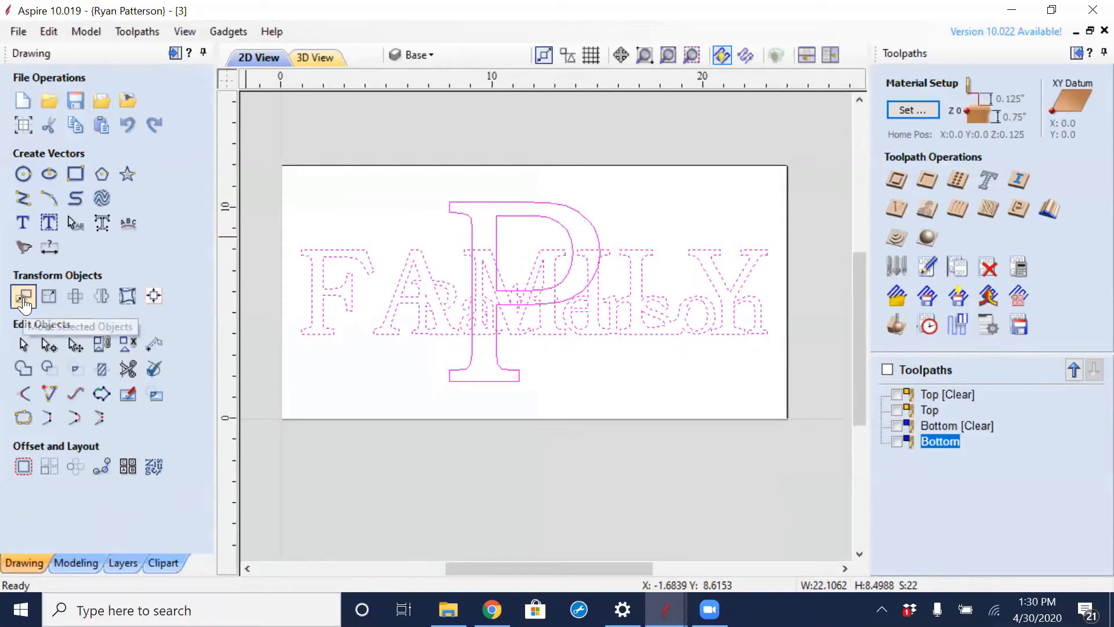
{"action": "left_click", "coordinate": [23, 368]}
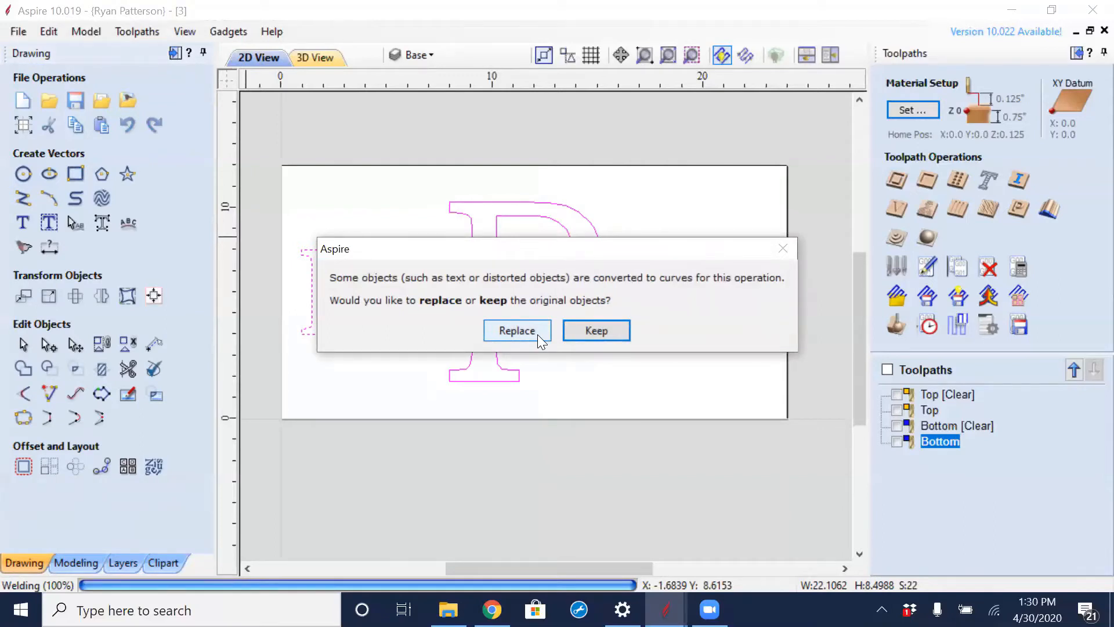
{"action": "left_click", "coordinate": [516, 330]}
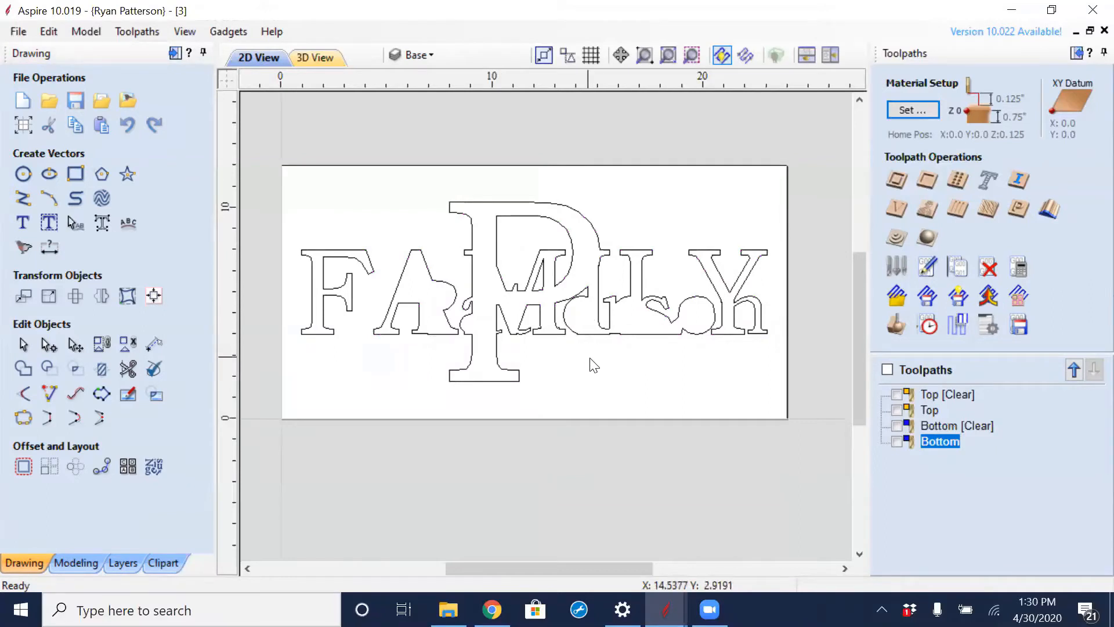
{"action": "key", "text": "ctrl+z"}
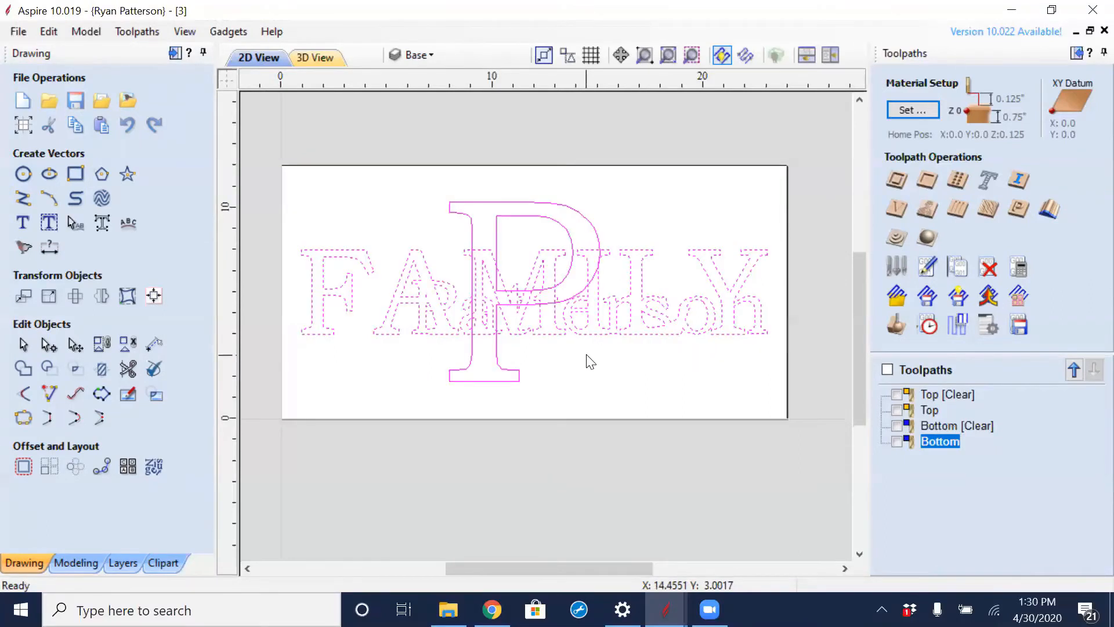
- Check how the separate outlines of the A, the surname's first letter and the big P overlap
{"action": "left_click", "coordinate": [450, 267]}
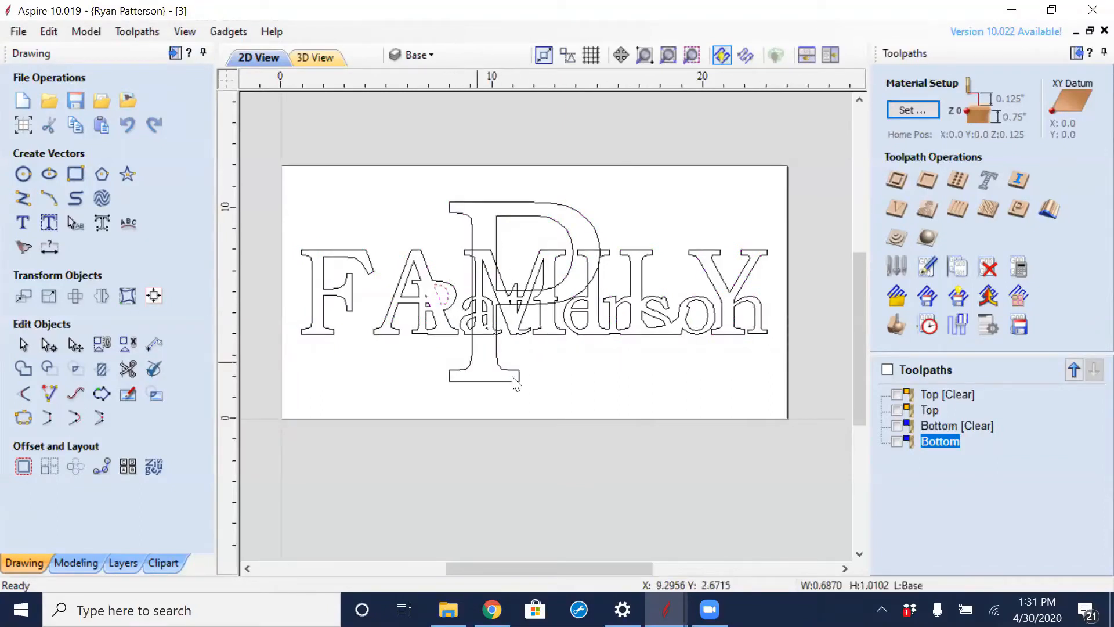
{"action": "left_click", "coordinate": [430, 279]}
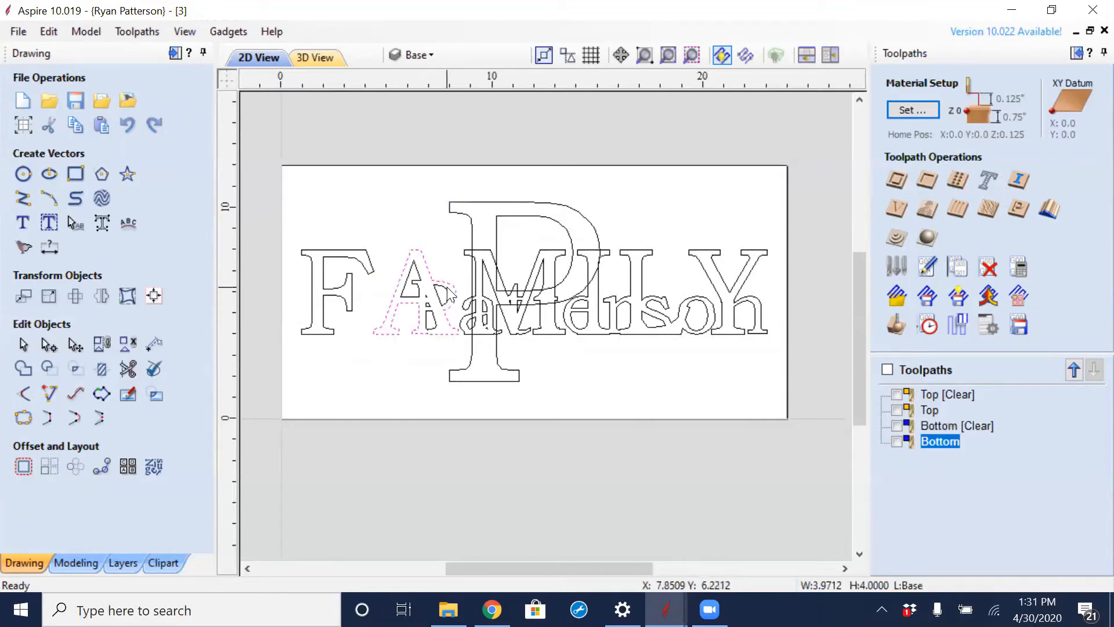
{"action": "left_click", "coordinate": [438, 291]}
{"action": "left_click", "coordinate": [564, 213]}
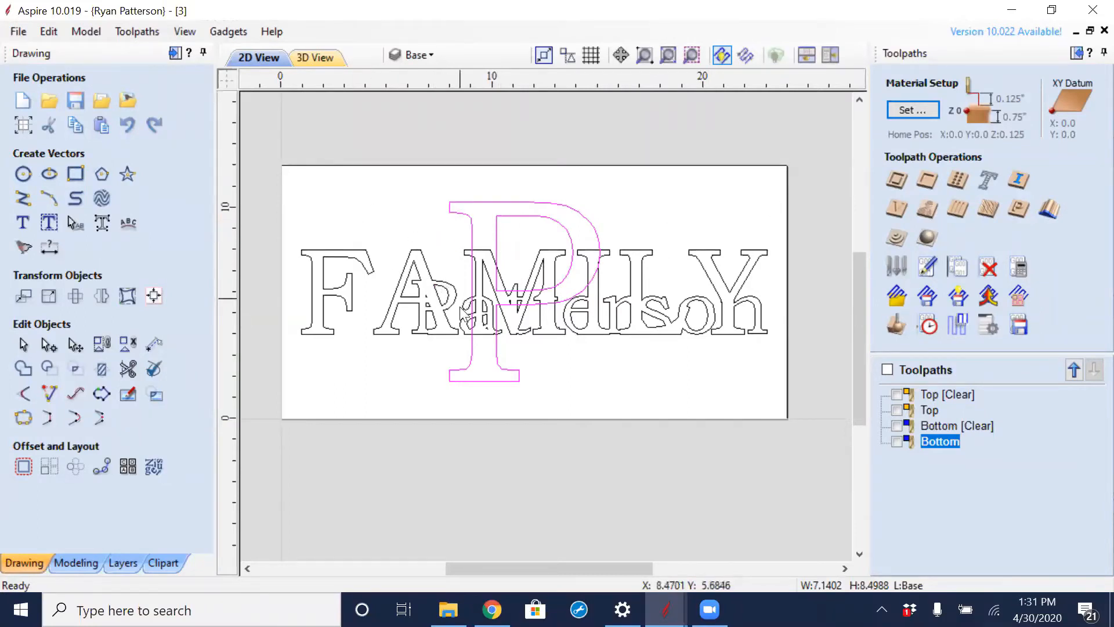
{"action": "left_click", "coordinate": [444, 295]}
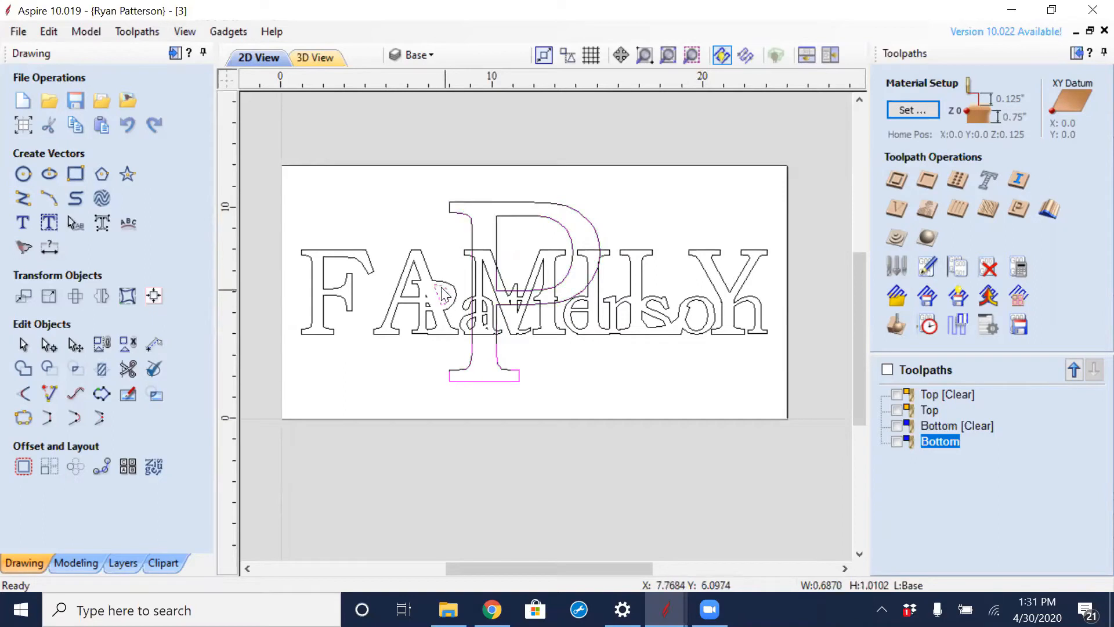
{"action": "left_click", "coordinate": [439, 230]}
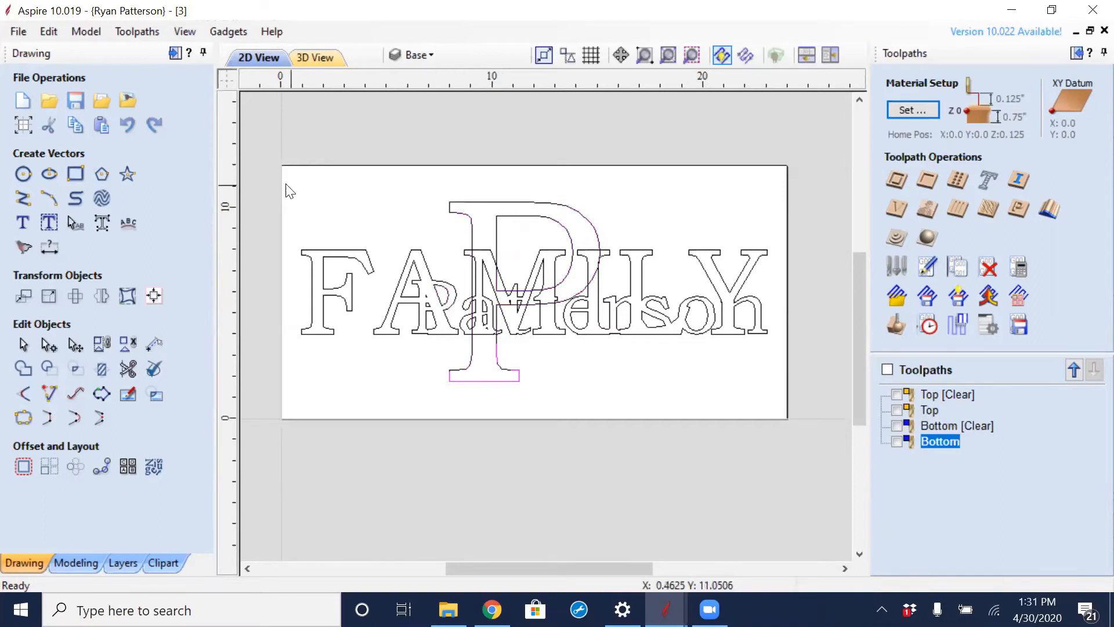
- Try the weld again on all Base layer vectors, replacing the originals, and undo the result
{"action": "key", "text": "ctrl+a"}
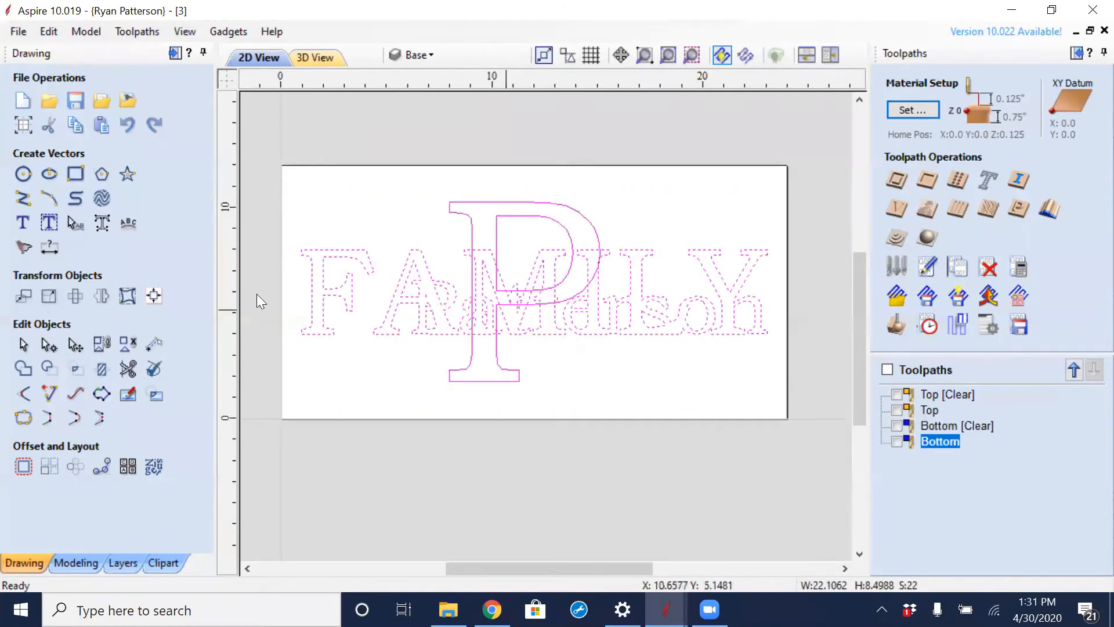
{"action": "left_click", "coordinate": [23, 369]}
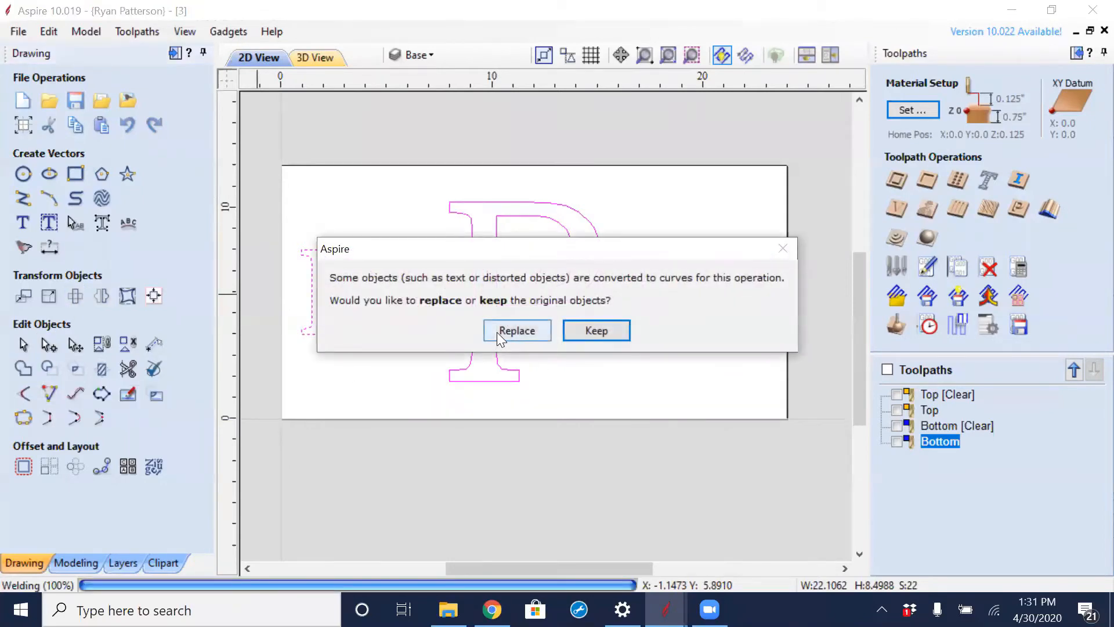
{"action": "left_click", "coordinate": [498, 332]}
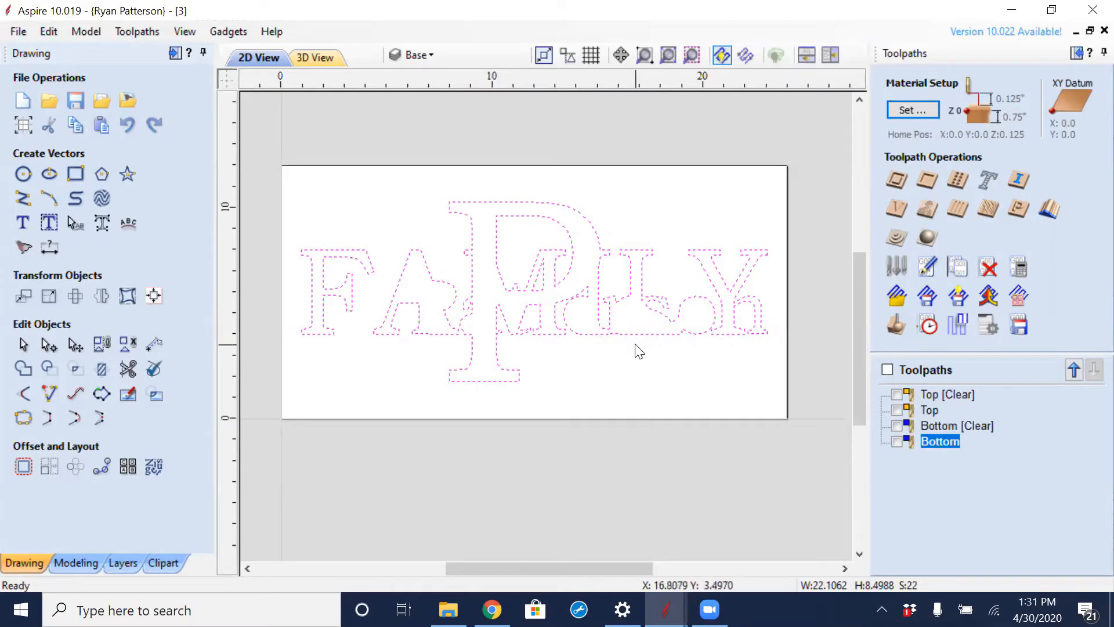
{"action": "key", "text": "ctrl+z"}
{"action": "left_click", "coordinate": [629, 360]}
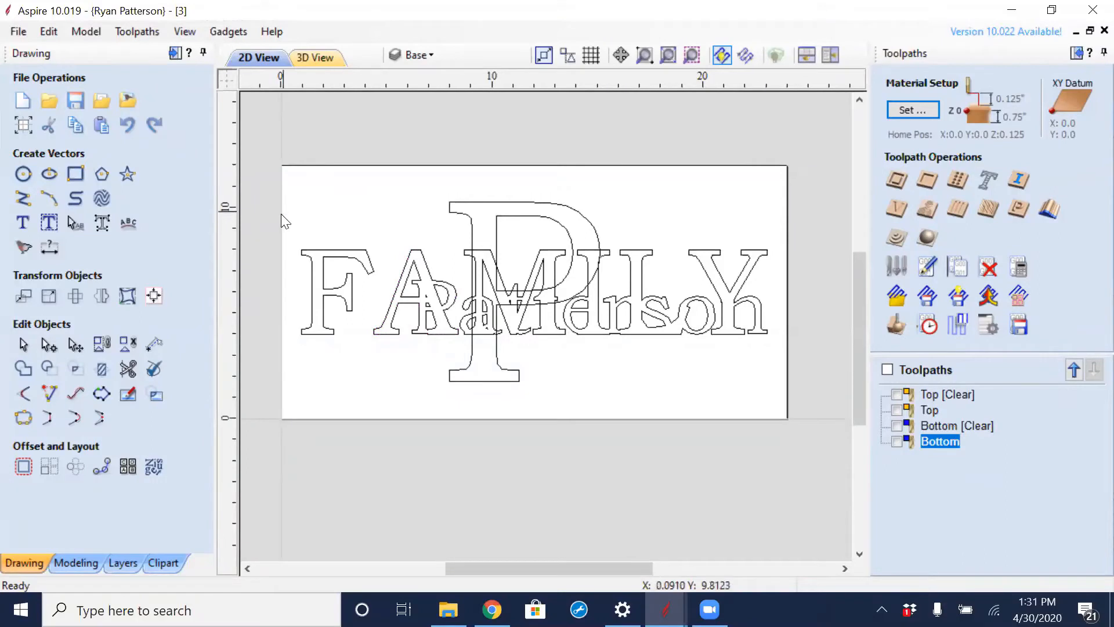
- Group the FAMILY and surname lettering and weld the group with the big P, replacing the original objects
{"action": "left_click_drag", "start_coordinate": [282, 231], "coordinate": [858, 355]}
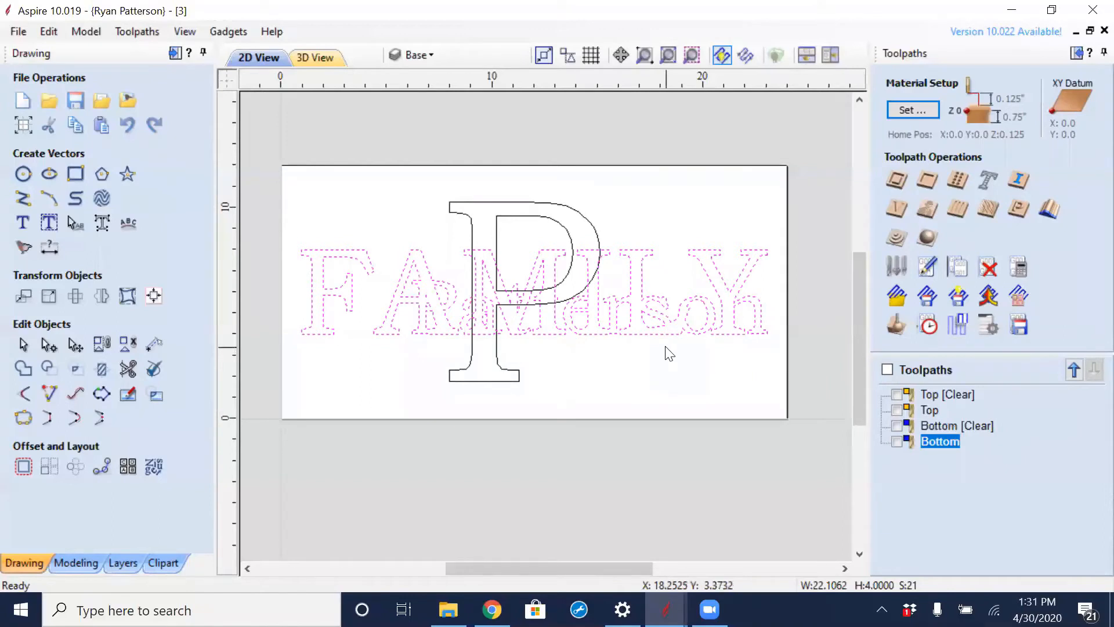
{"action": "key", "text": "g"}
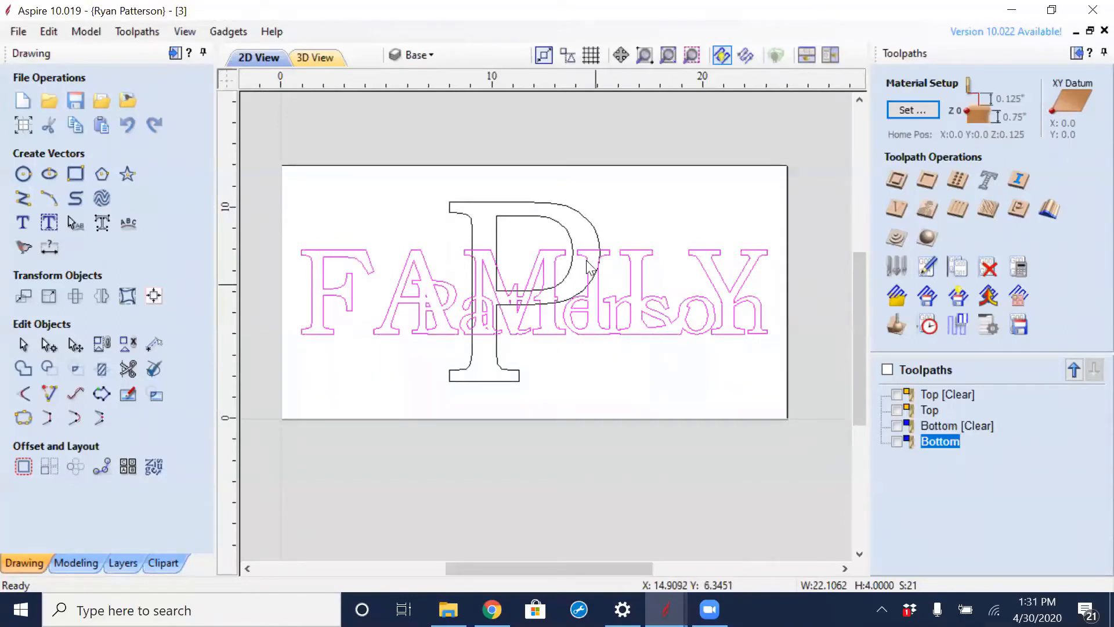
{"action": "left_click_drag", "start_coordinate": [542, 192], "coordinate": [529, 212]}
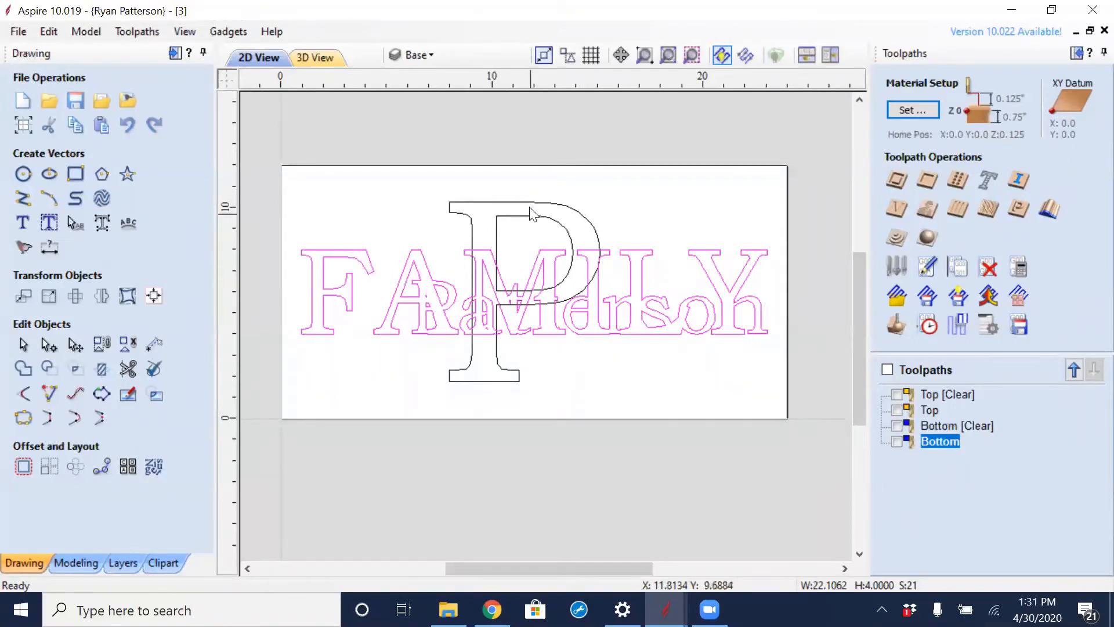
{"action": "left_click", "coordinate": [533, 207], "text": "shift"}
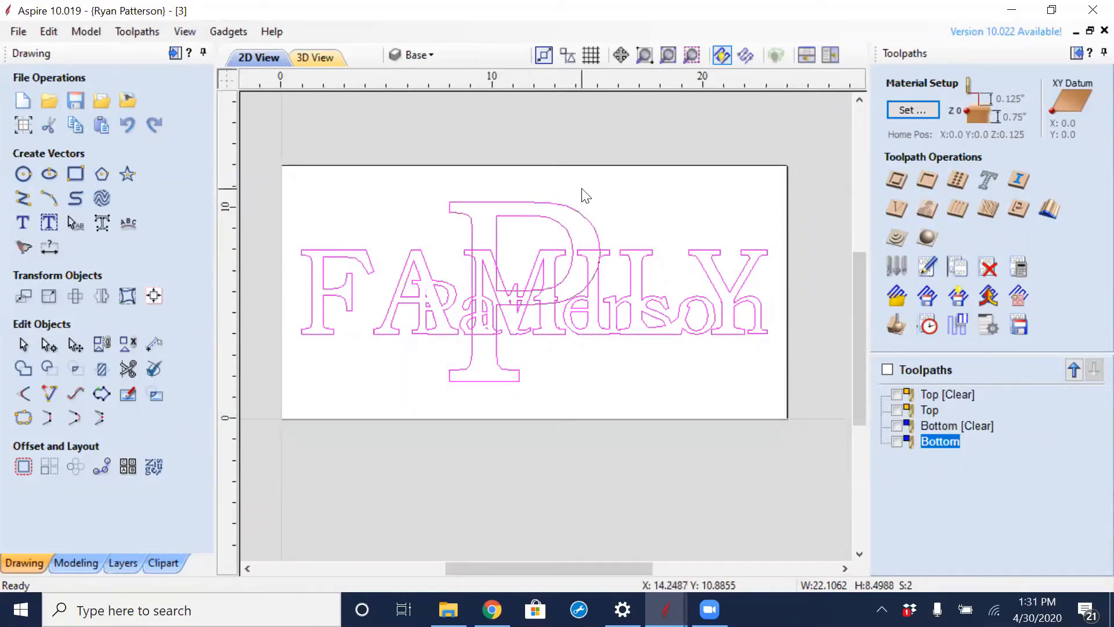
{"action": "left_click", "coordinate": [23, 371]}
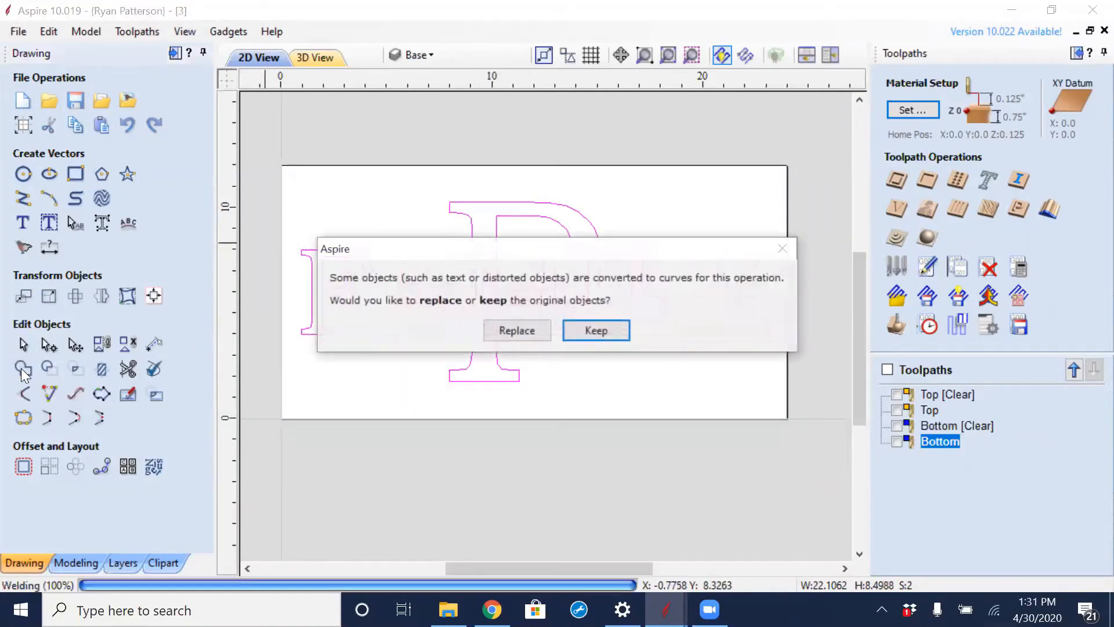
{"action": "left_click", "coordinate": [508, 329]}
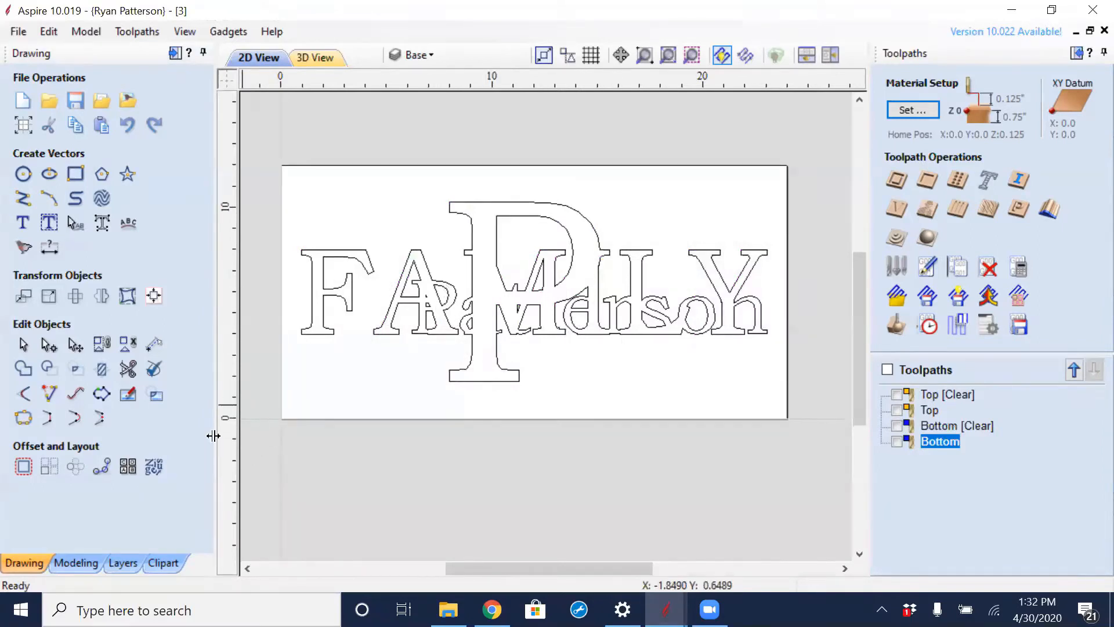
- Show the Boarder layer and start a pocket toolpath with the border rectangle and the welded Base outline selected
{"action": "left_click", "coordinate": [129, 560]}
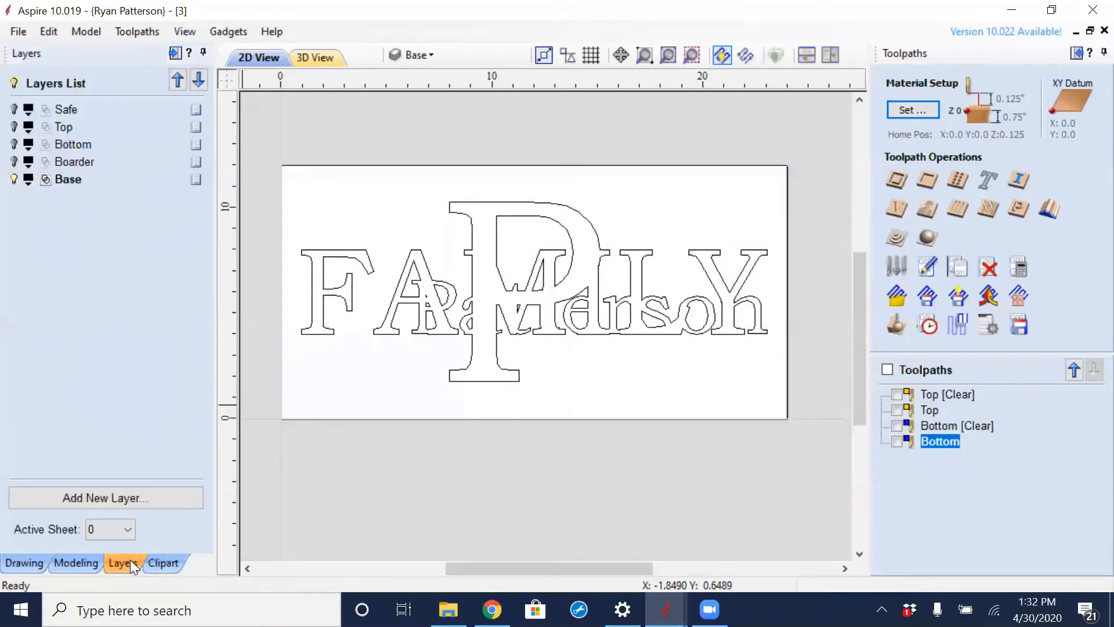
{"action": "left_click", "coordinate": [14, 162]}
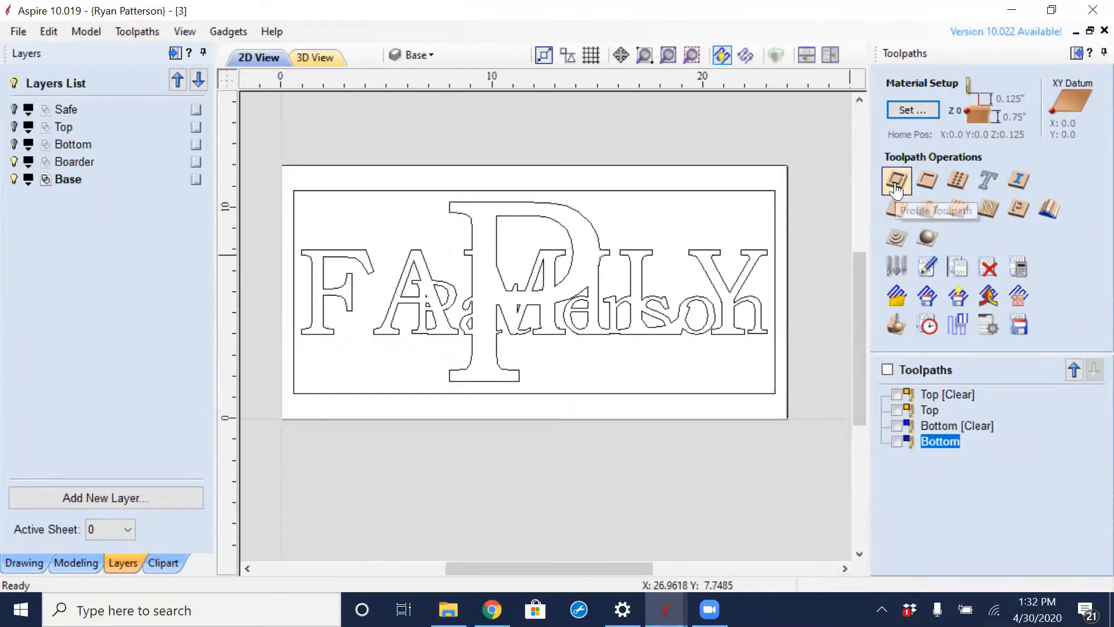
{"action": "left_click", "coordinate": [928, 181]}
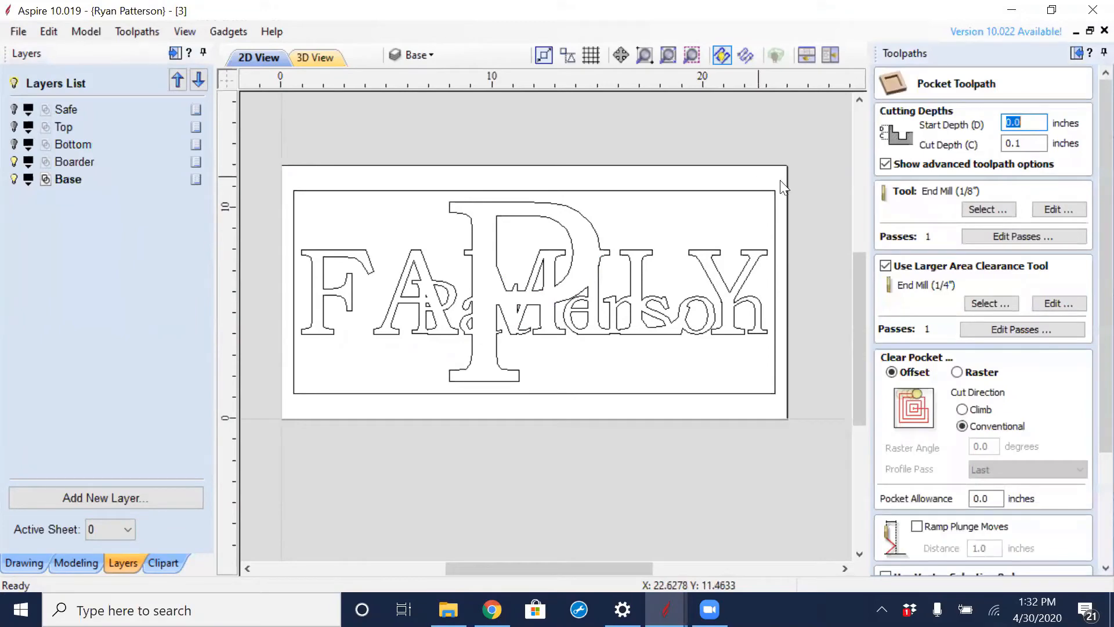
{"action": "left_click_drag", "start_coordinate": [782, 179], "coordinate": [293, 406]}
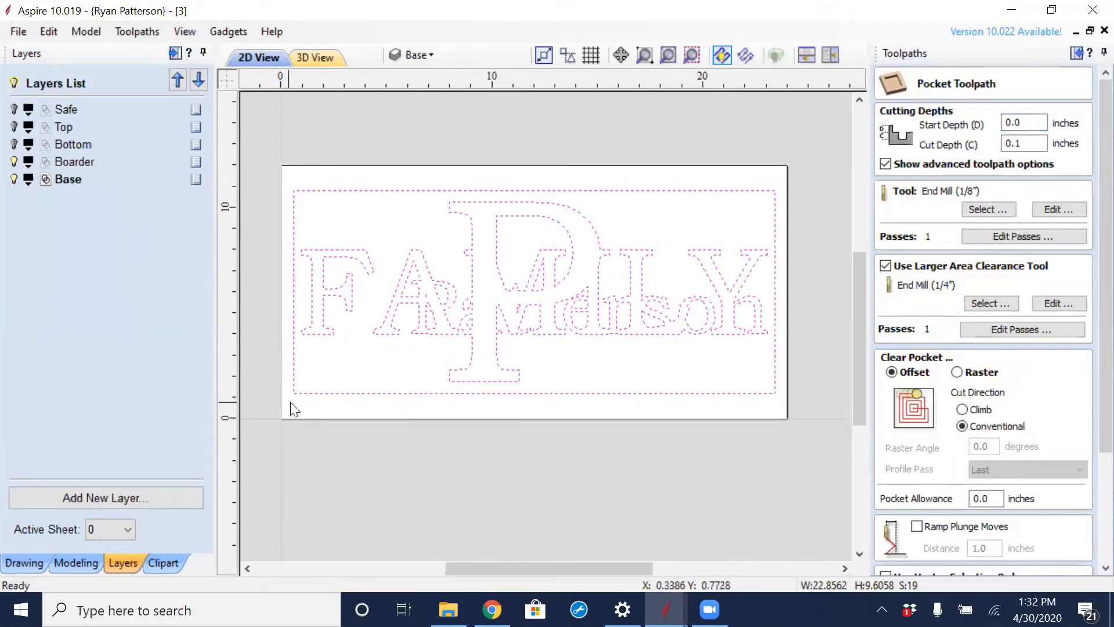
- Set the pocket's start depth to 0.2 inches, name the toolpath Base and calculate it
{"action": "double_click", "coordinate": [1030, 127]}
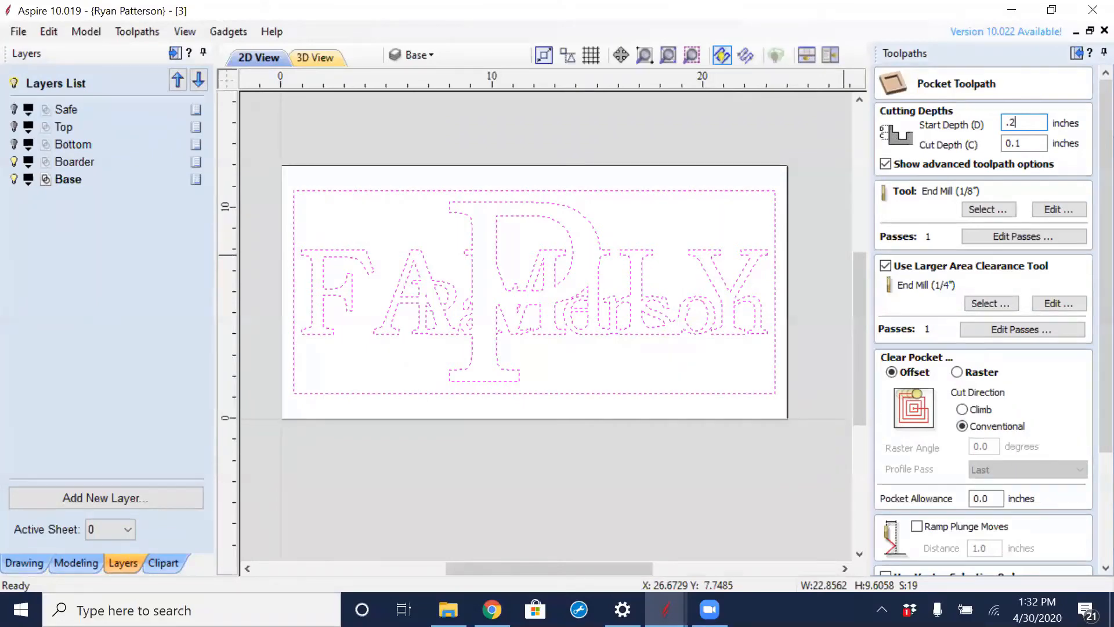
{"action": "scroll", "coordinate": [1012, 315], "scroll_direction": "down", "scroll_amount": 5}
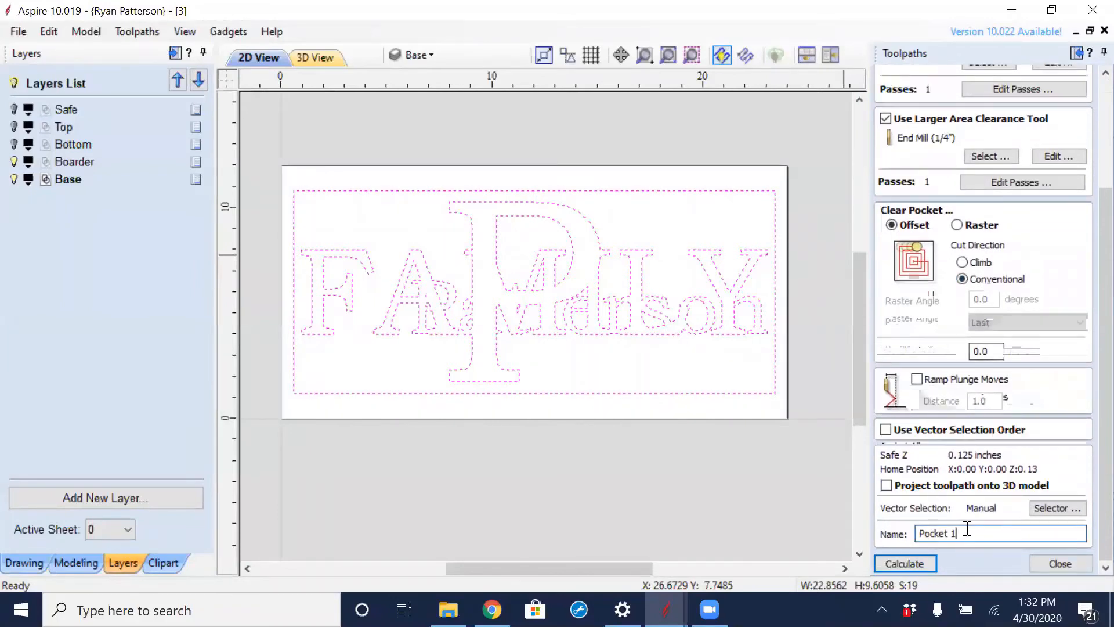
{"action": "left_click_drag", "start_coordinate": [967, 528], "coordinate": [884, 519]}
{"action": "type", "text": "Base"}
{"action": "left_click", "coordinate": [929, 563]}
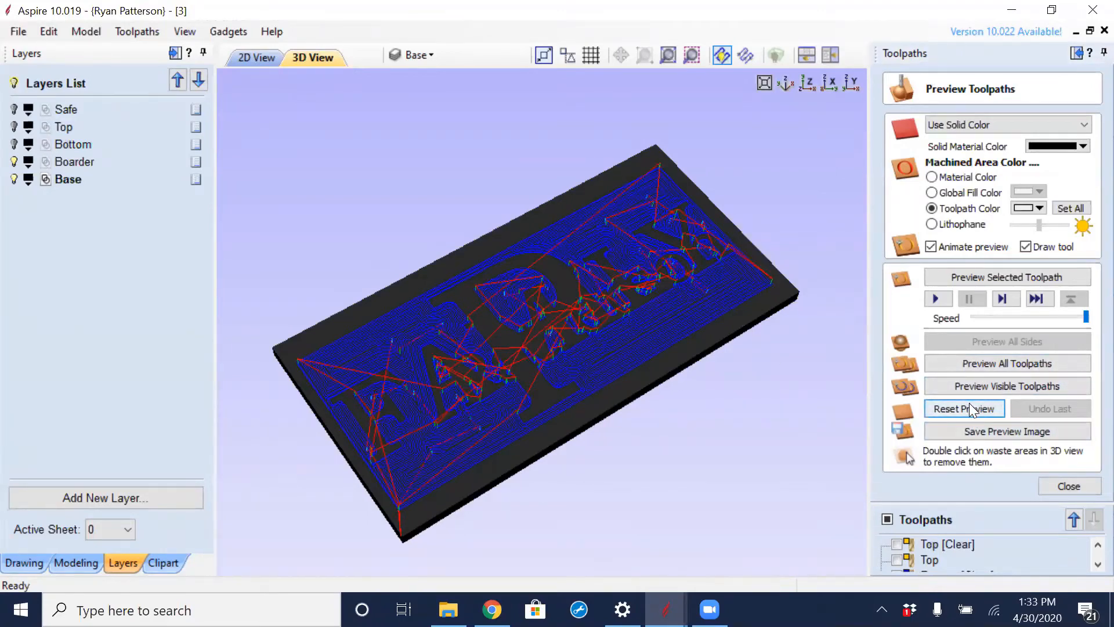
- Preview all toolpaths and examine the cut lettering up close where the surname, FAMILY and the big P overlap
{"action": "left_click", "coordinate": [978, 363]}
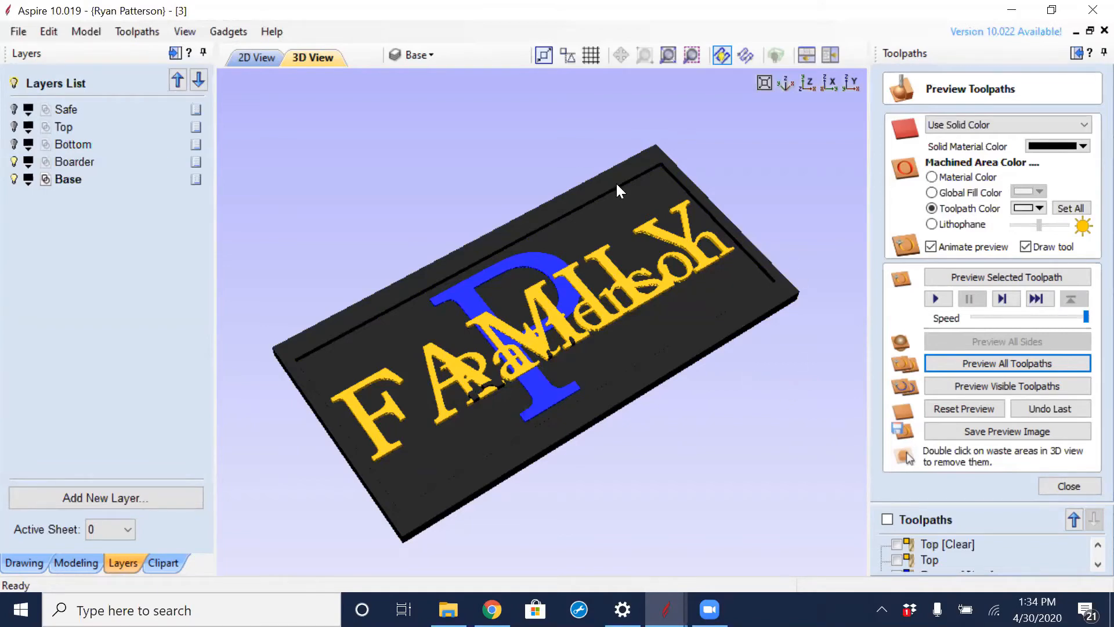
{"action": "left_click", "coordinate": [254, 58]}
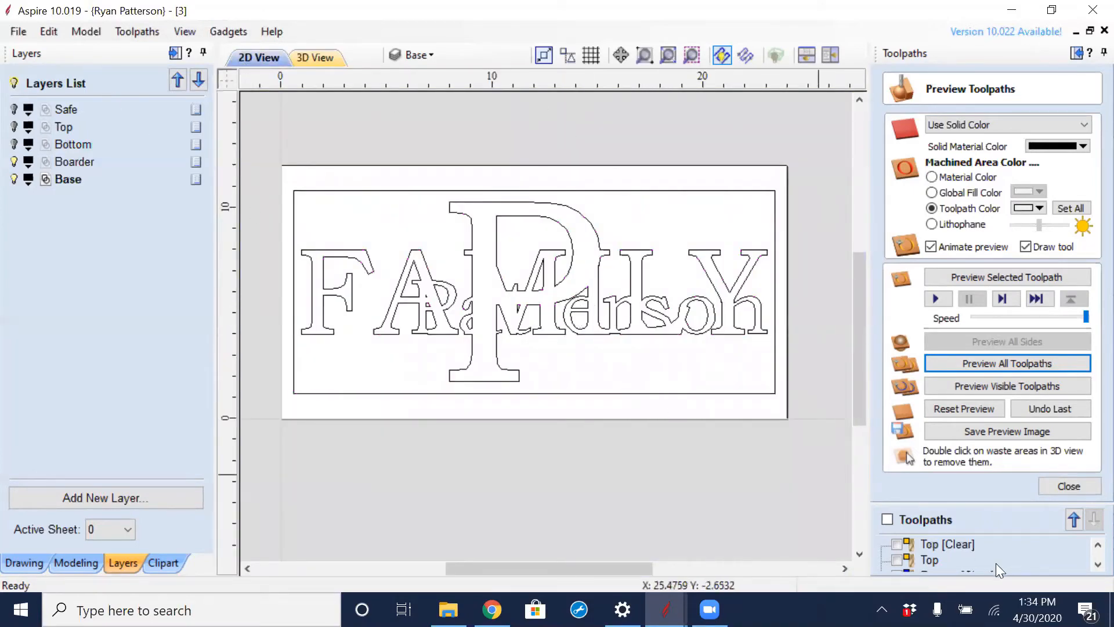
{"action": "left_click", "coordinate": [318, 57]}
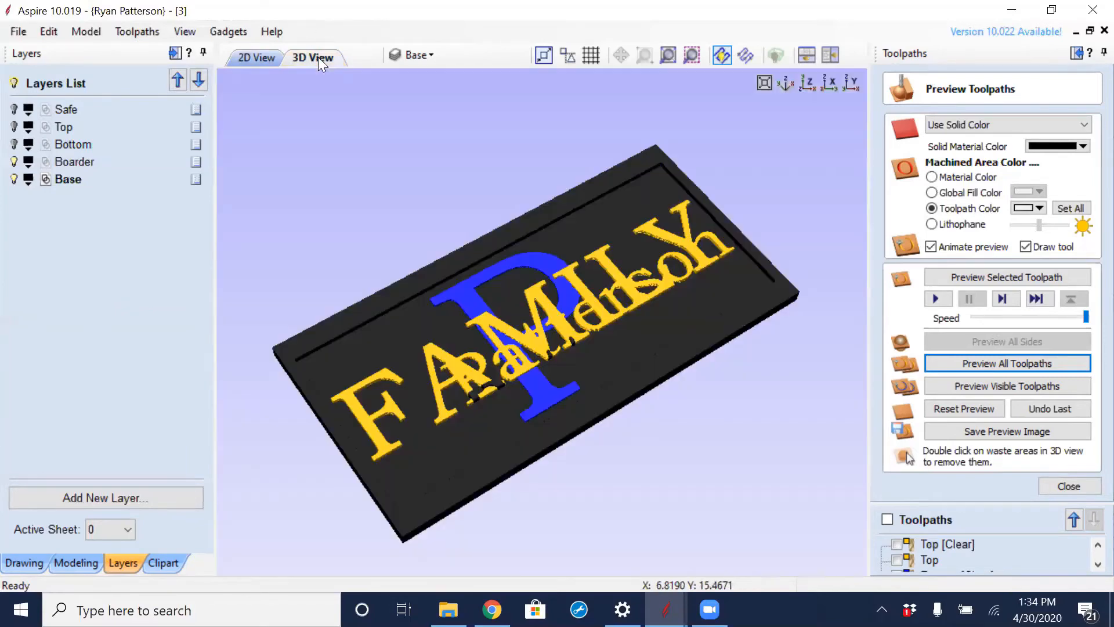
{"action": "left_click_drag", "start_coordinate": [639, 416], "coordinate": [524, 350]}
{"action": "scroll", "coordinate": [524, 349], "scroll_direction": "up", "scroll_amount": 5}
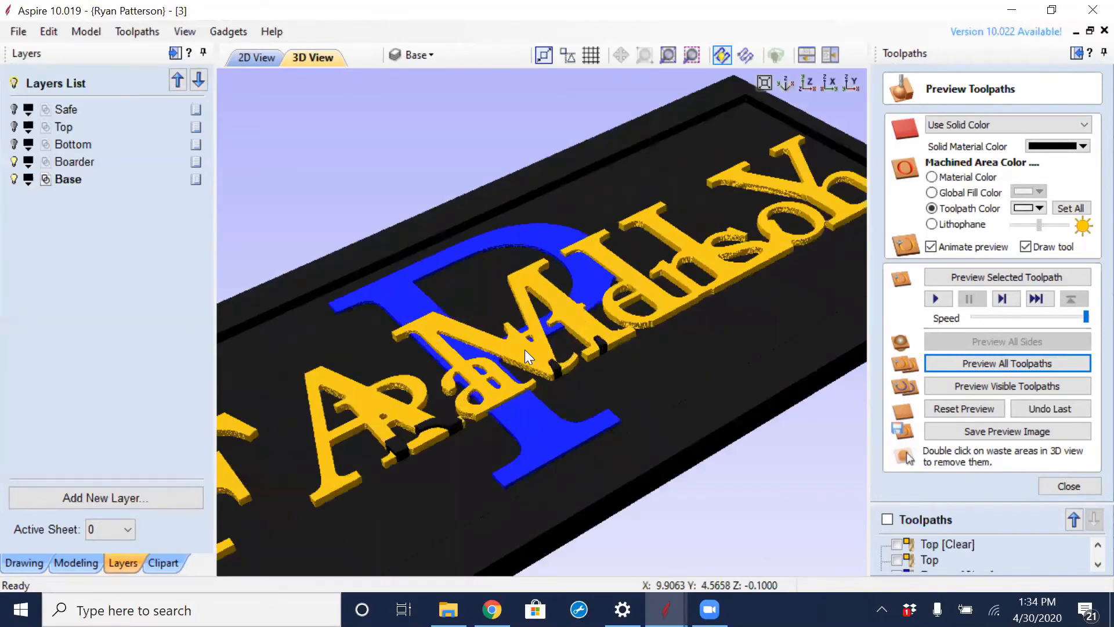
{"action": "scroll", "coordinate": [734, 373], "scroll_direction": "up", "scroll_amount": 2}
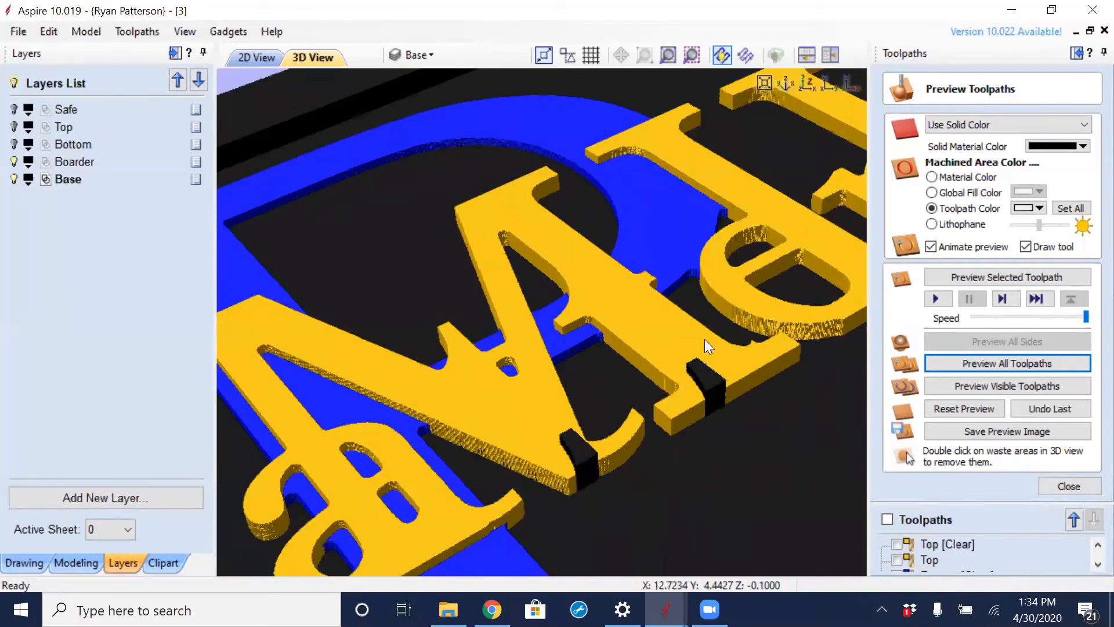
{"action": "scroll", "coordinate": [746, 462], "scroll_direction": "down", "scroll_amount": 6}
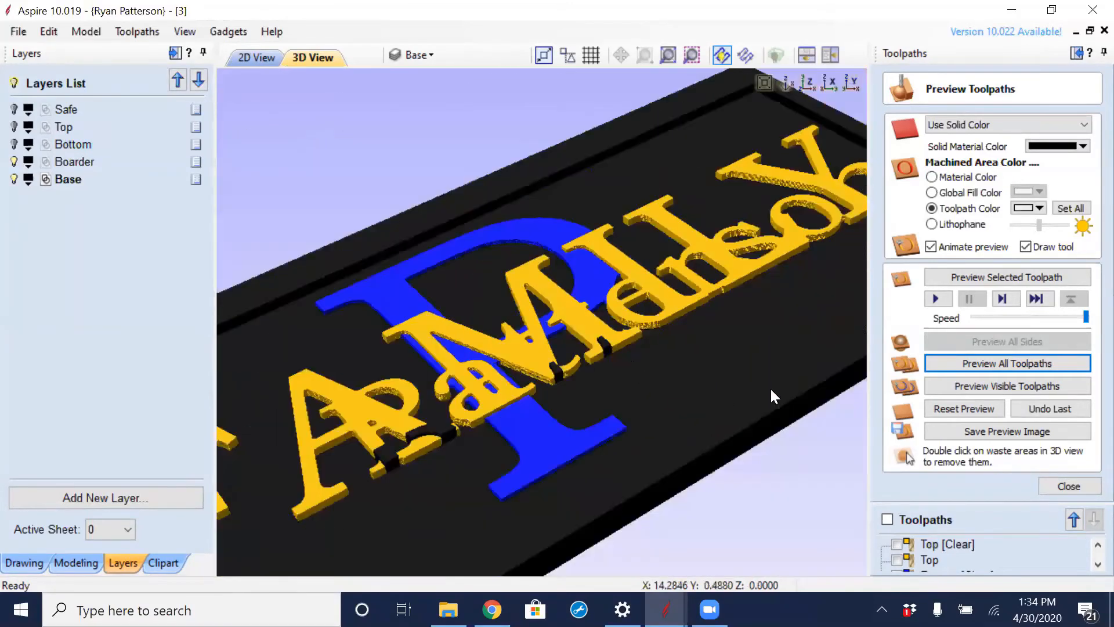
{"action": "left_click_drag", "start_coordinate": [742, 406], "coordinate": [750, 514]}
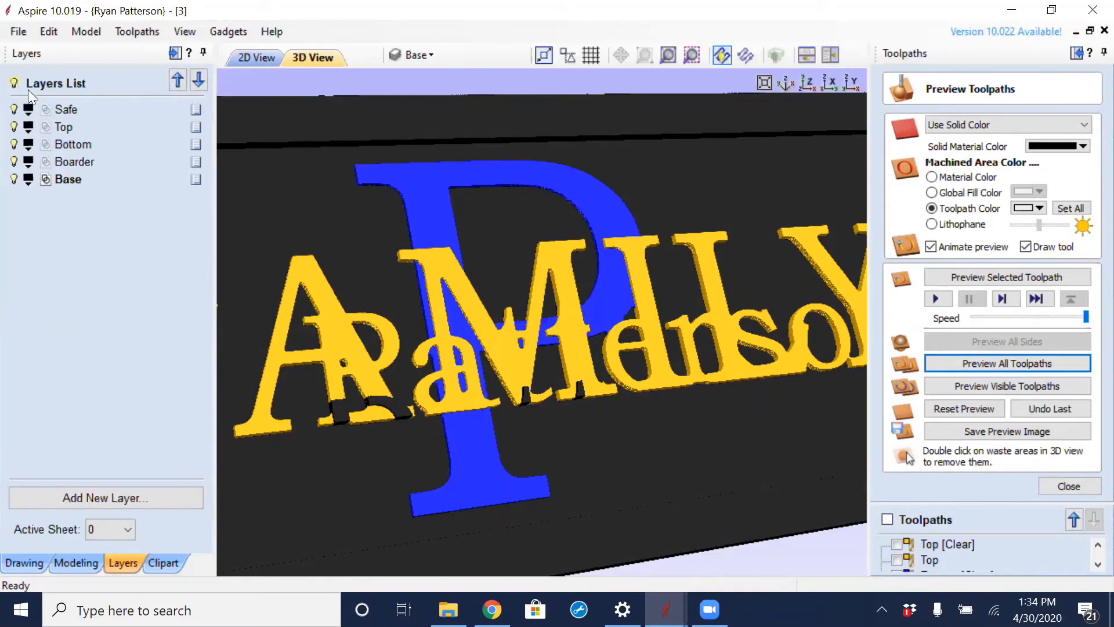
- Close the preview and recalculate all toolpaths
{"action": "left_click", "coordinate": [1064, 485]}
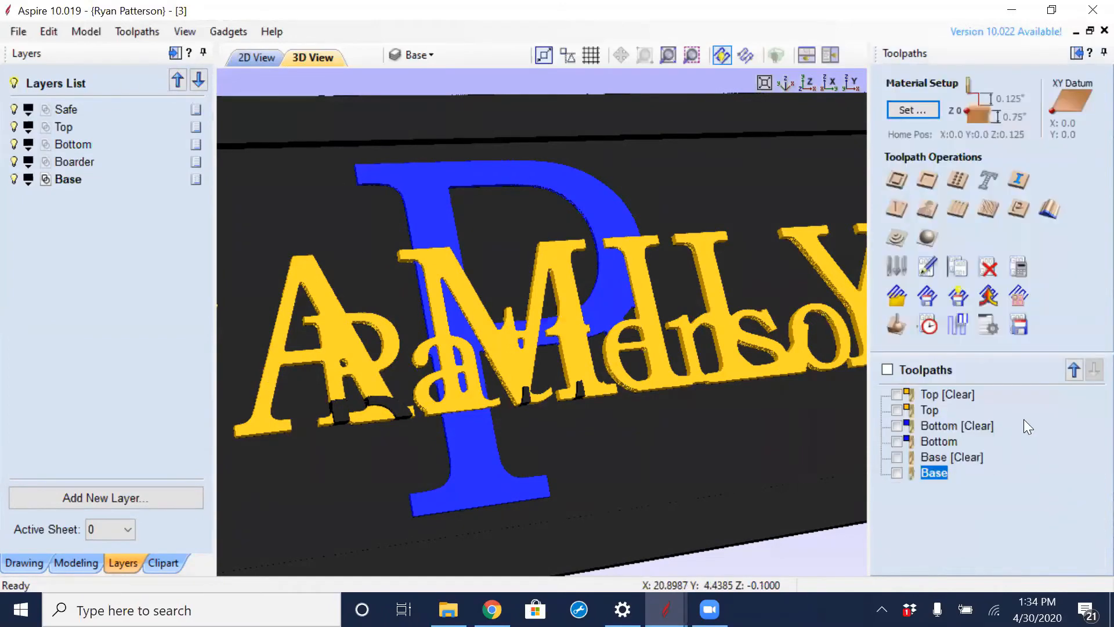
{"action": "left_click", "coordinate": [1018, 267]}
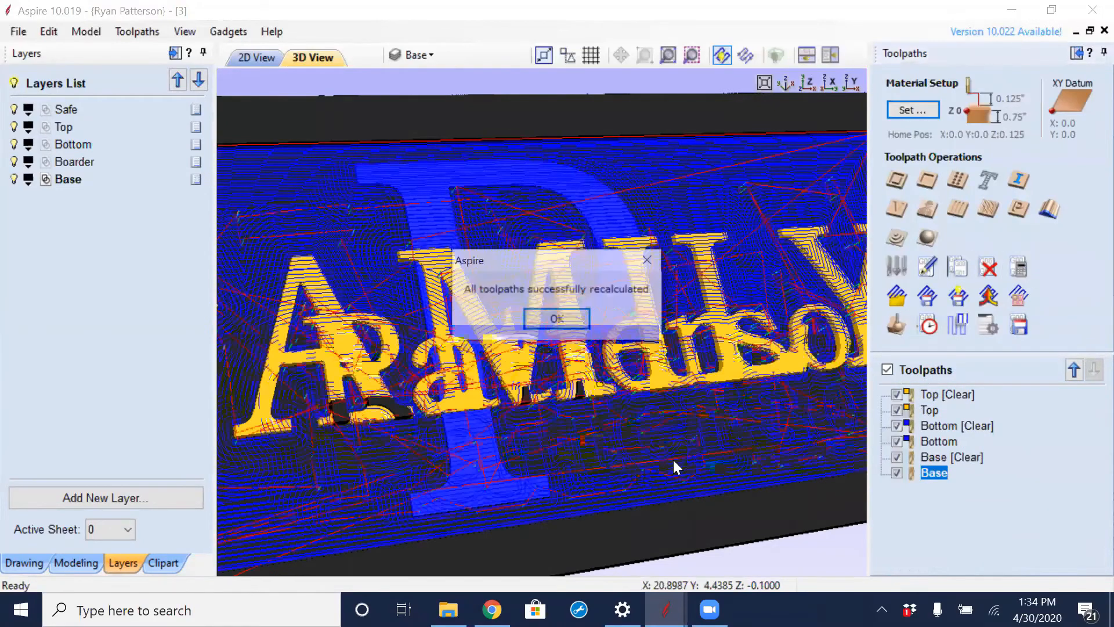
{"action": "left_click", "coordinate": [558, 322]}
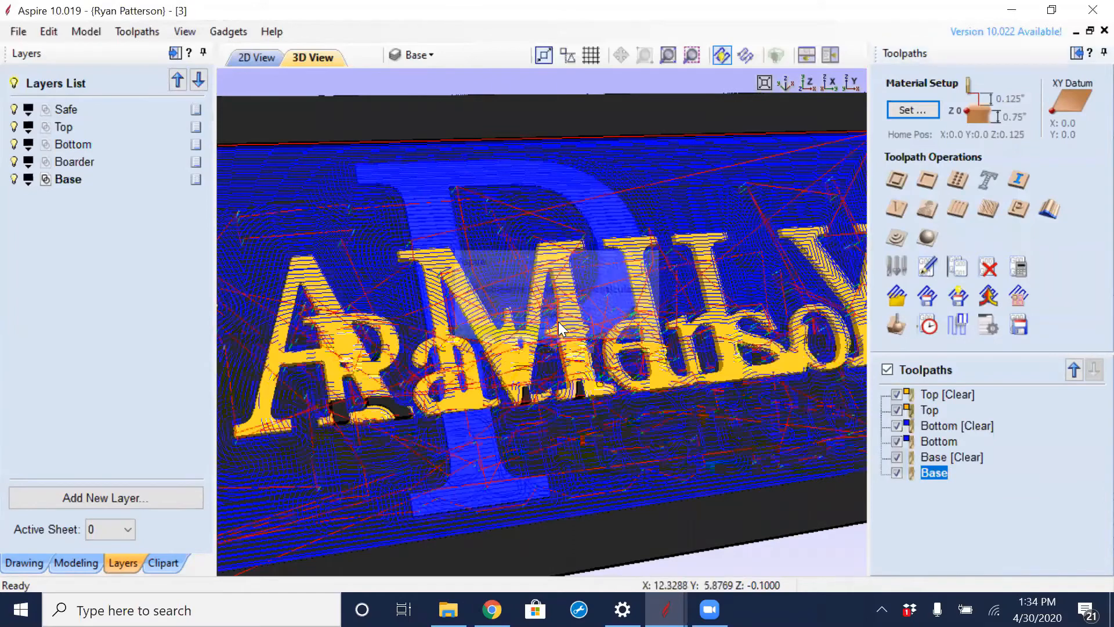
- Reset the toolpath preview and rerun it for the visible toolpaths at a lower simulation quality
{"action": "left_click", "coordinate": [896, 325]}
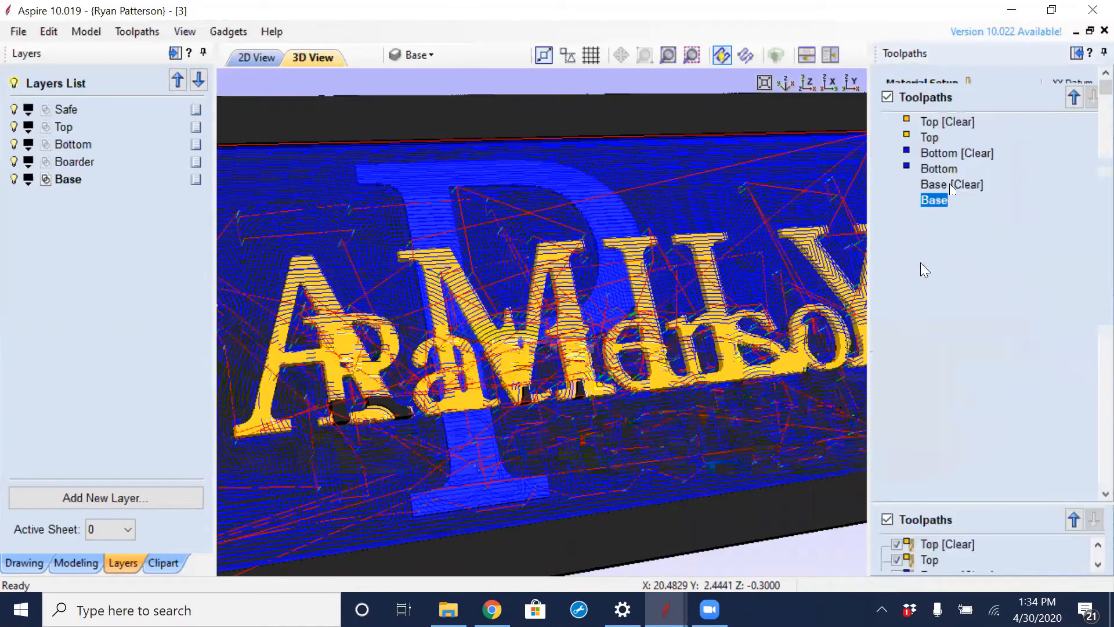
{"action": "left_click", "coordinate": [973, 410]}
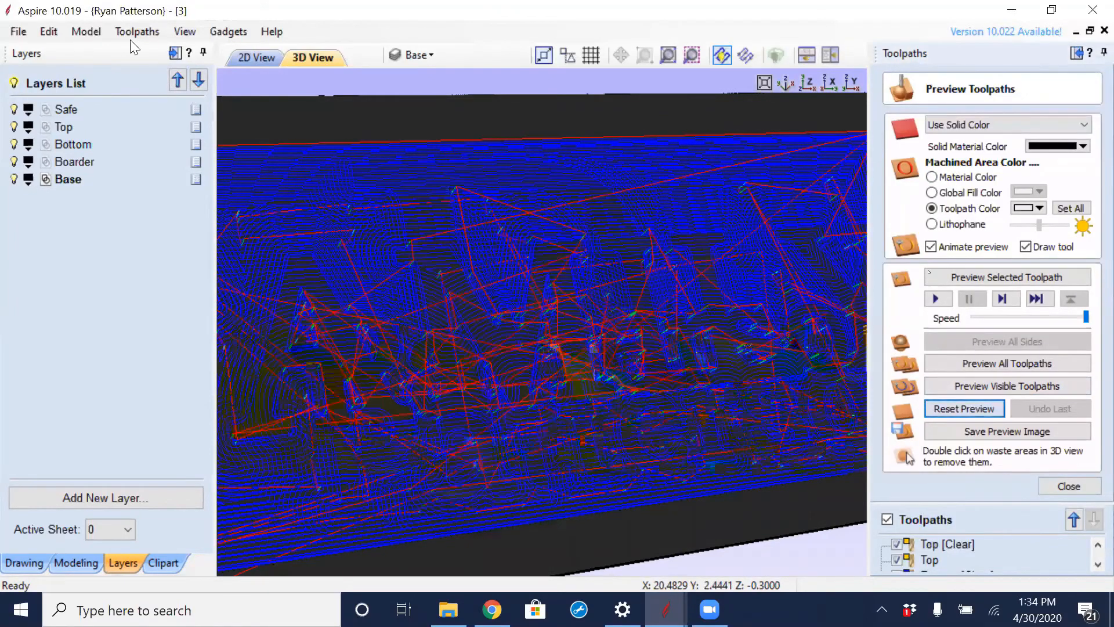
{"action": "left_click", "coordinate": [137, 32]}
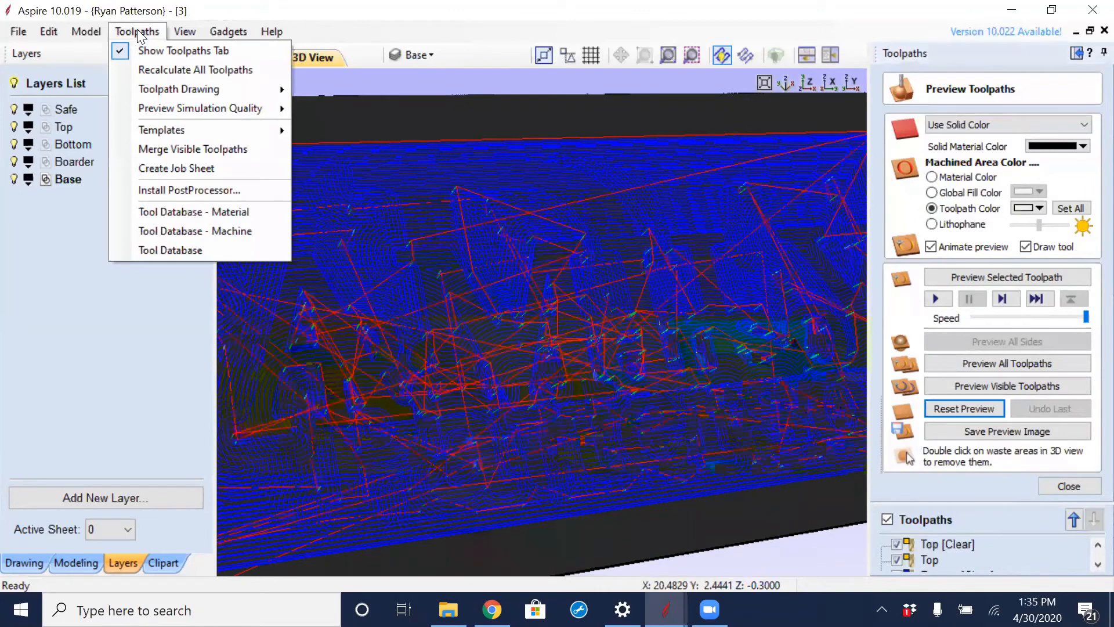
{"action": "mouse_move", "coordinate": [232, 111]}
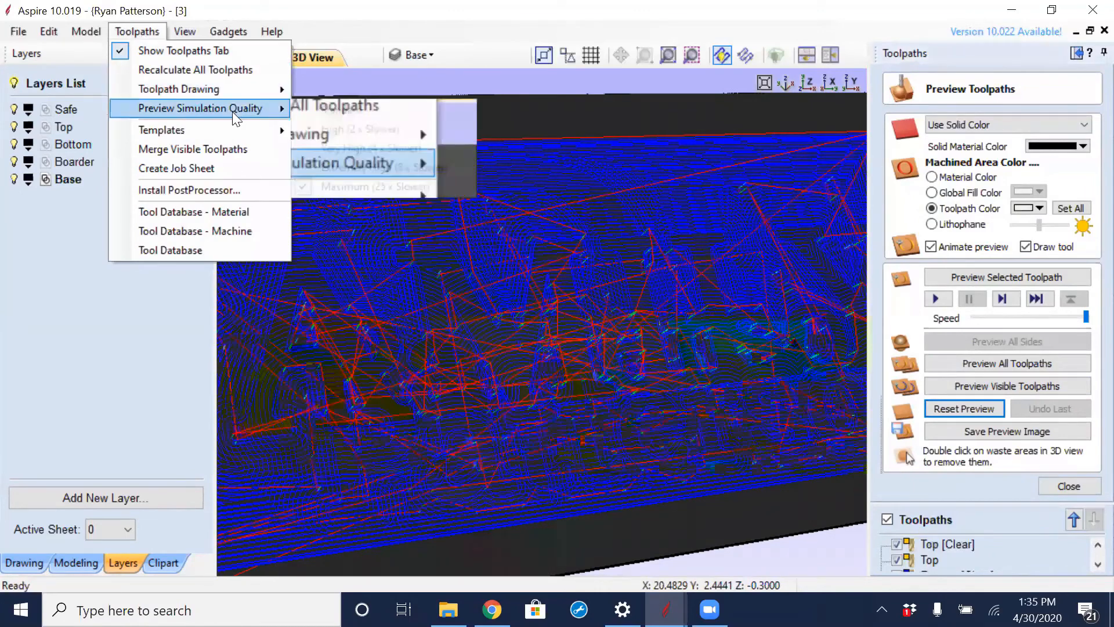
{"action": "left_click", "coordinate": [345, 109]}
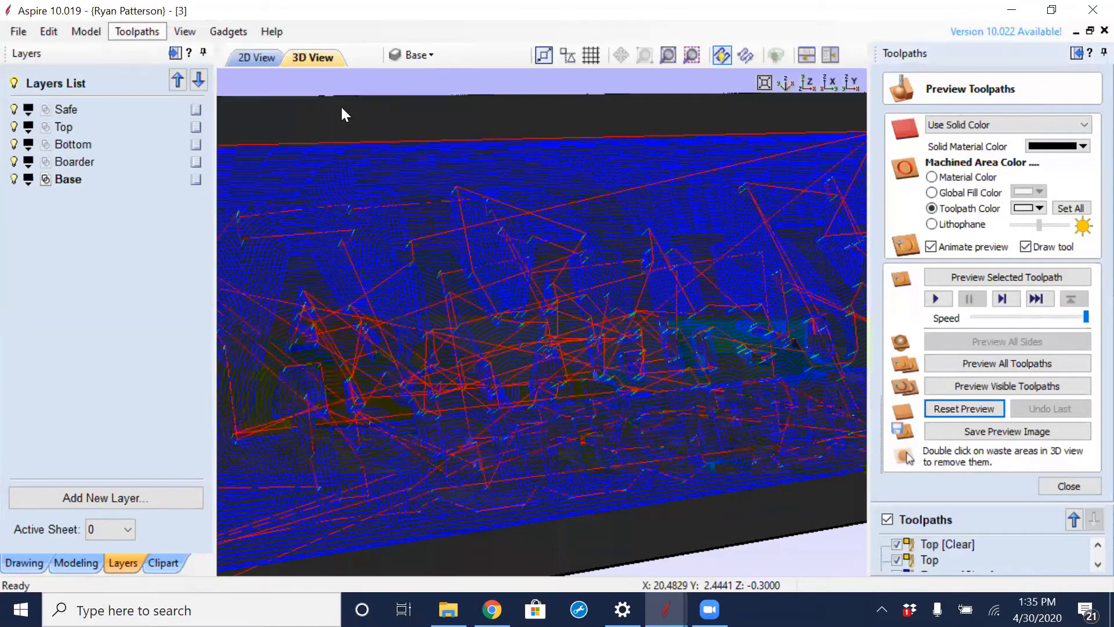
{"action": "left_click", "coordinate": [980, 386]}
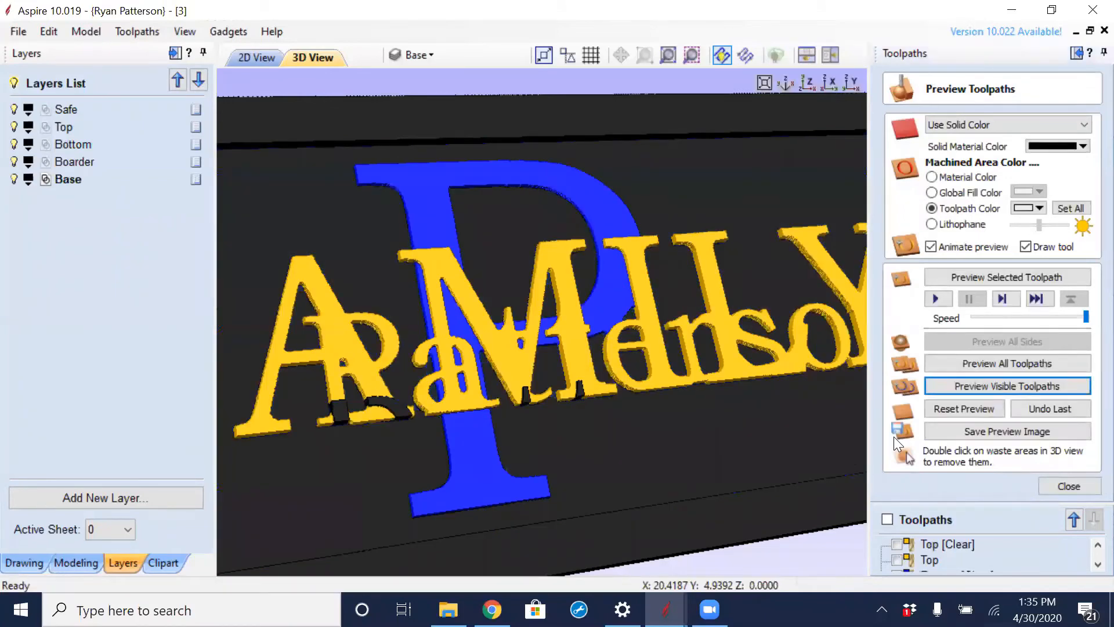
{"action": "left_click_drag", "start_coordinate": [528, 412], "coordinate": [608, 358]}
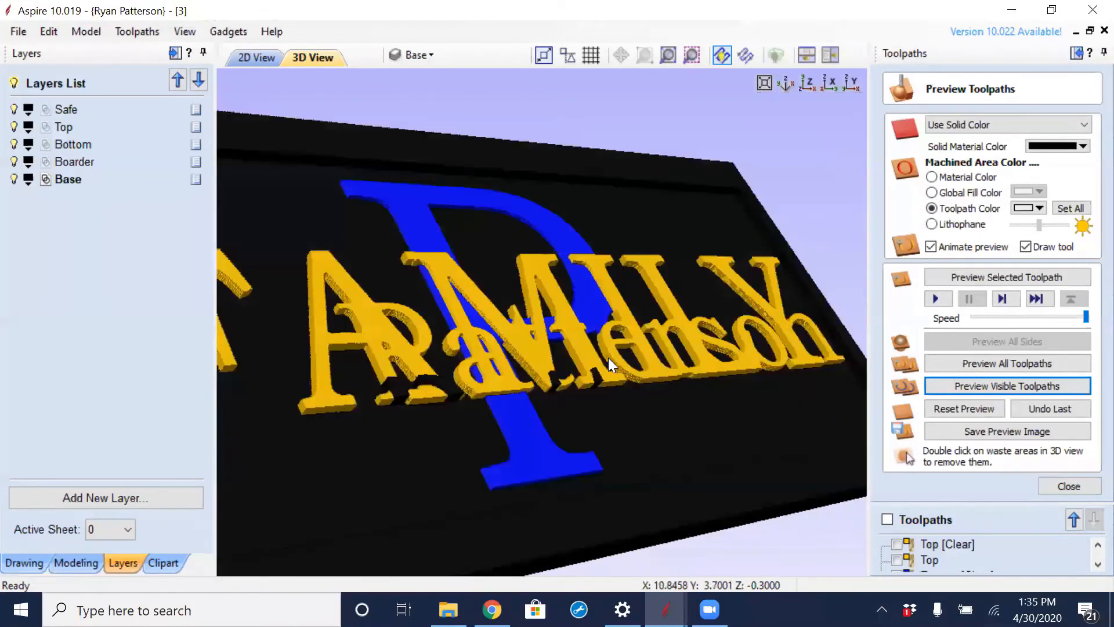
- Hide the Safe and Top layers in the 2D view to check the remaining vectors, and close the preview
{"action": "left_click", "coordinate": [254, 58]}
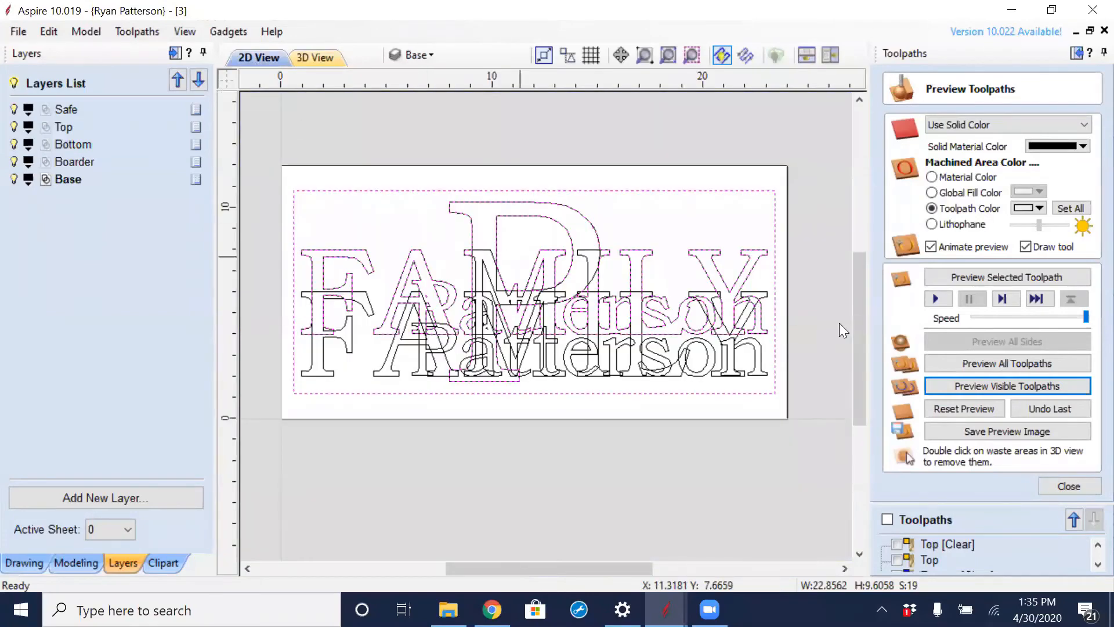
{"action": "left_click", "coordinate": [624, 464]}
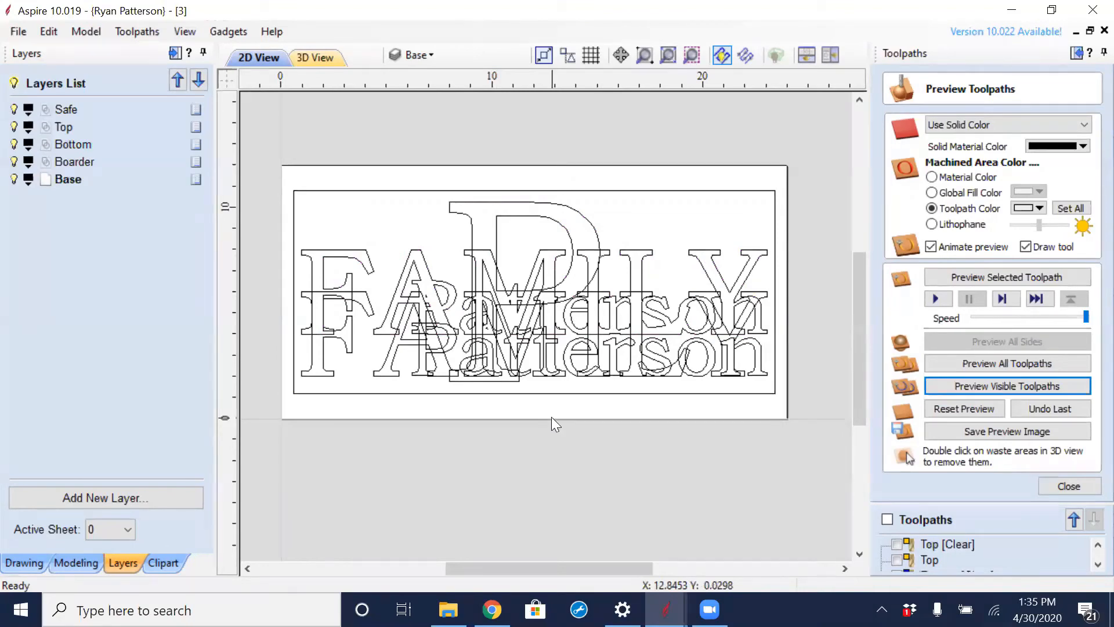
{"action": "scroll", "coordinate": [551, 416], "scroll_direction": "up", "scroll_amount": 3}
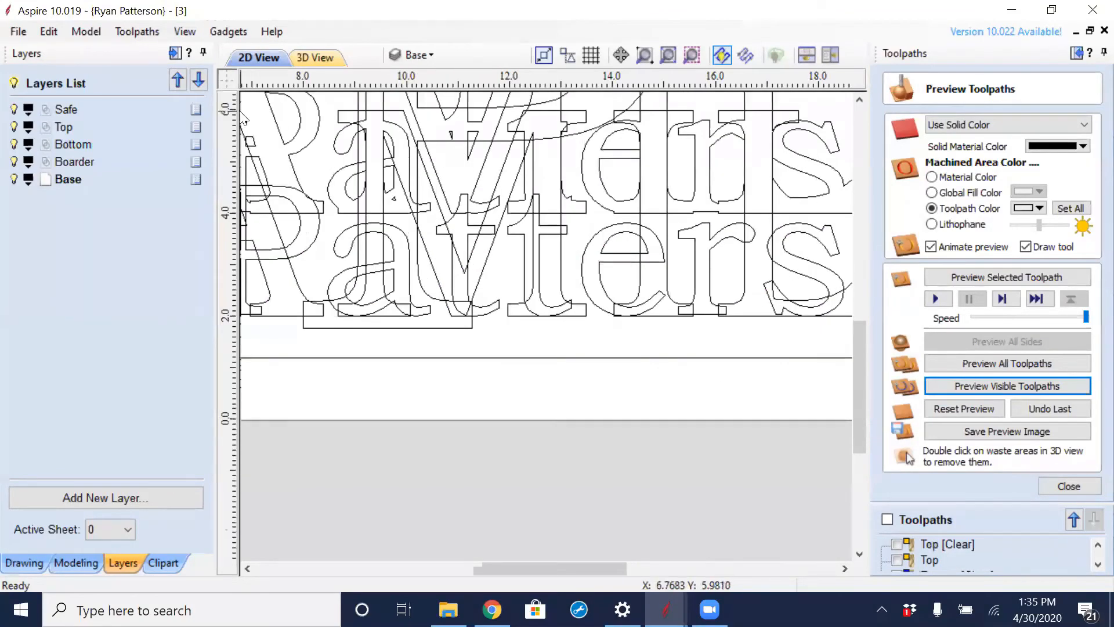
{"action": "left_click", "coordinate": [14, 110]}
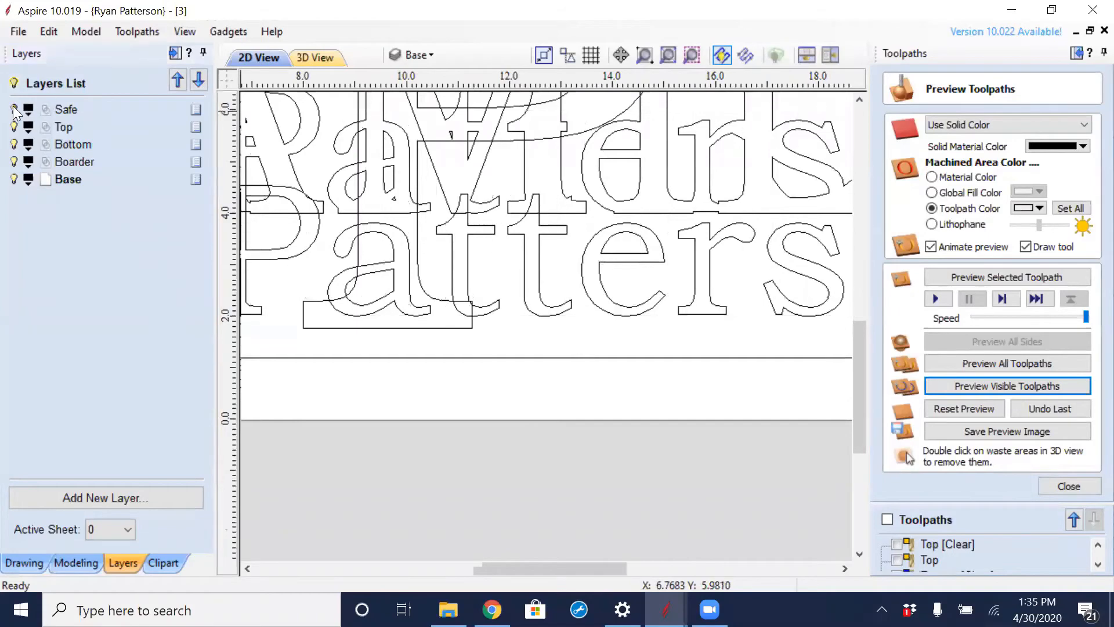
{"action": "left_click", "coordinate": [14, 127]}
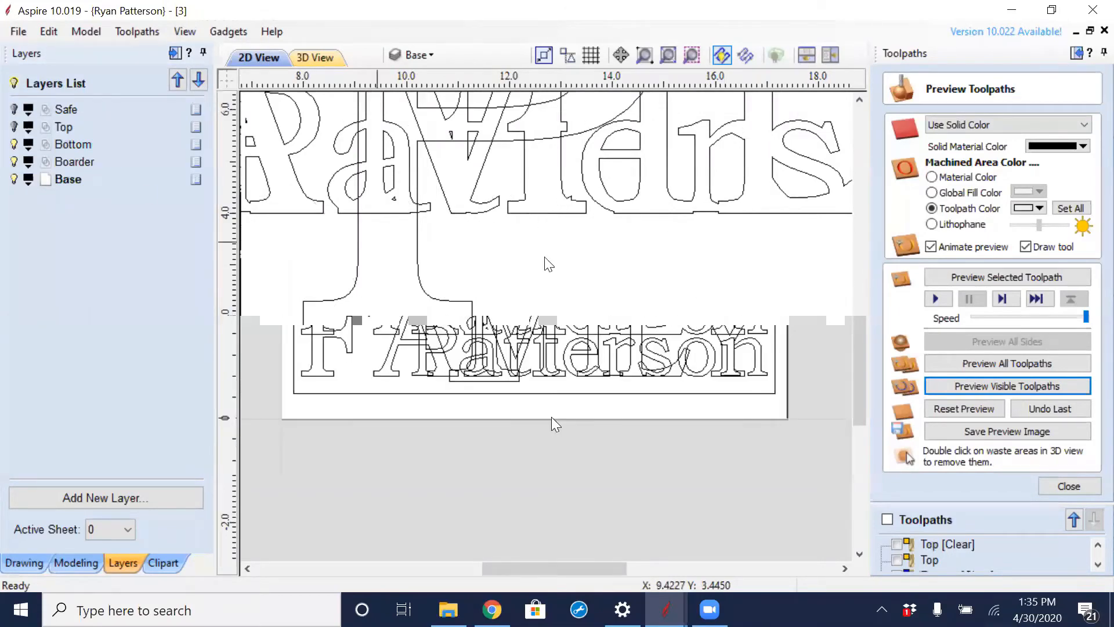
{"action": "scroll", "coordinate": [592, 261], "scroll_direction": "down", "scroll_amount": 3}
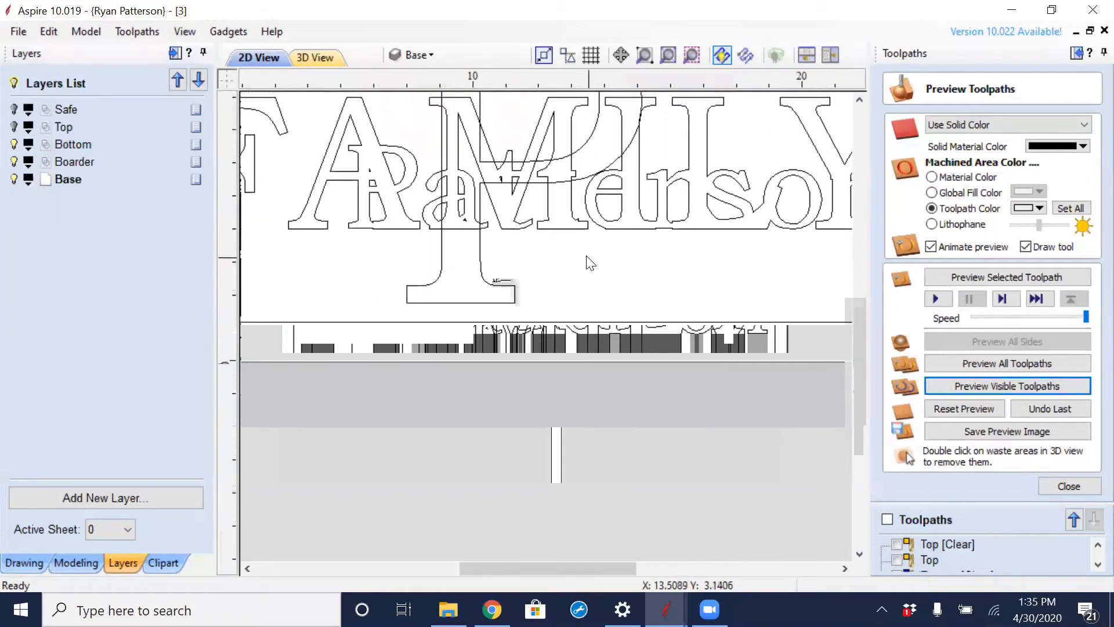
{"action": "scroll", "coordinate": [609, 296], "scroll_direction": "down", "scroll_amount": 1}
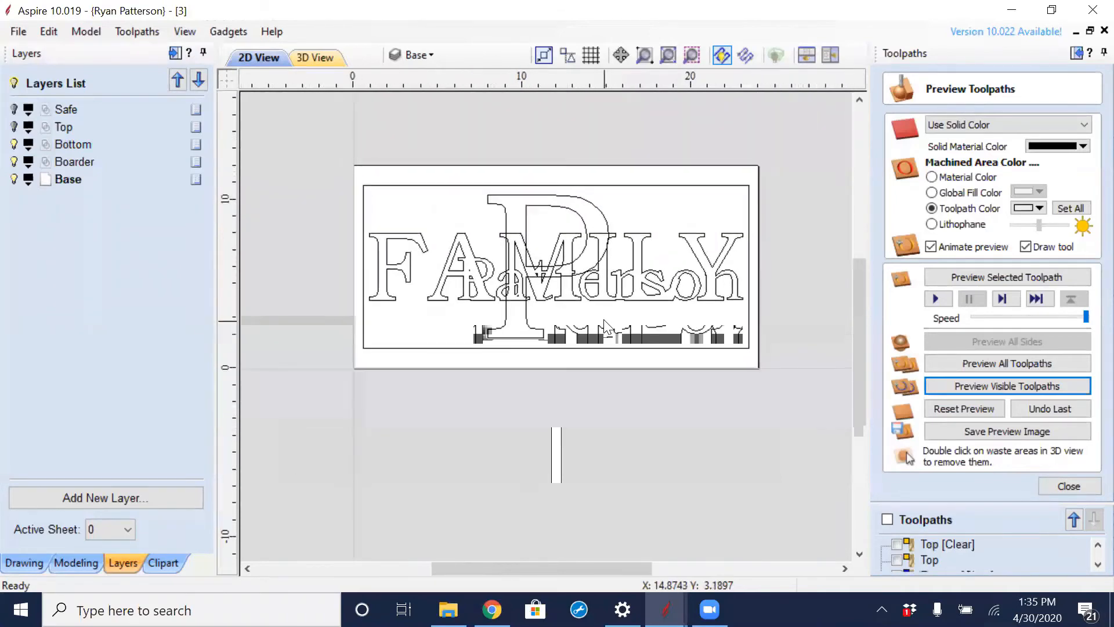
{"action": "left_click", "coordinate": [1051, 488]}
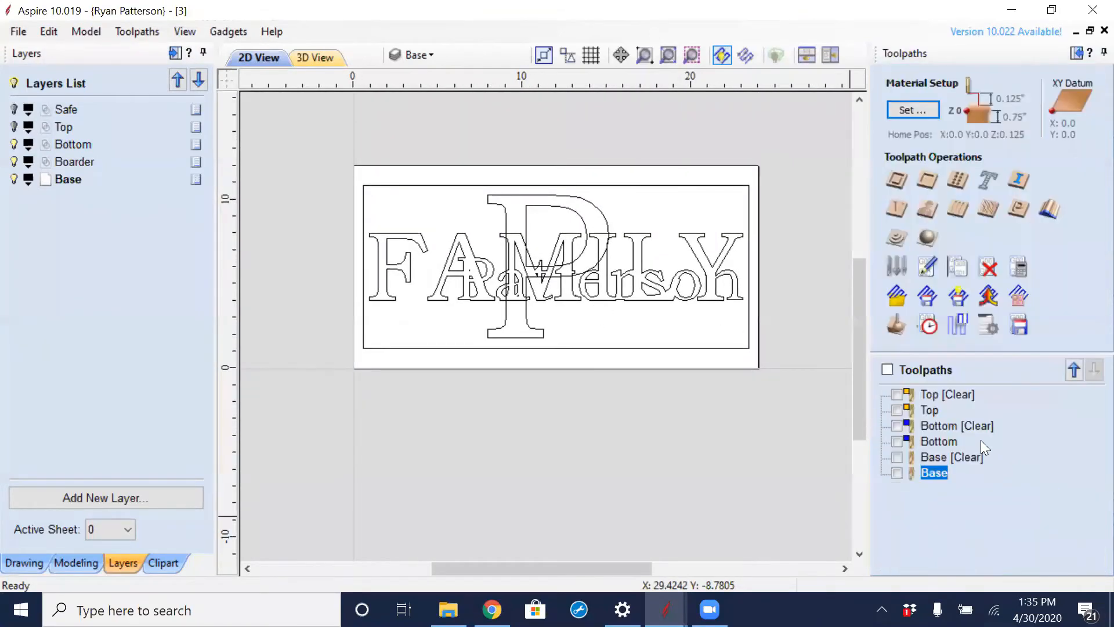
- Check which areas and vectors the Top [Clear] and Top toolpaths use by briefly displaying and selecting each
{"action": "left_click", "coordinate": [897, 395]}
{"action": "left_click", "coordinate": [897, 410]}
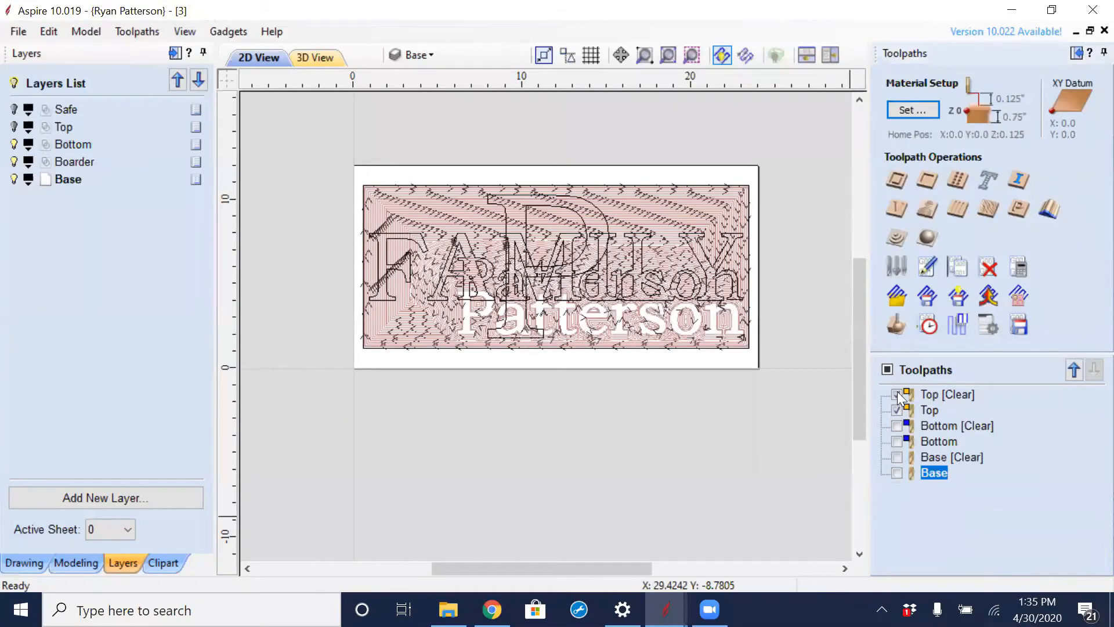
{"action": "left_click", "coordinate": [897, 394]}
{"action": "left_click", "coordinate": [897, 410]}
{"action": "left_click", "coordinate": [947, 394]}
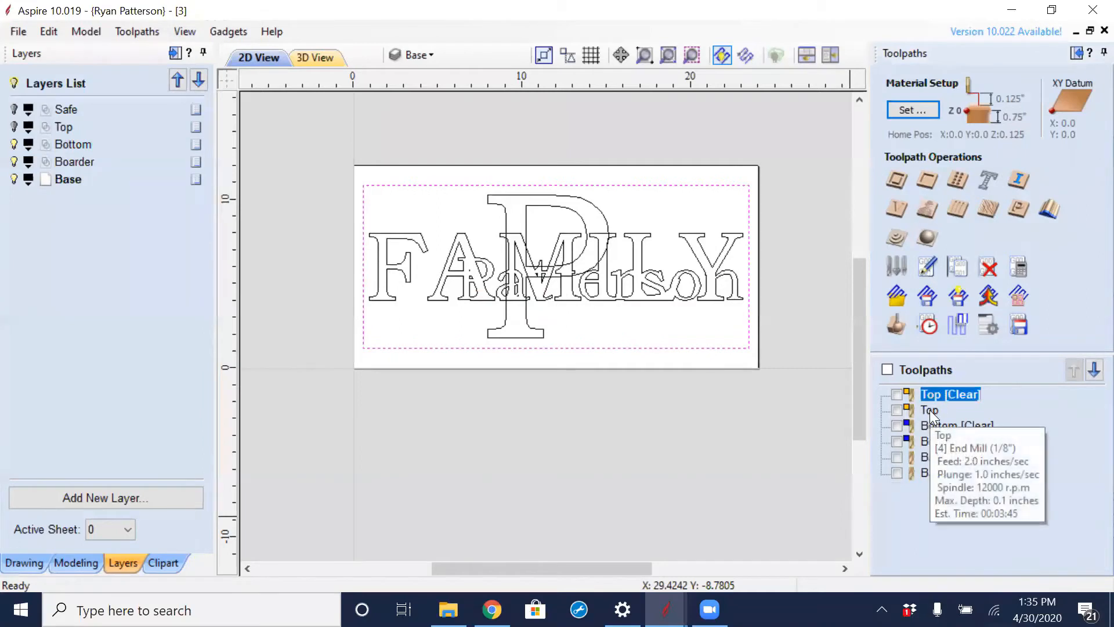
{"action": "left_click", "coordinate": [930, 410]}
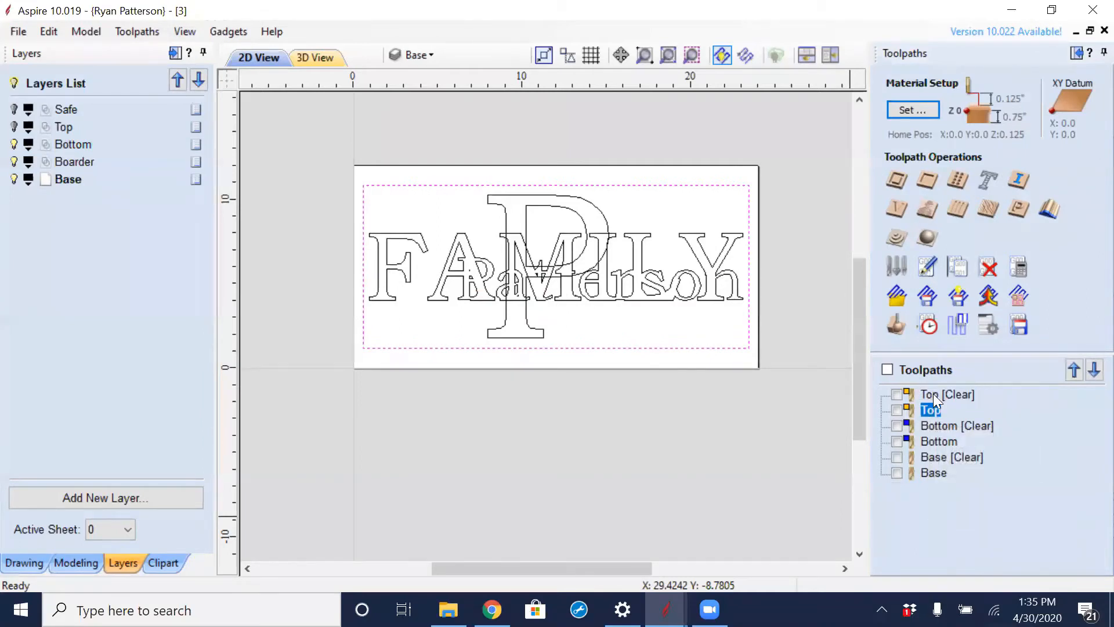
- Display the Top layer again to compare its surname text with the merged outline on the Bottom layer
{"action": "left_click", "coordinate": [933, 393]}
{"action": "left_click", "coordinate": [932, 408]}
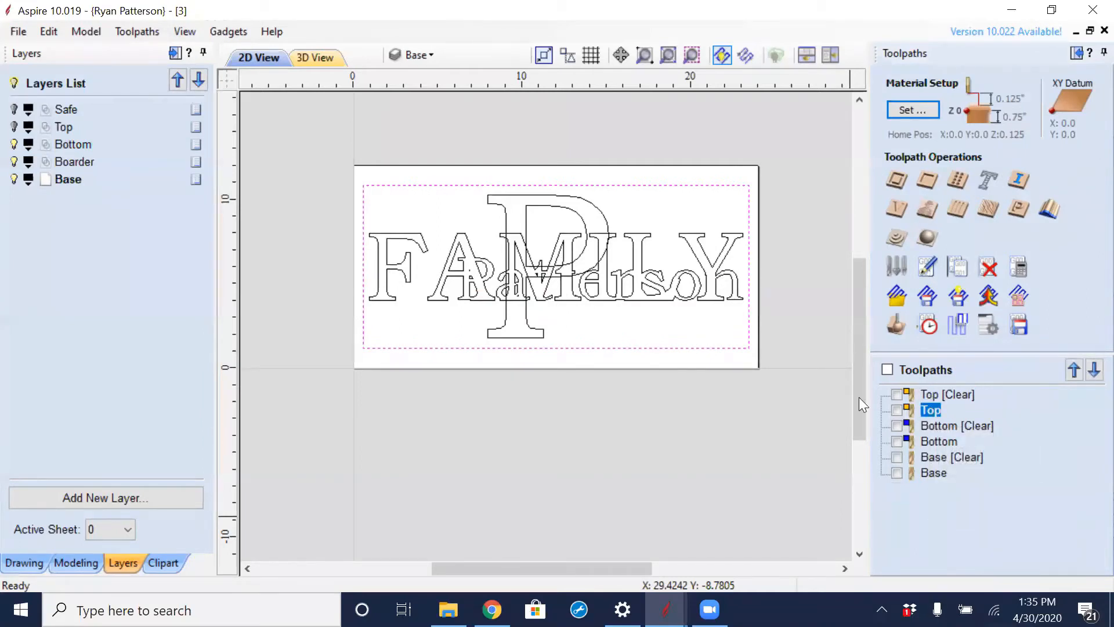
{"action": "left_click", "coordinate": [14, 127]}
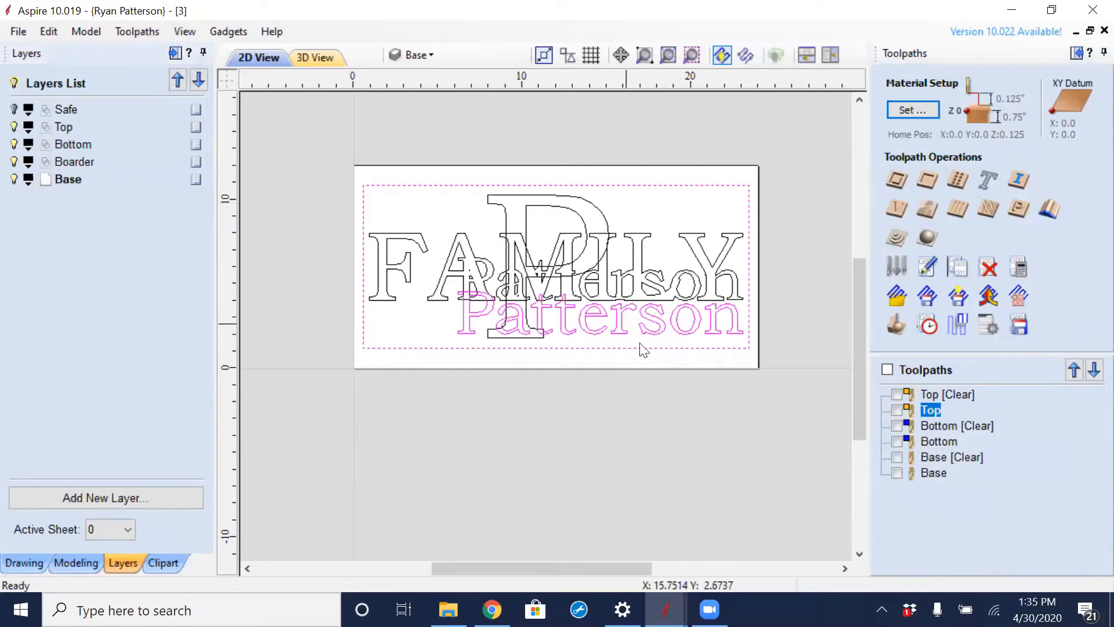
{"action": "mouse_move", "coordinate": [930, 412]}
{"action": "scroll", "coordinate": [626, 325], "scroll_direction": "up", "scroll_amount": 3}
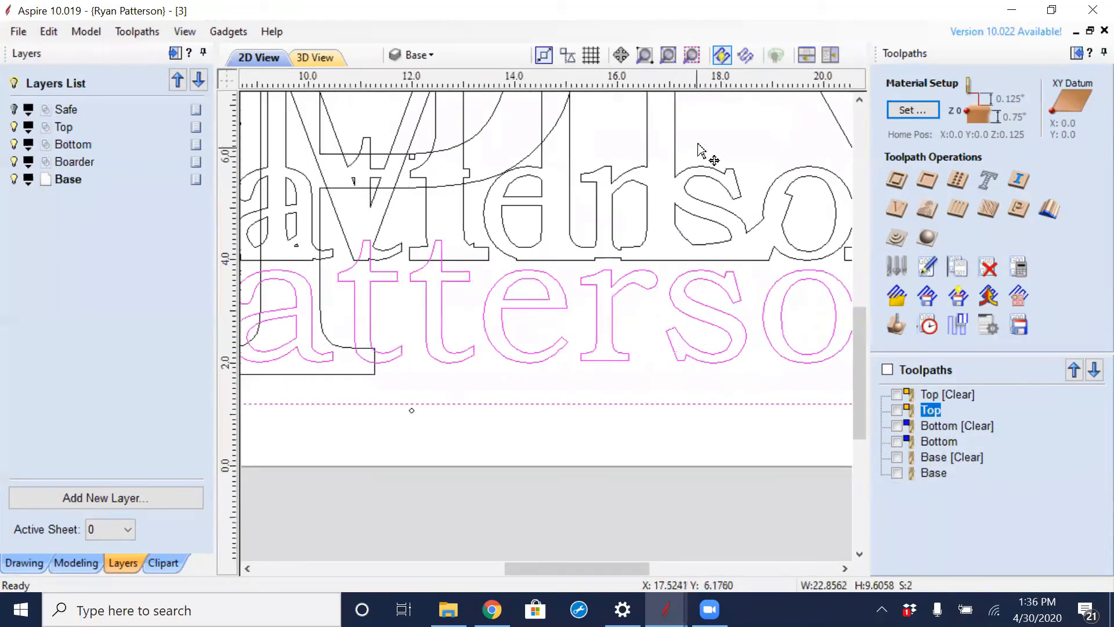
- Select the surname text on the Top layer and nudge it up onto the matching outline inside FAMILY
{"action": "left_click", "coordinate": [681, 305]}
{"action": "left_click_drag", "start_coordinate": [660, 294], "coordinate": [553, 326]}
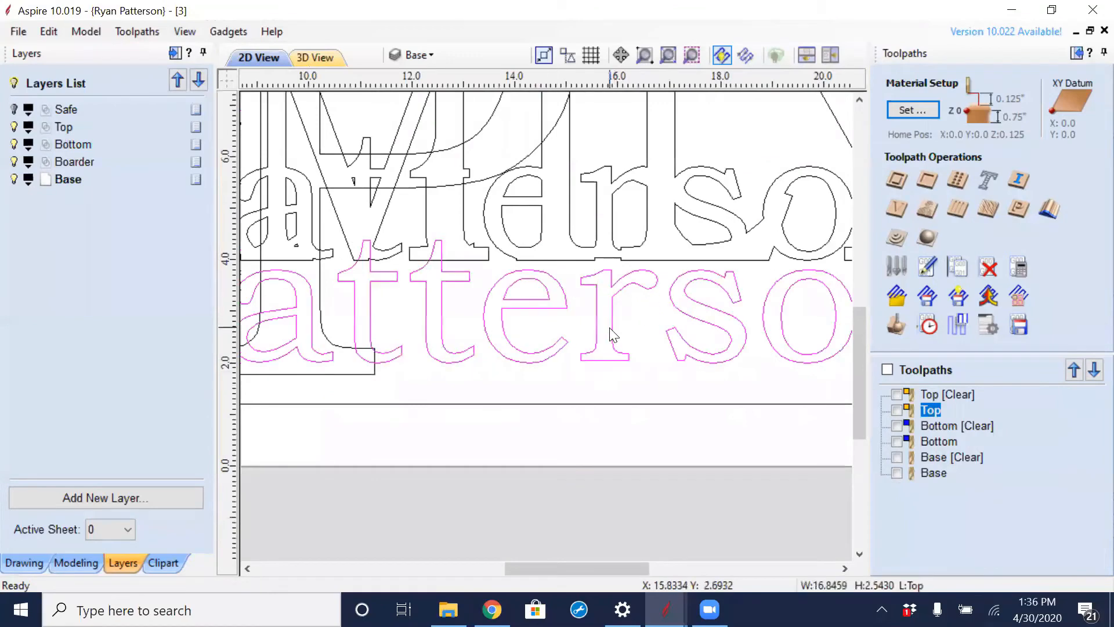
{"action": "key", "text": "Up"}
{"action": "key", "text": "Up"}
{"action": "key", "text": "Up"}
{"action": "key", "text": "Up"}
{"action": "key", "text": "Up"}
{"action": "key", "text": "Up"}
{"action": "key", "text": "Up"}
{"action": "key", "text": "Up"}
{"action": "key", "text": "Up"}
{"action": "key", "text": "Up"}
{"action": "key", "text": "Up"}
{"action": "key", "text": "Up"}
{"action": "key", "text": "Up"}
{"action": "key", "text": "Up"}
{"action": "key", "text": "Up"}
{"action": "key", "text": "Up"}
{"action": "key", "text": "Up"}
{"action": "key", "text": "Up"}
{"action": "key", "text": "Up"}
{"action": "key", "text": "Up"}
{"action": "key", "text": "Up"}
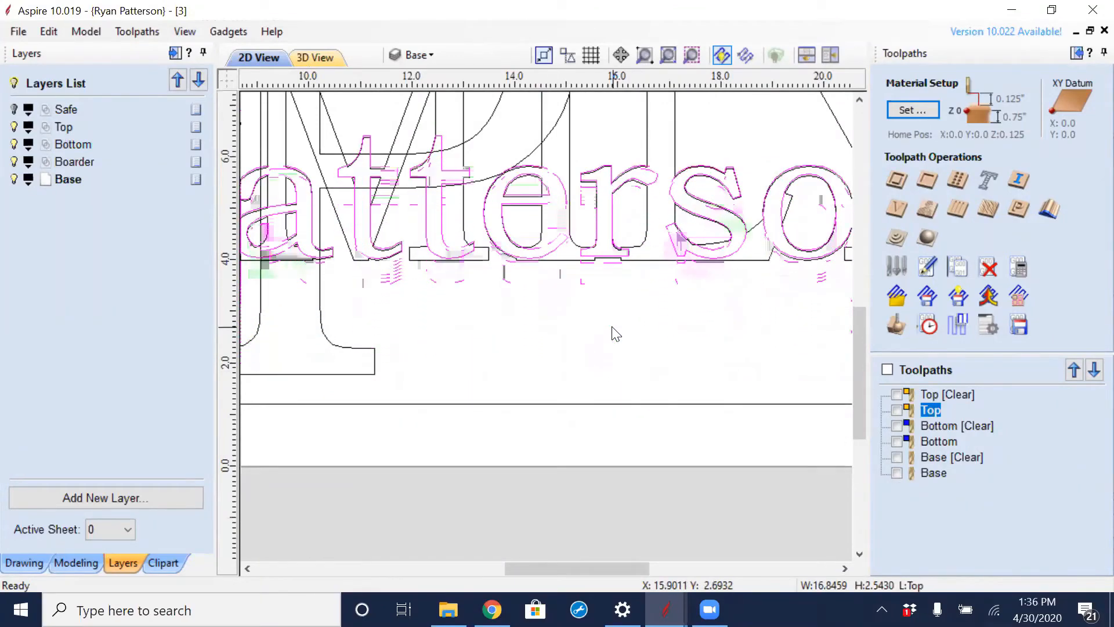
- Fine-nudge the surname text down until its letters line up with the matching Bottom layer outline
{"action": "scroll", "coordinate": [597, 231], "scroll_direction": "up", "scroll_amount": 5}
{"action": "scroll", "coordinate": [600, 411], "scroll_direction": "up", "scroll_amount": 3}
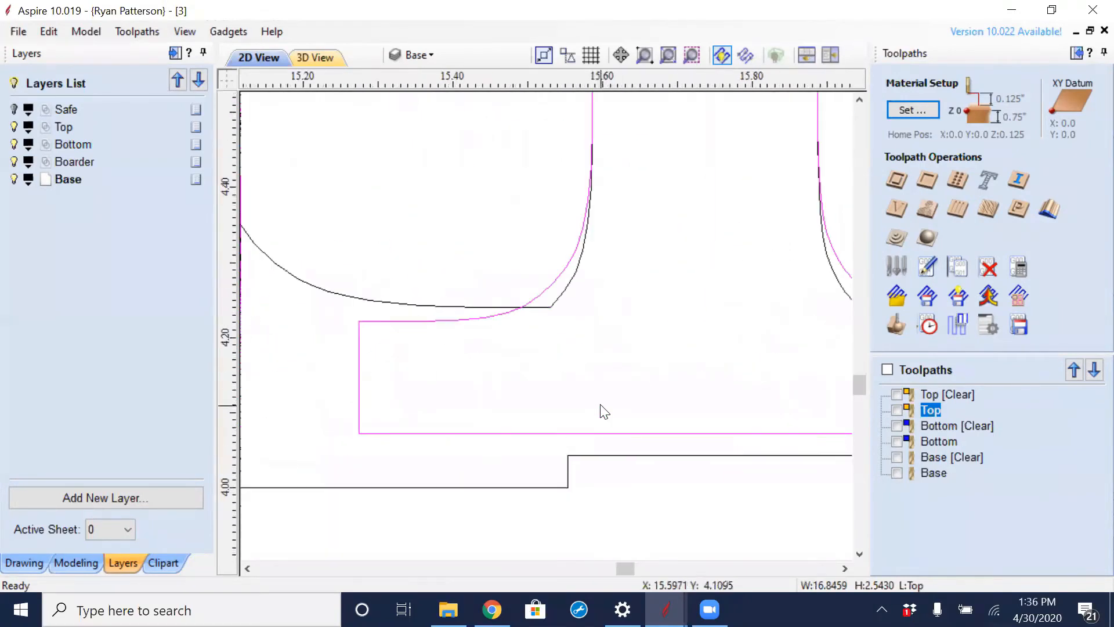
{"action": "scroll", "coordinate": [625, 429], "scroll_direction": "down", "scroll_amount": 6}
{"action": "scroll", "coordinate": [625, 429], "scroll_direction": "down", "scroll_amount": 5}
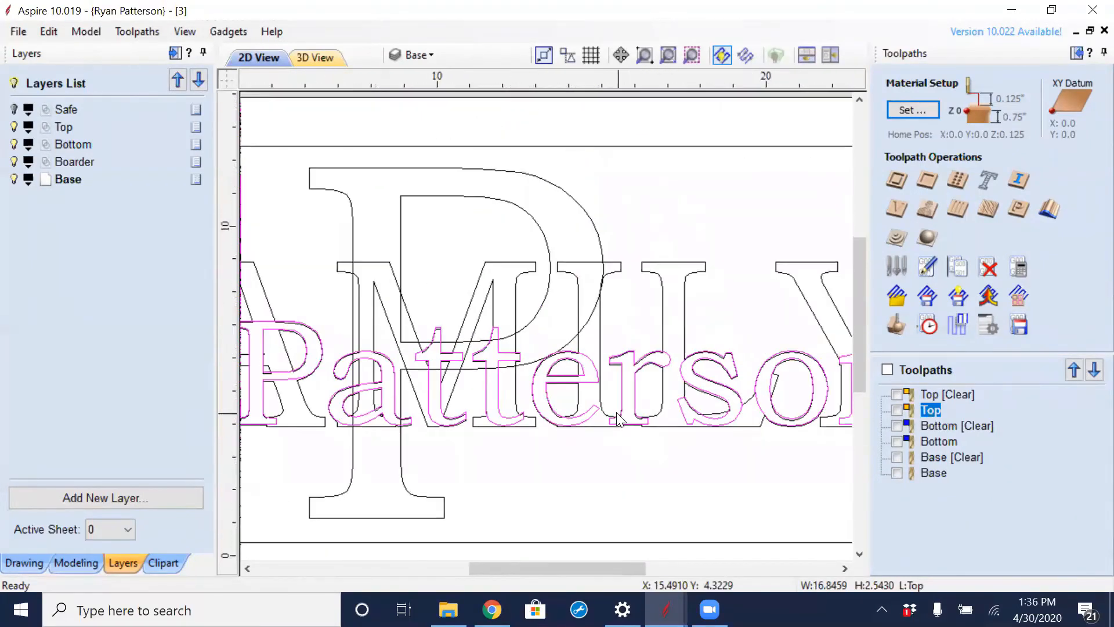
{"action": "middle_click_drag", "start_coordinate": [326, 373], "coordinate": [524, 359]}
{"action": "scroll", "coordinate": [523, 351], "scroll_direction": "up", "scroll_amount": 7}
{"action": "scroll", "coordinate": [524, 355], "scroll_direction": "up", "scroll_amount": 2}
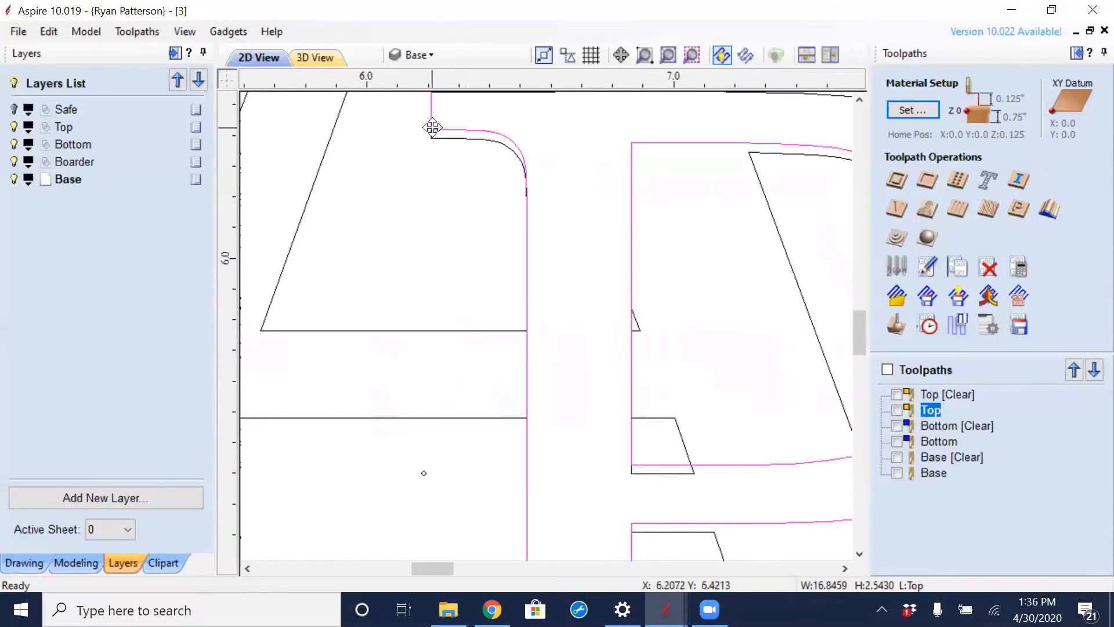
{"action": "scroll", "coordinate": [435, 135], "scroll_direction": "up", "scroll_amount": 3}
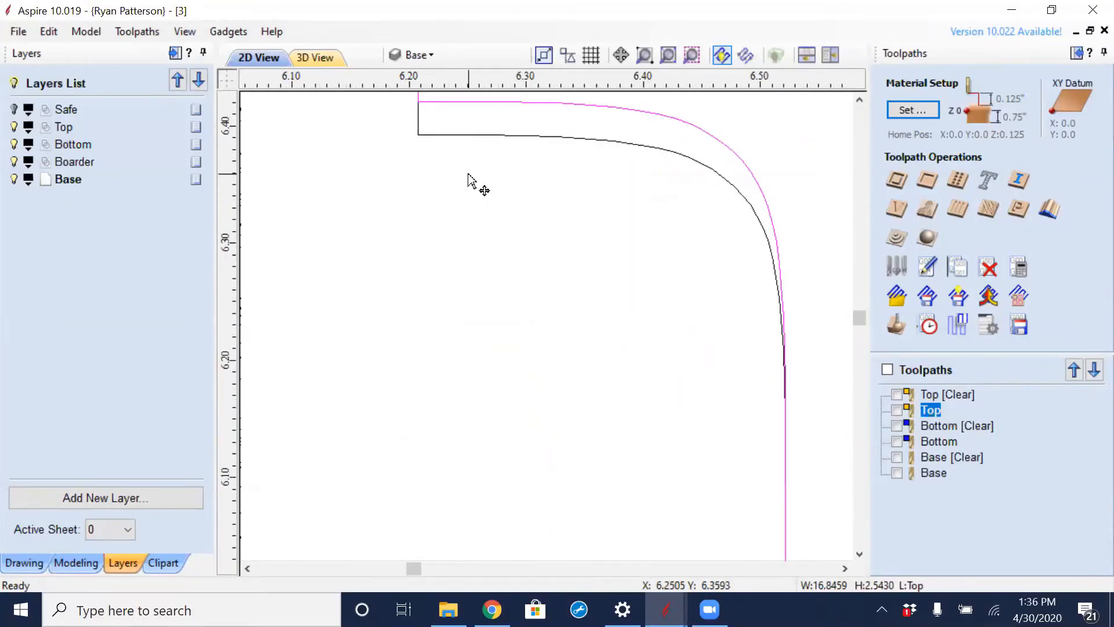
{"action": "key", "text": "Down"}
{"action": "key", "text": "Down"}
{"action": "key", "text": "Down"}
{"action": "key", "text": "Down"}
{"action": "key", "text": "Down"}
{"action": "key", "text": "Down"}
{"action": "key", "text": "Down"}
{"action": "key", "text": "Down"}
{"action": "key", "text": "Down"}
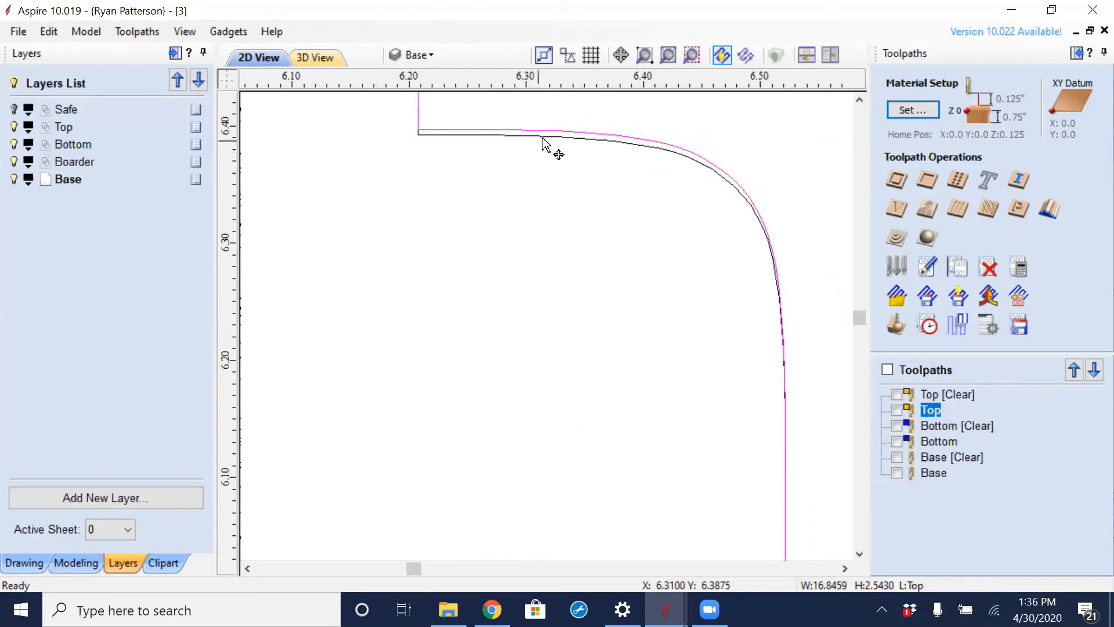
{"action": "scroll", "coordinate": [578, 135], "scroll_direction": "up", "scroll_amount": 3}
{"action": "key", "text": "Down"}
{"action": "key", "text": "Down"}
{"action": "key", "text": "Down"}
{"action": "key", "text": "Down"}
{"action": "key", "text": "Down"}
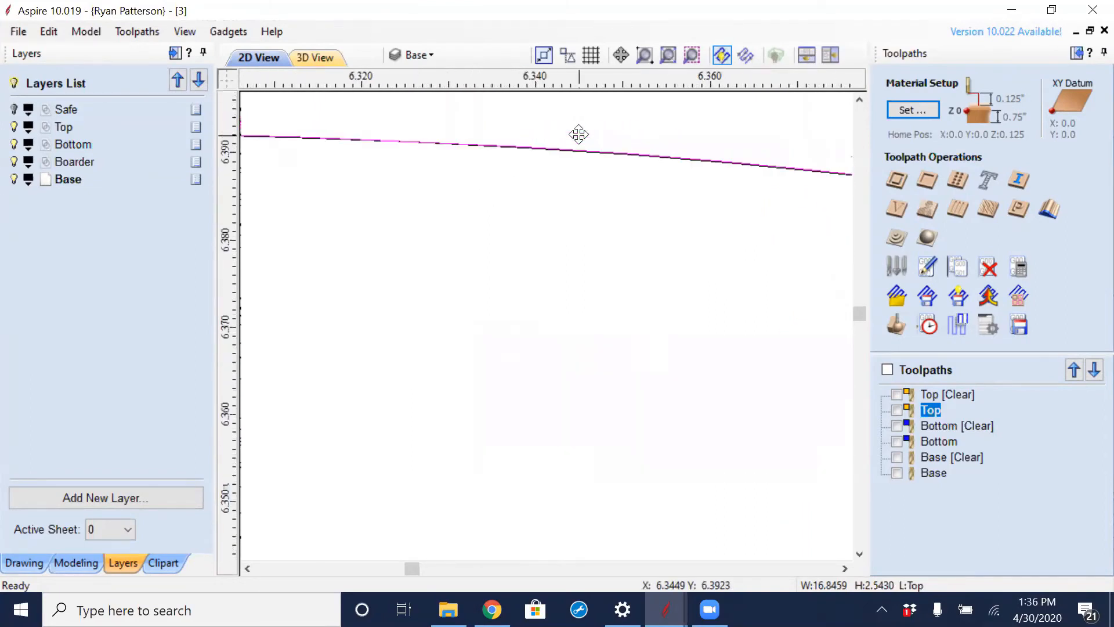
{"action": "scroll", "coordinate": [579, 139], "scroll_direction": "up", "scroll_amount": 3}
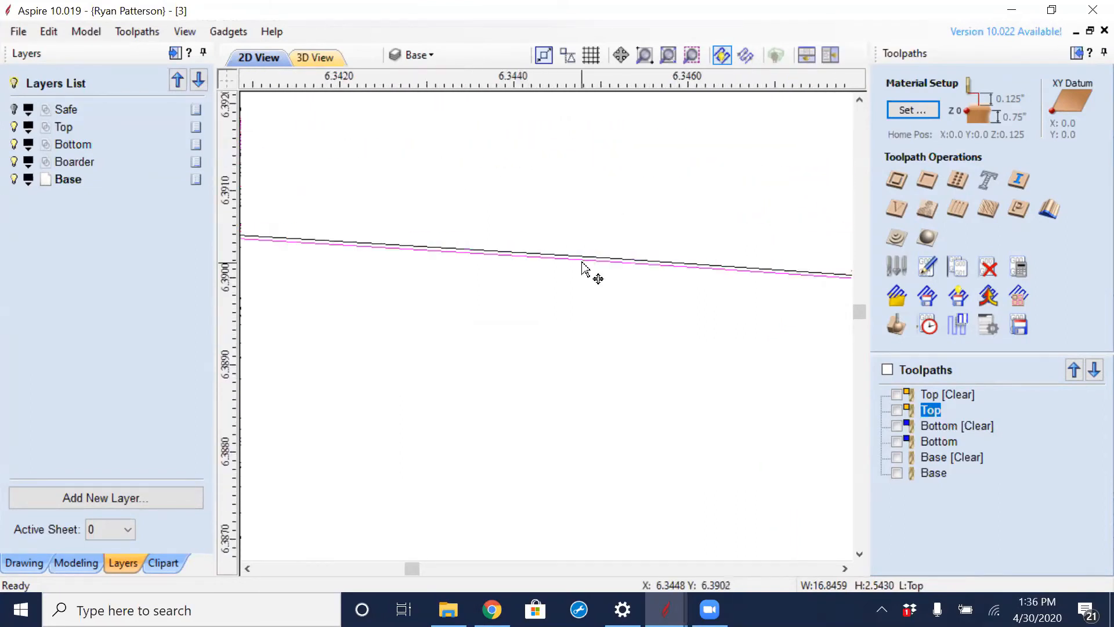
{"action": "scroll", "coordinate": [581, 268], "scroll_direction": "down", "scroll_amount": 12}
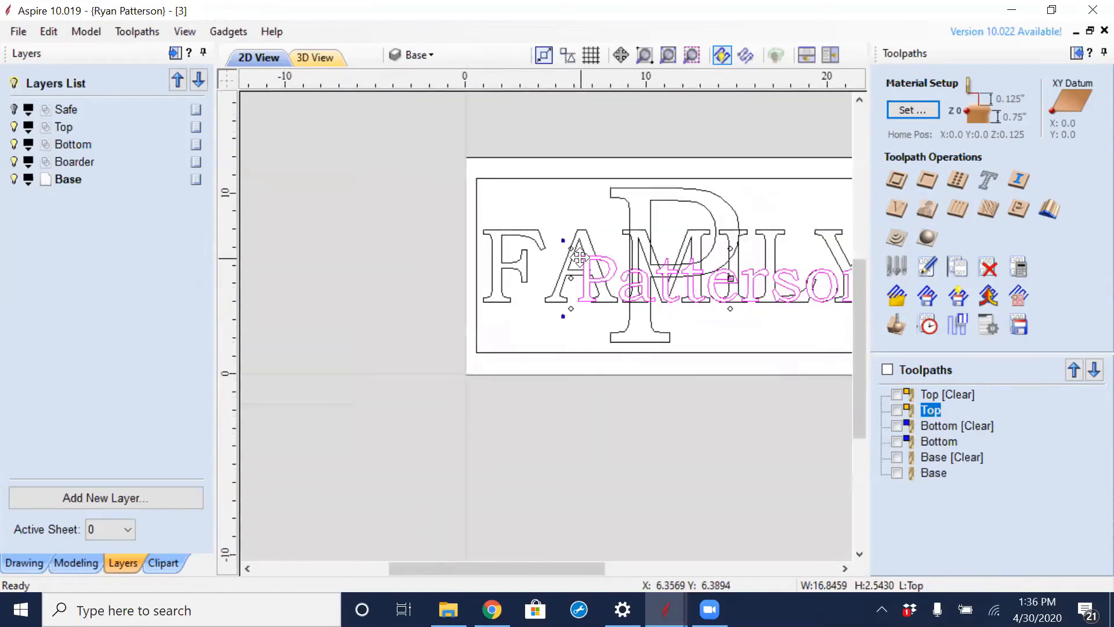
- Recalculate all toolpaths and rerun the preview of all toolpaths from a reset block
{"action": "left_click", "coordinate": [1019, 267]}
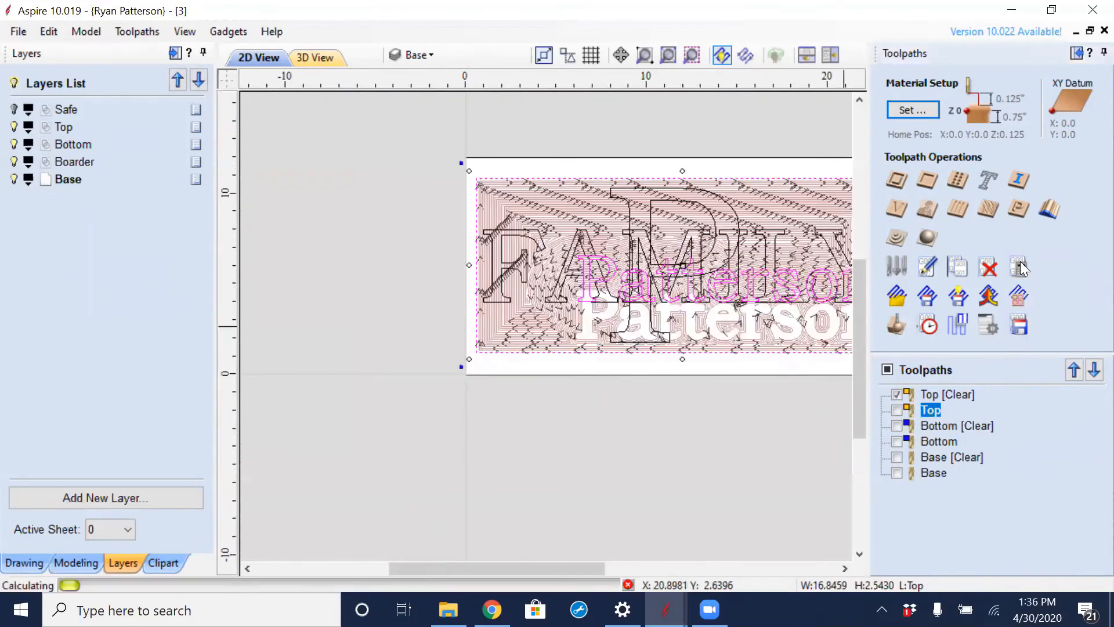
{"action": "left_click", "coordinate": [577, 316]}
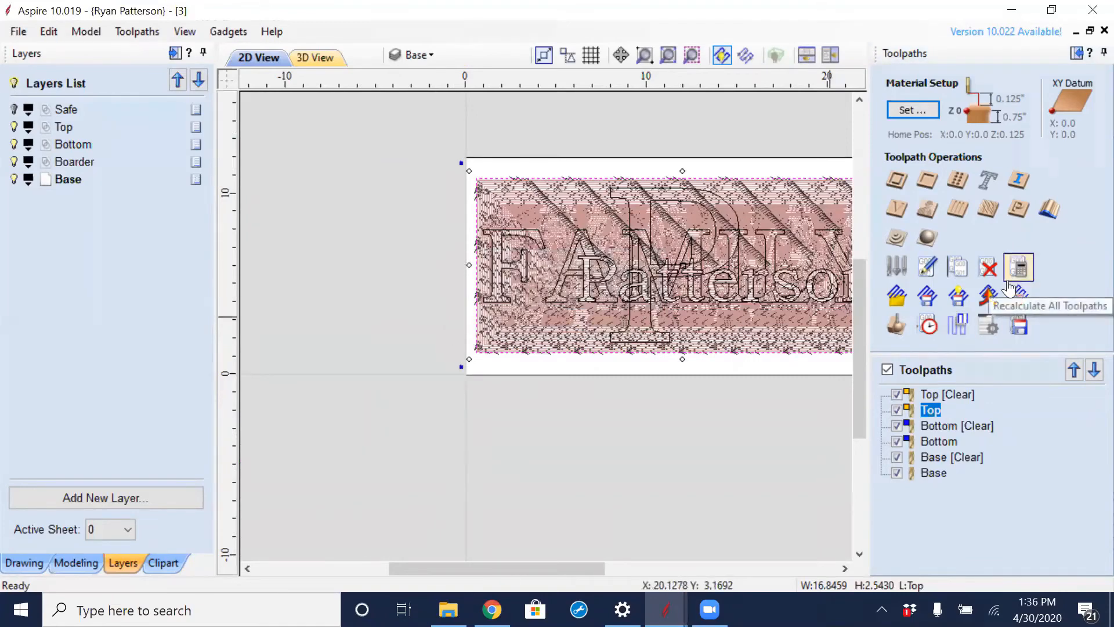
{"action": "left_click", "coordinate": [900, 328]}
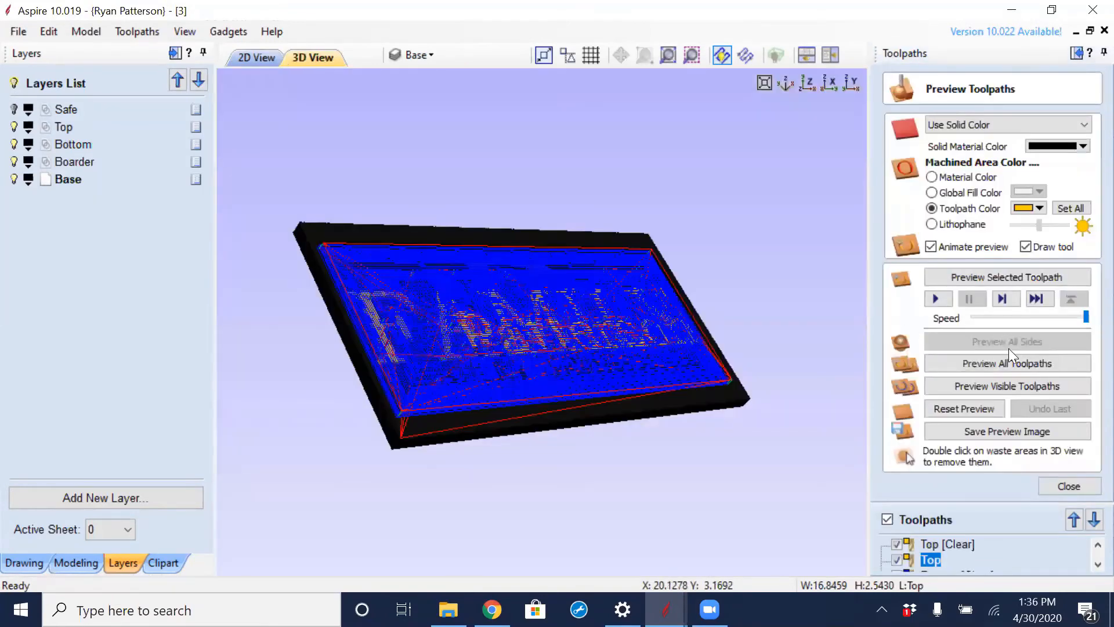
{"action": "left_click", "coordinate": [963, 409]}
{"action": "left_click", "coordinate": [994, 363]}
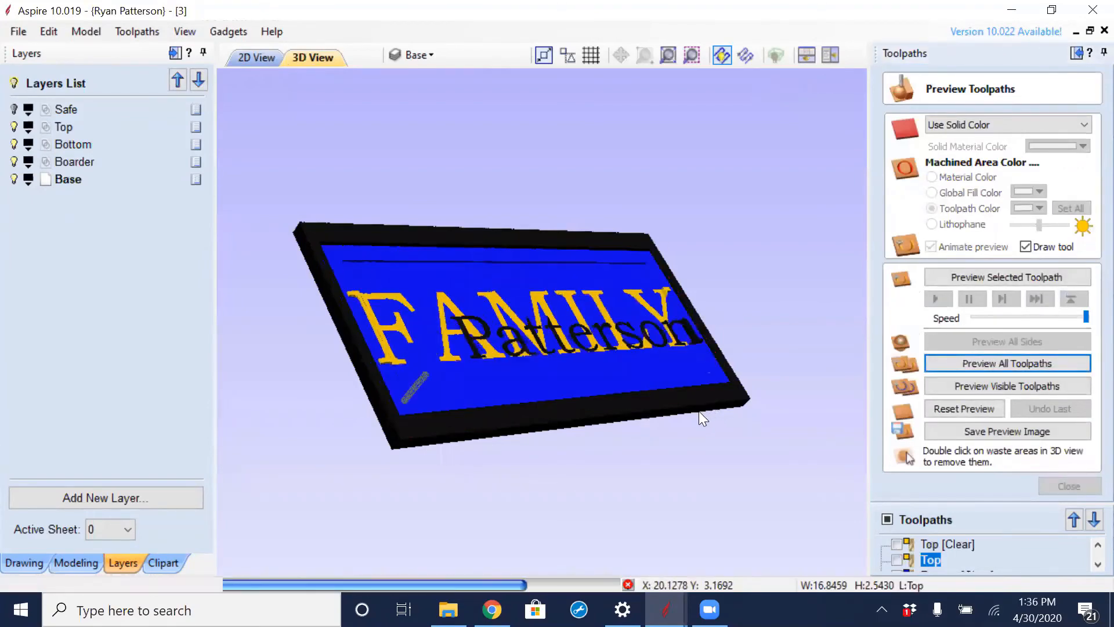
{"action": "left_click_drag", "start_coordinate": [599, 374], "coordinate": [694, 277]}
{"action": "left_click", "coordinate": [1069, 486]}
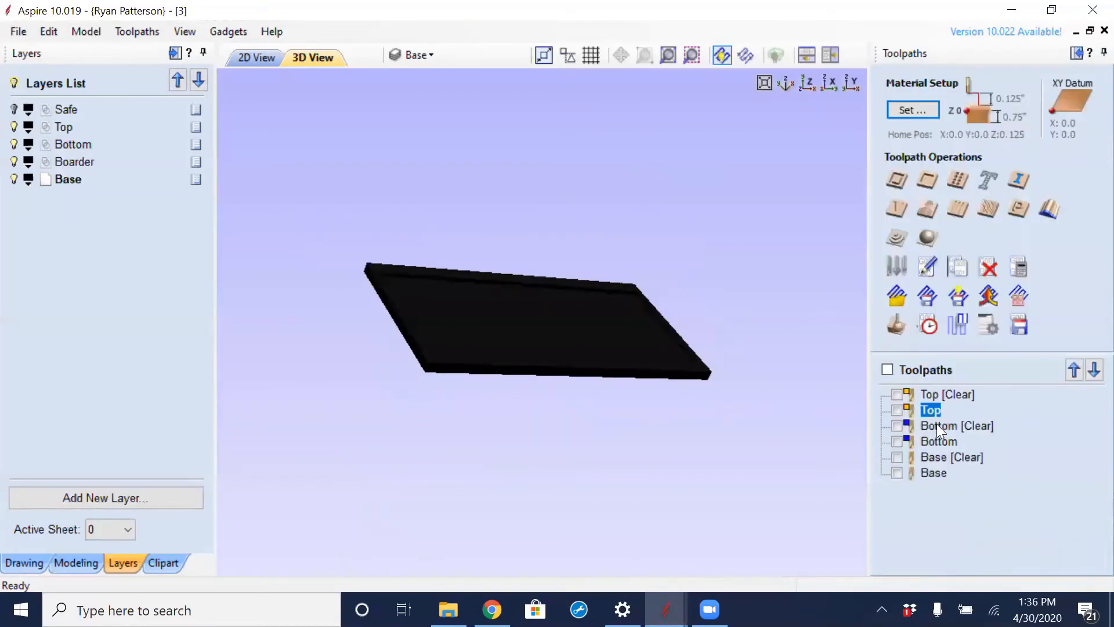
- Check the areas covered by the Base [Clear] and Base toolpaths by briefly displaying them in the 3D and 2D views
{"action": "left_click", "coordinate": [899, 456]}
{"action": "left_click", "coordinate": [899, 470]}
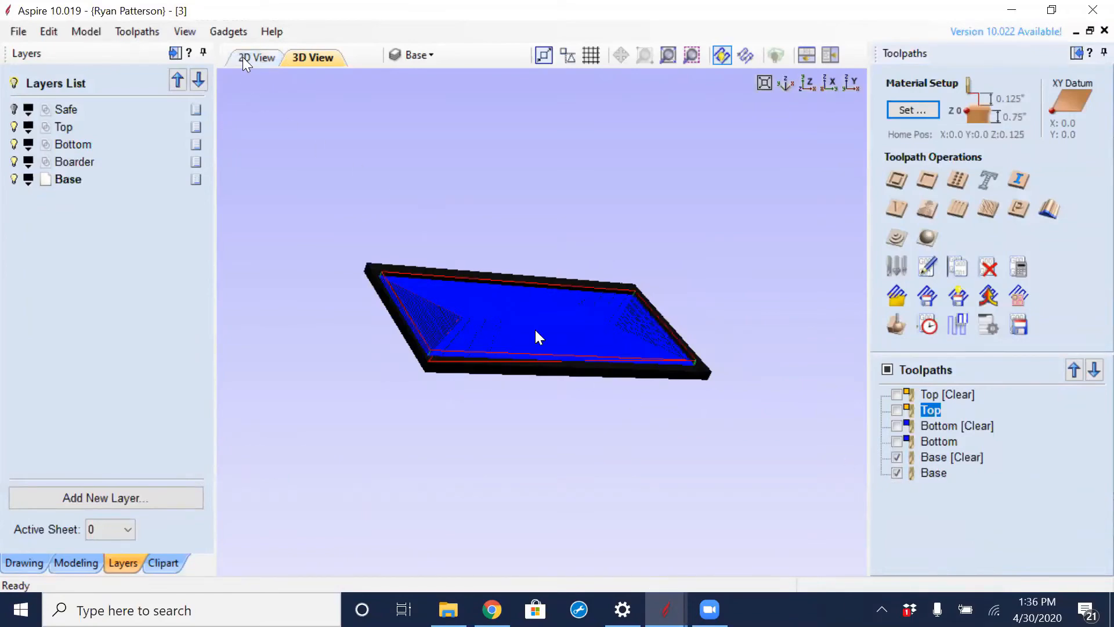
{"action": "key", "text": "F2"}
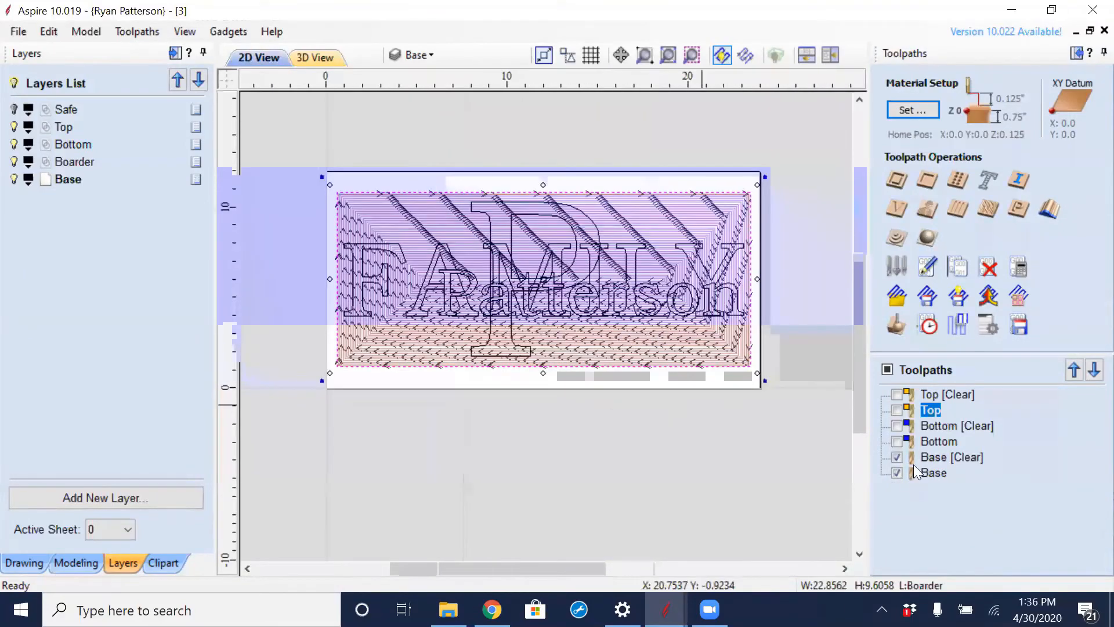
{"action": "left_click", "coordinate": [940, 457]}
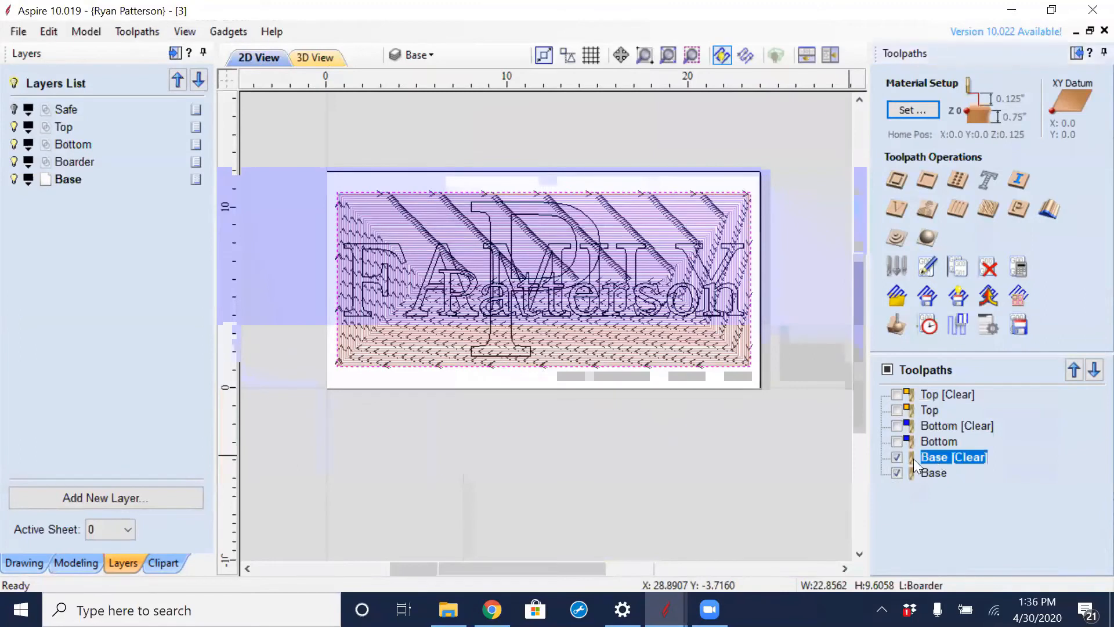
{"action": "left_click", "coordinate": [899, 457]}
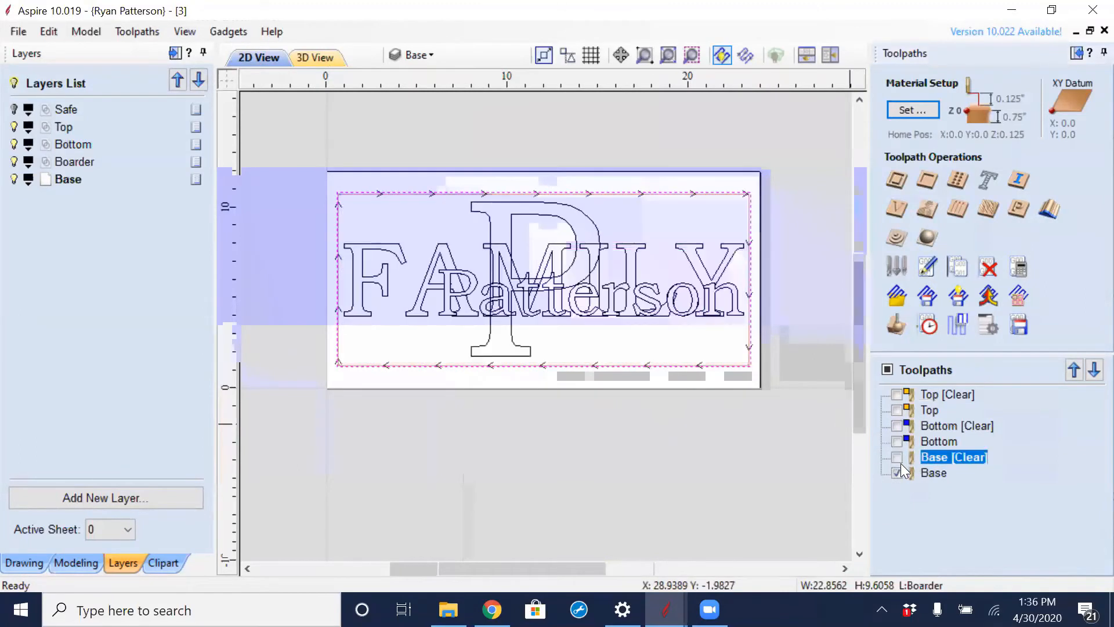
{"action": "left_click", "coordinate": [899, 470]}
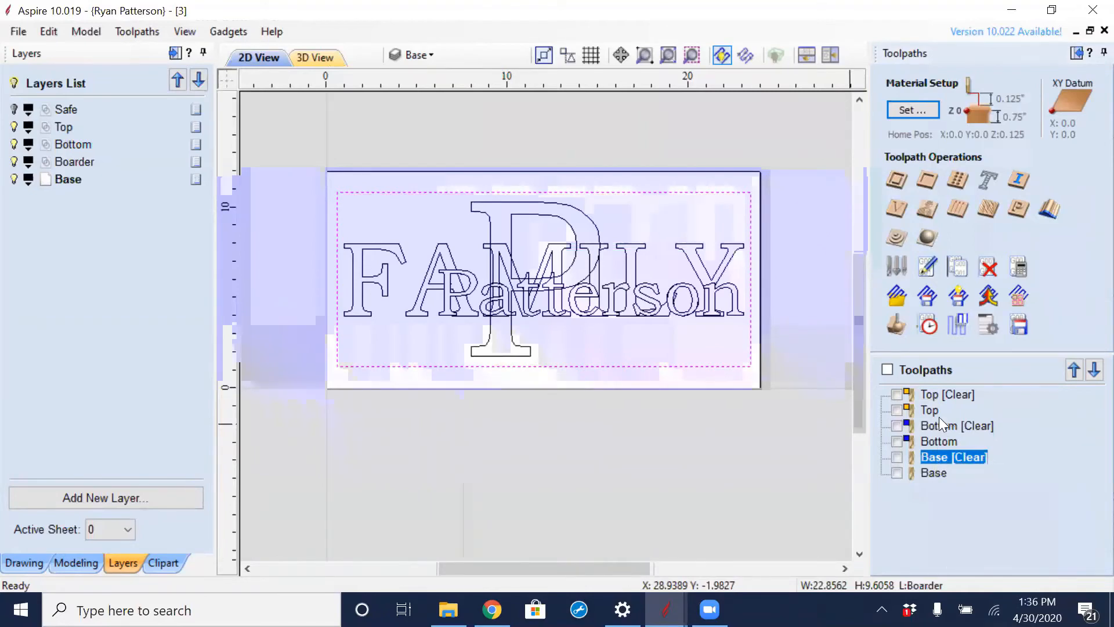
- Check which vectors the Top [Clear], Bottom [Clear] and Base [Clear] toolpaths use by selecting each one
{"action": "left_click", "coordinate": [933, 395]}
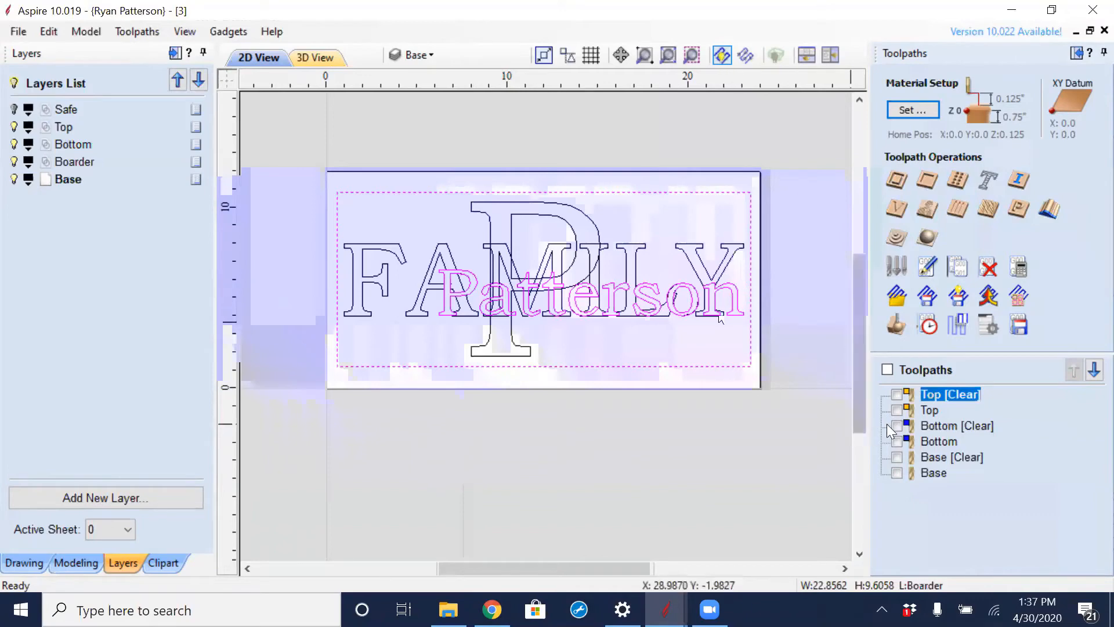
{"action": "left_click", "coordinate": [939, 426]}
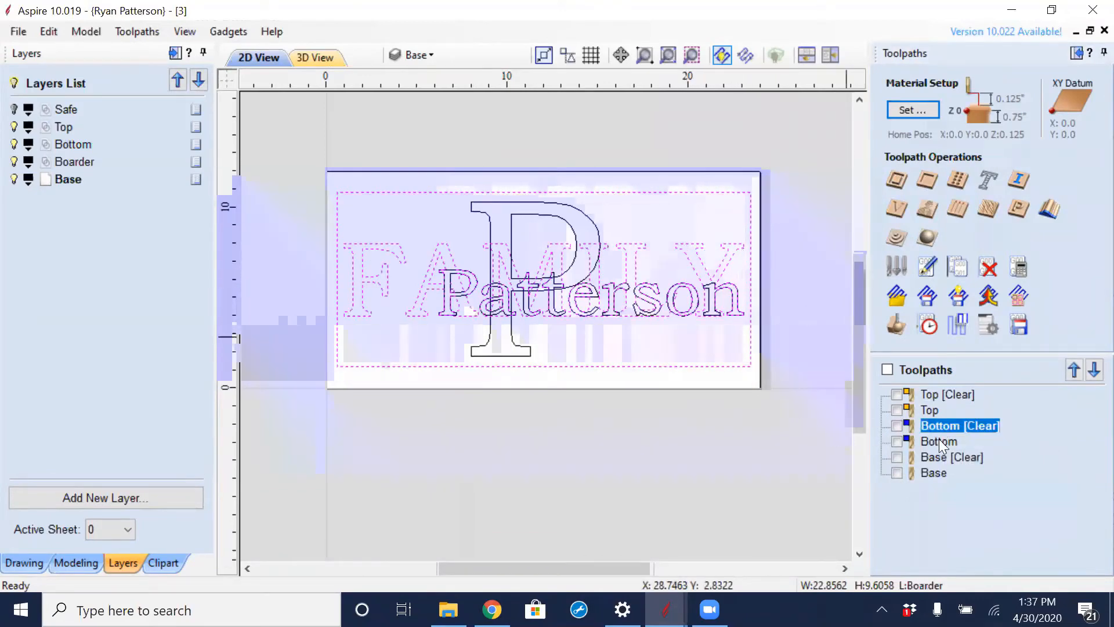
{"action": "left_click", "coordinate": [940, 458]}
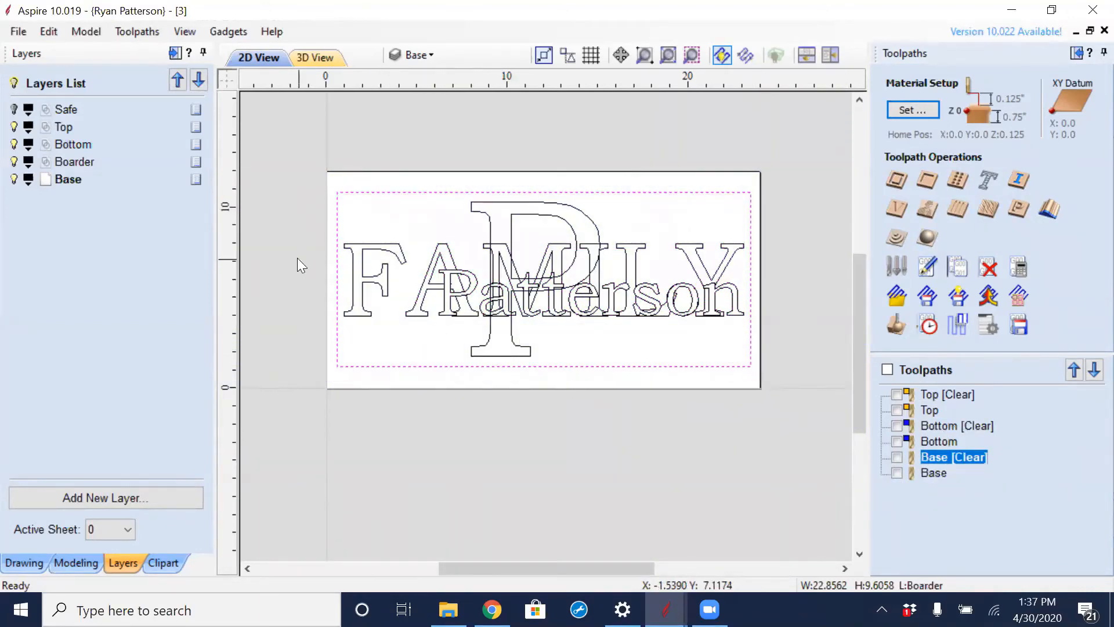
- Hide the Top layer and toggle the Bottom and Boarder layers off and on to examine the vectors they hold
{"action": "left_click", "coordinate": [16, 128]}
{"action": "left_click", "coordinate": [15, 145]}
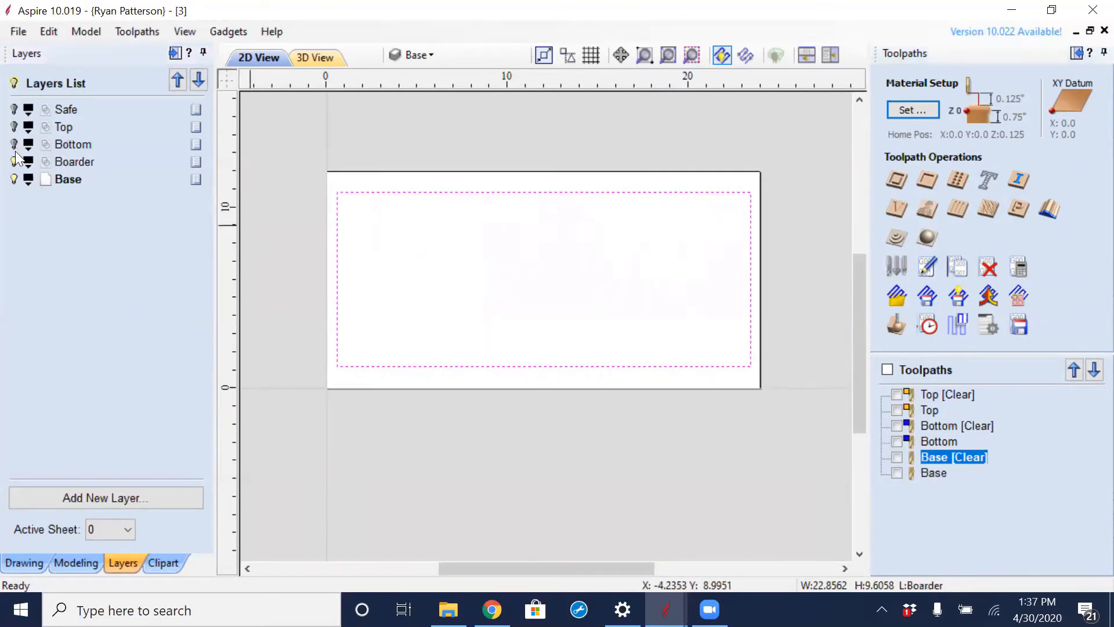
{"action": "left_click", "coordinate": [15, 162]}
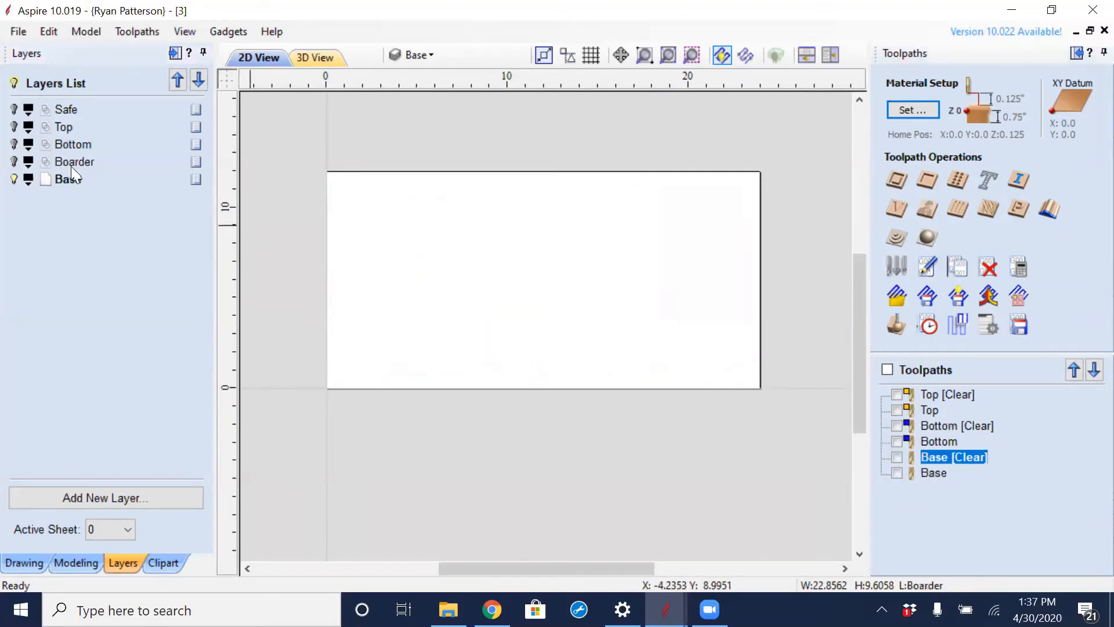
{"action": "left_click", "coordinate": [14, 162]}
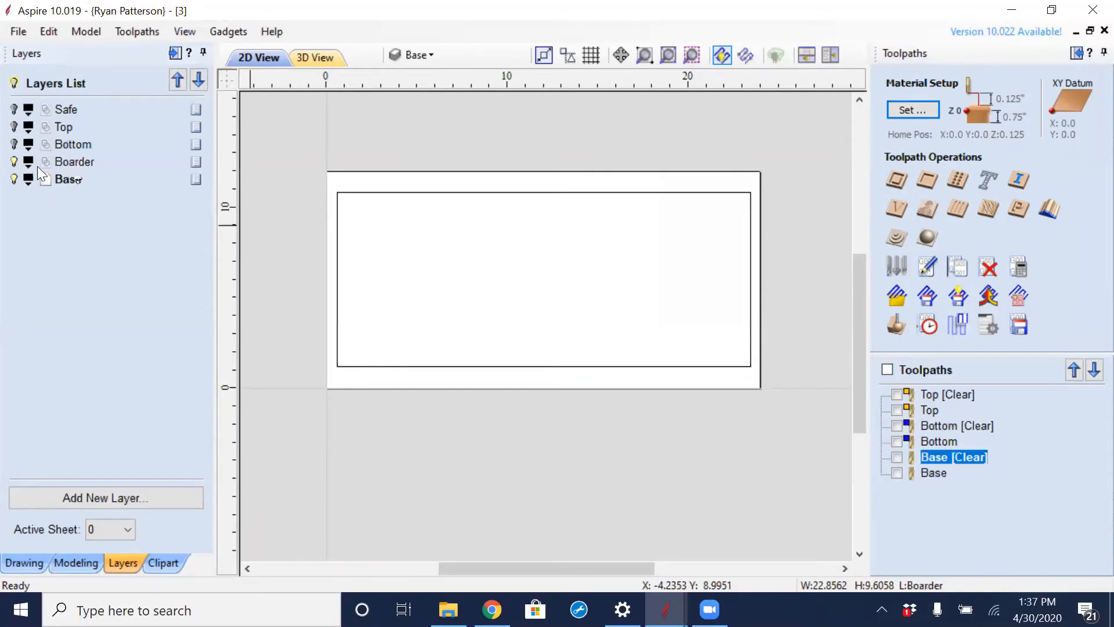
{"action": "left_click", "coordinate": [14, 145]}
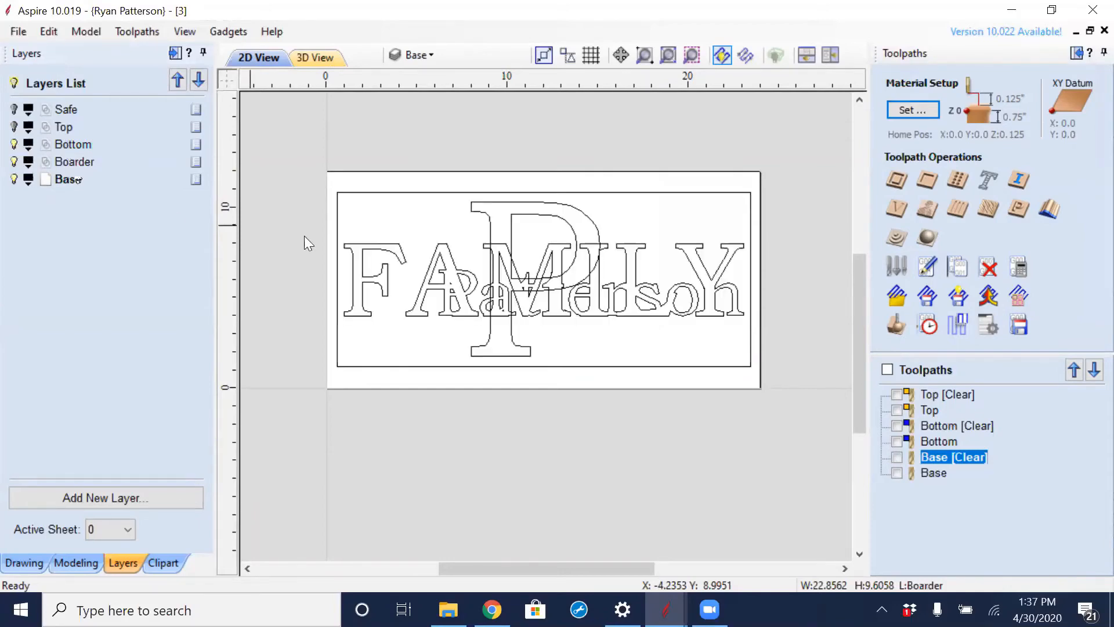
{"action": "scroll", "coordinate": [481, 243], "scroll_direction": "up", "scroll_amount": 5}
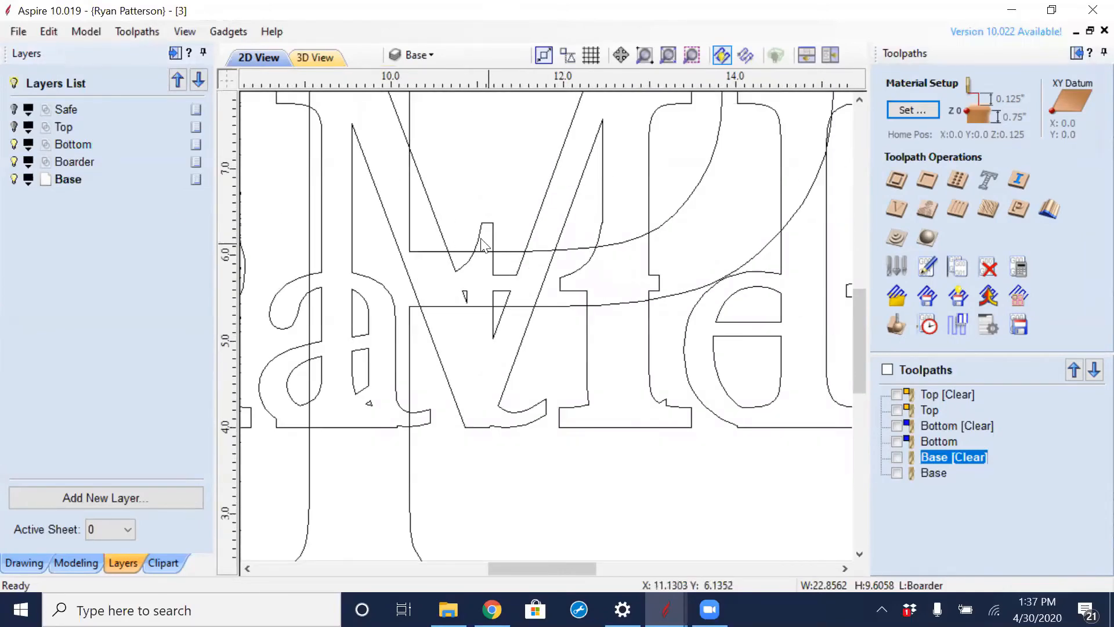
{"action": "scroll", "coordinate": [482, 244], "scroll_direction": "down", "scroll_amount": 5}
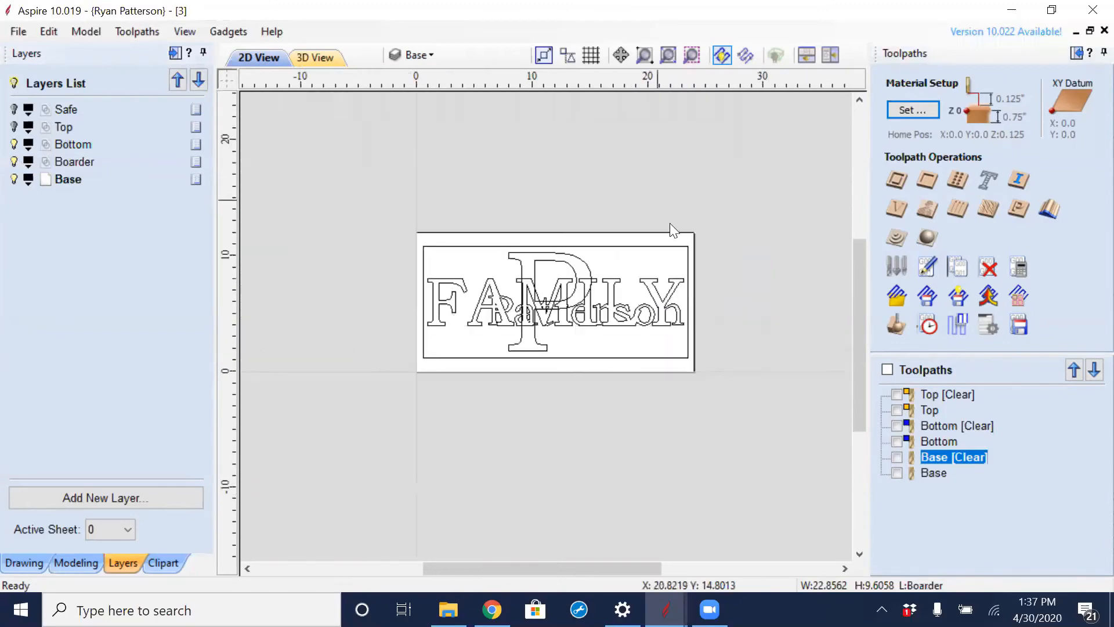
- Copy the P, FAMILY and surname vectors from the Bottom layer to the Base layer, and hide the Bottom and Boarder layers
{"action": "left_click_drag", "start_coordinate": [683, 265], "coordinate": [443, 328]}
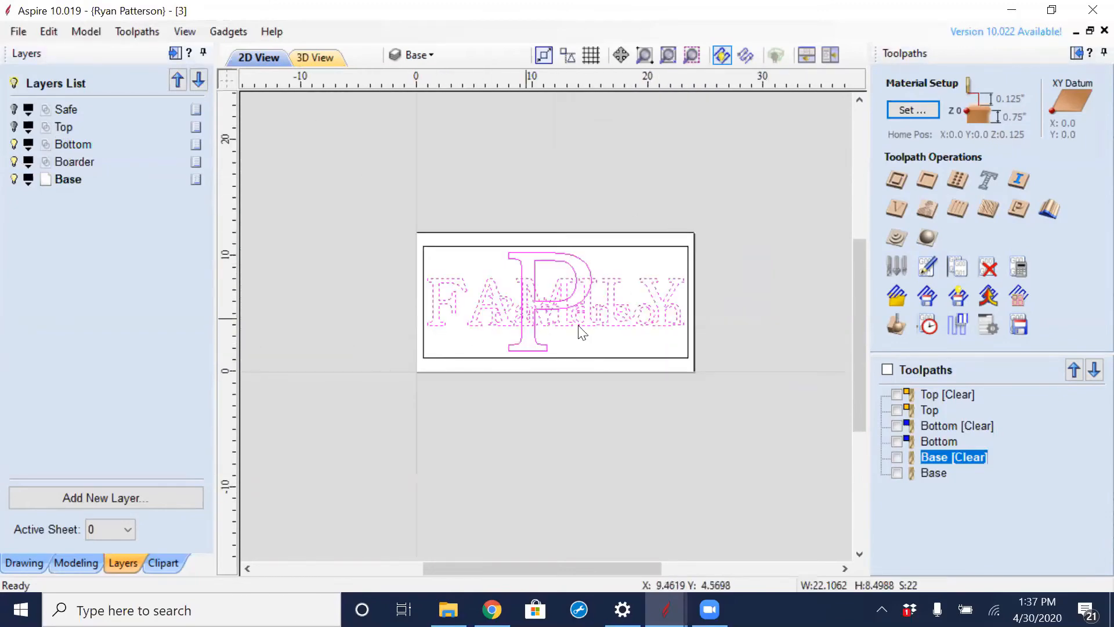
{"action": "right_click", "coordinate": [566, 305]}
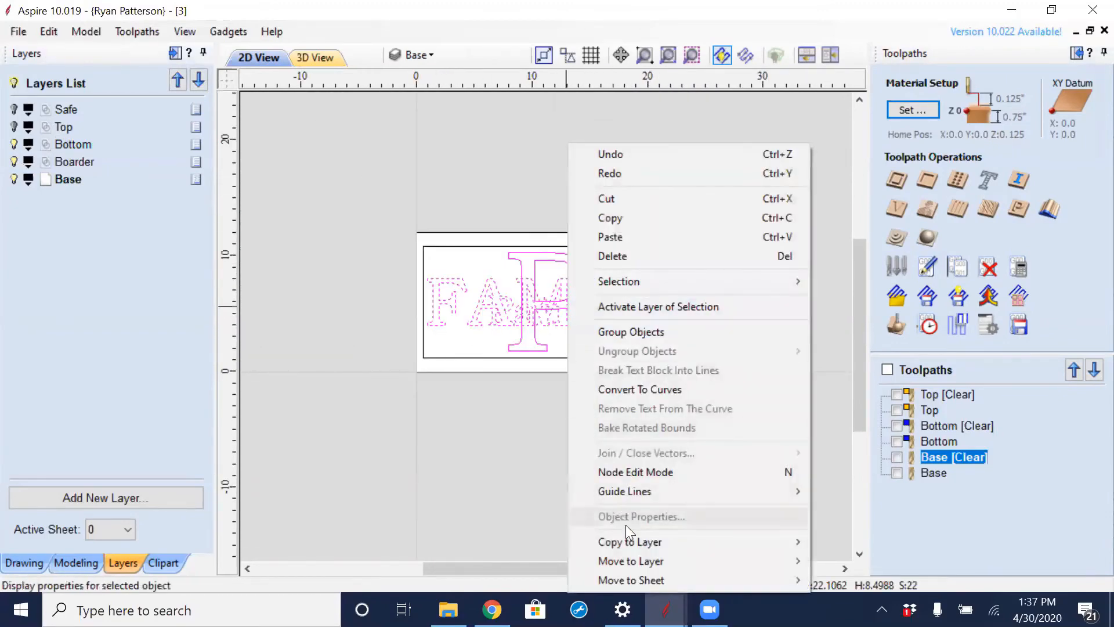
{"action": "mouse_move", "coordinate": [695, 538]}
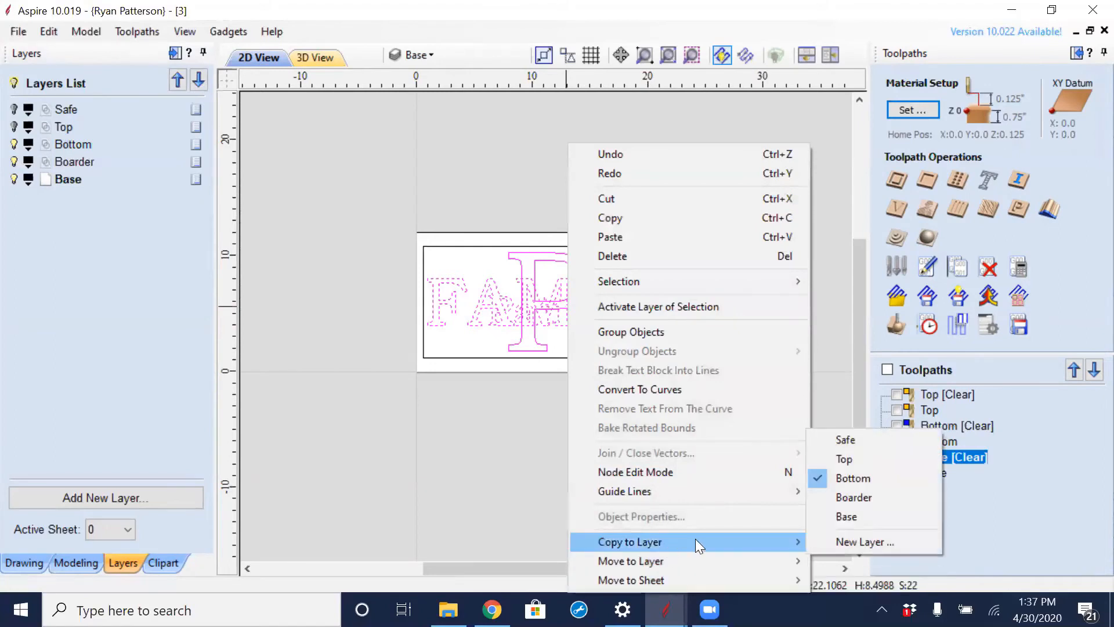
{"action": "left_click", "coordinate": [858, 518]}
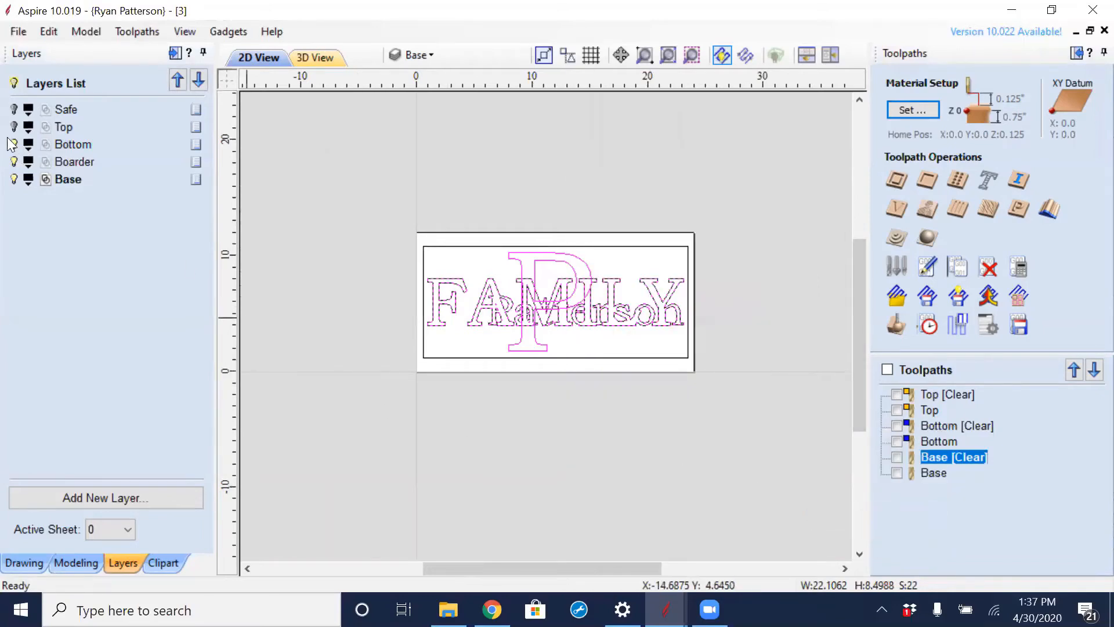
{"action": "left_click", "coordinate": [14, 161]}
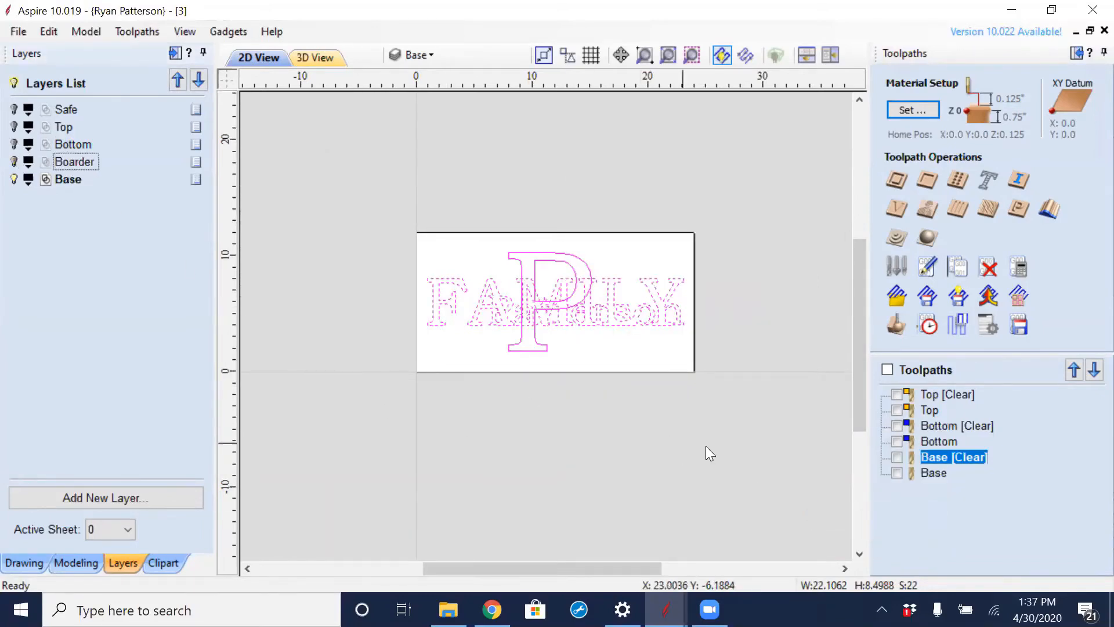
- Group the FAMILY and surname outlines on the Base layer and weld them with the big P, replacing the original objects
{"action": "scroll", "coordinate": [611, 387], "scroll_direction": "up", "scroll_amount": 2}
{"action": "scroll", "coordinate": [612, 387], "scroll_direction": "down", "scroll_amount": 2}
{"action": "left_click_drag", "start_coordinate": [397, 283], "coordinate": [699, 371]}
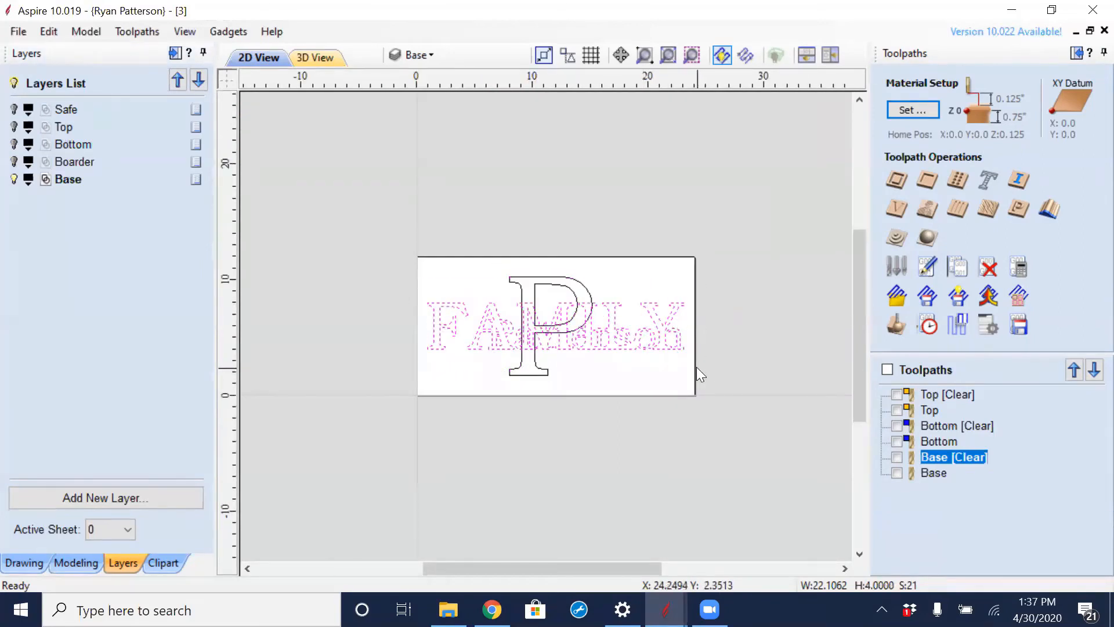
{"action": "key", "text": "g"}
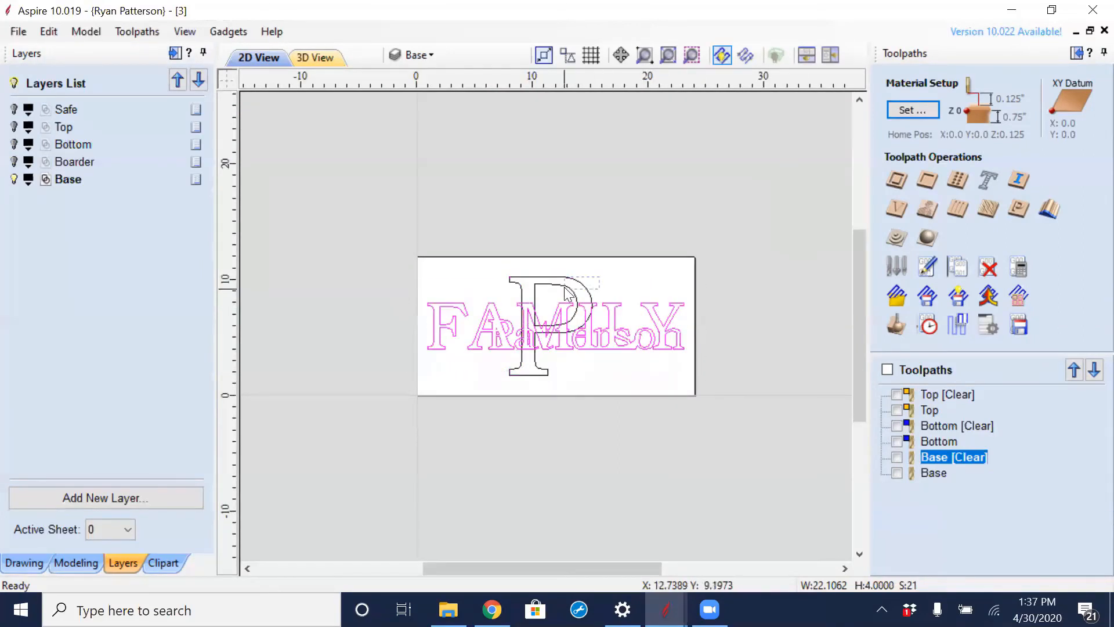
{"action": "left_click", "coordinate": [565, 289], "text": "shift"}
{"action": "left_click", "coordinate": [24, 563]}
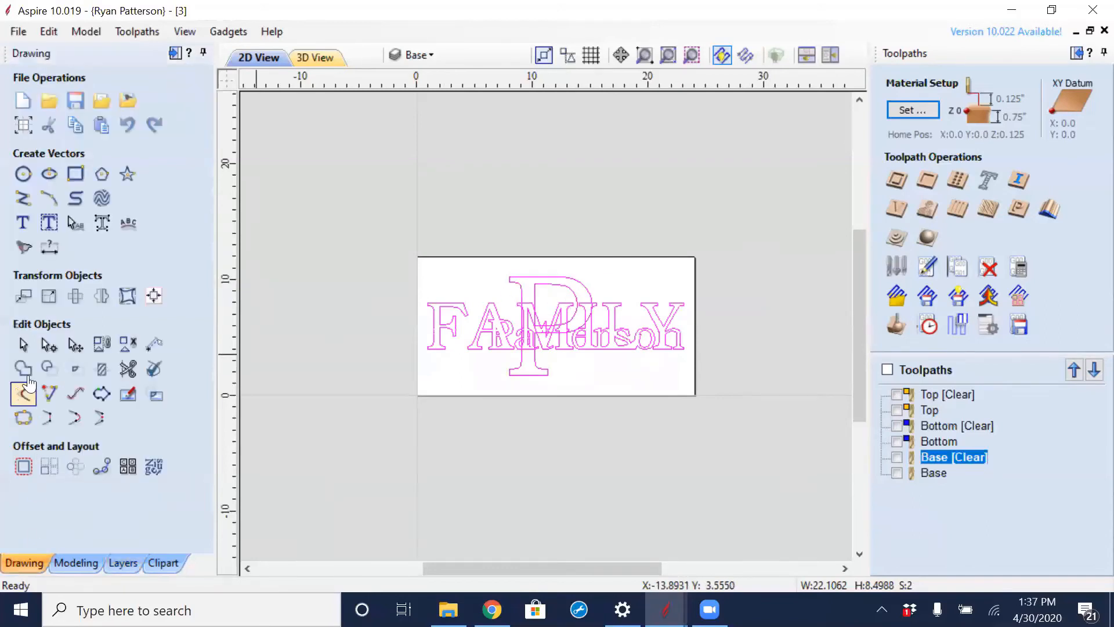
{"action": "left_click", "coordinate": [22, 369]}
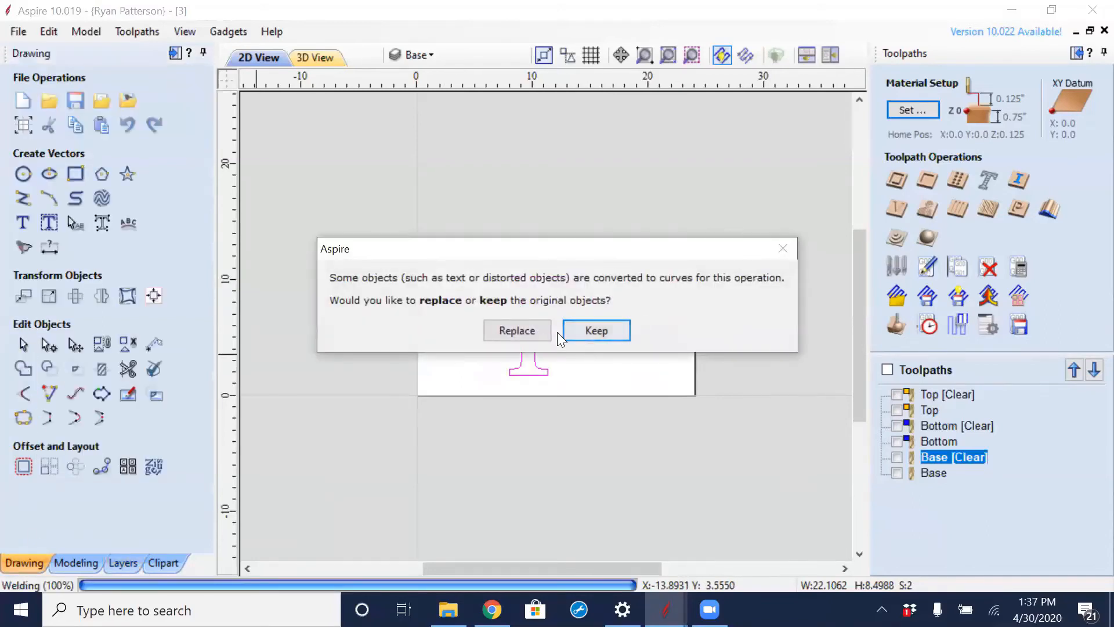
{"action": "left_click", "coordinate": [535, 326]}
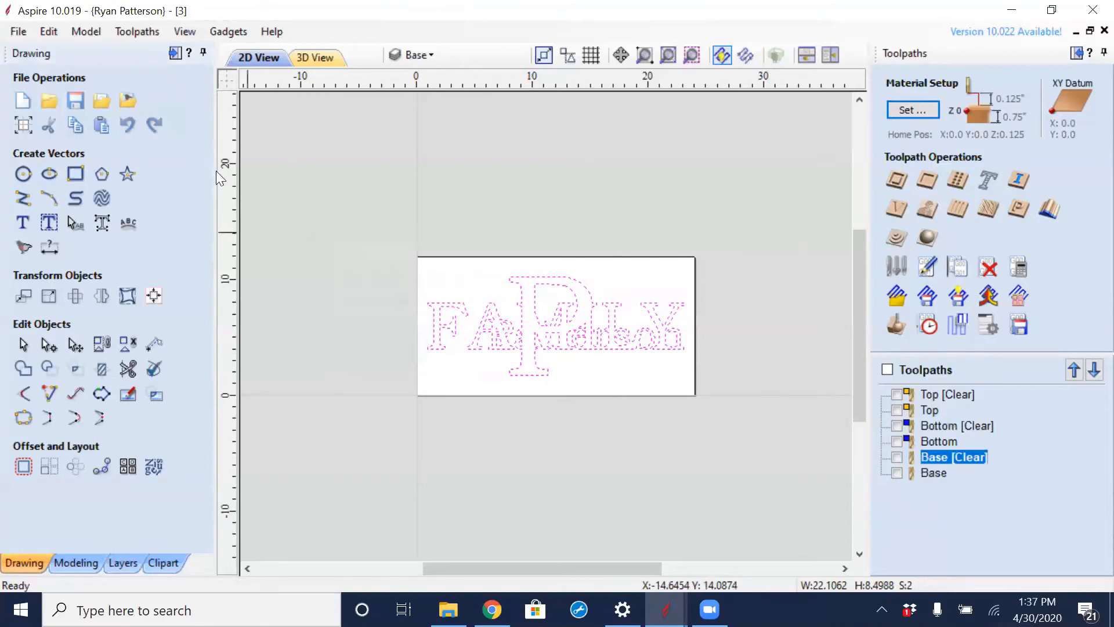
- Show the Boarder layer again alongside the Base layer
{"action": "left_click", "coordinate": [92, 565]}
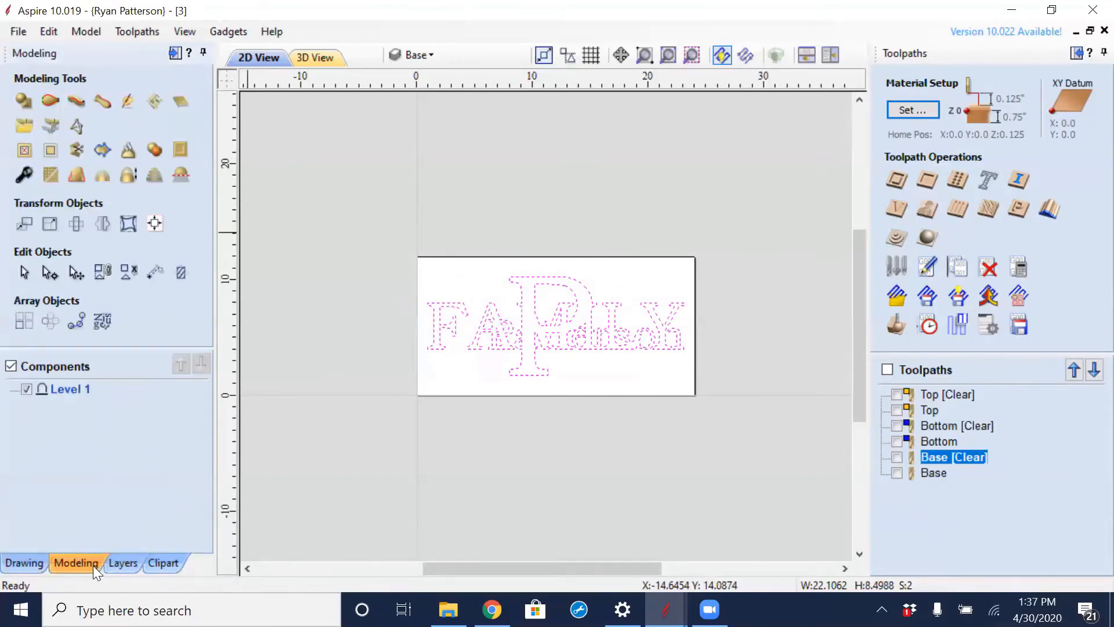
{"action": "left_click", "coordinate": [24, 563]}
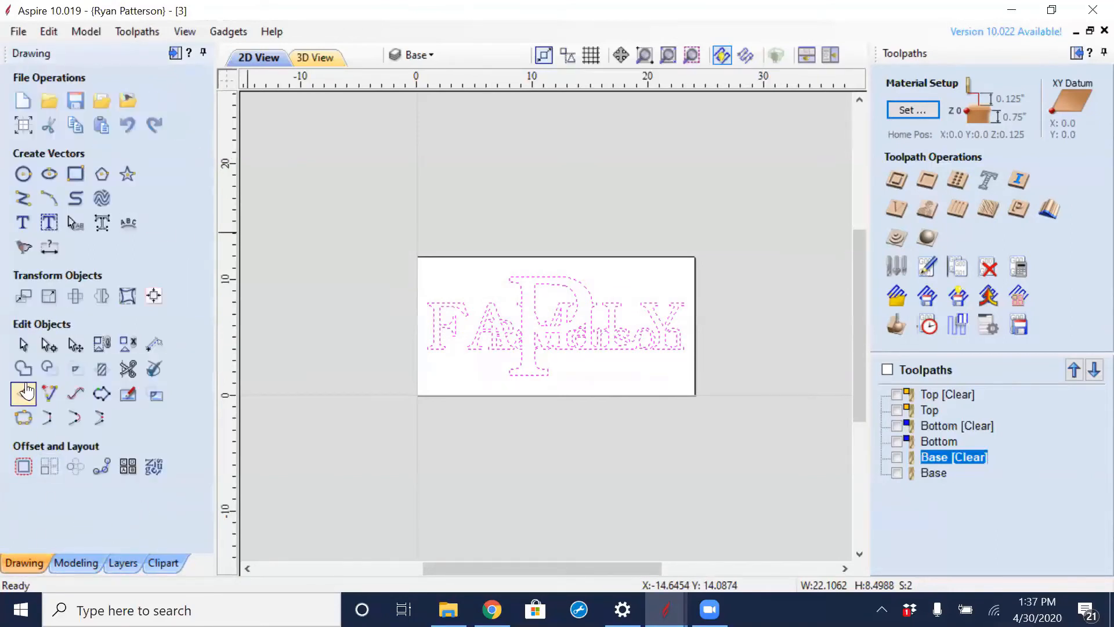
{"action": "left_click", "coordinate": [163, 562]}
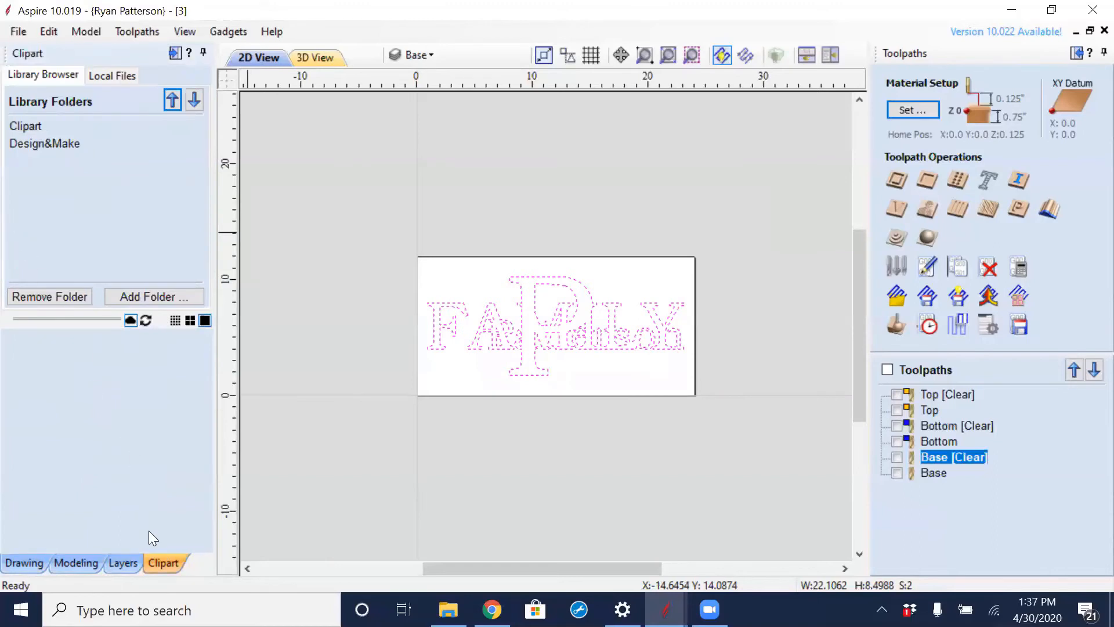
{"action": "left_click", "coordinate": [131, 563]}
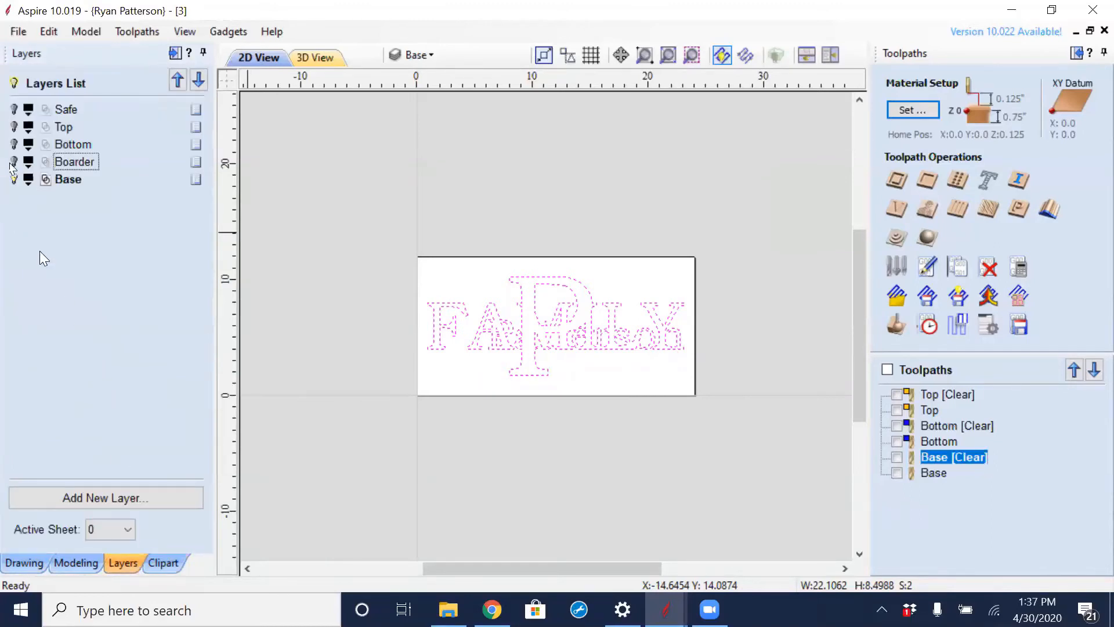
{"action": "left_click", "coordinate": [13, 162]}
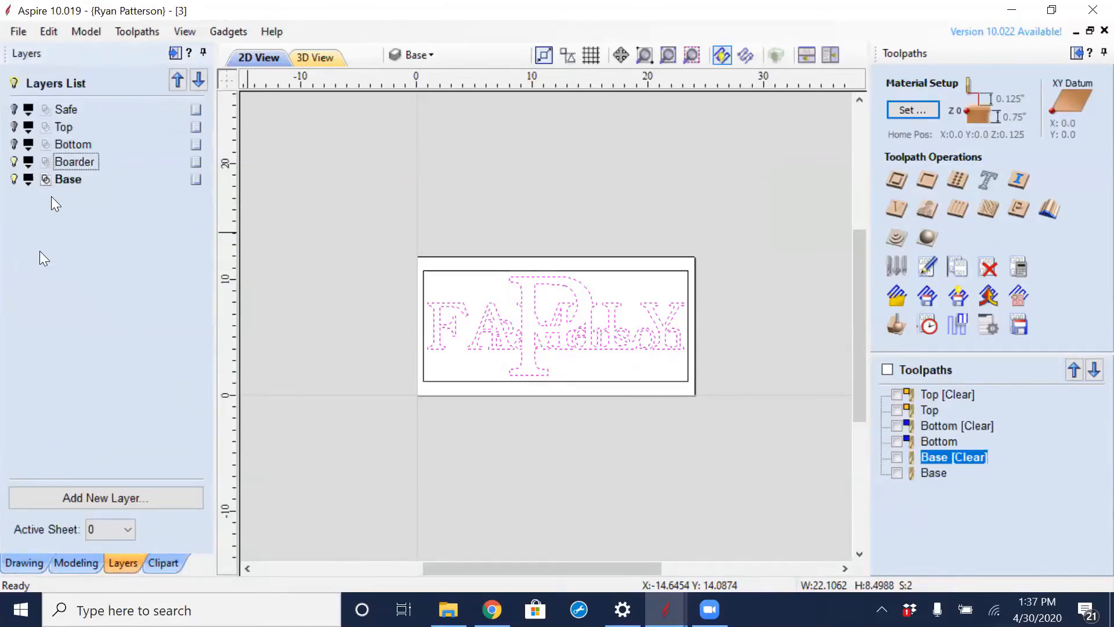
- Recalculate the Base pocket toolpath using the border rectangle together with the welded lettering outlines
{"action": "left_click", "coordinate": [938, 457]}
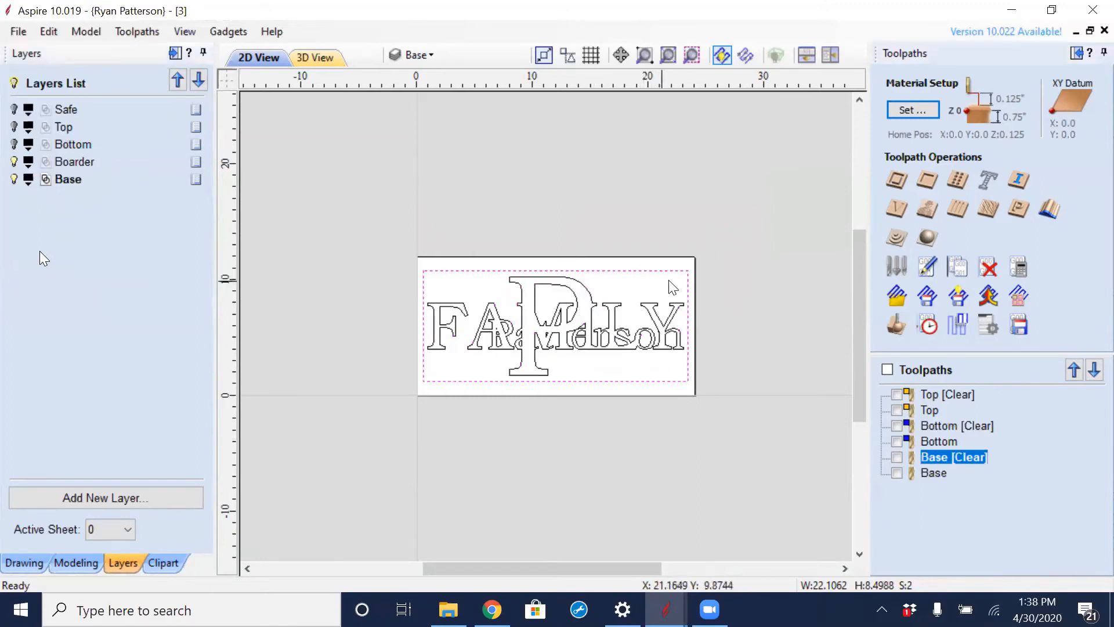
{"action": "left_click_drag", "start_coordinate": [431, 368], "coordinate": [430, 369], "text": "shift"}
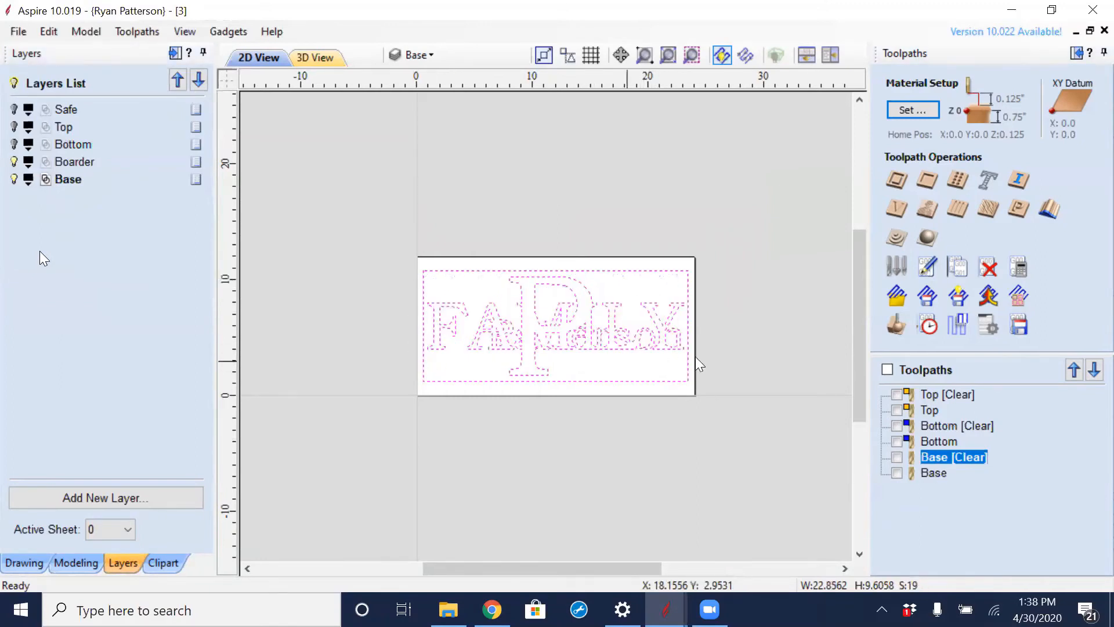
{"action": "double_click", "coordinate": [946, 458]}
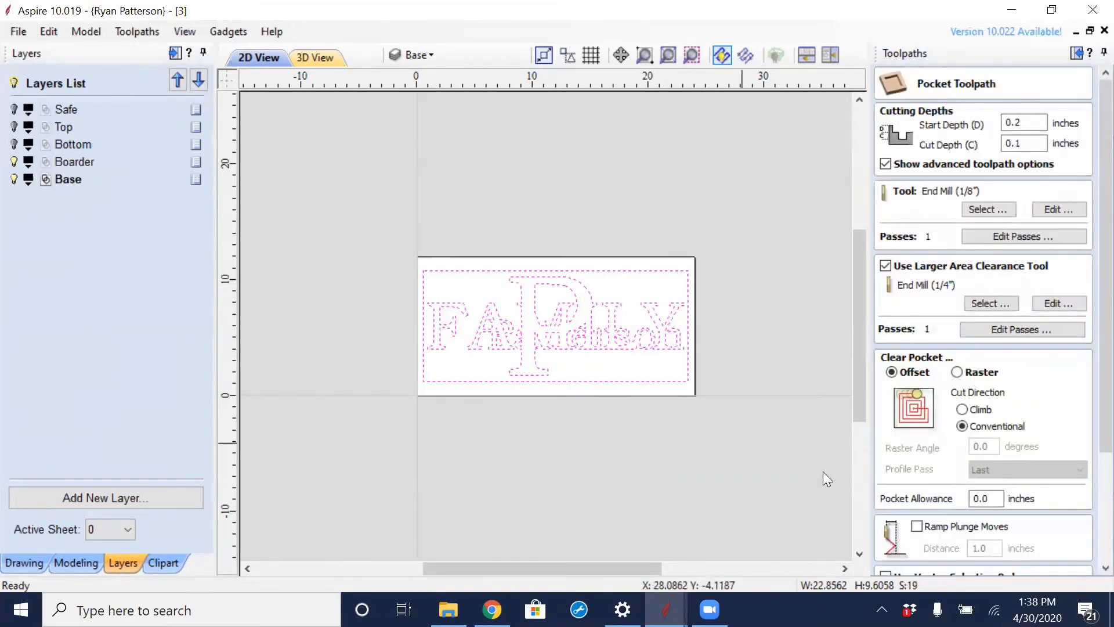
{"action": "scroll", "coordinate": [1086, 441], "scroll_direction": "down", "scroll_amount": 3}
{"action": "left_click", "coordinate": [919, 561]}
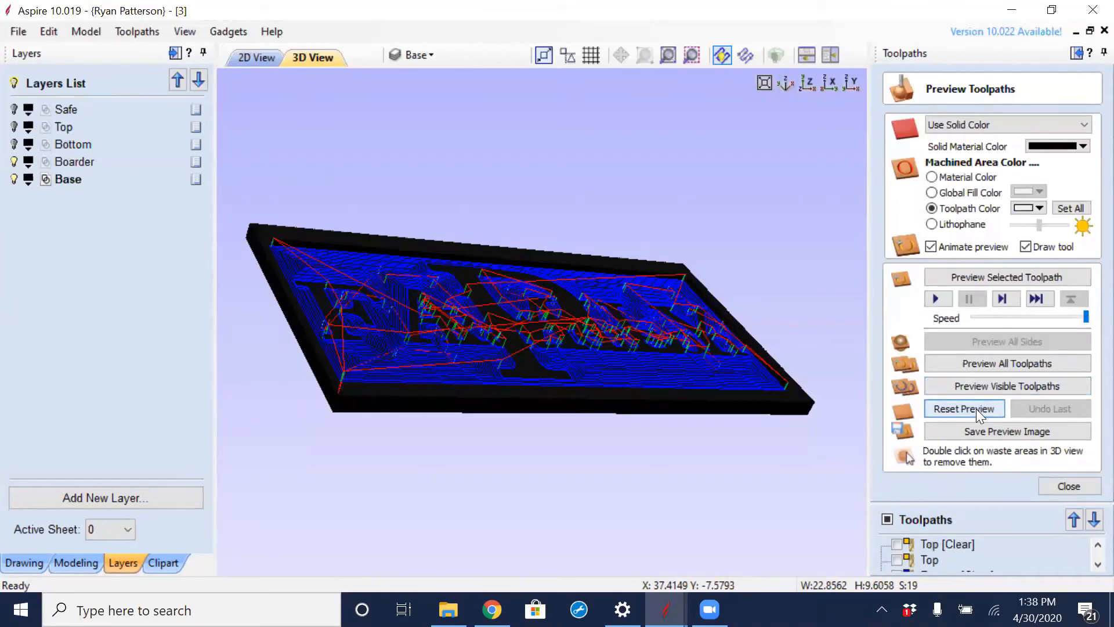
- Reset the preview, simulate all toolpaths again and examine the carved lettering up close before closing the preview
{"action": "left_click", "coordinate": [976, 409]}
{"action": "left_click", "coordinate": [991, 364]}
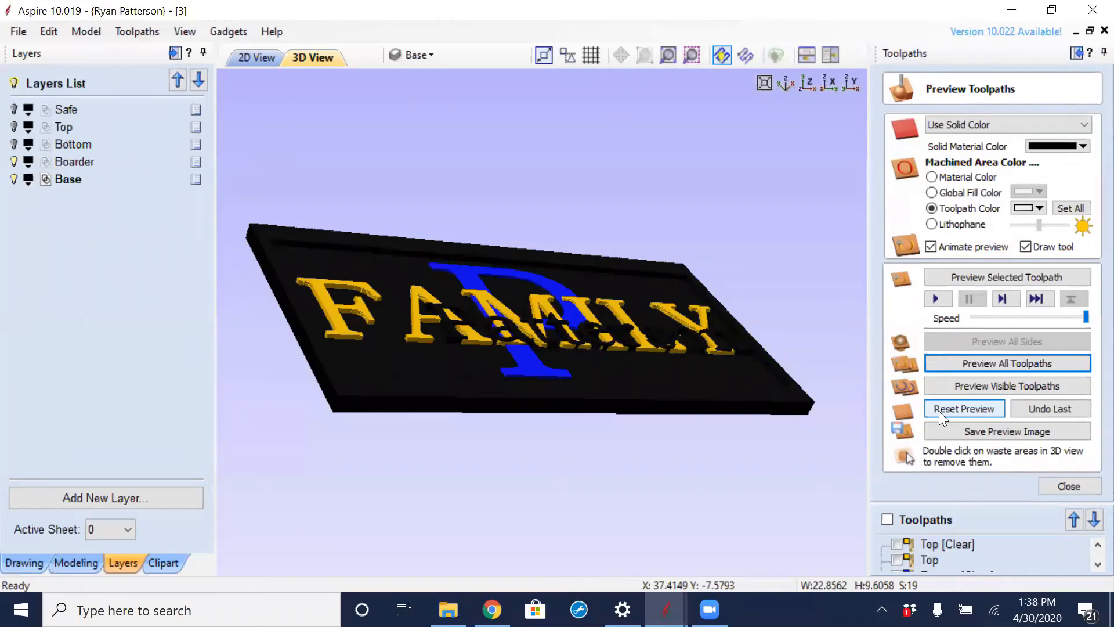
{"action": "scroll", "coordinate": [615, 354], "scroll_direction": "up", "scroll_amount": 5}
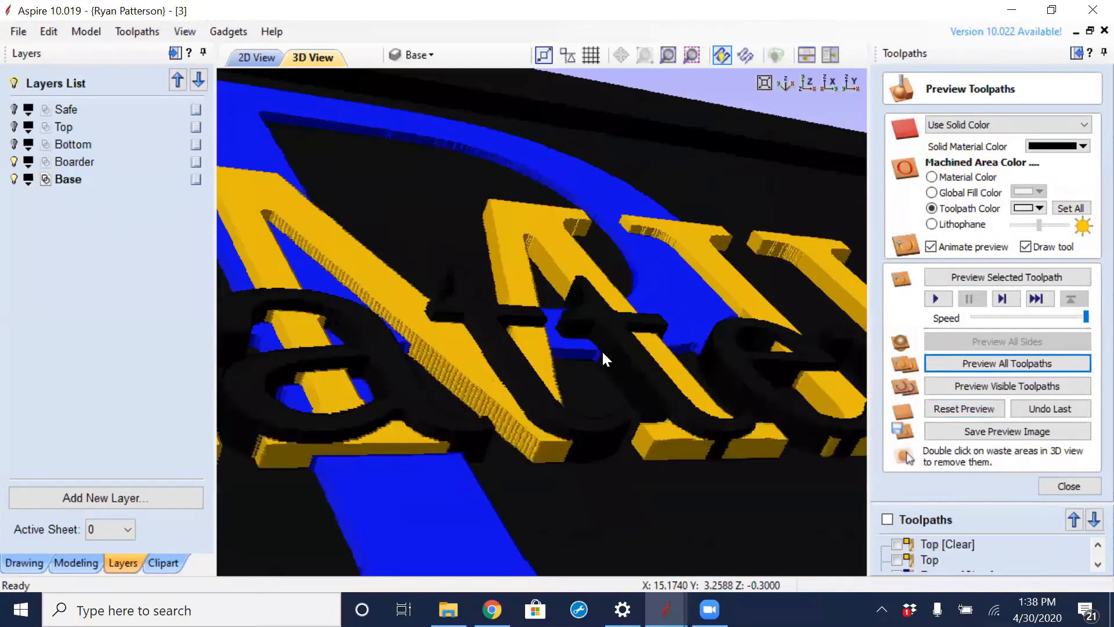
{"action": "left_click_drag", "start_coordinate": [594, 375], "coordinate": [564, 343]}
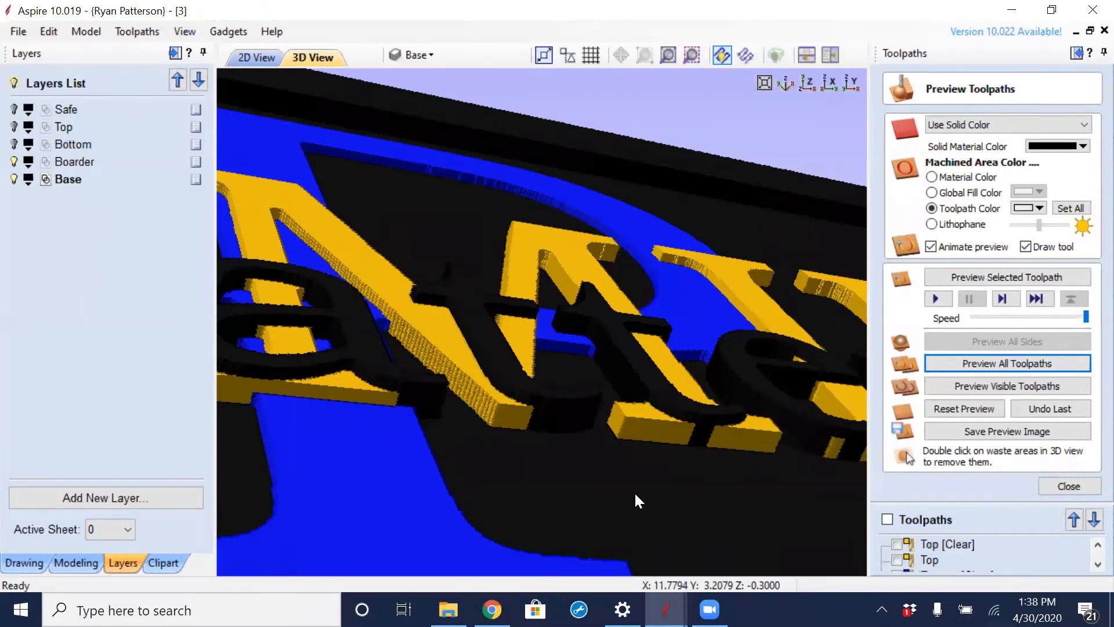
{"action": "scroll", "coordinate": [653, 431], "scroll_direction": "down", "scroll_amount": 5}
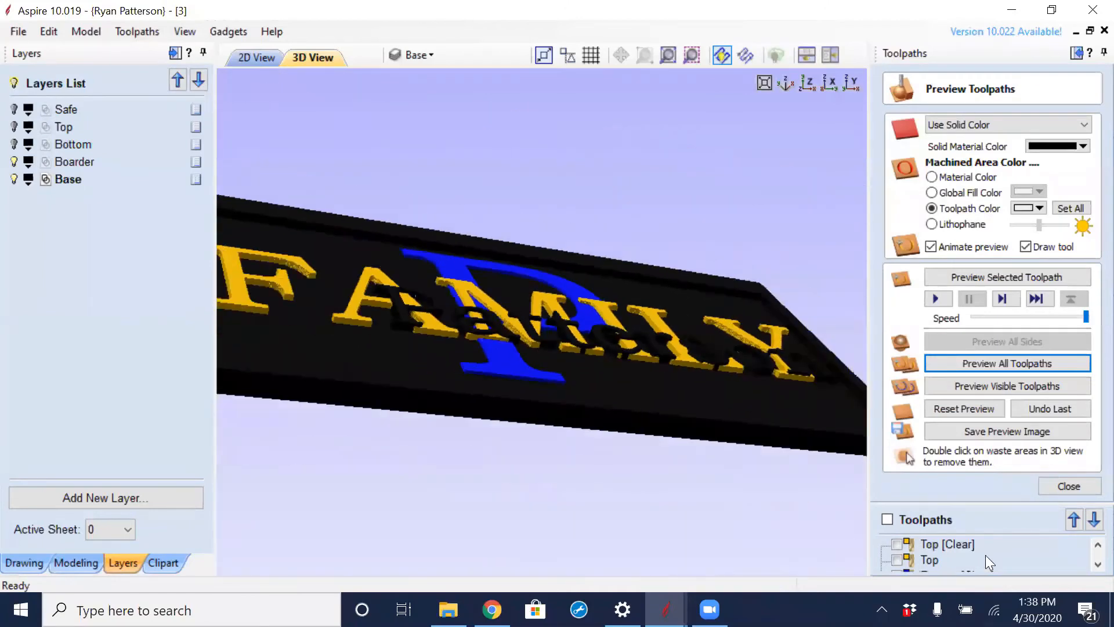
{"action": "left_click", "coordinate": [1057, 491]}
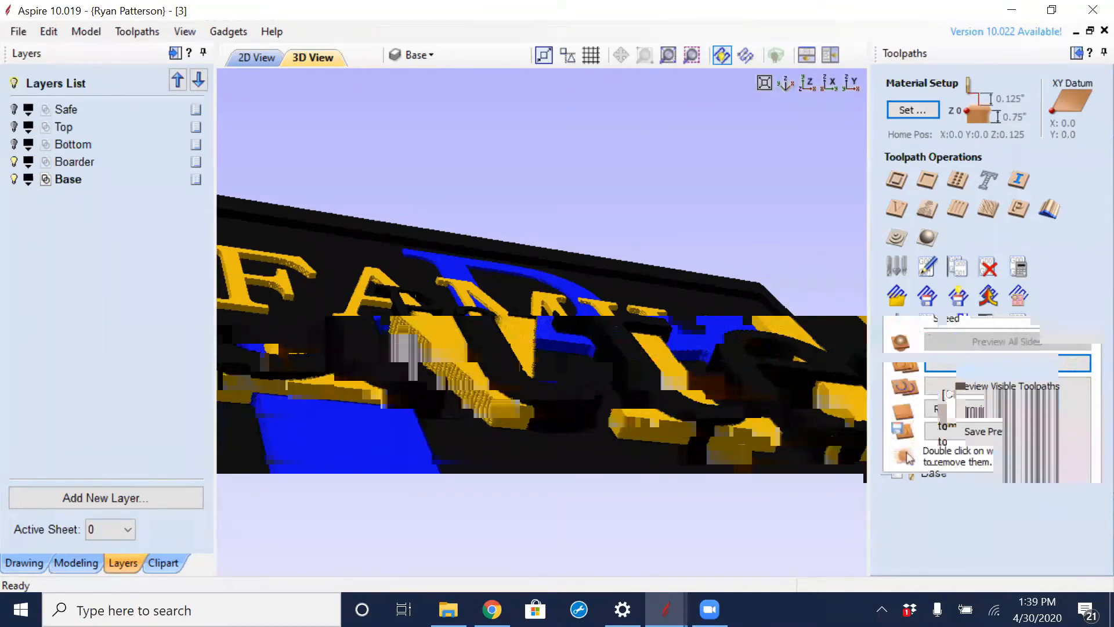
- Return to the 2D view and show the Bottom, Top and Safe layers
{"action": "left_click", "coordinate": [260, 57]}
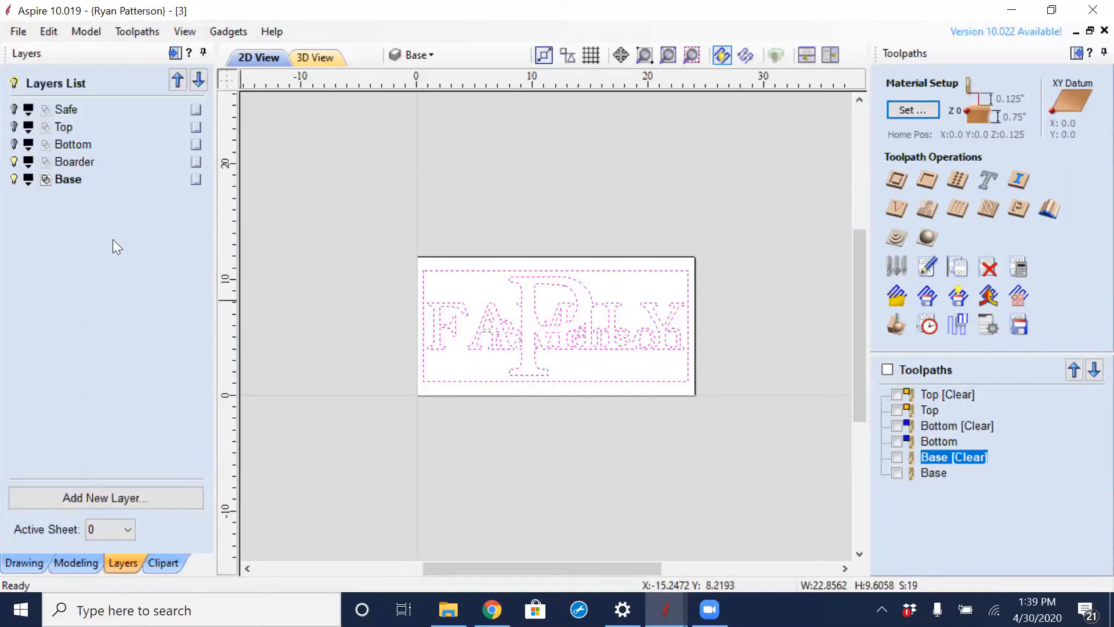
{"action": "left_click", "coordinate": [14, 144]}
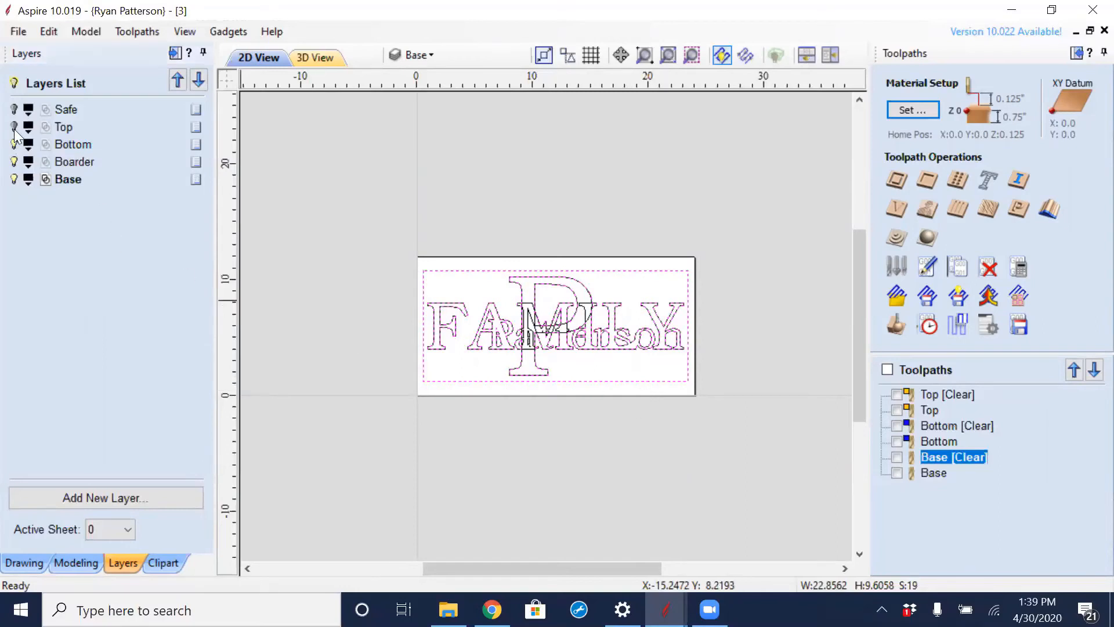
{"action": "left_click", "coordinate": [14, 128]}
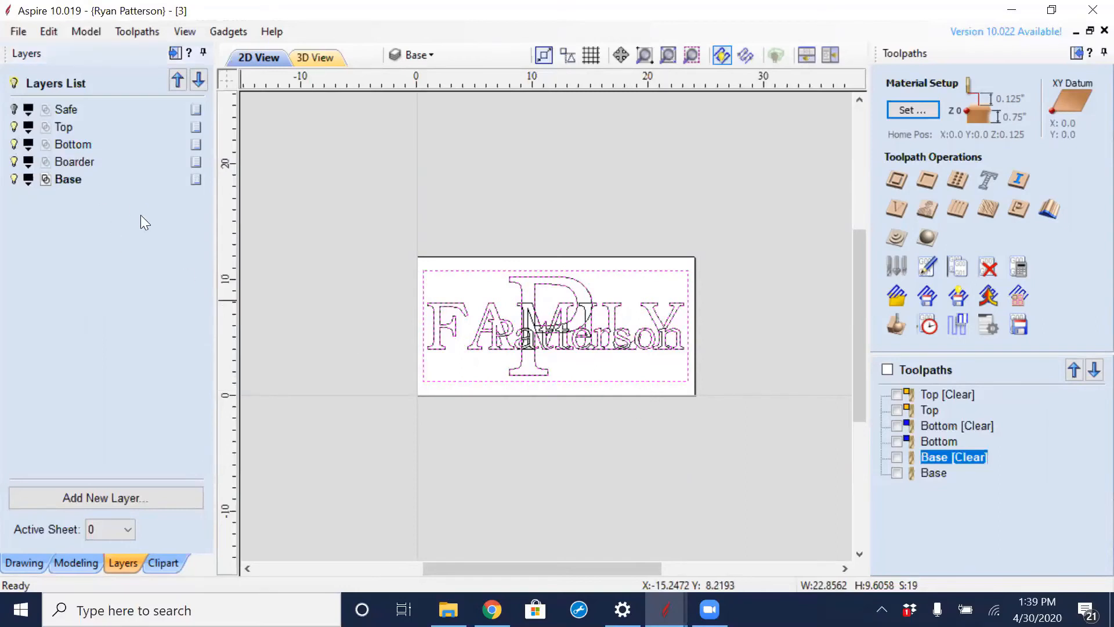
{"action": "left_click", "coordinate": [14, 110]}
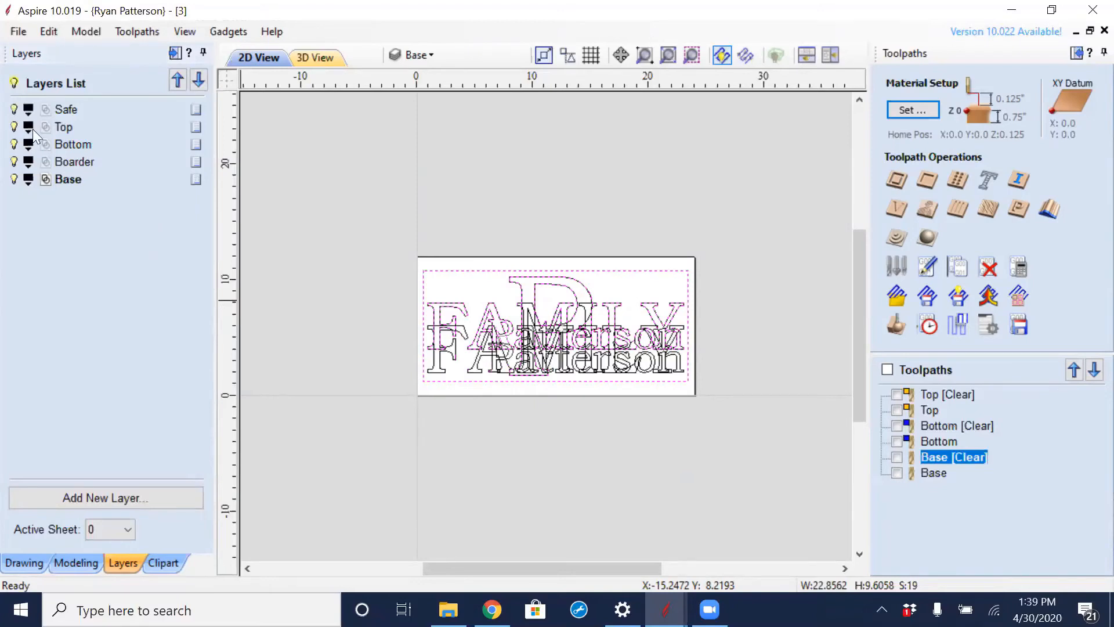
- Make Safe the active layer, set its colour to red and hide it
{"action": "left_click", "coordinate": [43, 109]}
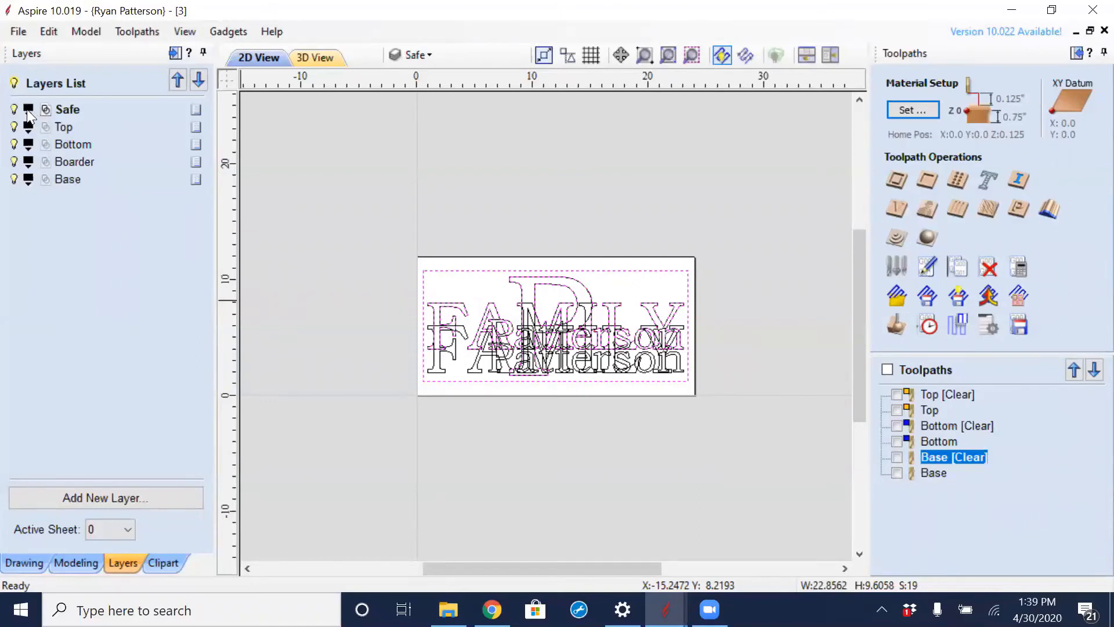
{"action": "left_click", "coordinate": [27, 110]}
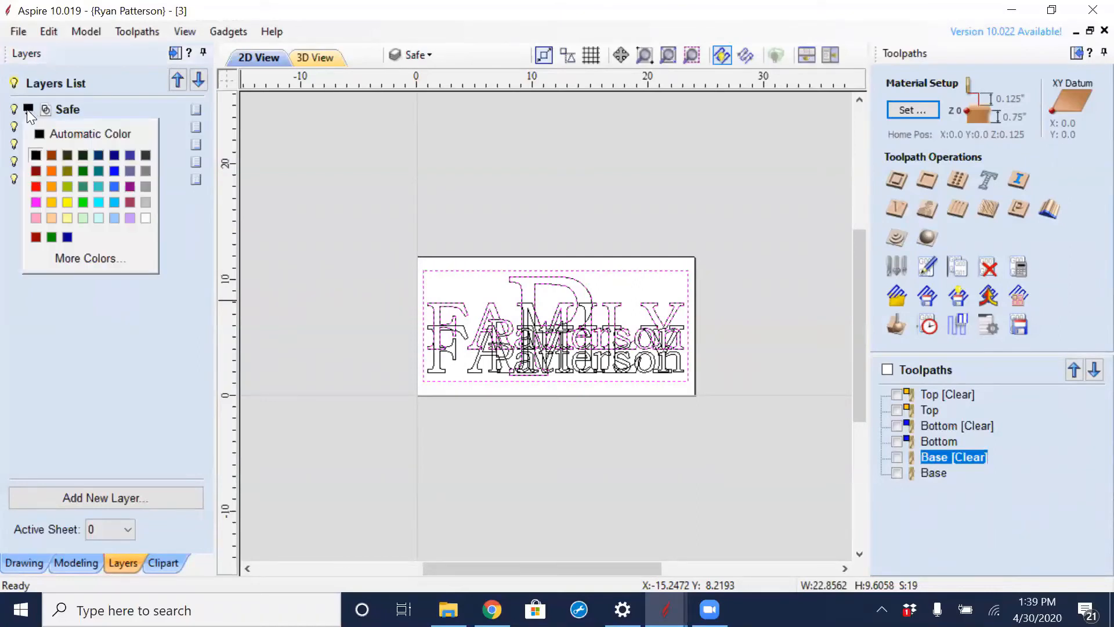
{"action": "left_click", "coordinate": [35, 185]}
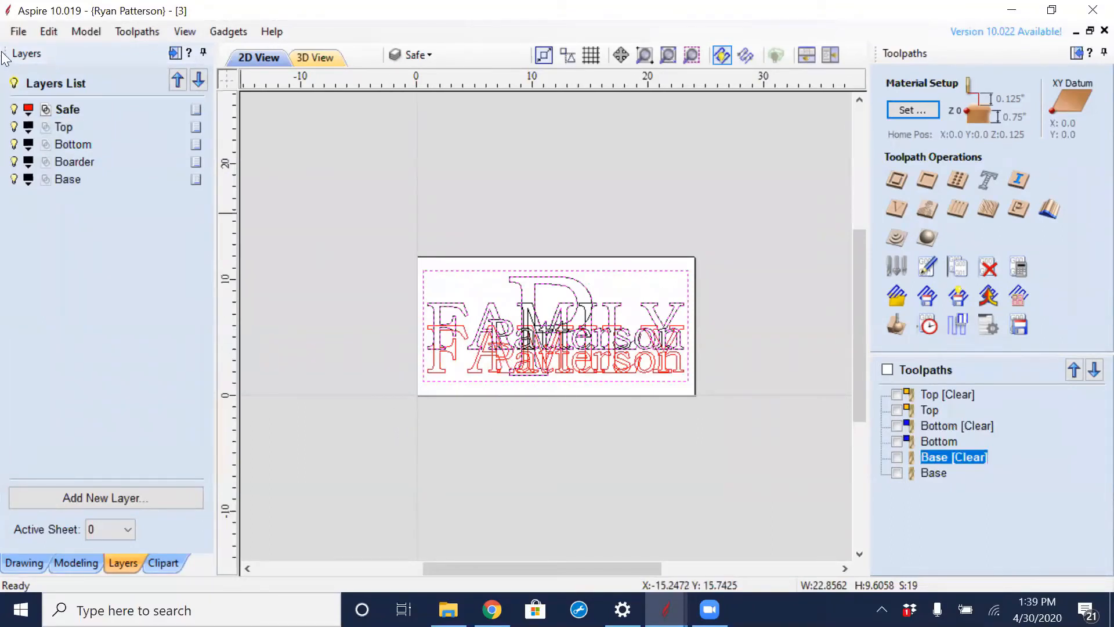
{"action": "left_click", "coordinate": [14, 110]}
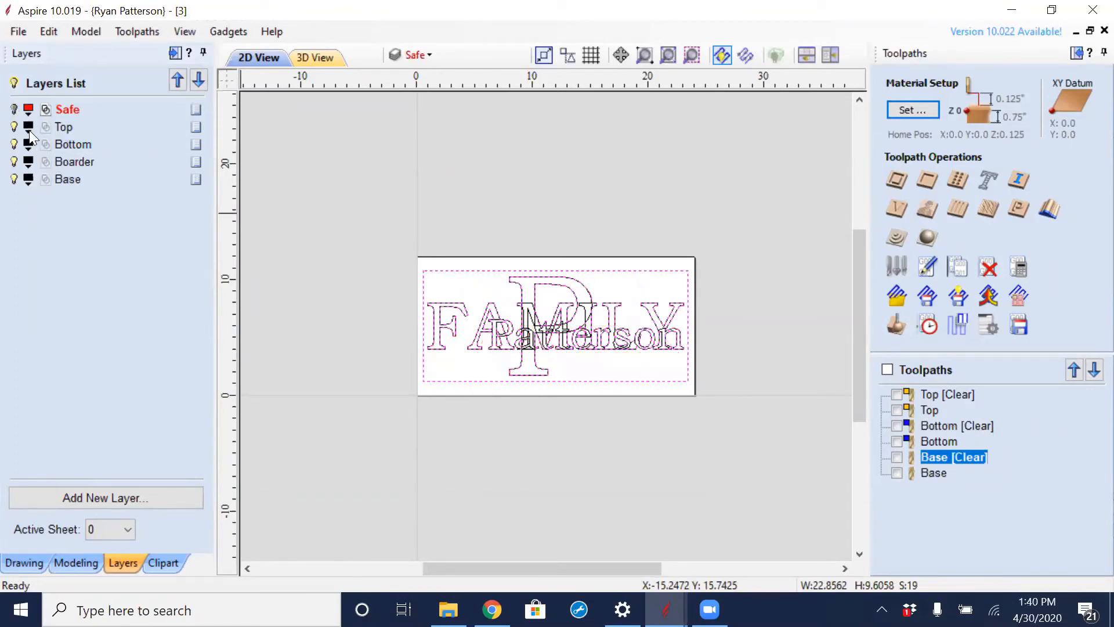
- Set the Top layer's colour to yellow-orange to match the Top toolpaths
{"action": "left_click", "coordinate": [27, 127]}
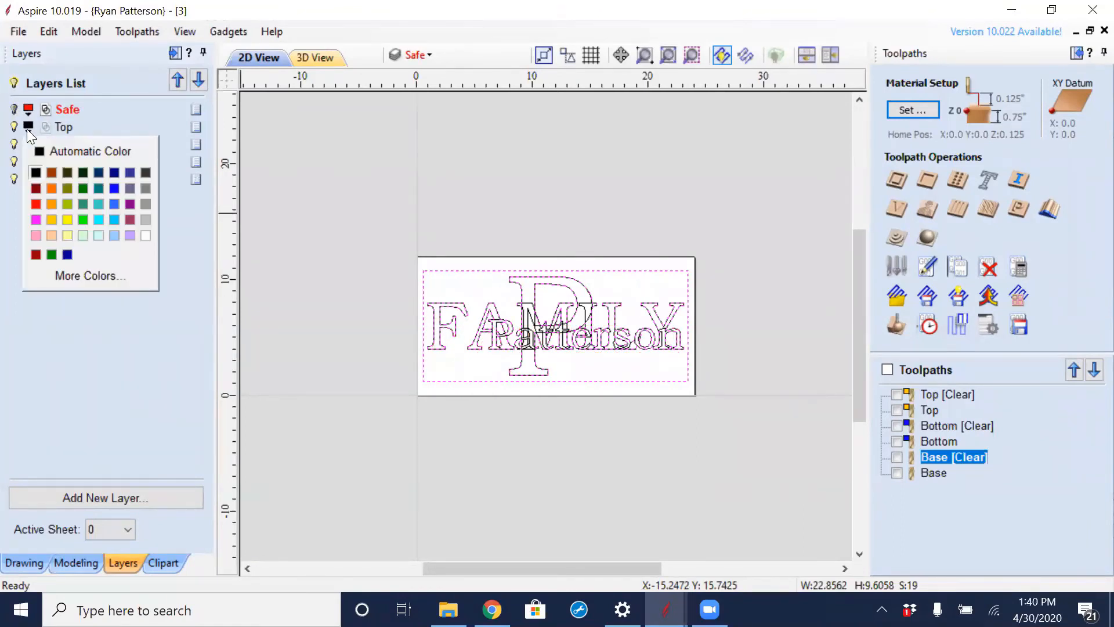
{"action": "left_click", "coordinate": [52, 218]}
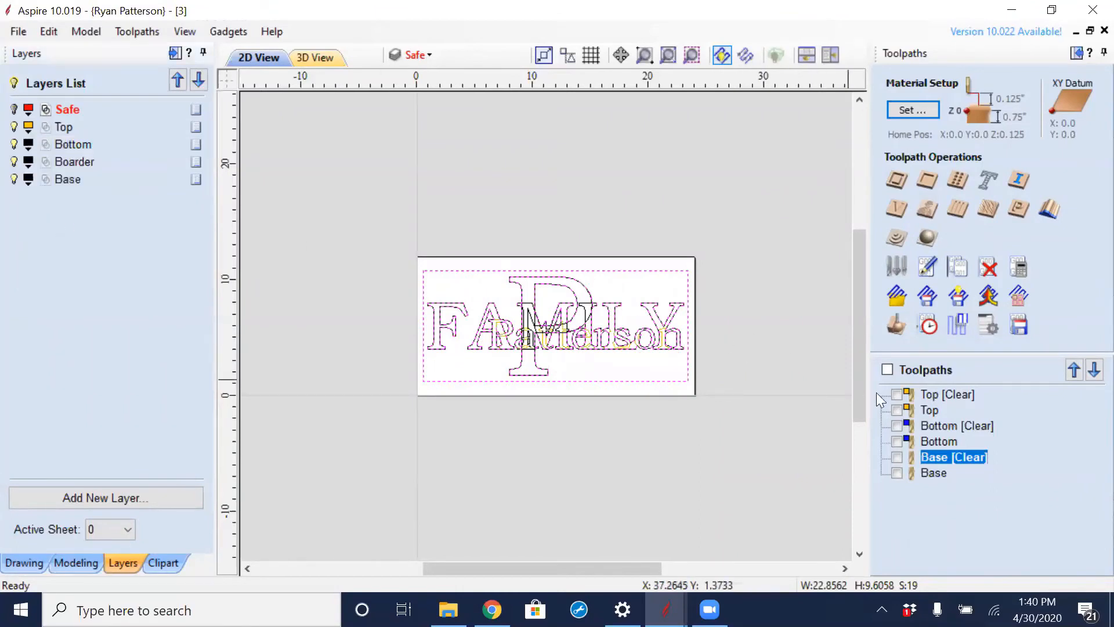
{"action": "mouse_move", "coordinate": [916, 409]}
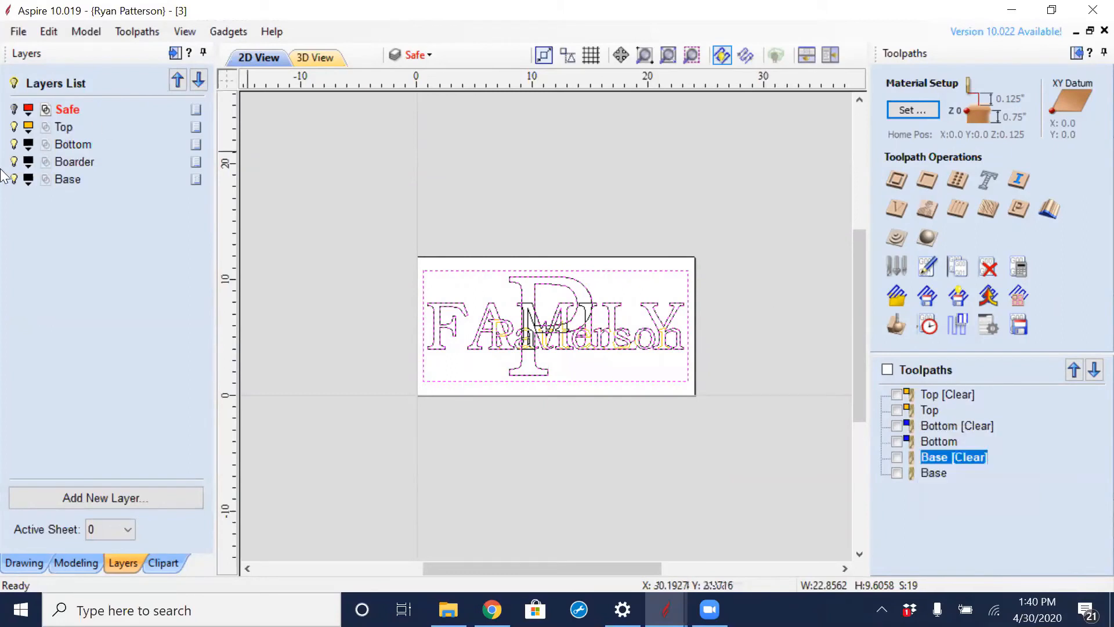
- Set the Bottom layer's colour to blue to match the Bottom toolpaths, leaving no vectors selected
{"action": "left_click", "coordinate": [28, 148]}
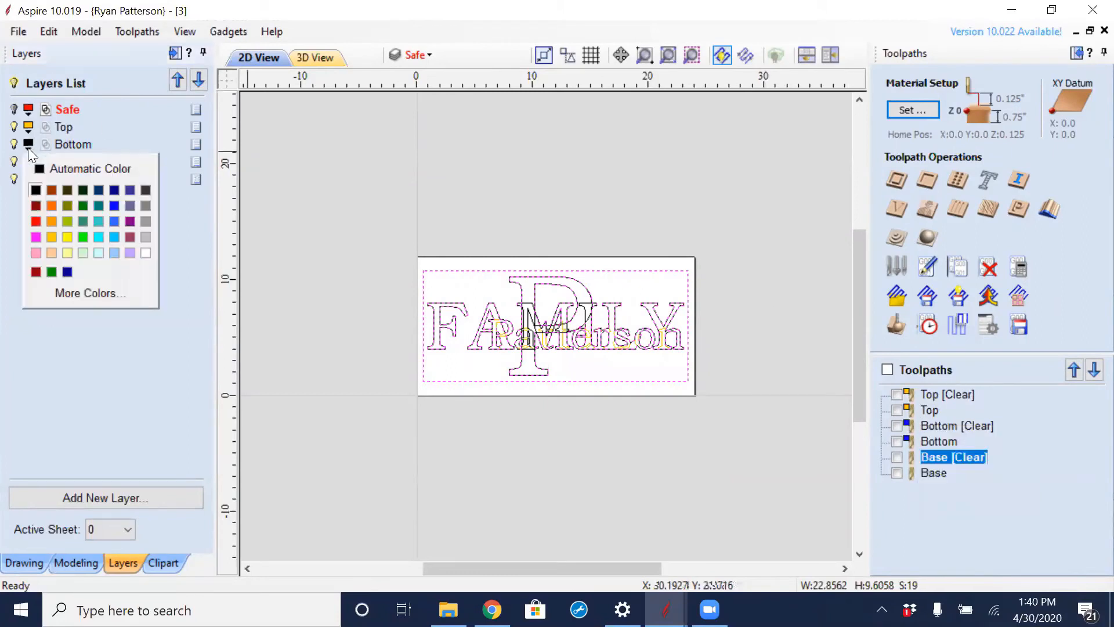
{"action": "left_click", "coordinate": [112, 208]}
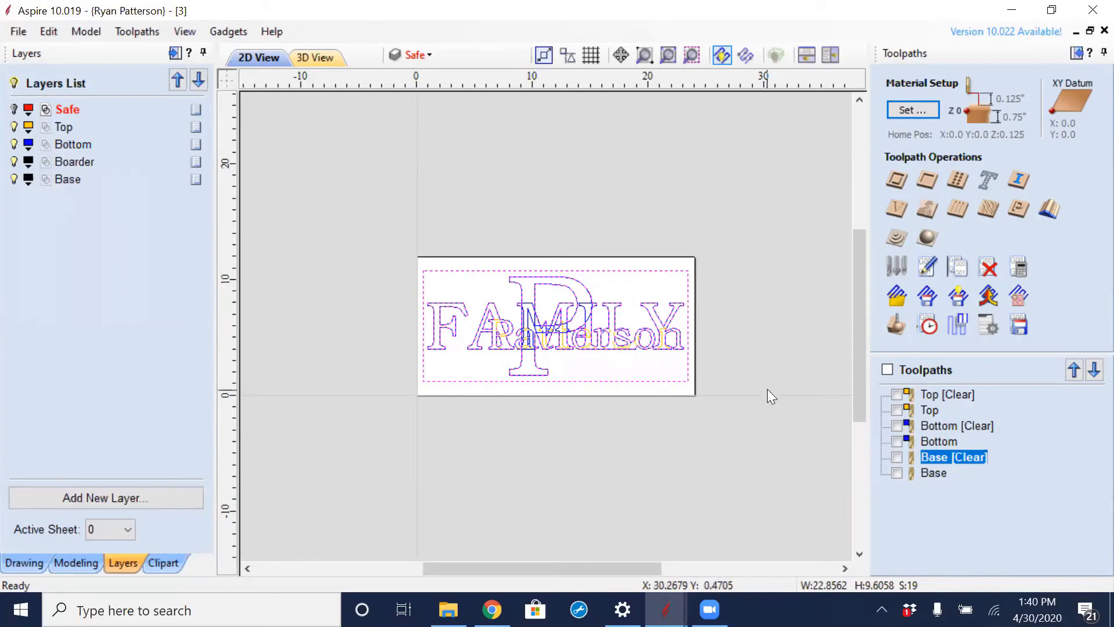
{"action": "left_click", "coordinate": [703, 424]}
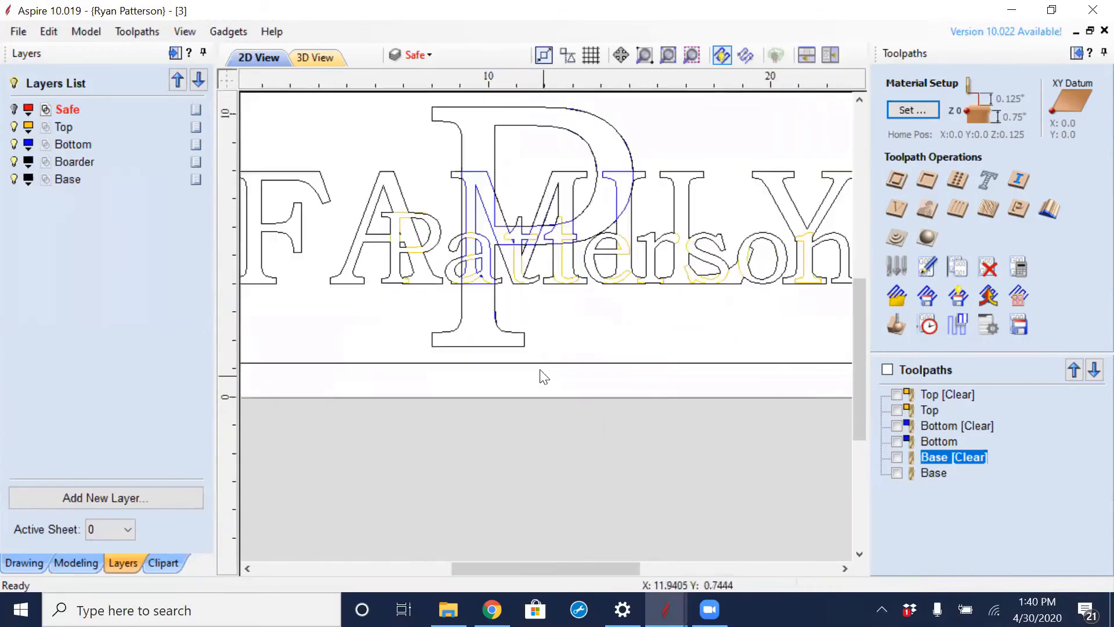
- Examine the colour-coded overlapping outlines of FAMILY, the surname and the big P up close
{"action": "scroll", "coordinate": [546, 375], "scroll_direction": "up", "scroll_amount": 5}
{"action": "scroll", "coordinate": [583, 302], "scroll_direction": "down", "scroll_amount": 2}
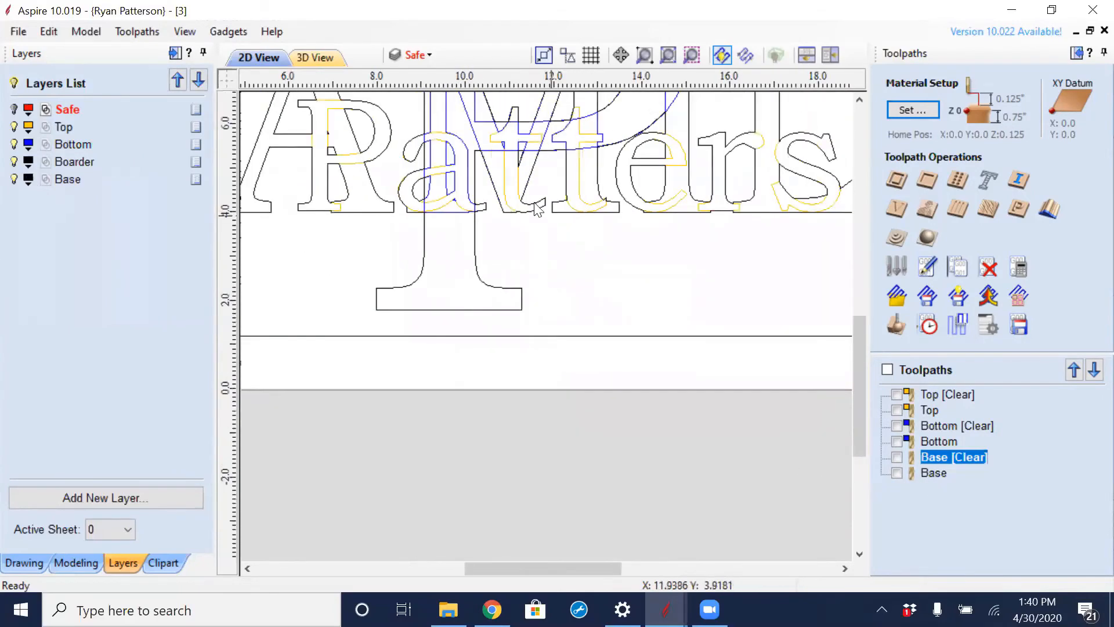
{"action": "middle_click_drag", "start_coordinate": [580, 296], "coordinate": [620, 373]}
{"action": "scroll", "coordinate": [500, 177], "scroll_direction": "up", "scroll_amount": 2}
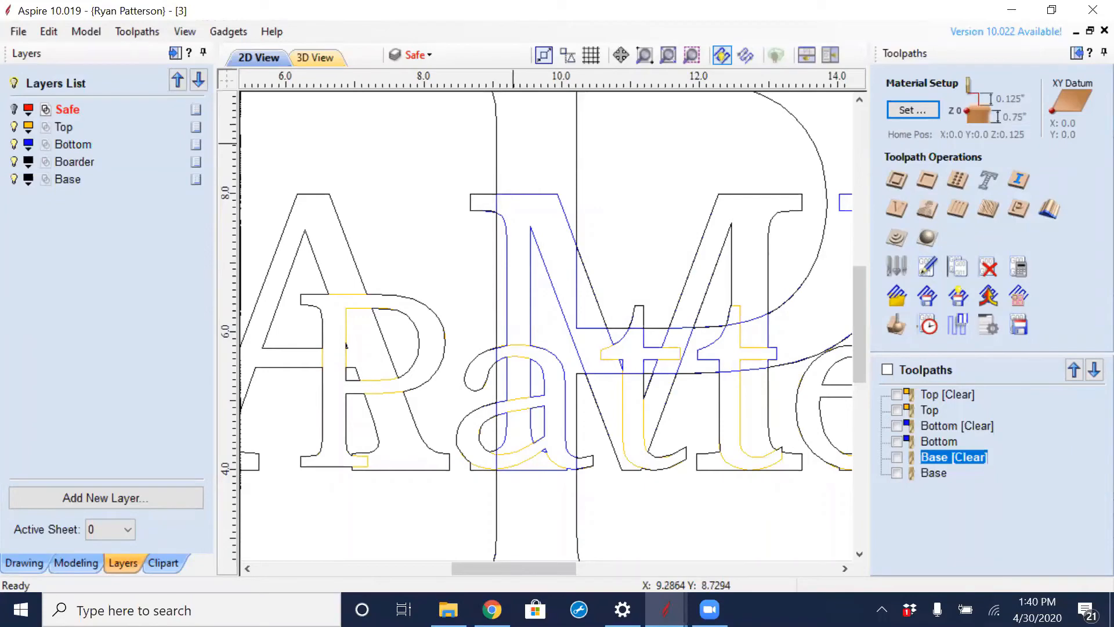
{"action": "scroll", "coordinate": [326, 149], "scroll_direction": "down", "scroll_amount": 3}
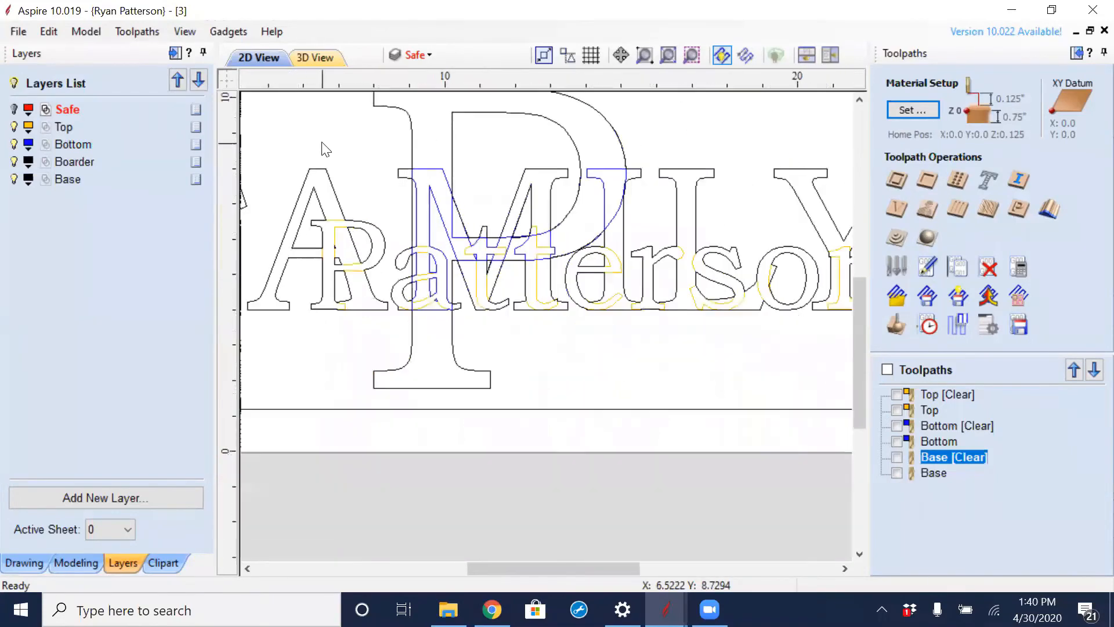
{"action": "scroll", "coordinate": [322, 150], "scroll_direction": "down", "scroll_amount": 1}
{"action": "scroll", "coordinate": [429, 192], "scroll_direction": "down", "scroll_amount": 2}
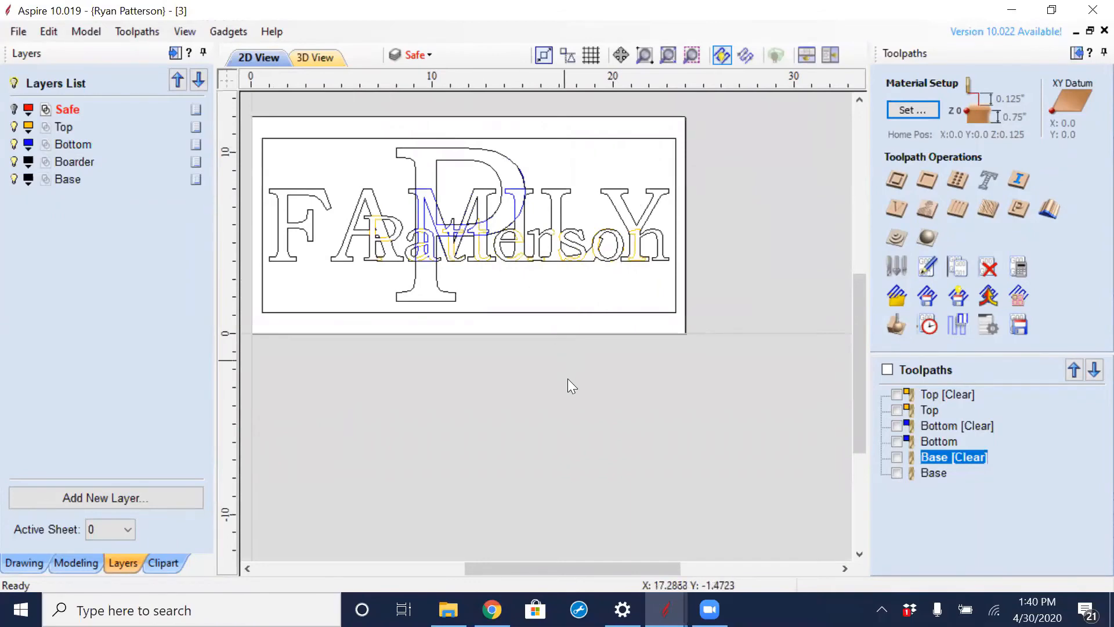
- Switch to the Aspire window with the scroll ornament, enlarge the ornament to about 3.67 x 3.37 inches and move it nearer the sheet's middle
{"action": "mouse_move", "coordinate": [665, 609]}
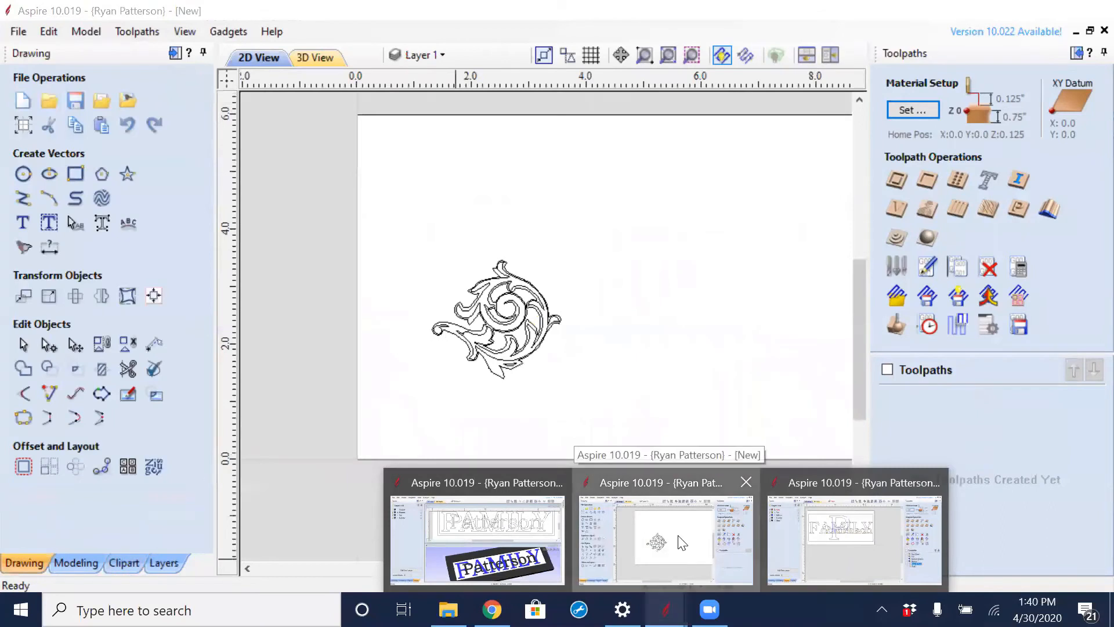
{"action": "left_click", "coordinate": [681, 543]}
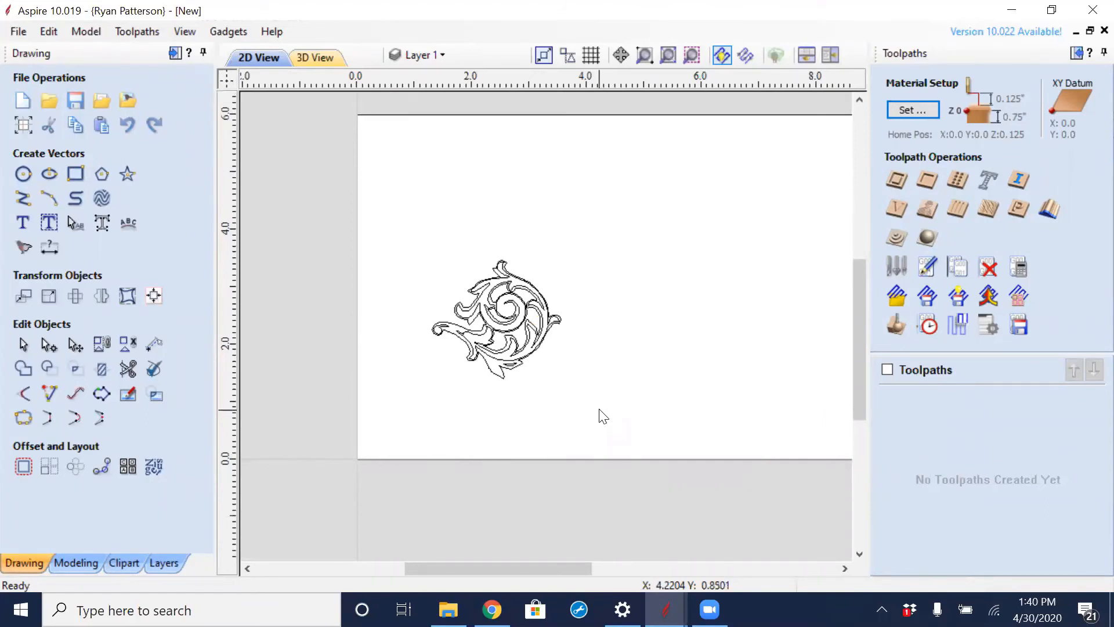
{"action": "left_click_drag", "start_coordinate": [611, 266], "coordinate": [441, 427]}
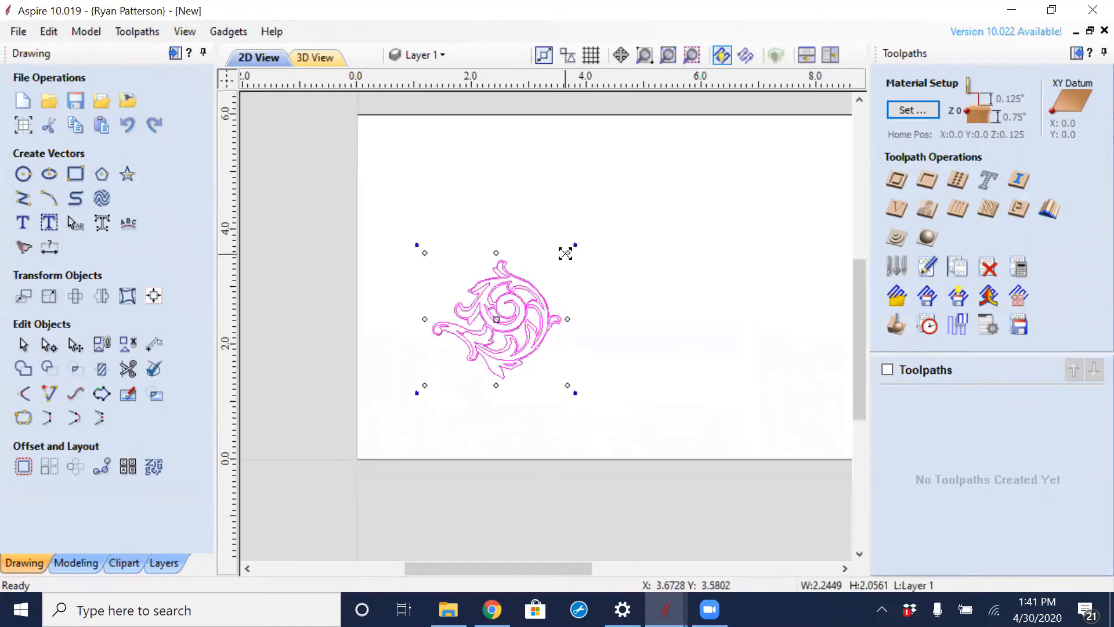
{"action": "left_click_drag", "start_coordinate": [565, 254], "coordinate": [609, 217]}
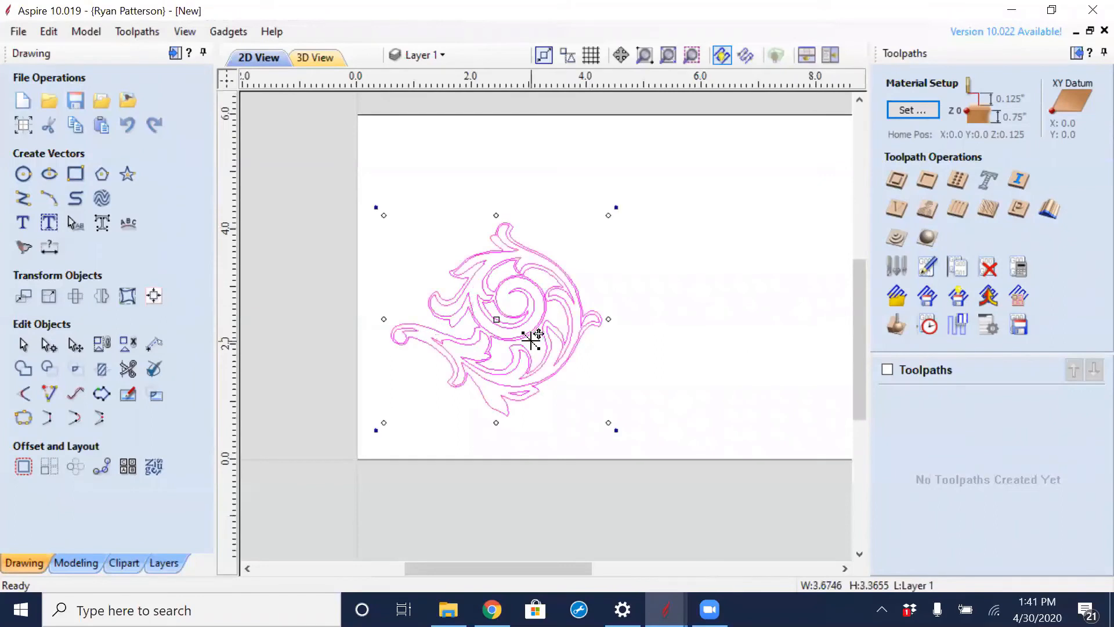
{"action": "left_click_drag", "start_coordinate": [527, 318], "coordinate": [583, 279]}
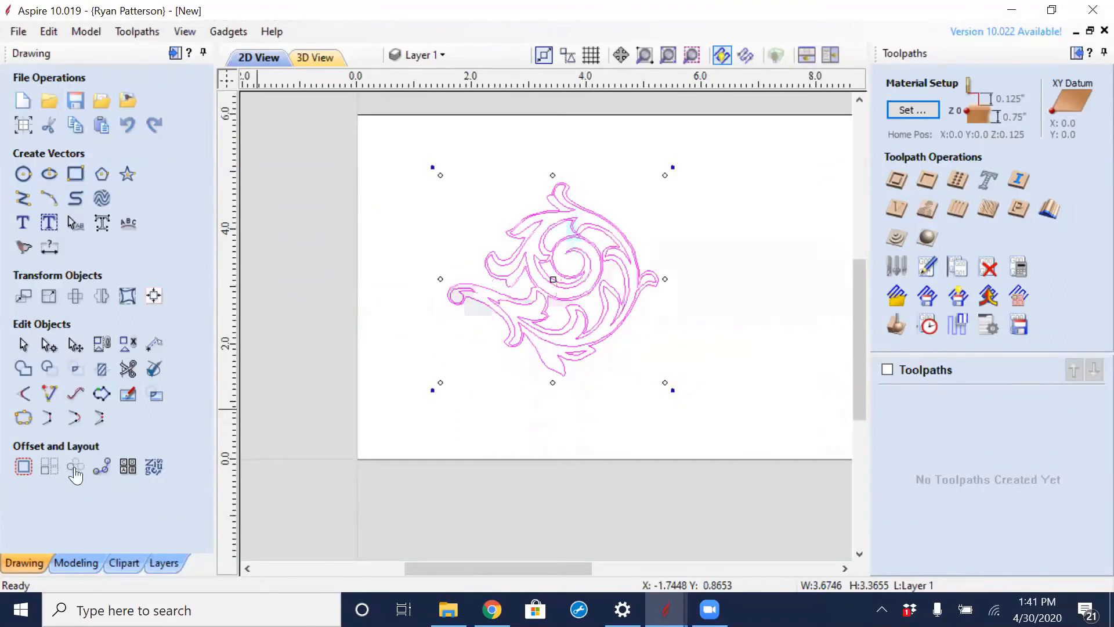
- Draw a square-cornered rectangle about 4.79 x 4.57 inches around the ornament
{"action": "left_click", "coordinate": [76, 174]}
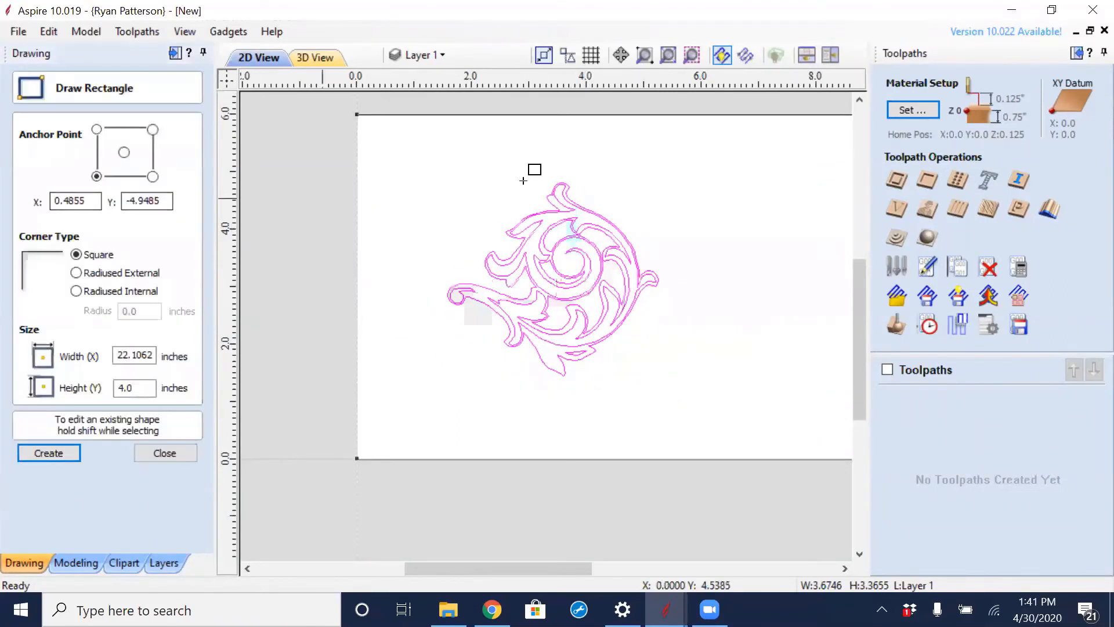
{"action": "left_click_drag", "start_coordinate": [427, 162], "coordinate": [702, 423]}
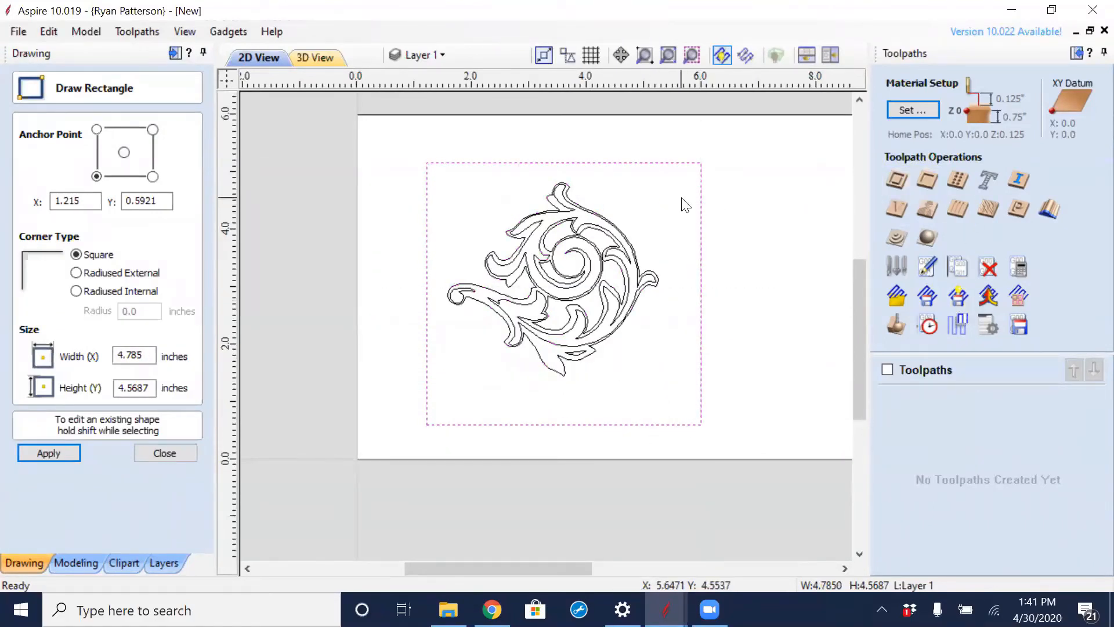
{"action": "key", "text": "Escape"}
- Calculate a 0.1-inch-deep pocket toolpath from the rectangle and ornament, using a 1/8" end mill and a 1/4" area clearance end mill
{"action": "mouse_move", "coordinate": [669, 187]}
{"action": "left_mouse_down"}
{"action": "mouse_move", "coordinate": [428, 341]}
{"action": "mouse_move", "coordinate": [447, 385]}
{"action": "mouse_move", "coordinate": [438, 390]}
{"action": "left_mouse_up"}
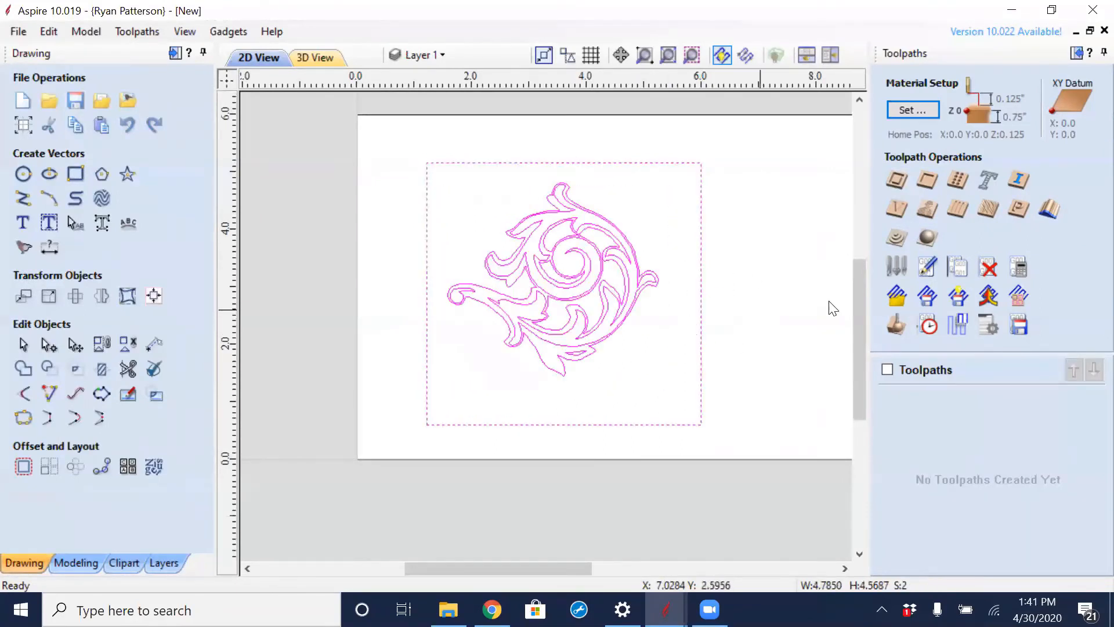
{"action": "left_click", "coordinate": [926, 181]}
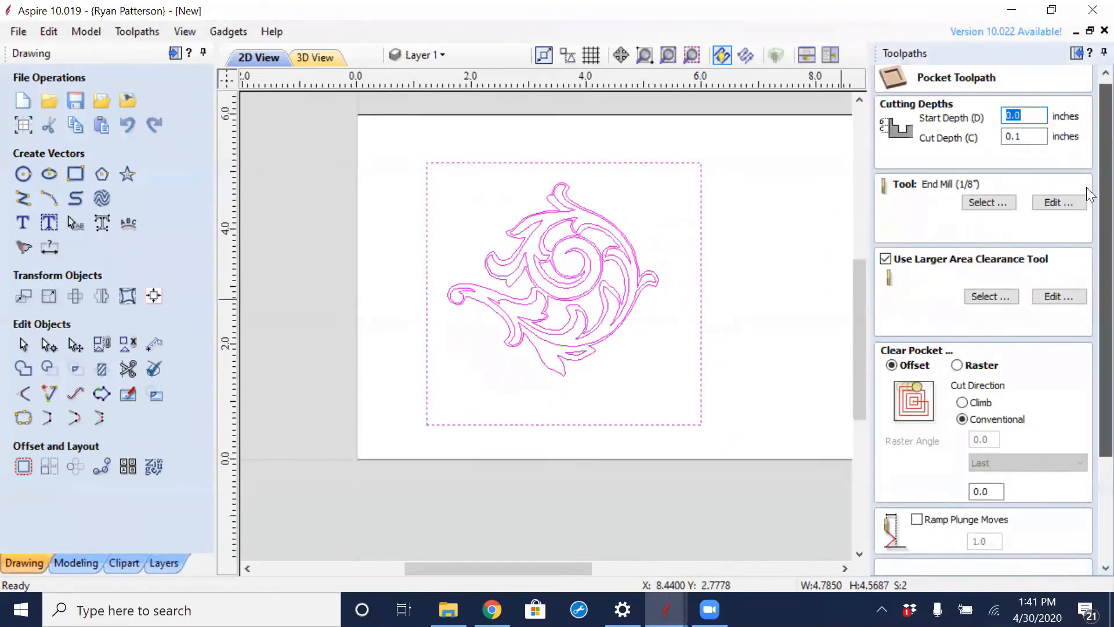
{"action": "scroll", "coordinate": [1086, 186], "scroll_direction": "down", "scroll_amount": 3}
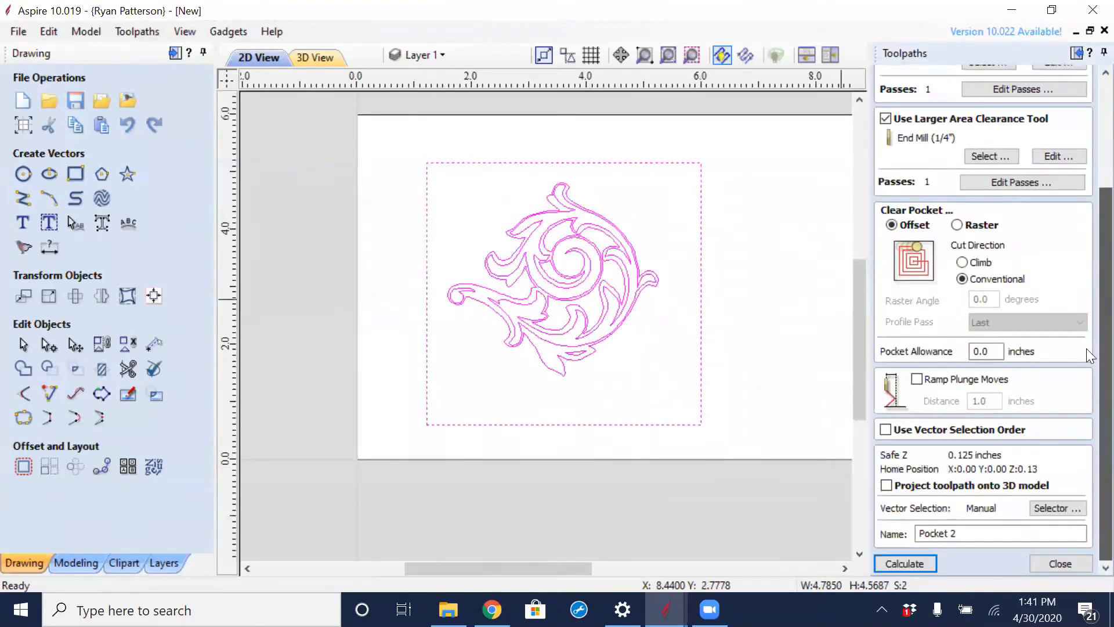
{"action": "left_click", "coordinate": [921, 568]}
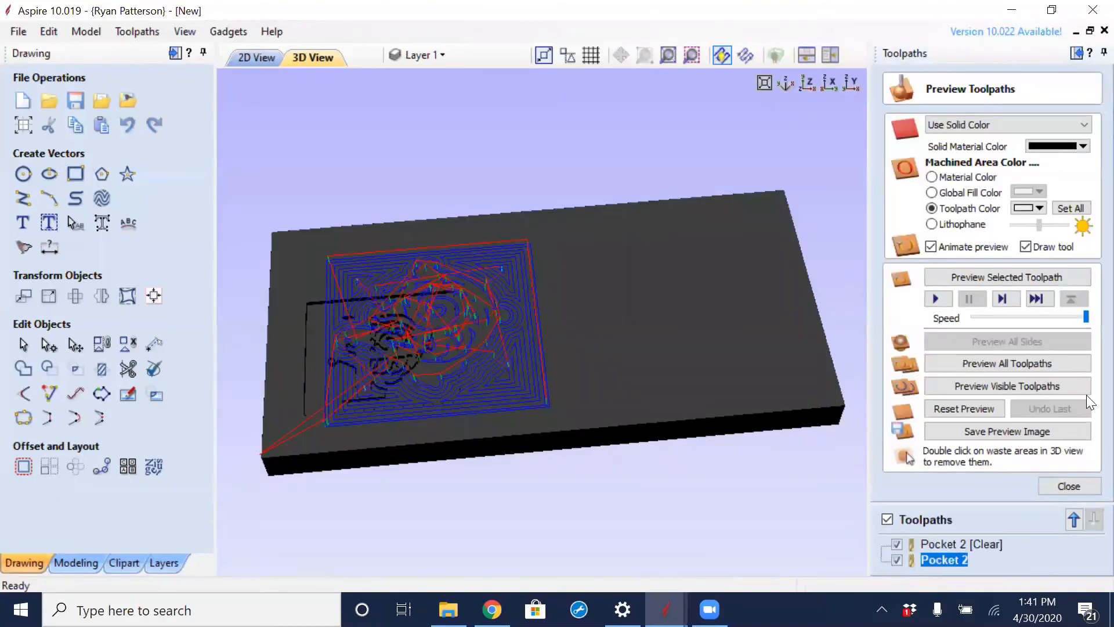
- Simulate all toolpaths and examine the carved ornament's details up close
{"action": "left_click", "coordinate": [981, 362]}
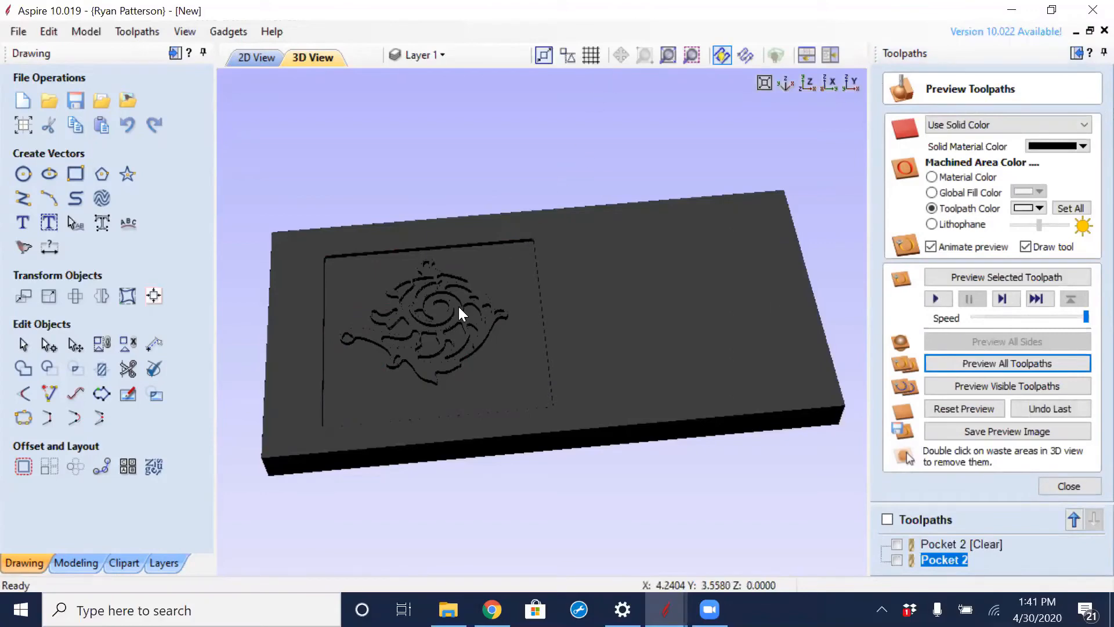
{"action": "scroll", "coordinate": [450, 323], "scroll_direction": "up", "scroll_amount": 6}
{"action": "middle_click_drag", "start_coordinate": [498, 343], "coordinate": [926, 294]}
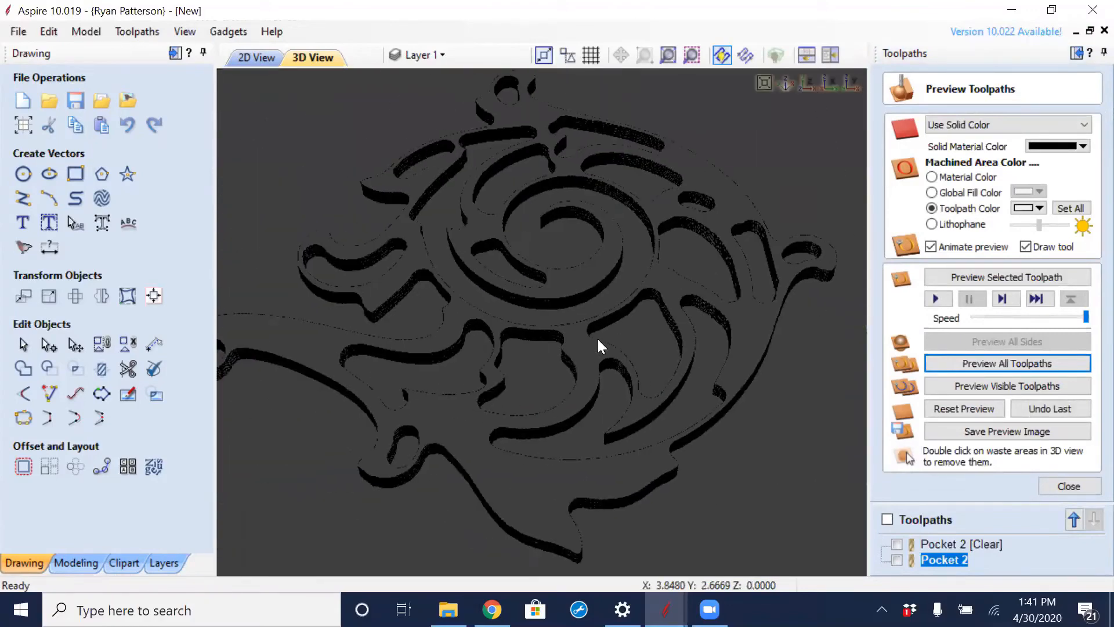
{"action": "left_click_drag", "start_coordinate": [605, 335], "coordinate": [632, 371]}
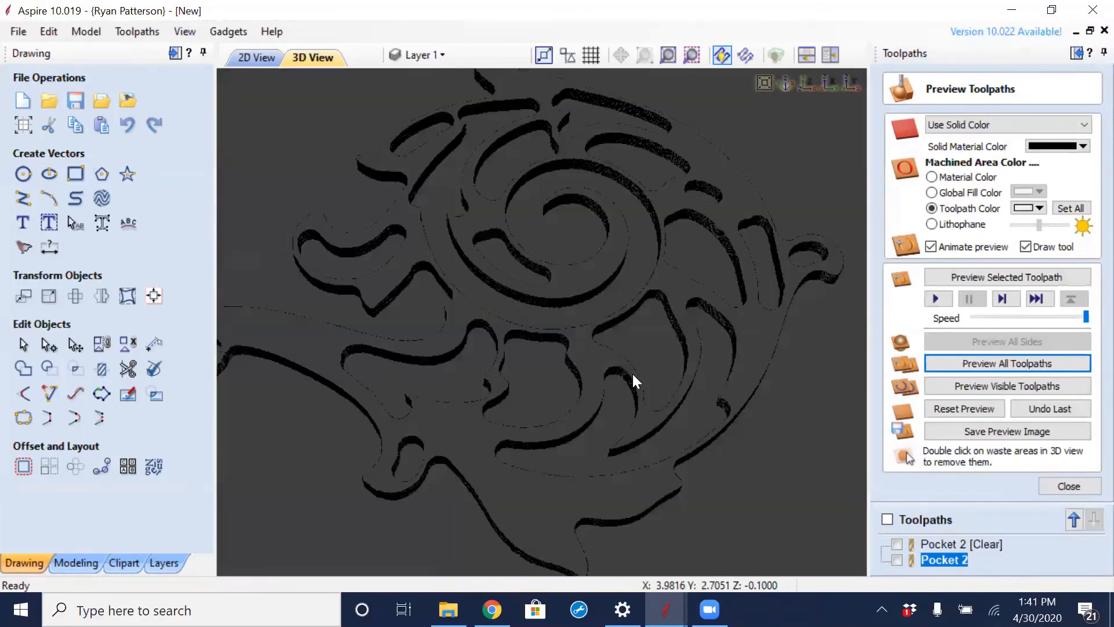
{"action": "scroll", "coordinate": [623, 370], "scroll_direction": "down", "scroll_amount": 5}
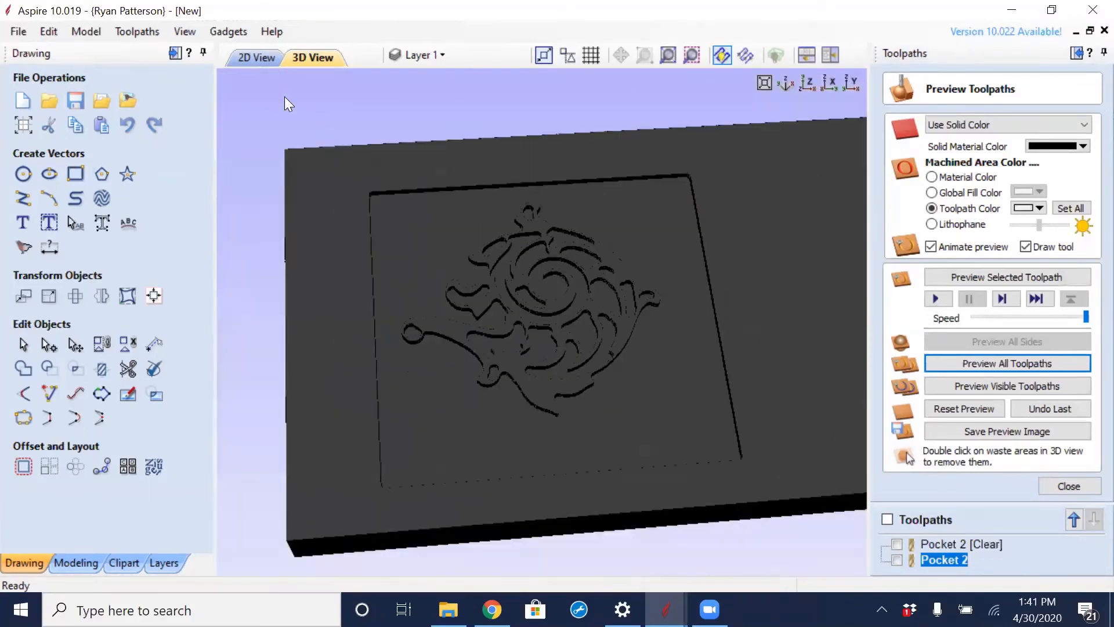
- Return to the 2D view and create the letter P as 2.5-inch-high text over the ornament
{"action": "left_click", "coordinate": [257, 58]}
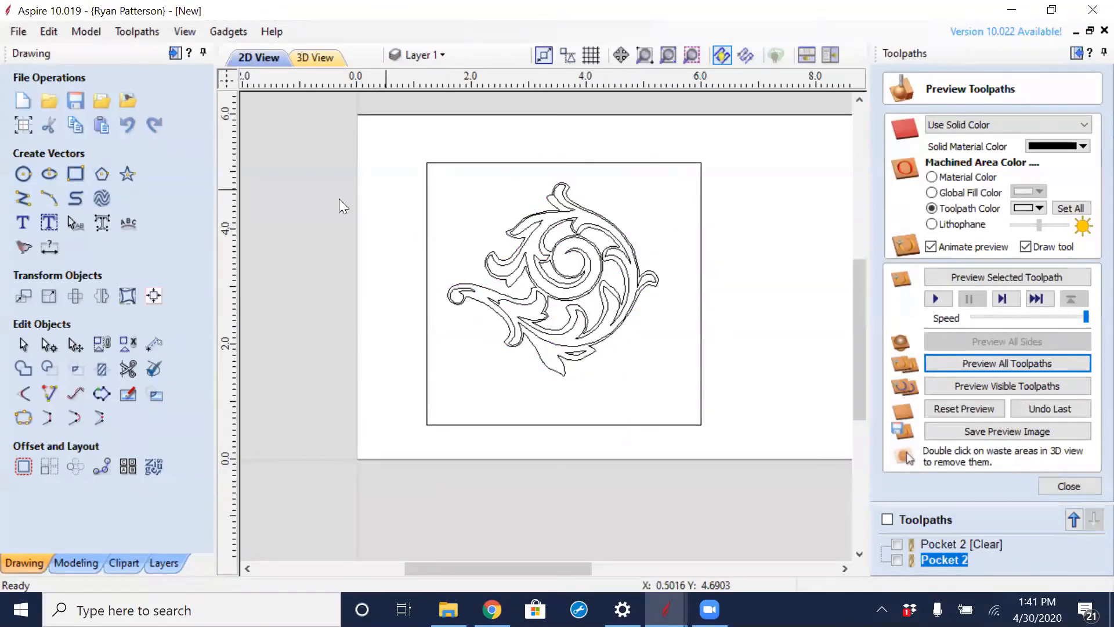
{"action": "left_click", "coordinate": [23, 223]}
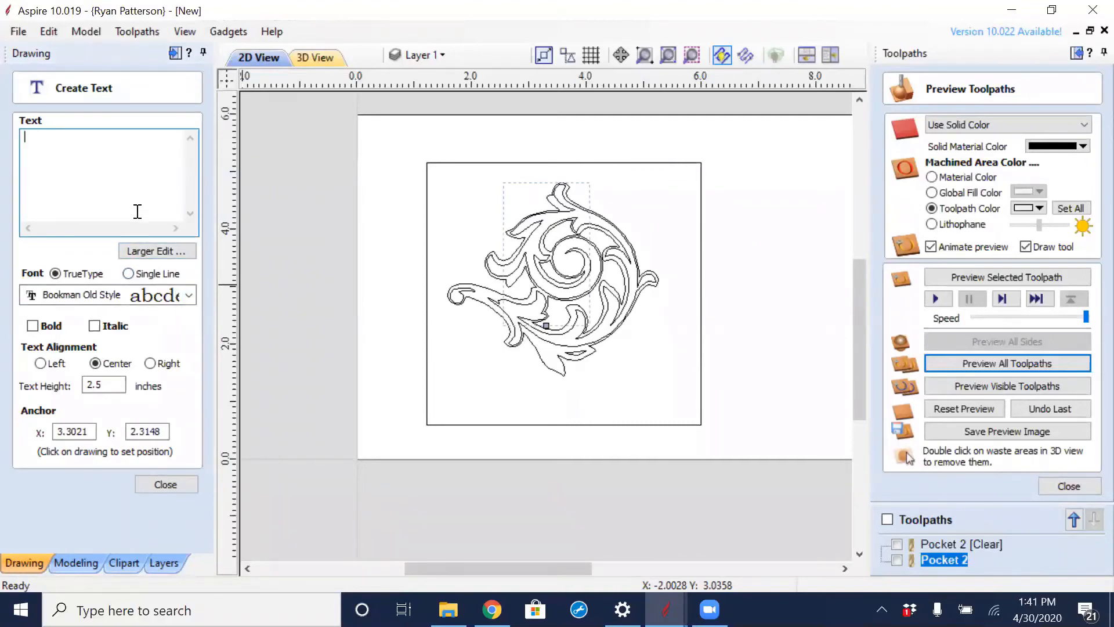
{"action": "type", "text": "P"}
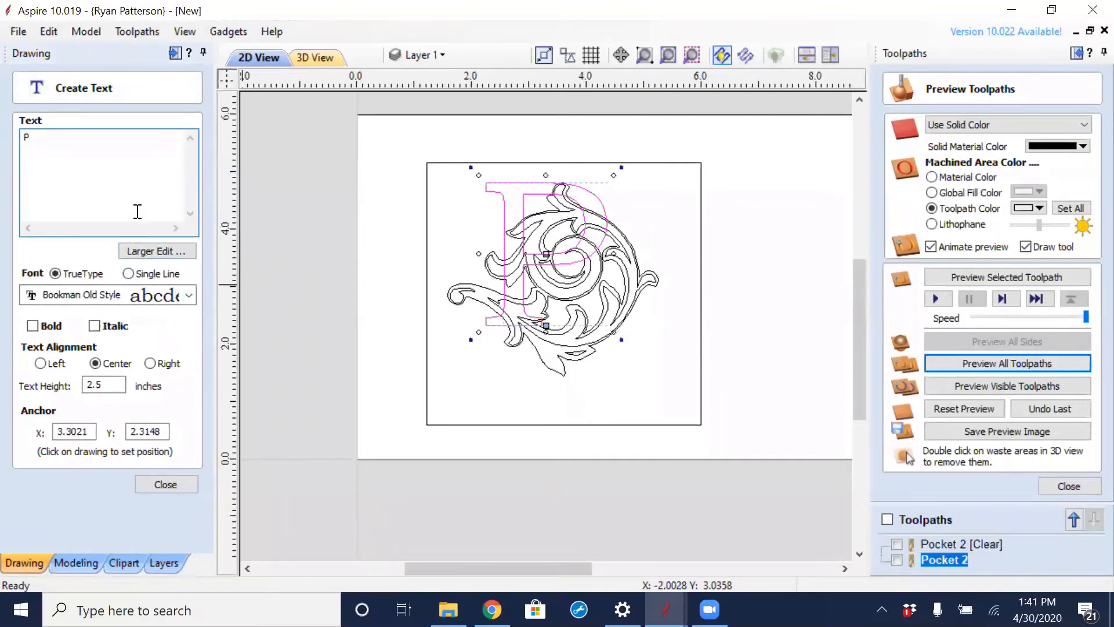
- Set the letter P's font to Comic Sans MS and finish the text
{"action": "left_click", "coordinate": [189, 294]}
{"action": "scroll", "coordinate": [168, 394], "scroll_direction": "down", "scroll_amount": 10}
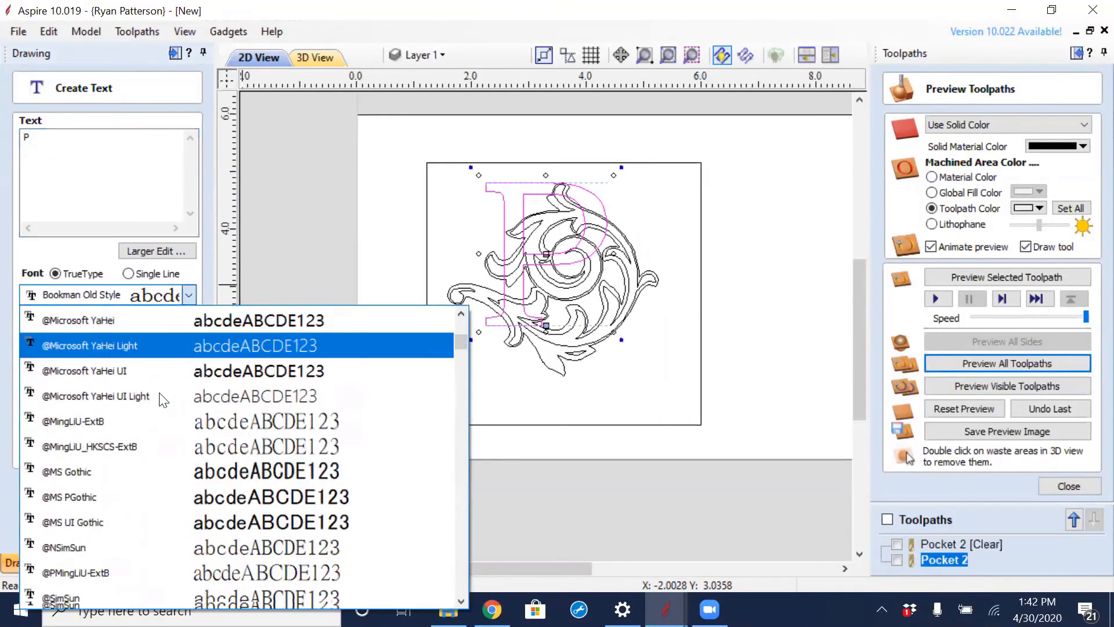
{"action": "scroll", "coordinate": [160, 393], "scroll_direction": "down", "scroll_amount": 7}
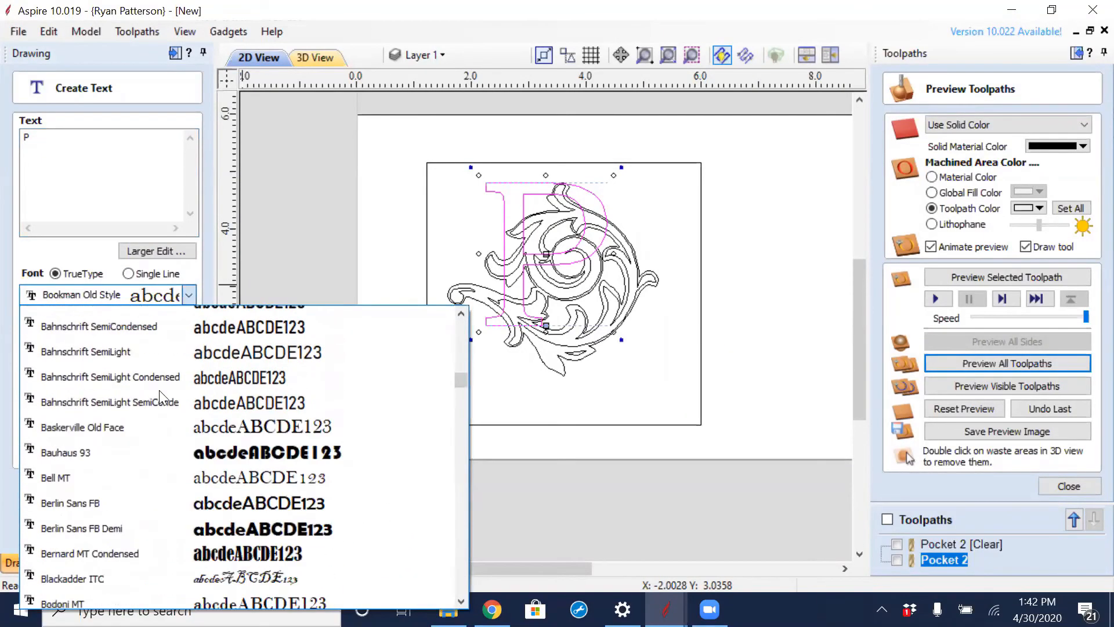
{"action": "scroll", "coordinate": [163, 398], "scroll_direction": "down", "scroll_amount": 4}
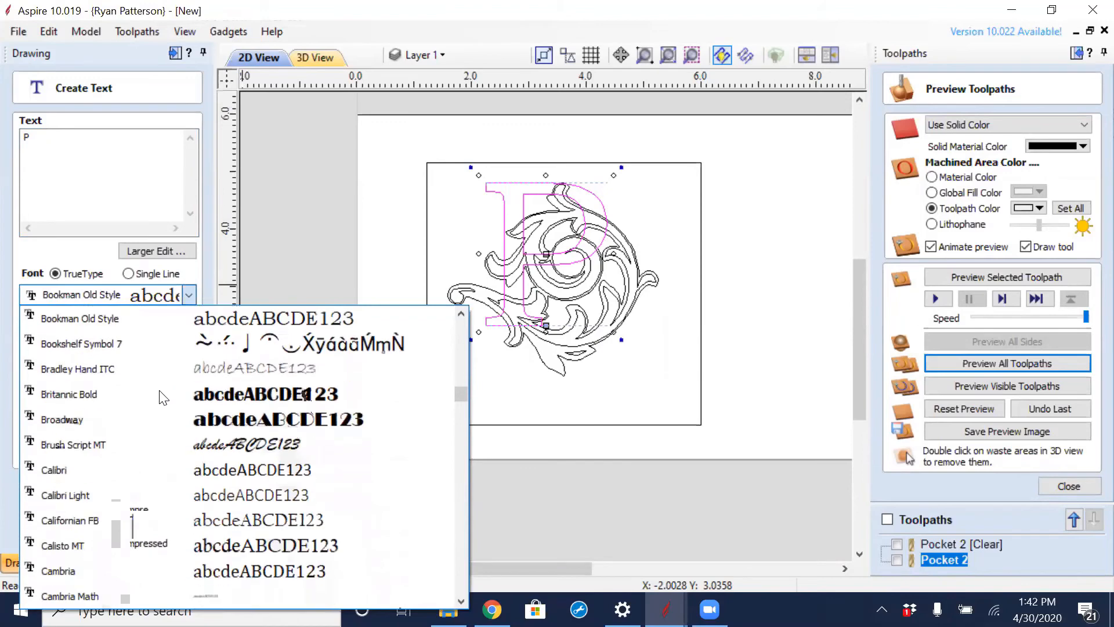
{"action": "scroll", "coordinate": [161, 395], "scroll_direction": "down", "scroll_amount": 3}
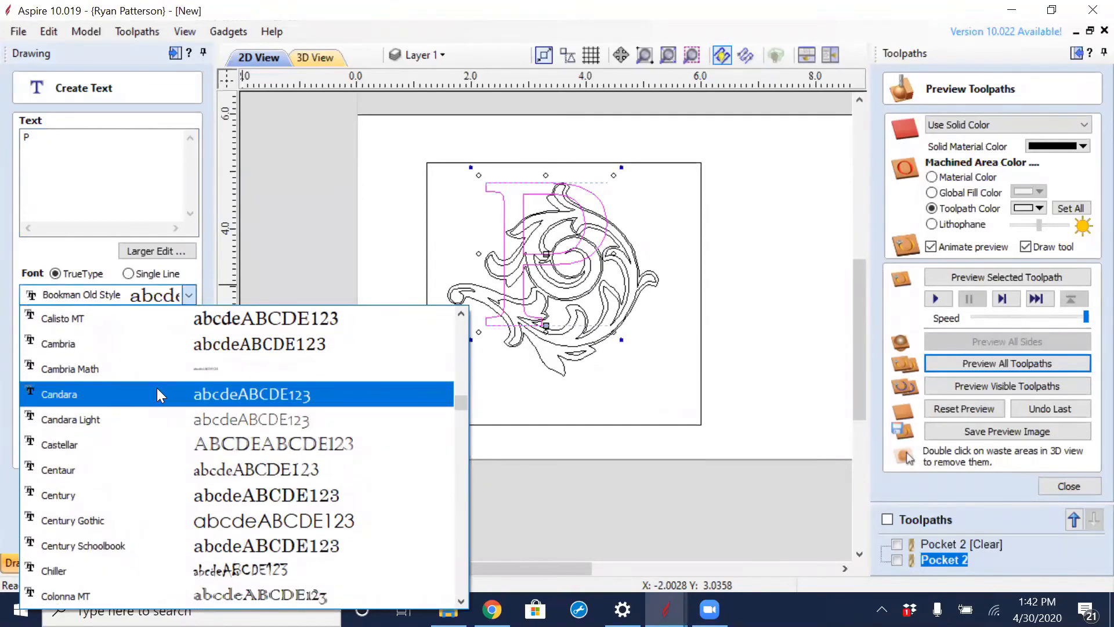
{"action": "scroll", "coordinate": [161, 395], "scroll_direction": "down", "scroll_amount": 1}
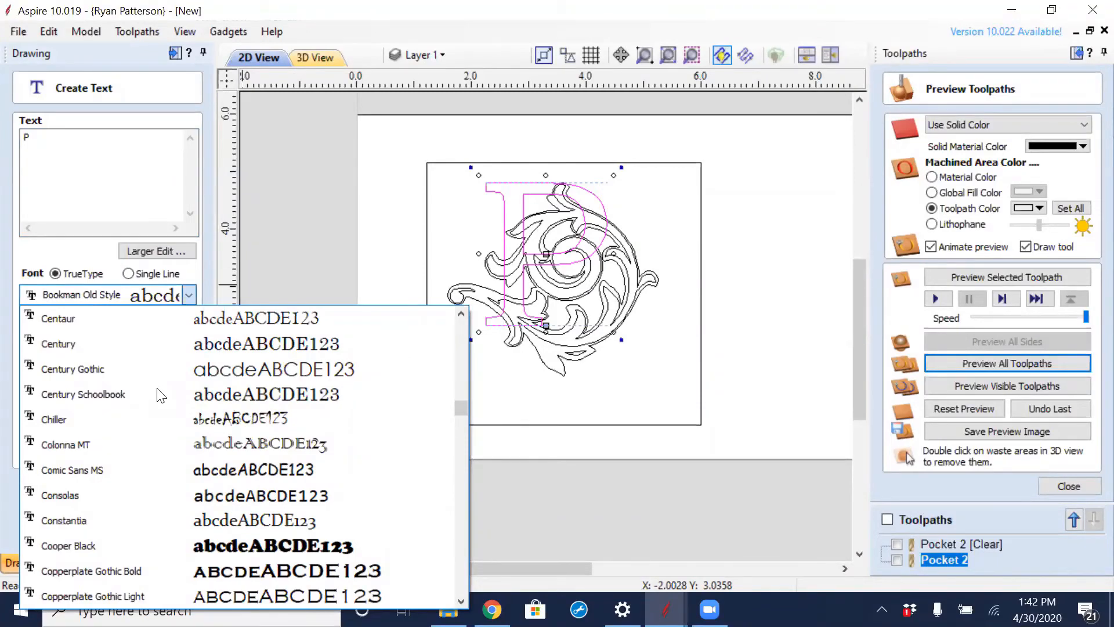
{"action": "left_click", "coordinate": [91, 470]}
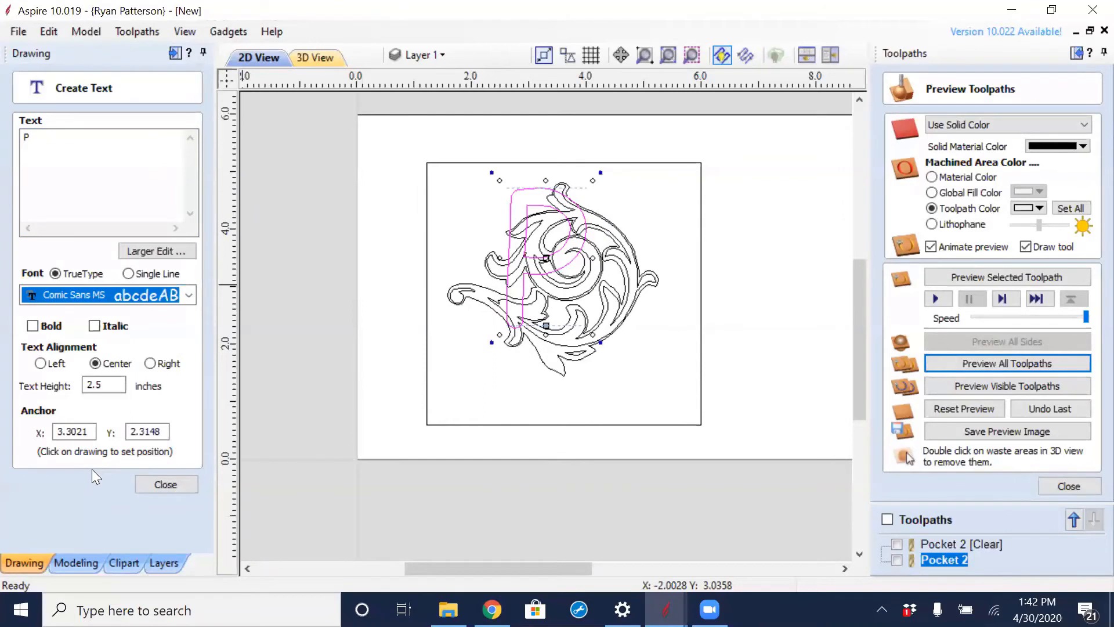
{"action": "left_click", "coordinate": [600, 343]}
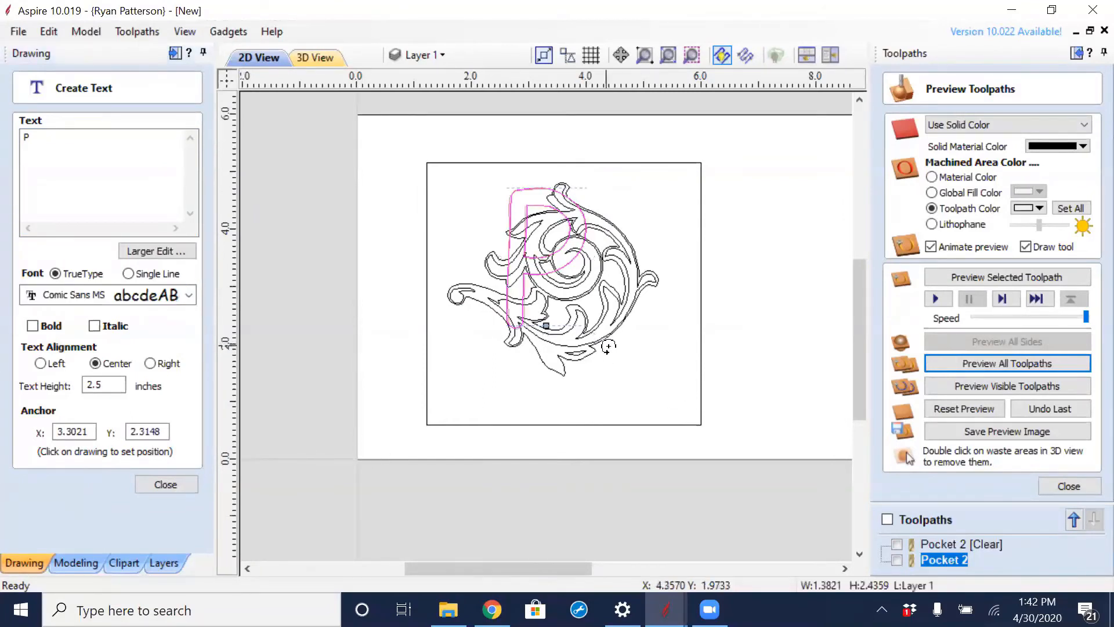
{"action": "left_click", "coordinate": [165, 484]}
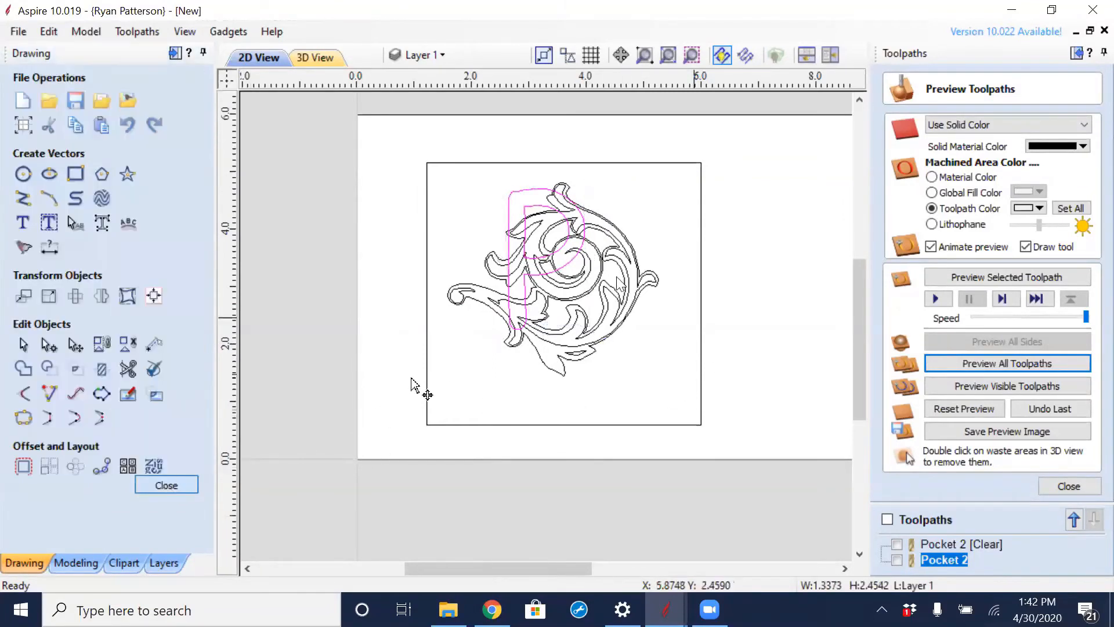
- Enlarge the letter P over the ornament so it spans most of the rectangle's height
{"action": "left_click", "coordinate": [510, 205]}
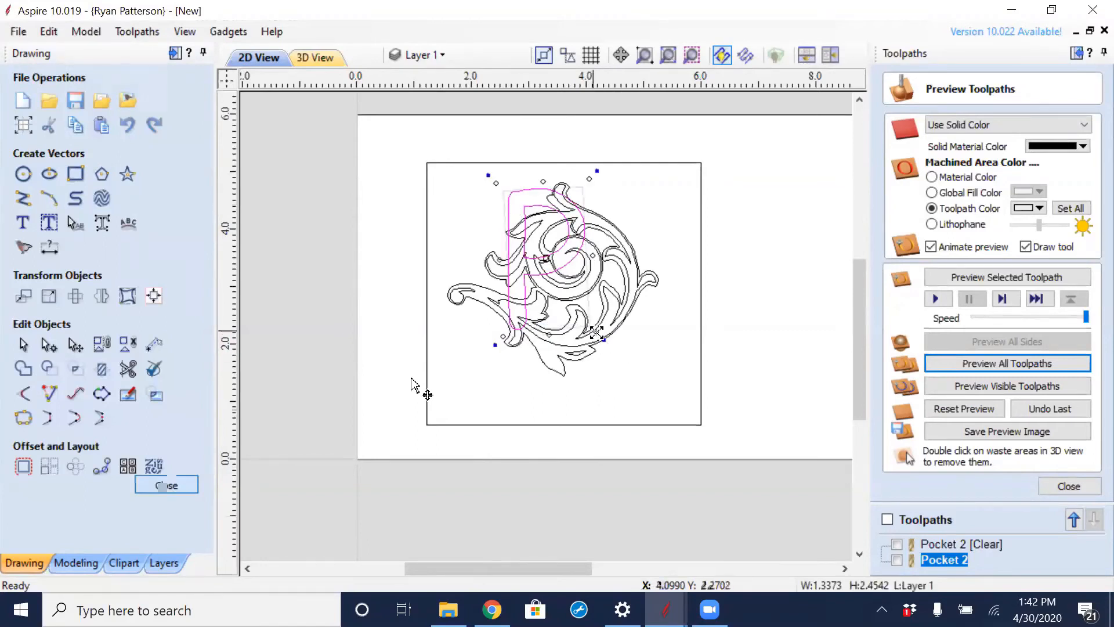
{"action": "left_click_drag", "start_coordinate": [596, 330], "coordinate": [642, 386]}
{"action": "left_click", "coordinate": [693, 342]}
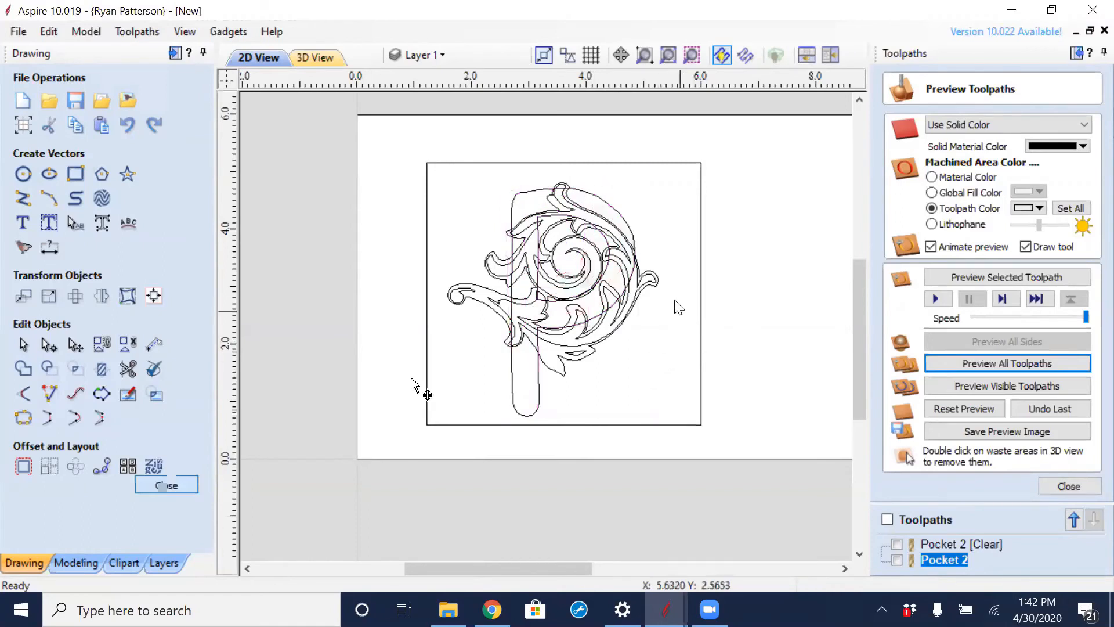
- Copy the scroll ornament and the letter P to a new layer named Bottom
{"action": "left_click", "coordinate": [610, 227]}
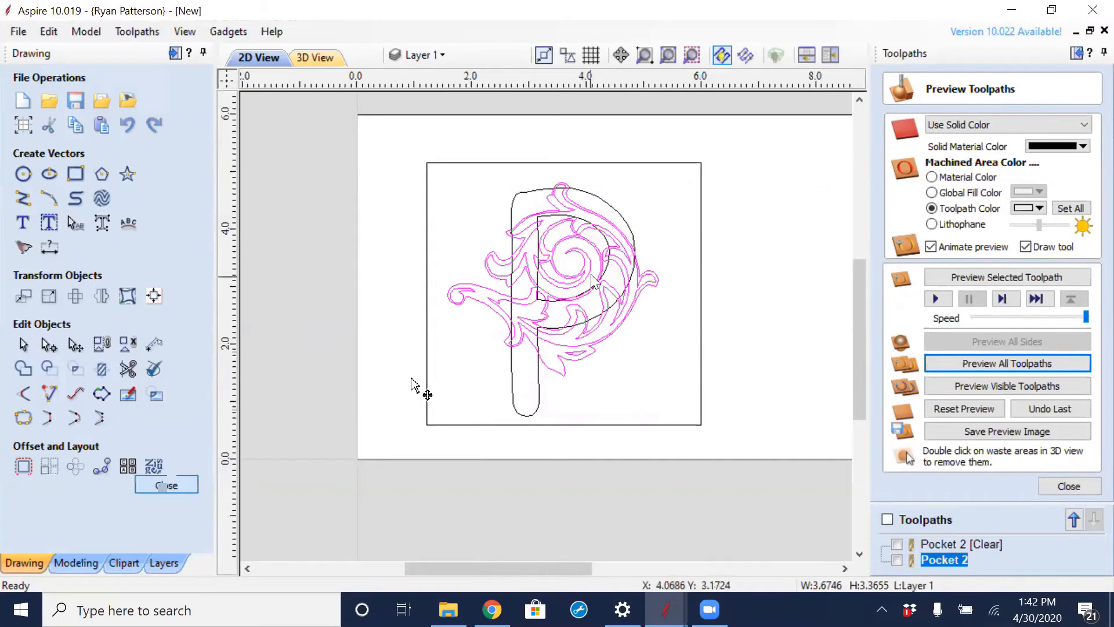
{"action": "left_click", "coordinate": [622, 221], "text": "shift"}
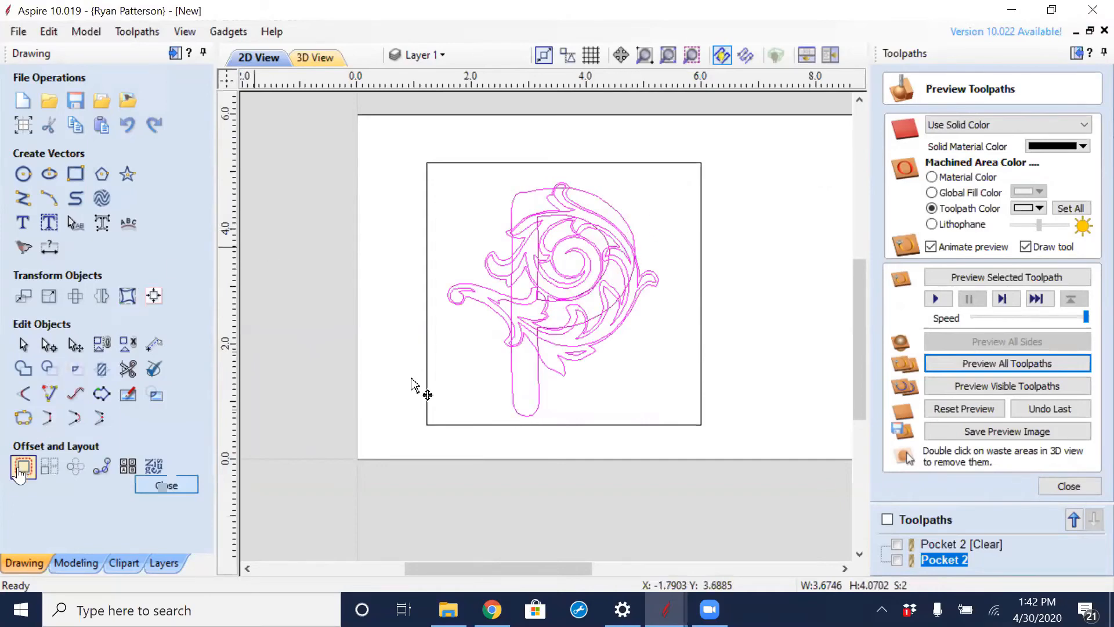
{"action": "left_click", "coordinate": [478, 352]}
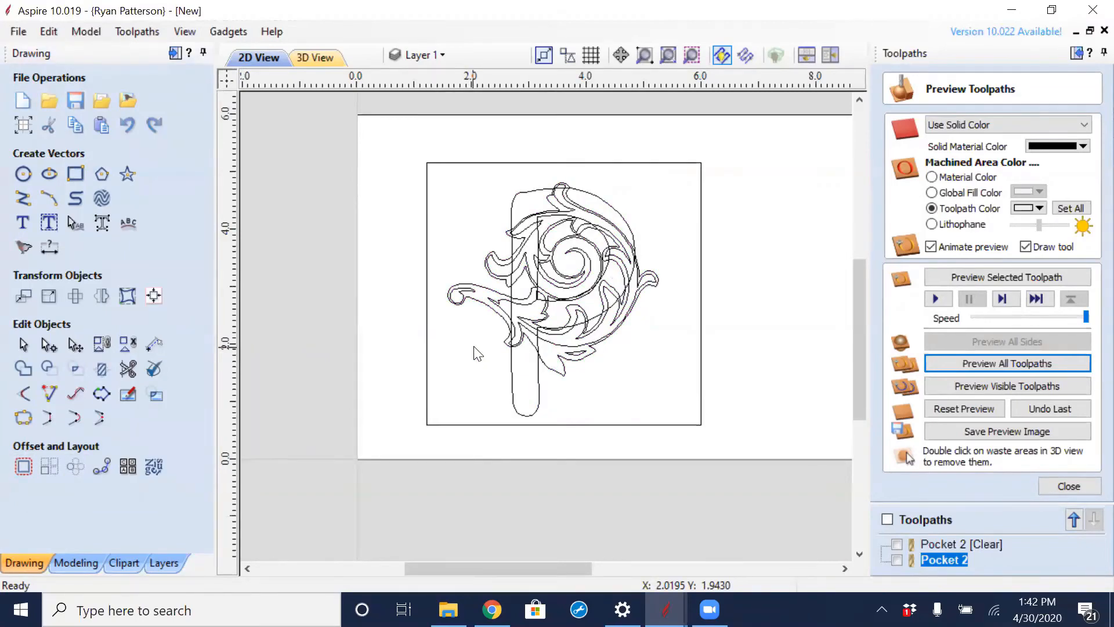
{"action": "left_click_drag", "start_coordinate": [654, 212], "coordinate": [486, 400]}
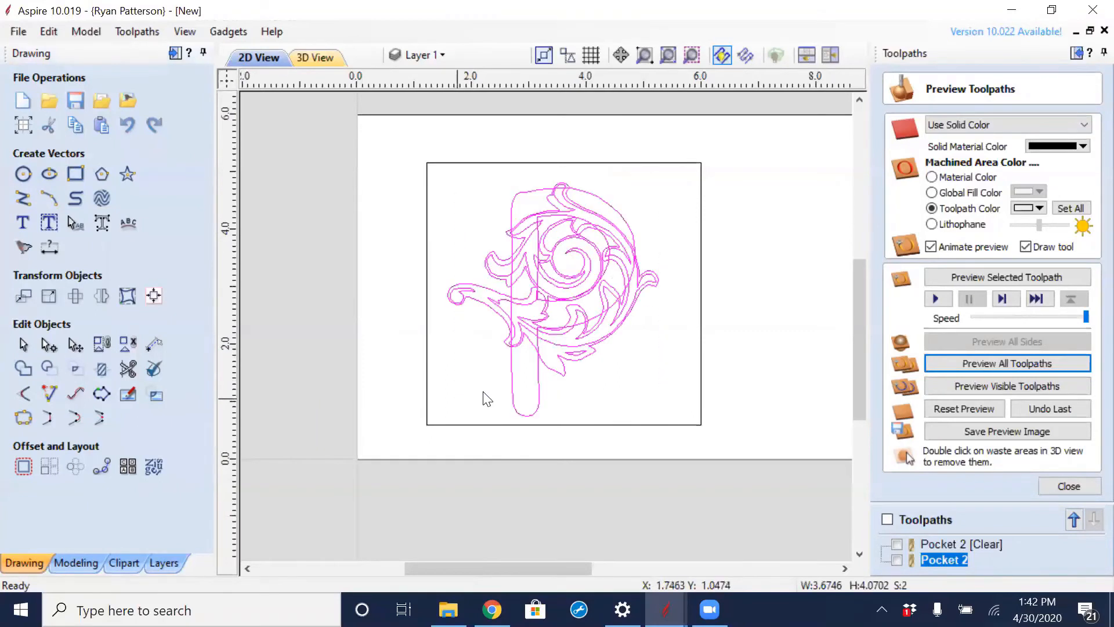
{"action": "right_click", "coordinate": [600, 348]}
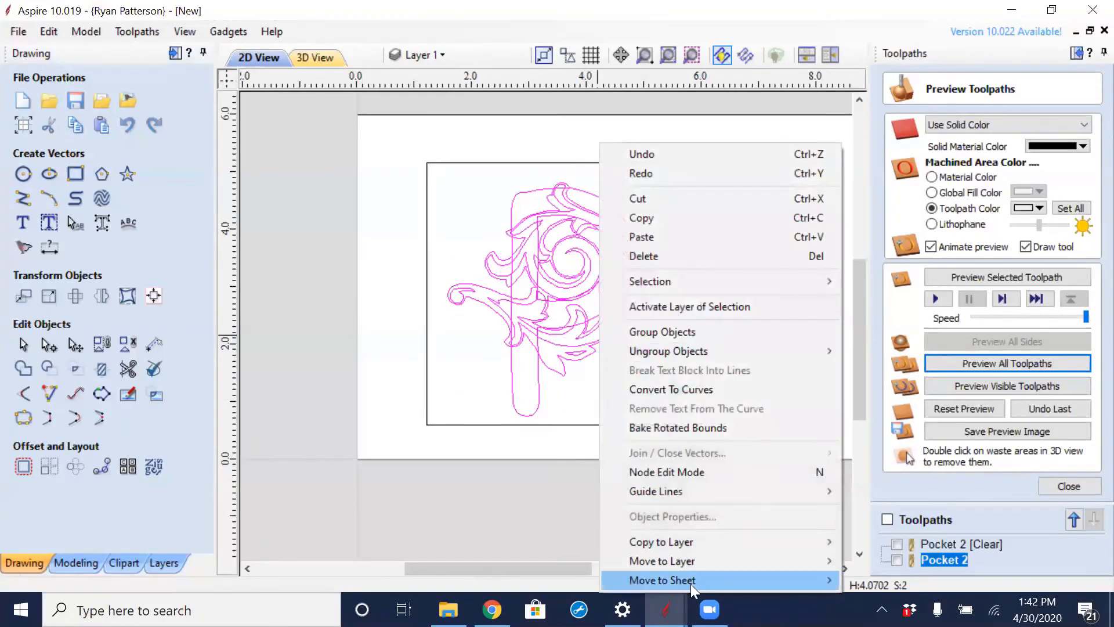
{"action": "mouse_move", "coordinate": [699, 539]}
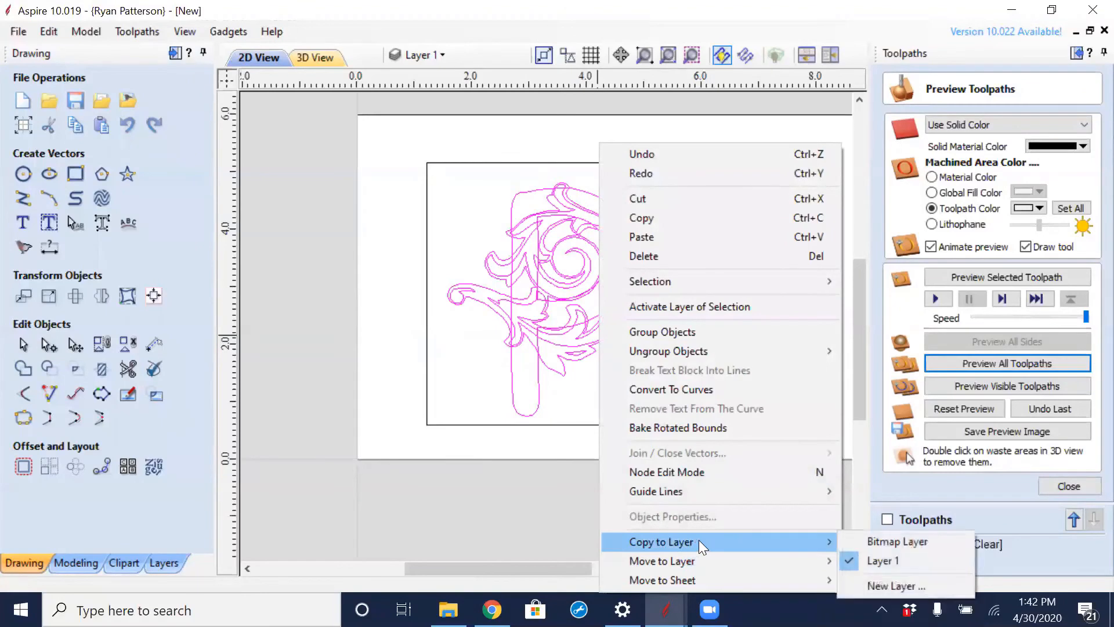
{"action": "left_click", "coordinate": [887, 586]}
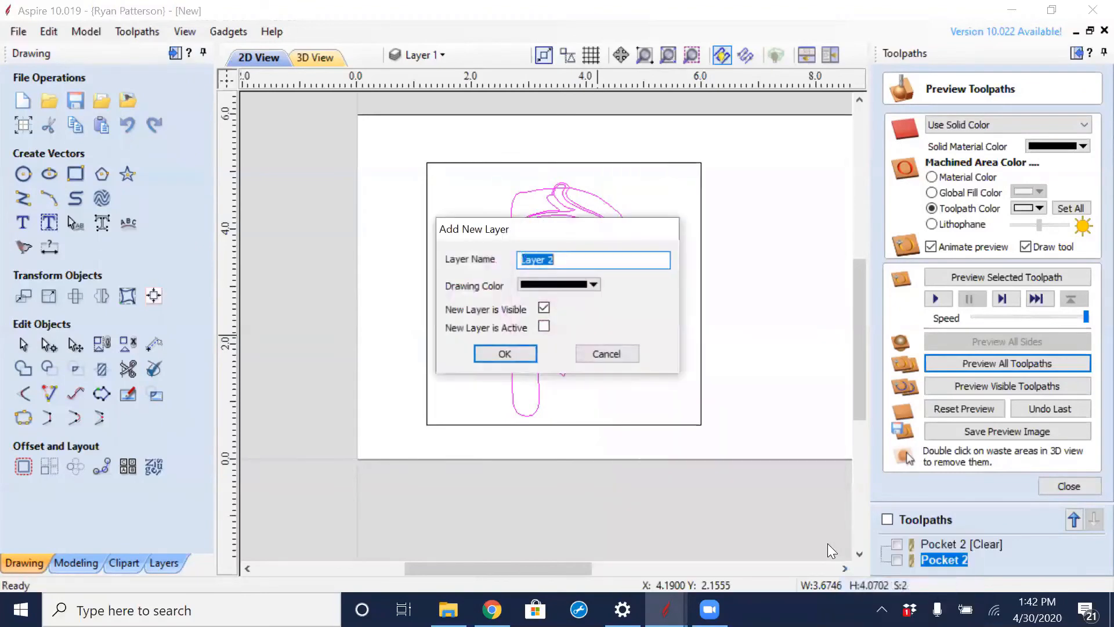
{"action": "type", "text": "Bottom"}
{"action": "left_click", "coordinate": [515, 355]}
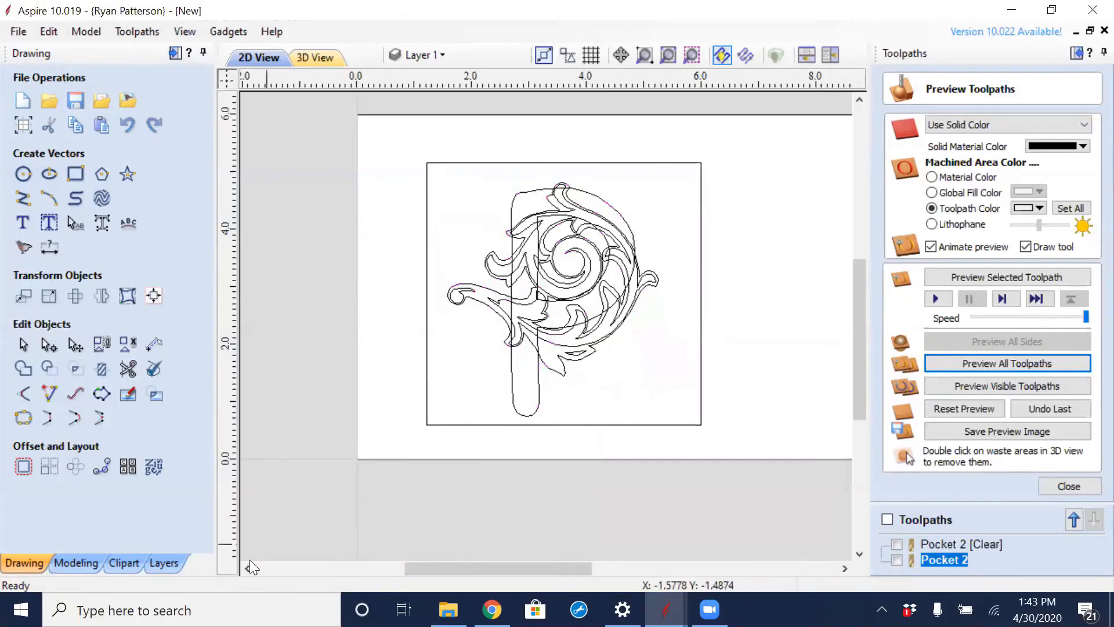
- Hide Layer 1 and make the Bottom layer active
{"action": "left_click", "coordinate": [166, 562]}
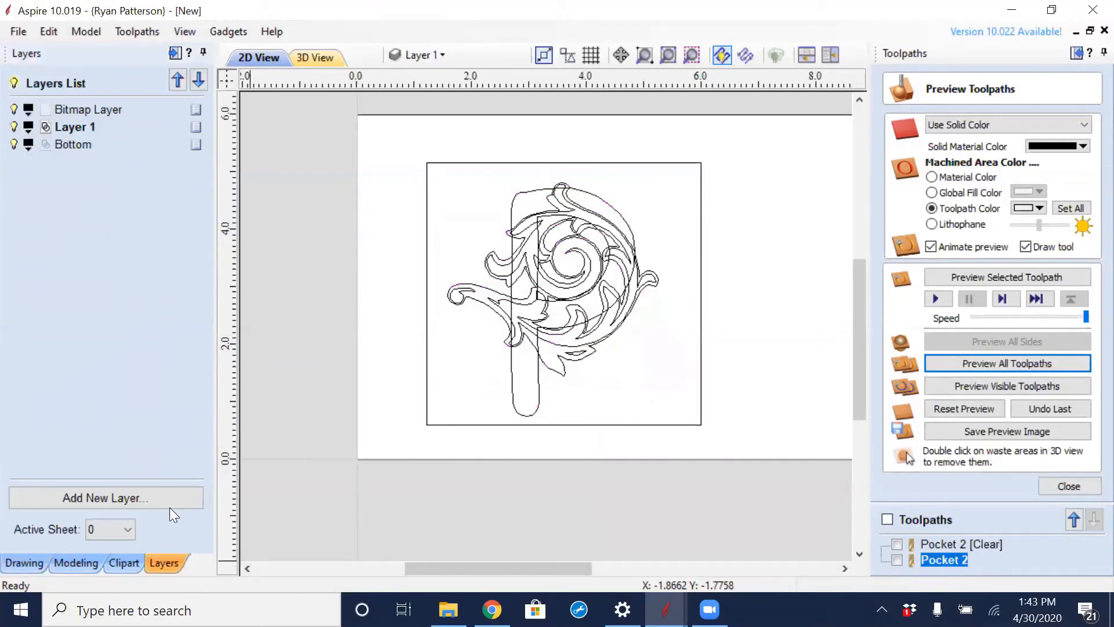
{"action": "left_click", "coordinate": [13, 126]}
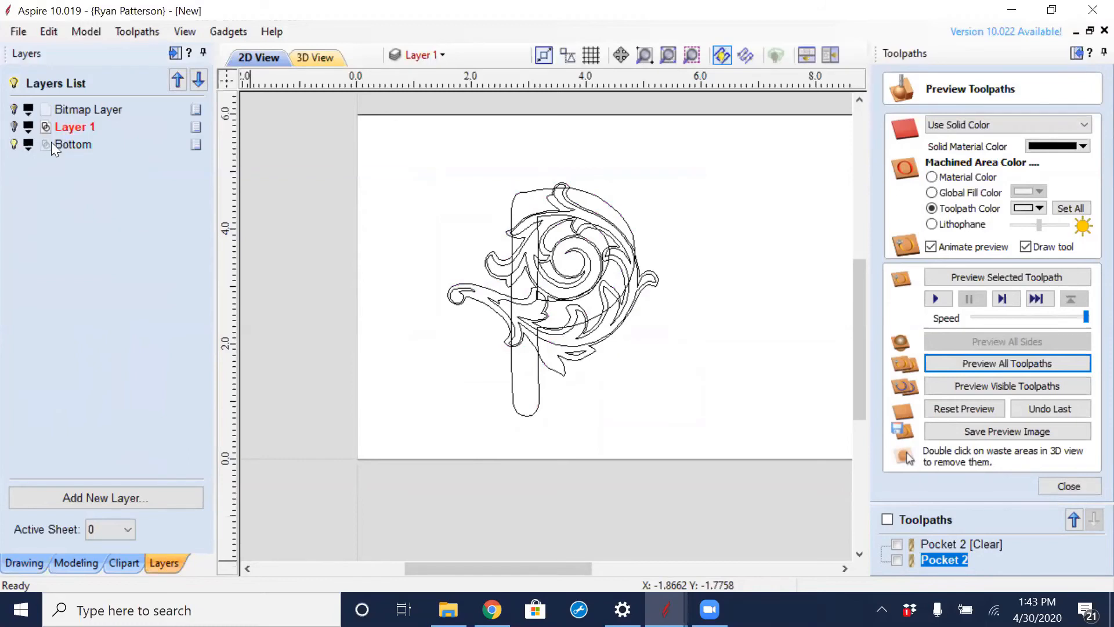
{"action": "left_click", "coordinate": [67, 145]}
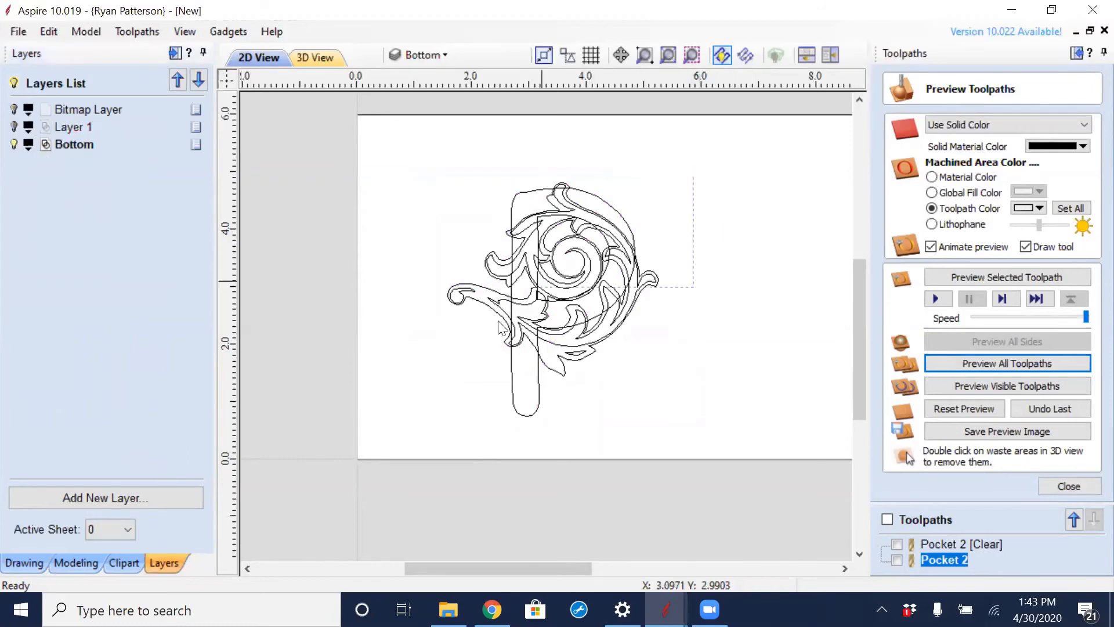
- Weld the letter P and the ornament on the Bottom layer into one outline, replacing the original objects
{"action": "left_click_drag", "start_coordinate": [498, 321], "coordinate": [444, 444]}
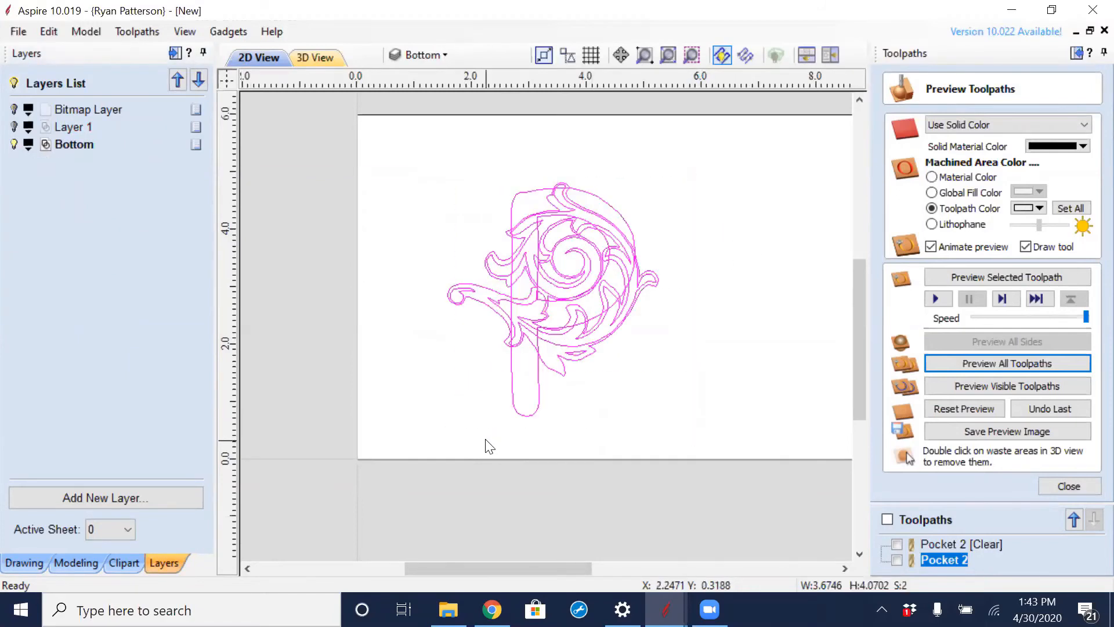
{"action": "left_click", "coordinate": [20, 563]}
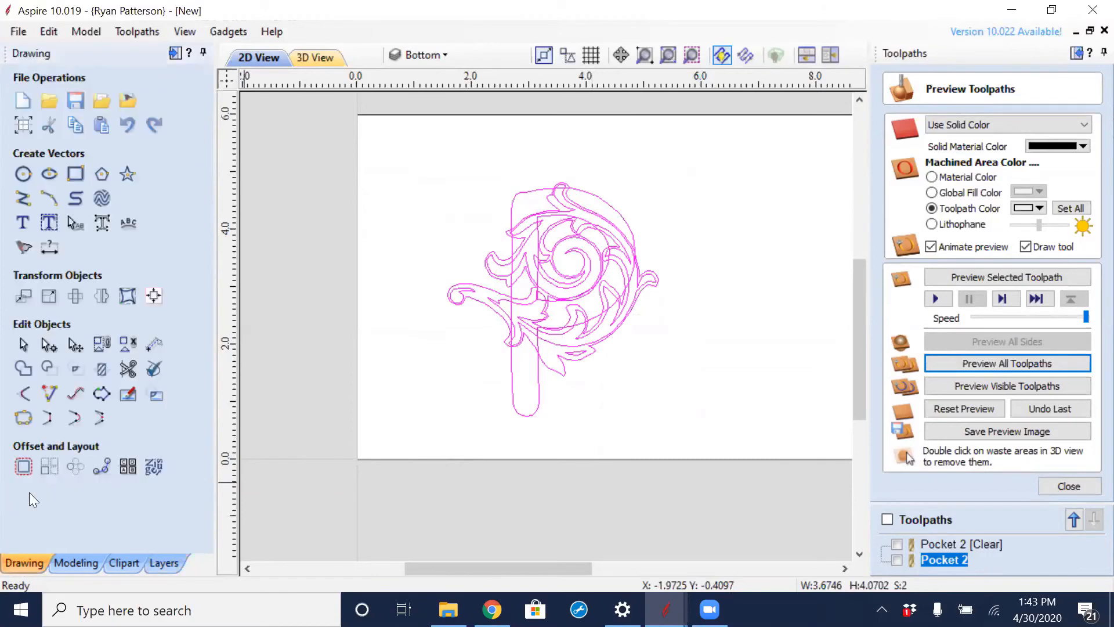
{"action": "left_click", "coordinate": [20, 370]}
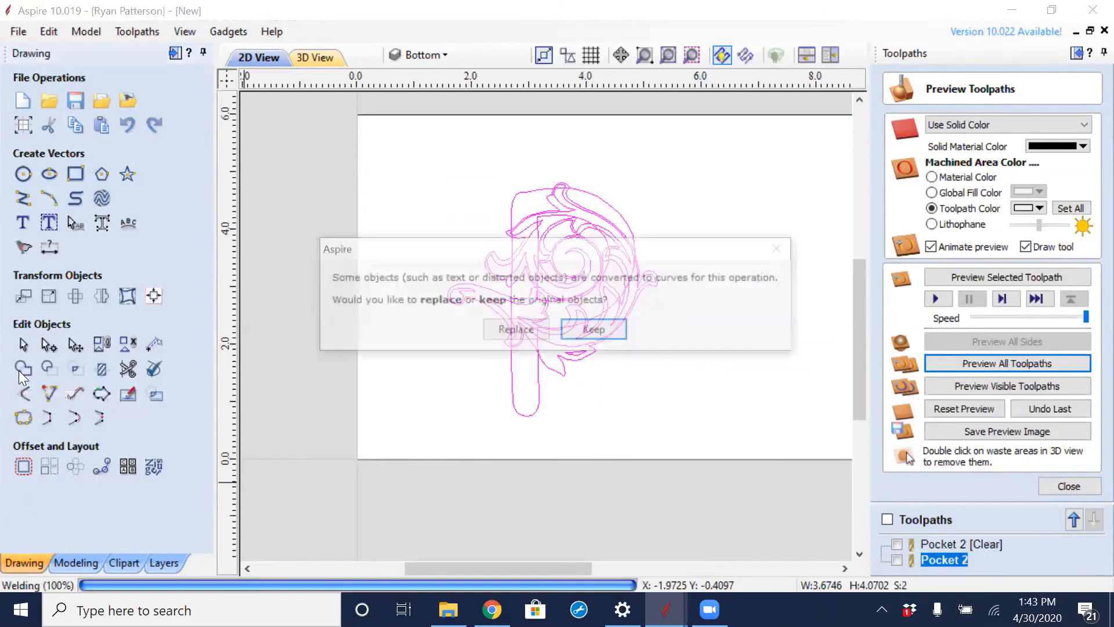
{"action": "left_click", "coordinate": [517, 330]}
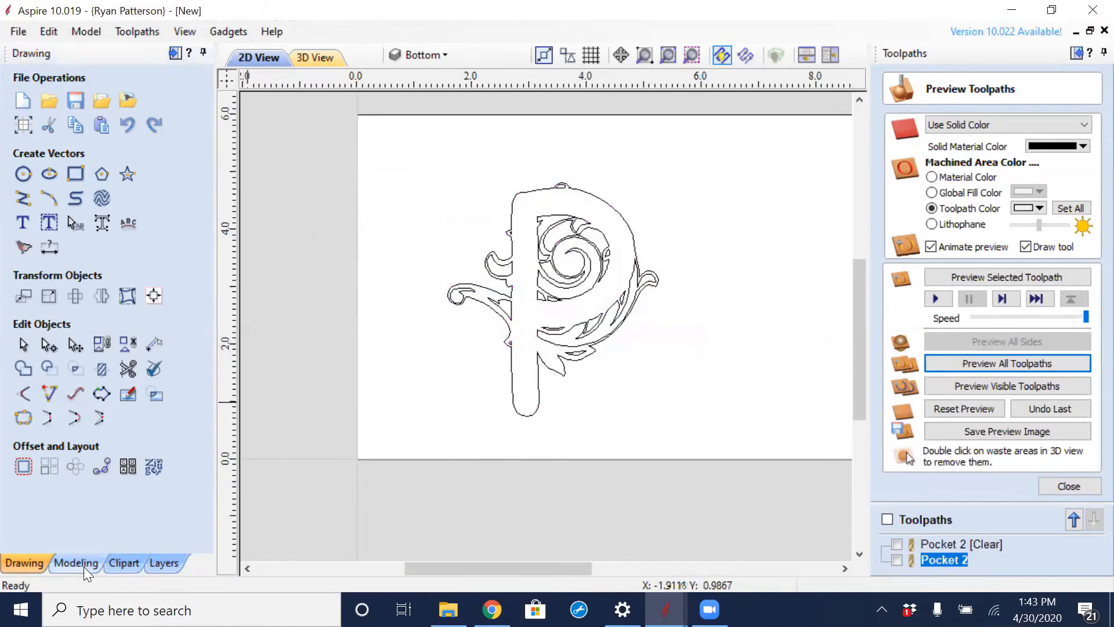
- Show Layer 1, move the surrounding rectangle to a new layer named Boarder, and hide Layer 1 again
{"action": "left_click", "coordinate": [163, 564]}
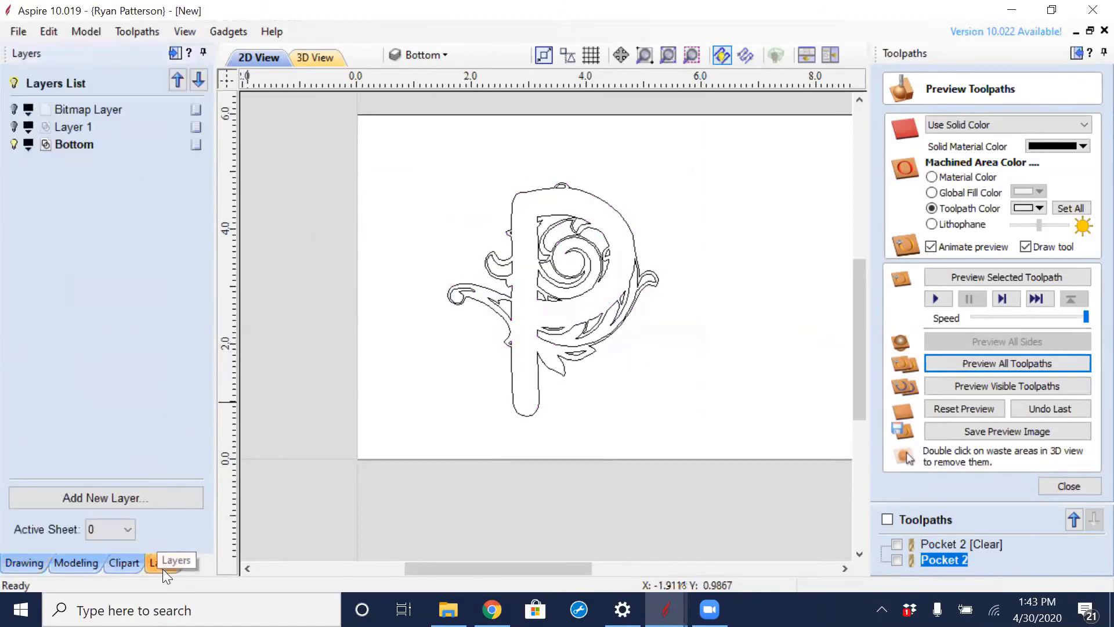
{"action": "left_click", "coordinate": [14, 127]}
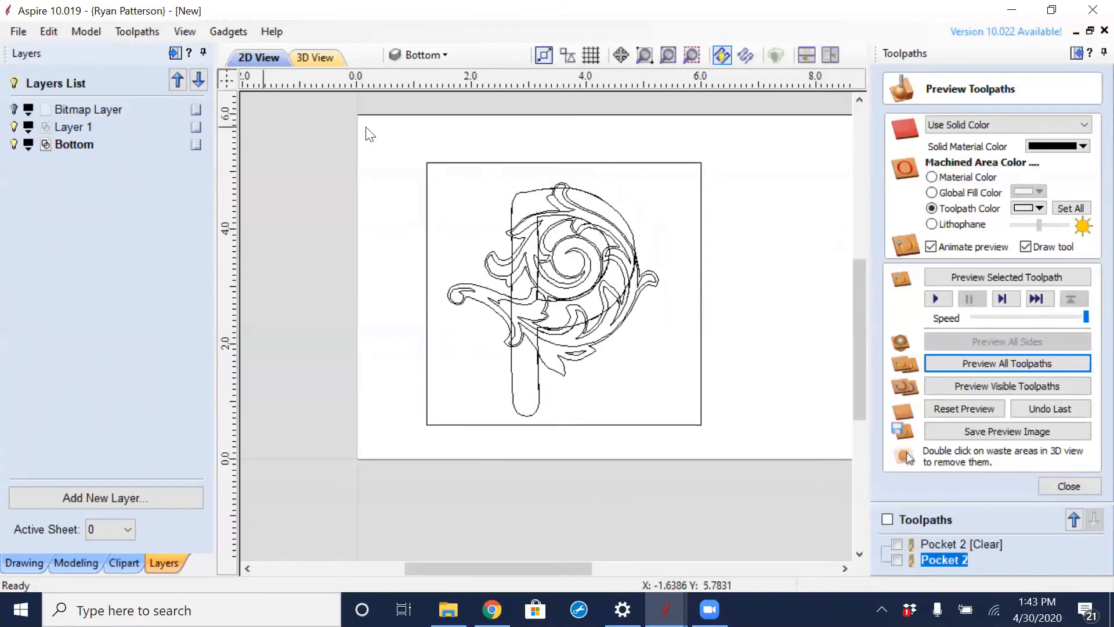
{"action": "left_click", "coordinate": [431, 182]}
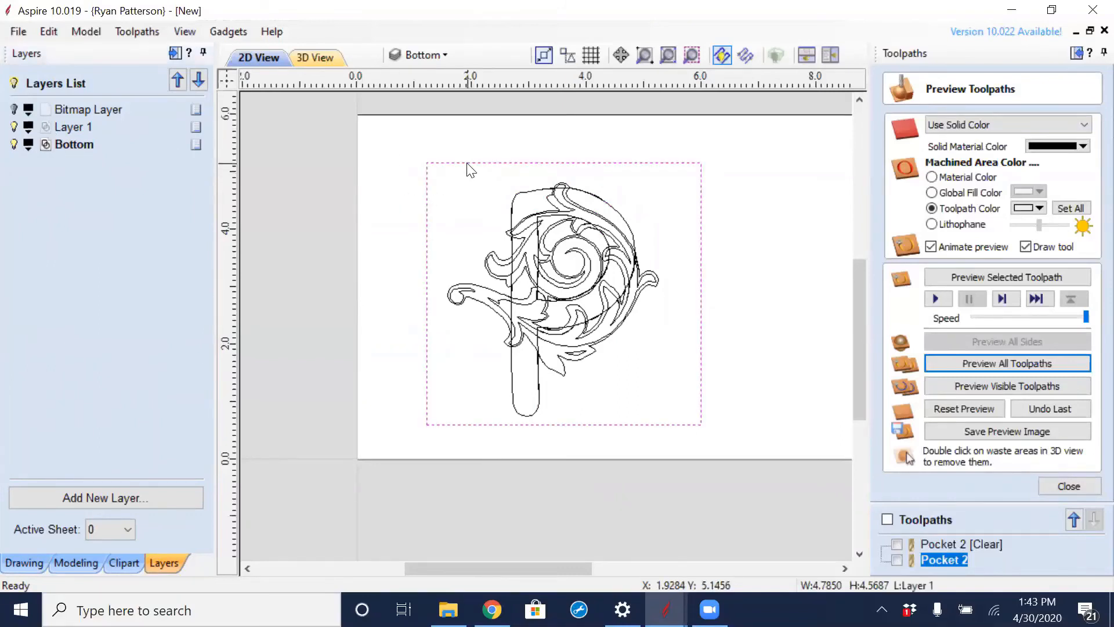
{"action": "right_click", "coordinate": [468, 165]}
{"action": "mouse_move", "coordinate": [604, 579]}
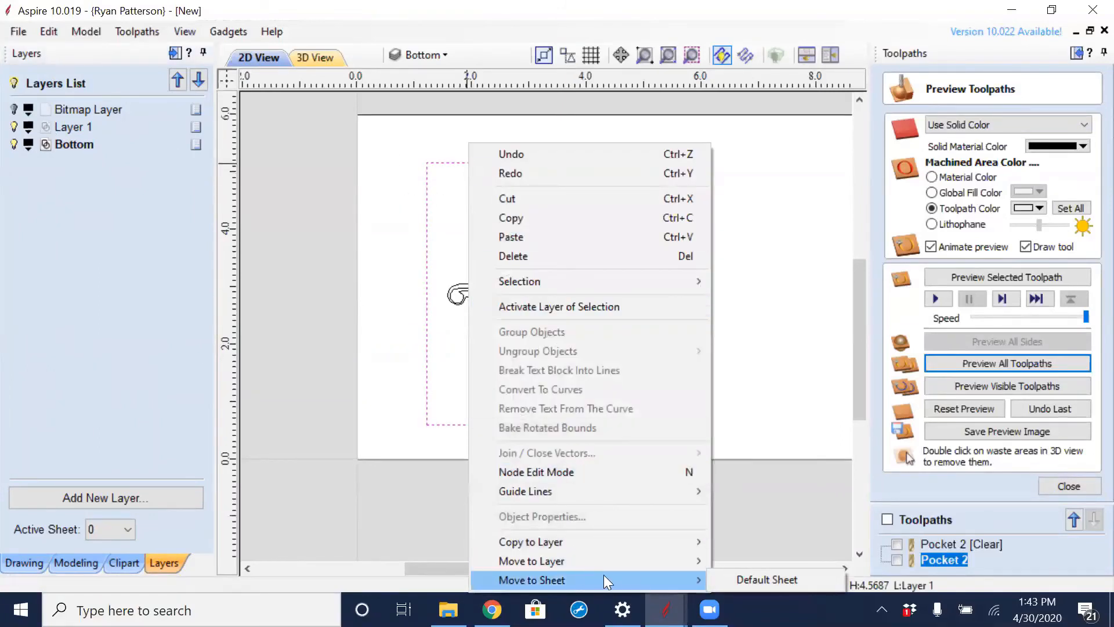
{"action": "mouse_move", "coordinate": [659, 560]}
{"action": "left_click", "coordinate": [779, 560]}
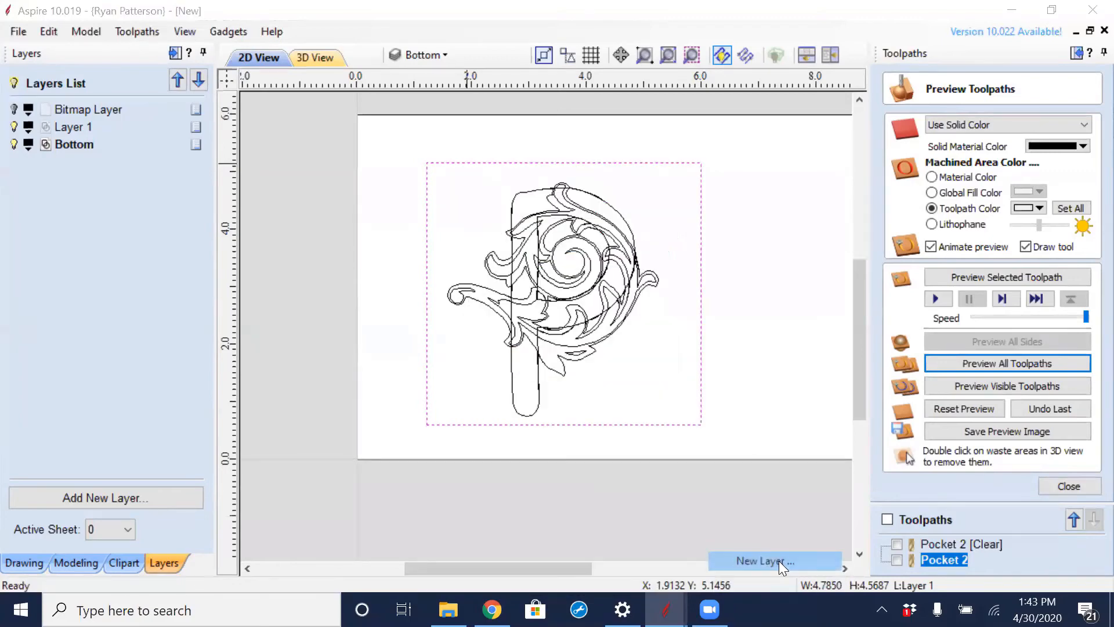
{"action": "type", "text": "Boarder"}
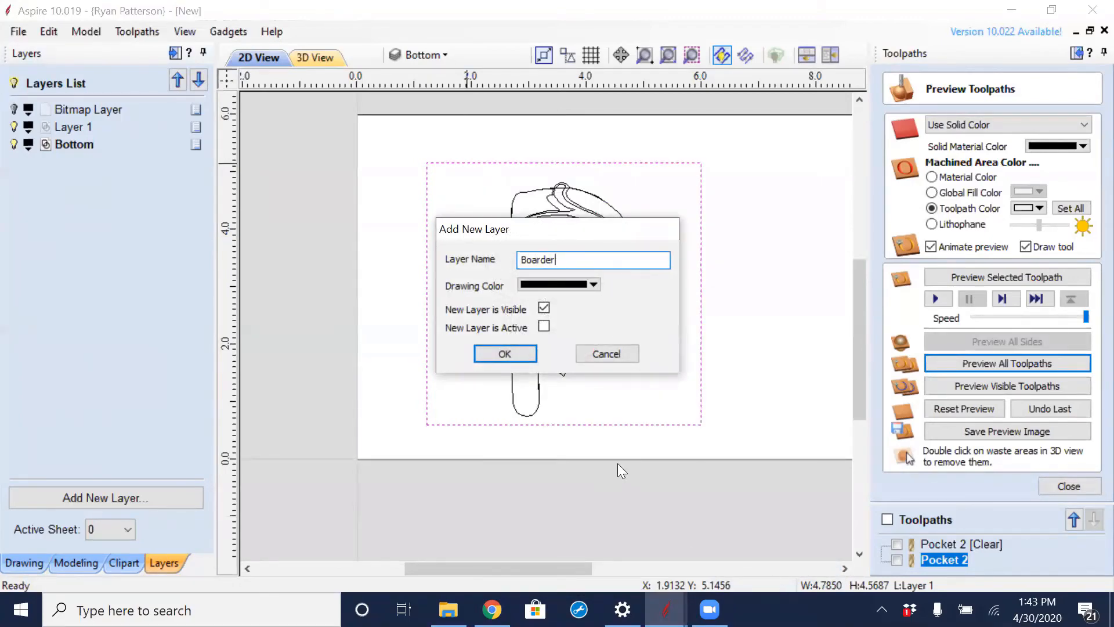
{"action": "left_click", "coordinate": [517, 351]}
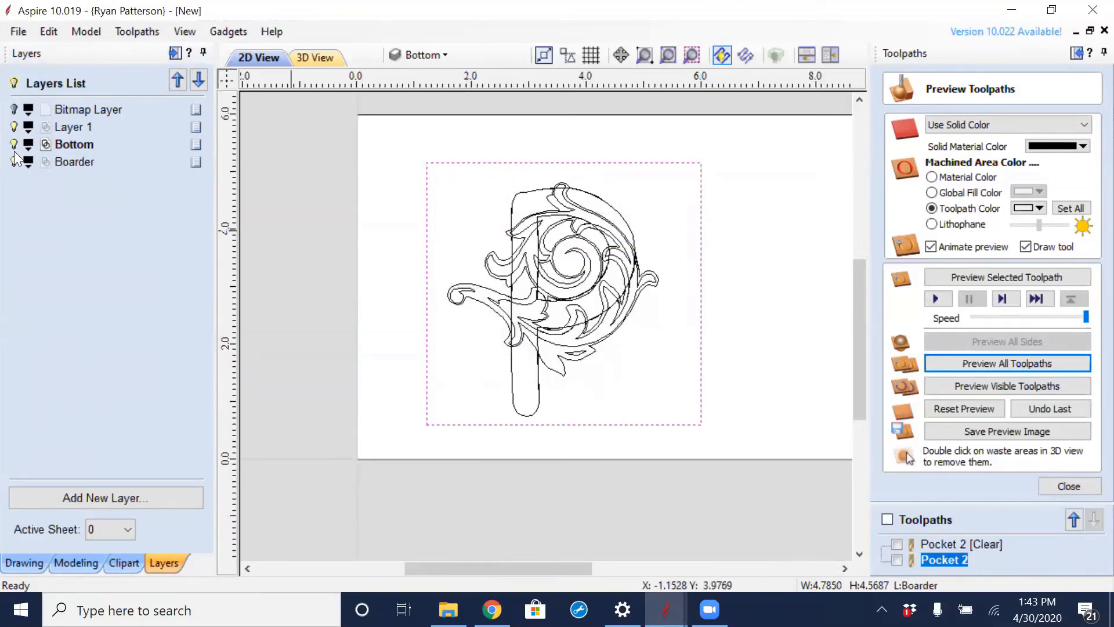
{"action": "left_click", "coordinate": [14, 127]}
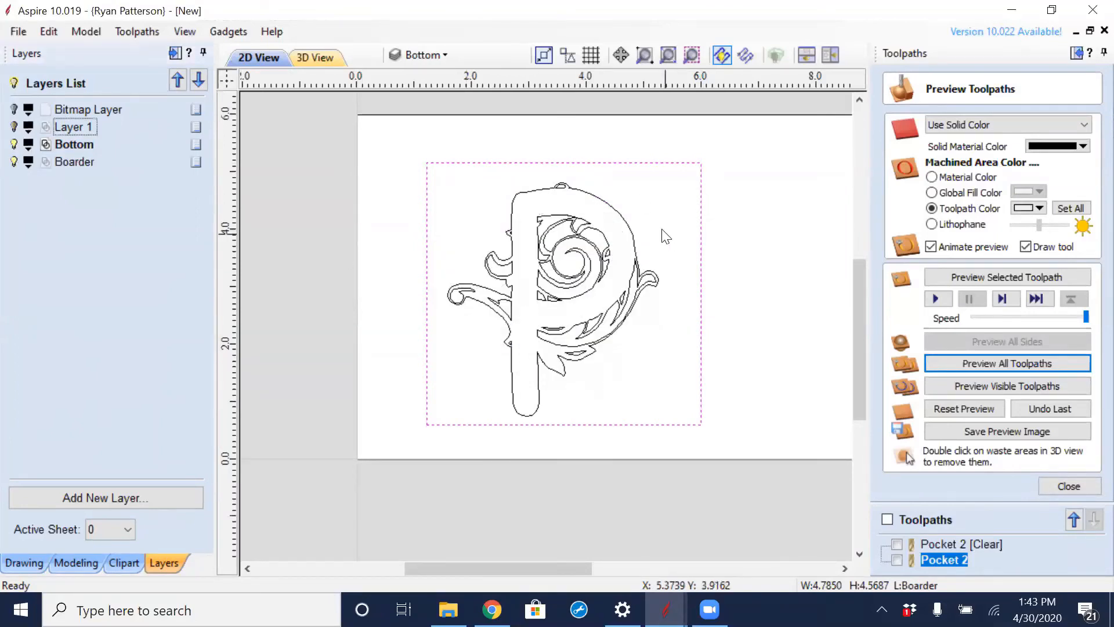
- Open the existing Pocket 2 toolpath for editing with the rectangle and the welded P ornament selected
{"action": "left_click_drag", "start_coordinate": [662, 193], "coordinate": [668, 243]}
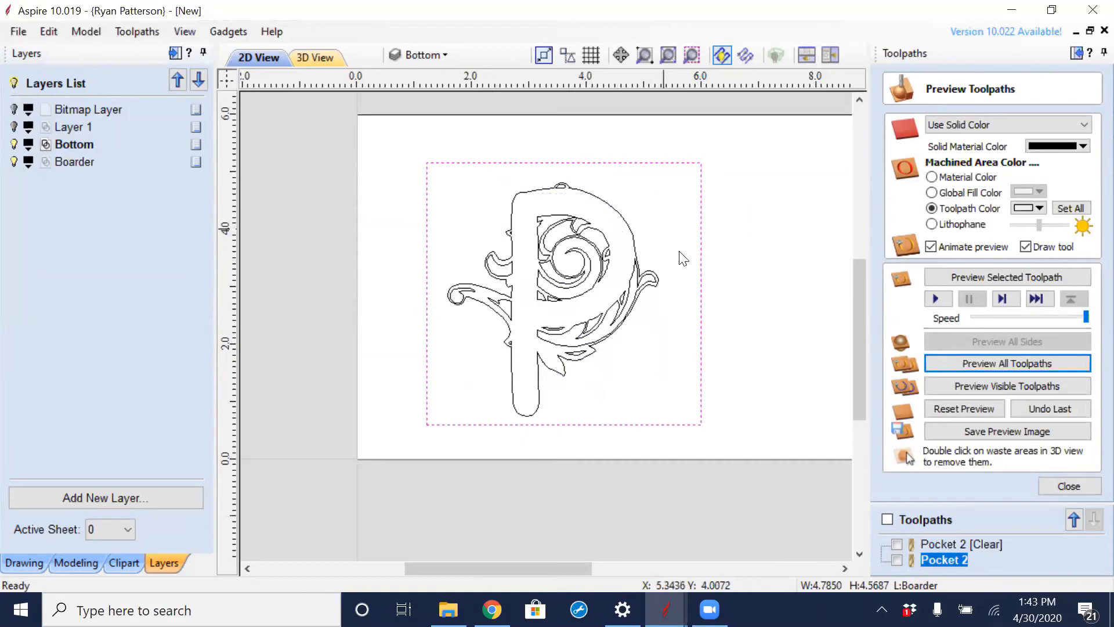
{"action": "double_click", "coordinate": [947, 546]}
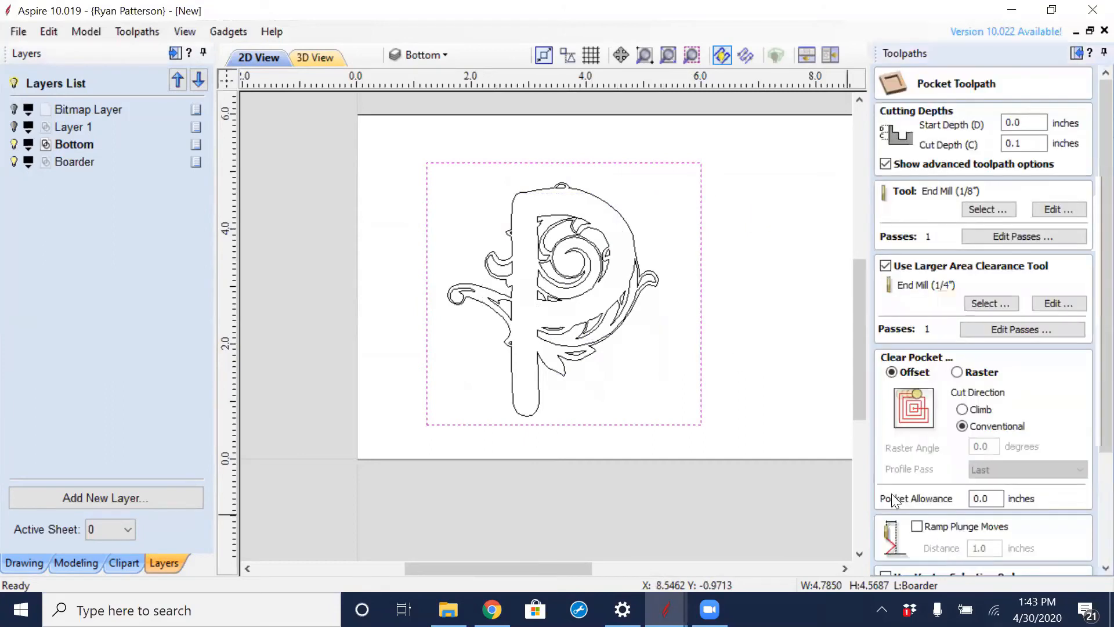
{"action": "left_click_drag", "start_coordinate": [504, 344], "coordinate": [450, 409]}
{"action": "left_click", "coordinate": [561, 186], "text": "shift"}
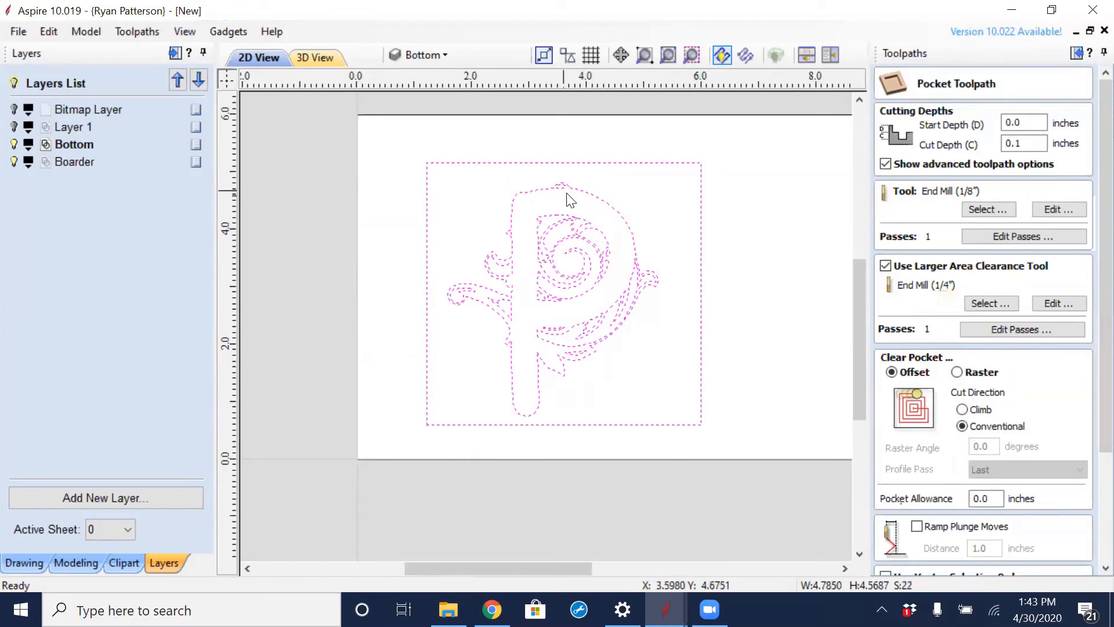
- Recalculate the pocket toolpath under the name Bottom and preview all toolpaths
{"action": "scroll", "coordinate": [1088, 406], "scroll_direction": "down", "scroll_amount": 3}
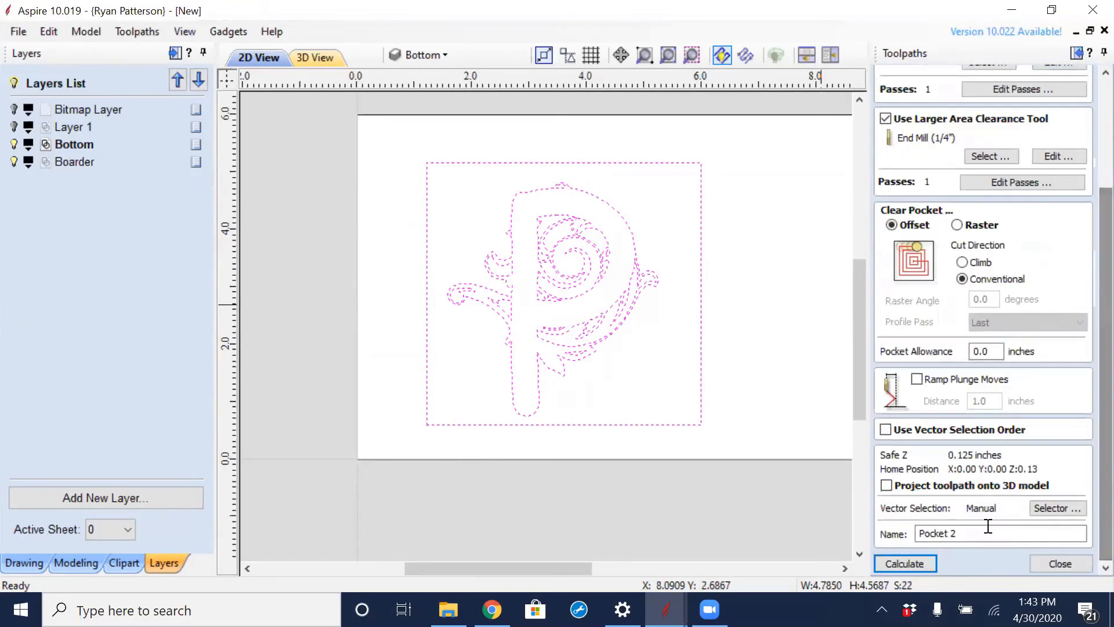
{"action": "left_click_drag", "start_coordinate": [987, 524], "coordinate": [837, 525]}
{"action": "type", "text": "Bottom"}
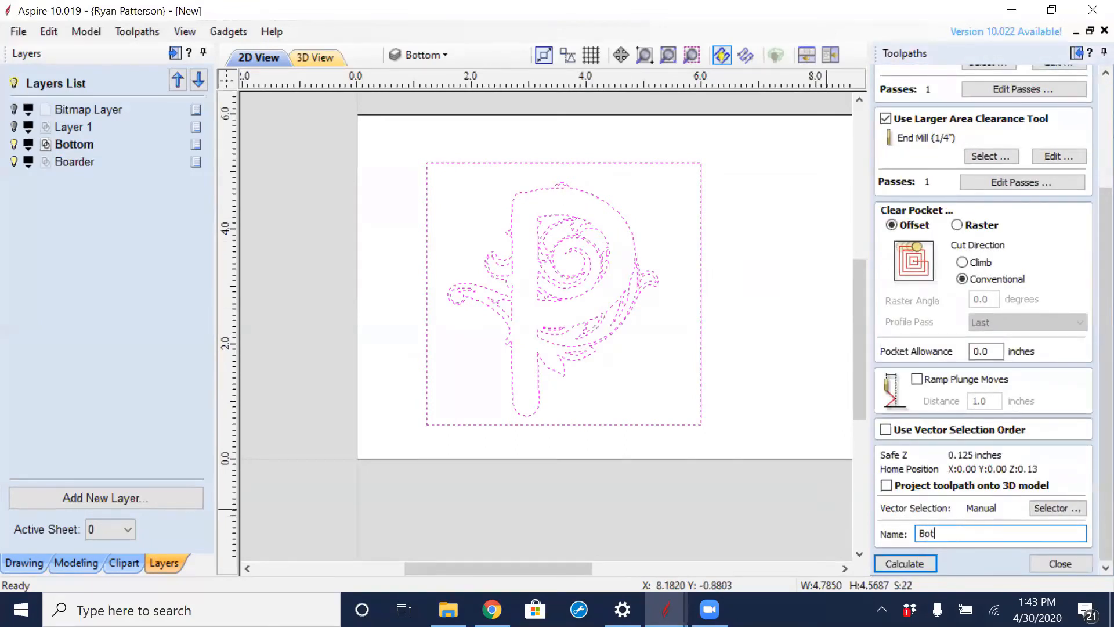
{"action": "left_click", "coordinate": [897, 561]}
{"action": "left_click", "coordinate": [526, 347]}
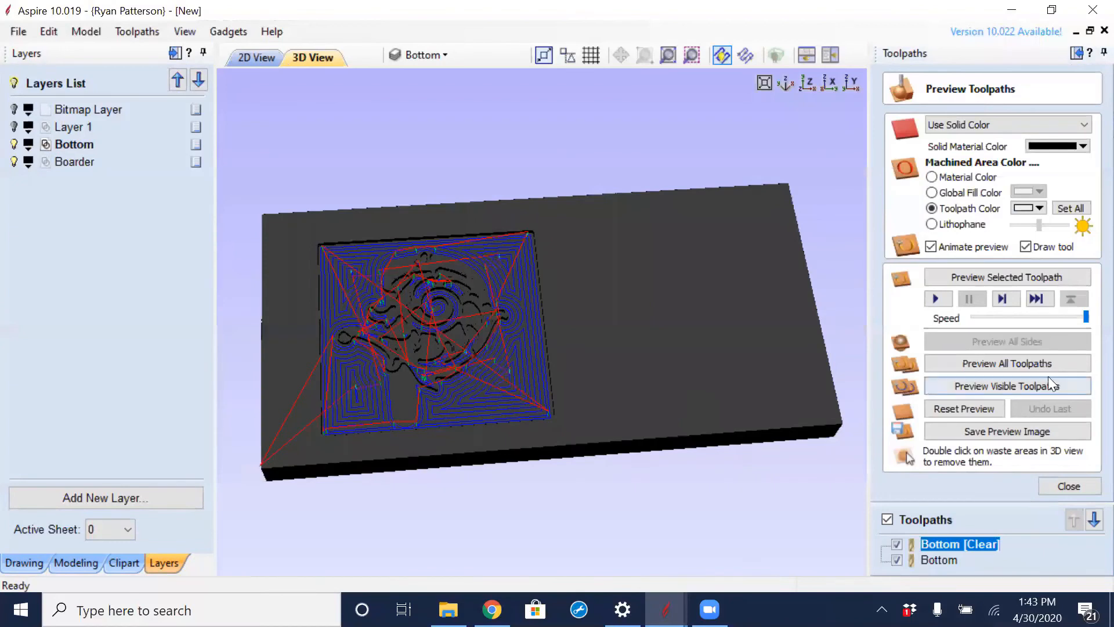
{"action": "left_click", "coordinate": [1084, 364]}
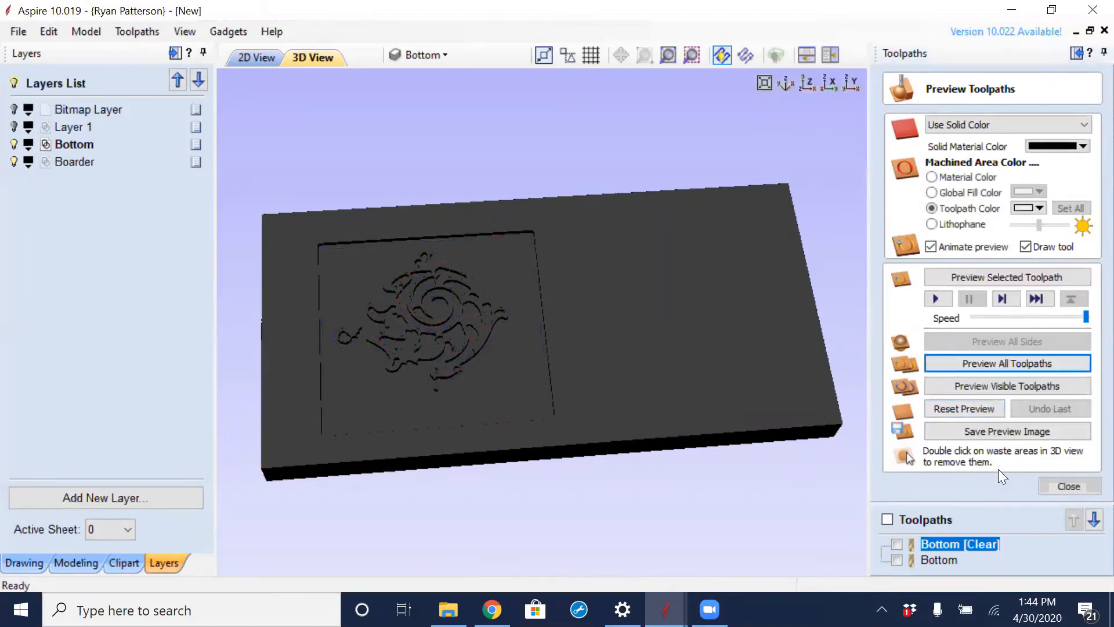
- Reset the toolpath preview and set the preview simulation quality to Standard
{"action": "left_click", "coordinate": [967, 410]}
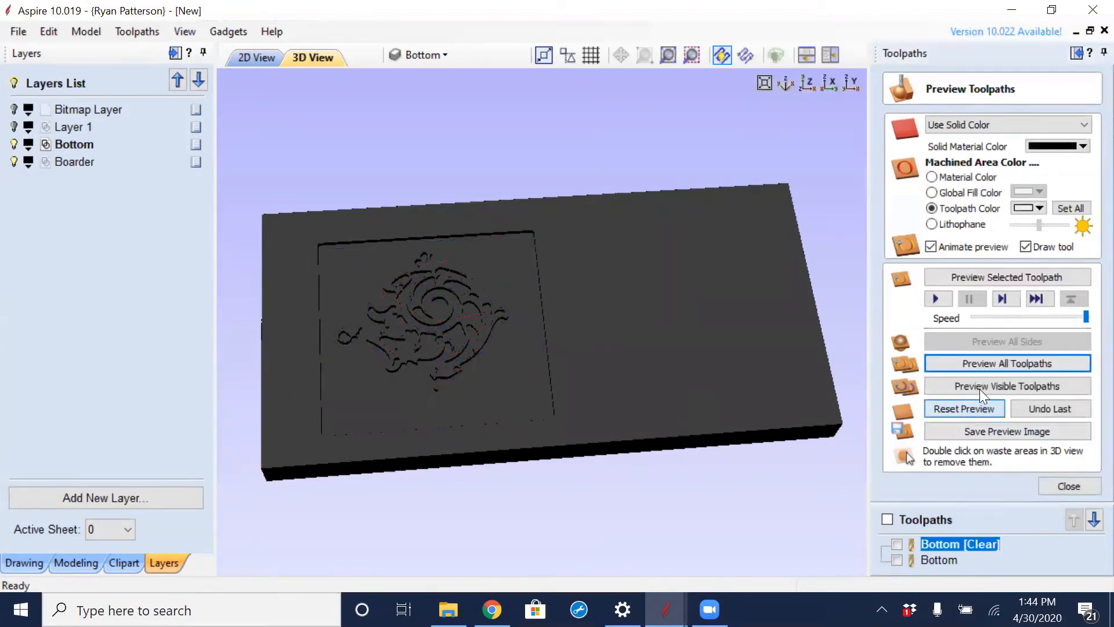
{"action": "left_click", "coordinate": [133, 32]}
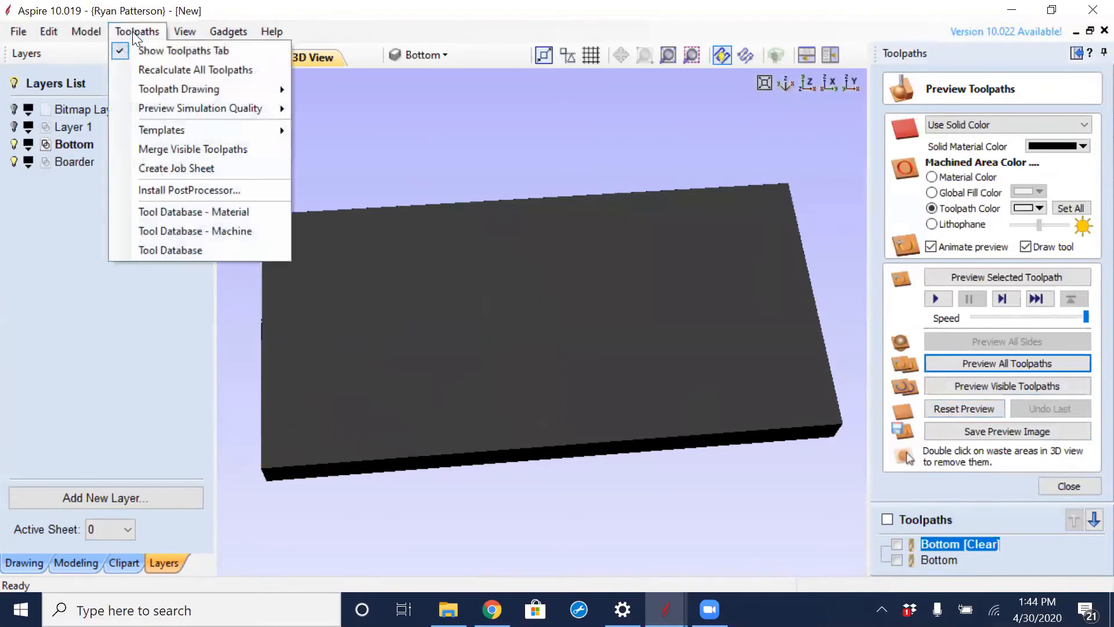
{"action": "mouse_move", "coordinate": [215, 109]}
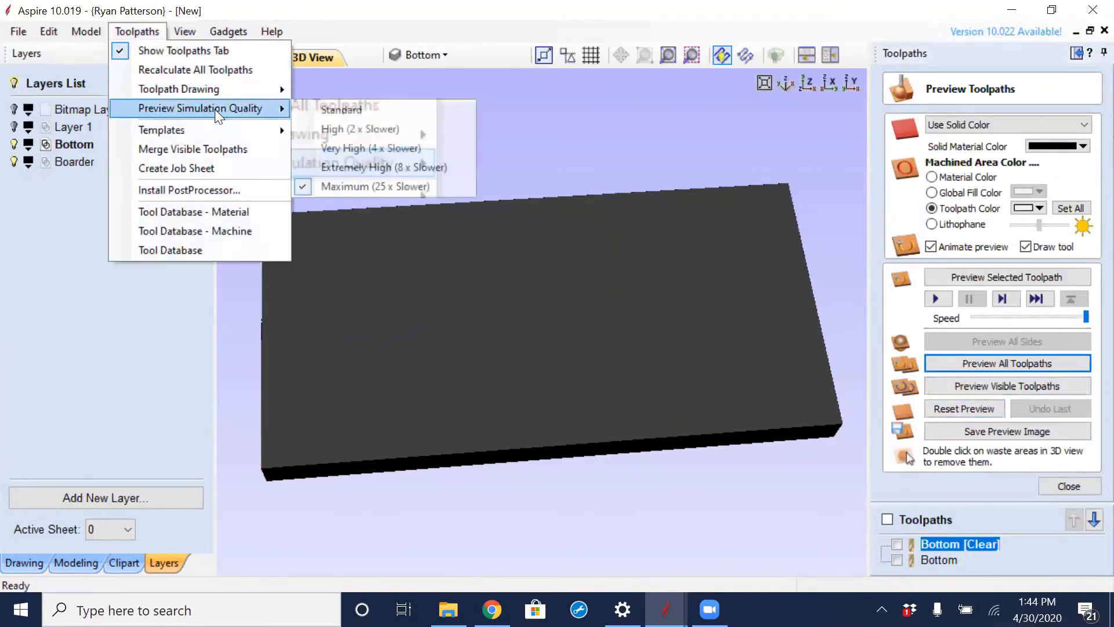
{"action": "left_click", "coordinate": [343, 111]}
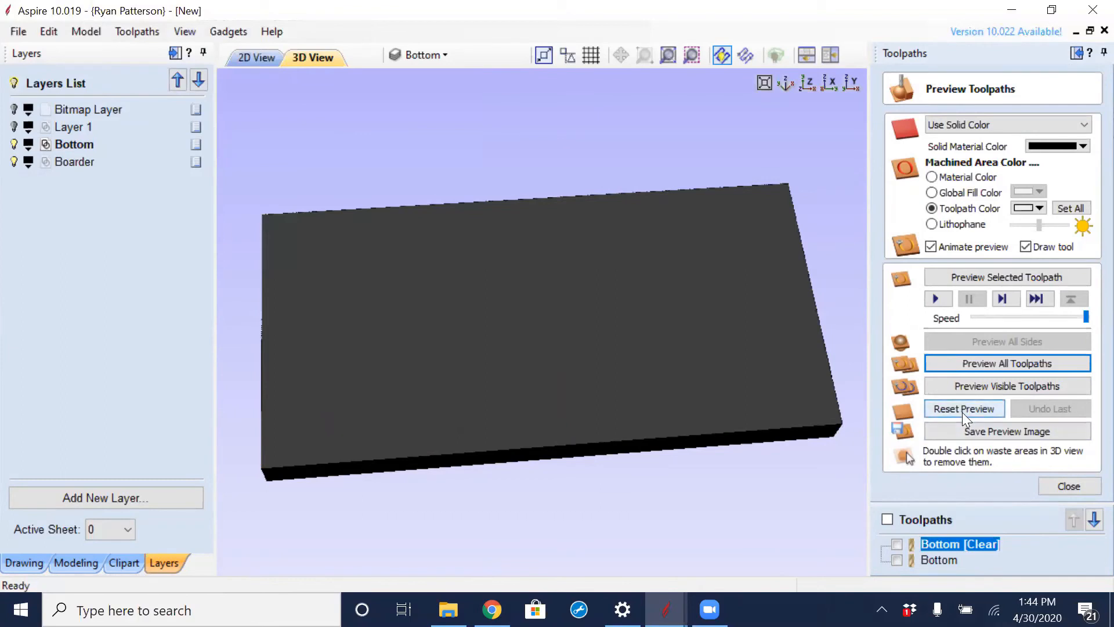
- Preview all toolpaths and examine the welded P ornament's outline and inner pieces in the 2D view
{"action": "left_click", "coordinate": [977, 364]}
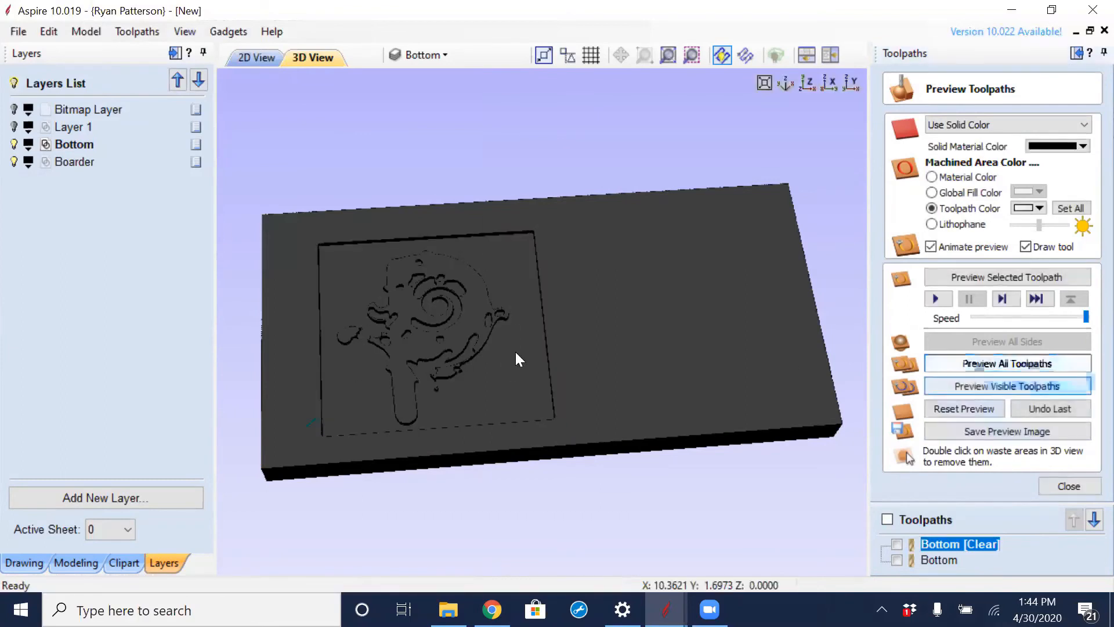
{"action": "left_click", "coordinate": [251, 56]}
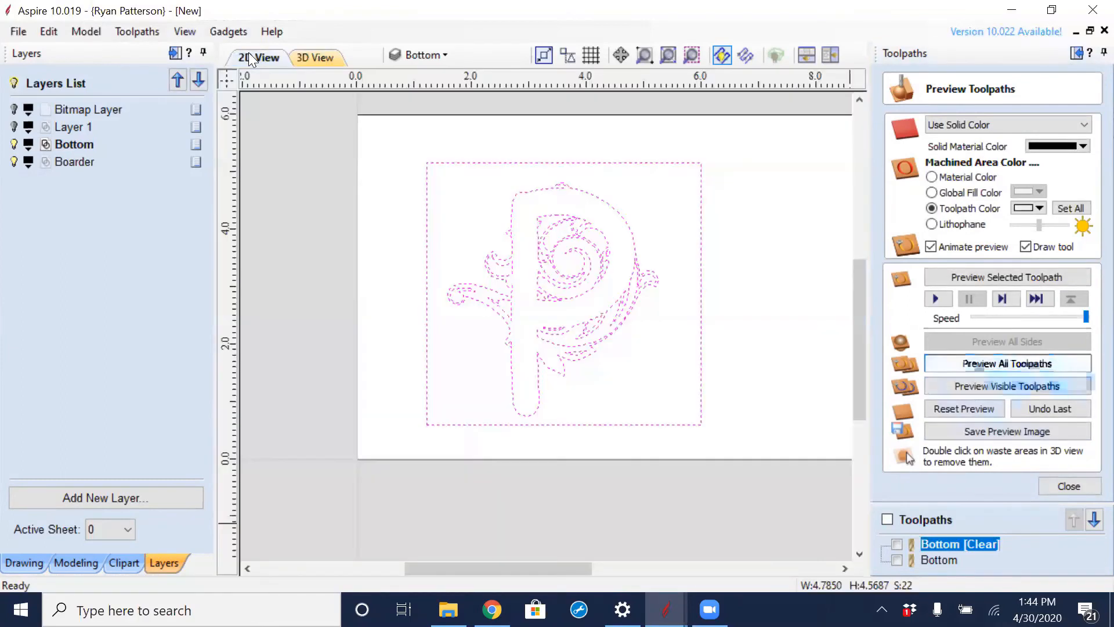
{"action": "scroll", "coordinate": [507, 314], "scroll_direction": "up", "scroll_amount": 5}
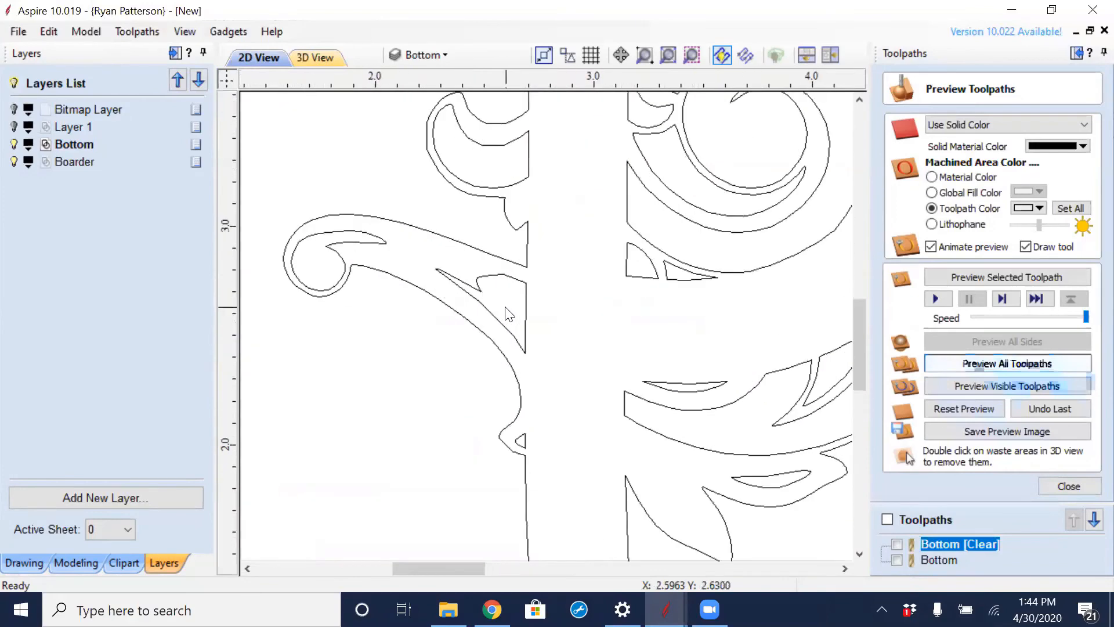
{"action": "left_click", "coordinate": [497, 277]}
{"action": "left_click", "coordinate": [425, 393]}
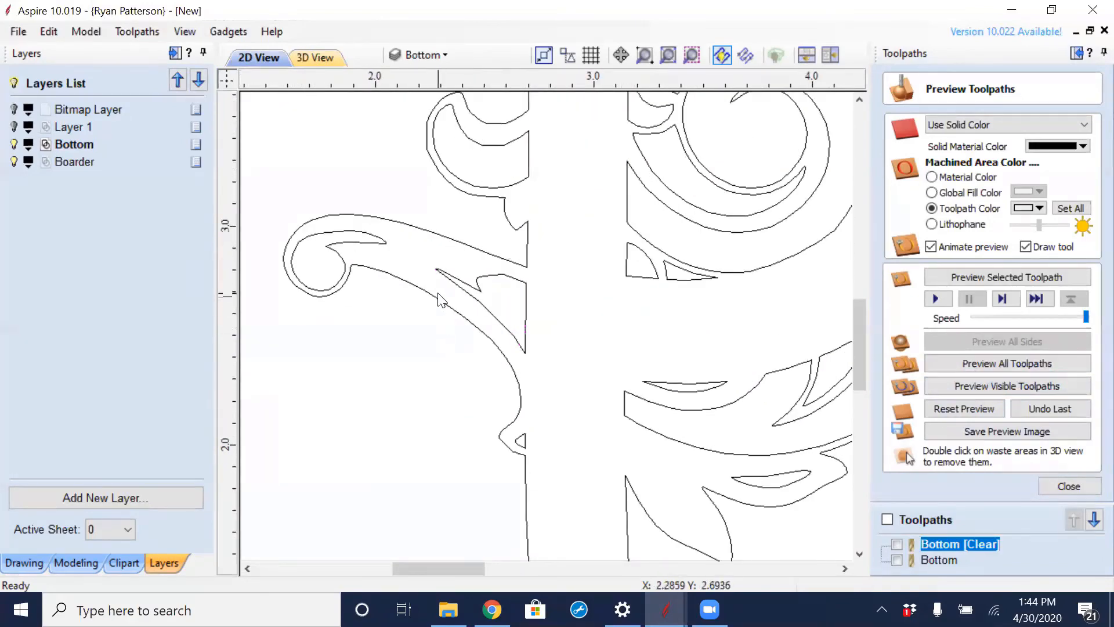
{"action": "left_click", "coordinate": [442, 303]}
{"action": "scroll", "coordinate": [426, 404], "scroll_direction": "down", "scroll_amount": 4}
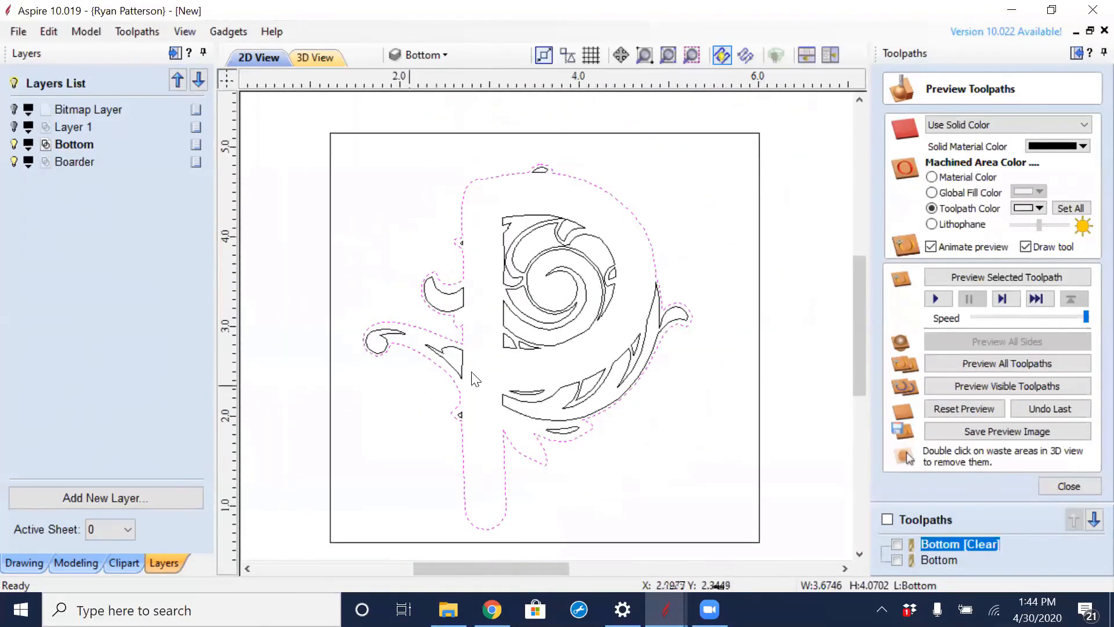
{"action": "left_click", "coordinate": [694, 207]}
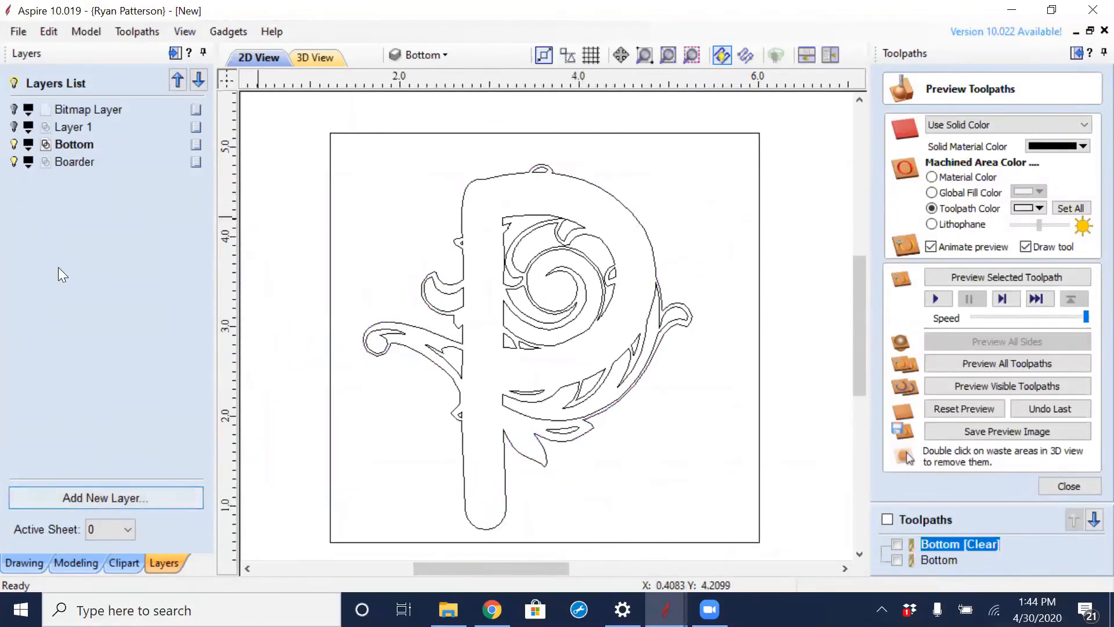
- Show Layer 1 and check the overlapping scroll and welded vectors along the letter P's stem
{"action": "left_click", "coordinate": [14, 127]}
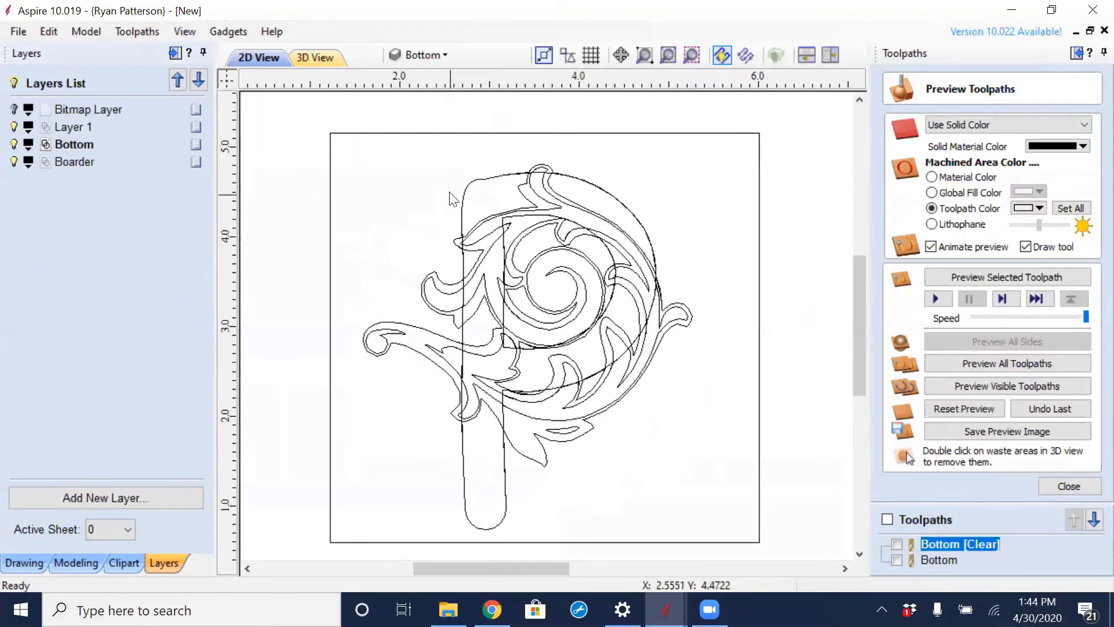
{"action": "left_click", "coordinate": [481, 183]}
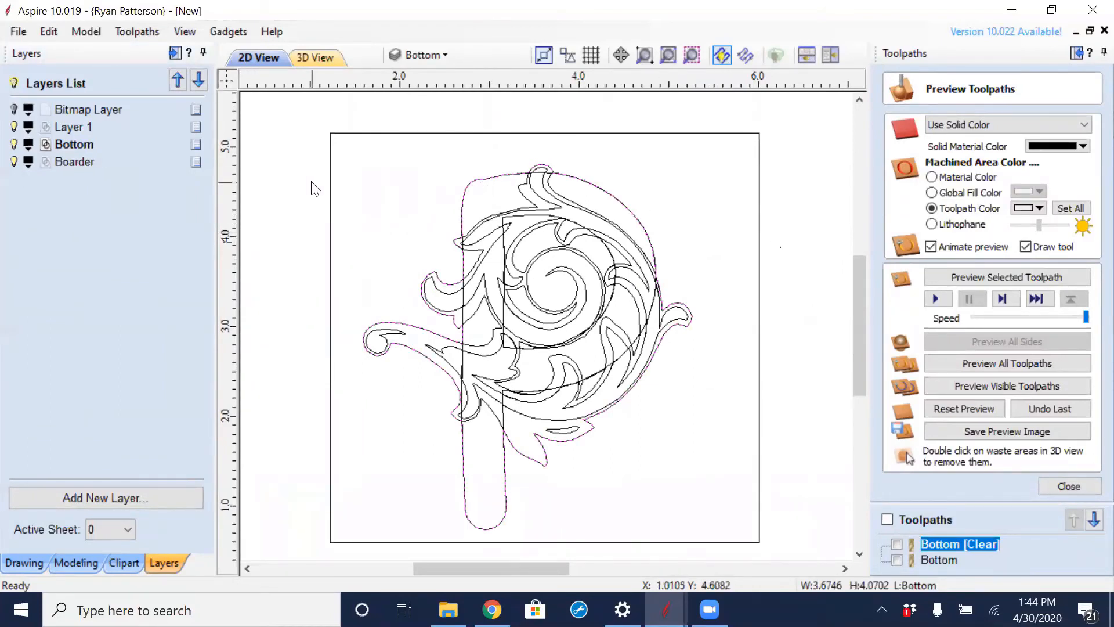
{"action": "scroll", "coordinate": [485, 384], "scroll_direction": "up", "scroll_amount": 2}
{"action": "scroll", "coordinate": [446, 337], "scroll_direction": "up", "scroll_amount": 2}
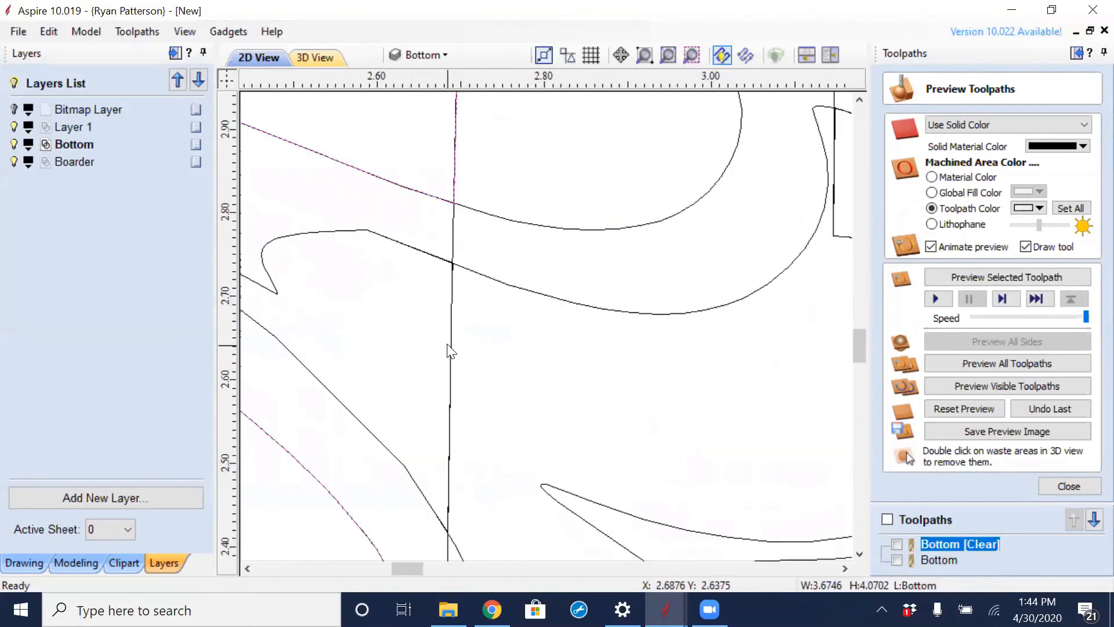
{"action": "left_click", "coordinate": [453, 347]}
{"action": "scroll", "coordinate": [492, 380], "scroll_direction": "down", "scroll_amount": 4}
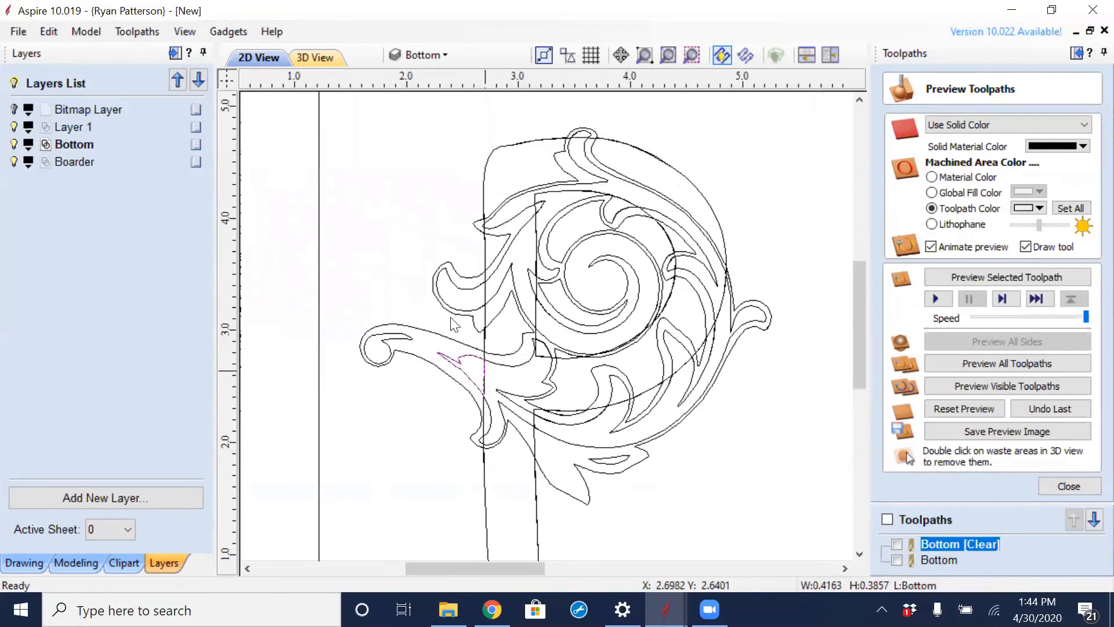
- Hide the Boarder layer and delete the original scroll vectors that cross the letter P
{"action": "left_click", "coordinate": [14, 161]}
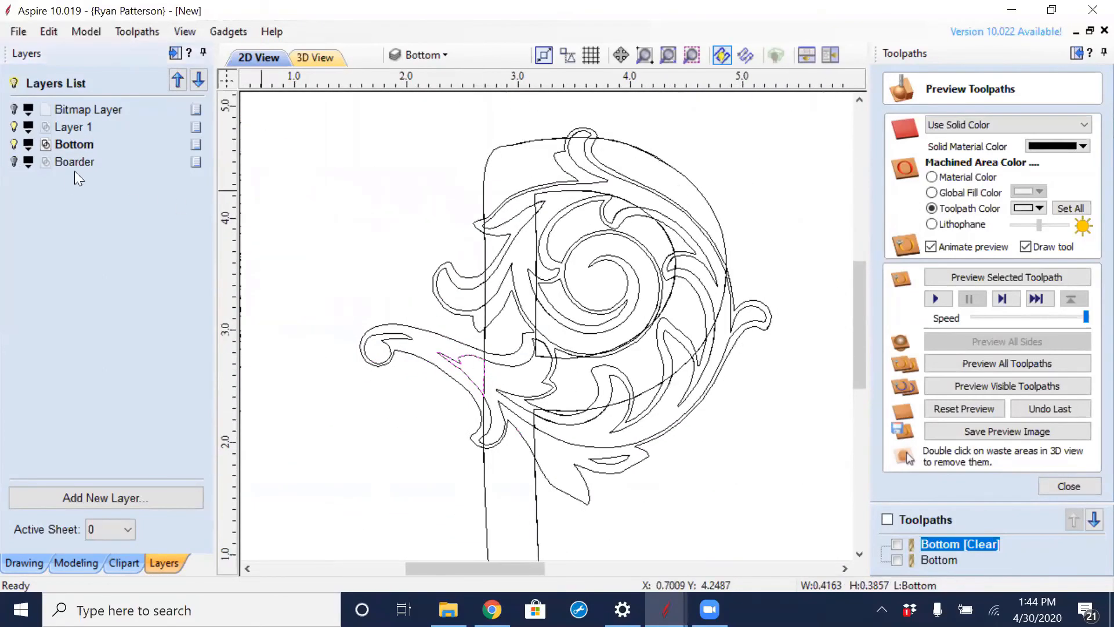
{"action": "left_click_drag", "start_coordinate": [514, 184], "coordinate": [499, 275]}
{"action": "key", "text": "Delete"}
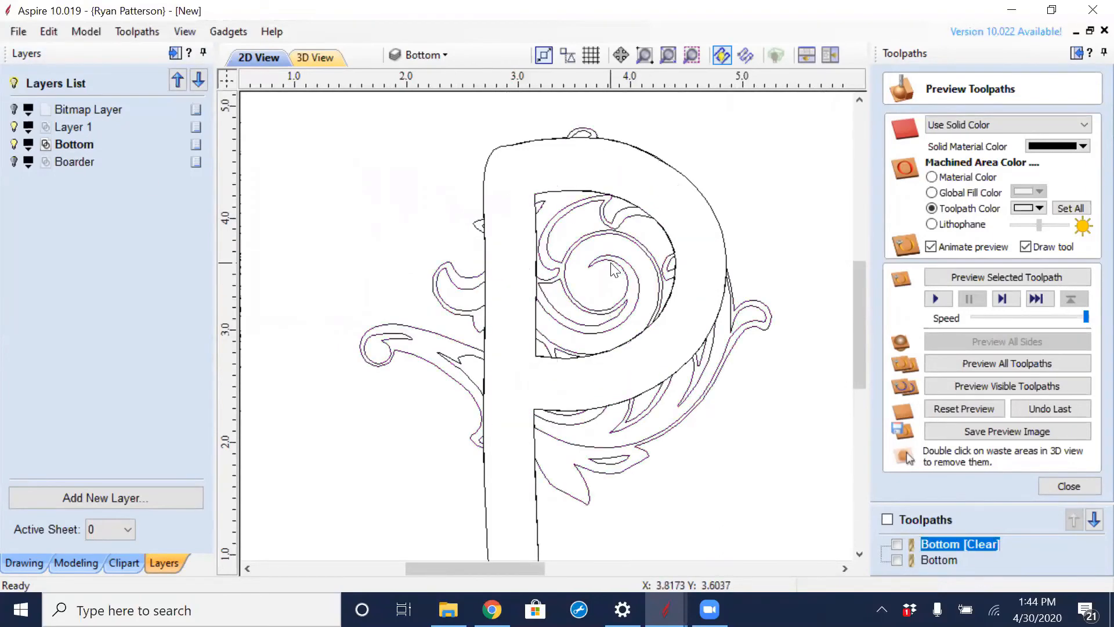
- Delete the welded ornament outline and the small curved leaf piece beside the letter P's stem
{"action": "scroll", "coordinate": [614, 268], "scroll_direction": "down", "scroll_amount": 1}
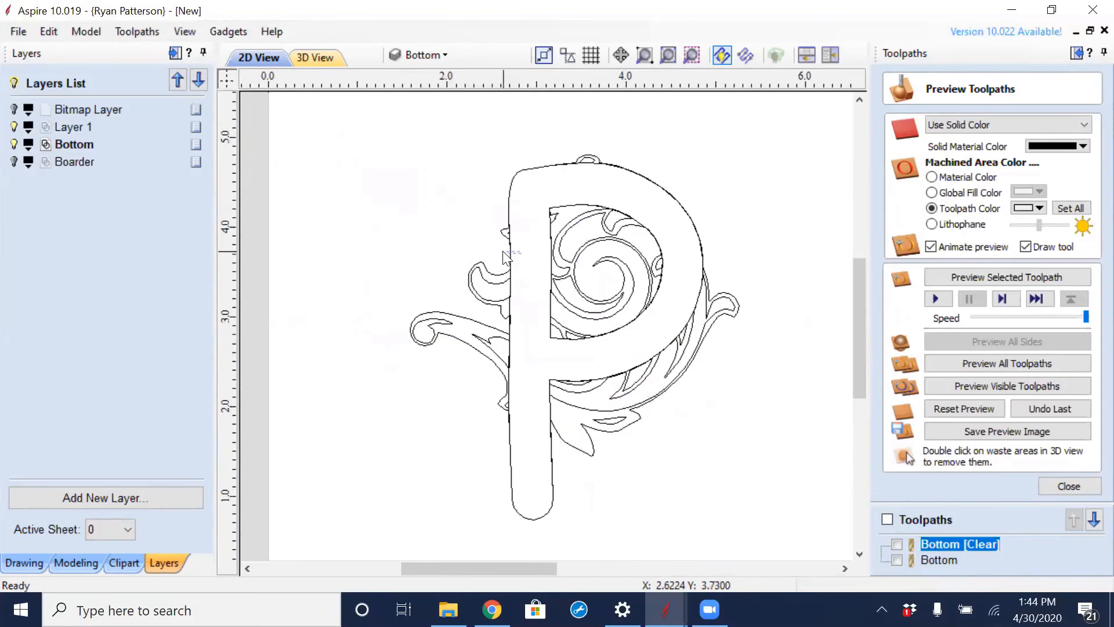
{"action": "left_click", "coordinate": [510, 258]}
{"action": "scroll", "coordinate": [530, 273], "scroll_direction": "up", "scroll_amount": 3}
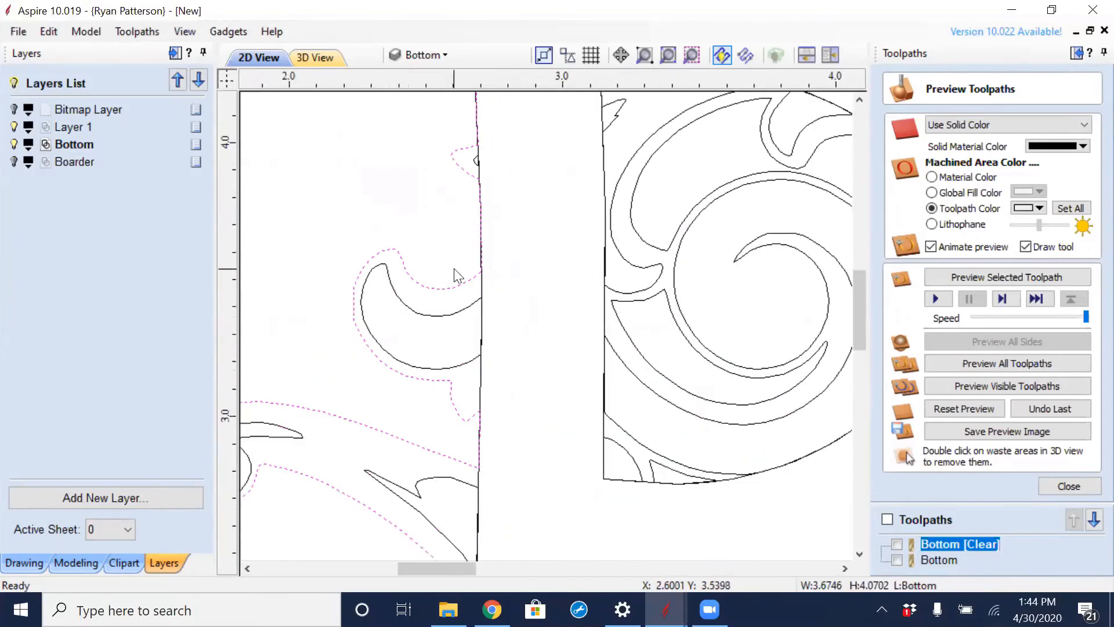
{"action": "key", "text": "Delete"}
{"action": "left_click_drag", "start_coordinate": [454, 271], "coordinate": [341, 364]}
{"action": "key", "text": "Delete"}
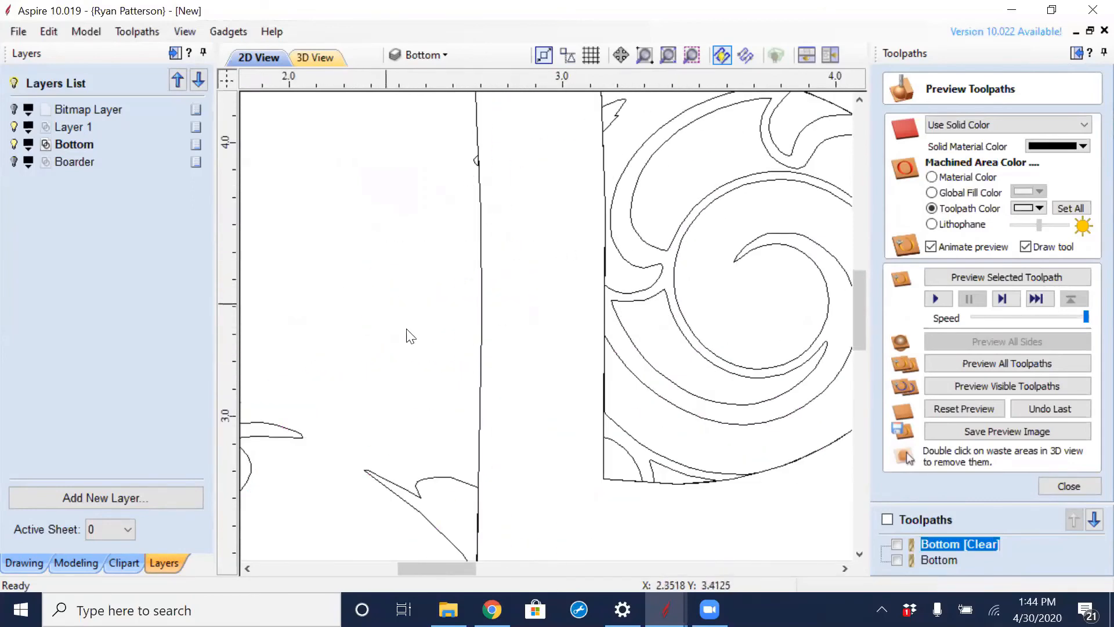
- Select the plain letter P, show the Boarder layer again, and add its rectangle to the selection
{"action": "left_click", "coordinate": [479, 355]}
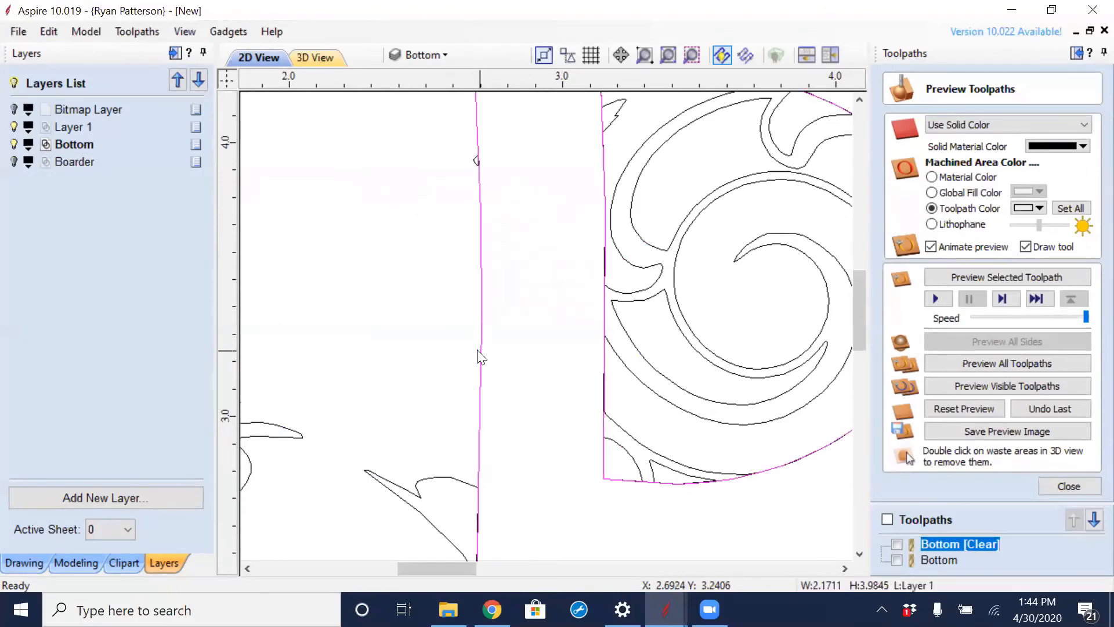
{"action": "scroll", "coordinate": [468, 344], "scroll_direction": "down", "scroll_amount": 5}
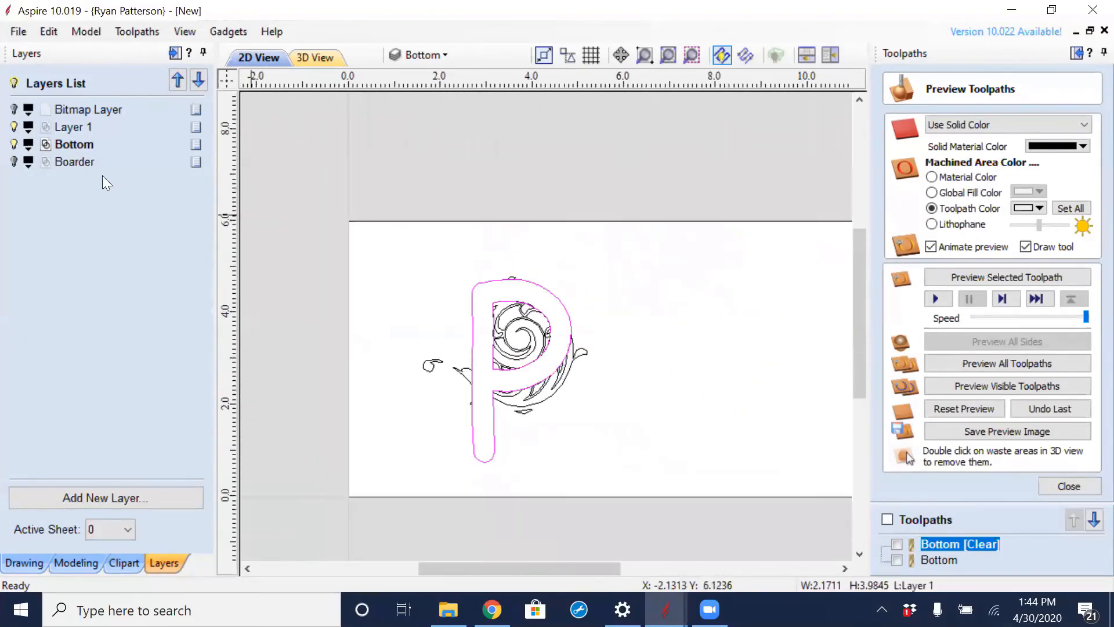
{"action": "left_click", "coordinate": [14, 161]}
{"action": "left_click", "coordinate": [624, 273], "text": "shift"}
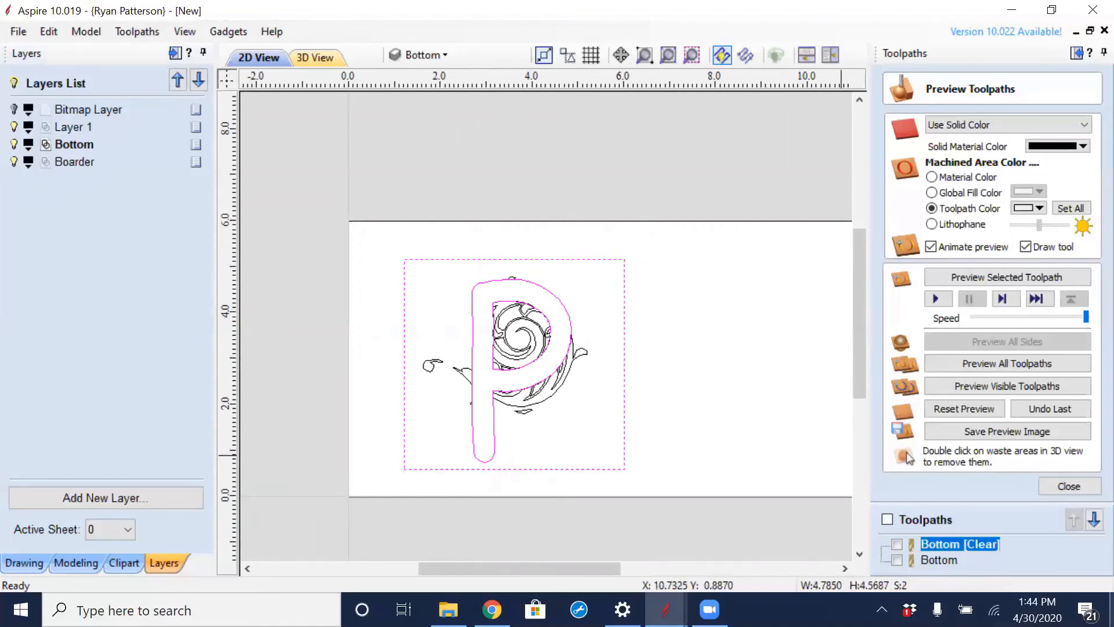
- Calculate a new pocket toolpath with a changed cut depth for the selected rectangle and letter P, and close its preview
{"action": "left_click", "coordinate": [1070, 485]}
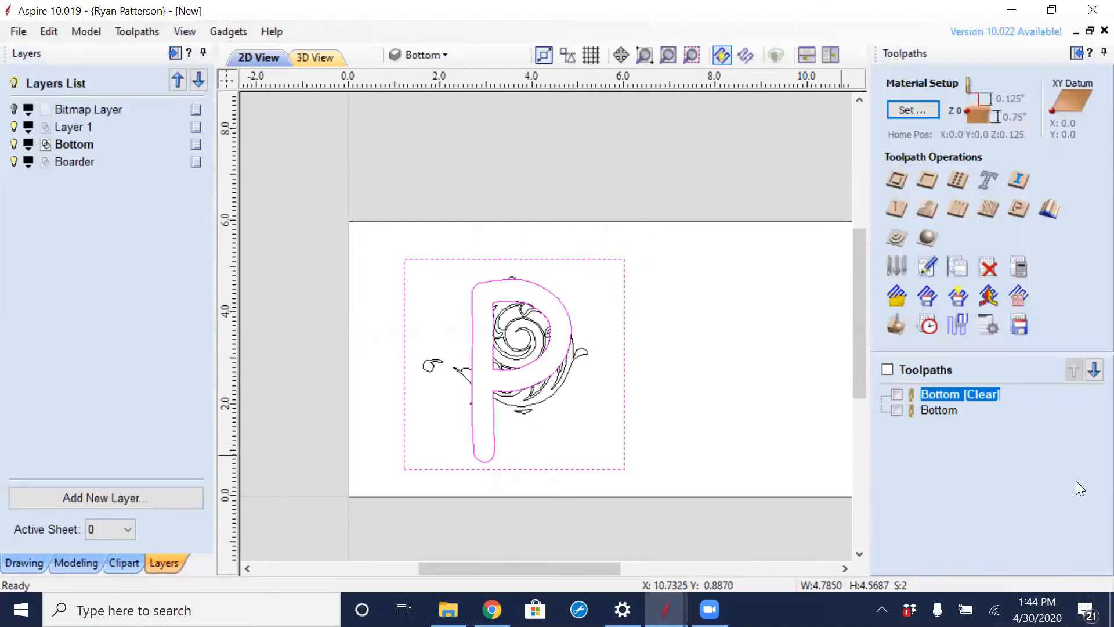
{"action": "left_click", "coordinate": [926, 184]}
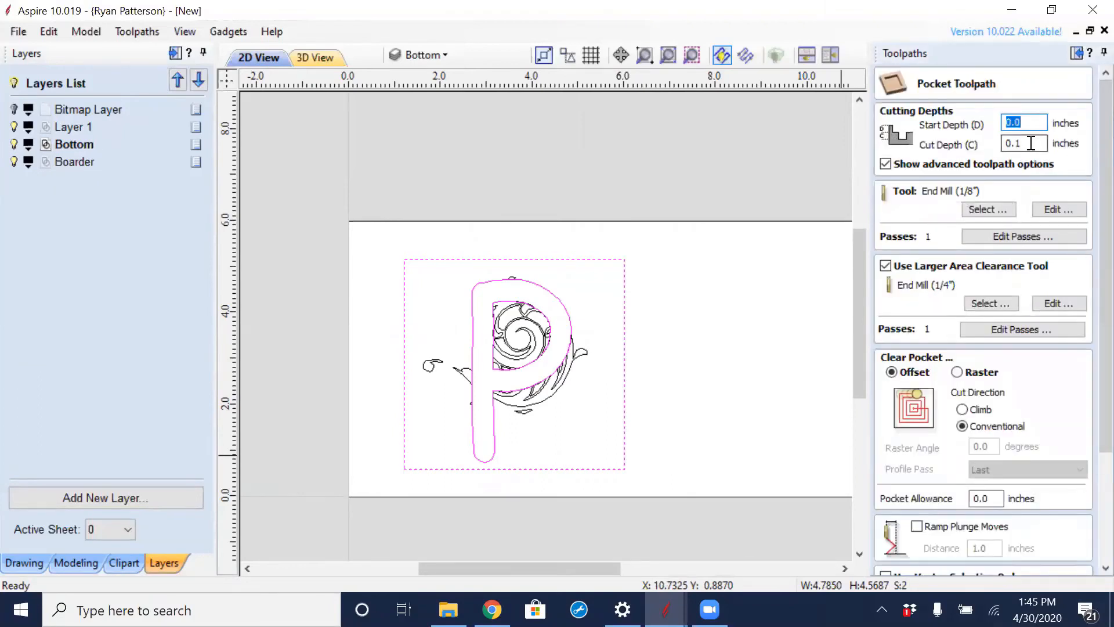
{"action": "left_click_drag", "start_coordinate": [1018, 144], "coordinate": [1026, 148]}
{"action": "type", "text": ".05"}
{"action": "key", "text": "Return"}
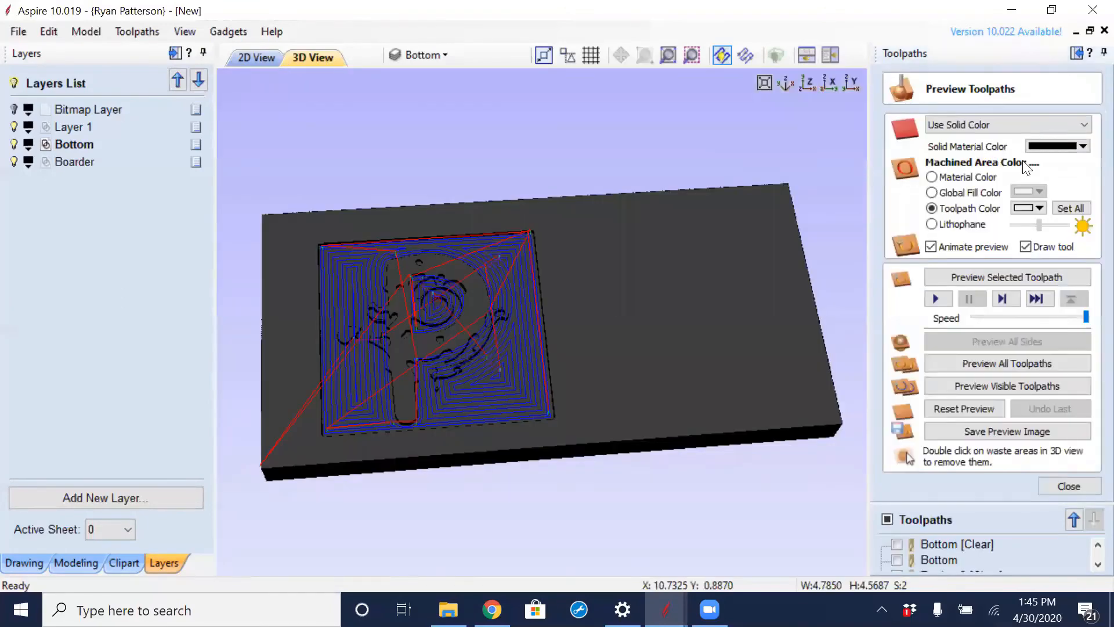
{"action": "left_click_drag", "start_coordinate": [412, 384], "coordinate": [432, 307]}
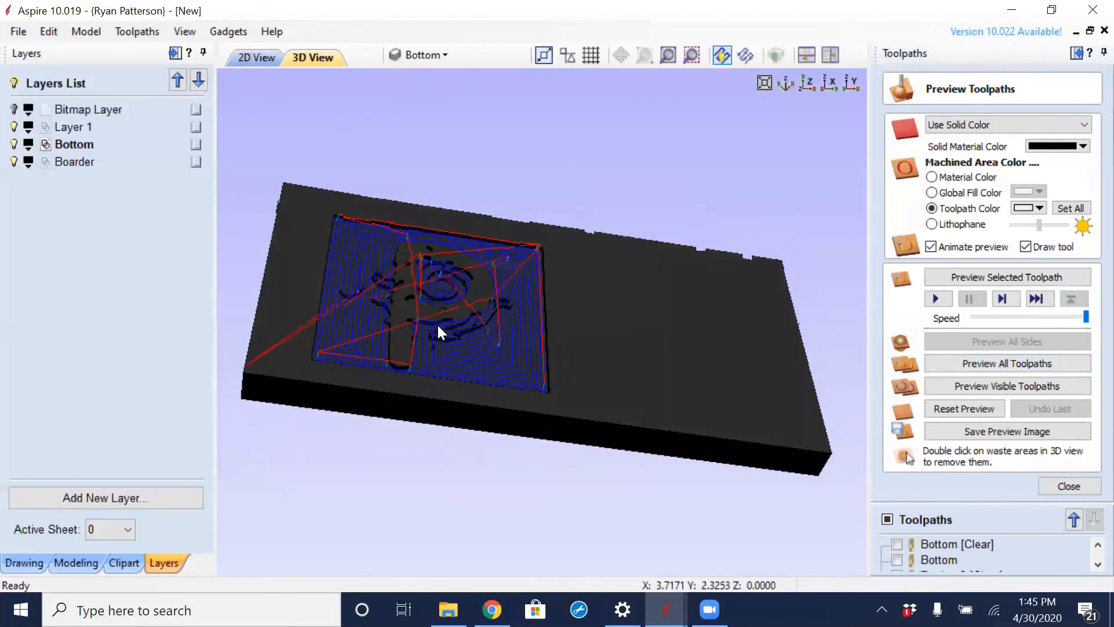
{"action": "left_click", "coordinate": [1077, 489]}
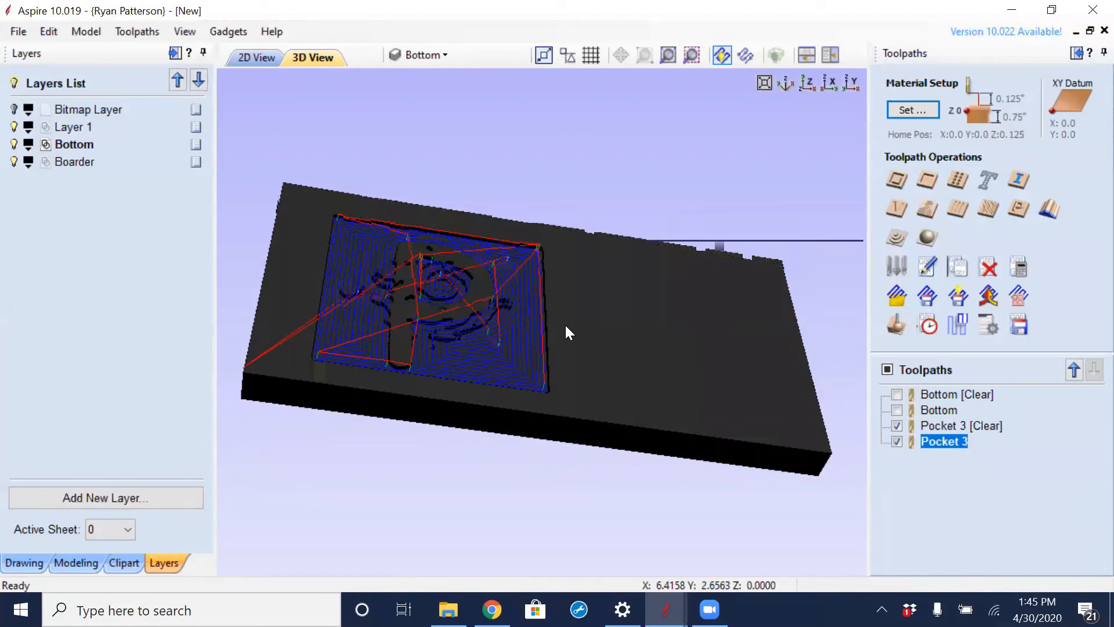
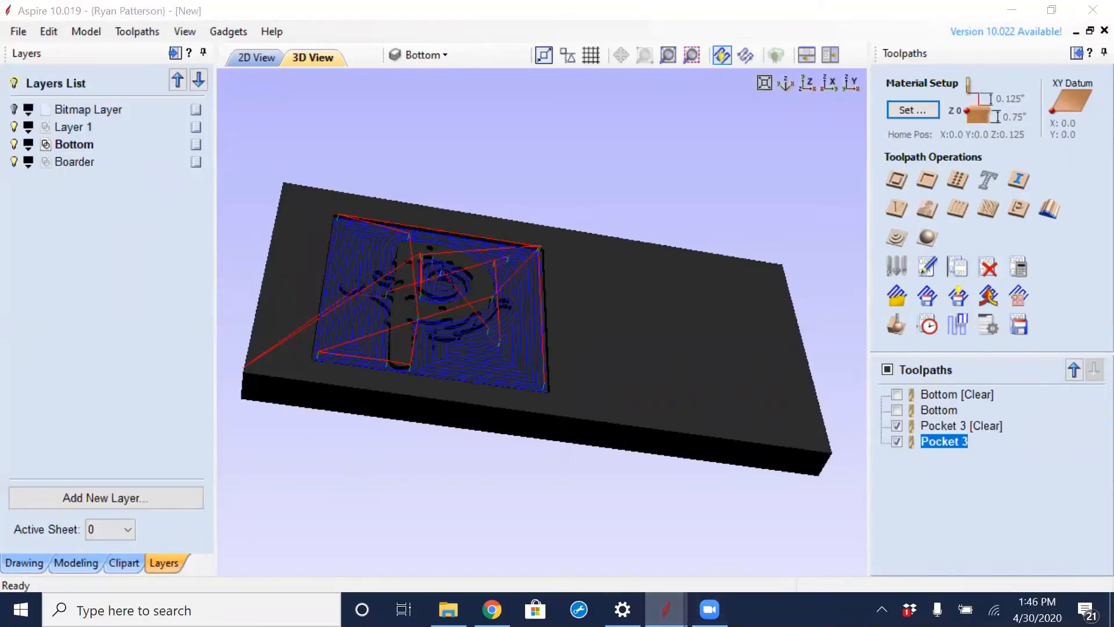
- Switch to the other open Aspire file holding the FAMILY sign with the Safe, Top, Bottom, Boarder and Base layers
{"action": "mouse_move", "coordinate": [665, 609]}
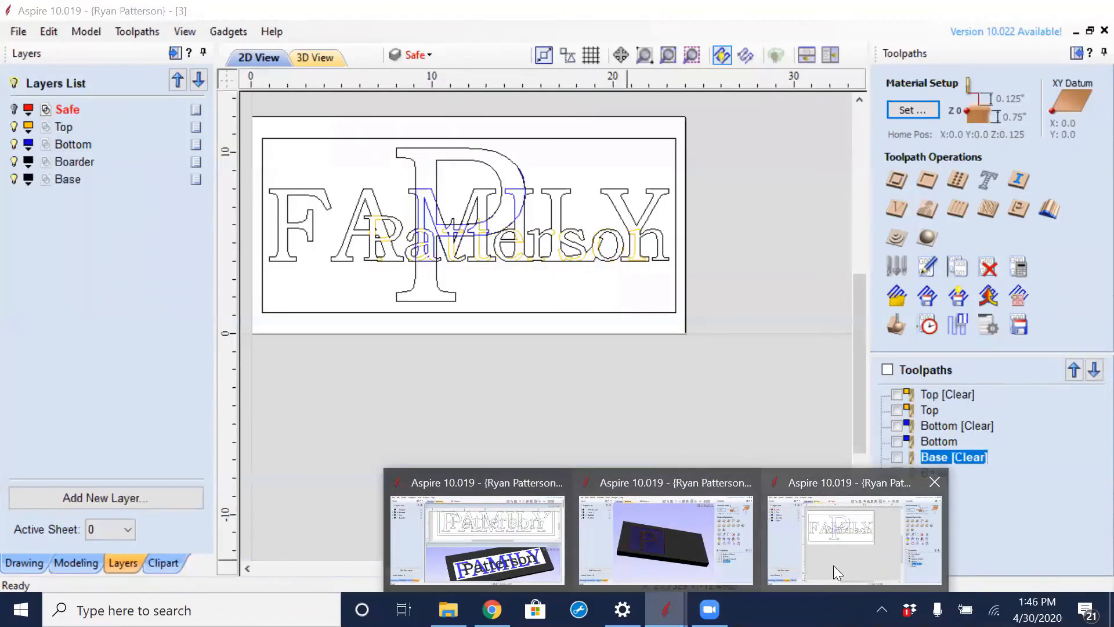
{"action": "left_click", "coordinate": [833, 565]}
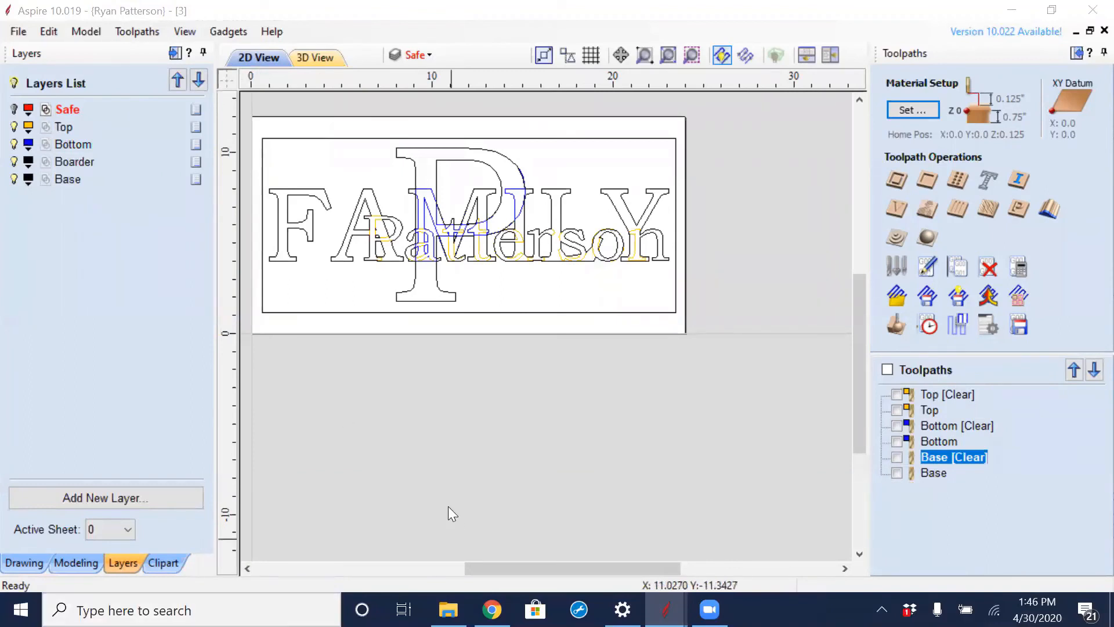
{"action": "middle_click_drag", "start_coordinate": [444, 395], "coordinate": [515, 452]}
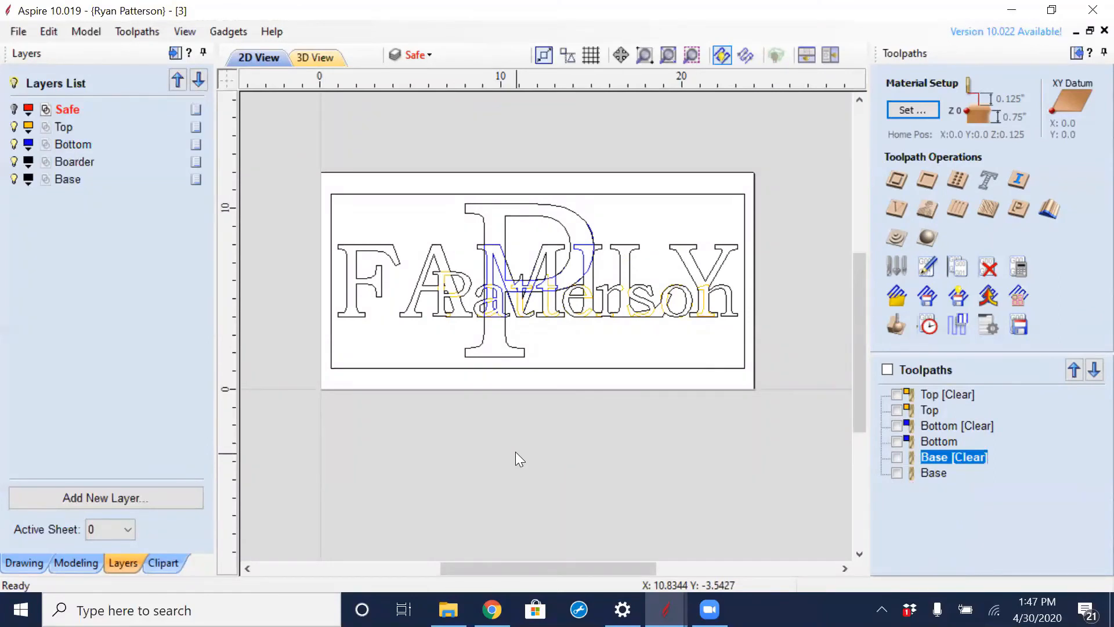
- Switch to Chrome, search Google for shopbottools.com, open the ShopBot site and go to its Virtual Workshop page
{"action": "left_click", "coordinate": [492, 609]}
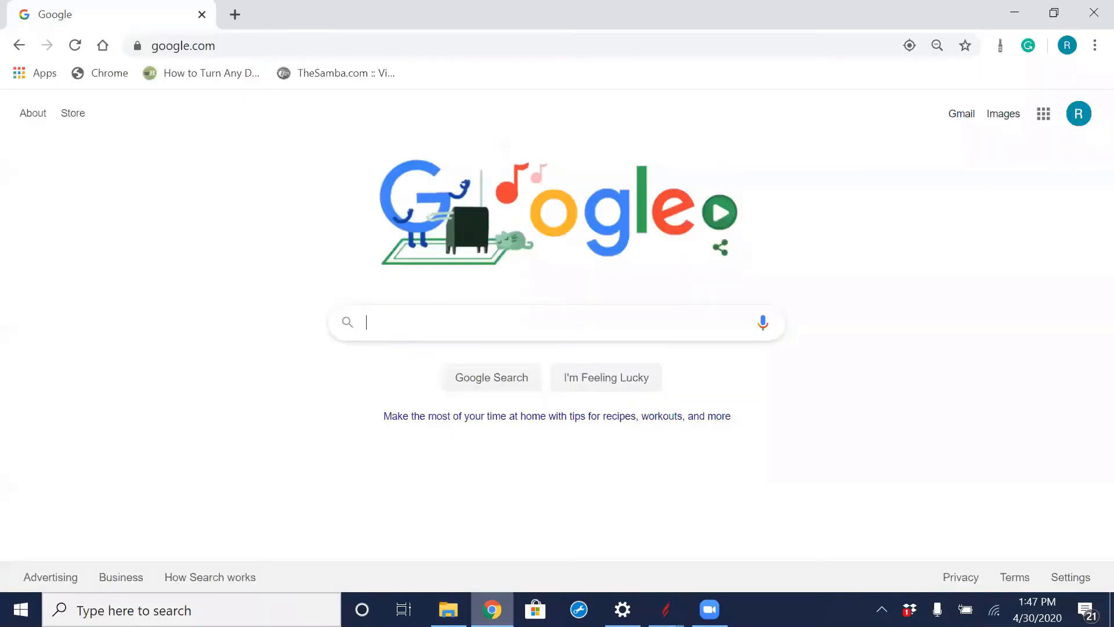
{"action": "left_click", "coordinate": [463, 313]}
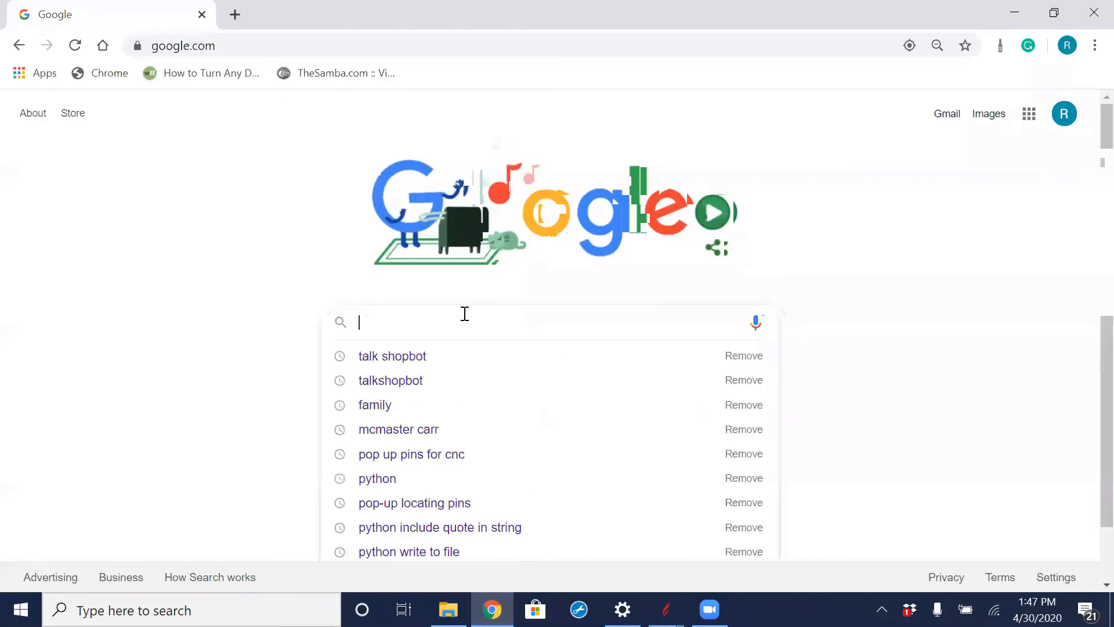
{"action": "type", "text": "sho"}
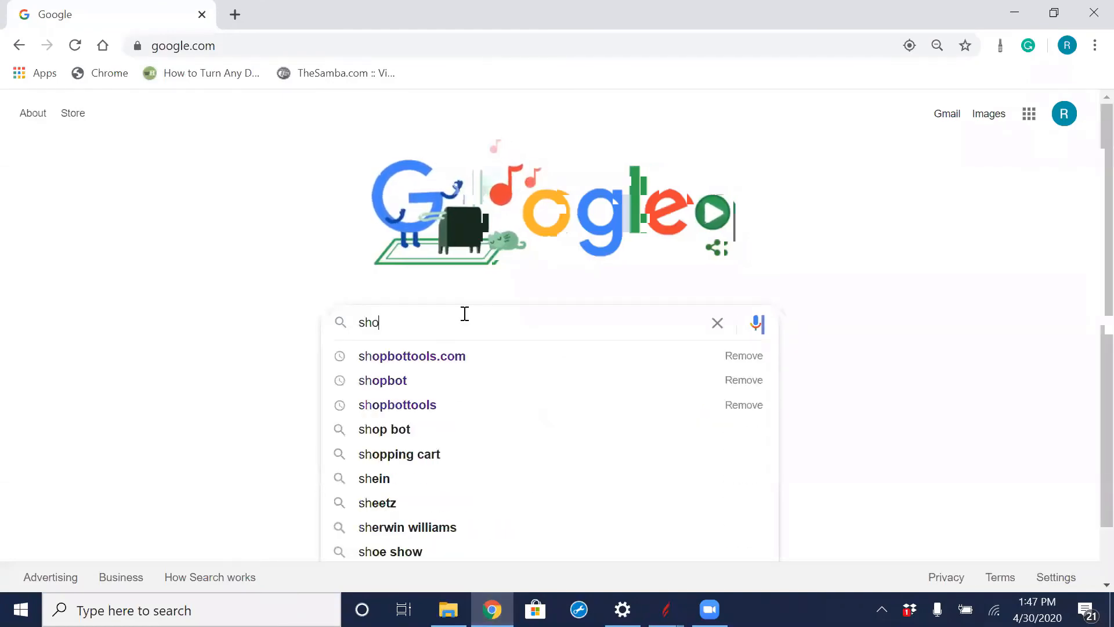
{"action": "left_click", "coordinate": [455, 360]}
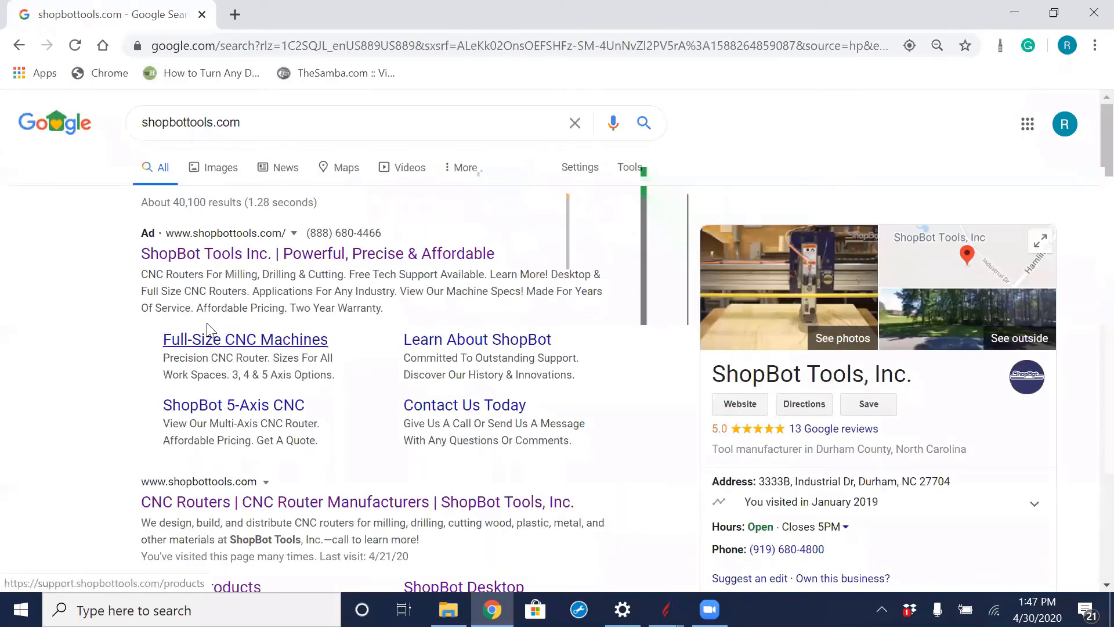
{"action": "left_click", "coordinate": [242, 255]}
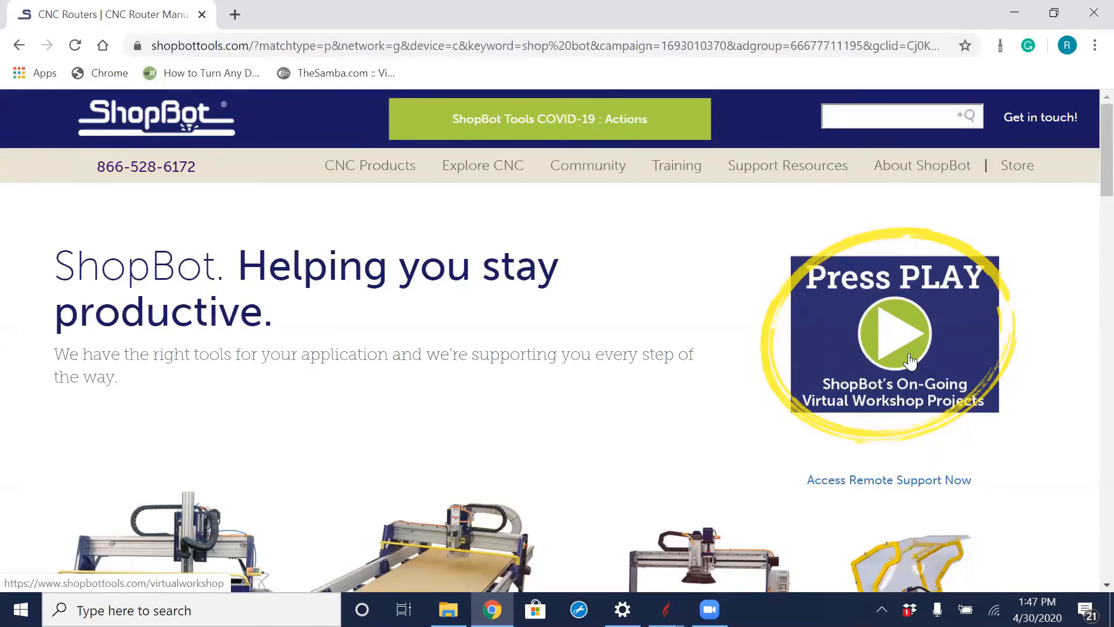
{"action": "left_click", "coordinate": [907, 360]}
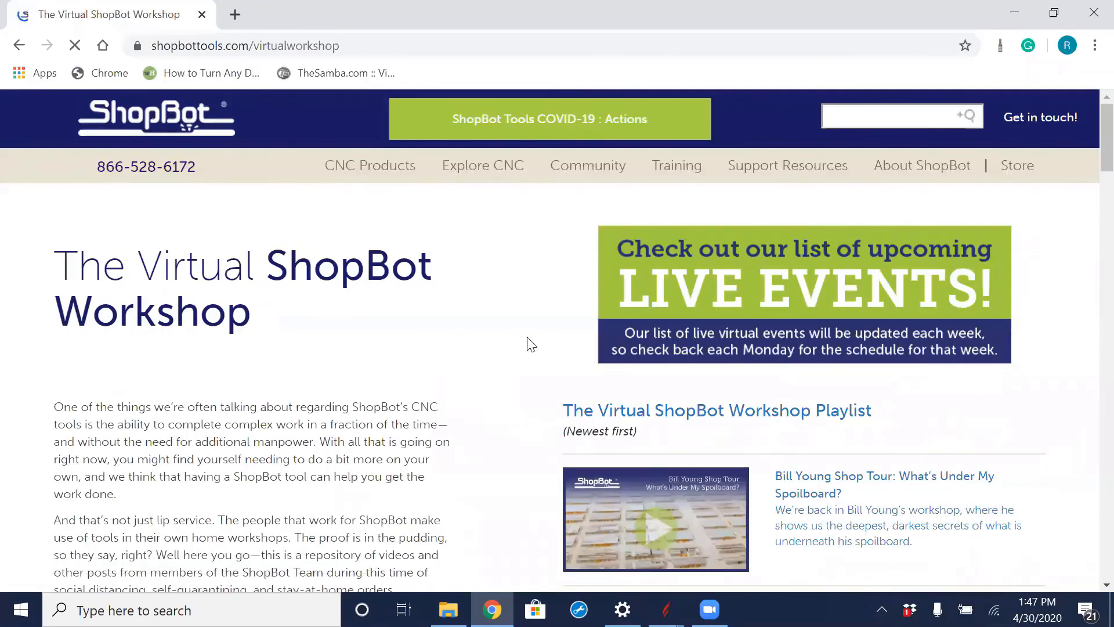
- Look through the Virtual ShopBot Workshop playlist and the week's live events listing
{"action": "scroll", "coordinate": [510, 360], "scroll_direction": "down", "scroll_amount": 3}
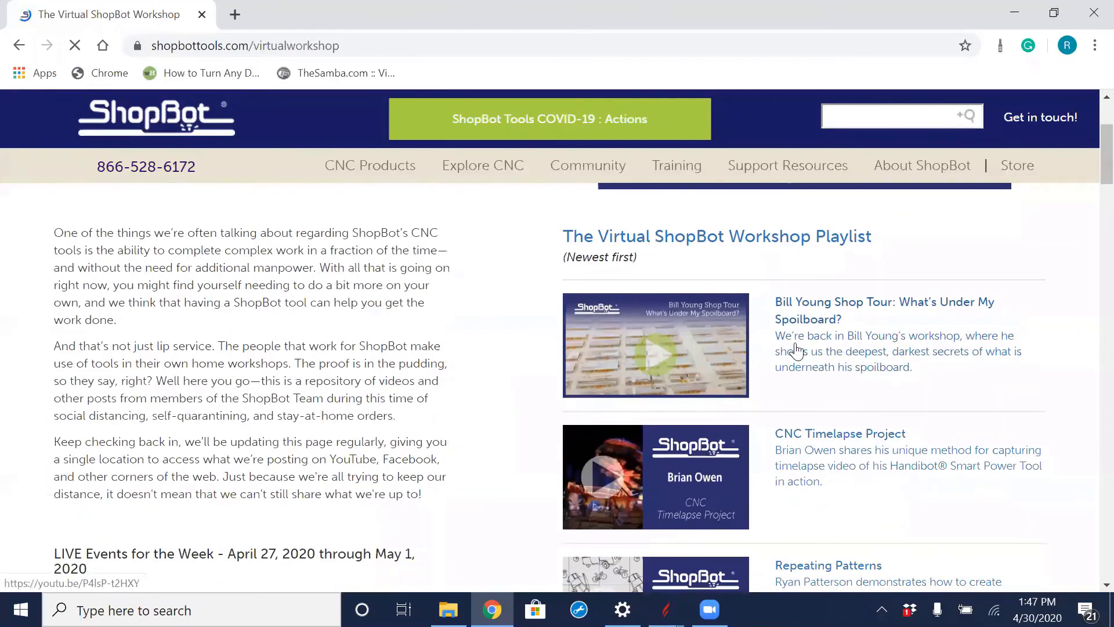
{"action": "scroll", "coordinate": [858, 348], "scroll_direction": "down", "scroll_amount": 2}
{"action": "scroll", "coordinate": [859, 350], "scroll_direction": "down", "scroll_amount": 3}
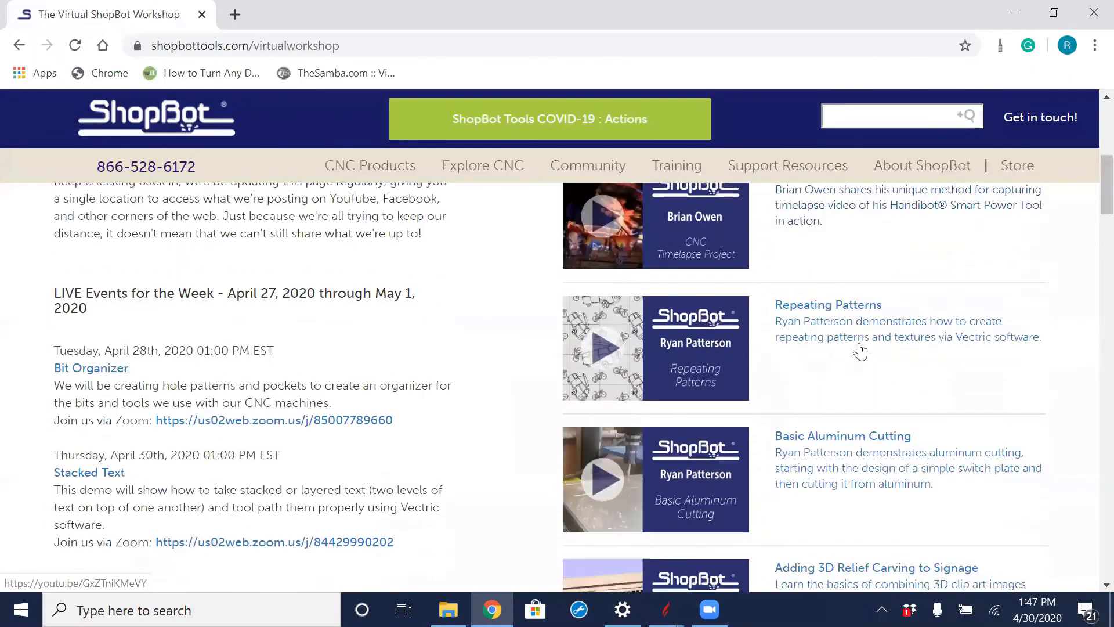
{"action": "scroll", "coordinate": [888, 343], "scroll_direction": "down", "scroll_amount": 6}
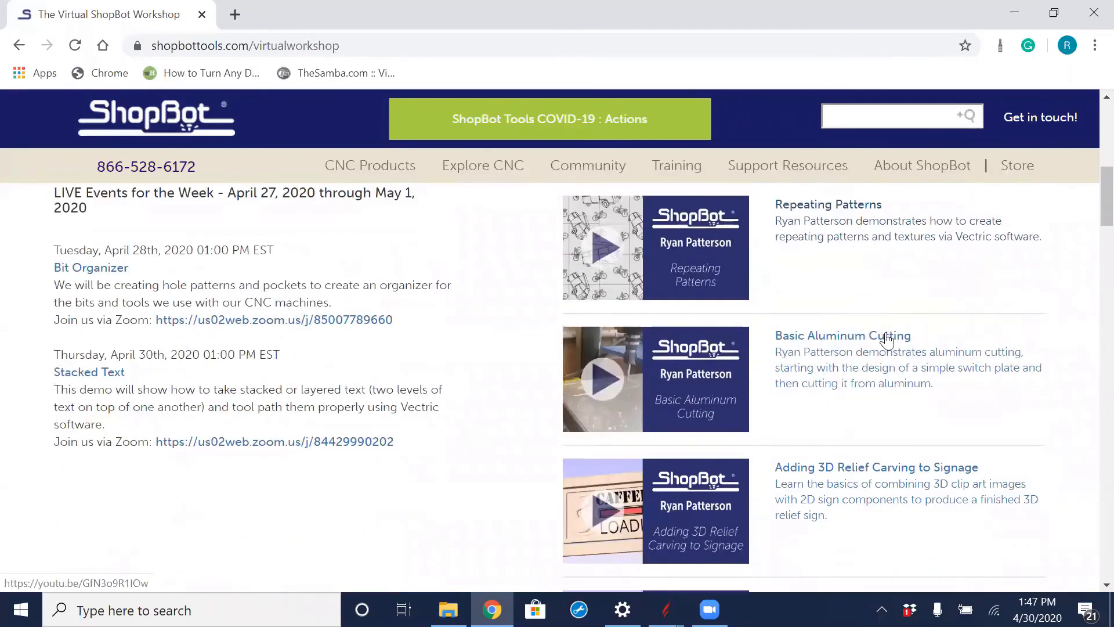
{"action": "scroll", "coordinate": [886, 336], "scroll_direction": "up", "scroll_amount": 10}
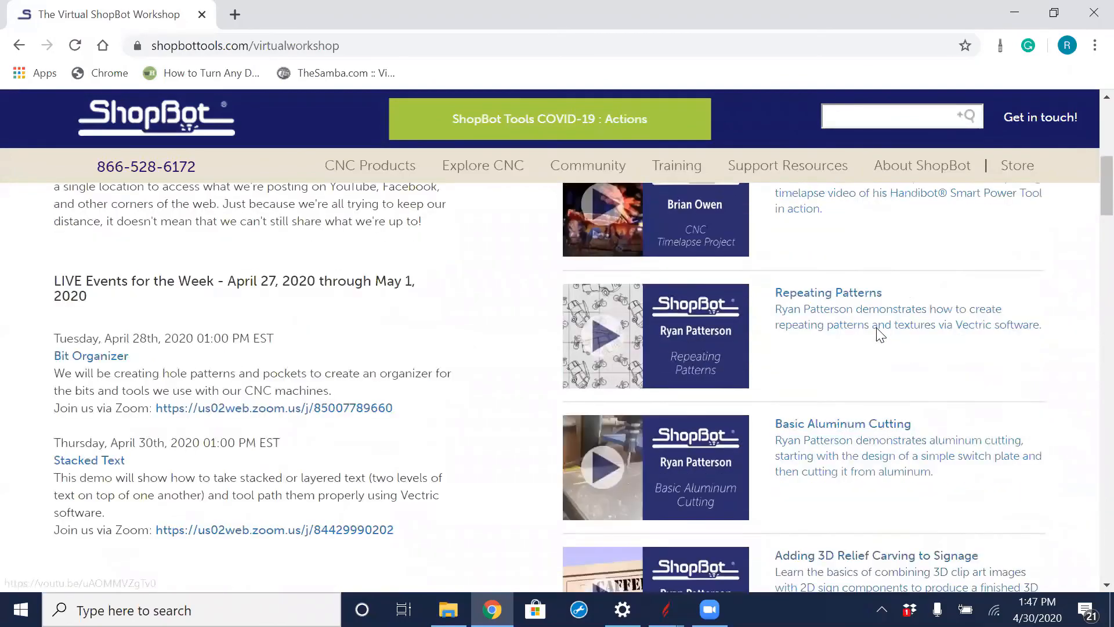
{"action": "scroll", "coordinate": [813, 347], "scroll_direction": "down", "scroll_amount": 6}
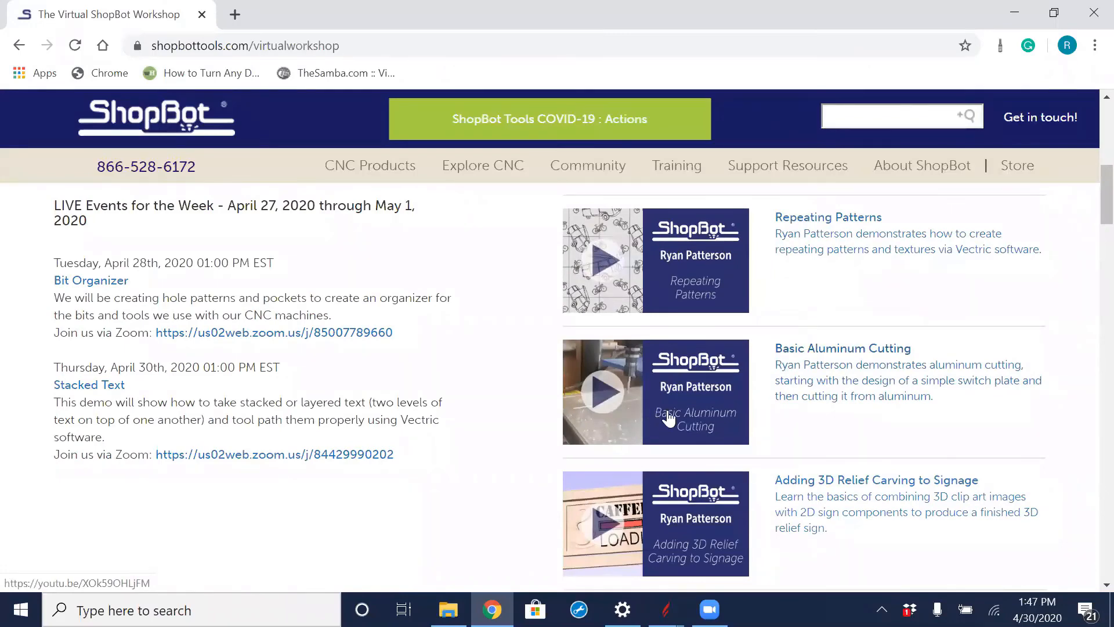
{"action": "scroll", "coordinate": [684, 402], "scroll_direction": "down", "scroll_amount": 5}
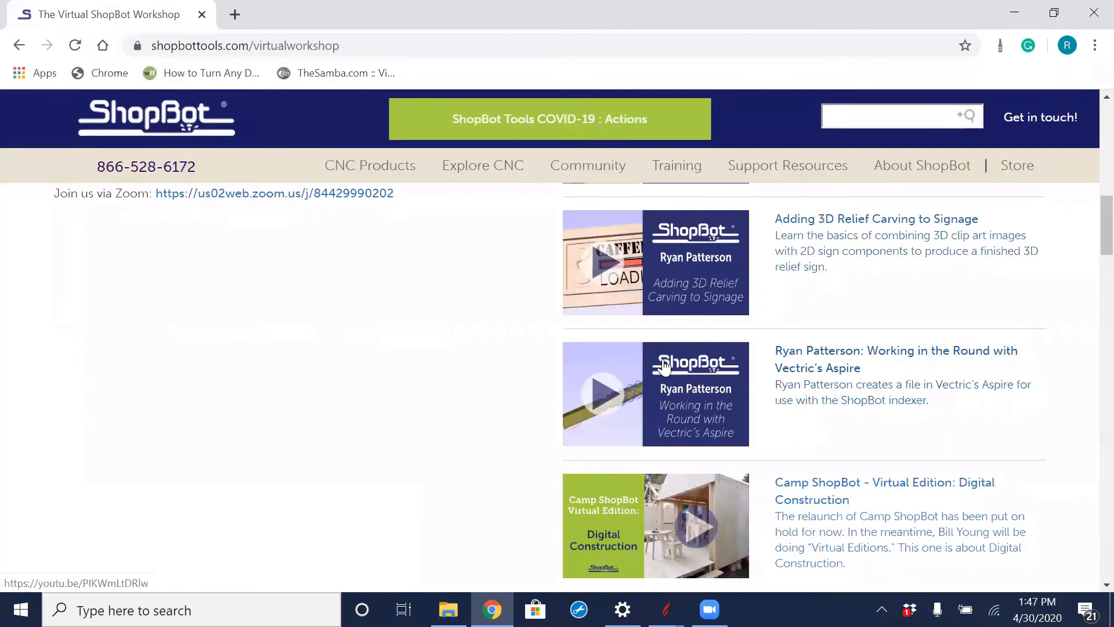
{"action": "scroll", "coordinate": [454, 409], "scroll_direction": "up", "scroll_amount": 8}
{"action": "scroll", "coordinate": [454, 409], "scroll_direction": "up", "scroll_amount": 4}
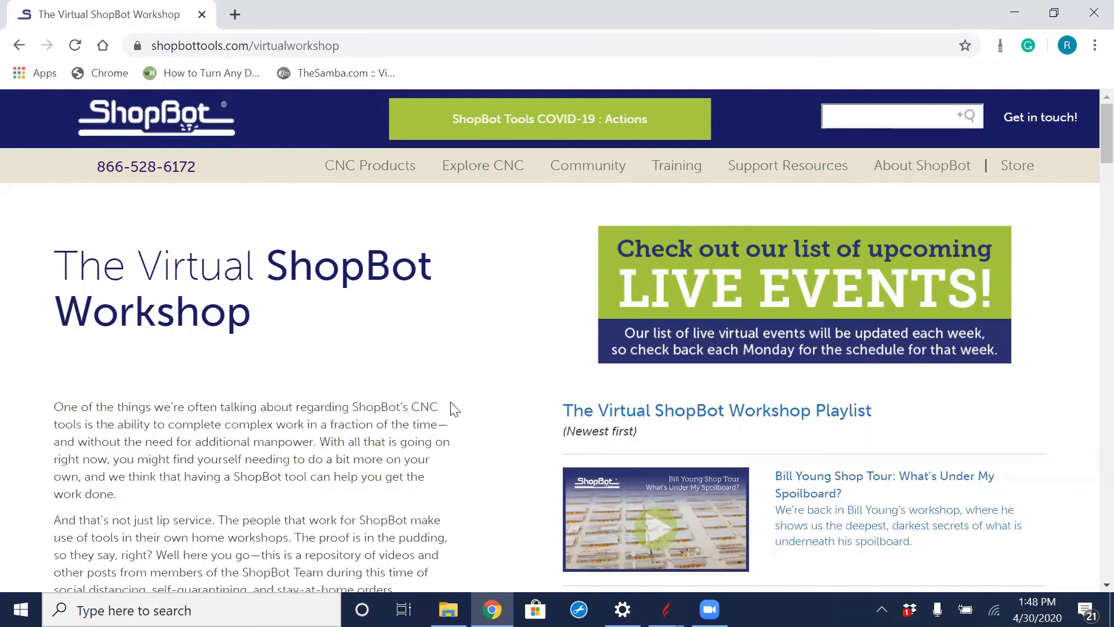
- Switch back to the layered FAMILY sign file in Aspire and show only the Top toolpath, leaving Top [Clear] hidden
{"action": "mouse_move", "coordinate": [665, 609]}
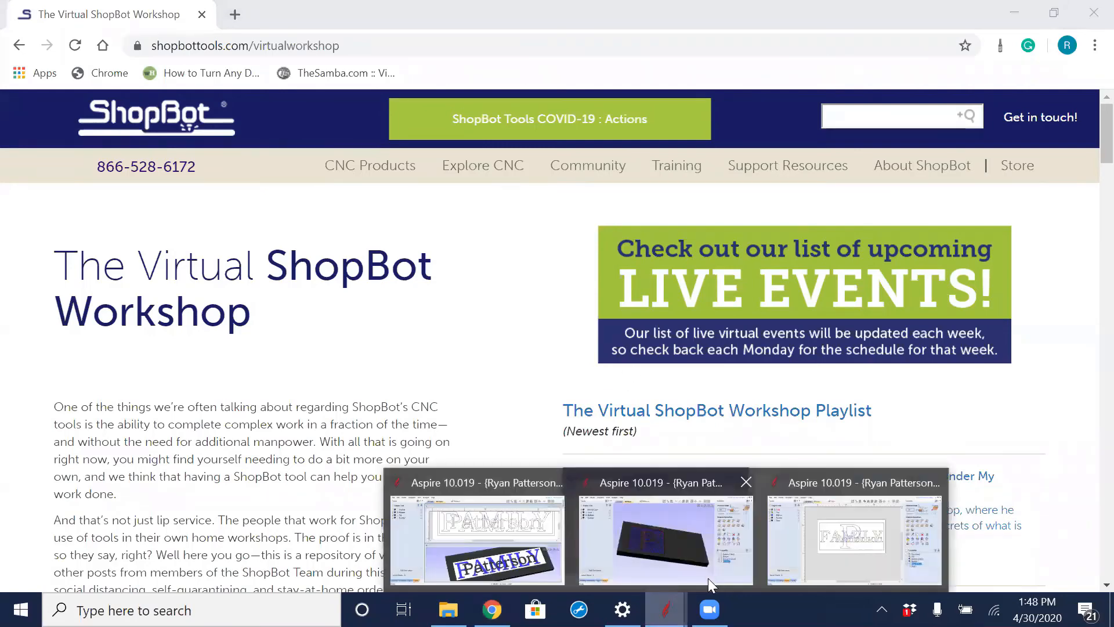
{"action": "mouse_move", "coordinate": [690, 534]}
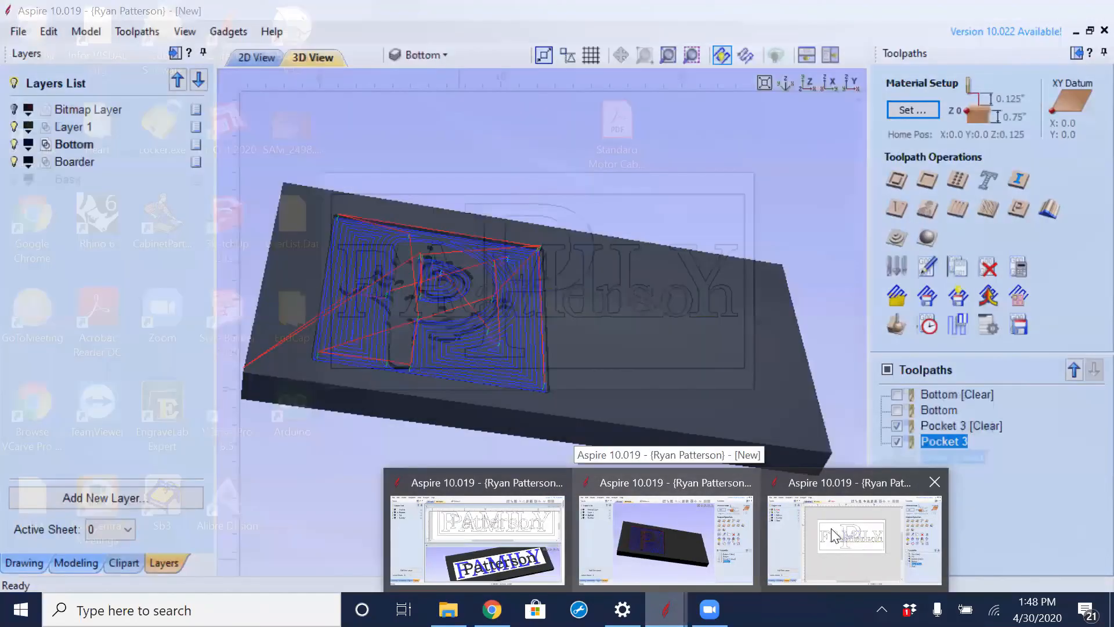
{"action": "left_click", "coordinate": [836, 534]}
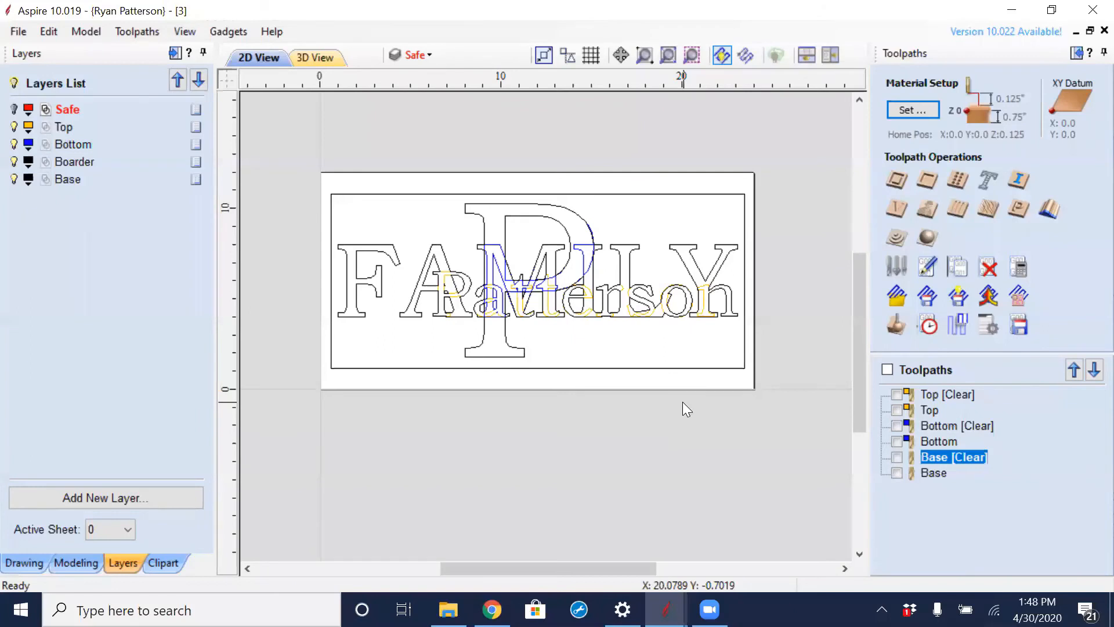
{"action": "left_click", "coordinate": [897, 396]}
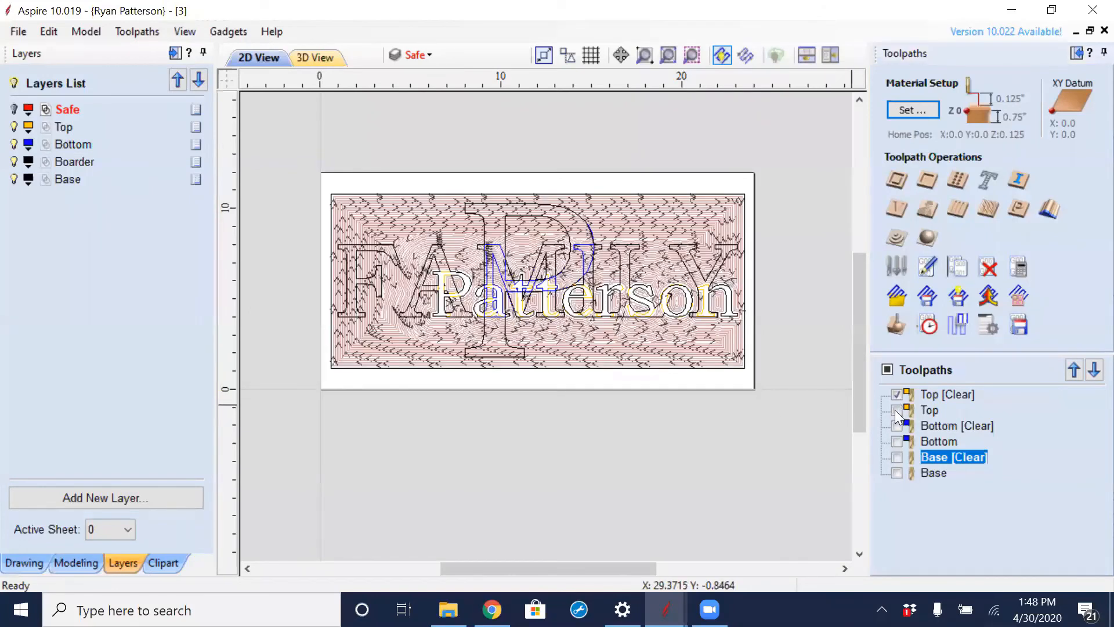
{"action": "left_click", "coordinate": [897, 396]}
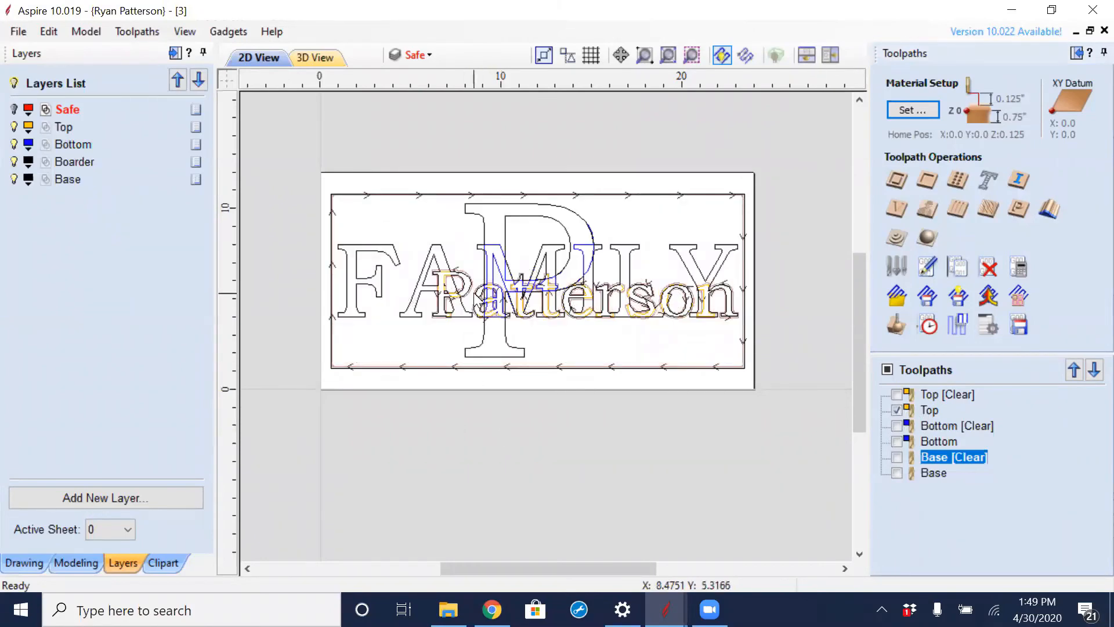
- Hide the Boarder, Base and Bottom layers and change the 2D toolpath drawing style from wireframe to solid
{"action": "scroll", "coordinate": [499, 289], "scroll_direction": "up", "scroll_amount": 5}
{"action": "scroll", "coordinate": [459, 272], "scroll_direction": "up", "scroll_amount": 2}
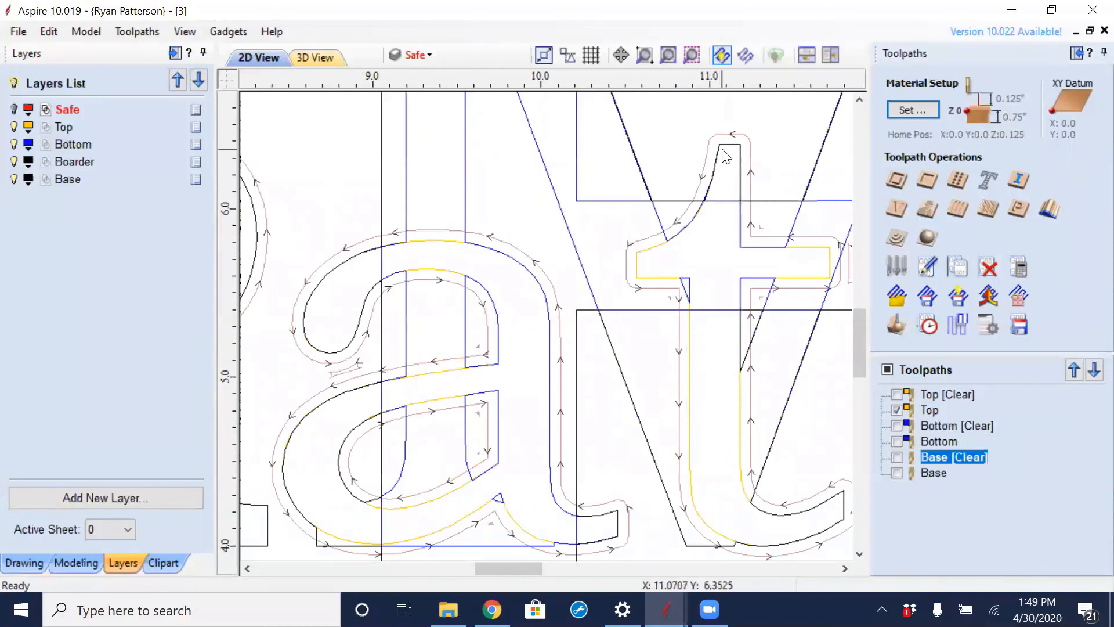
{"action": "left_click", "coordinate": [14, 163]}
{"action": "left_click", "coordinate": [13, 179]}
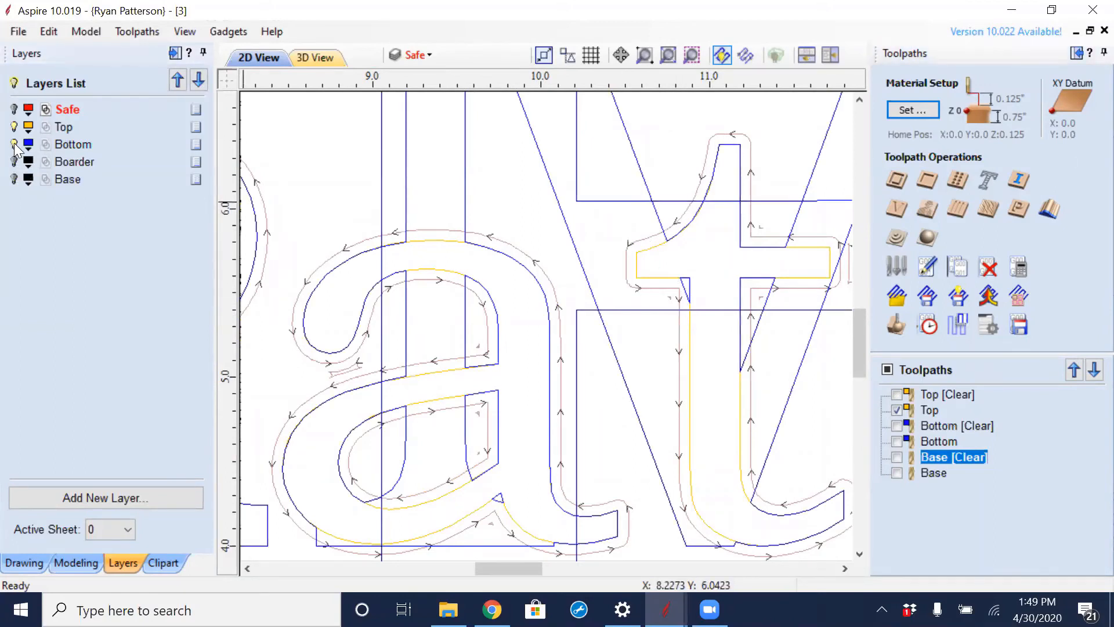
{"action": "left_click", "coordinate": [13, 144]}
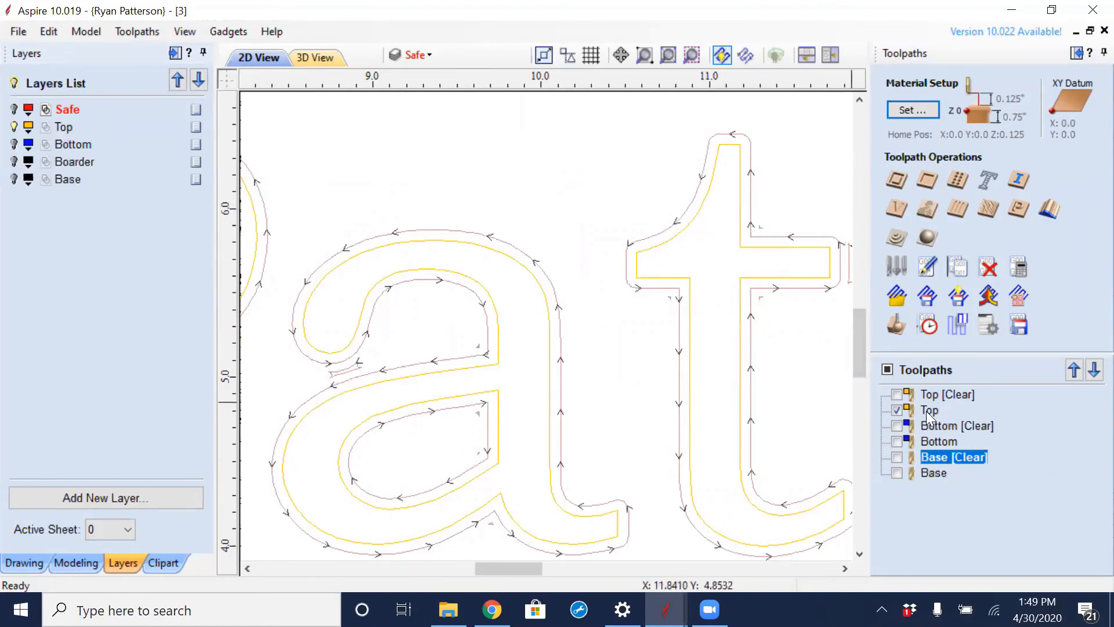
{"action": "mouse_move", "coordinate": [912, 399]}
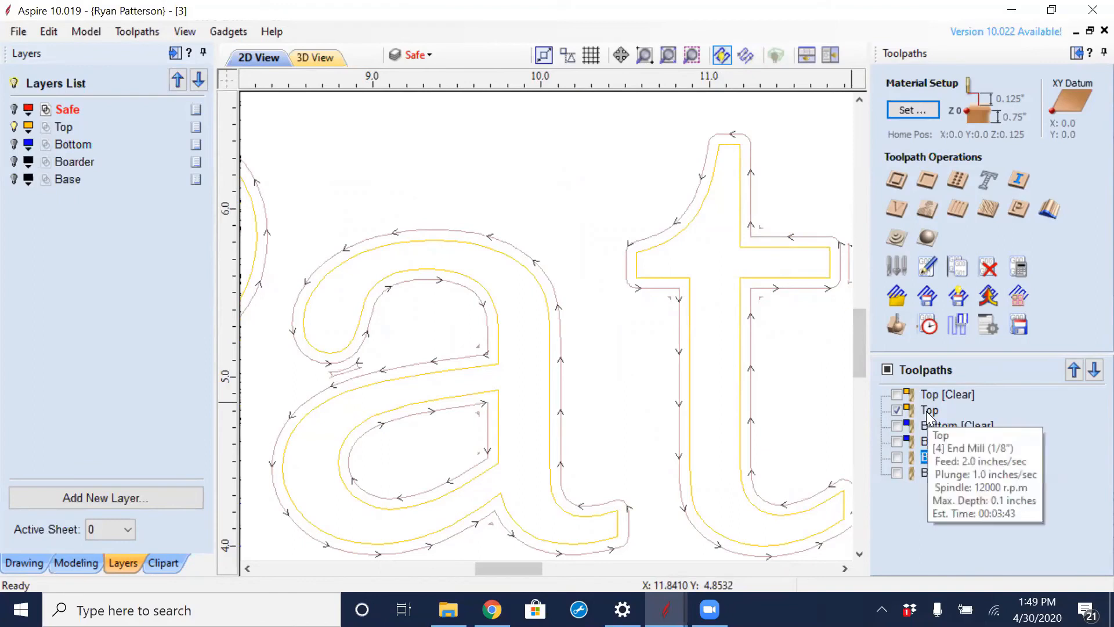
{"action": "left_click", "coordinate": [745, 55]}
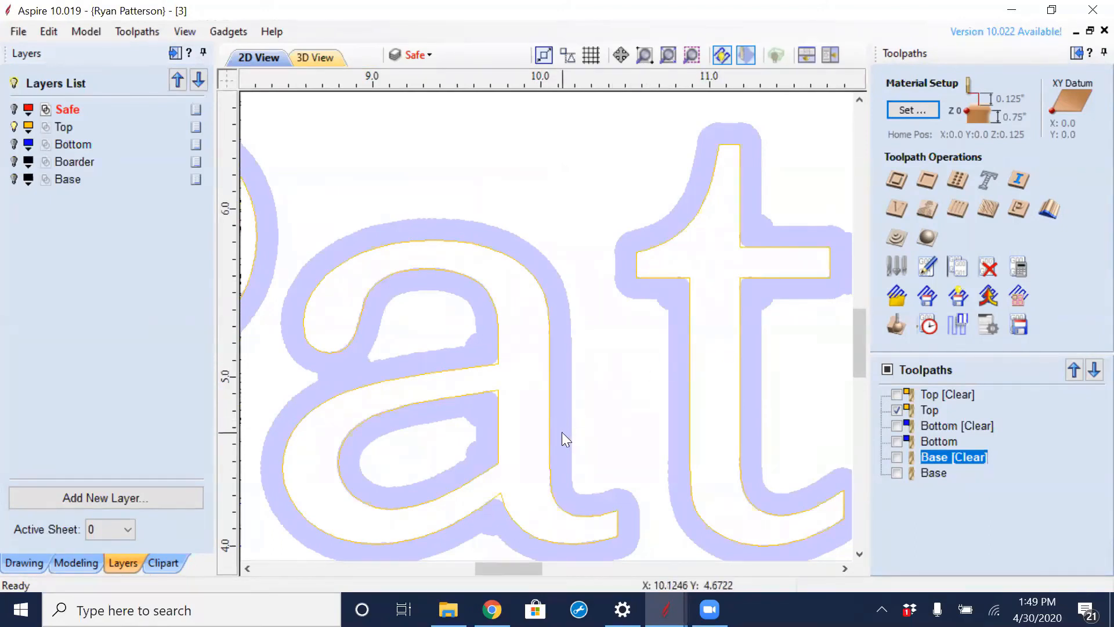
- Examine how closely the solid Top toolpath follows the surname's letters, especially the tight inside corners of the final n
{"action": "middle_click_drag", "start_coordinate": [424, 398], "coordinate": [770, 361]}
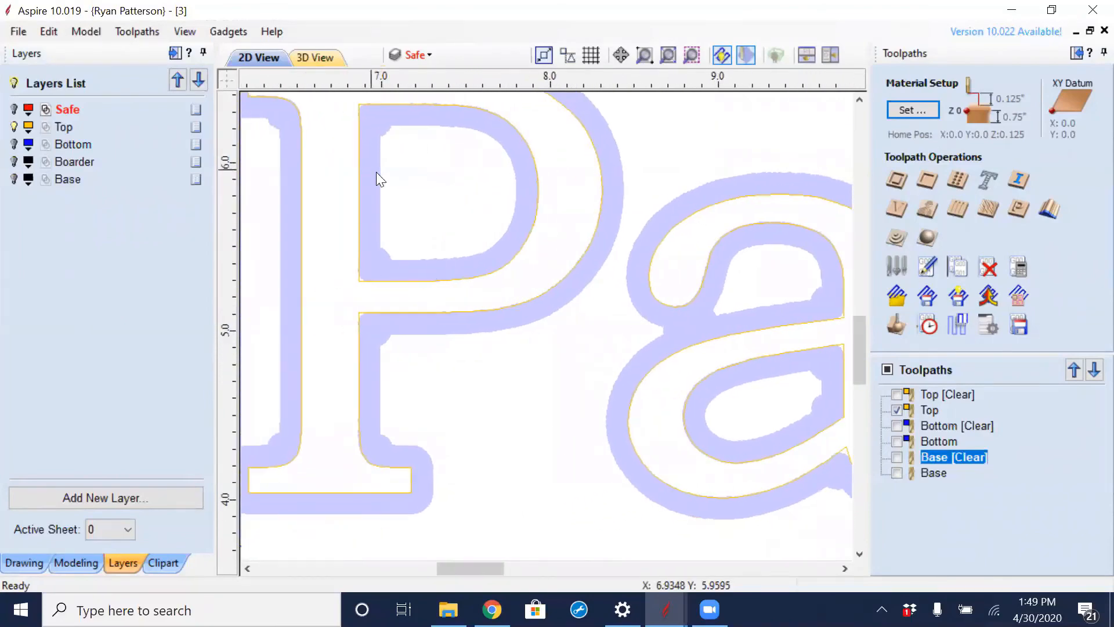
{"action": "middle_click_drag", "start_coordinate": [376, 172], "coordinate": [572, 259]}
{"action": "scroll", "coordinate": [572, 258], "scroll_direction": "down", "scroll_amount": 6}
{"action": "middle_click_drag", "start_coordinate": [781, 352], "coordinate": [390, 322]}
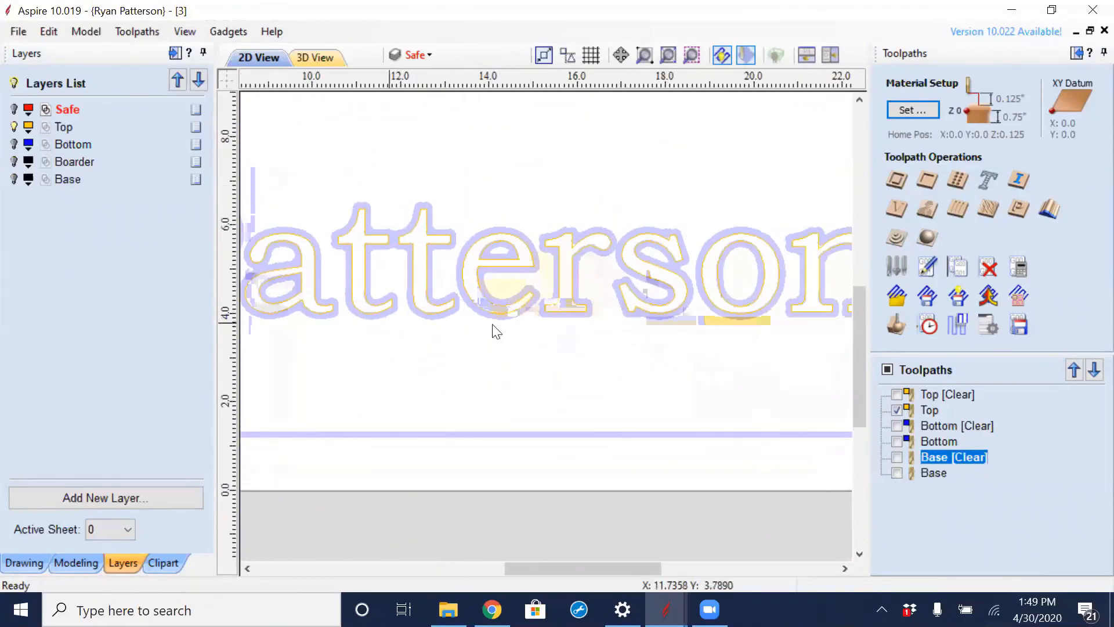
{"action": "middle_click_drag", "start_coordinate": [619, 358], "coordinate": [386, 358]}
{"action": "scroll", "coordinate": [476, 244], "scroll_direction": "up", "scroll_amount": 6}
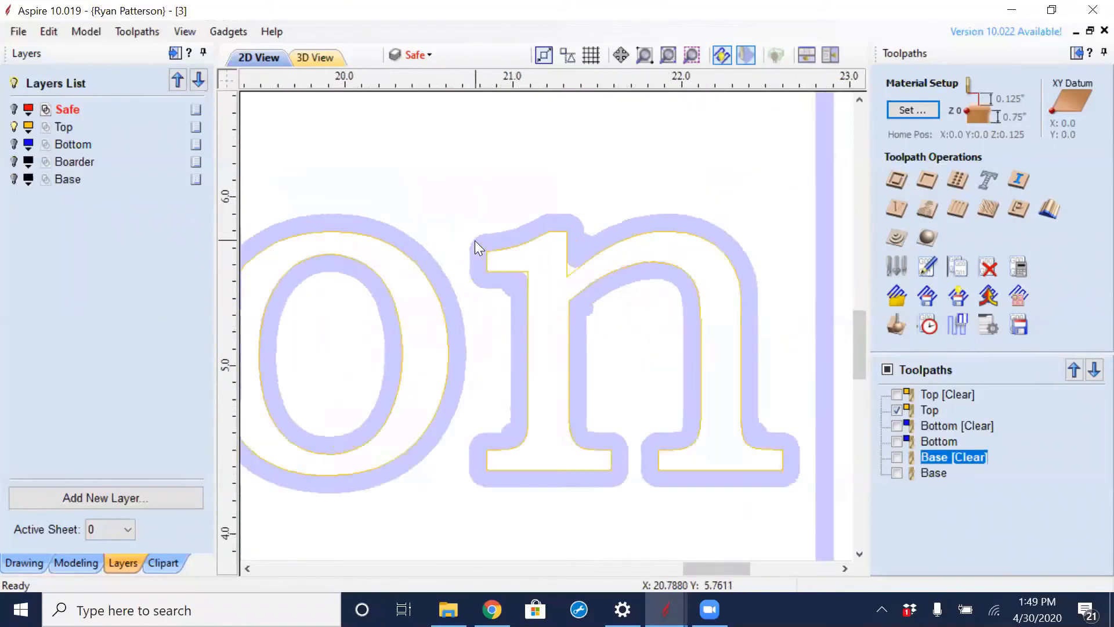
{"action": "scroll", "coordinate": [475, 240], "scroll_direction": "up", "scroll_amount": 4}
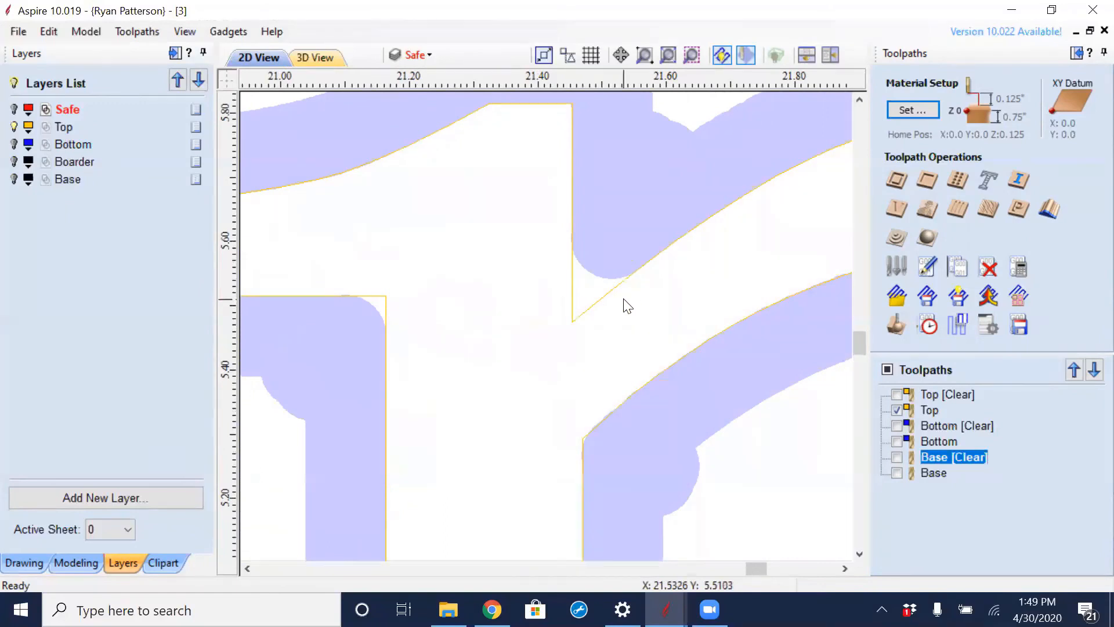
{"action": "scroll", "coordinate": [627, 306], "scroll_direction": "down", "scroll_amount": 1}
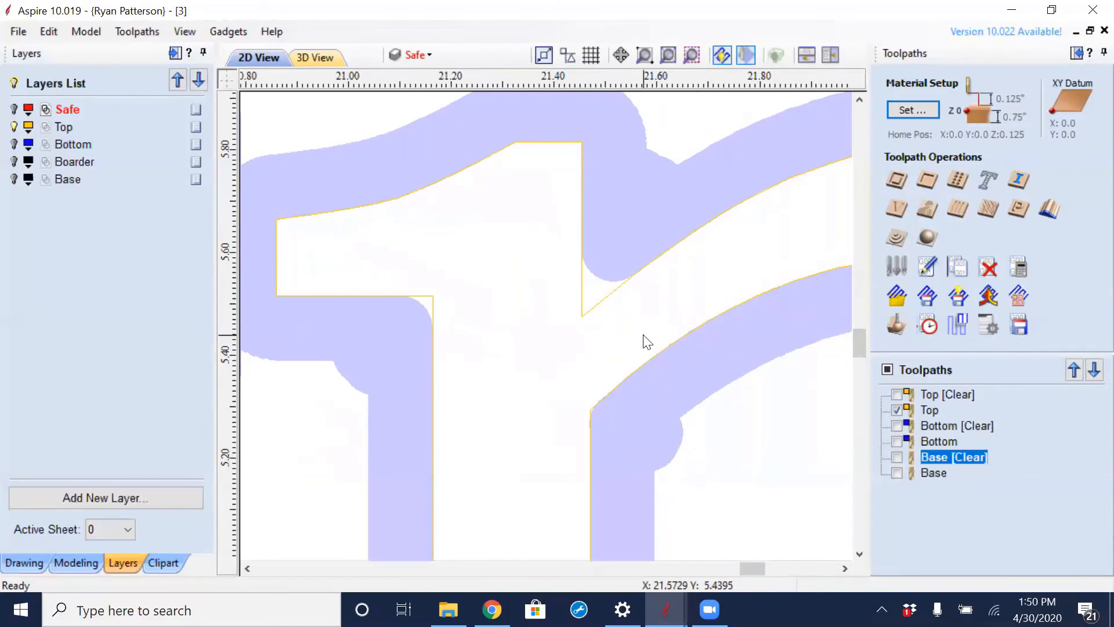
{"action": "scroll", "coordinate": [642, 334], "scroll_direction": "down", "scroll_amount": 8}
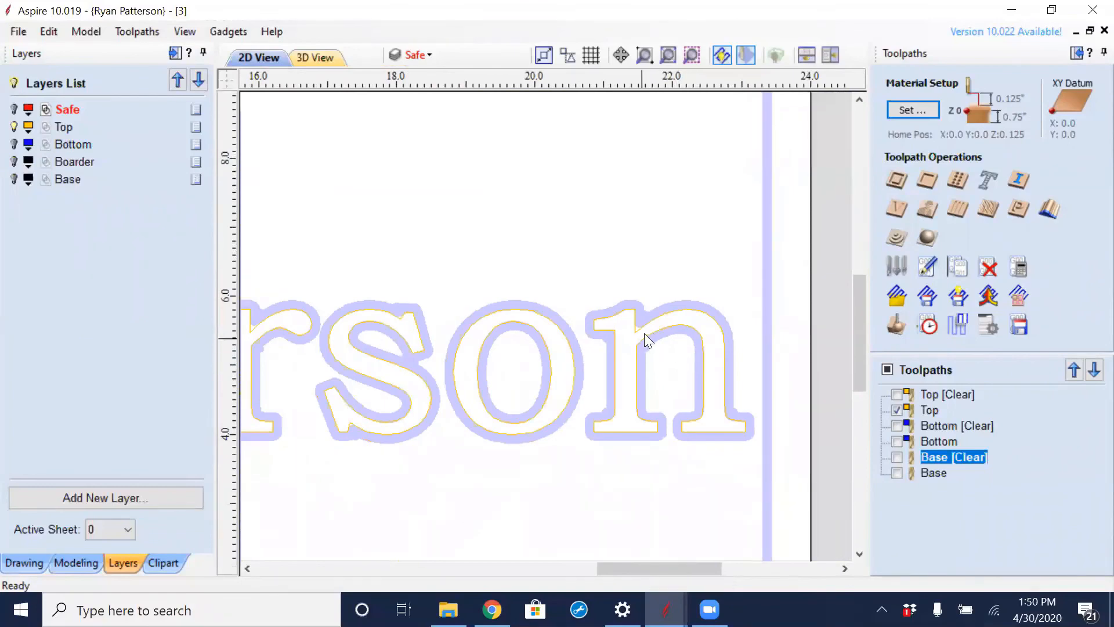
{"action": "scroll", "coordinate": [645, 330], "scroll_direction": "up", "scroll_amount": 4}
{"action": "scroll", "coordinate": [622, 366], "scroll_direction": "down", "scroll_amount": 4}
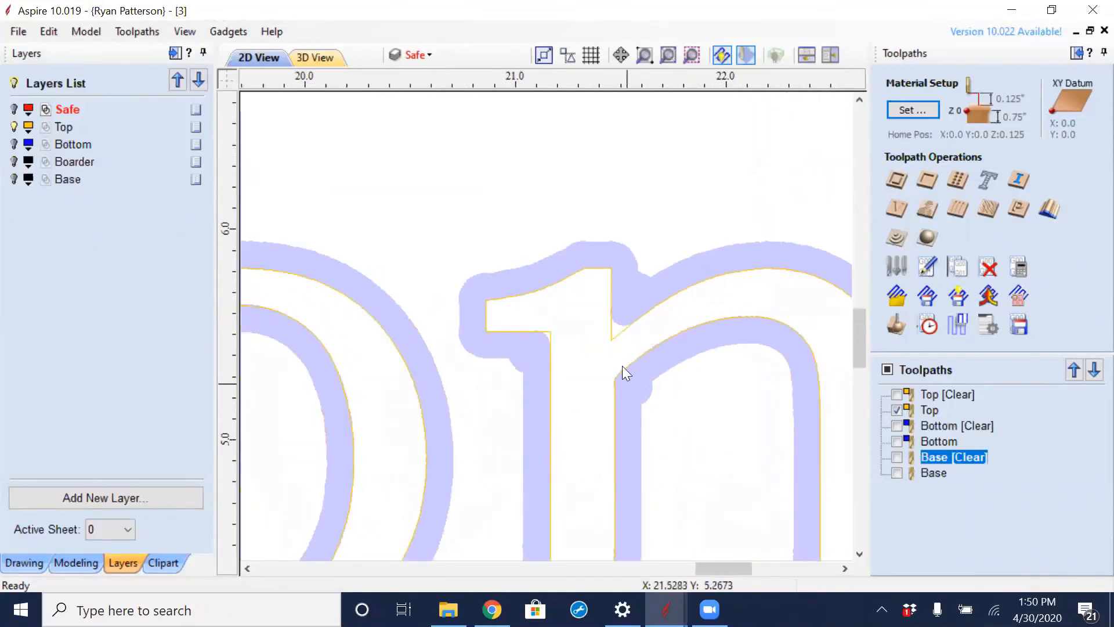
{"action": "scroll", "coordinate": [591, 394], "scroll_direction": "down", "scroll_amount": 5}
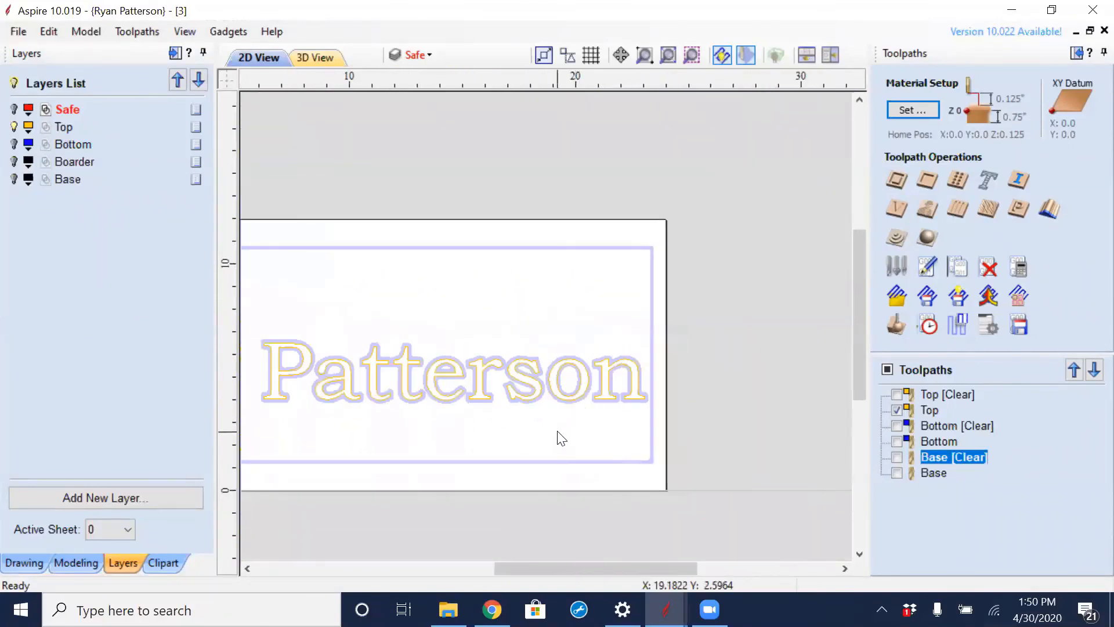
{"action": "middle_click_drag", "start_coordinate": [505, 445], "coordinate": [545, 415]}
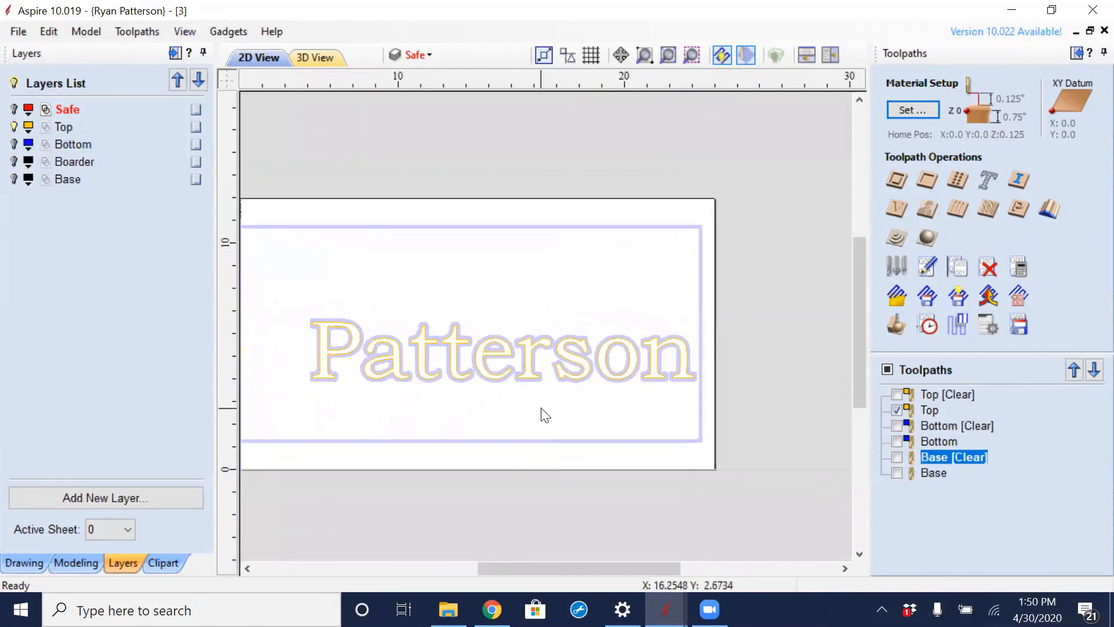
- Start a 2D Profile toolpath on the outside of the surname letters and set its cut depth to 0.1 inches
{"action": "left_click", "coordinate": [929, 411]}
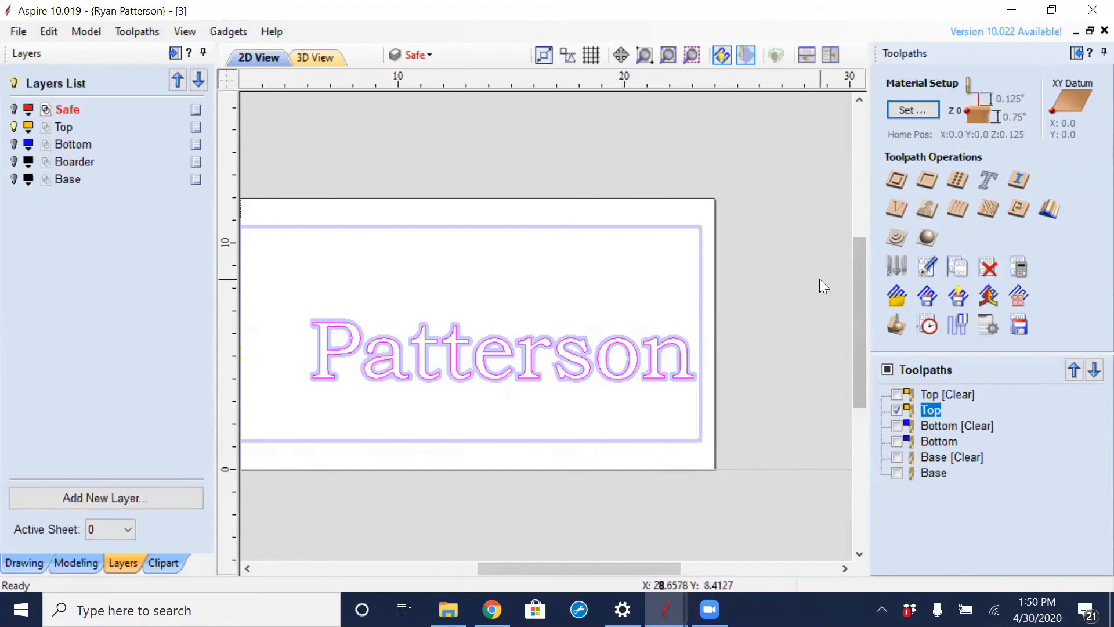
{"action": "left_click", "coordinate": [455, 307]}
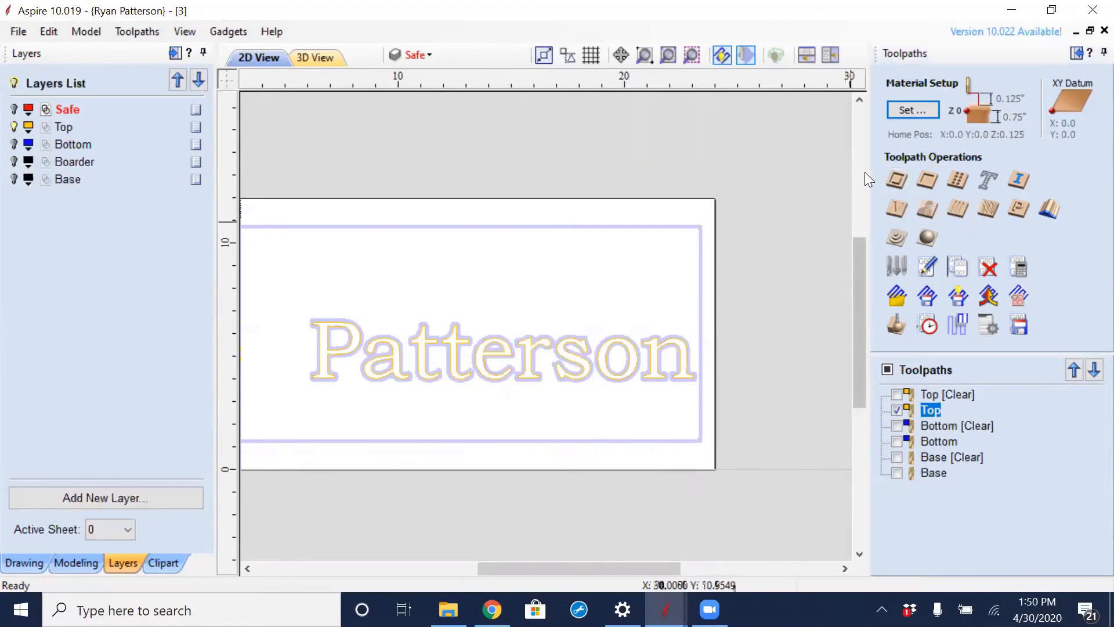
{"action": "left_click", "coordinate": [896, 181]}
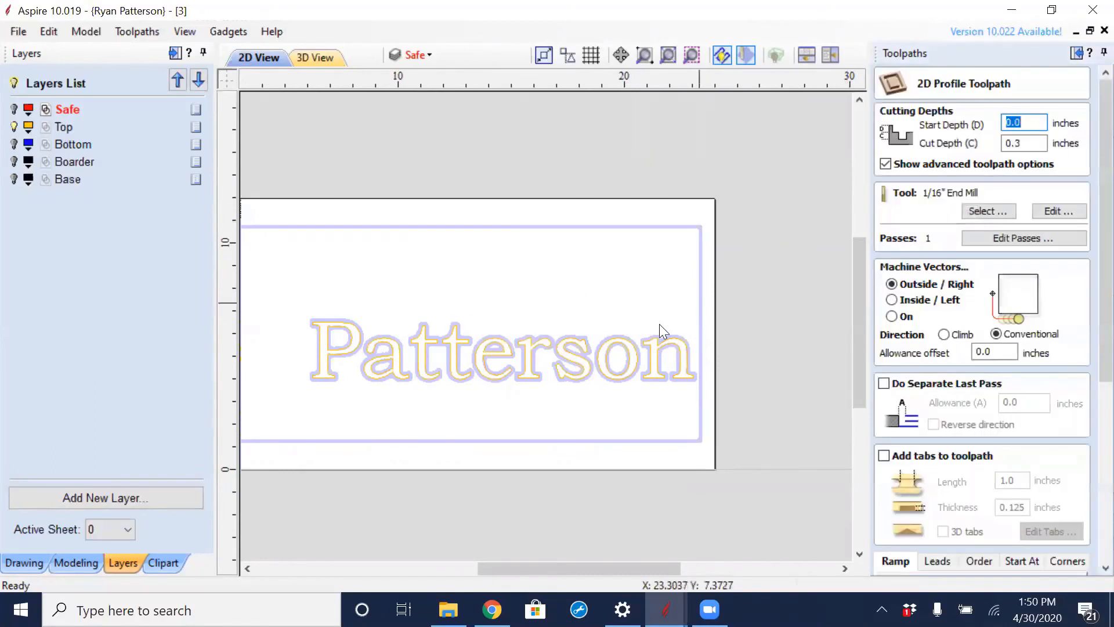
{"action": "left_click", "coordinate": [570, 370]}
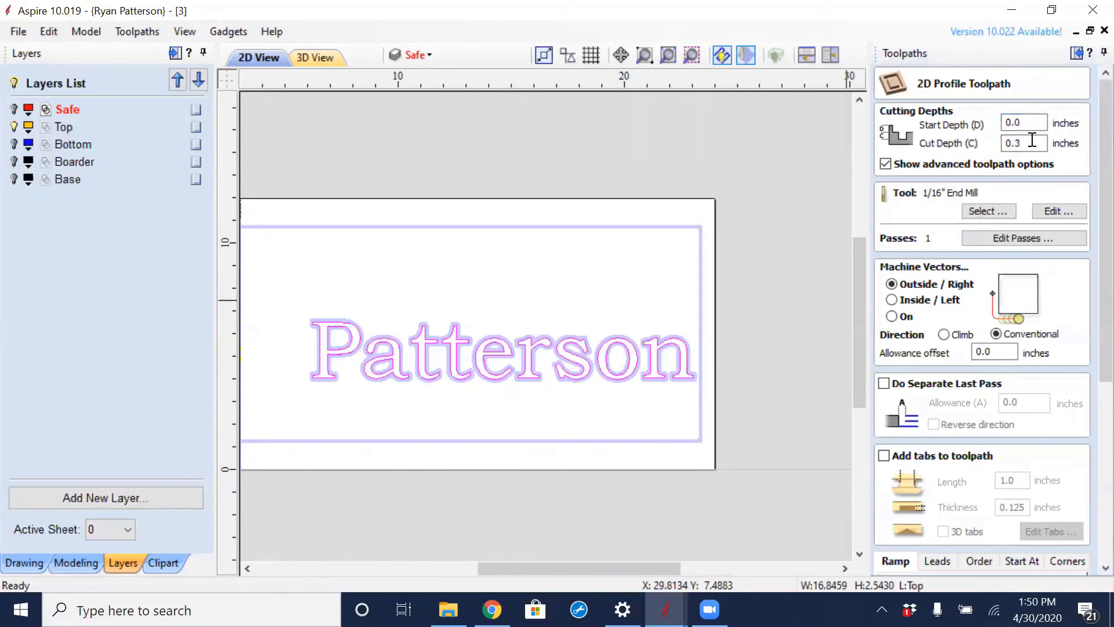
{"action": "left_click_drag", "start_coordinate": [1032, 142], "coordinate": [938, 148]}
{"action": "type", "text": ".1"}
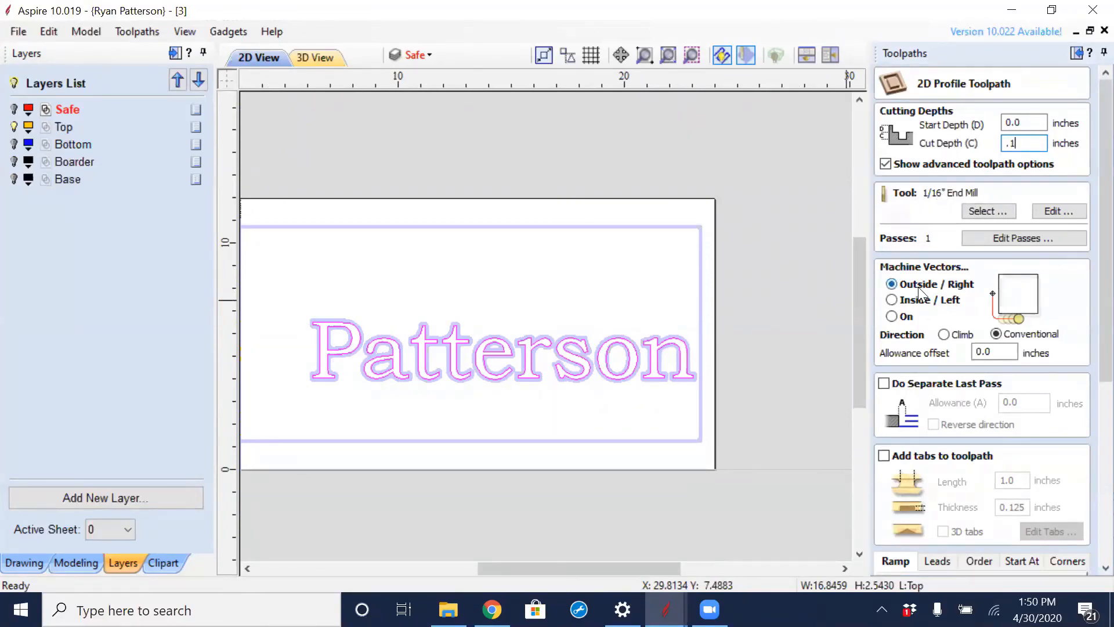
- Name the profile toolpath Top_Clean and calculate it
{"action": "left_click_drag", "start_coordinate": [1105, 264], "coordinate": [1086, 468]}
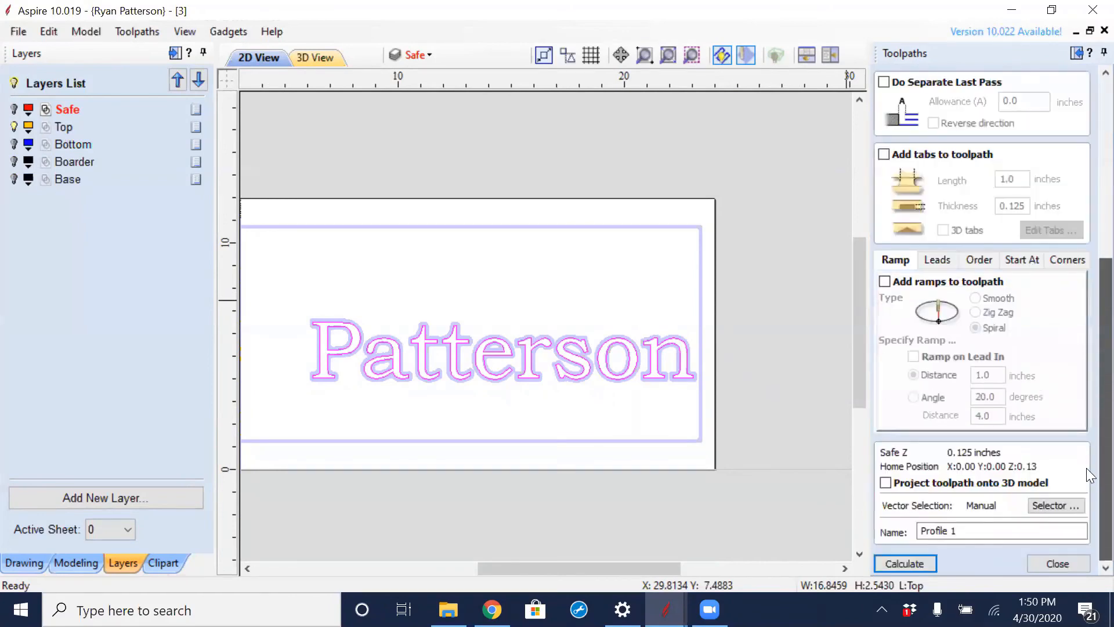
{"action": "left_click_drag", "start_coordinate": [972, 529], "coordinate": [888, 522]}
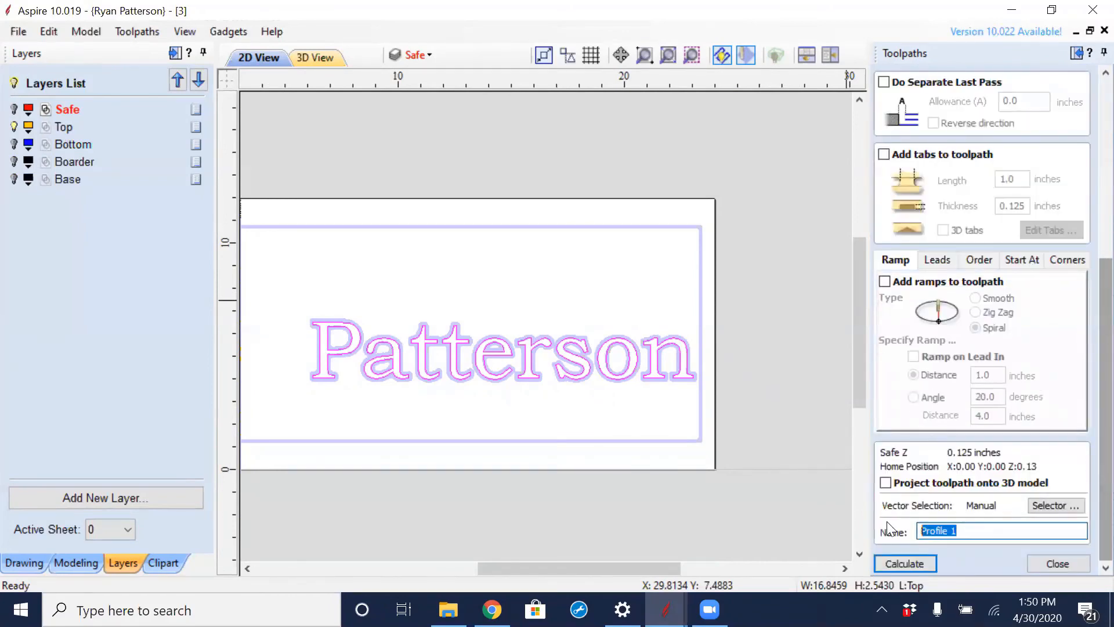
{"action": "type", "text": "Top_Clean"}
{"action": "left_click", "coordinate": [919, 564]}
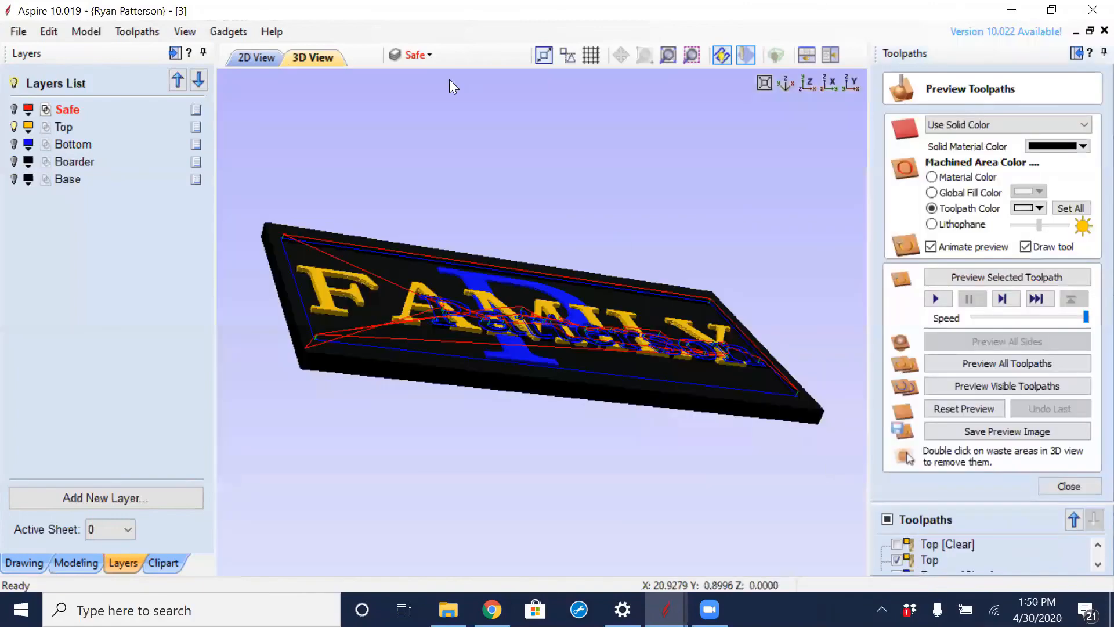
- Return to the 2D view, hide the Top toolpath so only Top_Clean is drawn, and close the toolpath preview settings
{"action": "left_click", "coordinate": [256, 57]}
{"action": "scroll", "coordinate": [579, 362], "scroll_direction": "up", "scroll_amount": 5}
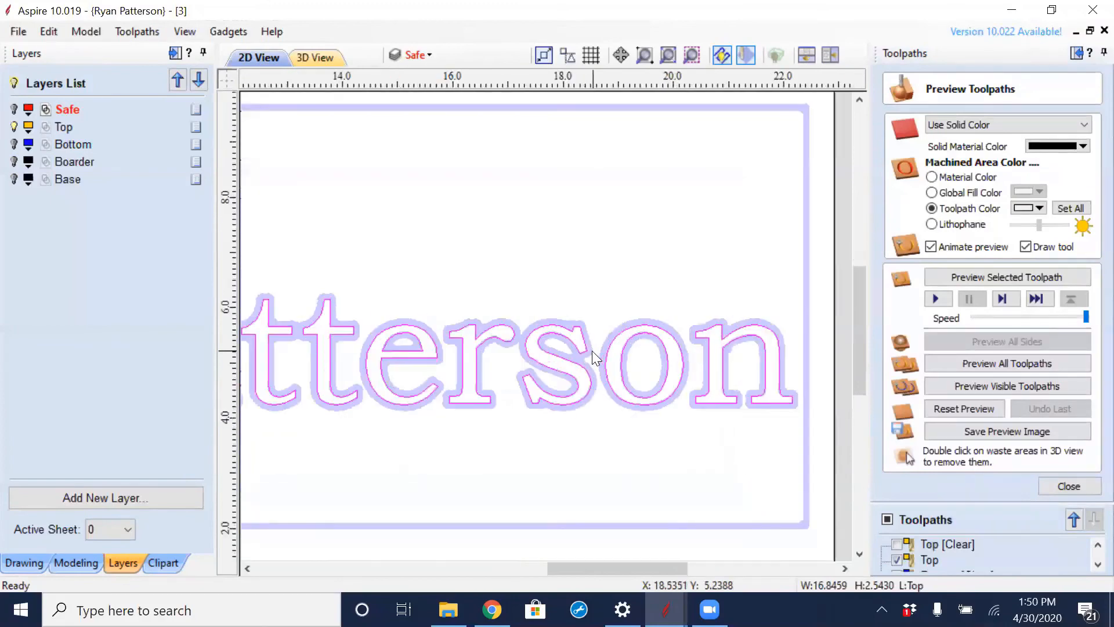
{"action": "scroll", "coordinate": [541, 308], "scroll_direction": "up", "scroll_amount": 2}
{"action": "scroll", "coordinate": [552, 299], "scroll_direction": "up", "scroll_amount": 2}
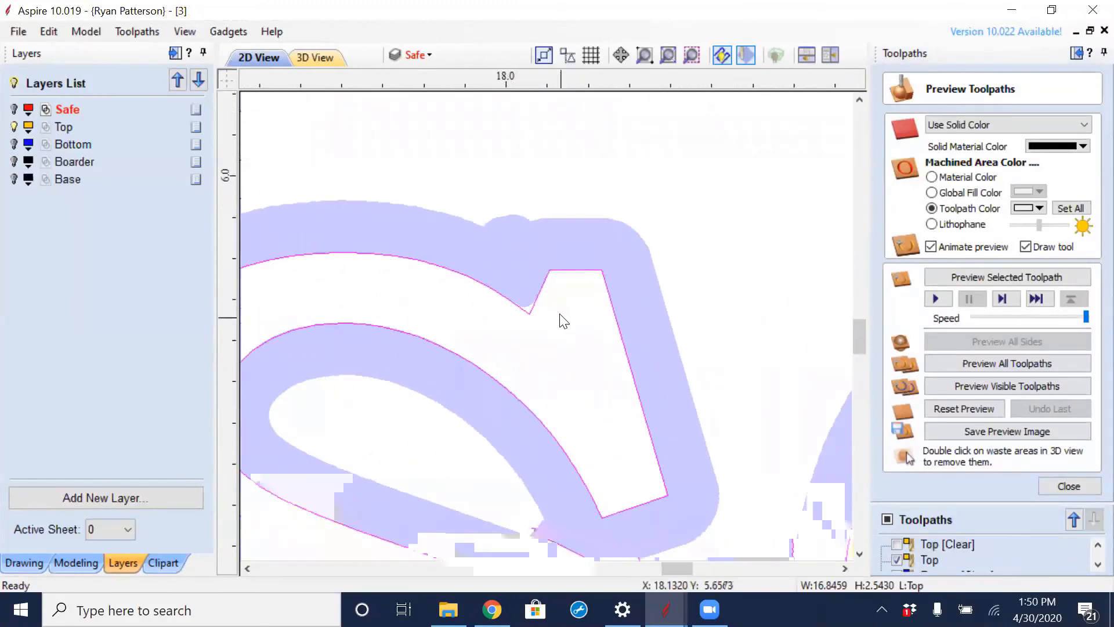
{"action": "left_click", "coordinate": [1091, 563]}
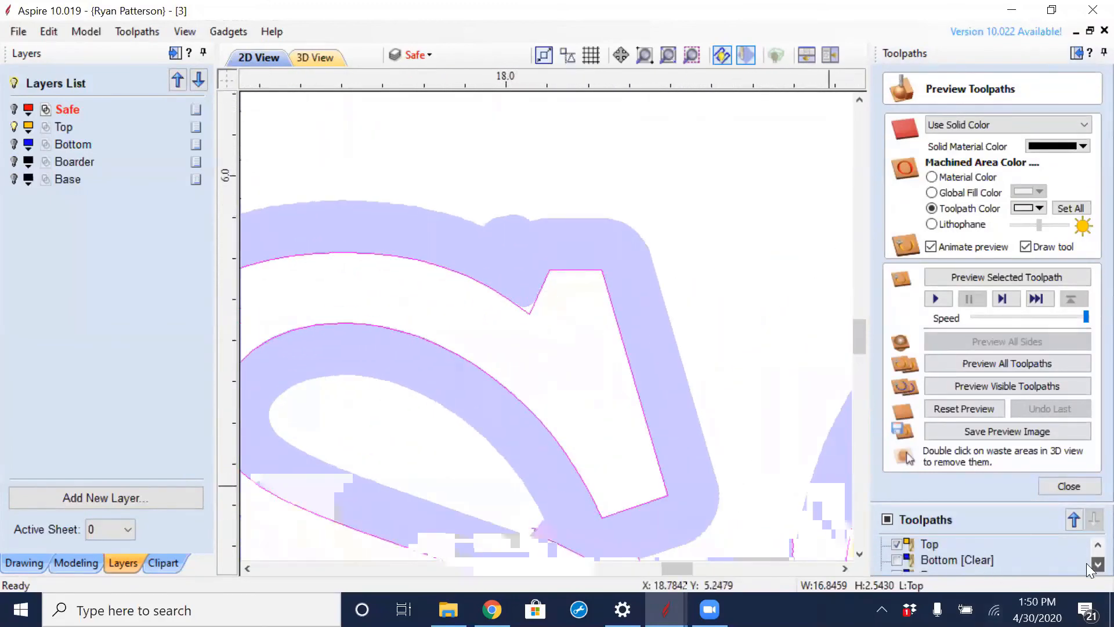
{"action": "left_click", "coordinate": [1091, 564]}
{"action": "left_click", "coordinate": [1091, 549]}
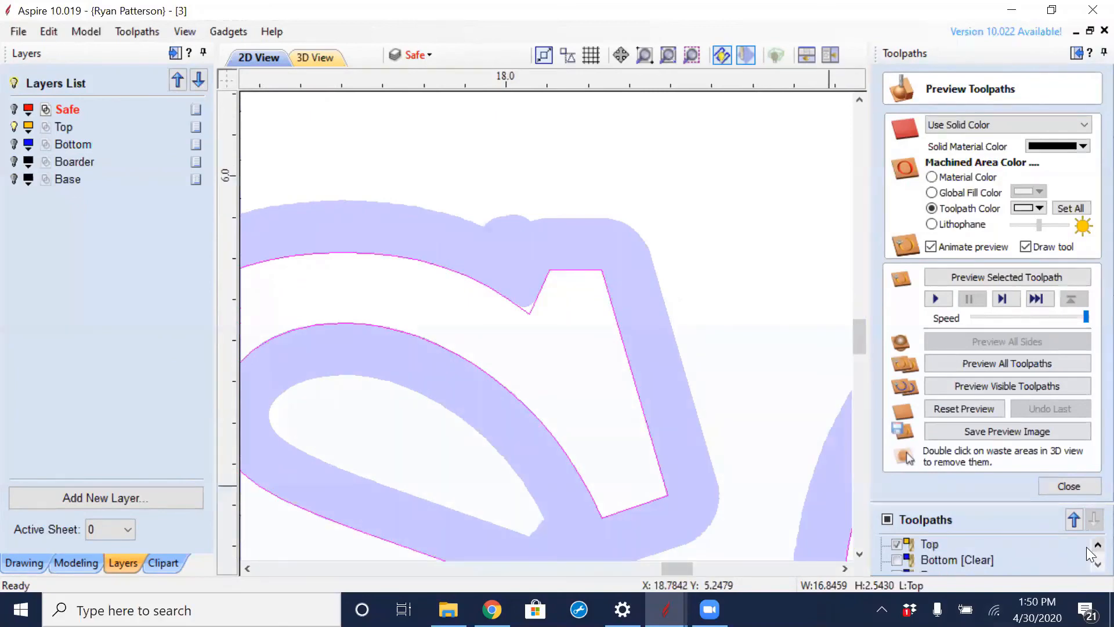
{"action": "left_click", "coordinate": [897, 543]}
{"action": "scroll", "coordinate": [509, 296], "scroll_direction": "down", "scroll_amount": 5}
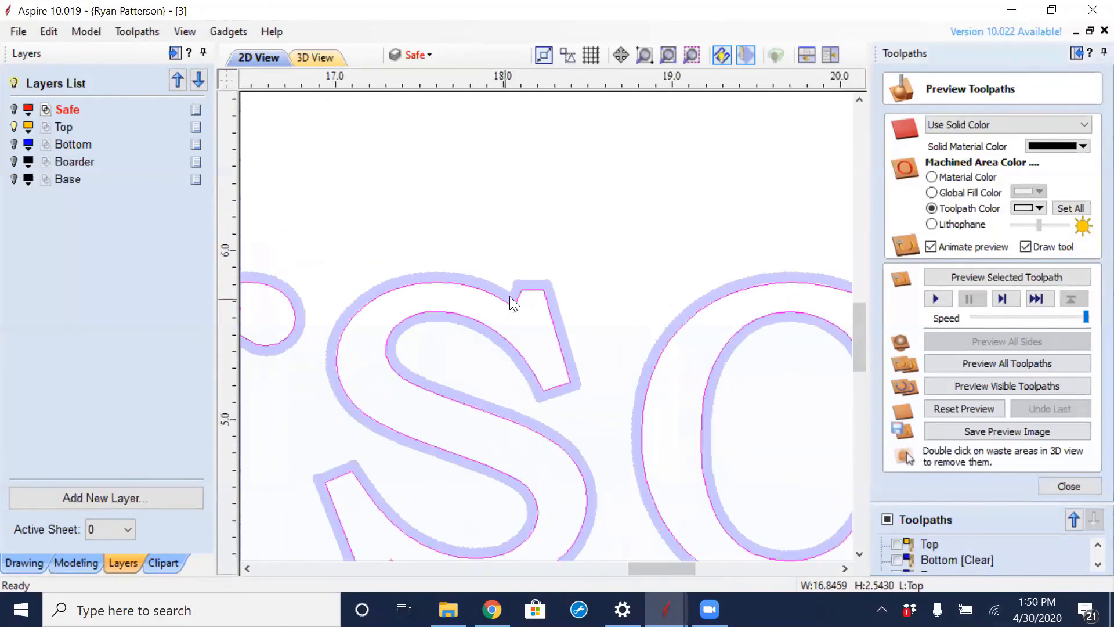
{"action": "left_click", "coordinate": [1086, 486]}
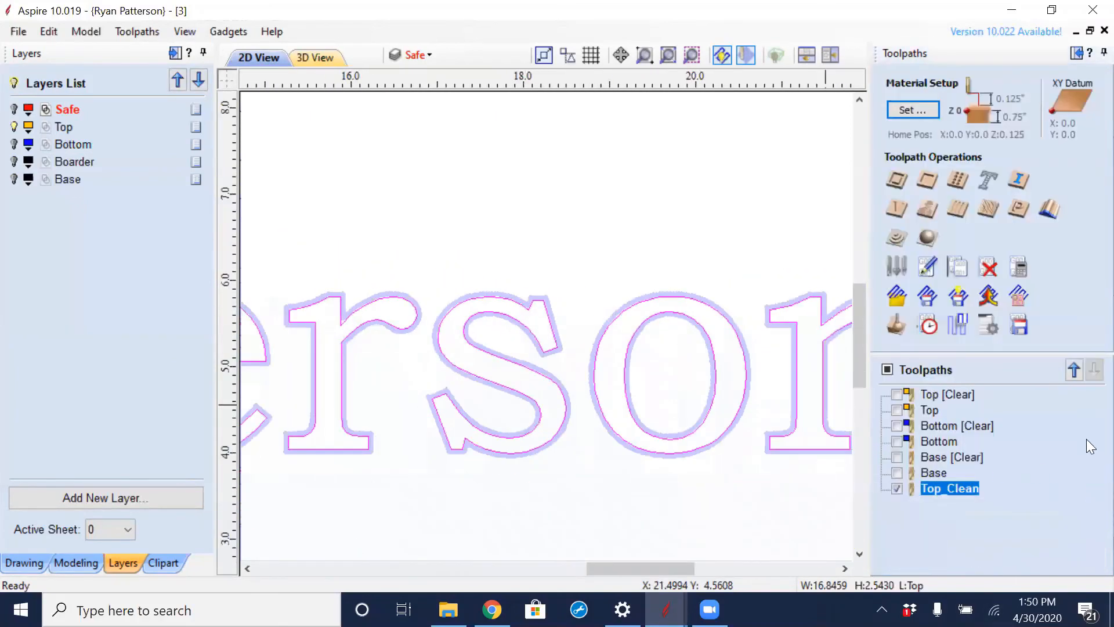
- Compare the Top_Clean and Top toolpaths at the sharp notch on the upper end of the letter s
{"action": "scroll", "coordinate": [548, 312], "scroll_direction": "up", "scroll_amount": 5}
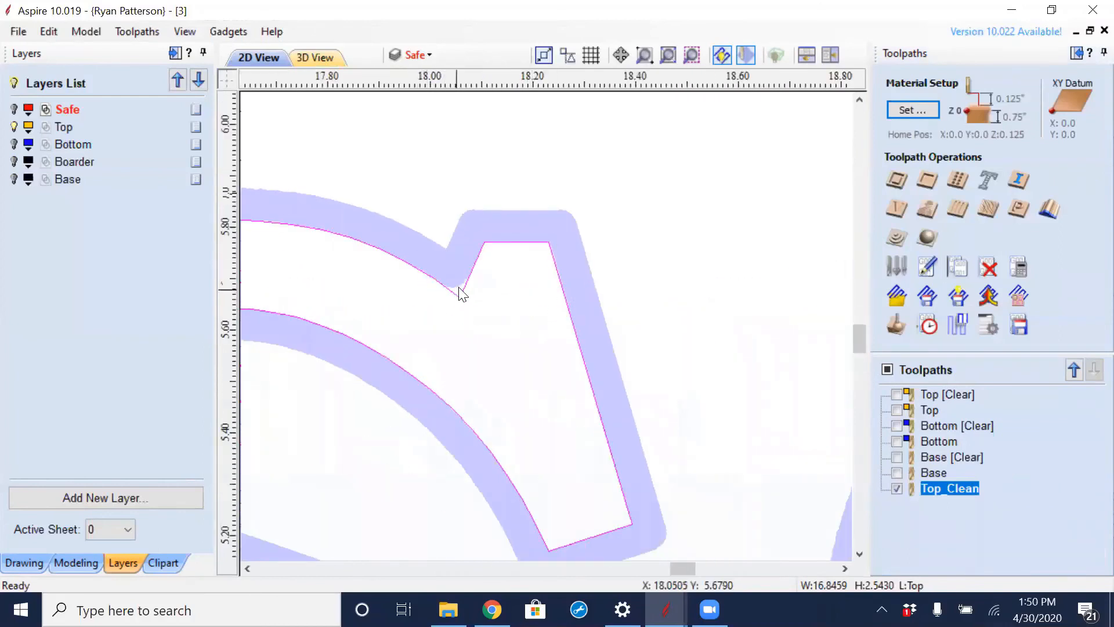
{"action": "scroll", "coordinate": [459, 287], "scroll_direction": "up", "scroll_amount": 1}
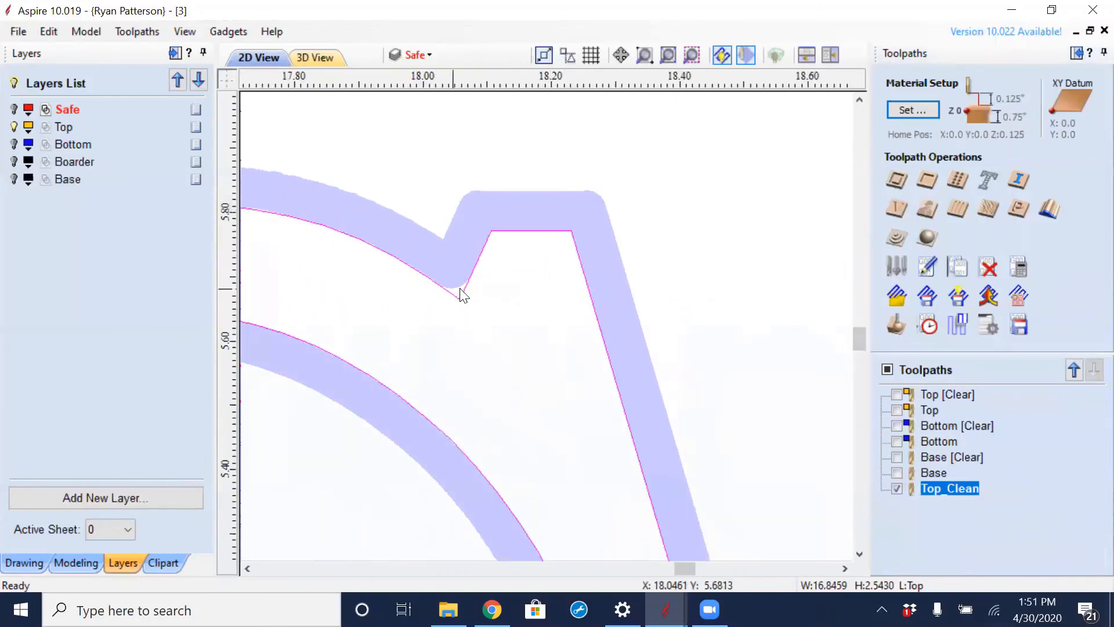
{"action": "left_click", "coordinate": [895, 408]}
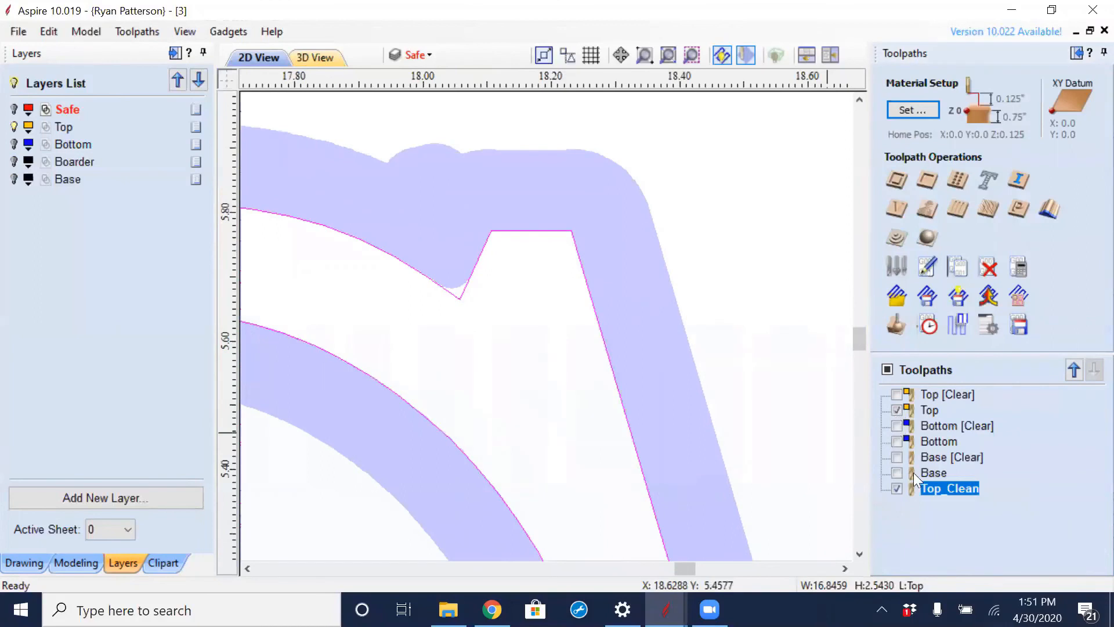
{"action": "left_click", "coordinate": [898, 488]}
{"action": "left_click", "coordinate": [897, 488]}
- Examine how both toolpaths fit the inside corners of the final n, ending with the whole surname in view
{"action": "scroll", "coordinate": [528, 368], "scroll_direction": "down", "scroll_amount": 5}
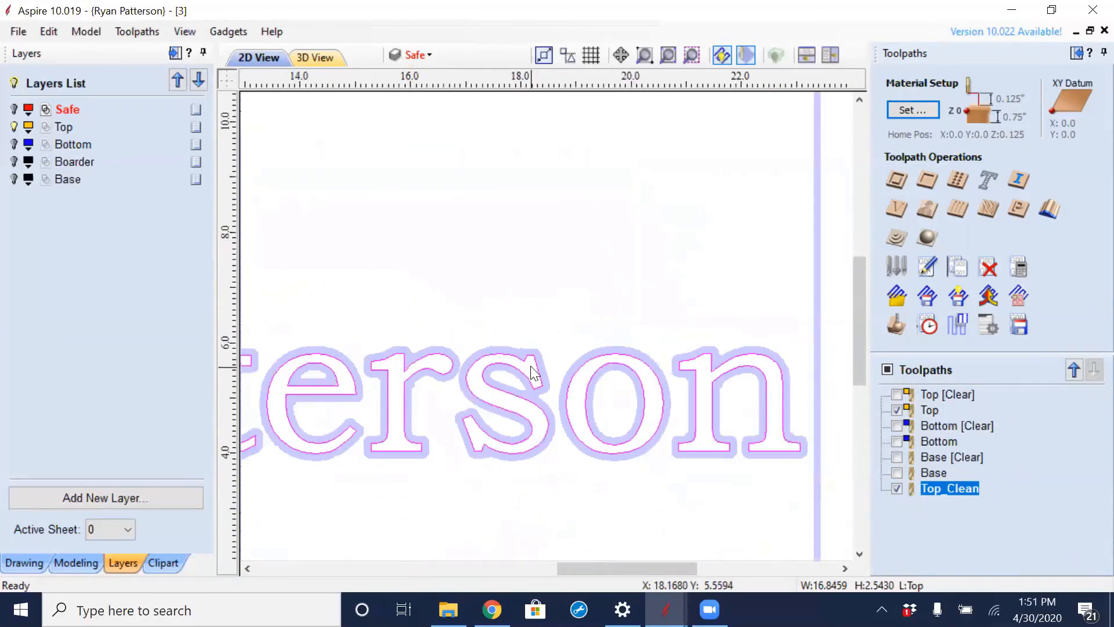
{"action": "scroll", "coordinate": [684, 389], "scroll_direction": "up", "scroll_amount": 5}
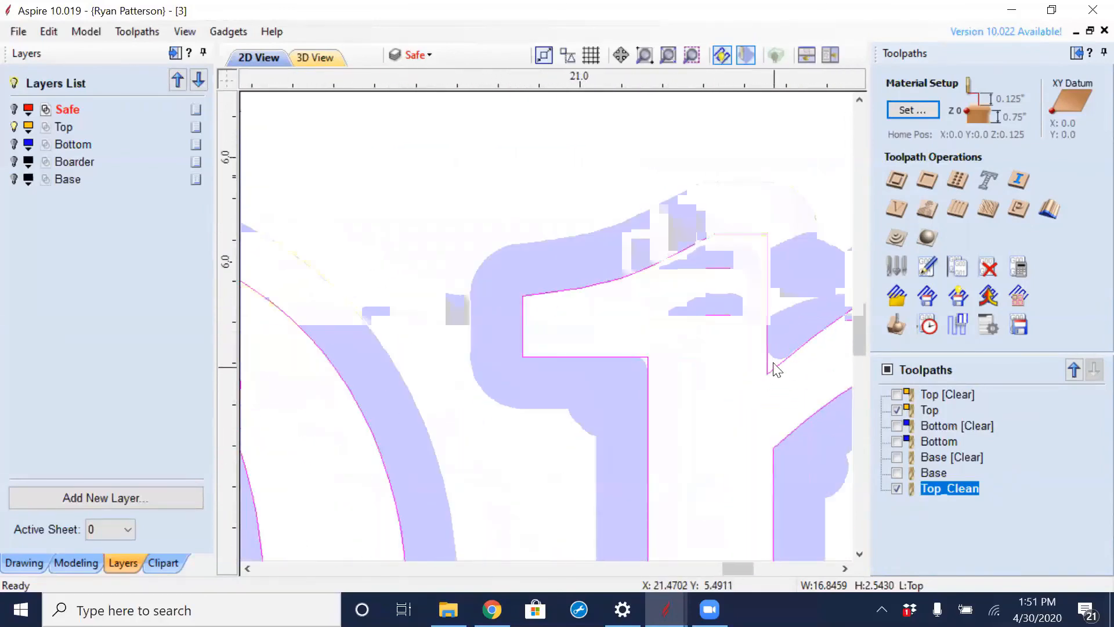
{"action": "scroll", "coordinate": [646, 362], "scroll_direction": "up", "scroll_amount": 3}
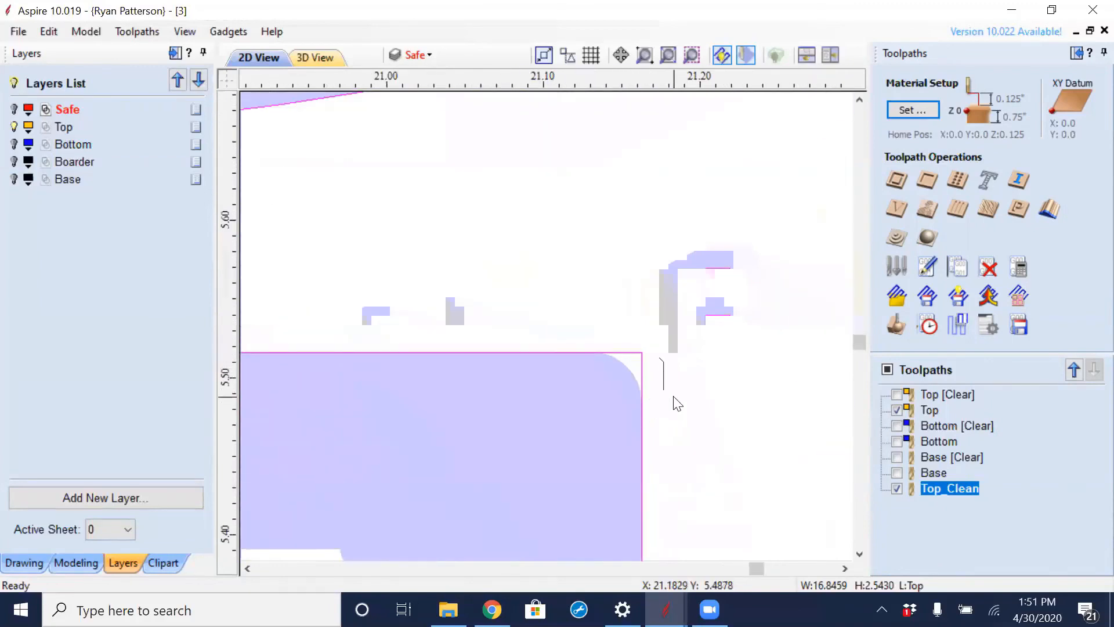
{"action": "scroll", "coordinate": [669, 389], "scroll_direction": "down", "scroll_amount": 3}
{"action": "scroll", "coordinate": [668, 384], "scroll_direction": "down", "scroll_amount": 5}
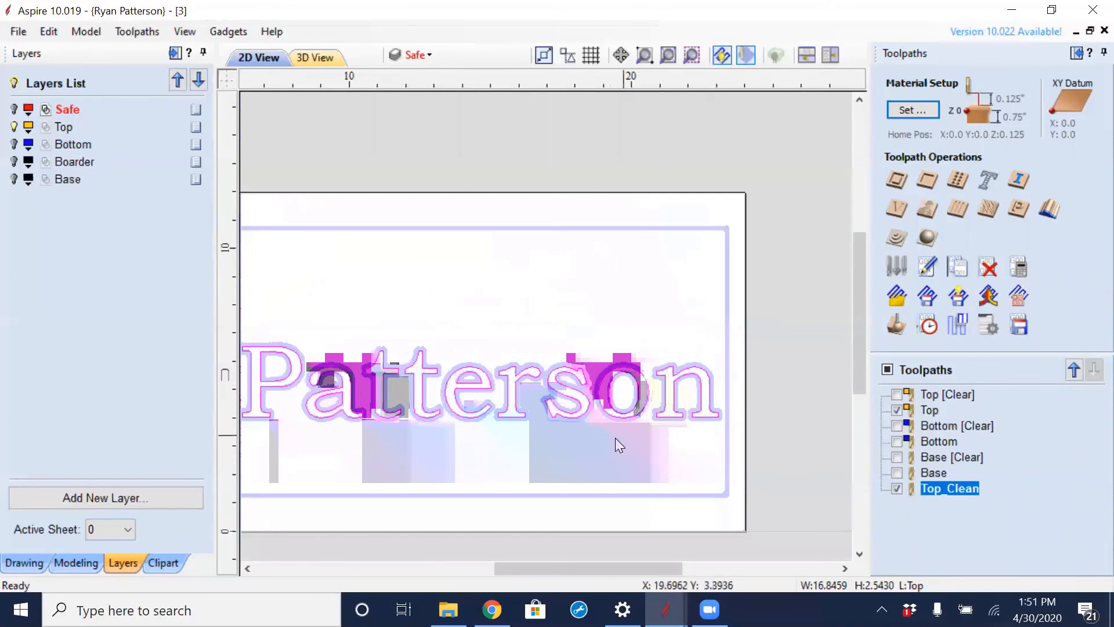
{"action": "middle_click_drag", "start_coordinate": [542, 440], "coordinate": [626, 402]}
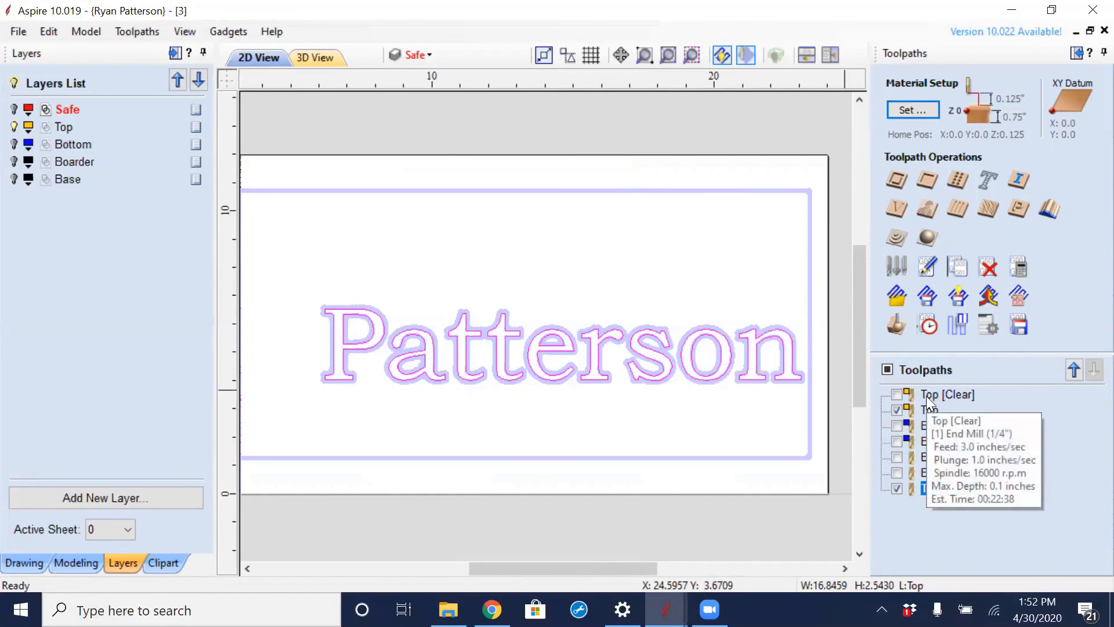
- Check the tool details of the listed toolpaths and review which visible toolpaths and tools would be saved to one file
{"action": "mouse_move", "coordinate": [933, 415]}
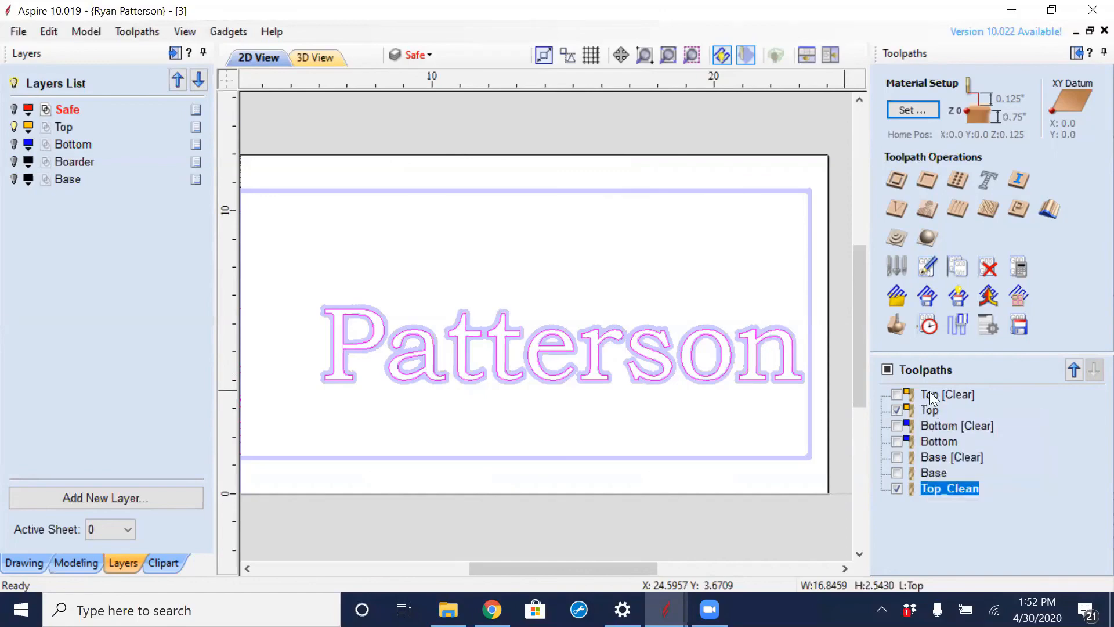
{"action": "mouse_move", "coordinate": [958, 400]}
{"action": "mouse_move", "coordinate": [964, 427]}
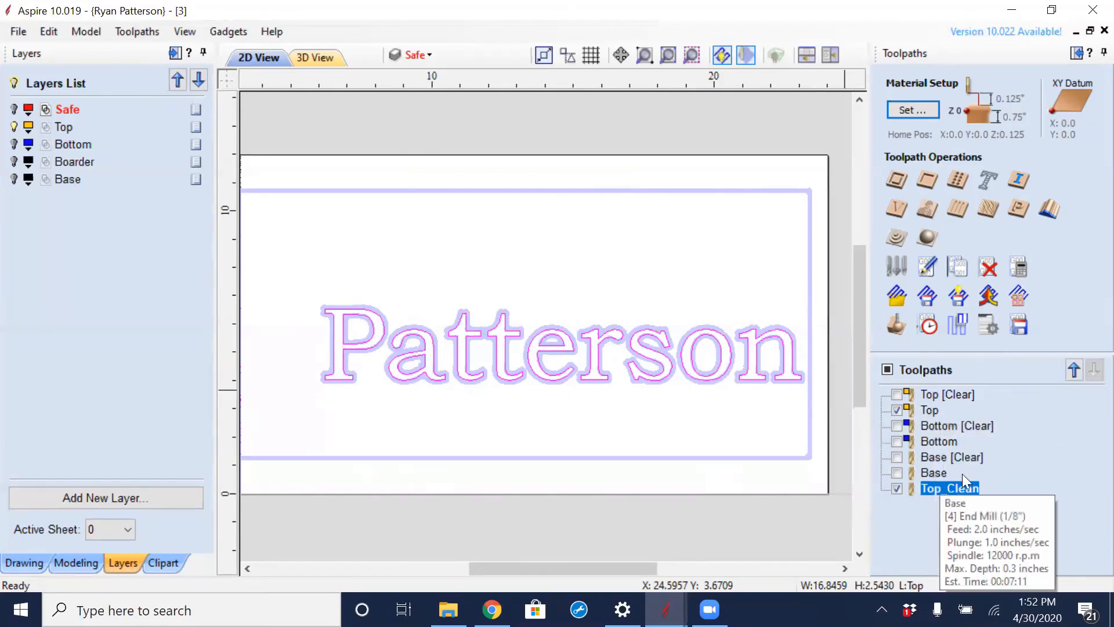
{"action": "mouse_move", "coordinate": [936, 478]}
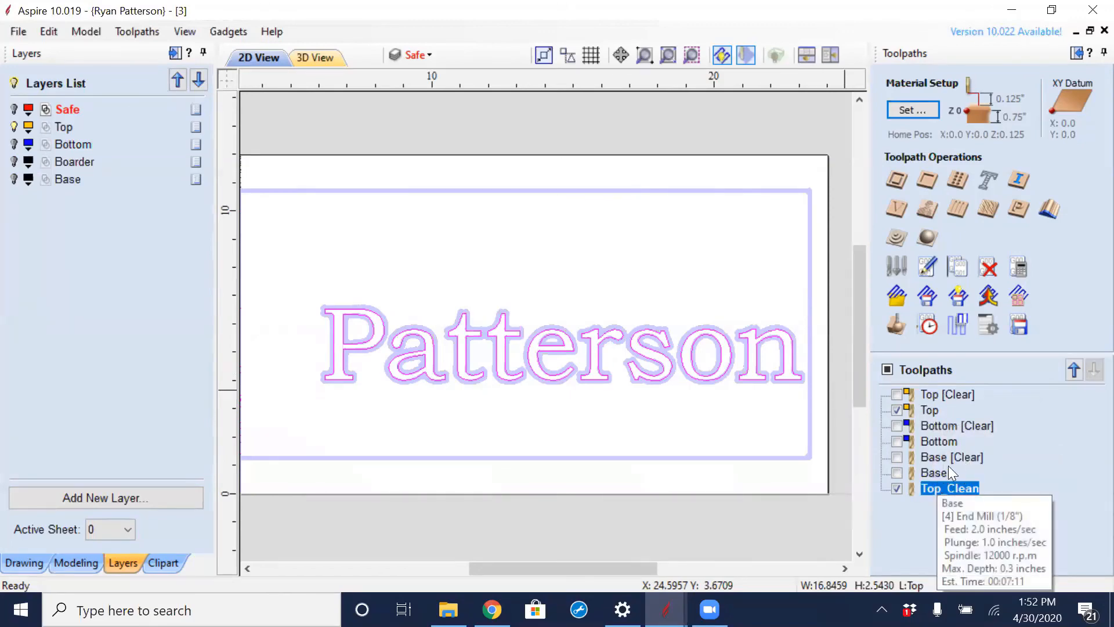
{"action": "left_click", "coordinate": [1019, 326]}
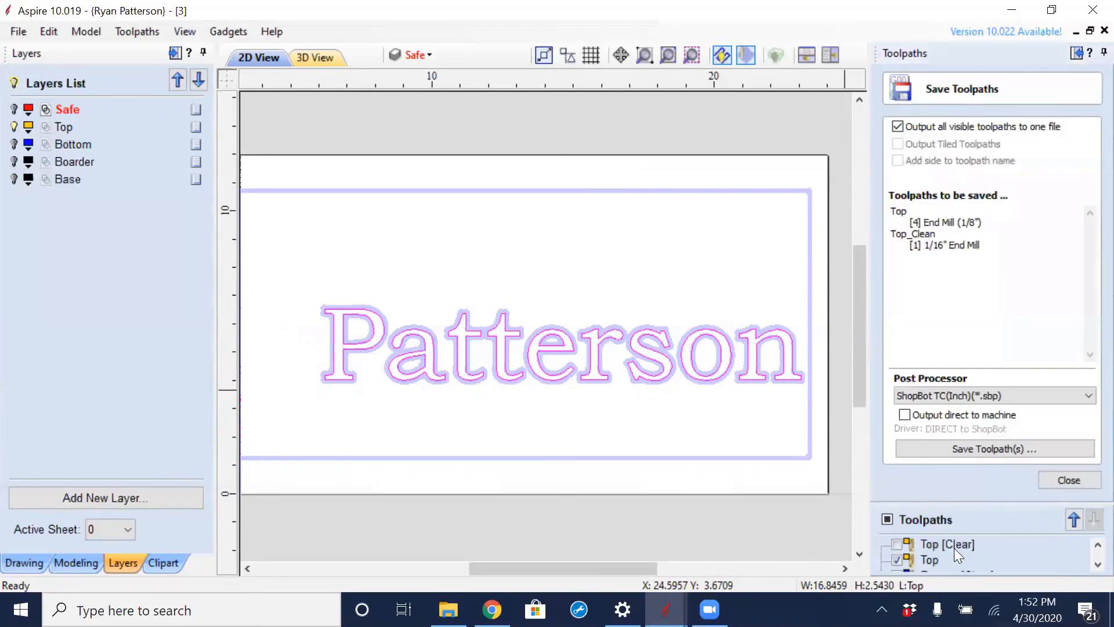
{"action": "left_click", "coordinate": [1067, 475]}
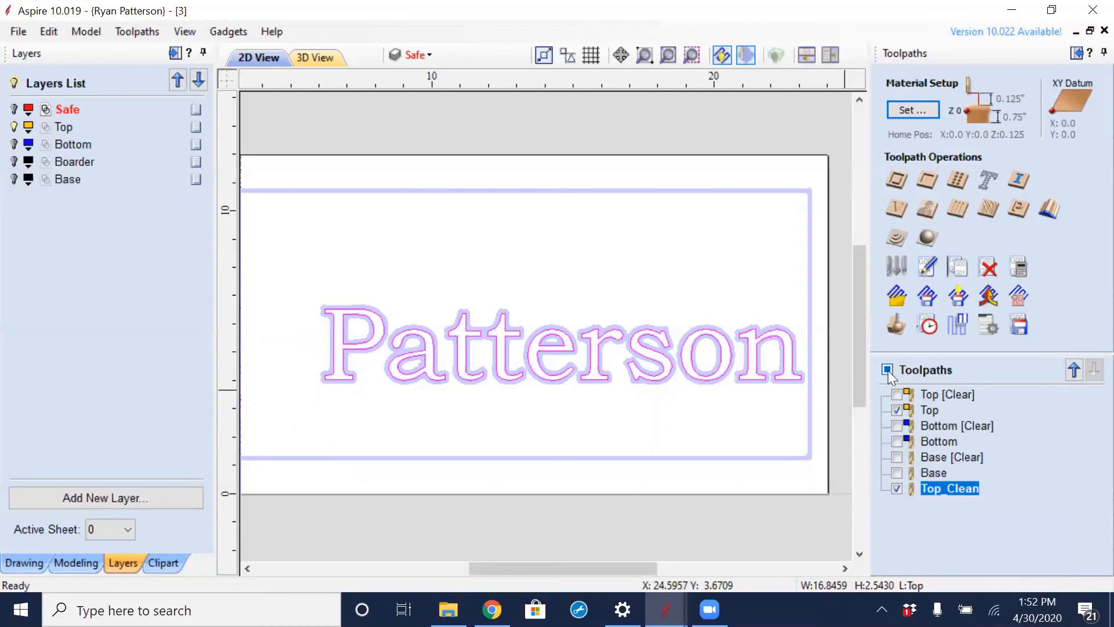
- Show only the Top [Clear], Bottom [Clear] and Base [Clear] toolpaths together
{"action": "left_click", "coordinate": [887, 369]}
{"action": "left_click", "coordinate": [887, 369]}
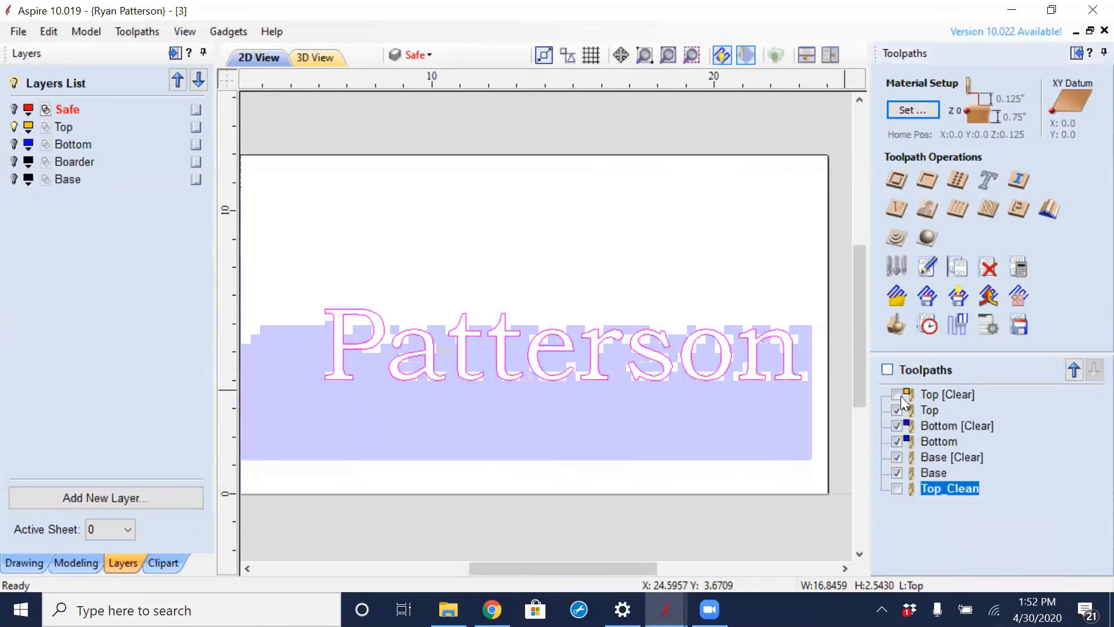
{"action": "left_click", "coordinate": [898, 395]}
{"action": "left_click", "coordinate": [898, 410]}
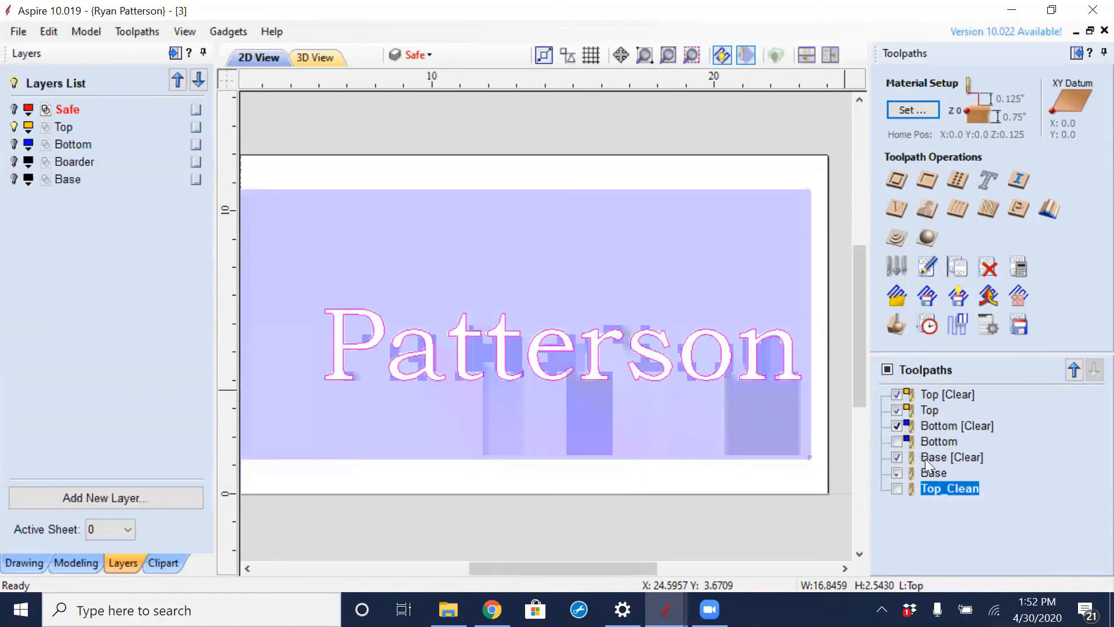
{"action": "mouse_move", "coordinate": [905, 449]}
- Hide the three Clear toolpaths and show Top, Bottom and Base instead
{"action": "left_click", "coordinate": [897, 395]}
{"action": "left_click", "coordinate": [898, 424]}
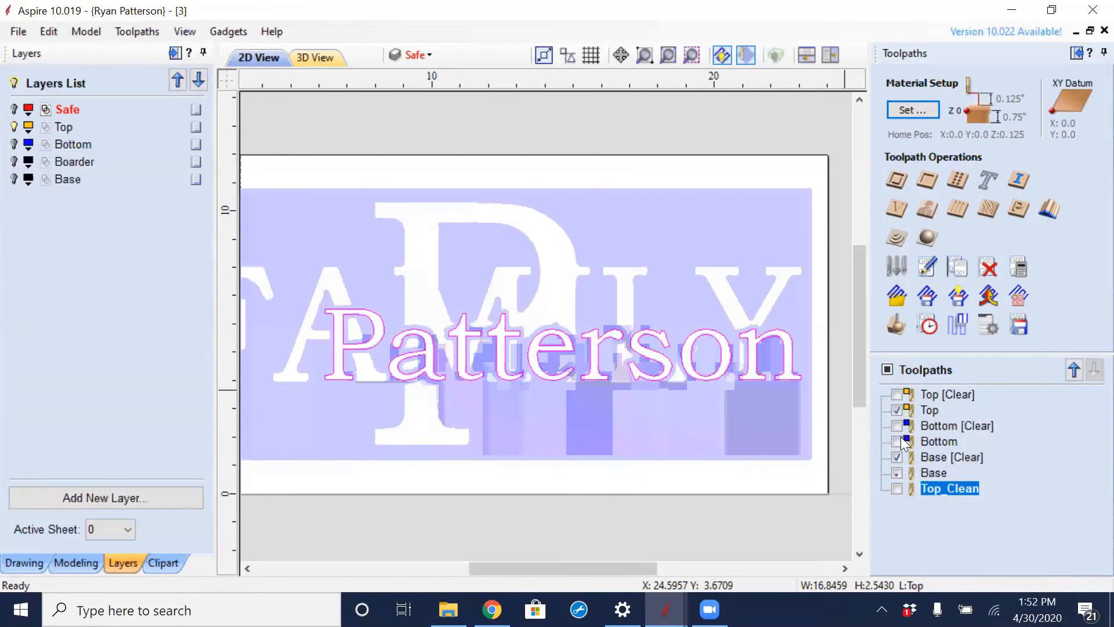
{"action": "left_click", "coordinate": [900, 456]}
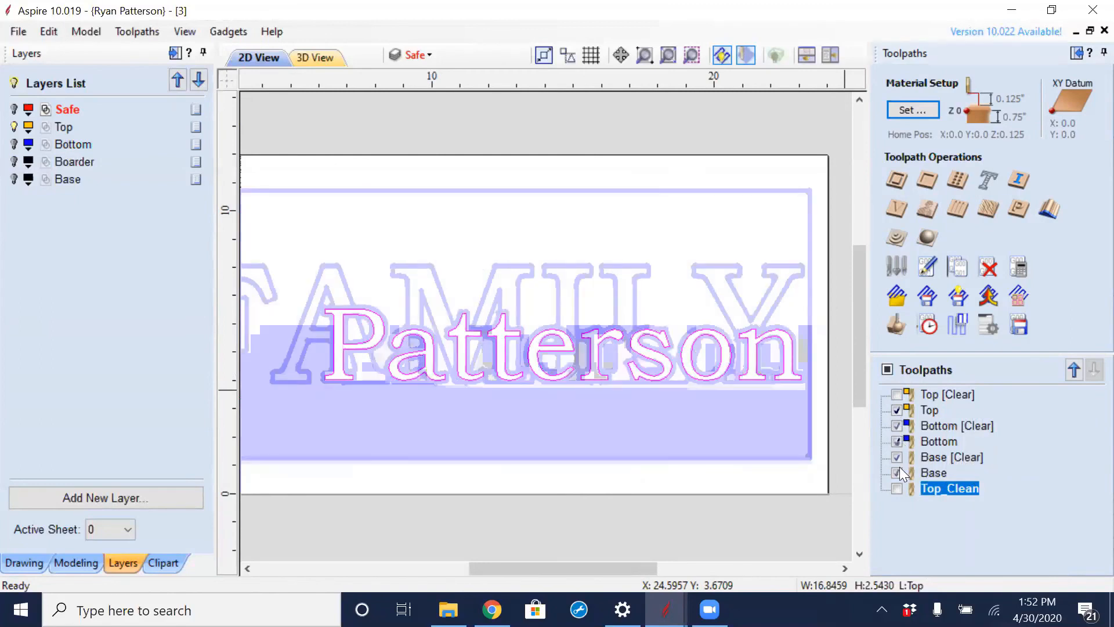
{"action": "left_click", "coordinate": [898, 471]}
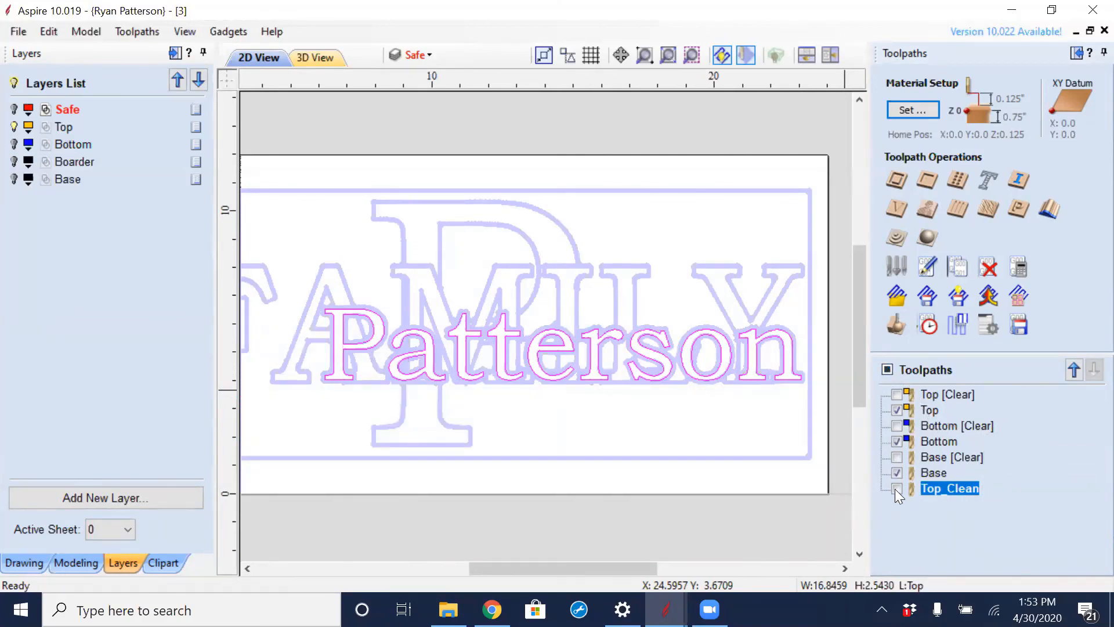
- Leave only the Top_Clean toolpath visible and select Top [Clear] in the toolpath list
{"action": "left_click", "coordinate": [887, 369]}
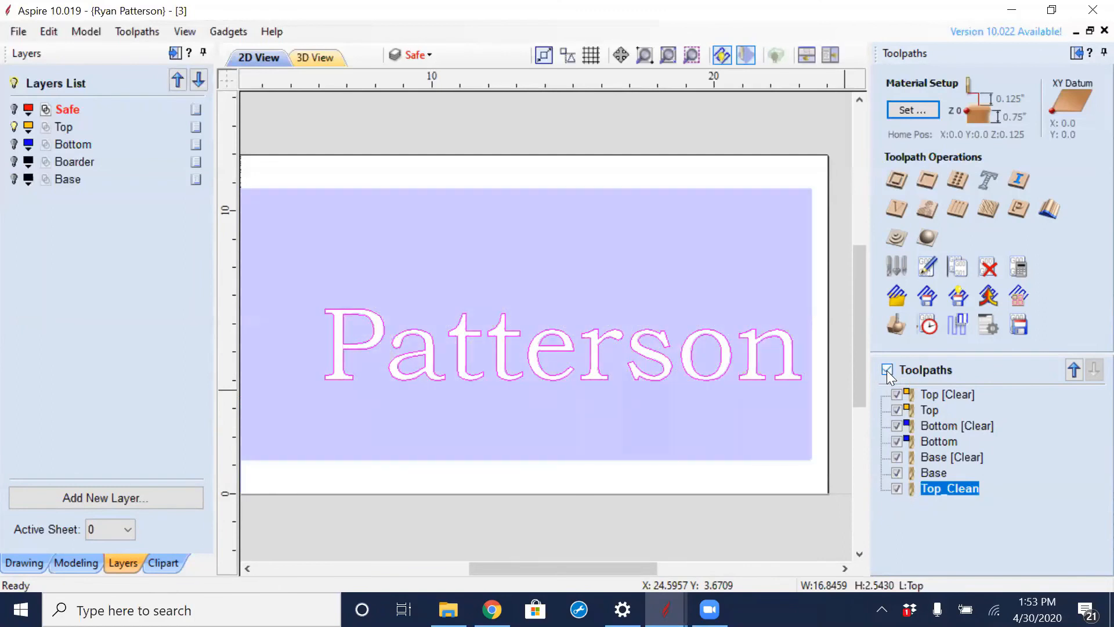
{"action": "left_click", "coordinate": [897, 489]}
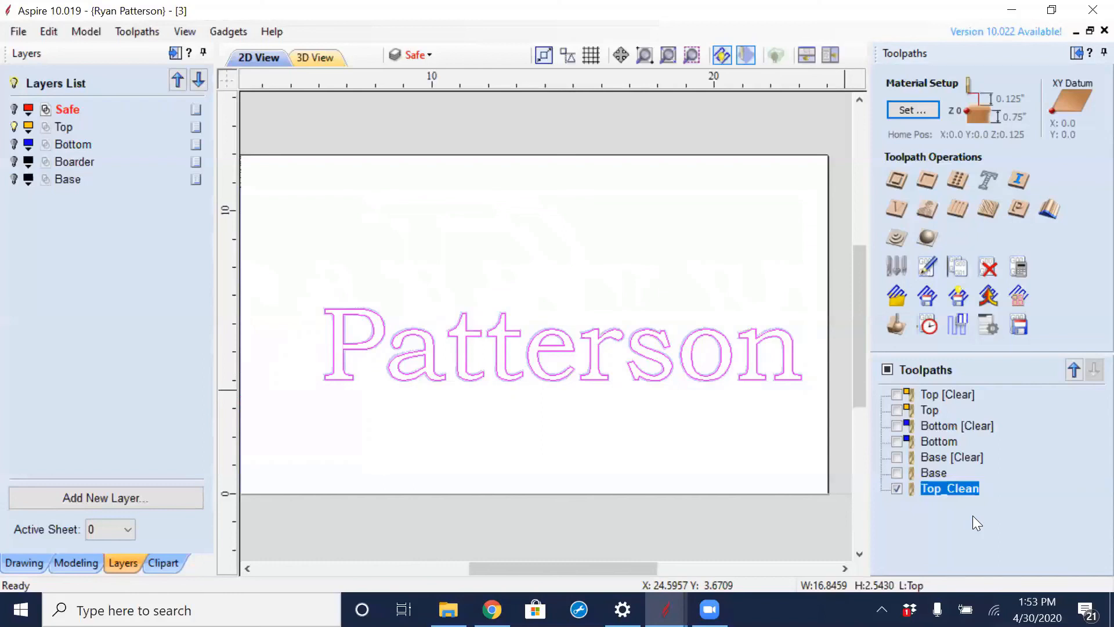
{"action": "left_click", "coordinate": [934, 395]}
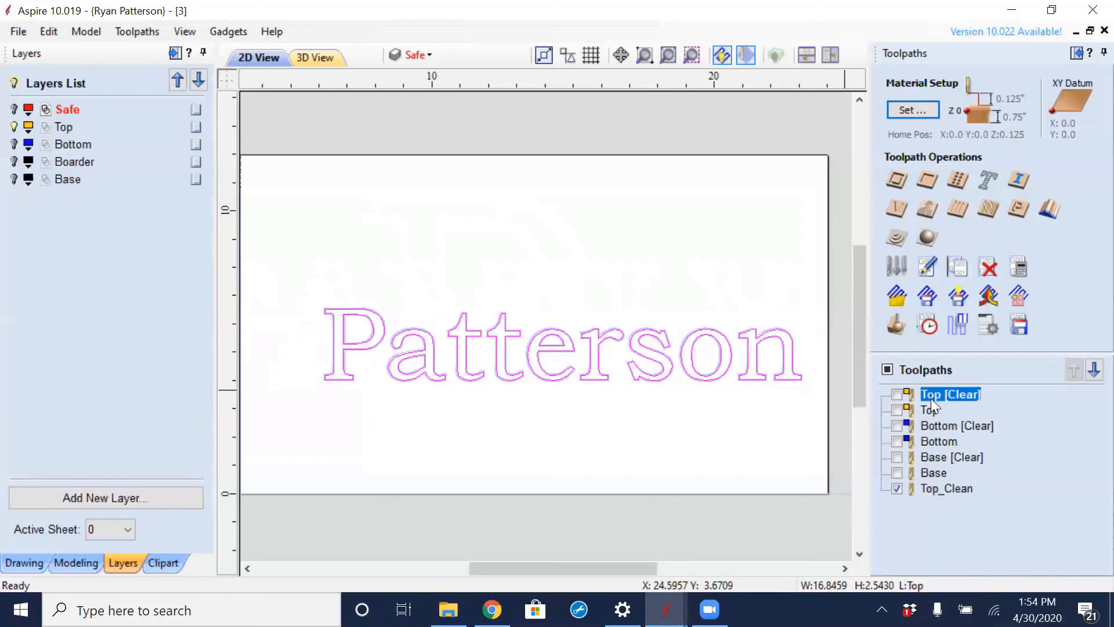
- Show only the Top [Clear] toolpath and inspect its clearance around the corners of the letter s
{"action": "left_click", "coordinate": [930, 411]}
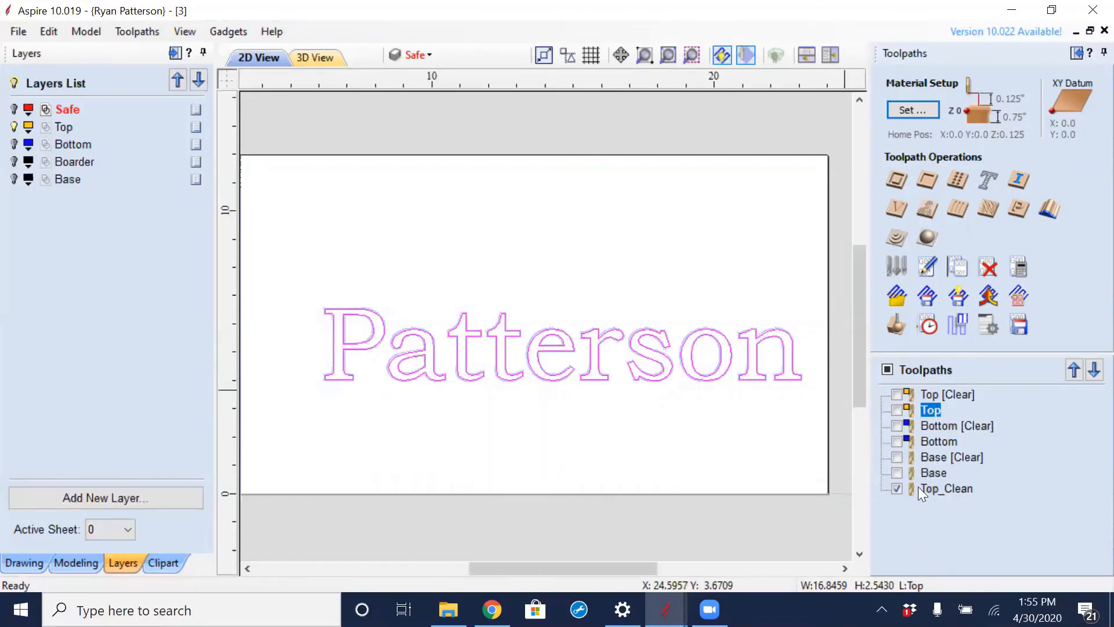
{"action": "left_click", "coordinate": [896, 488]}
{"action": "left_click", "coordinate": [897, 394]}
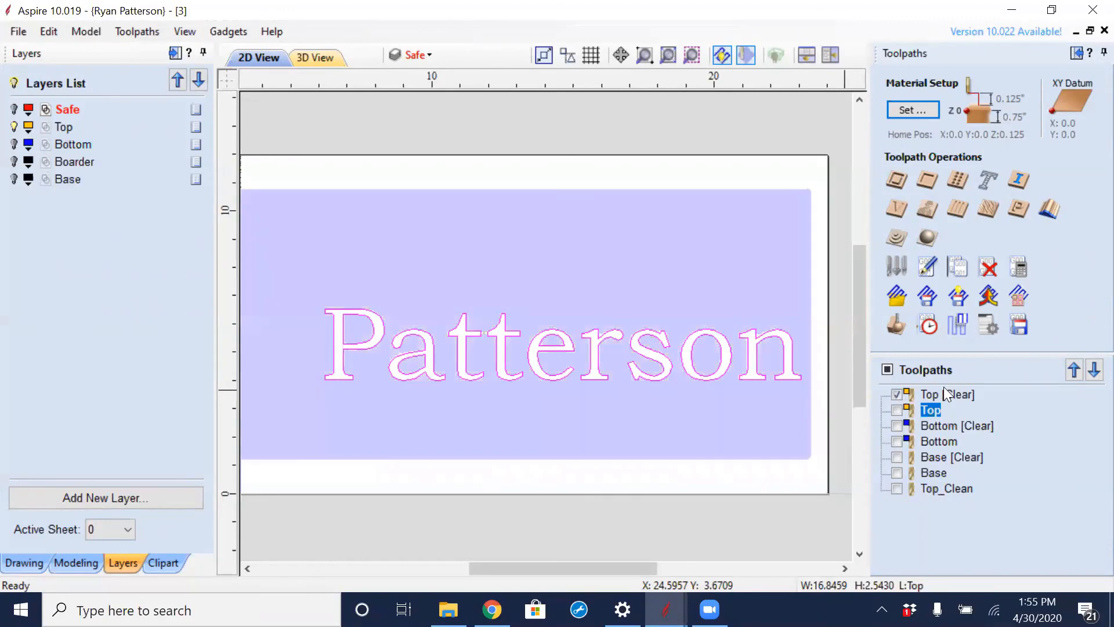
{"action": "scroll", "coordinate": [613, 326], "scroll_direction": "up", "scroll_amount": 5}
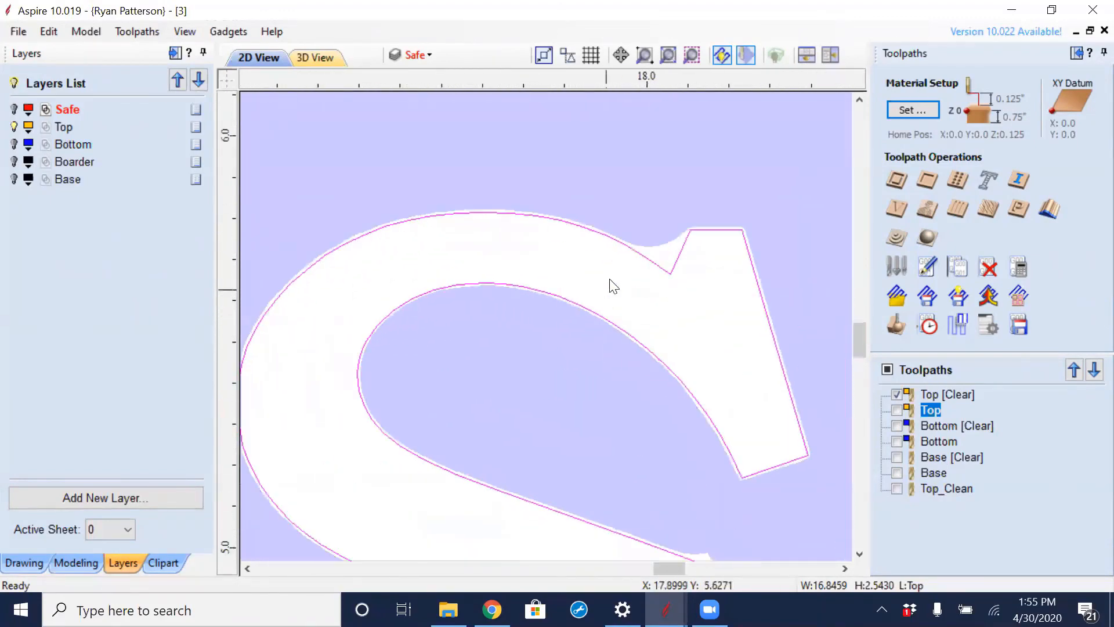
{"action": "scroll", "coordinate": [614, 286], "scroll_direction": "up", "scroll_amount": 4}
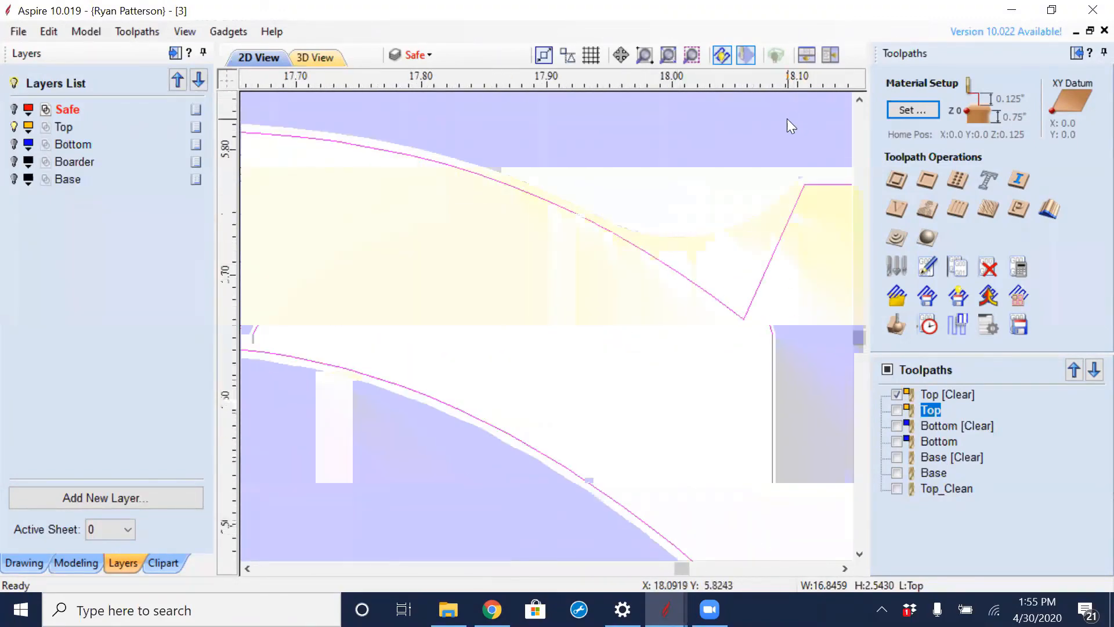
{"action": "scroll", "coordinate": [768, 177], "scroll_direction": "down", "scroll_amount": 3}
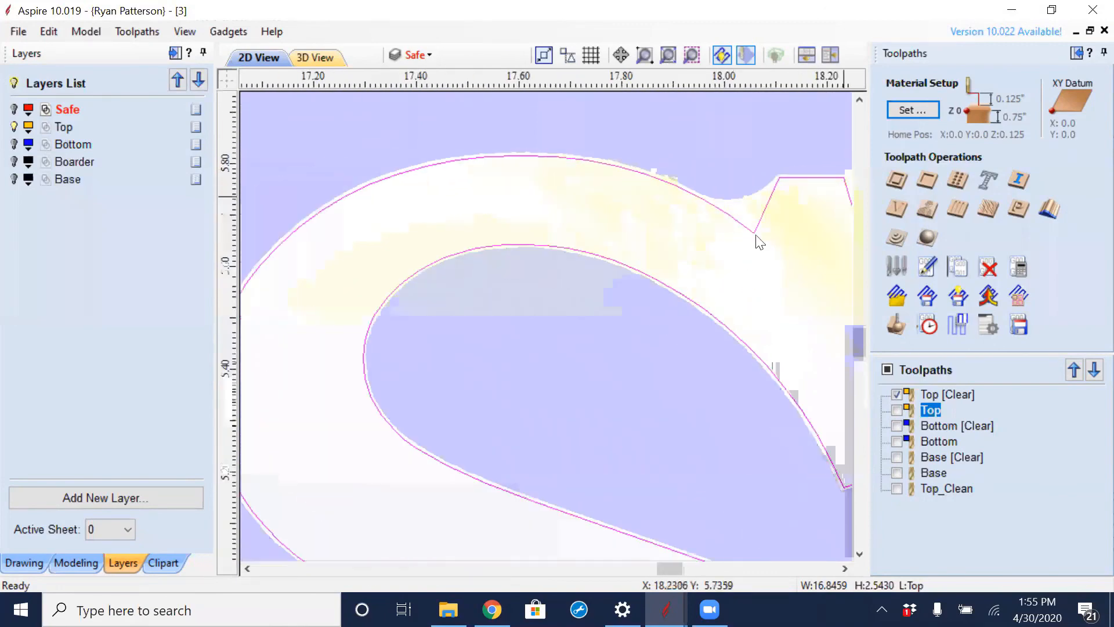
{"action": "scroll", "coordinate": [616, 265], "scroll_direction": "up", "scroll_amount": 6}
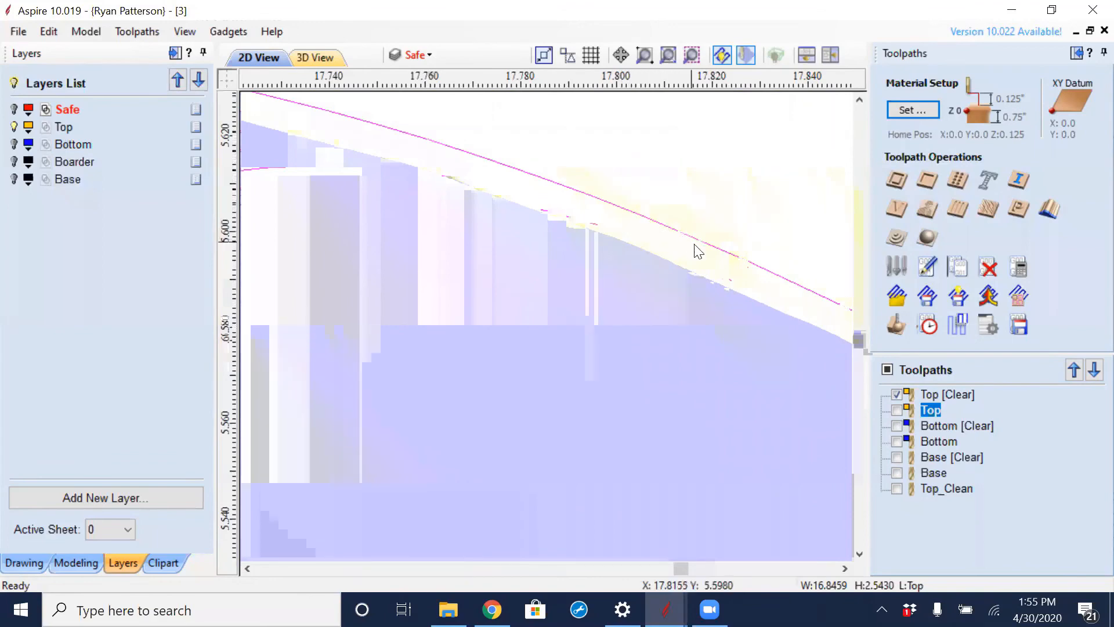
- Briefly show the Top toolpath over Top [Clear] for comparison, hide it again, and examine the clearance around the letters r and s
{"action": "left_click", "coordinate": [899, 412]}
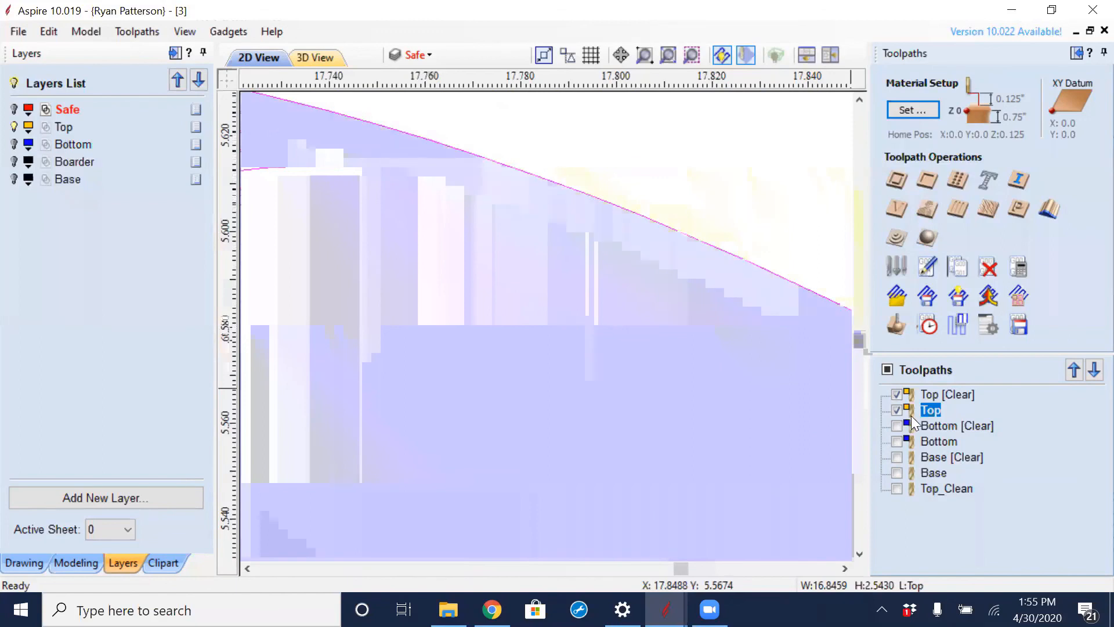
{"action": "left_click", "coordinate": [897, 409]}
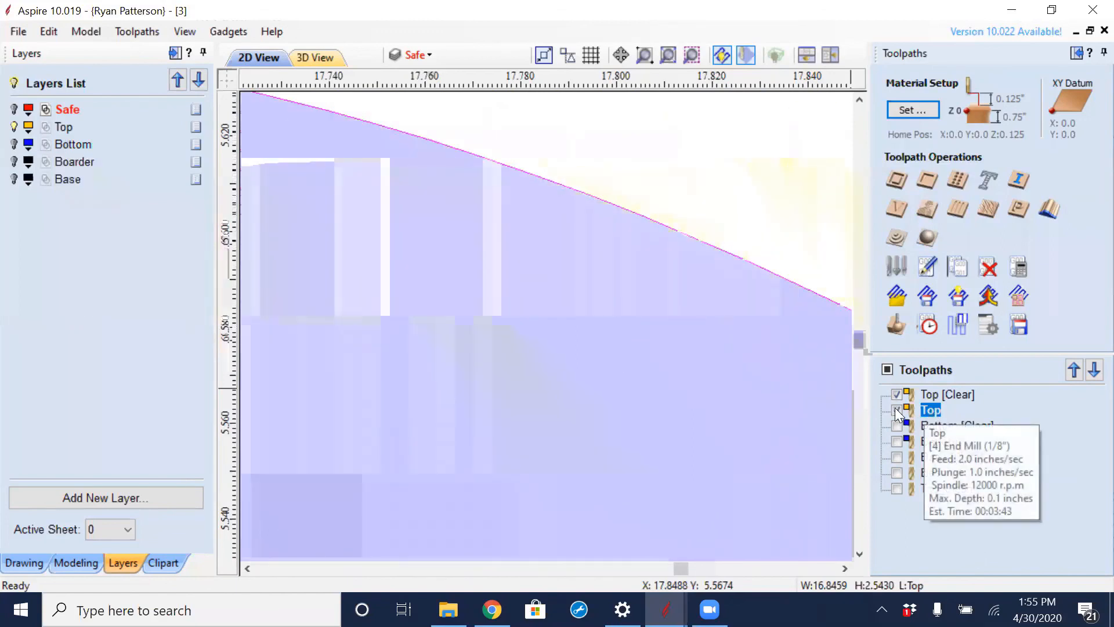
{"action": "scroll", "coordinate": [677, 261], "scroll_direction": "down", "scroll_amount": 8}
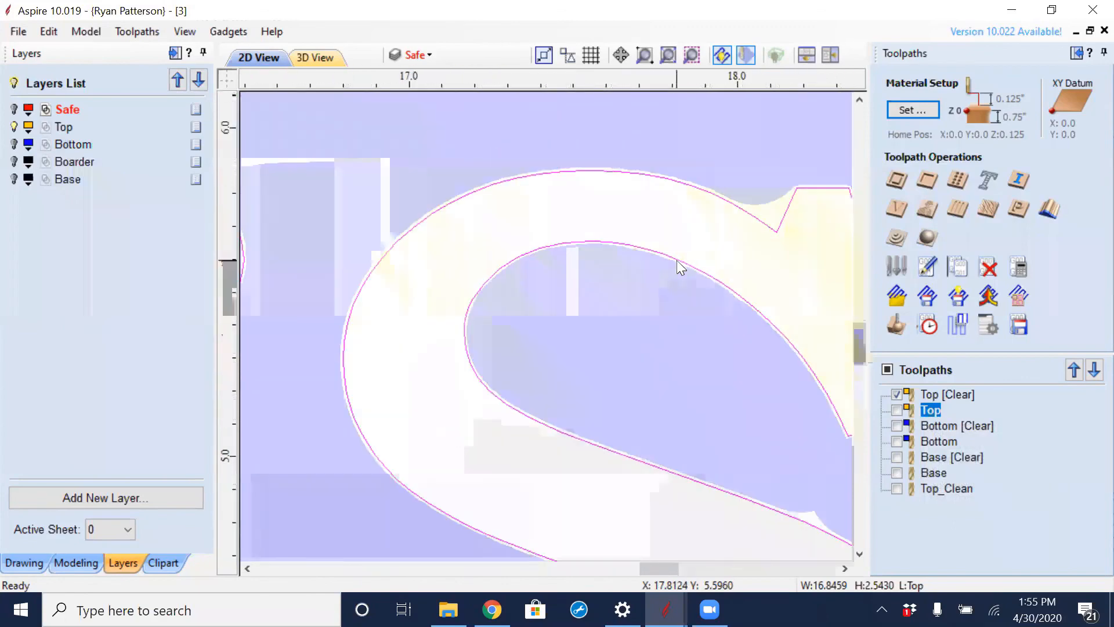
{"action": "scroll", "coordinate": [776, 382], "scroll_direction": "down", "scroll_amount": 1}
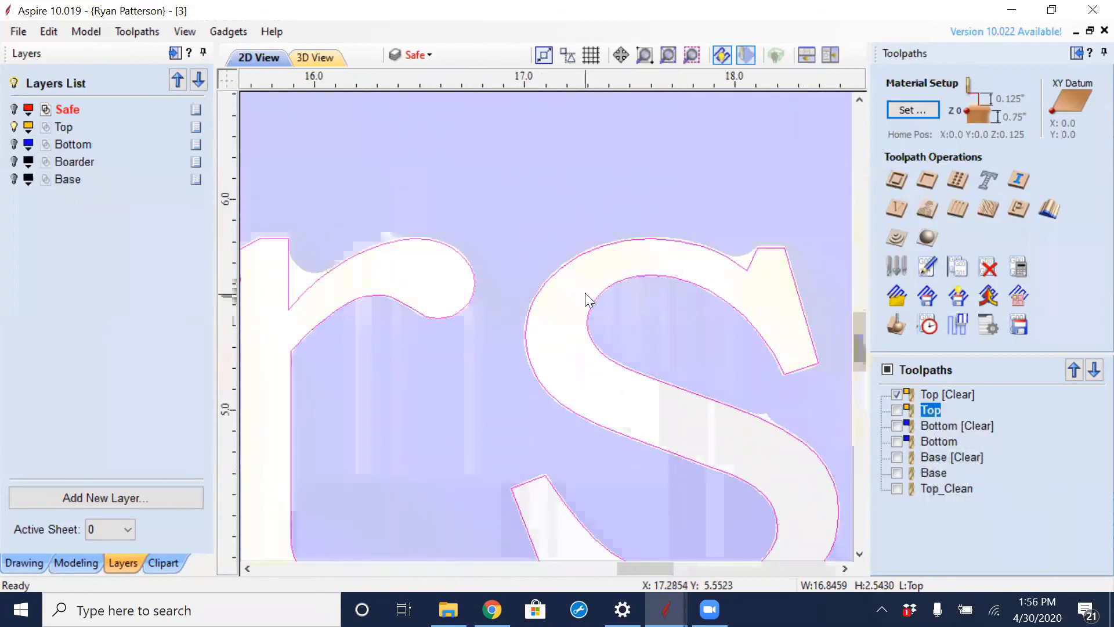
{"action": "scroll", "coordinate": [642, 287], "scroll_direction": "up", "scroll_amount": 6}
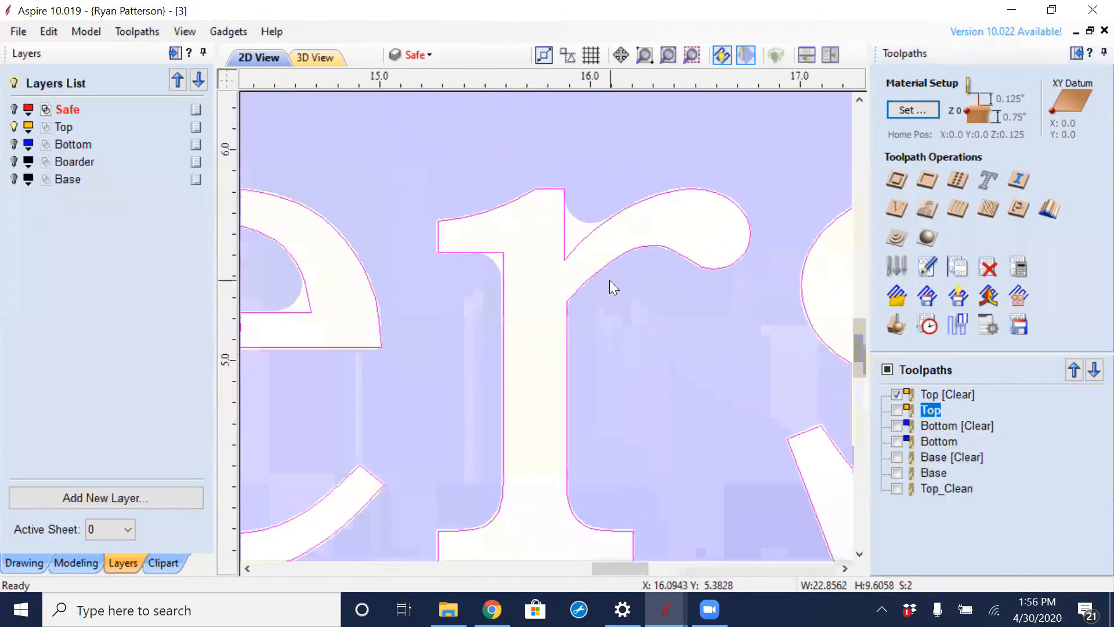
{"action": "scroll", "coordinate": [563, 282], "scroll_direction": "down", "scroll_amount": 5}
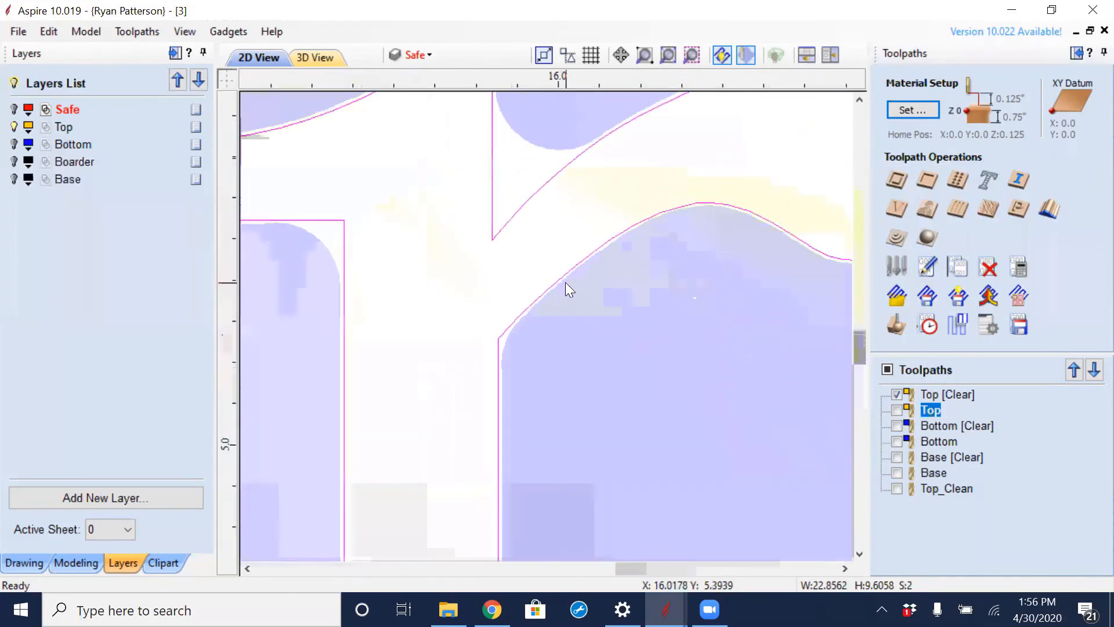
{"action": "scroll", "coordinate": [564, 279], "scroll_direction": "down", "scroll_amount": 4}
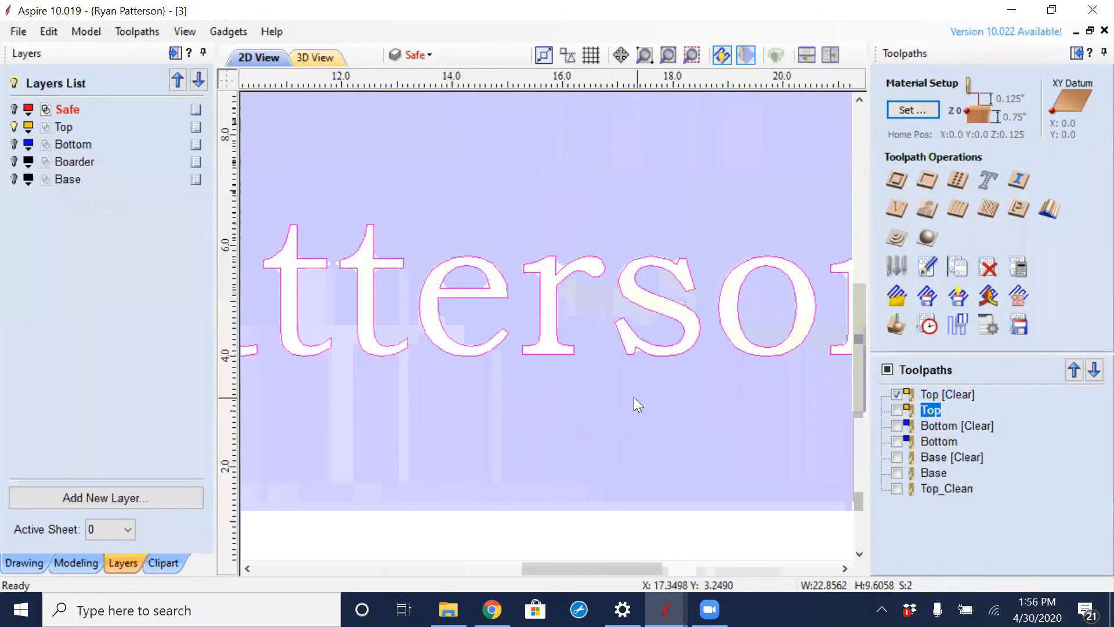
{"action": "scroll", "coordinate": [536, 418], "scroll_direction": "down", "scroll_amount": 3}
{"action": "middle_click_drag", "start_coordinate": [481, 403], "coordinate": [609, 396]}
- Open the Top [Clear] pocket toolpath for editing and set its clearing strategy to Raster, keeping the Conventional cut direction
{"action": "double_click", "coordinate": [929, 394]}
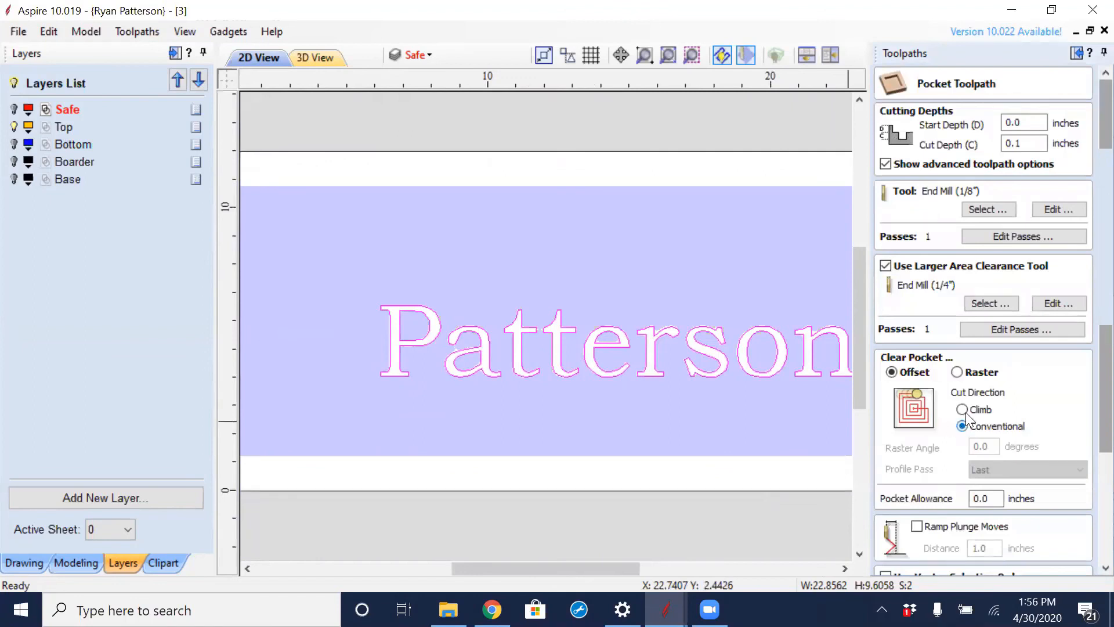
{"action": "left_click", "coordinate": [962, 409]}
{"action": "left_click", "coordinate": [963, 426]}
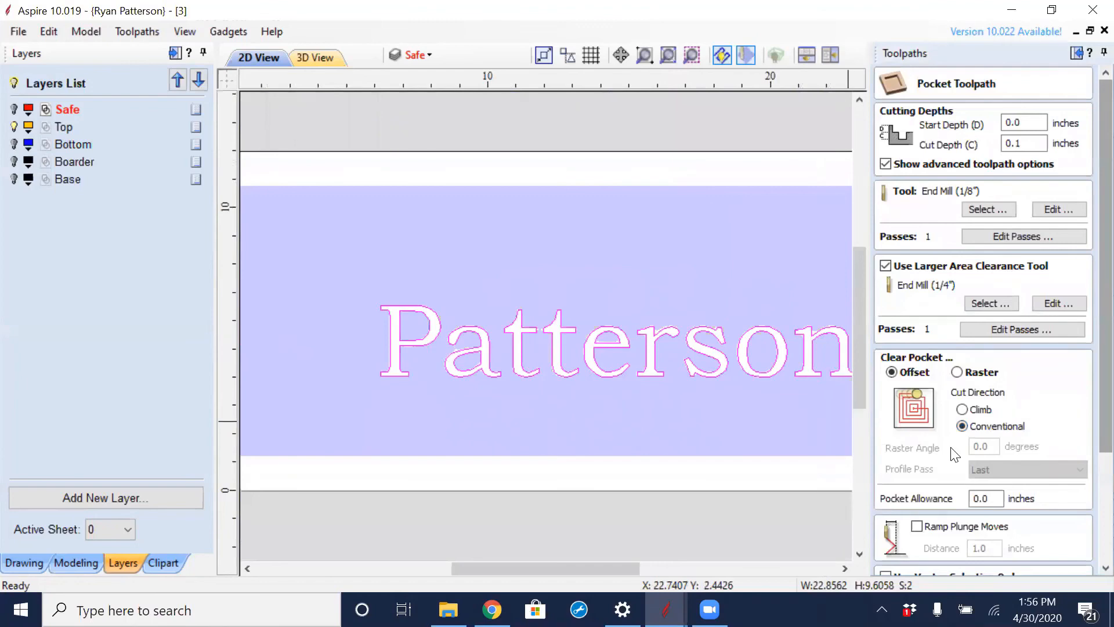
{"action": "left_click", "coordinate": [956, 372]}
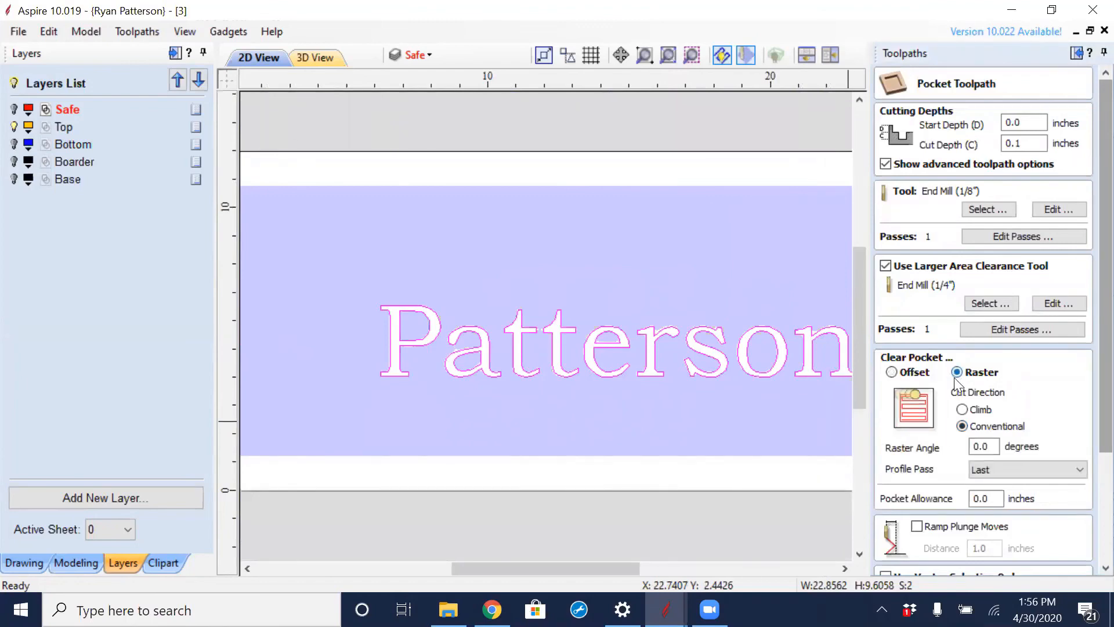